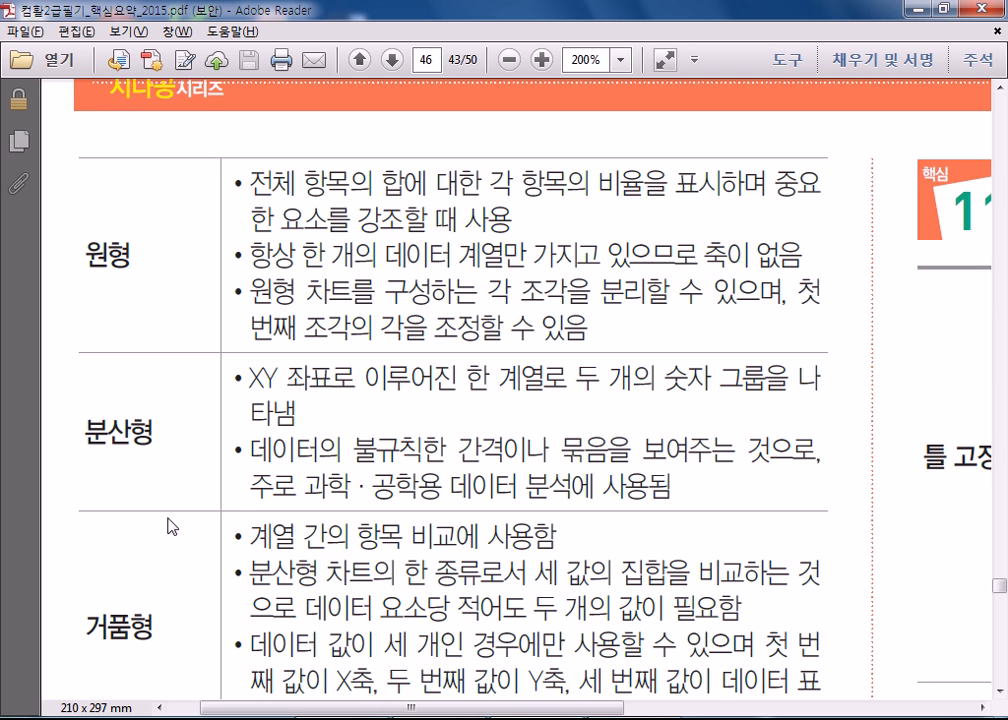
# - Scroll to the 도넛형 row, highlight '원형 차트와는 달리', then clear the highlight
pyautogui.scroll(-3, 172, 530)
pyautogui.scroll(-5, 174, 539)
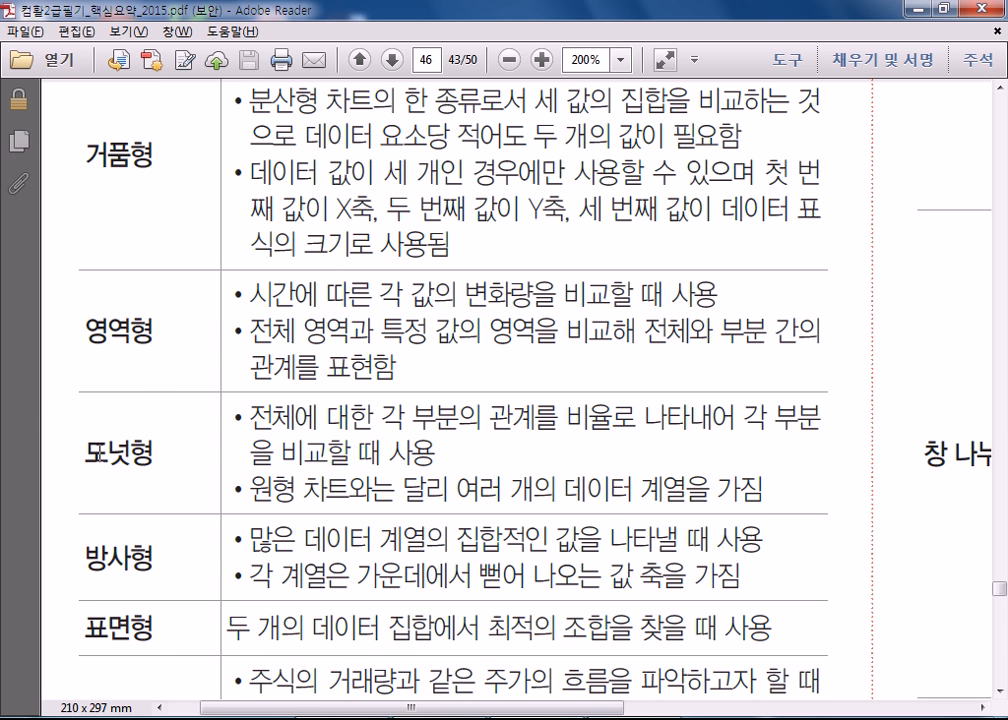
pyautogui.moveTo(107, 453); pyautogui.dragTo(160, 453)
pyautogui.moveTo(250, 490); pyautogui.dragTo(435, 473)
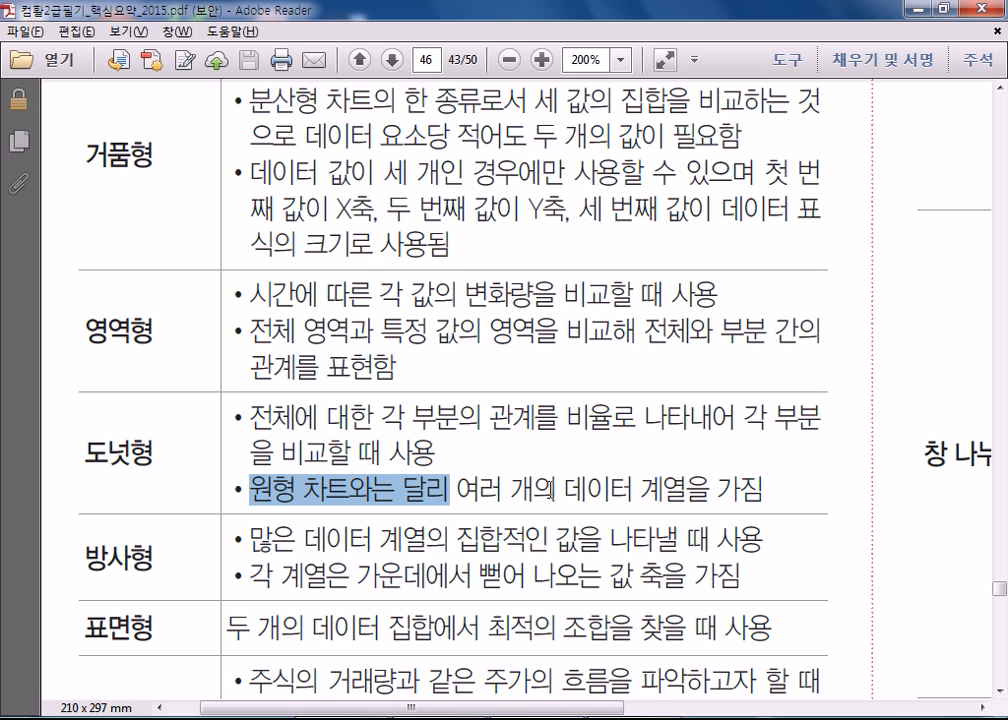
pyautogui.click(650, 492)
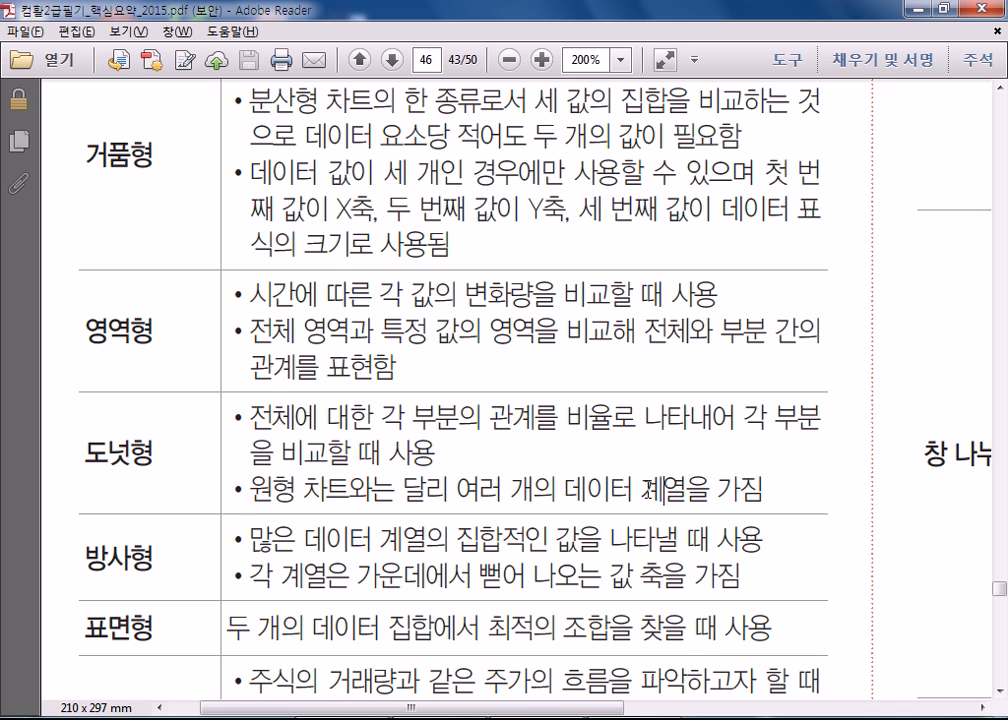
# - Highlight '계열로 두 개의' in the 분산형 row, then clear it
pyautogui.scroll(10, 650, 480)
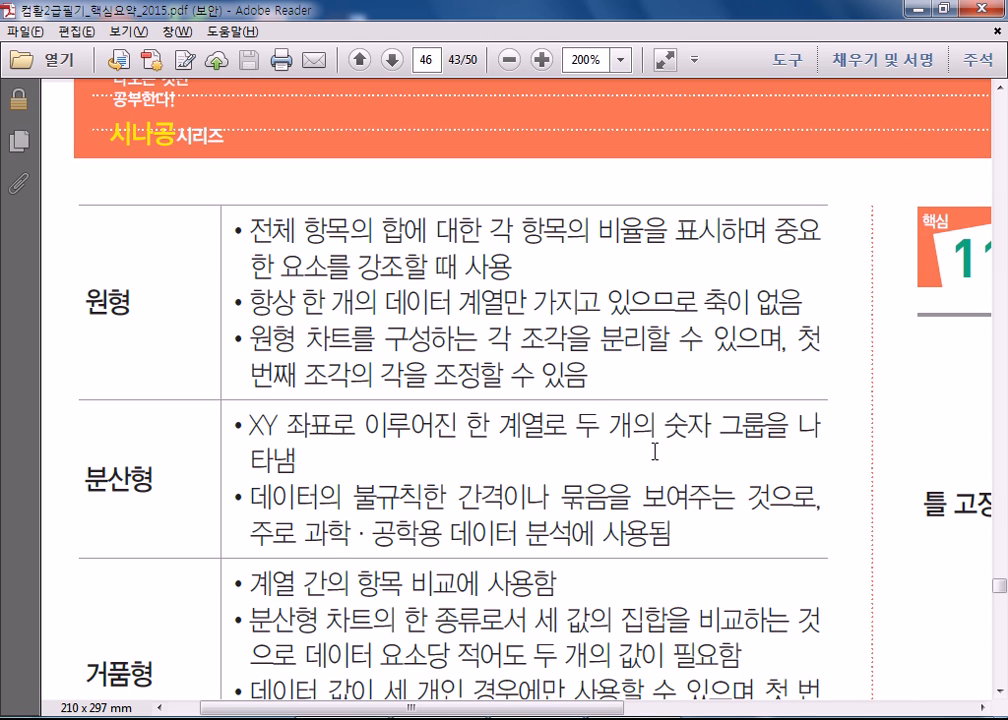
pyautogui.scroll(-2, 544, 320)
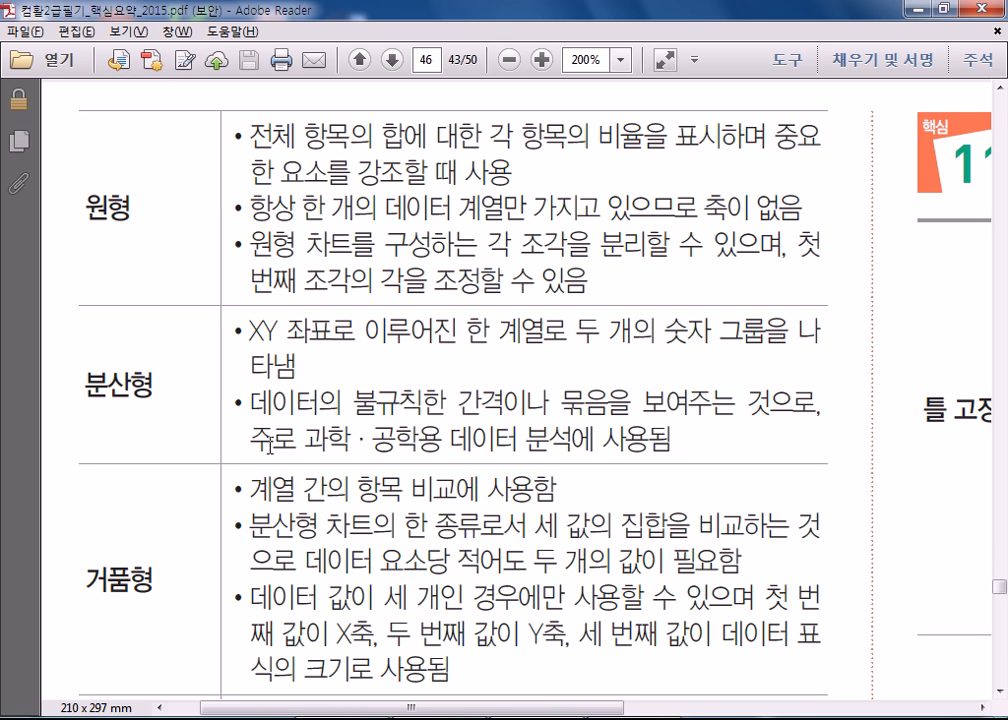
pyautogui.moveTo(498, 330); pyautogui.dragTo(656, 330)
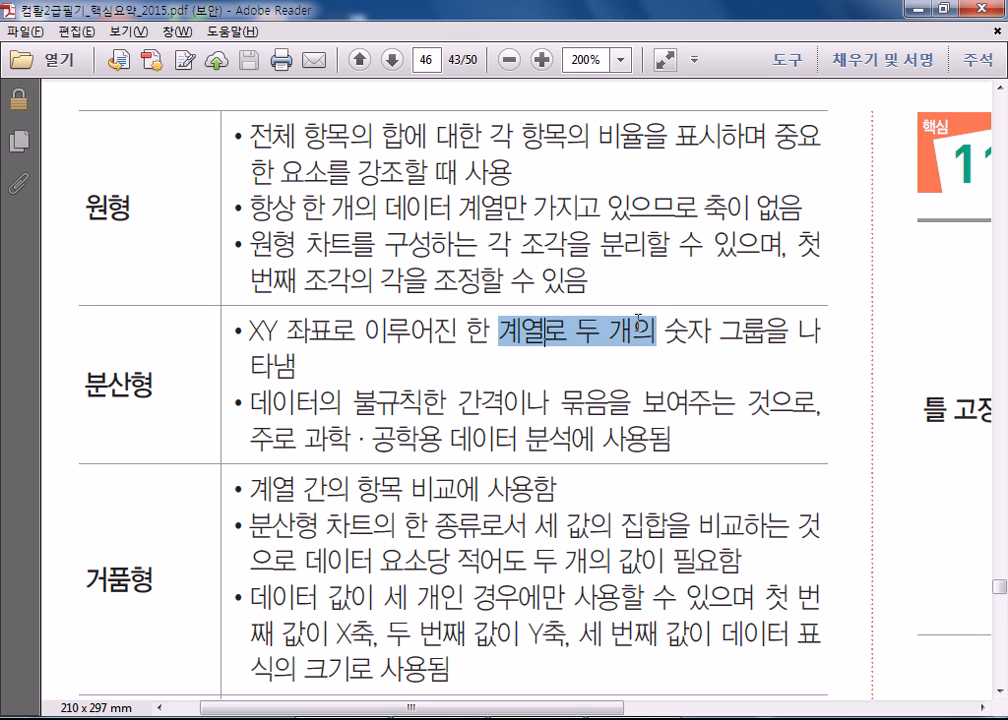
pyautogui.click(541, 333)
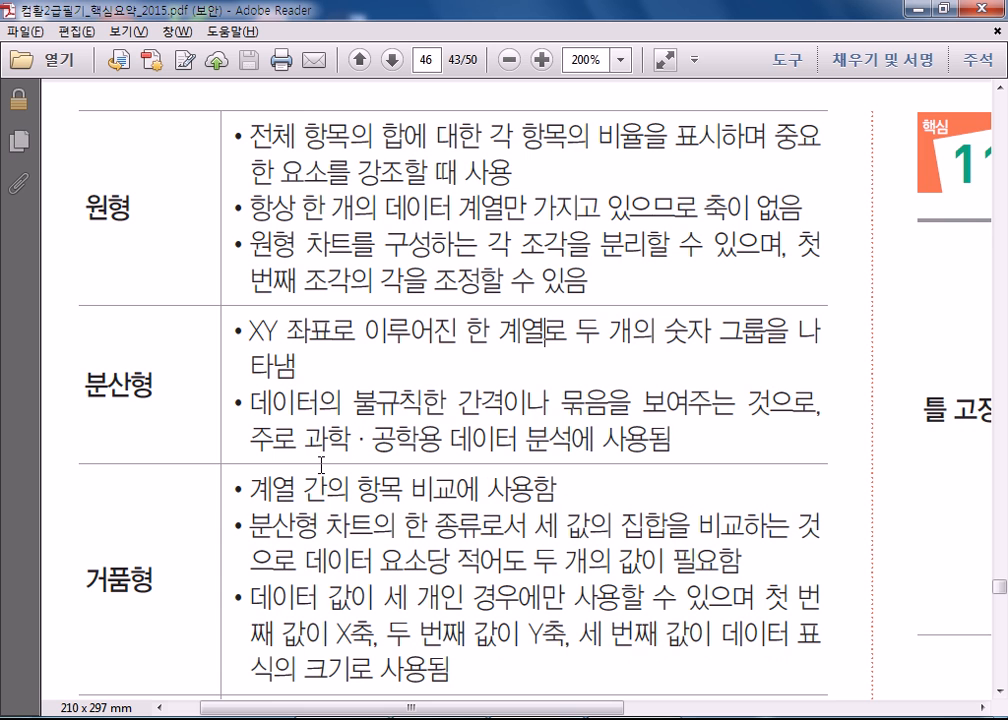
# - Highlight the 거품형 phrases '세 값의 집합을 비교하는', '적어도 두 개의 값이', '값이 세 개인 경우에만 사용할', then open the Start menu
pyautogui.scroll(-3, 388, 445)
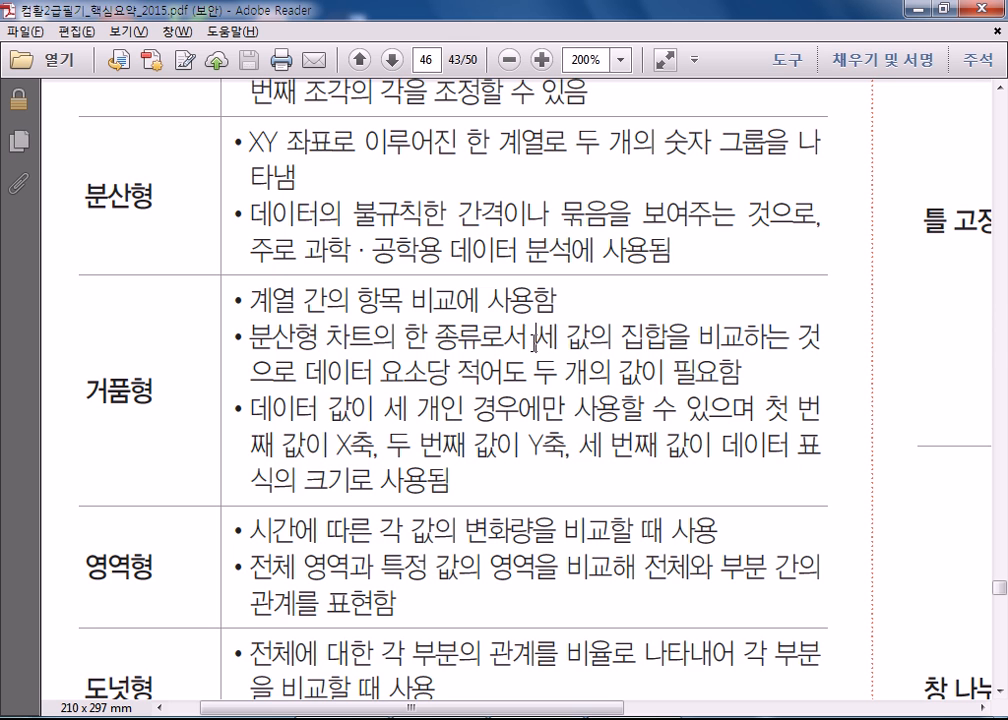
pyautogui.moveTo(535, 338); pyautogui.dragTo(770, 330)
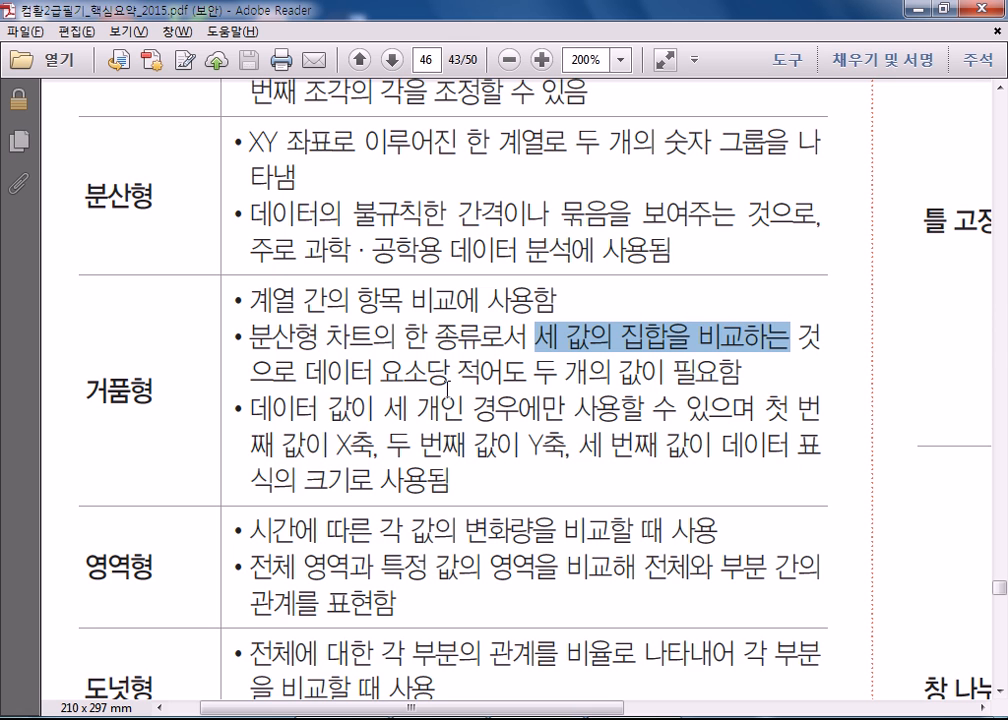
pyautogui.moveTo(457, 373); pyautogui.dragTo(663, 373)
pyautogui.moveTo(318, 408); pyautogui.dragTo(593, 408)
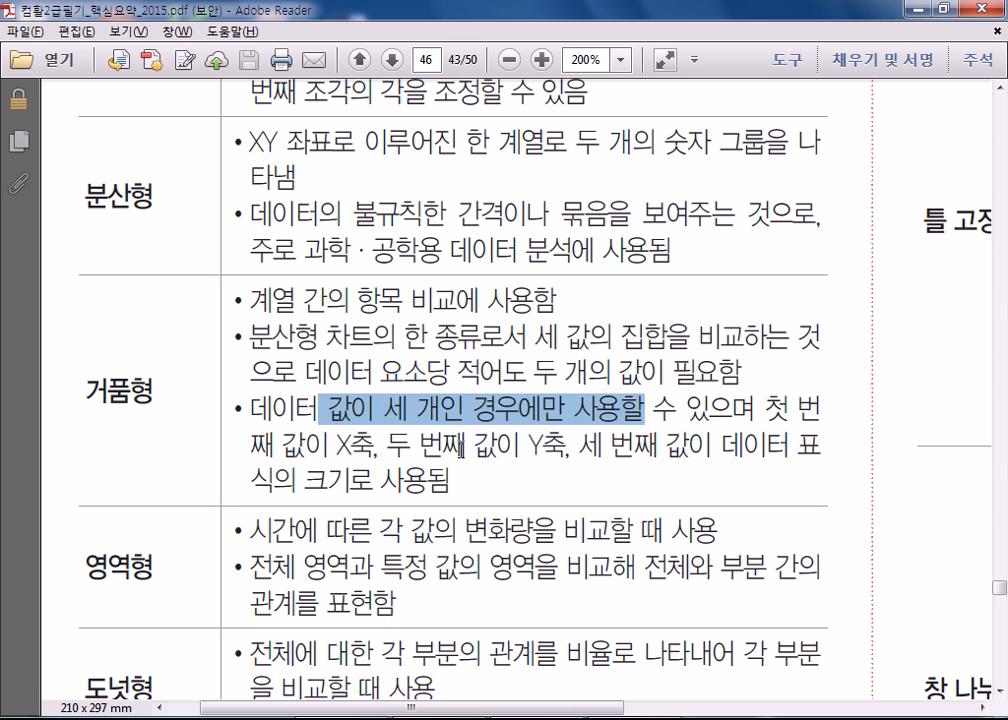
pyautogui.click(462, 452)
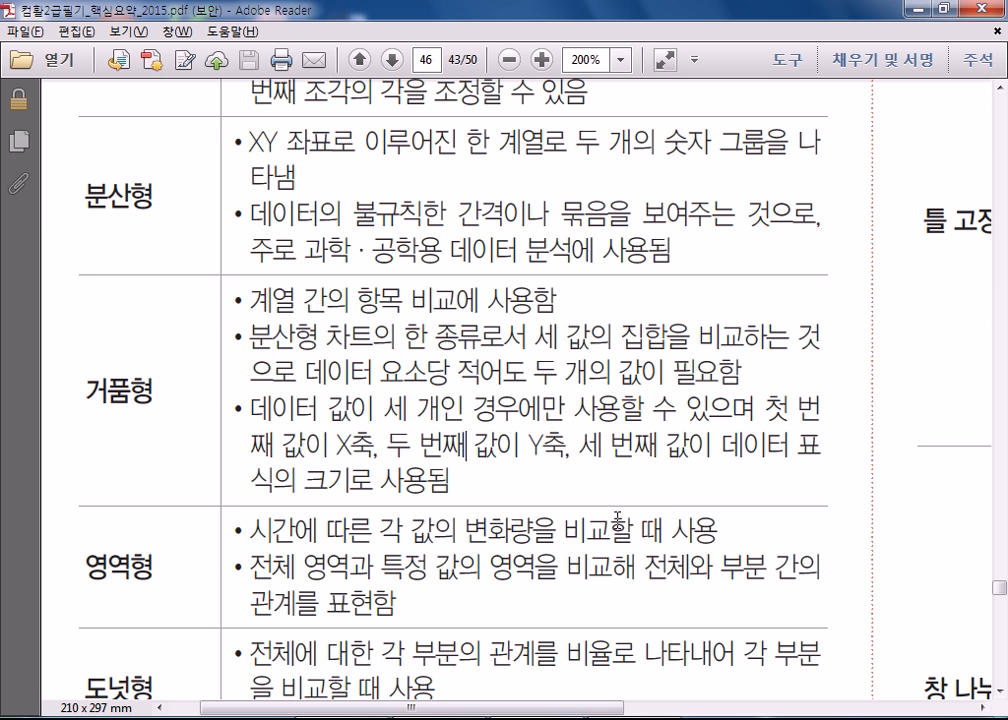
pyautogui.press('super')
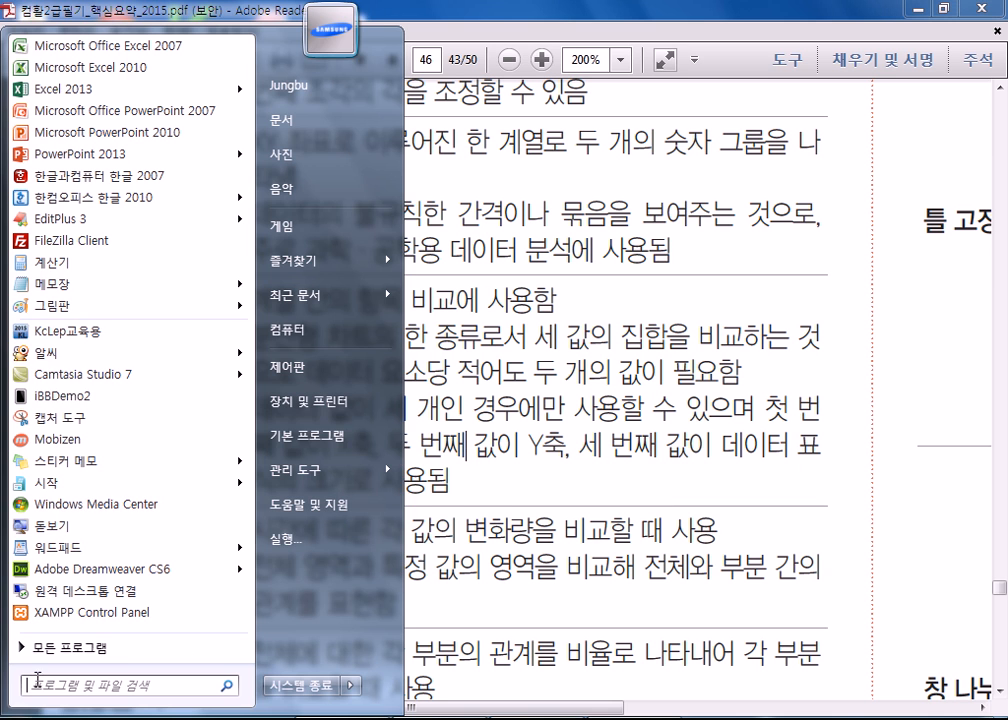
# - Start Paint and draw crossing axes with small bubbles scattered in the quadrants
pyautogui.click(43, 315)
pyautogui.moveTo(150, 370); pyautogui.dragTo(792, 350)
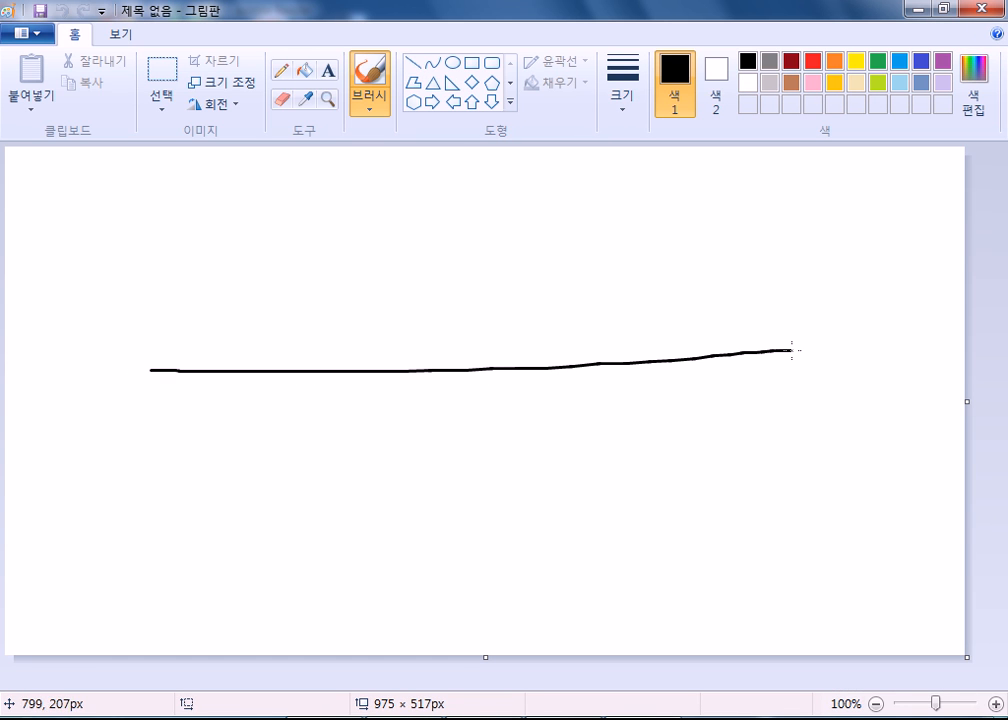
pyautogui.moveTo(497, 209)
pyautogui.mouseDown()
pyautogui.moveTo(516, 300)
pyautogui.moveTo(497, 558)
pyautogui.mouseUp()
pyautogui.moveTo(632, 289)
pyautogui.mouseDown()
pyautogui.moveTo(626, 251)
pyautogui.moveTo(640, 286)
pyautogui.mouseUp()
pyautogui.moveTo(571, 356)
pyautogui.mouseDown()
pyautogui.moveTo(576, 321)
pyautogui.moveTo(575, 354)
pyautogui.mouseUp()
pyautogui.moveTo(363, 347)
pyautogui.mouseDown()
pyautogui.moveTo(392, 270)
pyautogui.moveTo(376, 336)
pyautogui.mouseUp()
pyautogui.moveTo(480, 405); pyautogui.dragTo(489, 395)
pyautogui.moveTo(651, 457)
pyautogui.mouseDown()
pyautogui.moveTo(695, 426)
pyautogui.moveTo(677, 458)
pyautogui.mouseUp()
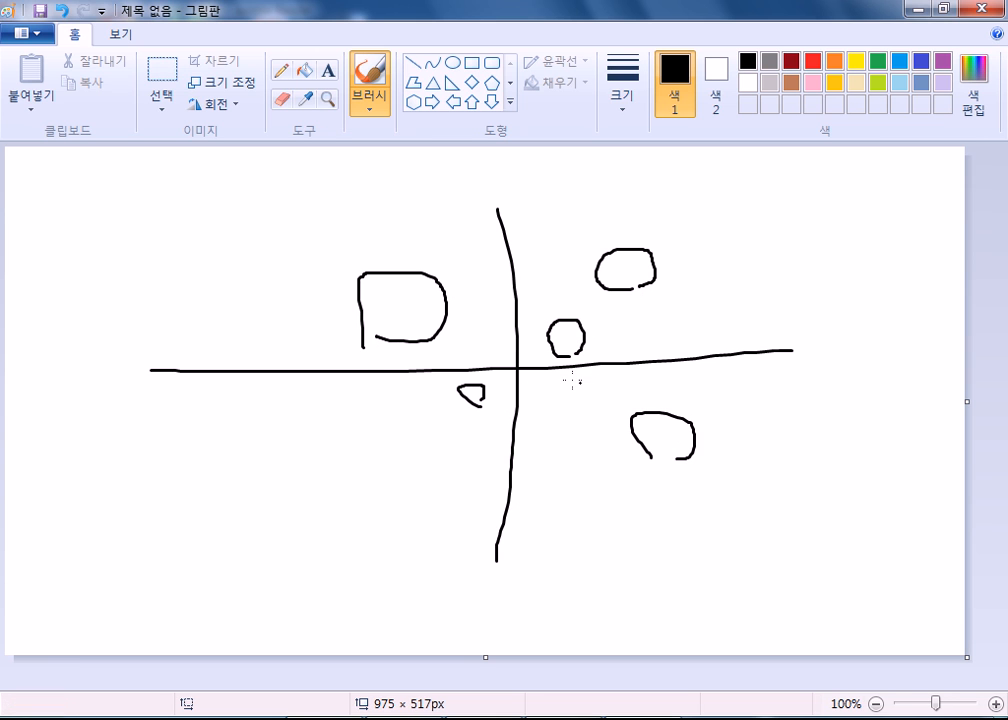
# - Add arrowheads to both axes and more loops, then switch back to the PDF
pyautogui.moveTo(765, 340); pyautogui.dragTo(763, 377)
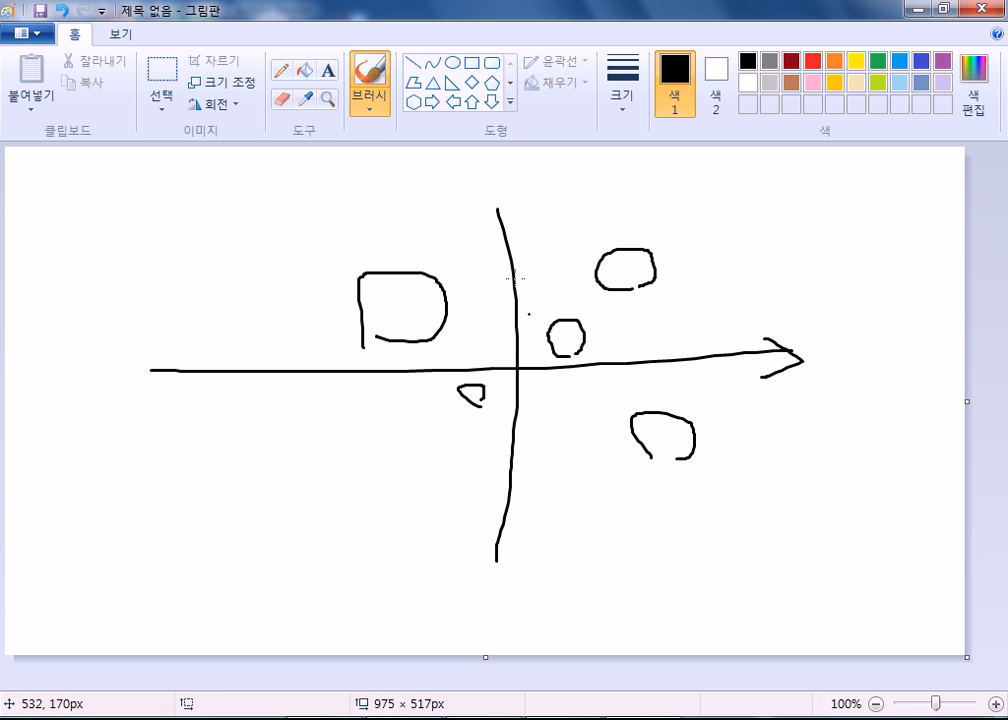
pyautogui.moveTo(492, 225); pyautogui.dragTo(537, 238)
pyautogui.moveTo(600, 303)
pyautogui.mouseDown()
pyautogui.moveTo(583, 281)
pyautogui.moveTo(672, 264)
pyautogui.moveTo(627, 305)
pyautogui.mouseUp()
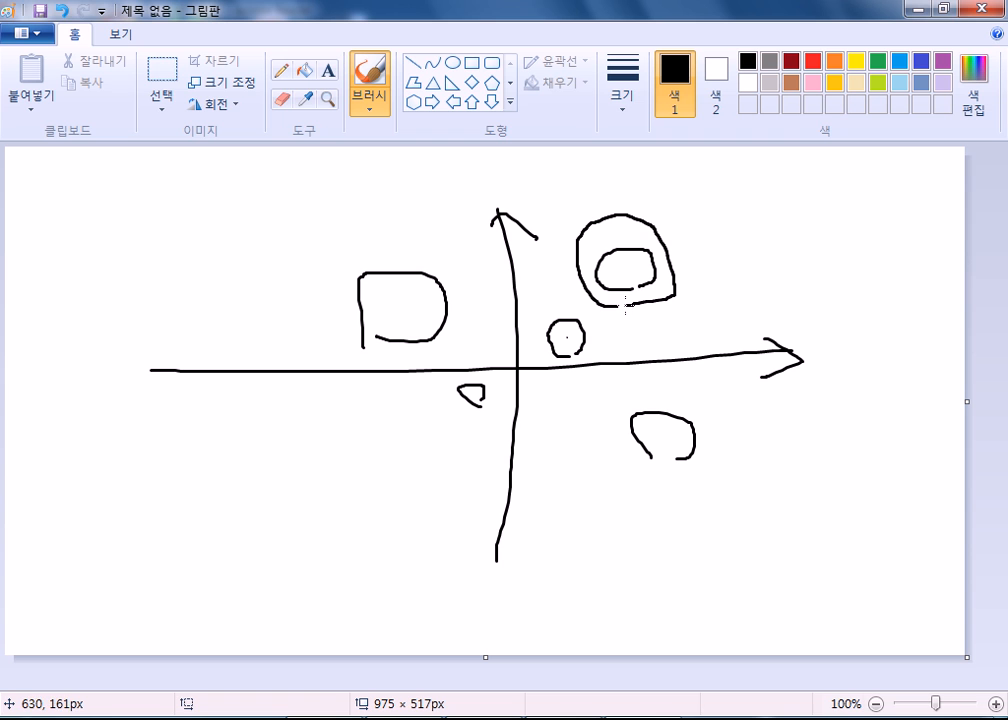
pyautogui.moveTo(388, 463); pyautogui.dragTo(402, 461)
pyautogui.moveTo(290, 539)
pyautogui.mouseDown()
pyautogui.moveTo(267, 455)
pyautogui.moveTo(304, 527)
pyautogui.mouseUp()
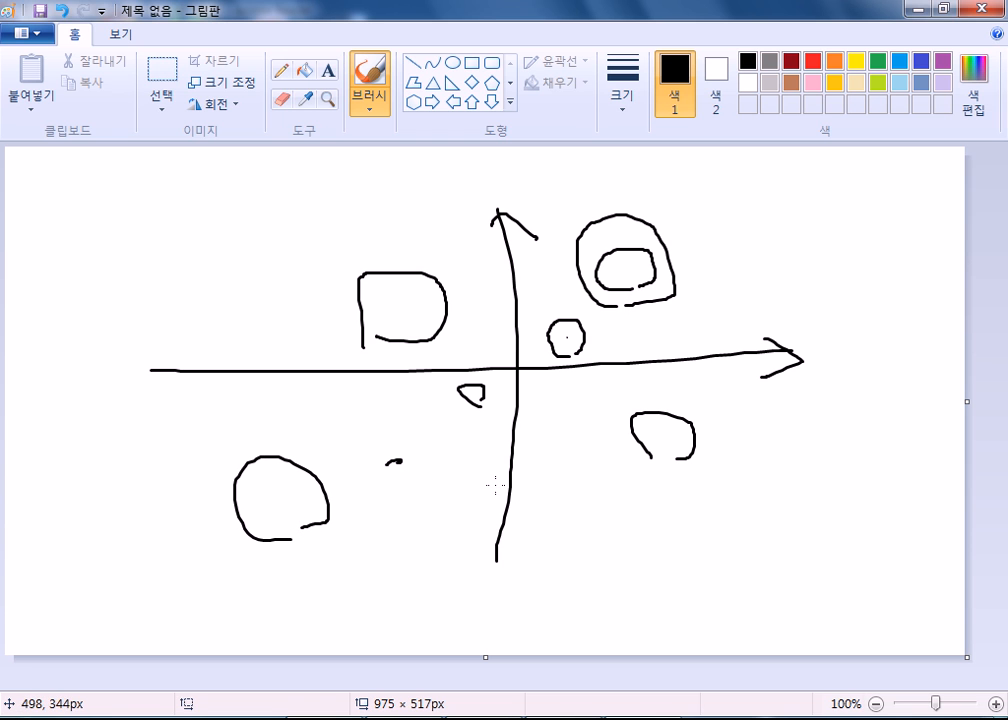
pyautogui.hotkey('alt', 'Tab')
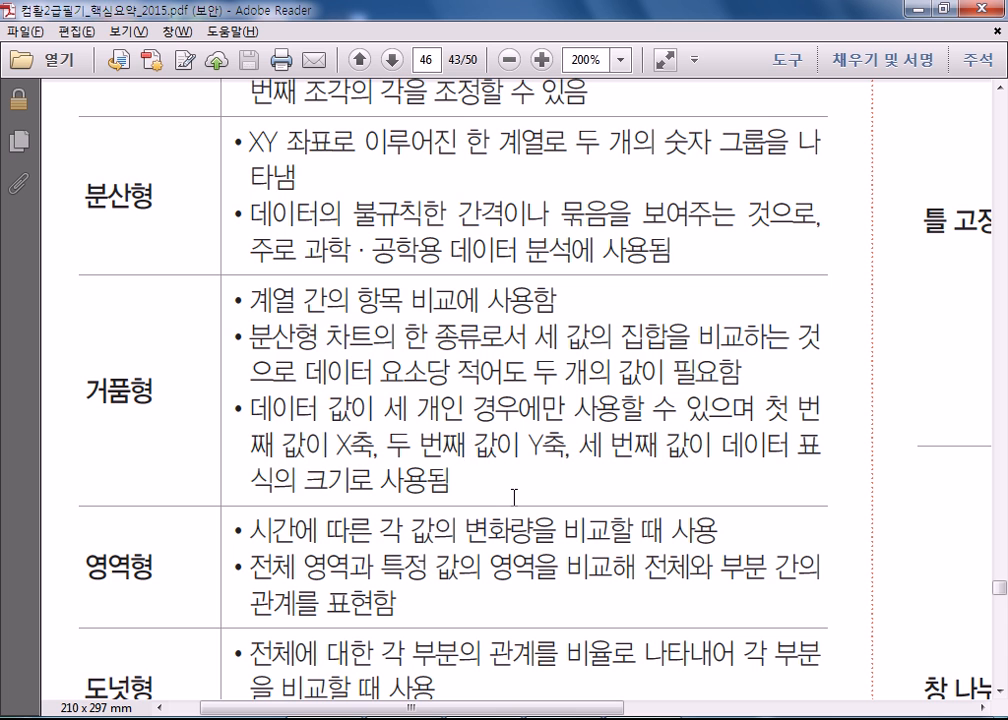
# - Scroll the PDF down to the 방사형, 표면형 and 주식형 rows
pyautogui.scroll(-1, 514, 497)
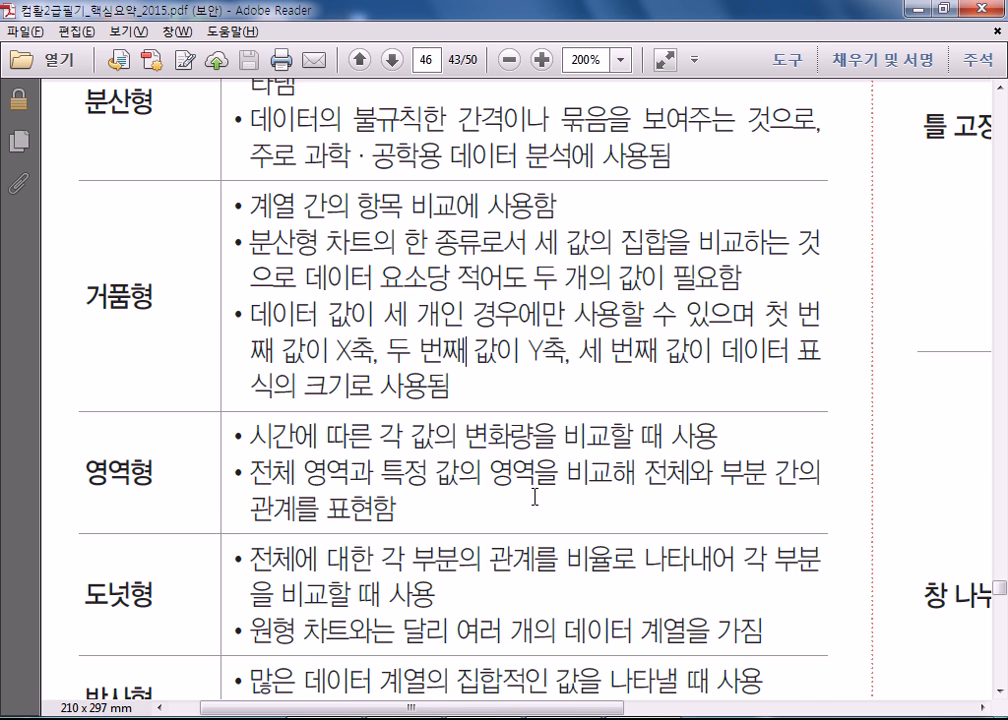
pyautogui.scroll(-3, 530, 495)
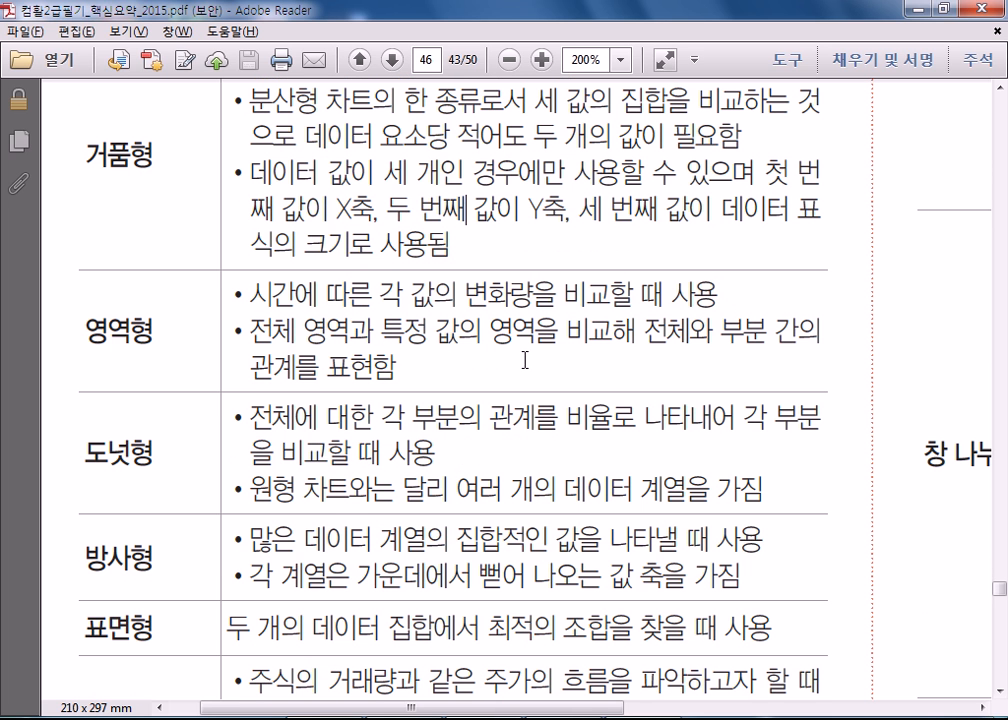
pyautogui.scroll(-2, 190, 500)
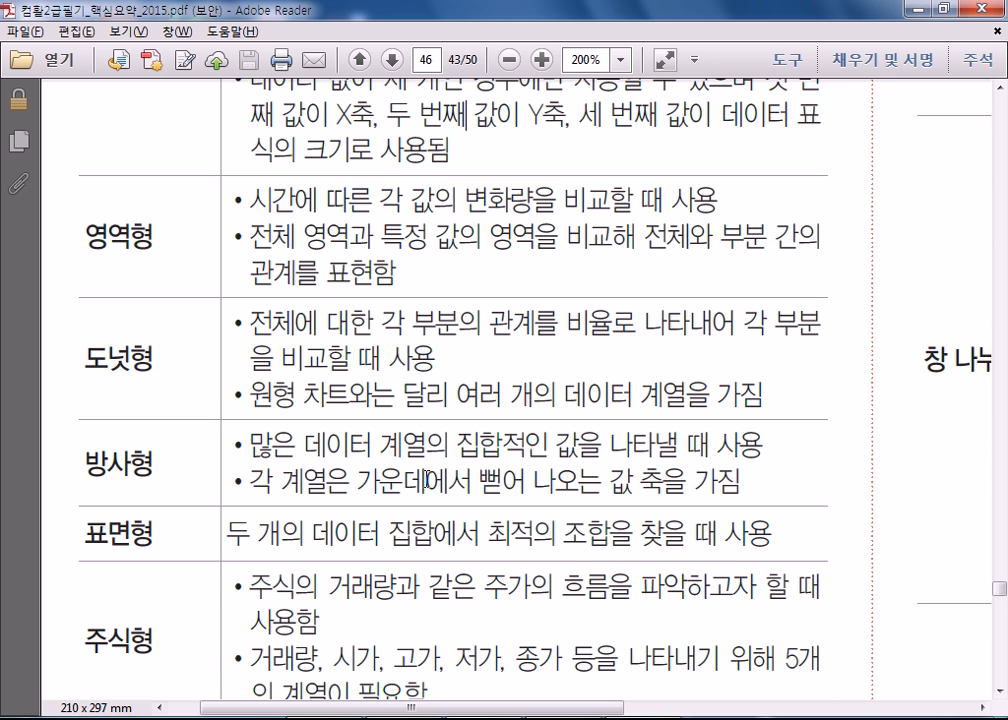
# - Switch to Paint and erase the whole canvas with Ctrl+A and Delete
pyautogui.hotkey('alt', 'Tab')
pyautogui.hotkey('ctrl', 'a')
pyautogui.press('Delete')
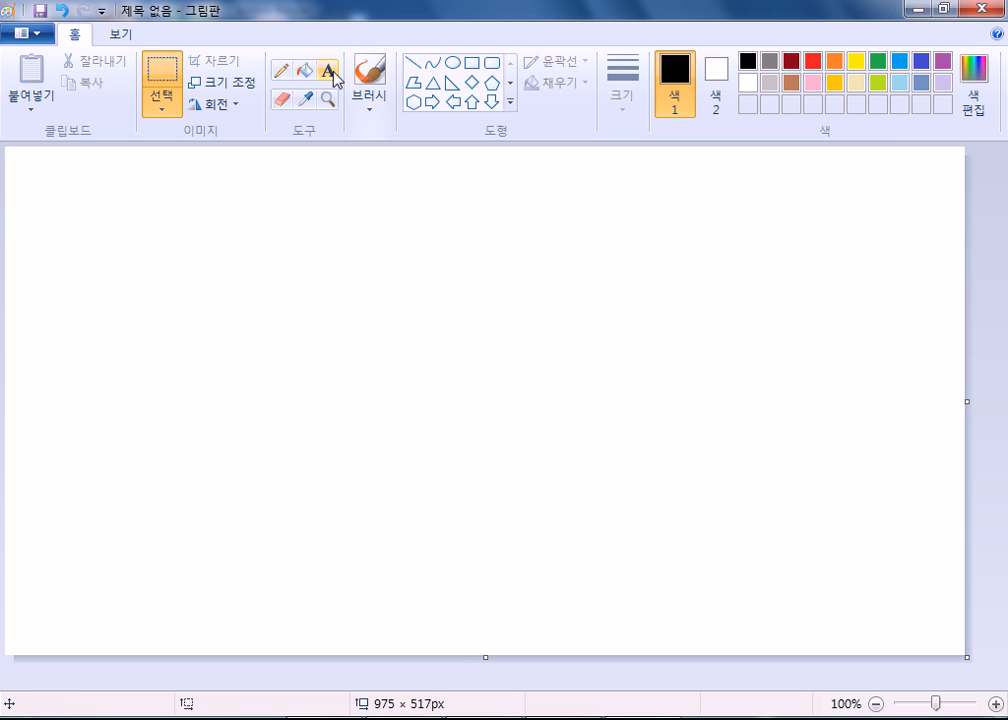
# - Brush-draw a horizontal and vertical axis with overlapping loops around their crossing, then return to Adobe Reader
pyautogui.click(372, 98)
pyautogui.moveTo(281, 405); pyautogui.dragTo(705, 410)
pyautogui.moveTo(473, 242); pyautogui.dragTo(474, 350)
pyautogui.moveTo(473, 397); pyautogui.dragTo(471, 571)
pyautogui.moveTo(460, 358)
pyautogui.mouseDown()
pyautogui.moveTo(612, 290)
pyautogui.moveTo(653, 449)
pyautogui.moveTo(441, 525)
pyautogui.moveTo(447, 385)
pyautogui.moveTo(495, 310)
pyautogui.moveTo(556, 389)
pyautogui.moveTo(408, 397)
pyautogui.moveTo(464, 415)
pyautogui.mouseUp()
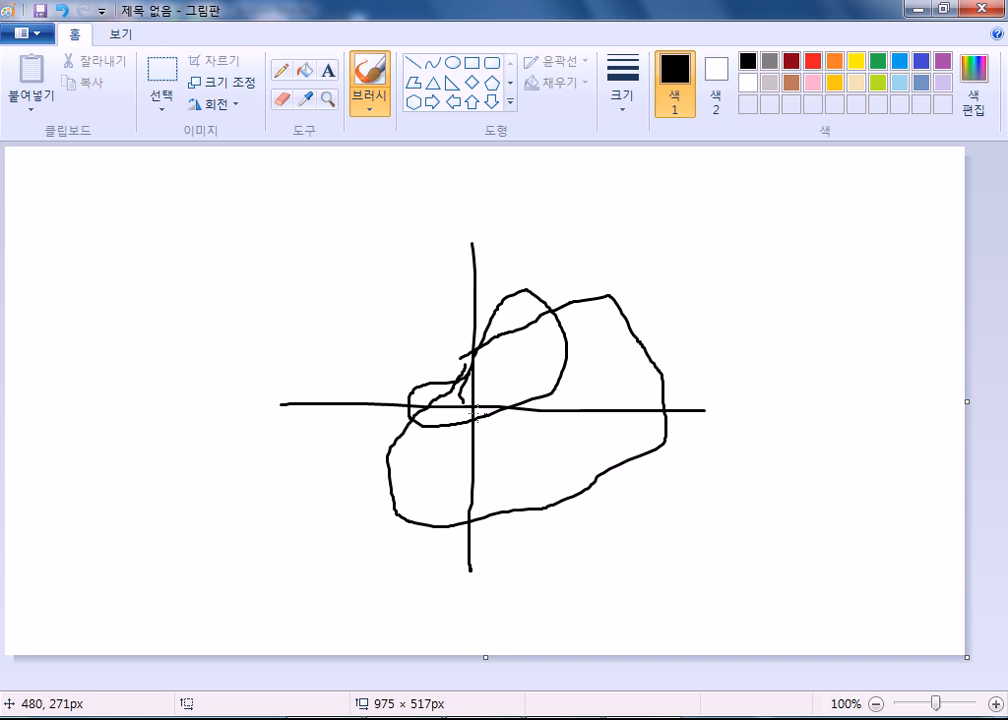
pyautogui.moveTo(335, 333)
pyautogui.mouseDown()
pyautogui.moveTo(414, 282)
pyautogui.moveTo(316, 346)
pyautogui.mouseUp()
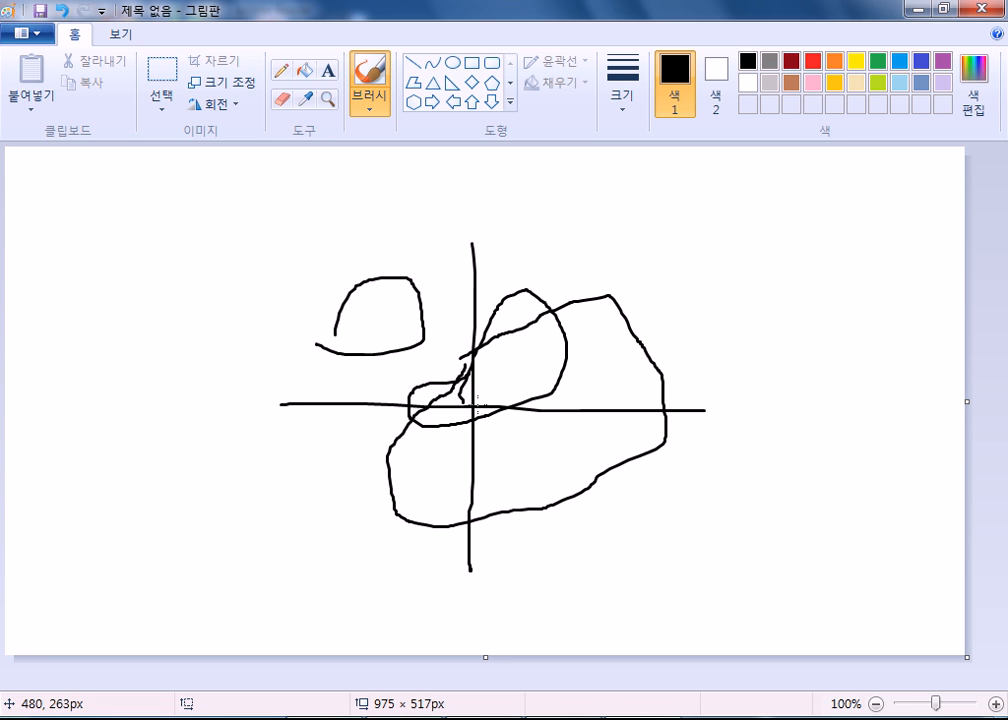
pyautogui.moveTo(477, 420); pyautogui.dragTo(465, 408)
pyautogui.moveTo(420, 445)
pyautogui.mouseDown()
pyautogui.moveTo(657, 340)
pyautogui.moveTo(319, 457)
pyautogui.mouseUp()
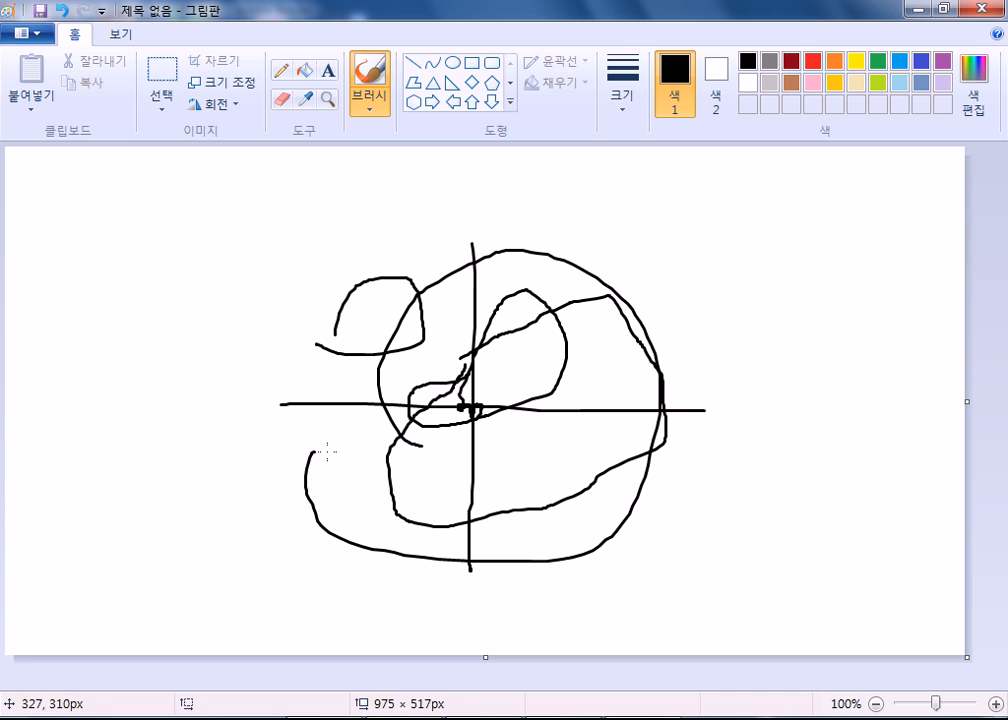
pyautogui.hotkey('alt', 'Tab')
# - Scroll to the 주식형 row and highlight the series names 거래량, 시가, 고가, 저가, 종가
pyautogui.scroll(-3, 183, 440)
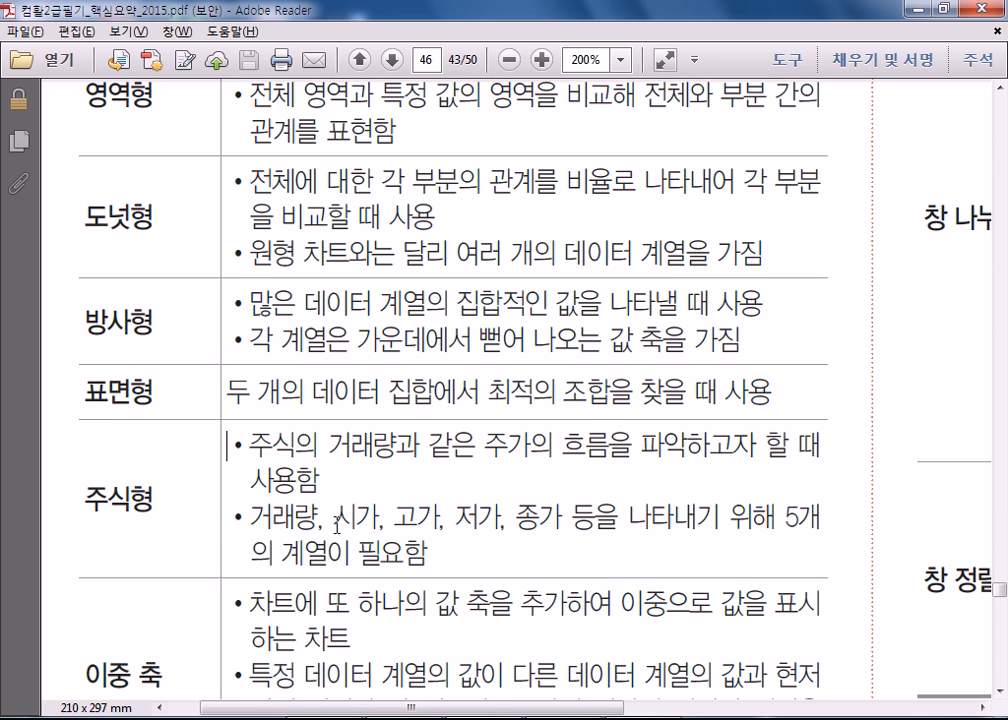
pyautogui.scroll(-1, 268, 503)
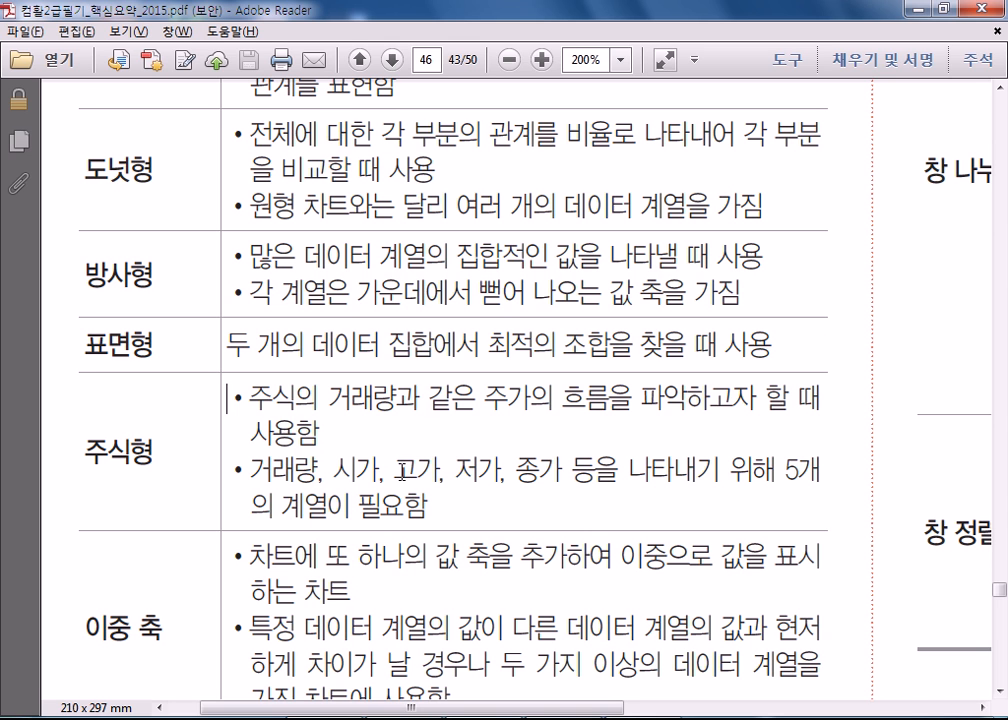
pyautogui.moveTo(332, 468); pyautogui.dragTo(381, 468)
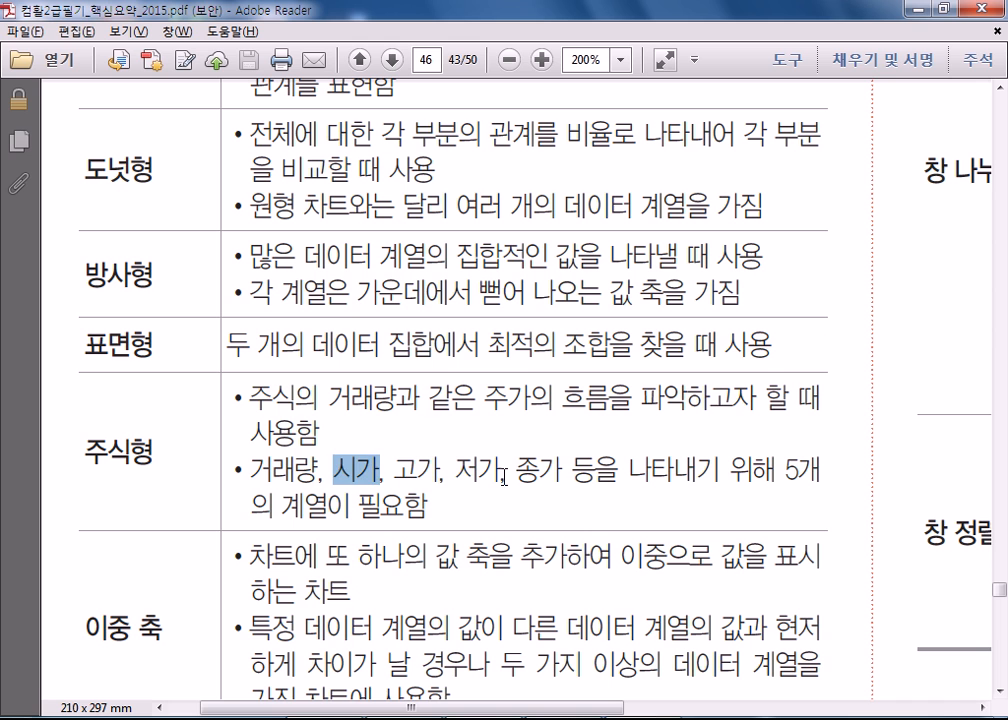
pyautogui.moveTo(516, 468); pyautogui.dragTo(568, 466)
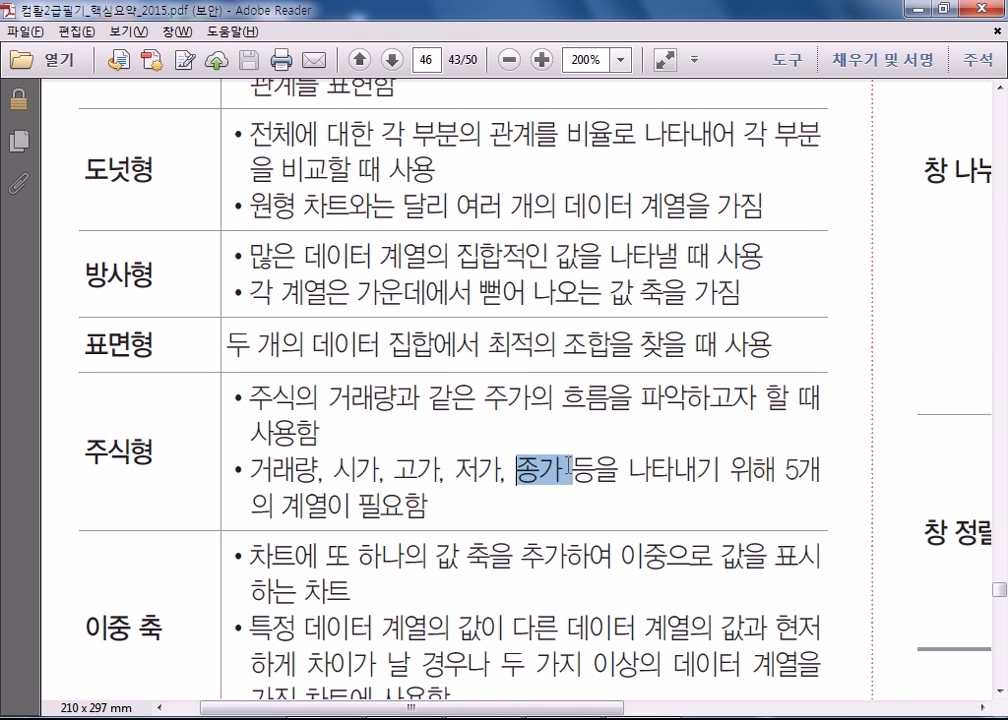
pyautogui.moveTo(441, 468); pyautogui.dragTo(394, 468)
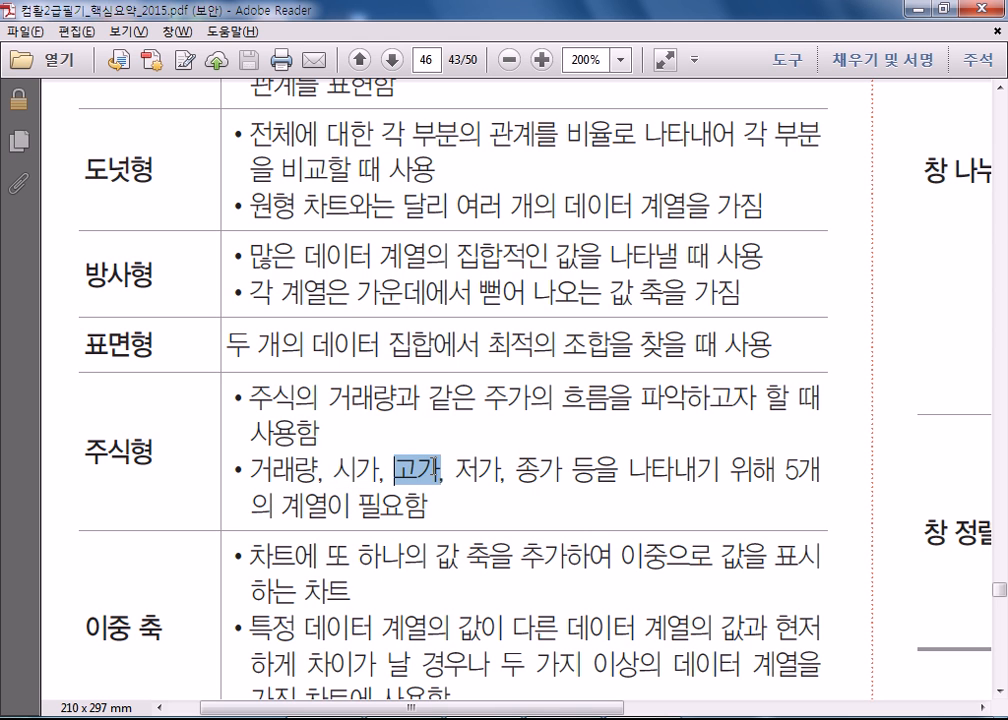
pyautogui.moveTo(458, 468)
pyautogui.mouseDown()
pyautogui.moveTo(500, 468)
pyautogui.moveTo(478, 468)
pyautogui.mouseUp()
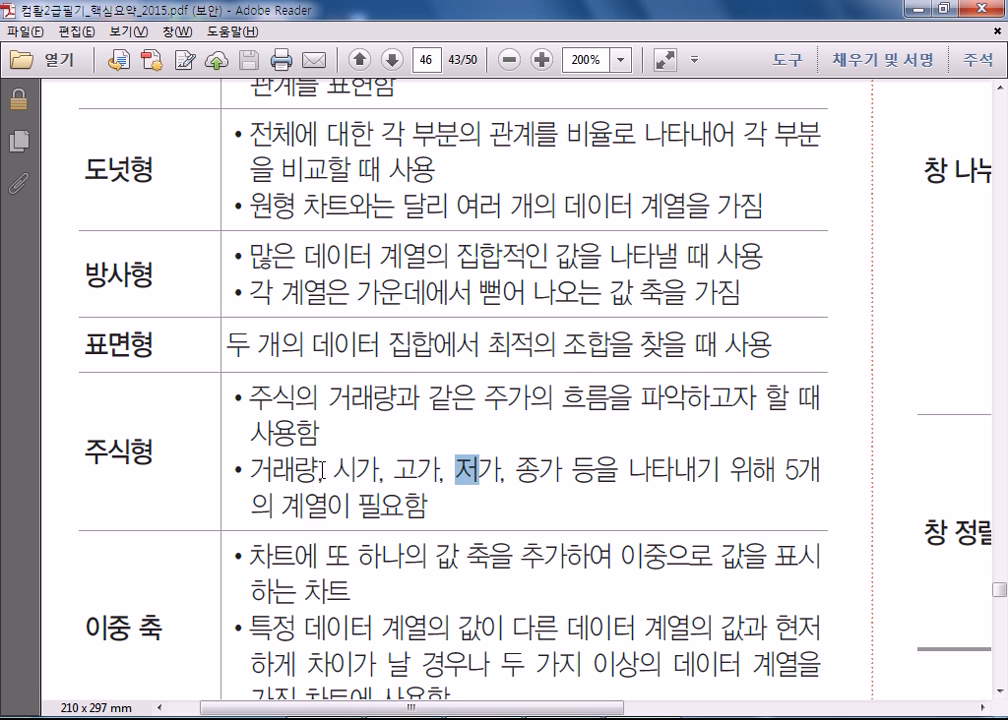
pyautogui.moveTo(247, 468); pyautogui.dragTo(562, 468)
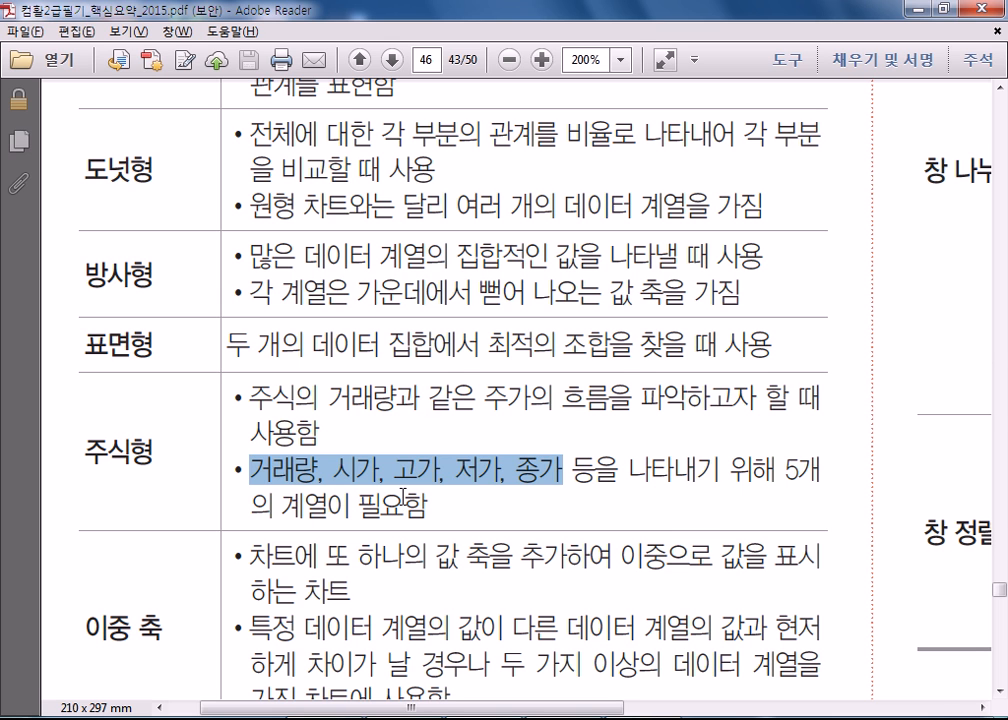
# - Scroll further down the table to bring the 혼합형 row into view
pyautogui.scroll(-2, 403, 497)
pyautogui.scroll(-2, 225, 399)
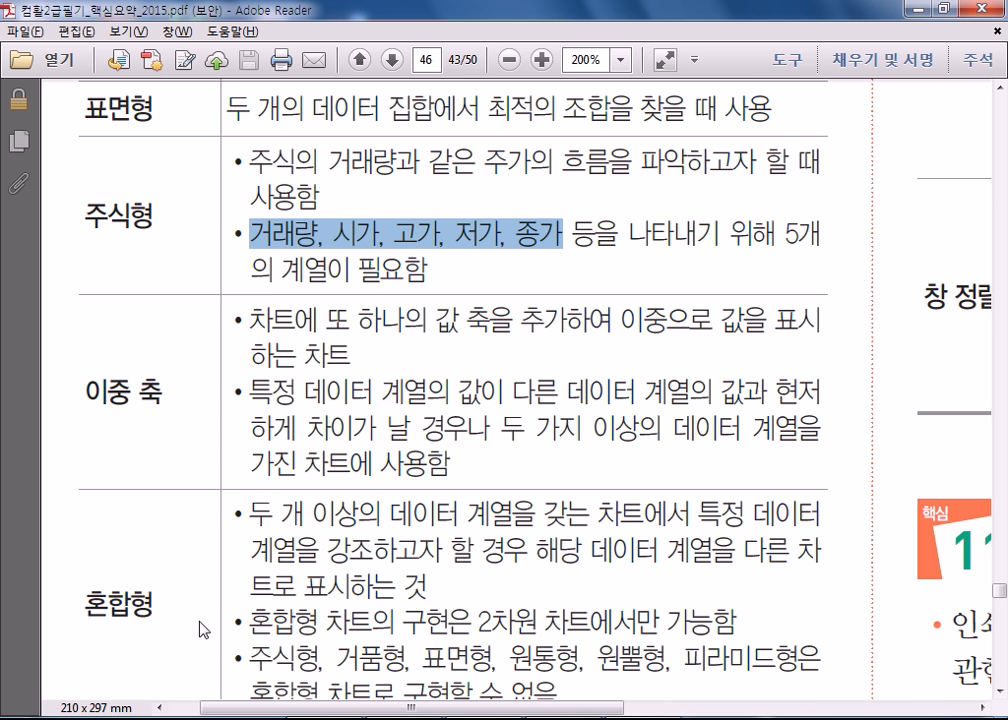
pyautogui.scroll(-2, 202, 629)
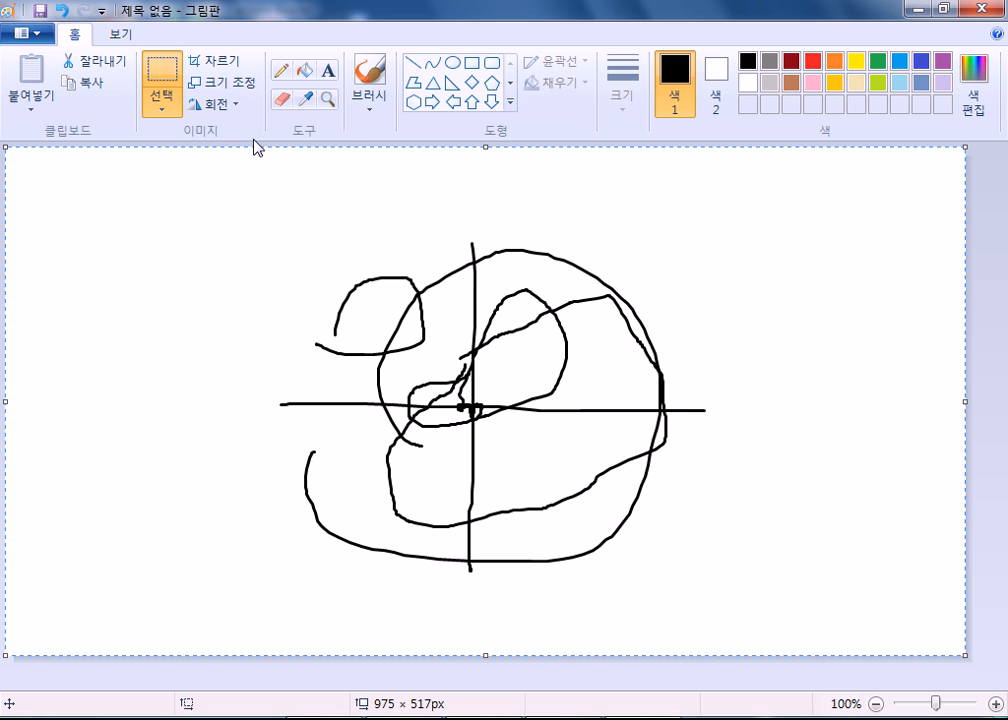
# - Clear the canvas and brush-draw a left axis, baseline, first bars and a row of dashes
pyautogui.click(76, 57)
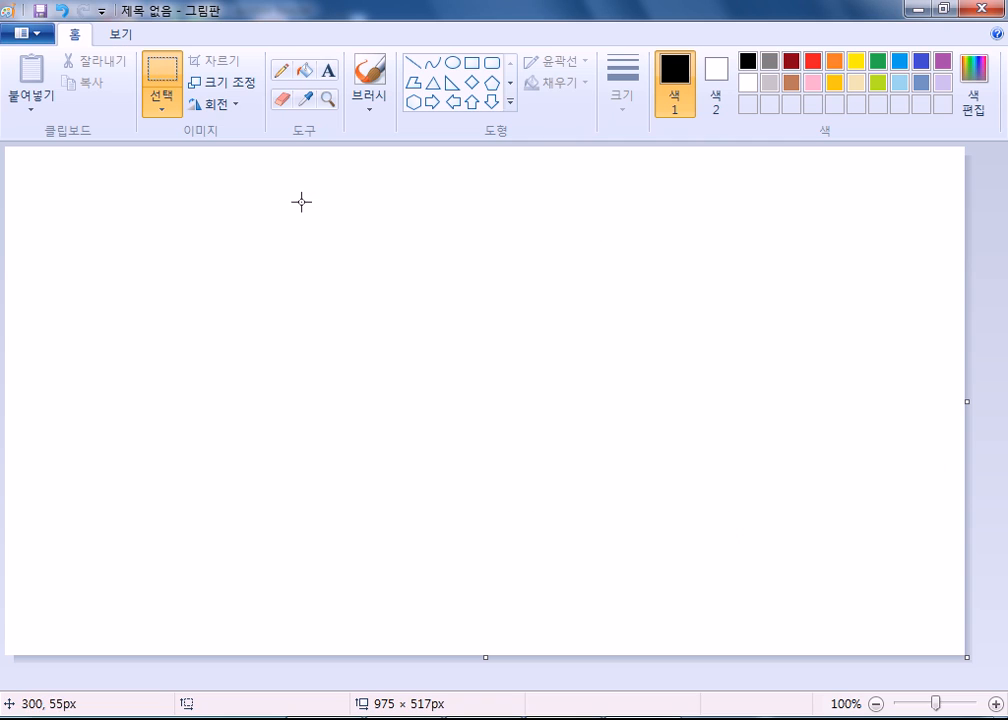
pyautogui.click(328, 70)
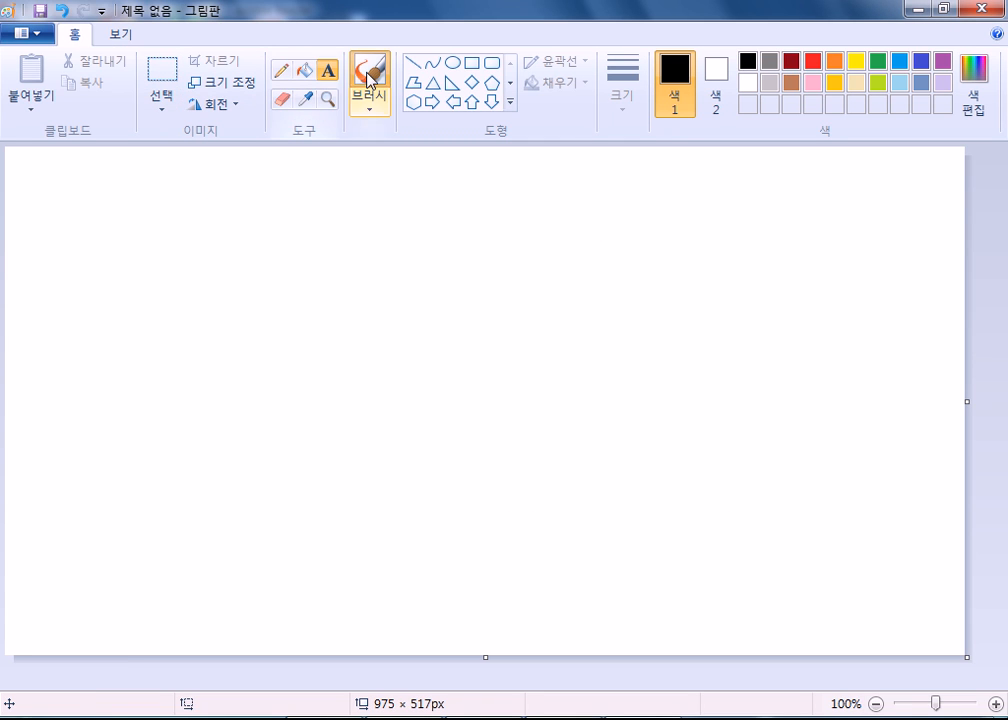
pyautogui.click(370, 78)
pyautogui.moveTo(248, 261); pyautogui.dragTo(246, 566)
pyautogui.moveTo(203, 525); pyautogui.dragTo(806, 524)
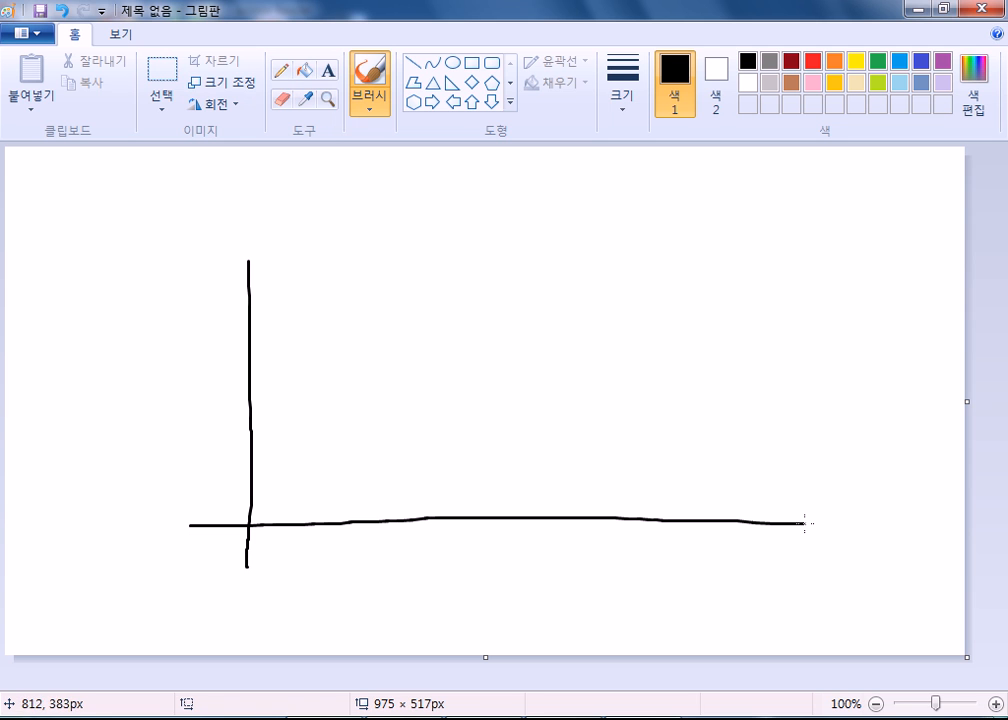
pyautogui.moveTo(288, 375)
pyautogui.mouseDown()
pyautogui.moveTo(291, 518)
pyautogui.moveTo(302, 378)
pyautogui.moveTo(311, 547)
pyautogui.mouseUp()
pyautogui.moveTo(318, 469)
pyautogui.mouseDown()
pyautogui.moveTo(347, 532)
pyautogui.moveTo(325, 508)
pyautogui.moveTo(337, 518)
pyautogui.mouseUp()
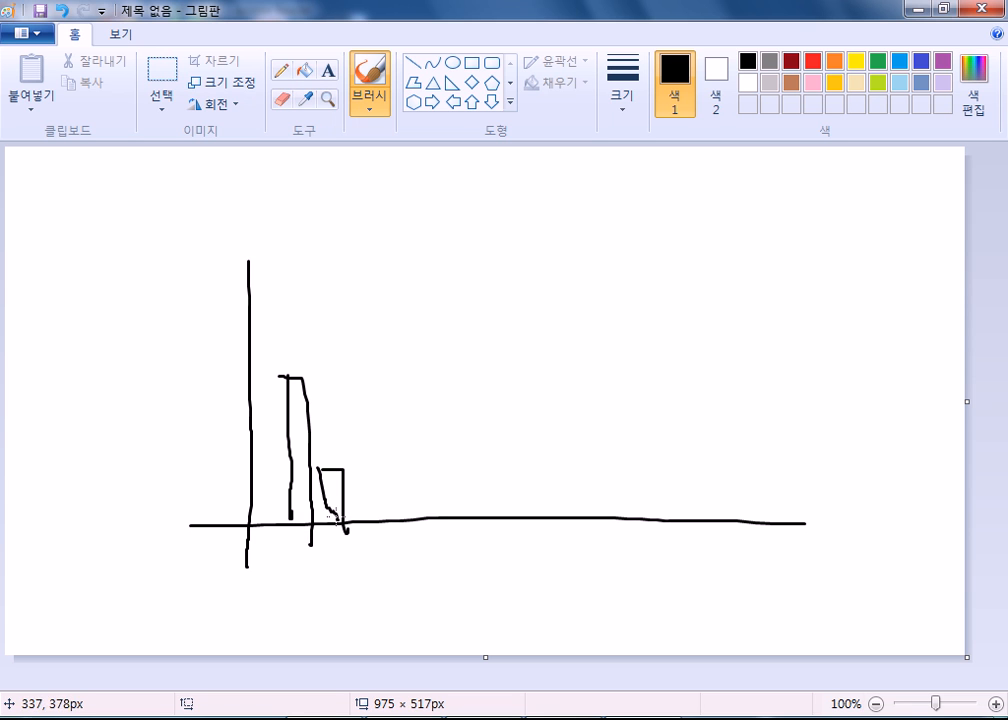
pyautogui.moveTo(451, 407); pyautogui.dragTo(460, 407)
pyautogui.moveTo(518, 411); pyautogui.dragTo(586, 407)
pyautogui.moveTo(661, 412); pyautogui.dragTo(668, 411)
pyautogui.moveTo(679, 411); pyautogui.dragTo(684, 411)
# - Add a tall bar, a small bar beside it, and a dot on the baseline
pyautogui.moveTo(367, 271); pyautogui.dragTo(377, 504)
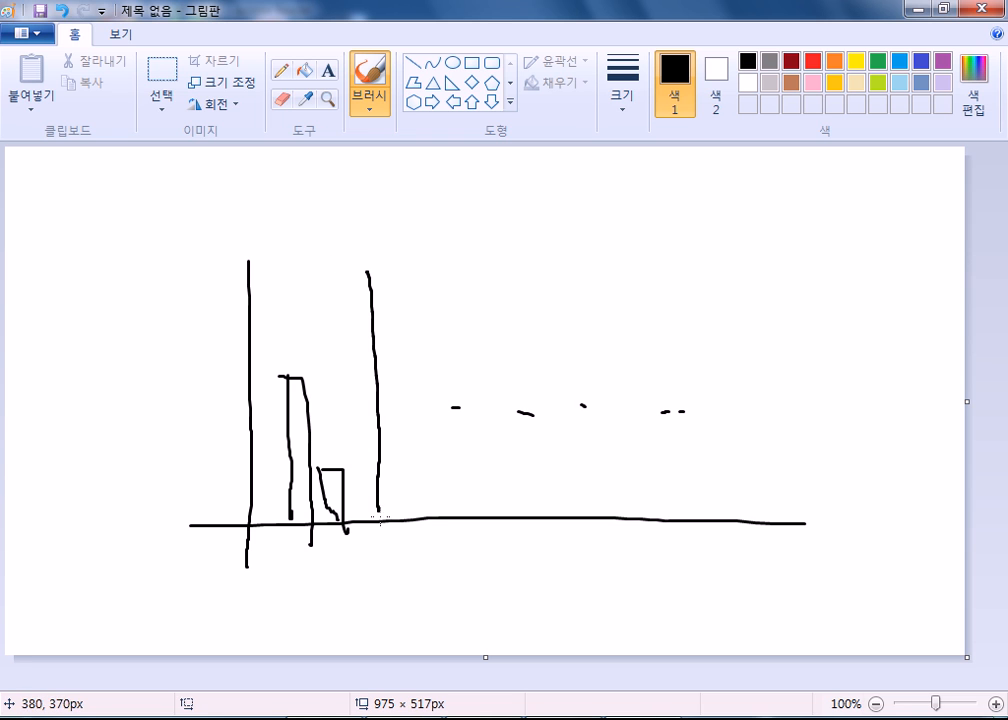
pyautogui.moveTo(369, 273)
pyautogui.mouseDown()
pyautogui.moveTo(386, 274)
pyautogui.moveTo(401, 519)
pyautogui.mouseUp()
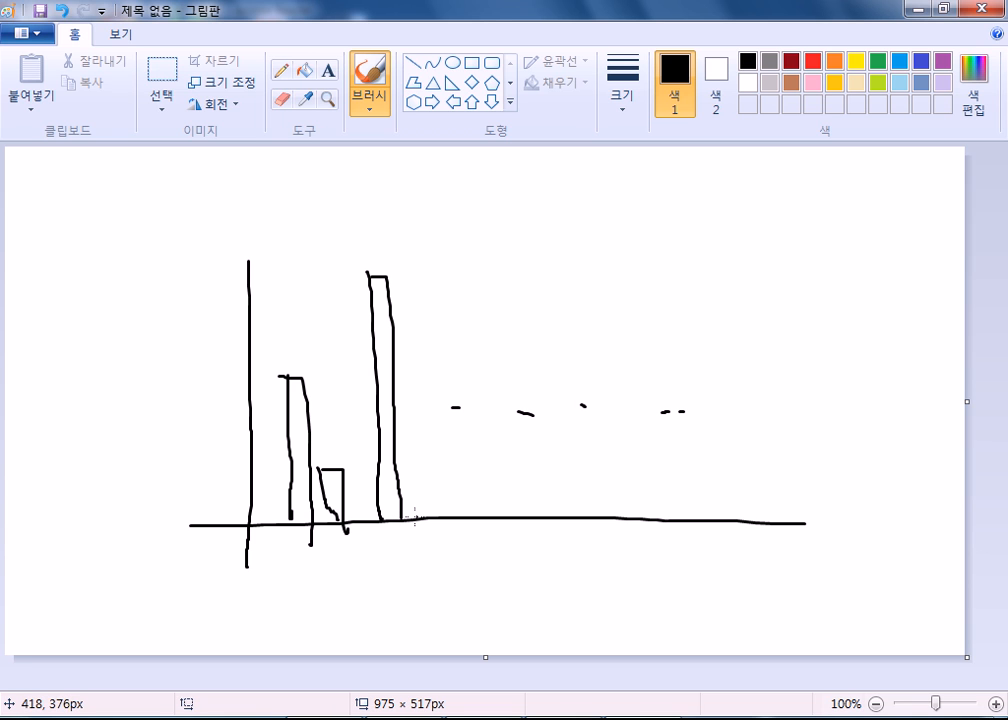
pyautogui.moveTo(417, 464)
pyautogui.mouseDown()
pyautogui.moveTo(418, 515)
pyautogui.moveTo(434, 500)
pyautogui.moveTo(434, 511)
pyautogui.mouseUp()
pyautogui.click(468, 514)
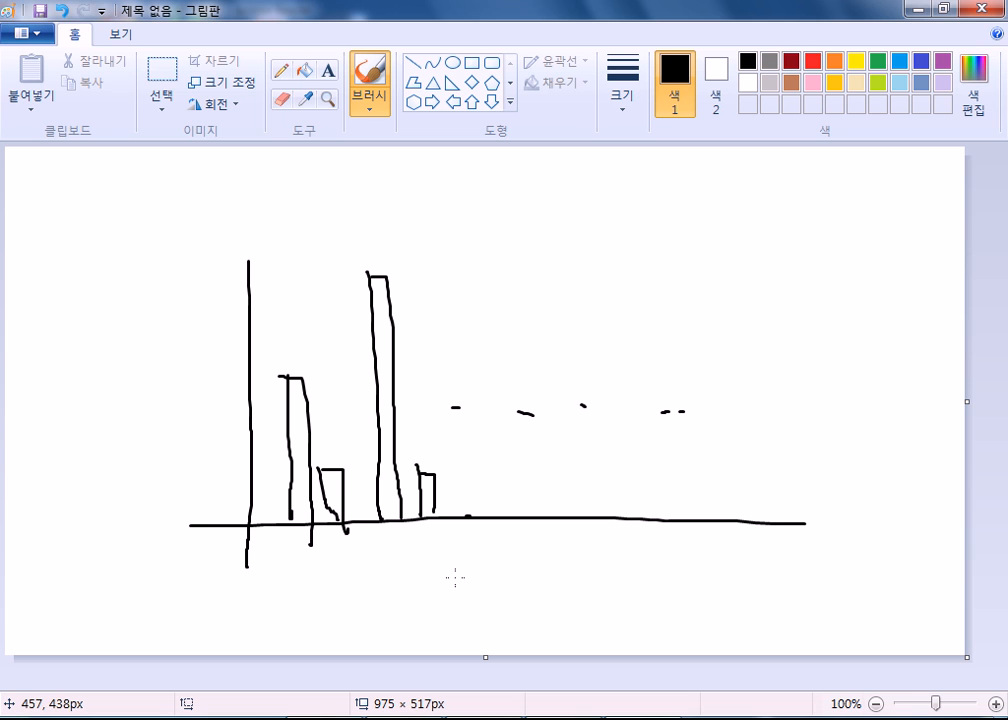
# - Add tick marks on the left axis, then a right value axis with its own ticks
pyautogui.moveTo(219, 319); pyautogui.dragTo(305, 334)
pyautogui.moveTo(218, 390); pyautogui.dragTo(305, 398)
pyautogui.moveTo(243, 451); pyautogui.dragTo(277, 453)
pyautogui.moveTo(241, 489); pyautogui.dragTo(272, 496)
pyautogui.moveTo(813, 248); pyautogui.dragTo(810, 522)
pyautogui.moveTo(784, 327); pyautogui.dragTo(812, 327)
pyautogui.moveTo(788, 386); pyautogui.dragTo(848, 396)
pyautogui.moveTo(779, 445); pyautogui.dragTo(826, 447)
pyautogui.moveTo(282, 437); pyautogui.dragTo(284, 514)
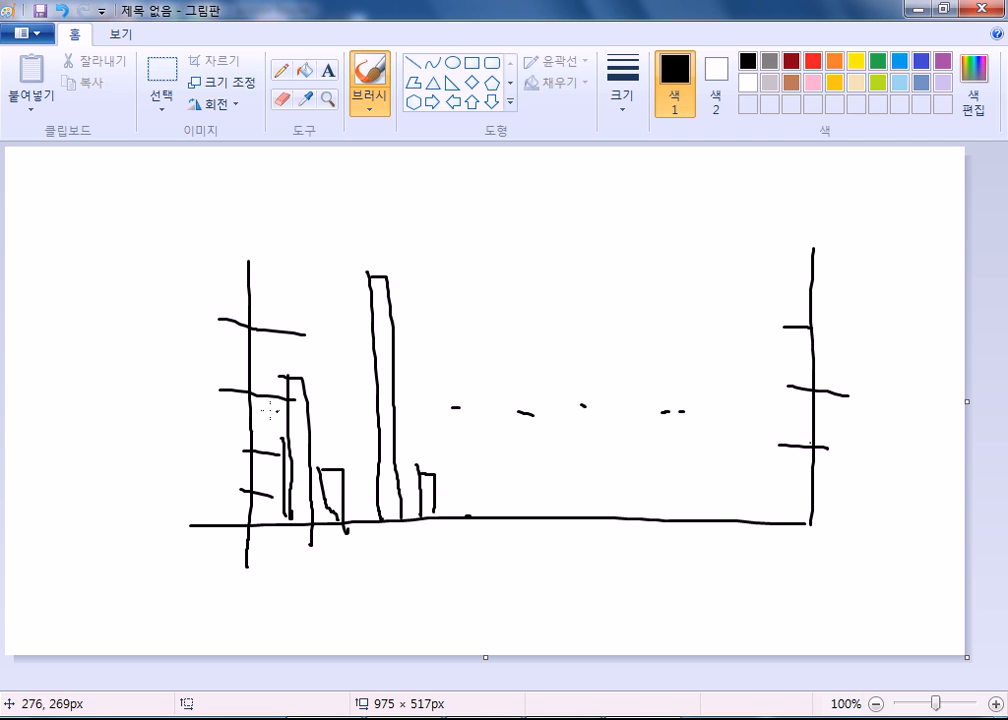
pyautogui.moveTo(241, 348); pyautogui.dragTo(273, 353)
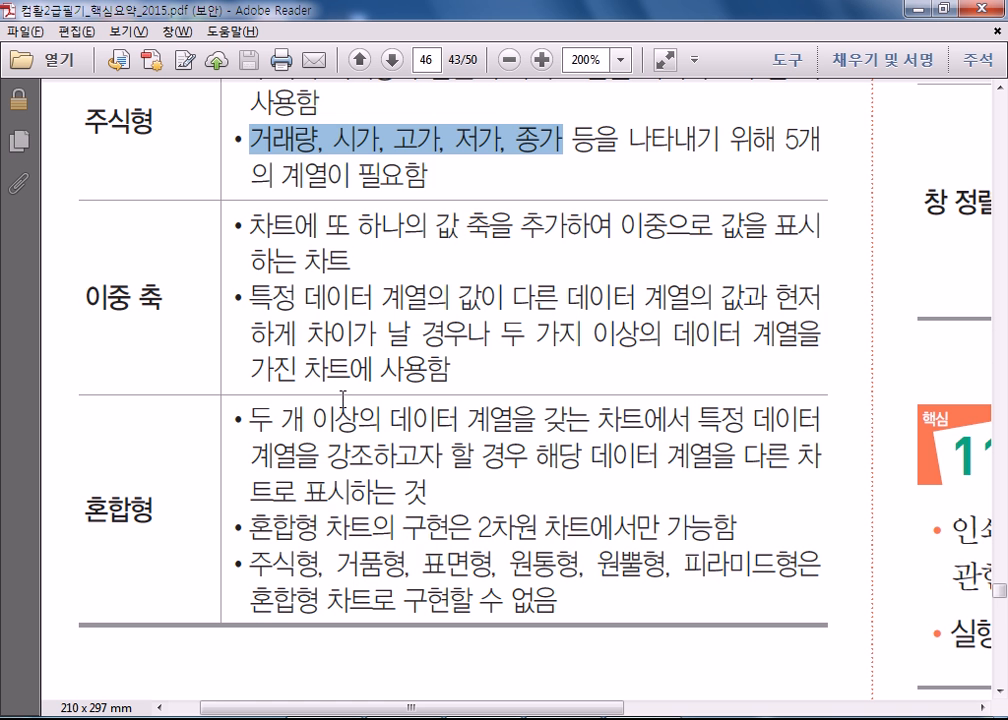
# - Highlight the 이중 축 phrases '차이가 날 경우나' and '계열의 값이 다른', then clear the selection
pyautogui.click(255, 355)
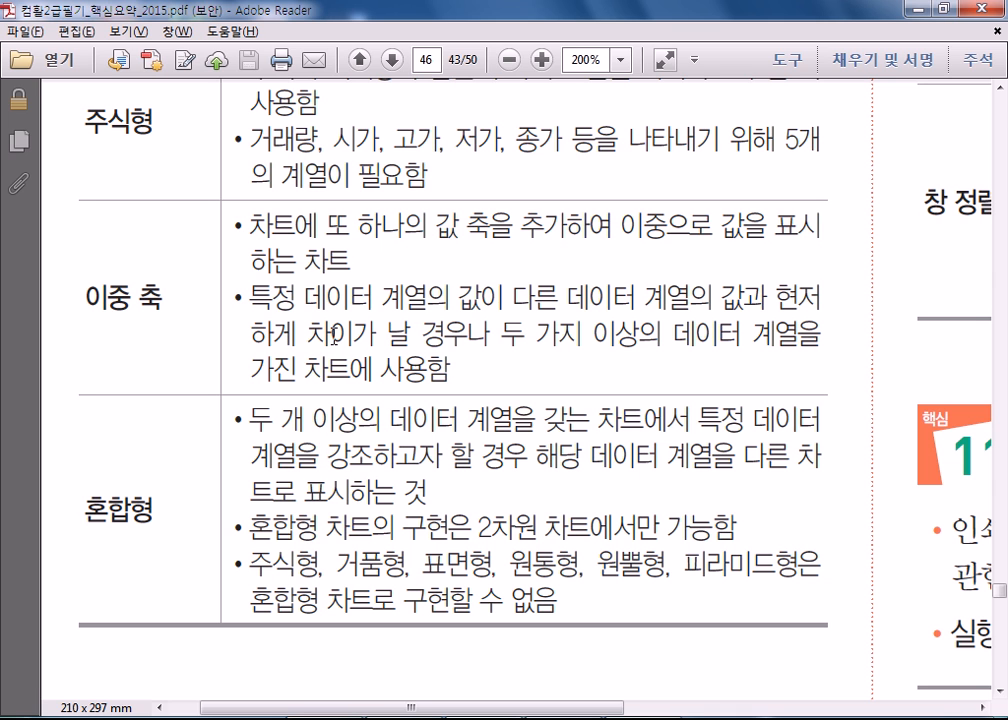
pyautogui.moveTo(251, 333); pyautogui.dragTo(490, 333)
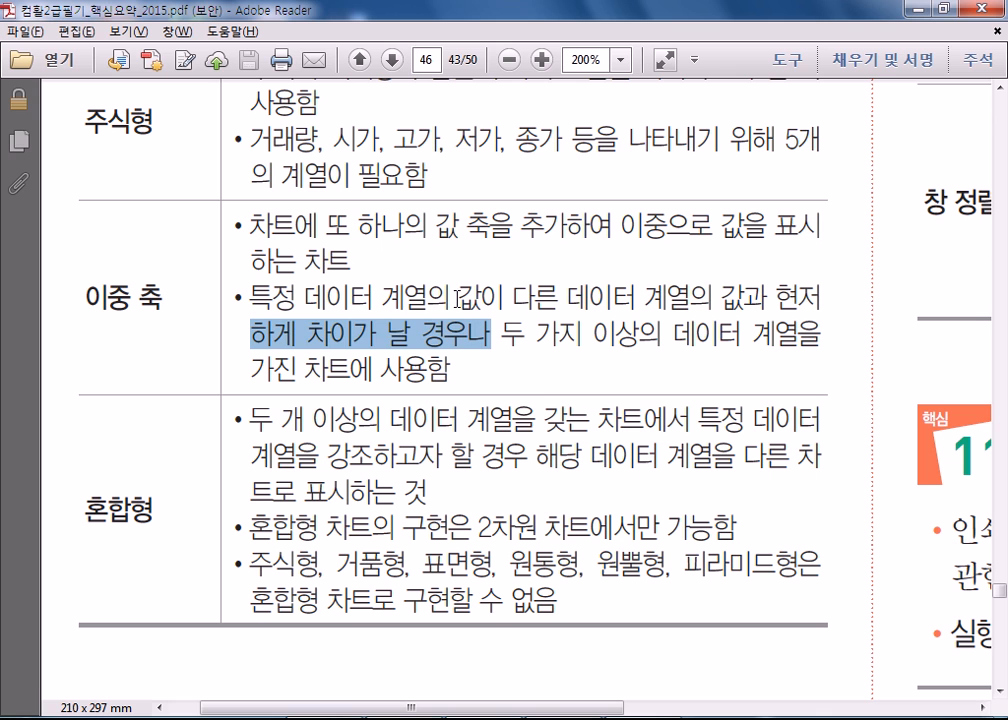
pyautogui.moveTo(380, 297); pyautogui.dragTo(709, 297)
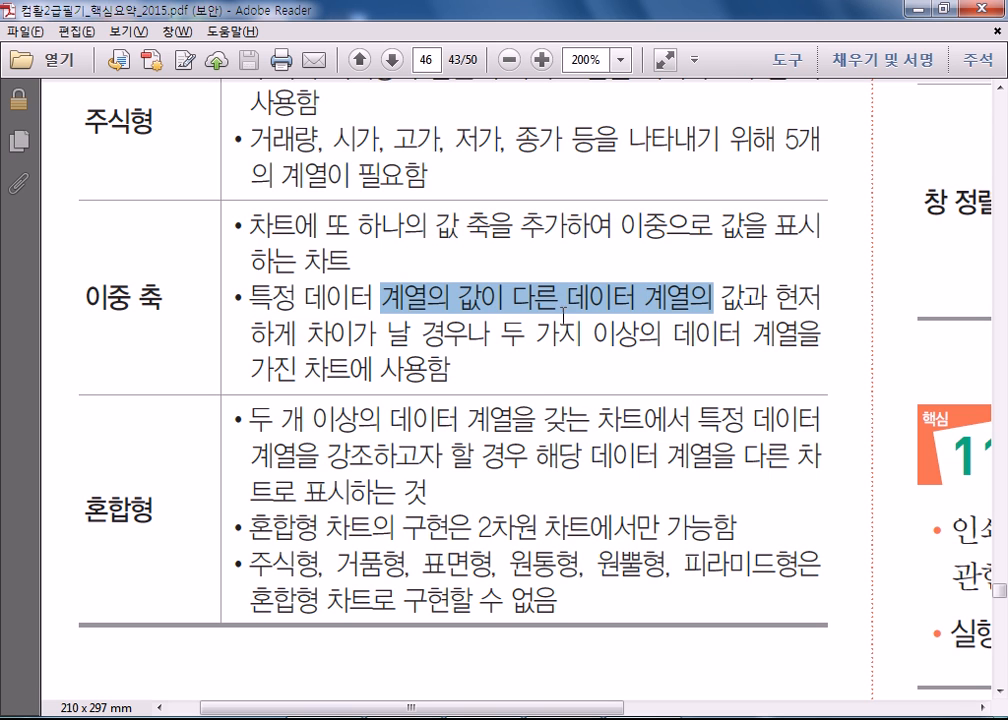
pyautogui.click(283, 333)
pyautogui.moveTo(318, 333); pyautogui.dragTo(486, 333)
pyautogui.click(486, 364)
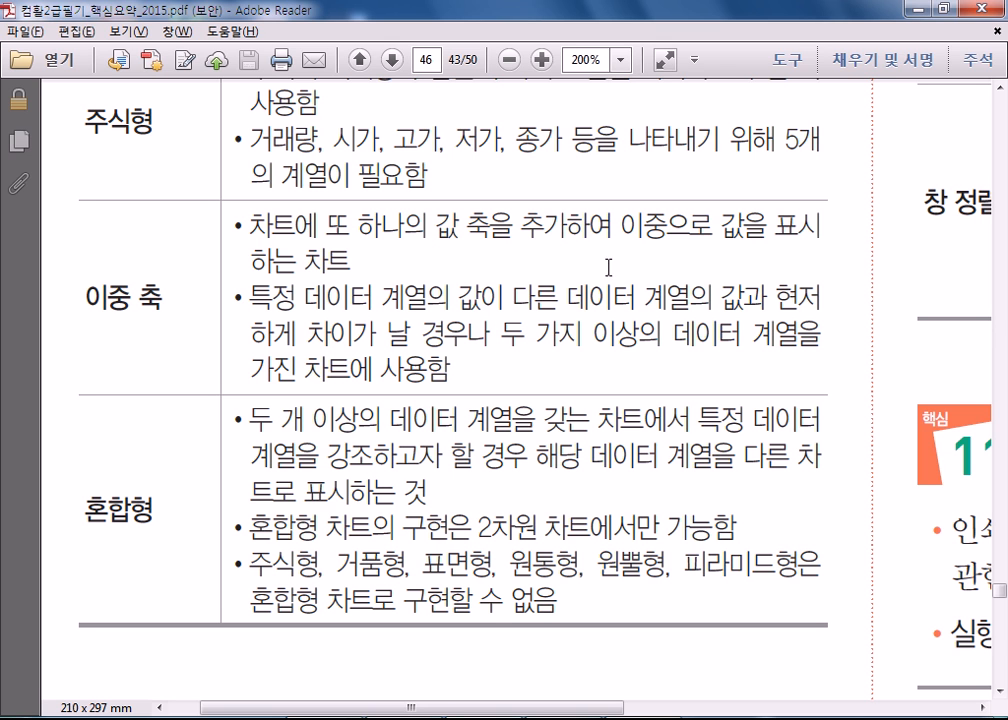
# - Bring page 46's section 117 틀 고정/창 나누기/창 정렬 table into view and open the Start menu
pyautogui.scroll(-3, 572, 607)
pyautogui.scroll(-1, 571, 613)
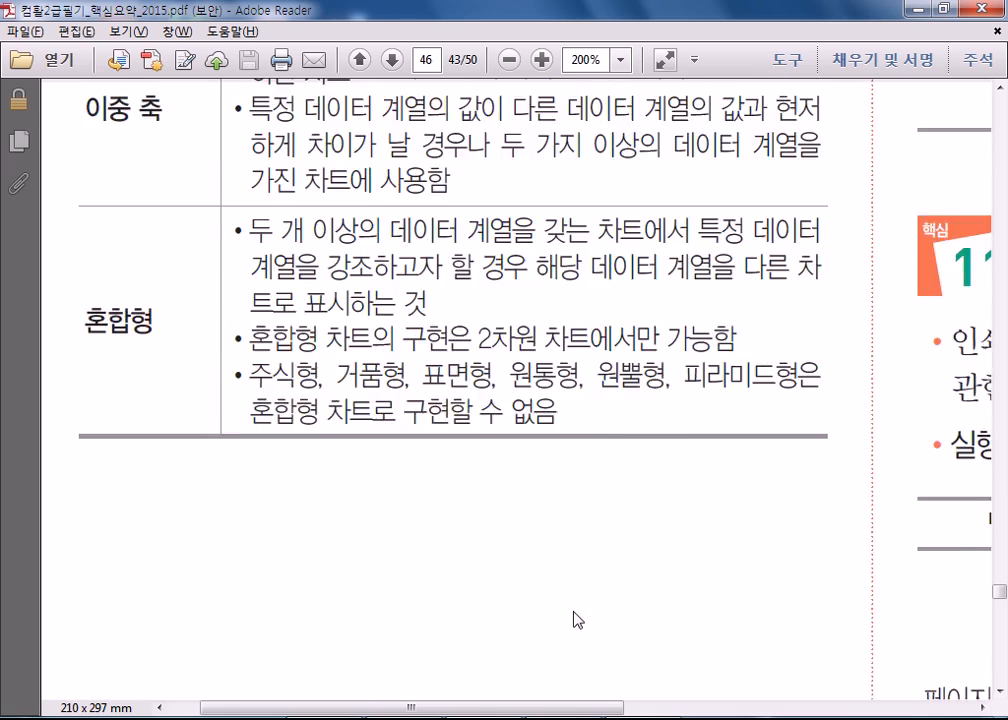
pyautogui.scroll(4, 580, 640)
pyautogui.moveTo(607, 708); pyautogui.dragTo(884, 697)
pyautogui.scroll(20, 832, 402)
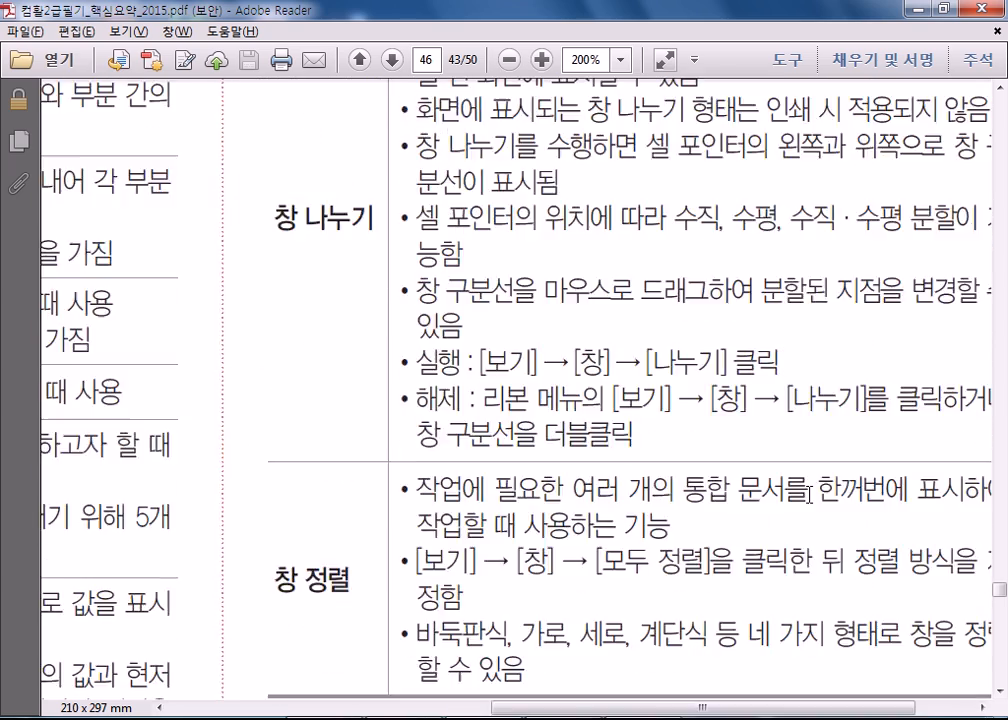
pyautogui.scroll(-10, 664, 513)
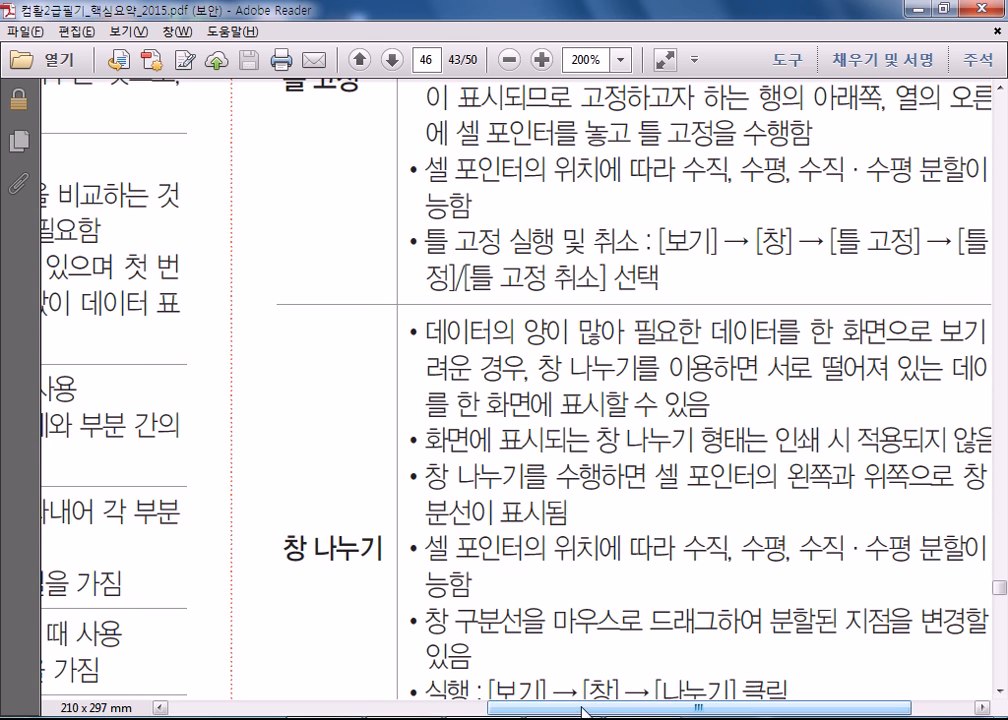
pyautogui.scroll(4, 548, 567)
pyautogui.scroll(3, 548, 567)
pyautogui.moveTo(531, 706); pyautogui.dragTo(596, 708)
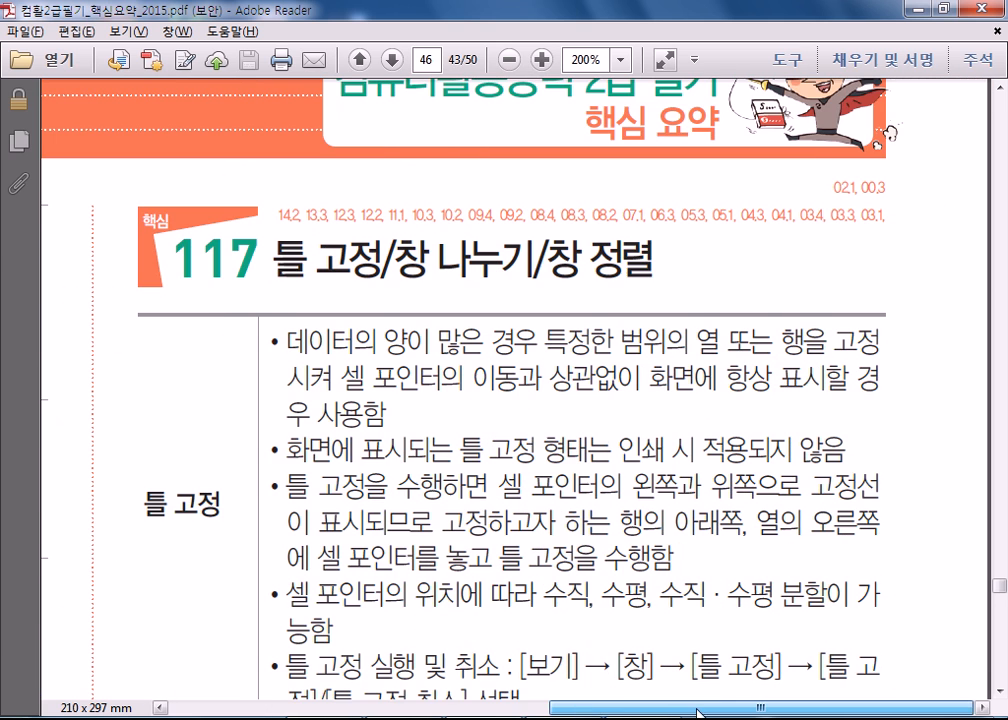
pyautogui.scroll(-3, 620, 600)
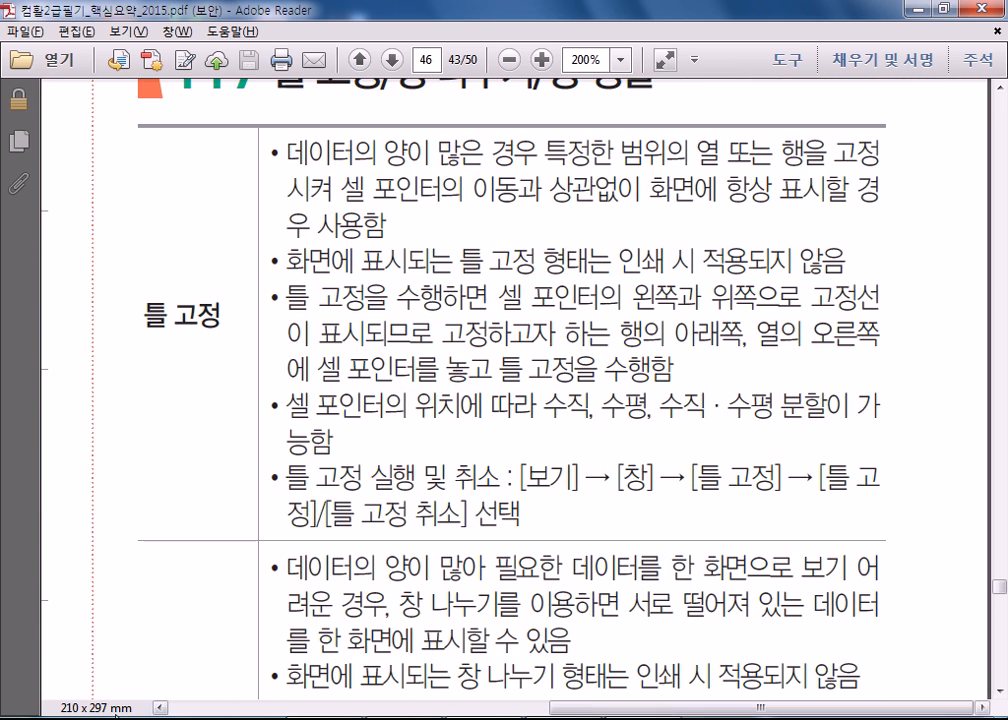
pyautogui.press('super')
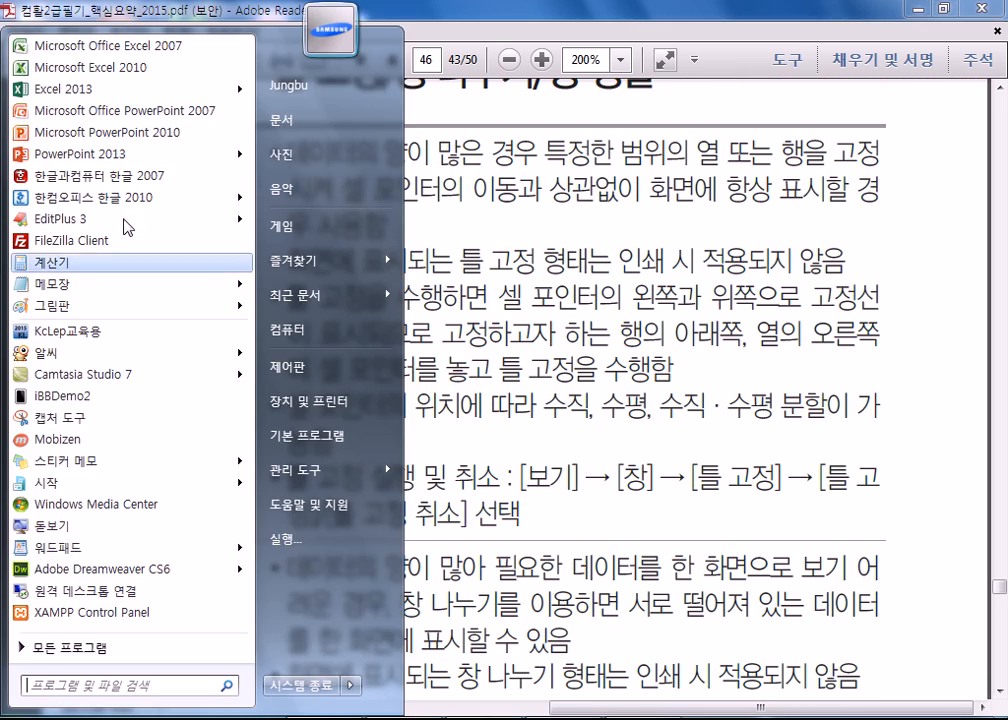
# - Launch Excel 2007, mark '인쇄 시 적용되지' in the PDF, and return to the blank workbook
pyautogui.click(96, 45)
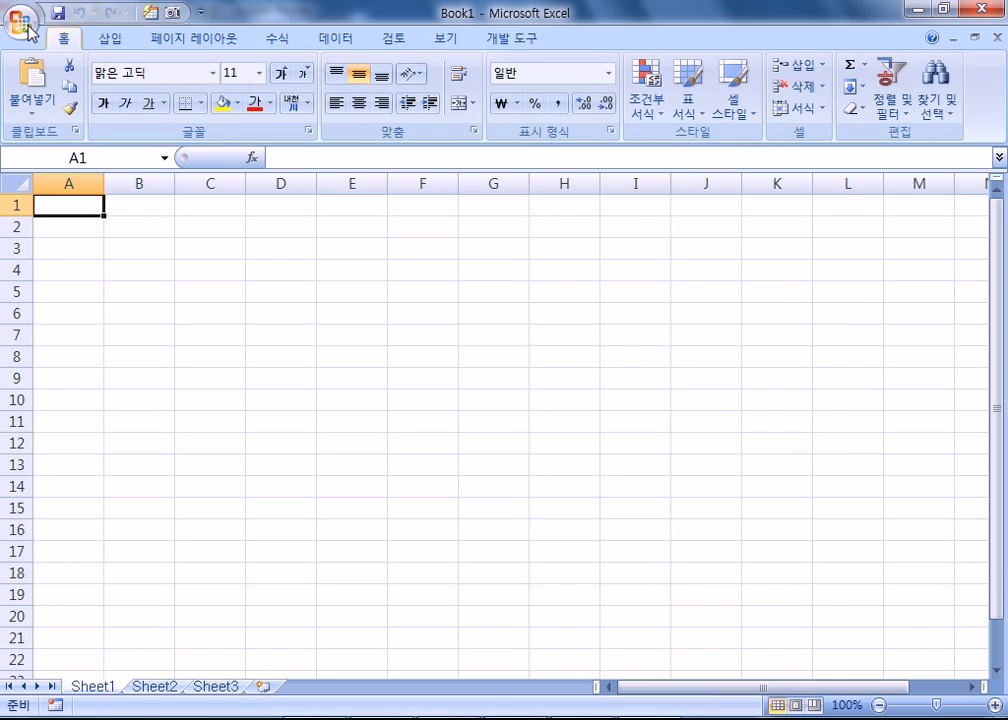
pyautogui.click(22, 22)
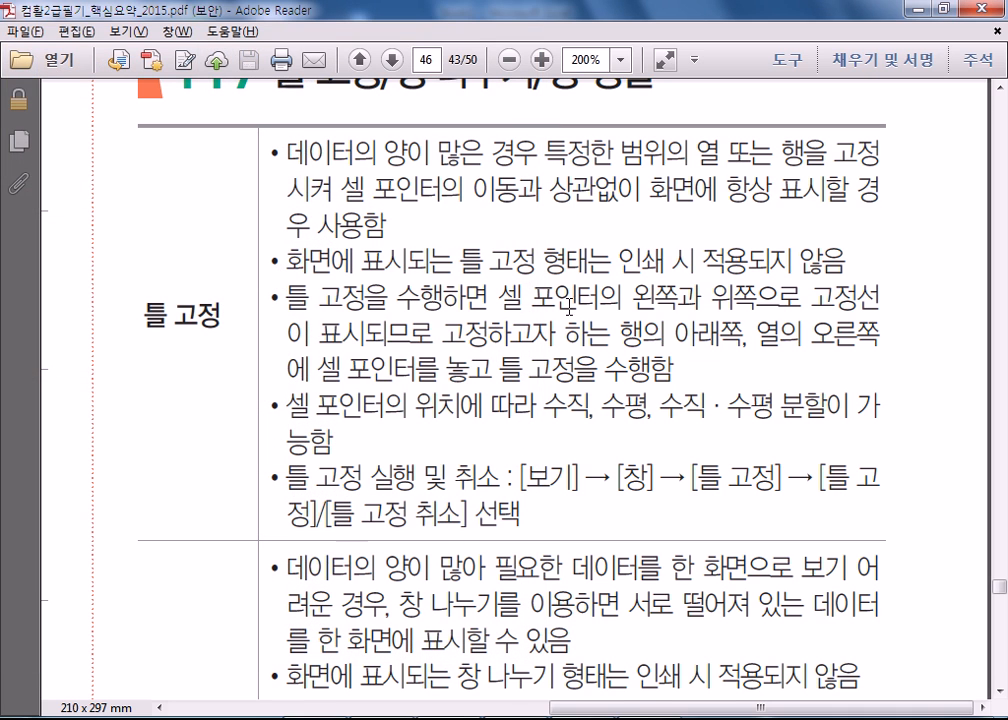
pyautogui.moveTo(621, 261); pyautogui.dragTo(793, 261)
pyautogui.hotkey('alt', 'Tab')
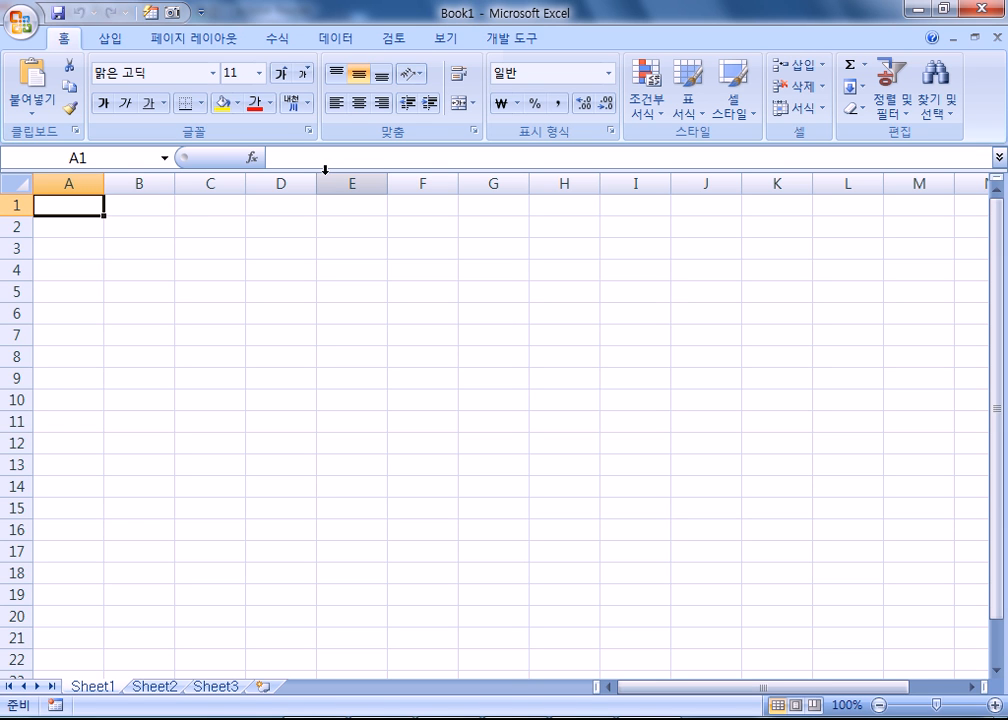
# - Open GE02-14C.xlsx from the recent list after 각종명부.xlsx fails to open
pyautogui.click(26, 19)
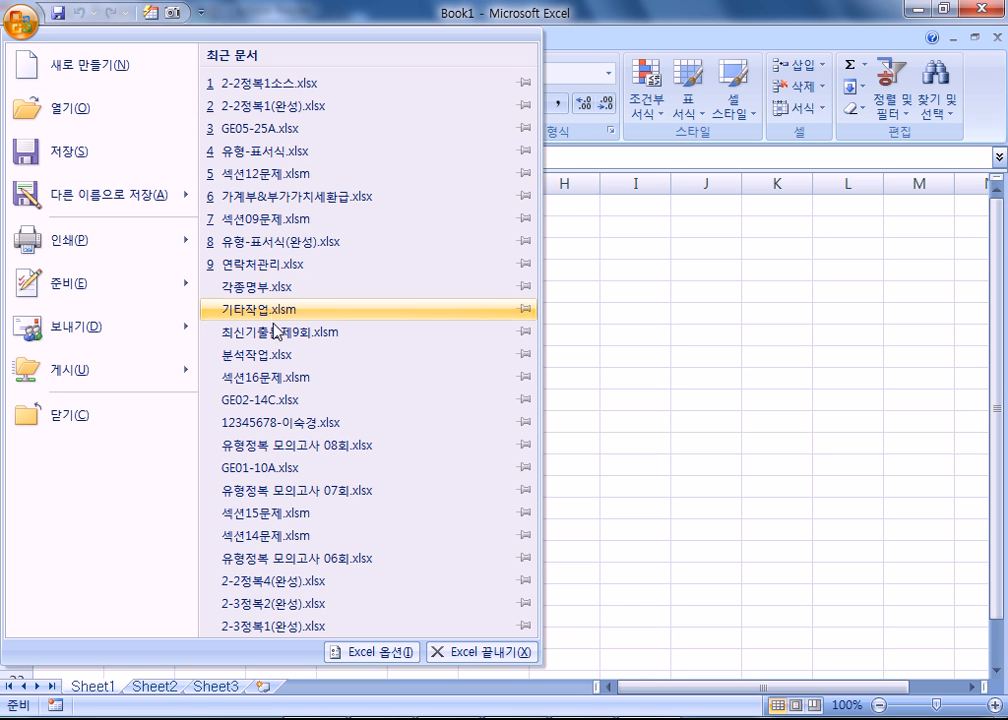
pyautogui.click(280, 288)
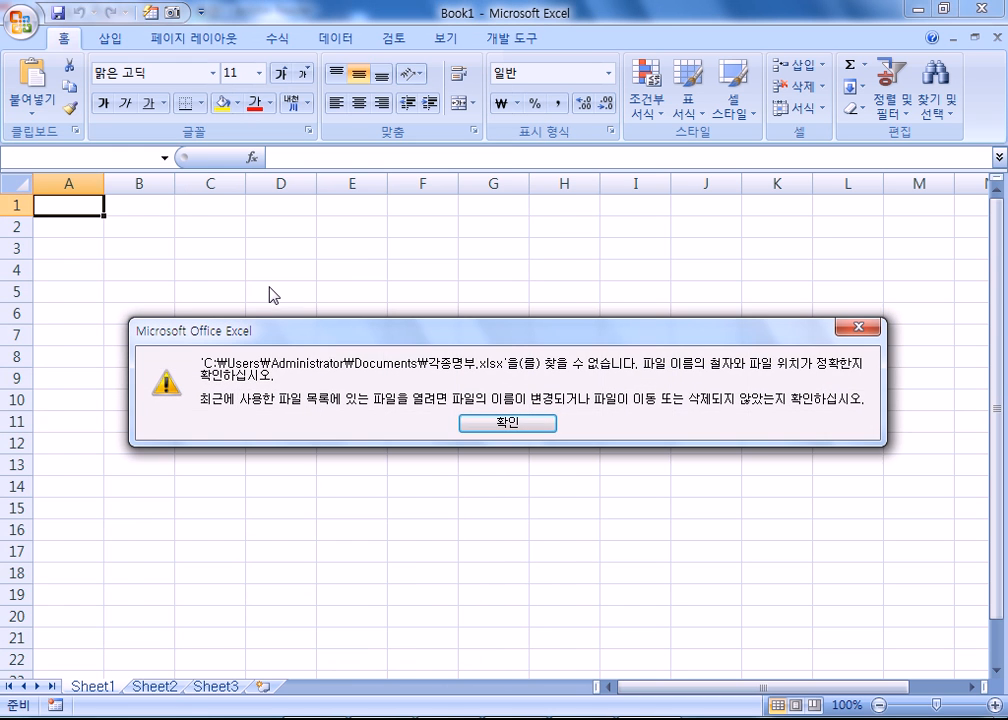
pyautogui.click(492, 416)
pyautogui.click(22, 20)
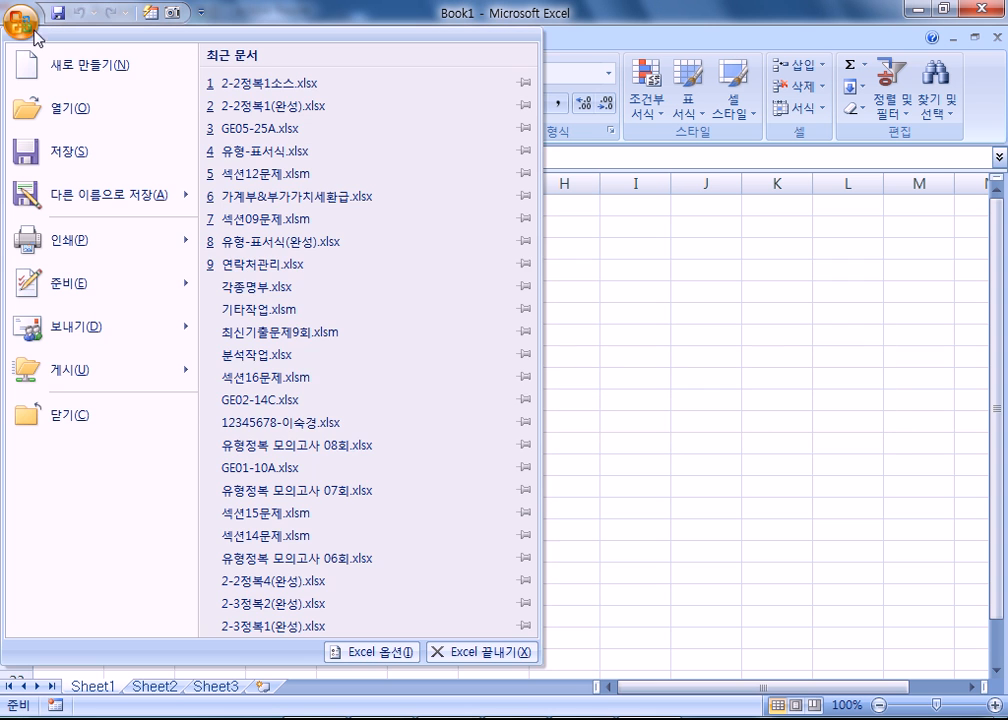
pyautogui.click(258, 401)
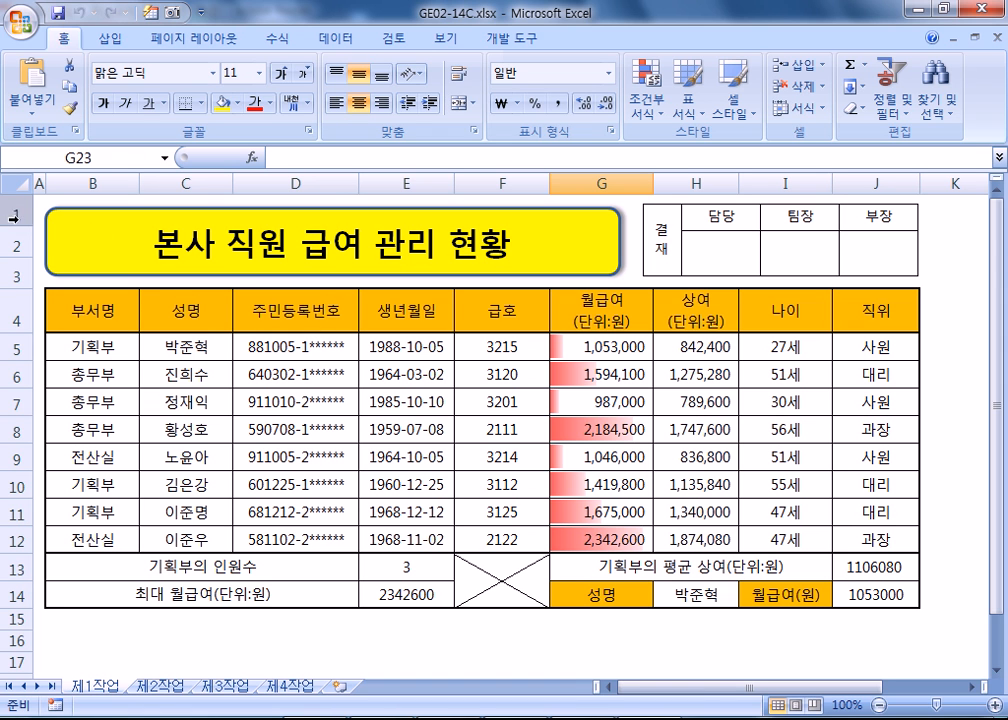
# - Delete the yellow title banner, the 결재 approval box, and rows 1 and 2
pyautogui.click(216, 245)
pyautogui.click(234, 272)
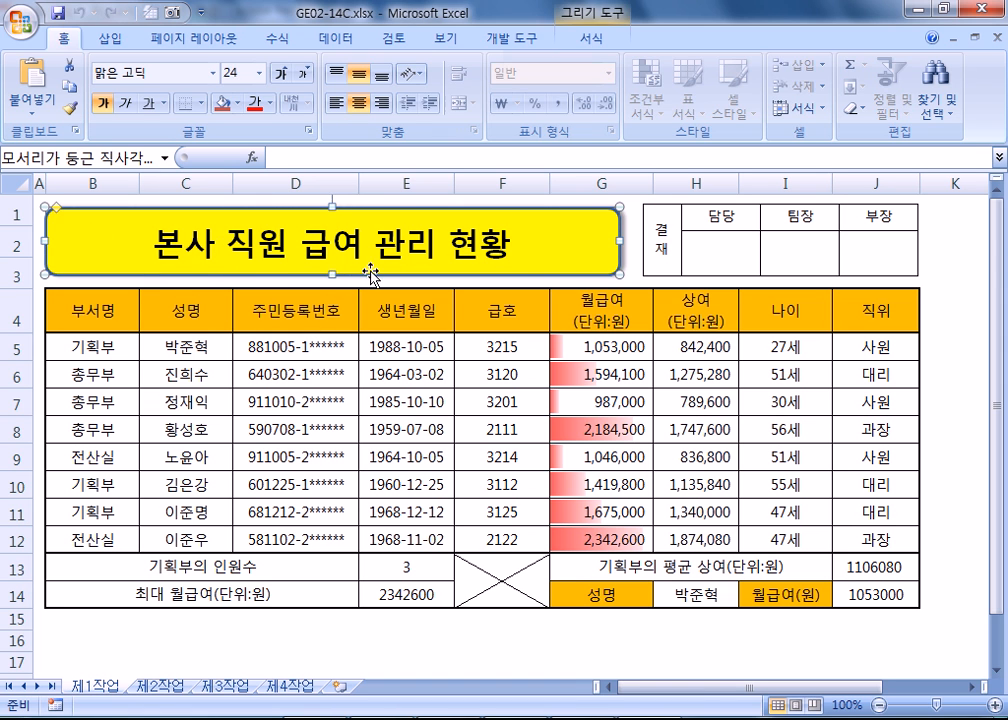
pyautogui.press('Delete')
pyautogui.click(651, 255)
pyautogui.press('Delete')
pyautogui.moveTo(15, 214); pyautogui.dragTo(15, 243)
pyautogui.rightClick(17, 241)
pyautogui.click(67, 367)
pyautogui.click(340, 283)
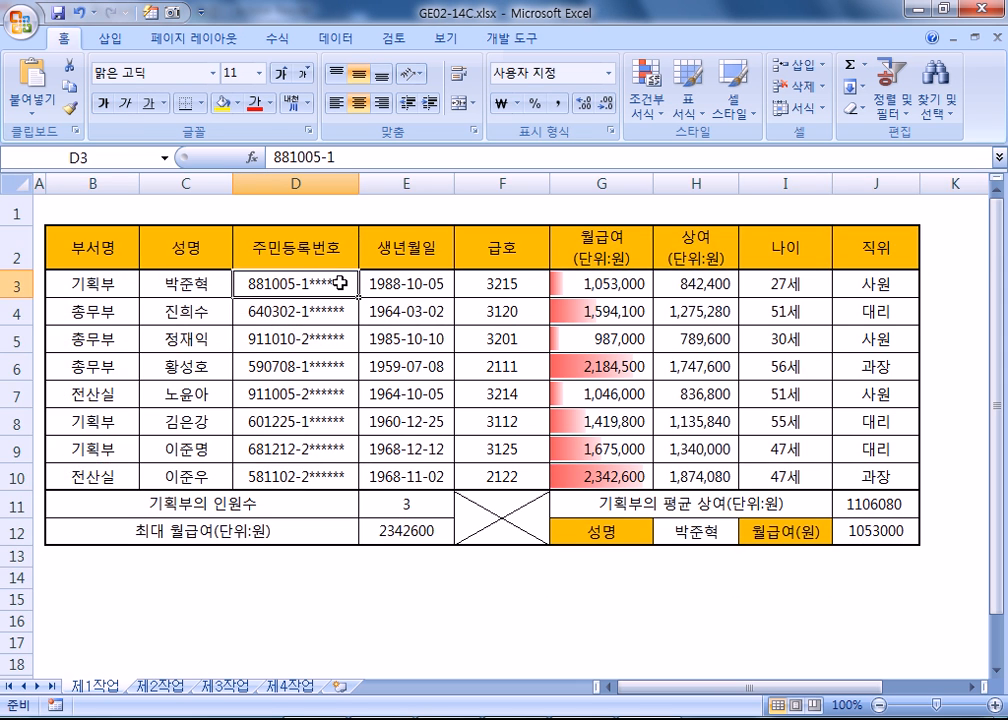
# - Select the whole sheet and auto-fit the column widths and row heights
pyautogui.click(17, 183)
pyautogui.doubleClick(139, 184)
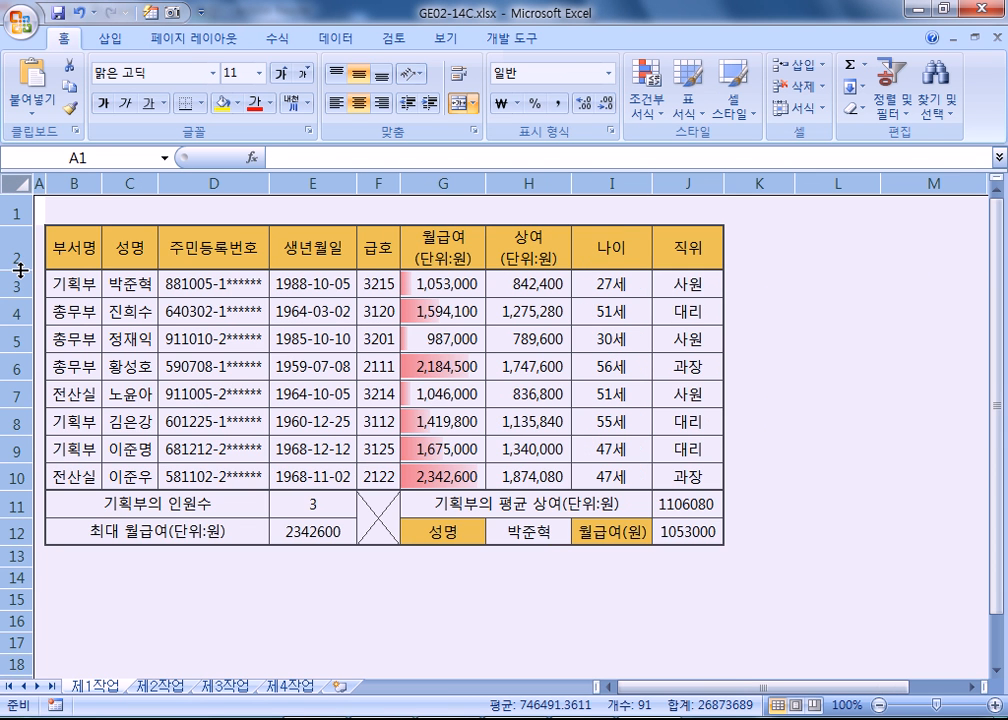
pyautogui.doubleClick(18, 263)
pyautogui.click(205, 315)
# - Delete summary rows 11 and 12, then select the table B2:J10
pyautogui.click(18, 446)
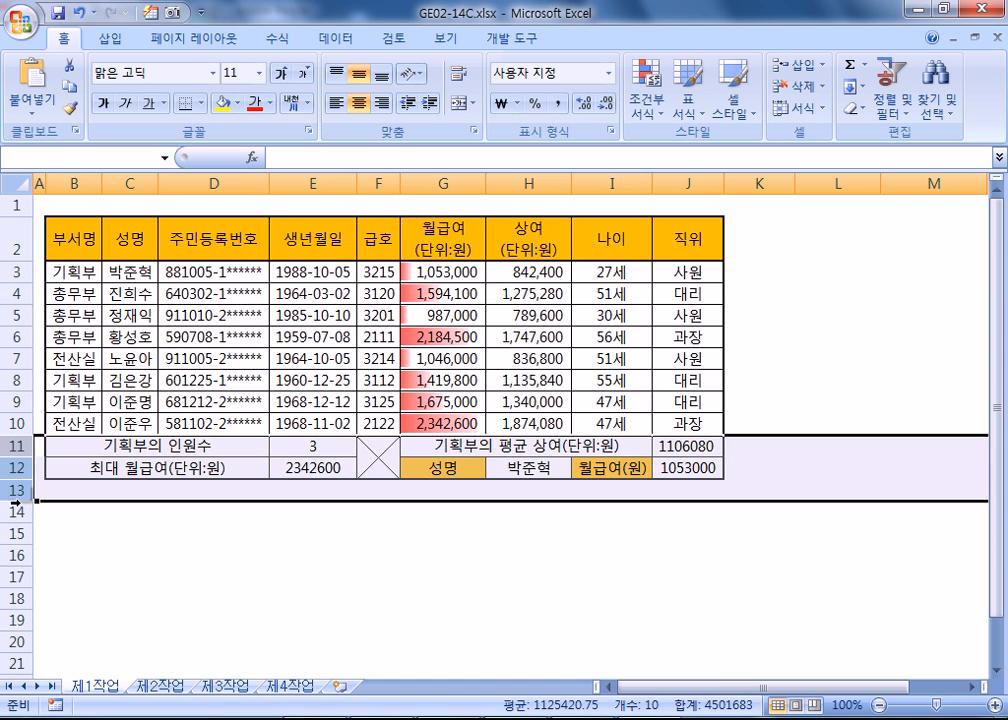
pyautogui.moveTo(73, 423); pyautogui.dragTo(135, 421)
pyautogui.rightClick(117, 432)
pyautogui.press('Escape')
pyautogui.moveTo(18, 446); pyautogui.dragTo(18, 467)
pyautogui.rightClick(14, 466)
pyautogui.press('d')
pyautogui.click(180, 337)
pyautogui.moveTo(64, 245); pyautogui.dragTo(674, 431)
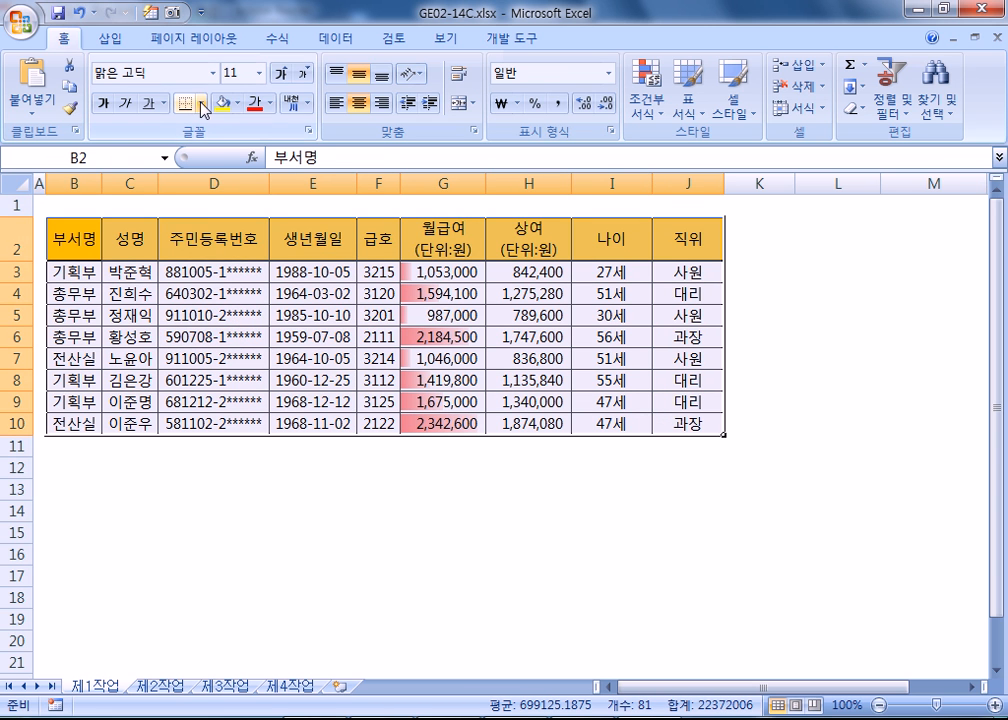
# - Apply All Borders to every cell of the salary table
pyautogui.click(201, 103)
pyautogui.click(225, 267)
pyautogui.click(72, 357)
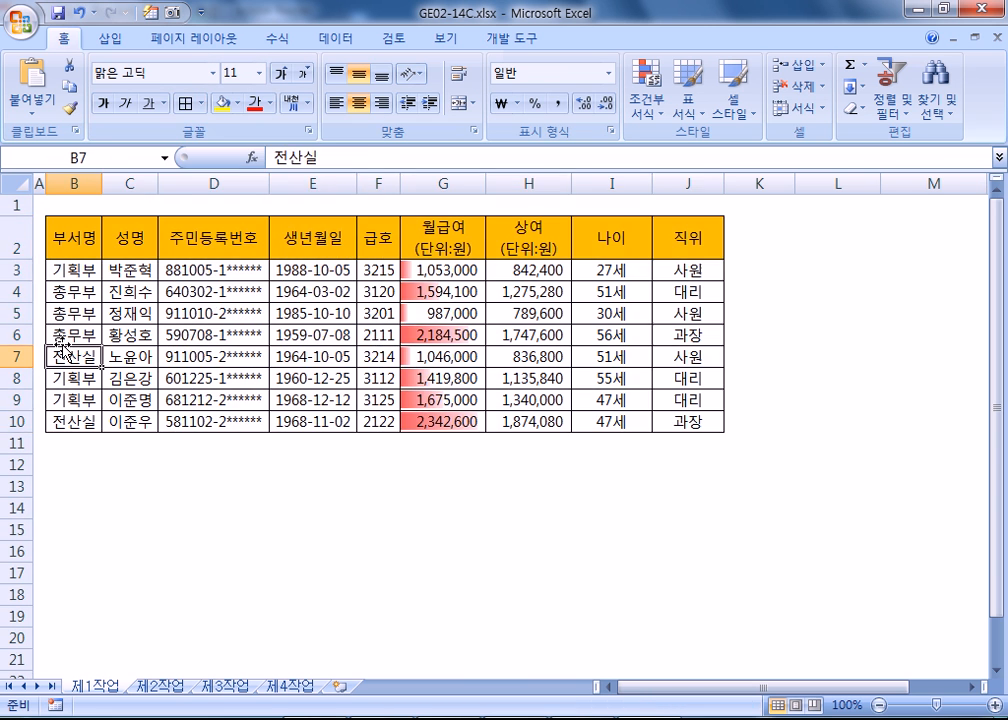
# - Duplicate employee rows 3–10 as rows 11–18, then paste rows 3–18 into rows 19–50
pyautogui.moveTo(15, 271); pyautogui.dragTo(15, 420)
pyautogui.hotkey('ctrl', 'c')
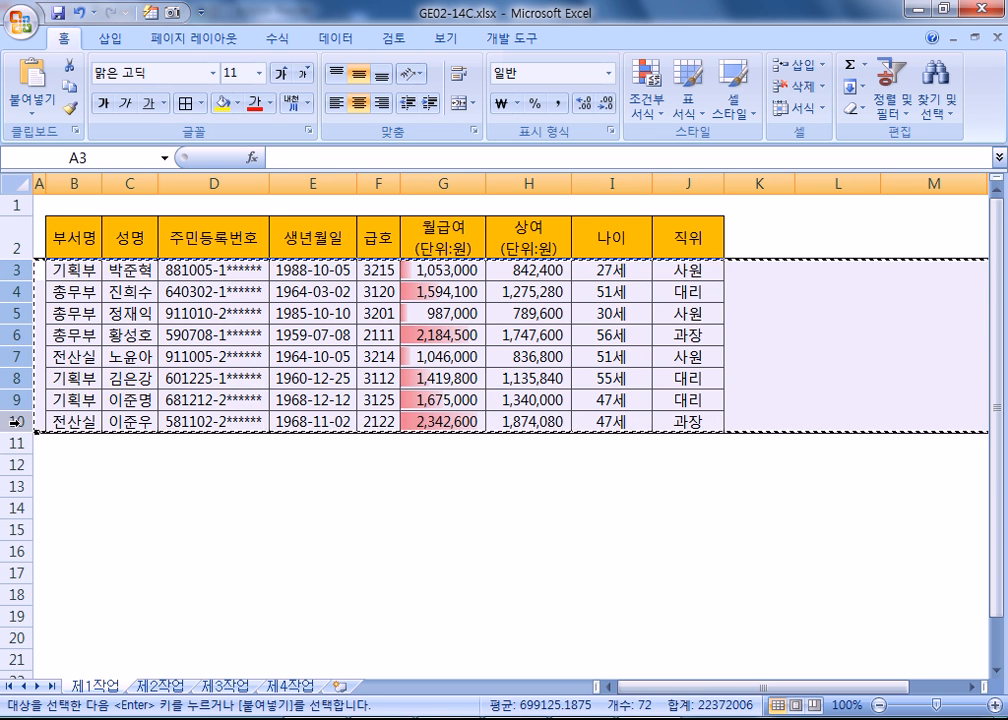
pyautogui.rightClick(20, 443)
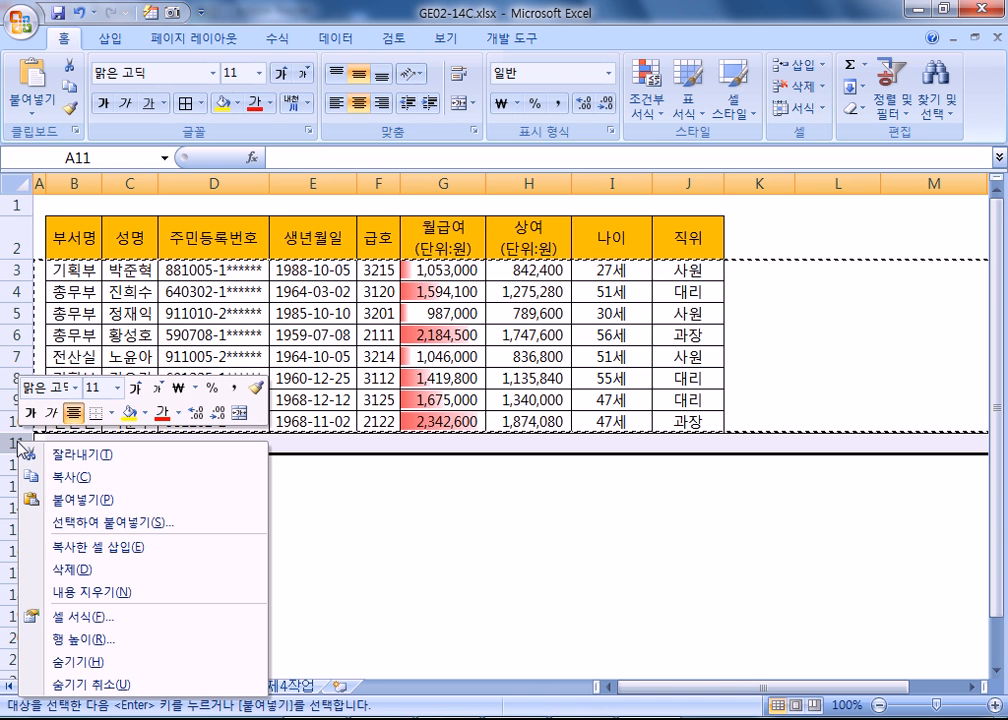
pyautogui.click(70, 547)
pyautogui.moveTo(20, 270); pyautogui.dragTo(20, 605)
pyautogui.hotkey('ctrl', 'c')
pyautogui.click(20, 612)
pyautogui.hotkey('ctrl', 'v')
pyautogui.scroll(-6, 20, 600)
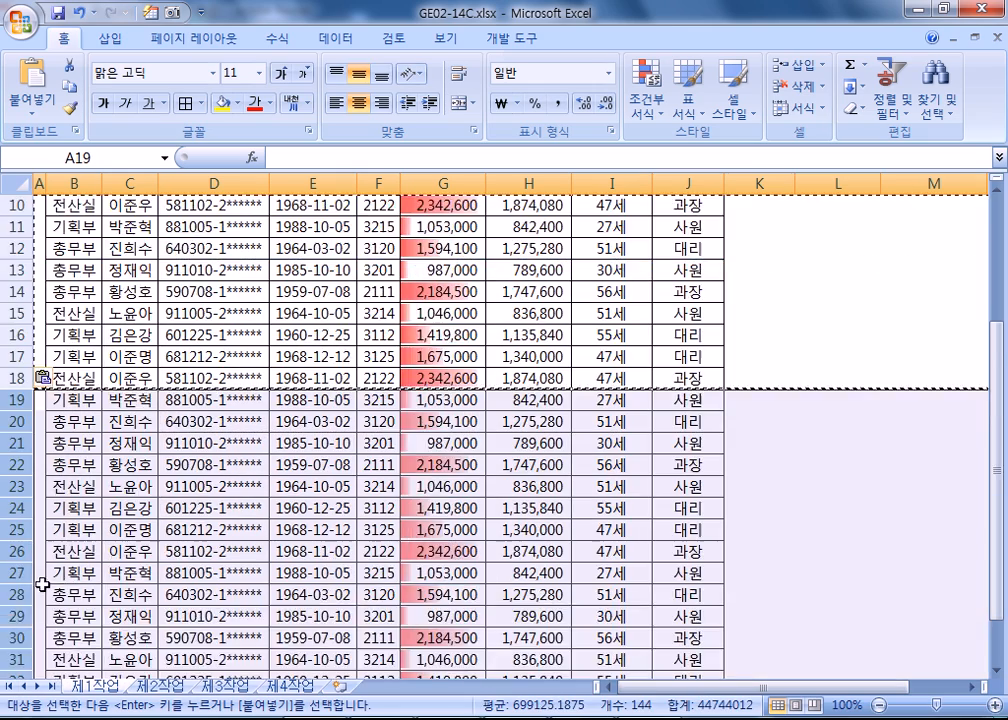
pyautogui.click(20, 556)
pyautogui.hotkey('ctrl', 'v')
# - Keep pasting the 16-row employee block at rows 51, 67, 83 and 99 down to row 114
pyautogui.scroll(-5, 18, 557)
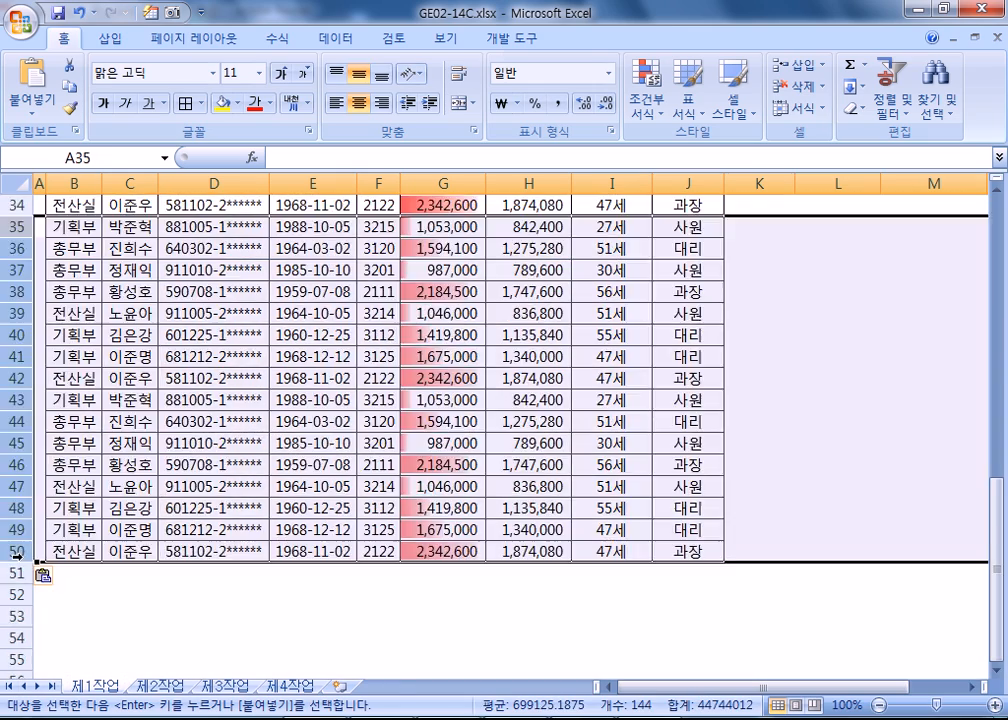
pyautogui.click(18, 572)
pyautogui.hotkey('ctrl', 'v')
pyautogui.scroll(-4, 15, 572)
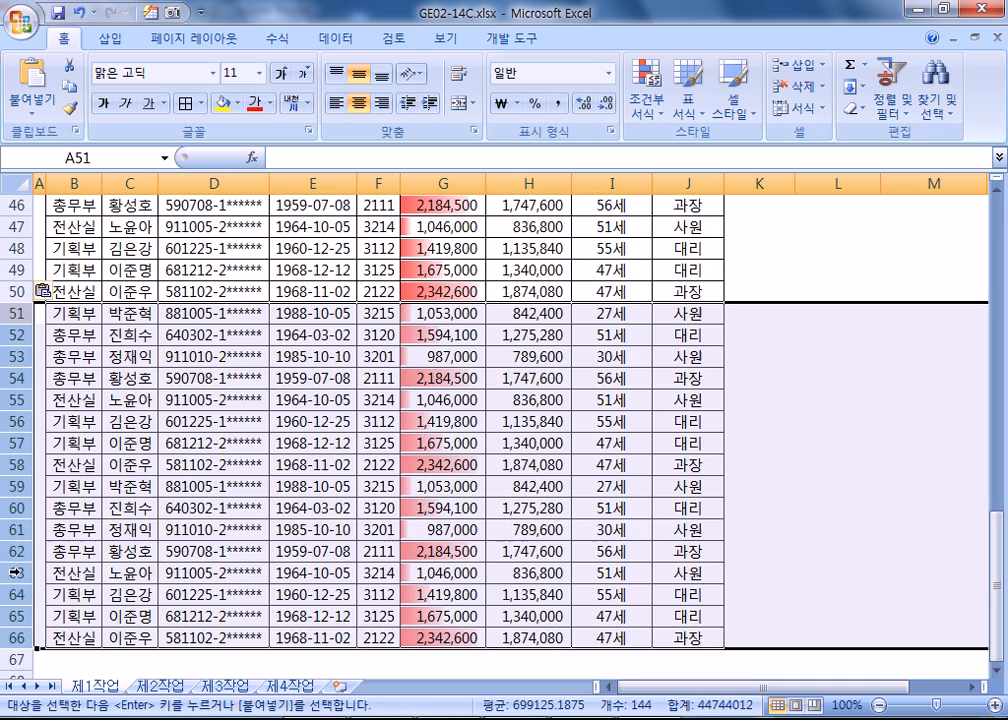
pyautogui.click(14, 668)
pyautogui.hotkey('ctrl', 'v')
pyautogui.scroll(-9, 15, 640)
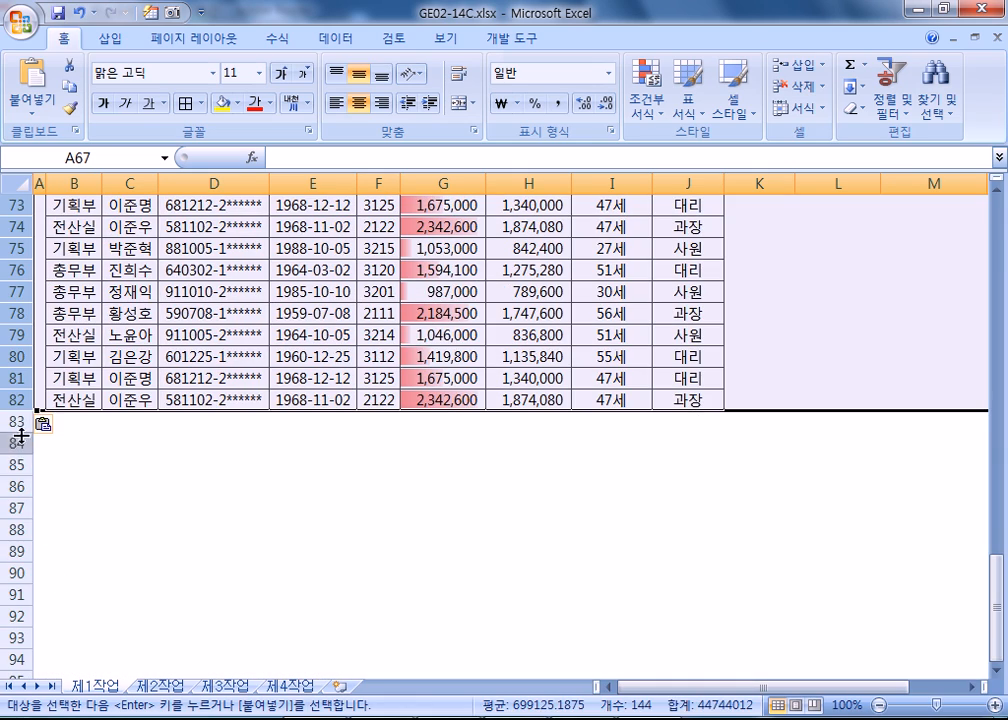
pyautogui.click(18, 420)
pyautogui.hotkey('ctrl', 'v')
pyautogui.scroll(-6, 18, 434)
pyautogui.click(15, 378)
pyautogui.scroll(20, 145, 425)
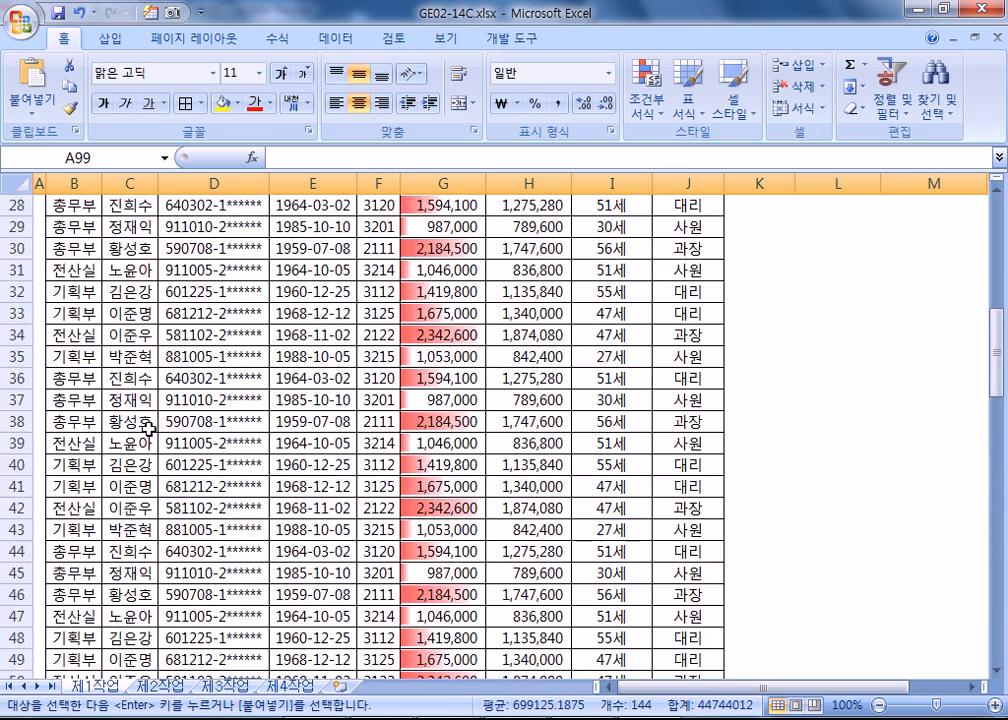
pyautogui.scroll(9, 145, 425)
pyautogui.press('Return')
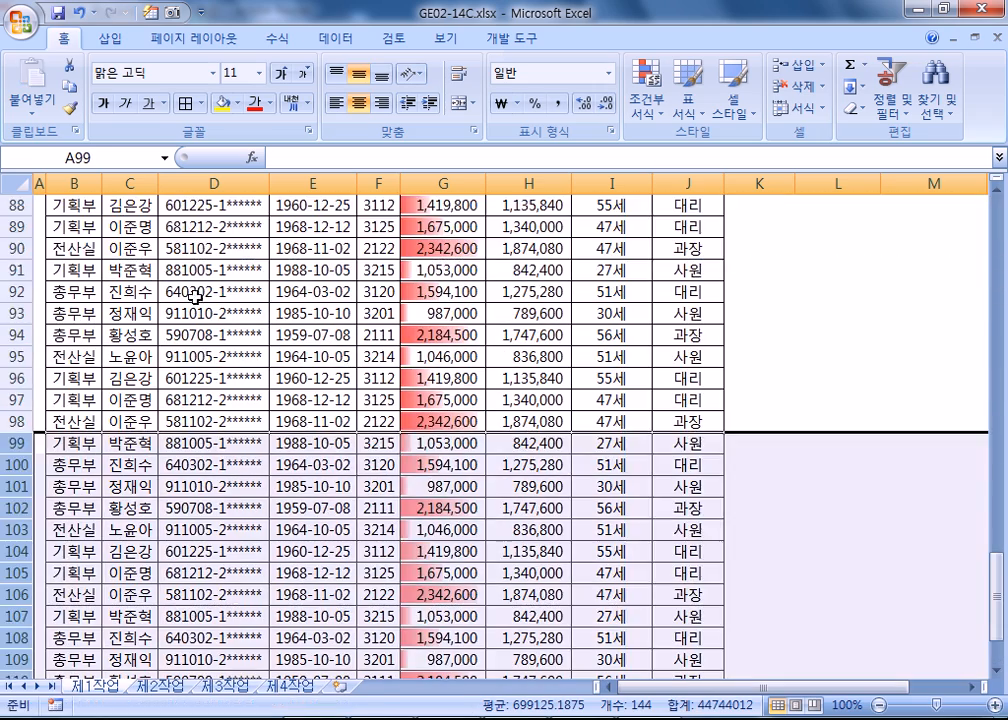
pyautogui.scroll(19, 378, 279)
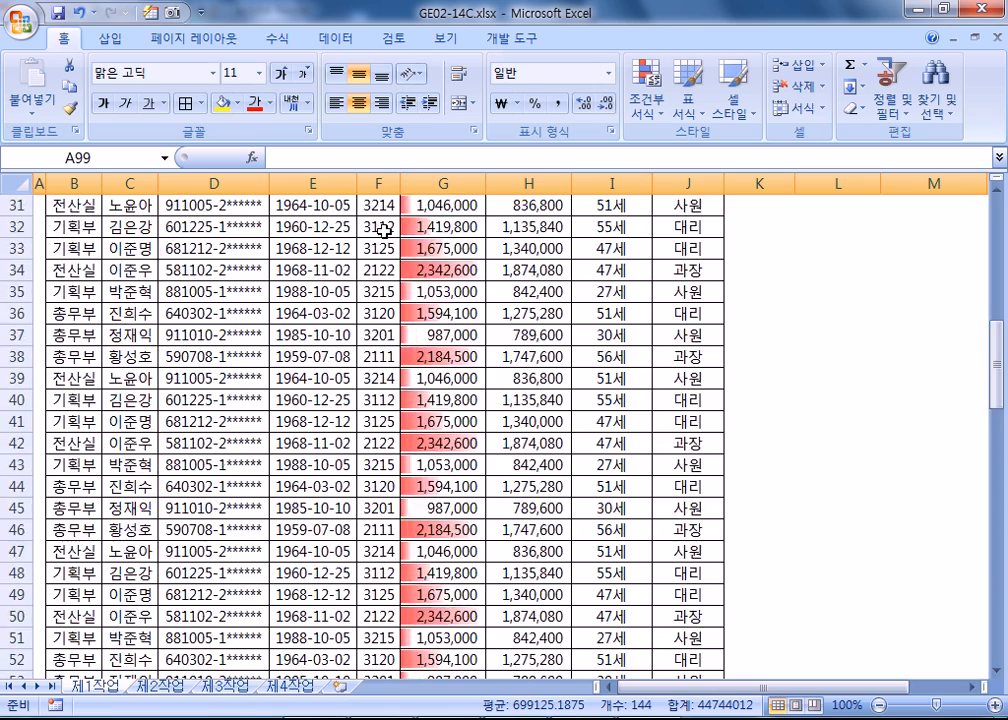
pyautogui.scroll(10, 384, 230)
# - Insert copied salary/bonus columns G:H before column I, then G:J before column K
pyautogui.moveTo(383, 181); pyautogui.dragTo(702, 176)
pyautogui.hotkey('ctrl', 'c')
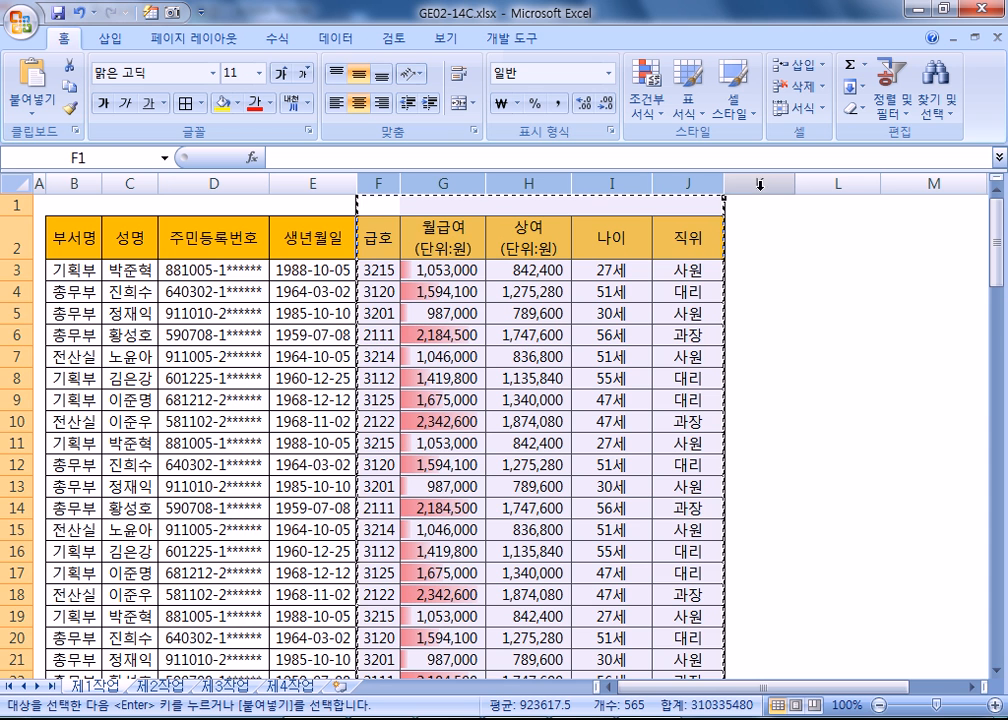
pyautogui.moveTo(444, 181); pyautogui.dragTo(496, 180)
pyautogui.hotkey('ctrl', 'c')
pyautogui.rightClick(609, 182)
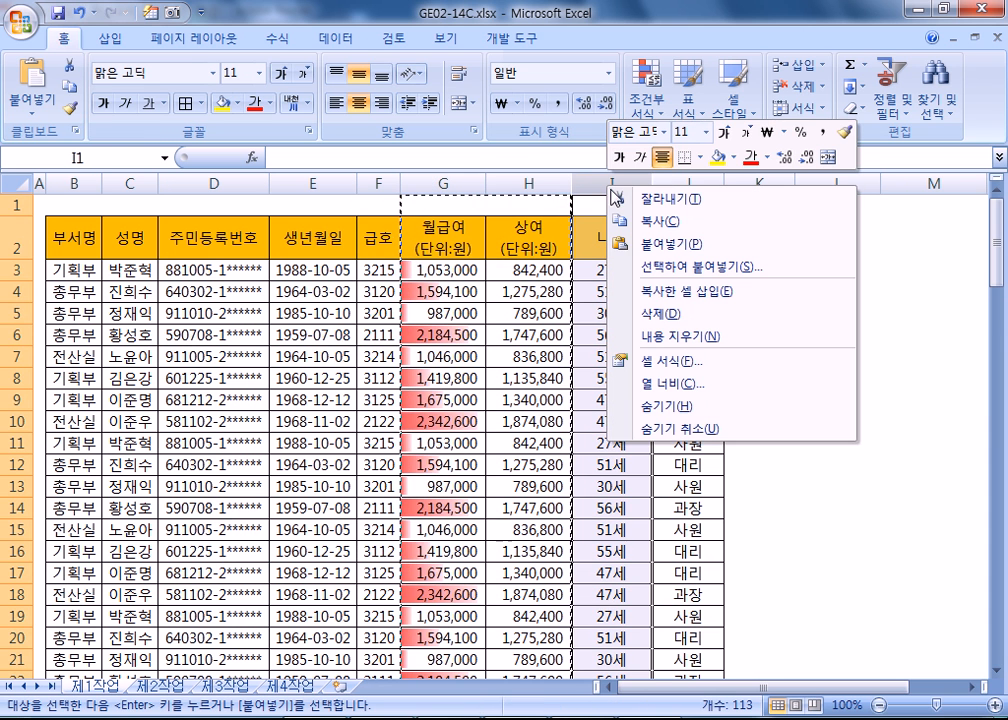
pyautogui.click(660, 291)
pyautogui.moveTo(638, 188); pyautogui.dragTo(733, 190)
pyautogui.hotkey('ctrl', 'c')
pyautogui.click(754, 182)
pyautogui.rightClick(754, 182)
pyautogui.click(778, 291)
# - Insert copied columns G:N before column O, extending the 월급여/상여 pairs to column V
pyautogui.moveTo(538, 182); pyautogui.dragTo(489, 182)
pyautogui.hotkey('ctrl', 'c')
pyautogui.rightClick(585, 182)
pyautogui.click(625, 294)
pyautogui.click(449, 355)
pyautogui.press('Home')
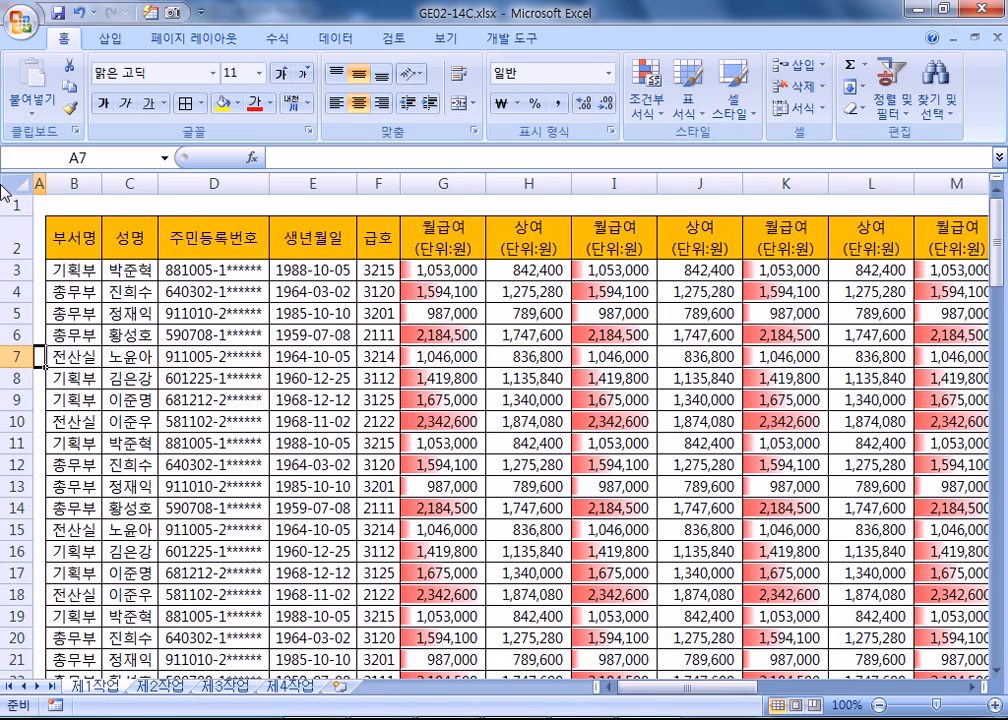
# - Select the whole table B2:X114 and open the Conditional Formatting Rules Manager
pyautogui.click(67, 225)
pyautogui.hotkey('ctrl', 'shift', 'End')
pyautogui.click(660, 95)
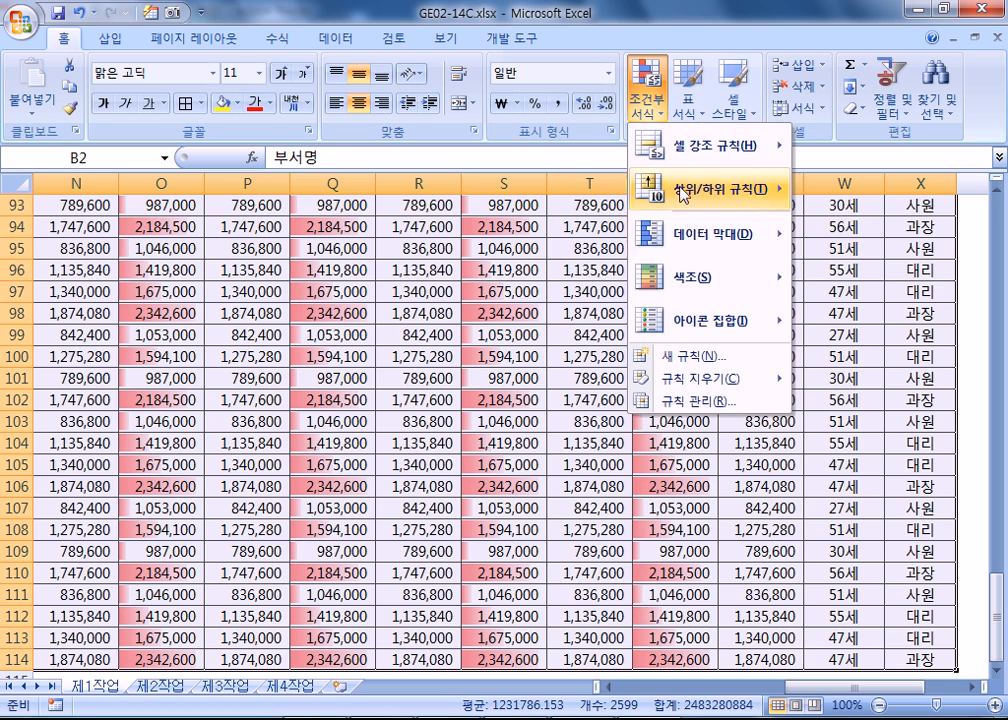
pyautogui.click(690, 396)
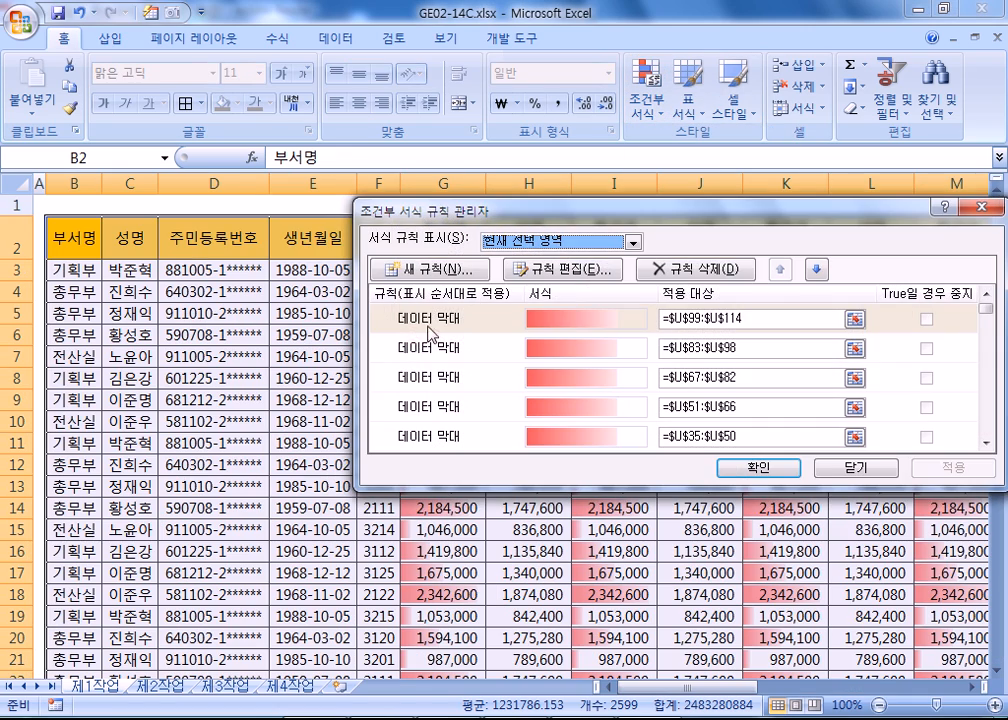
# - Delete every data-bar rule until the list is empty and confirm with OK
pyautogui.click(684, 270)
pyautogui.click(684, 270)
pyautogui.click(684, 270)
pyautogui.click(684, 270)
pyautogui.click(684, 270)
pyautogui.click(684, 270)
pyautogui.click(684, 270)
pyautogui.click(684, 270)
pyautogui.click(684, 270)
pyautogui.click(684, 270)
pyautogui.click(684, 270)
pyautogui.click(684, 270)
pyautogui.click(684, 270)
pyautogui.click(684, 270)
pyautogui.click(684, 270)
pyautogui.click(684, 270)
pyautogui.click(684, 270)
pyautogui.click(684, 270)
pyautogui.click(684, 270)
pyautogui.click(684, 270)
pyautogui.click(684, 270)
pyautogui.click(684, 270)
pyautogui.click(684, 270)
pyautogui.click(684, 270)
pyautogui.click(684, 270)
pyautogui.click(684, 270)
pyautogui.click(684, 270)
pyautogui.click(684, 270)
pyautogui.click(684, 270)
pyautogui.click(684, 270)
pyautogui.click(684, 270)
pyautogui.click(684, 270)
pyautogui.click(684, 270)
pyautogui.click(684, 270)
pyautogui.click(684, 270)
pyautogui.click(684, 270)
pyautogui.click(684, 270)
pyautogui.click(684, 270)
pyautogui.click(684, 270)
pyautogui.click(684, 270)
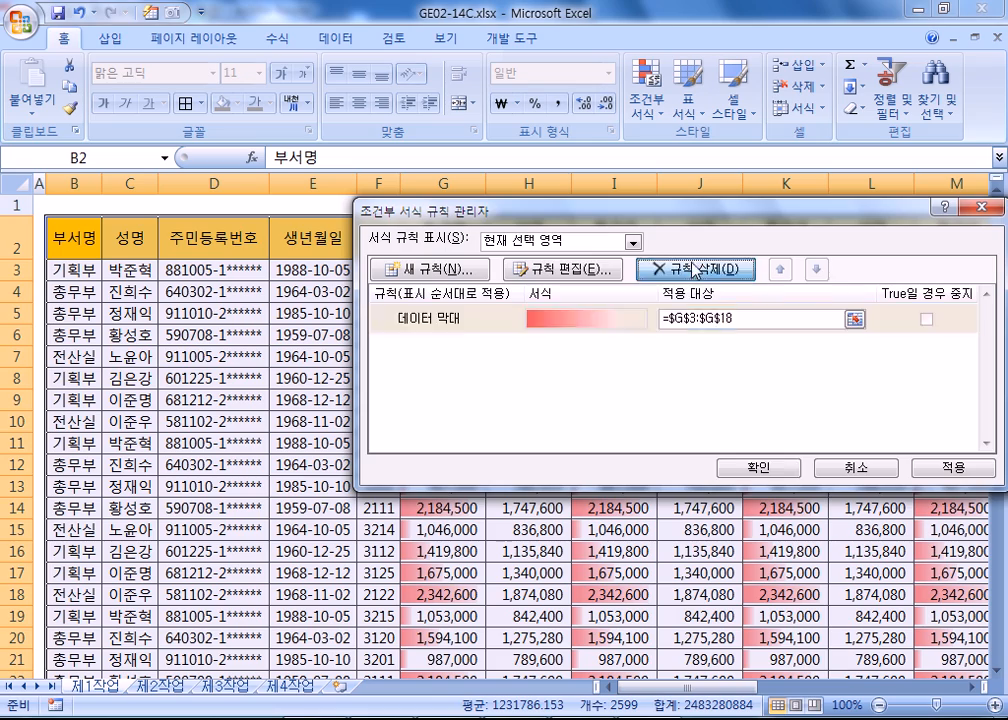
pyautogui.click(684, 270)
pyautogui.click(760, 468)
pyautogui.click(278, 443)
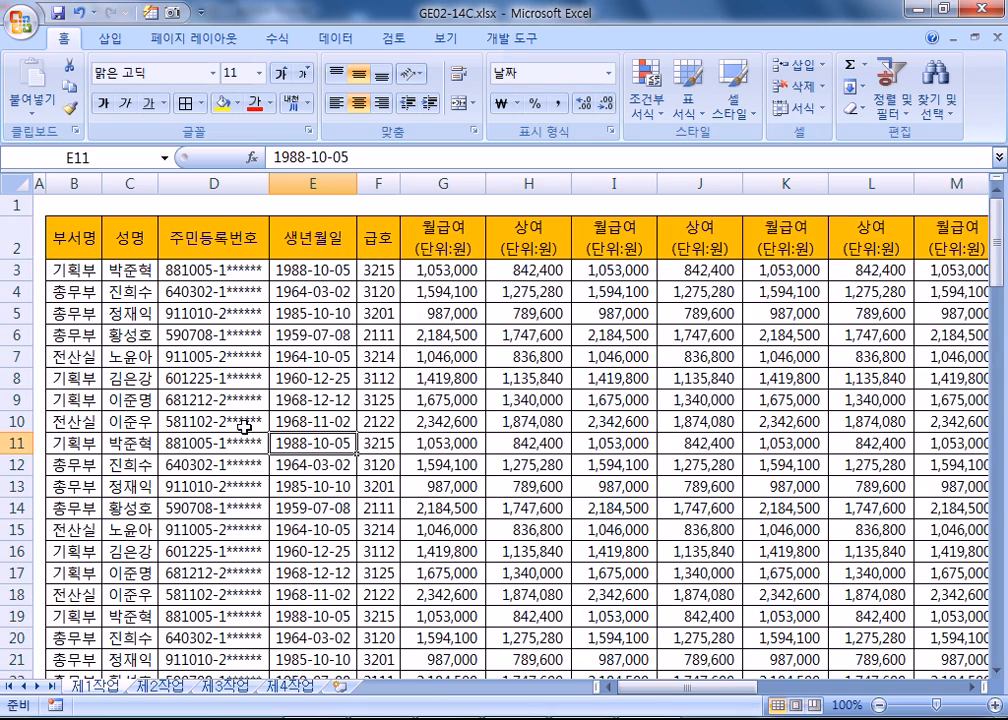
pyautogui.scroll(-20, 245, 410)
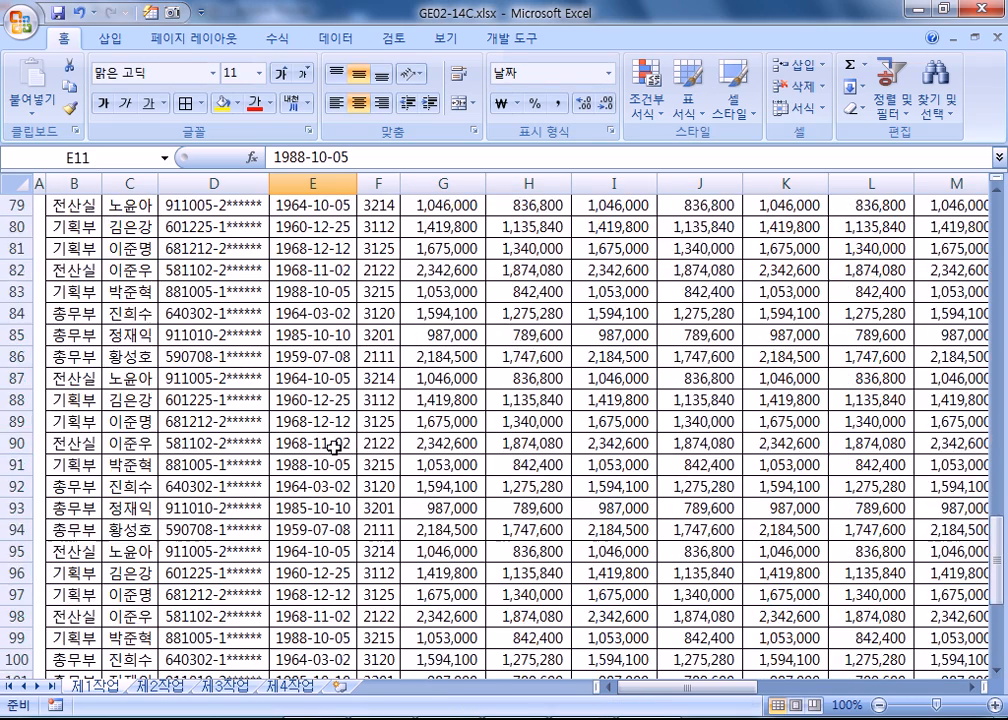
# - Browse the repeated salary table, checking cells such as J91, J105, V46 and C46
pyautogui.scroll(6, 335, 440)
pyautogui.scroll(20, 335, 433)
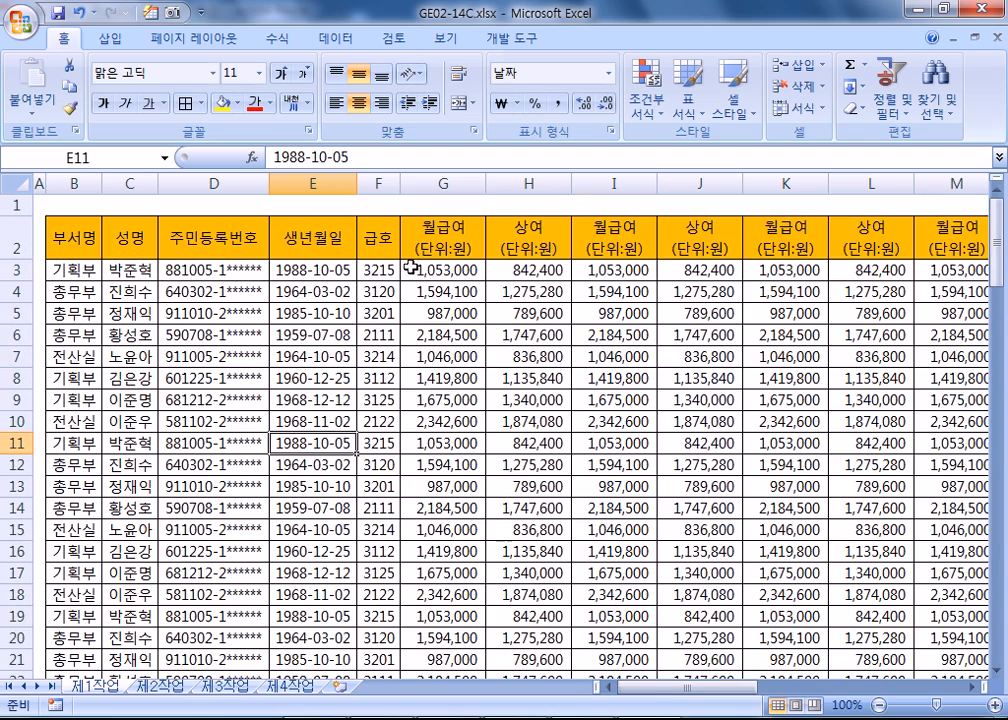
pyautogui.moveTo(398, 182); pyautogui.dragTo(414, 183)
pyautogui.click(343, 313)
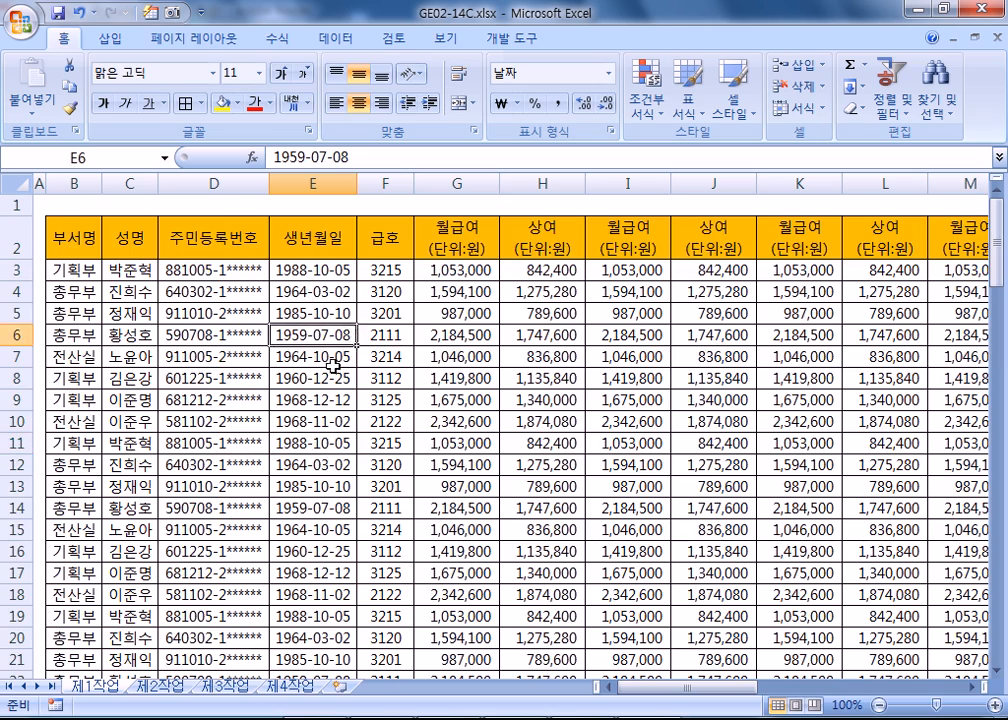
pyautogui.scroll(-7, 324, 432)
pyautogui.scroll(-19, 324, 432)
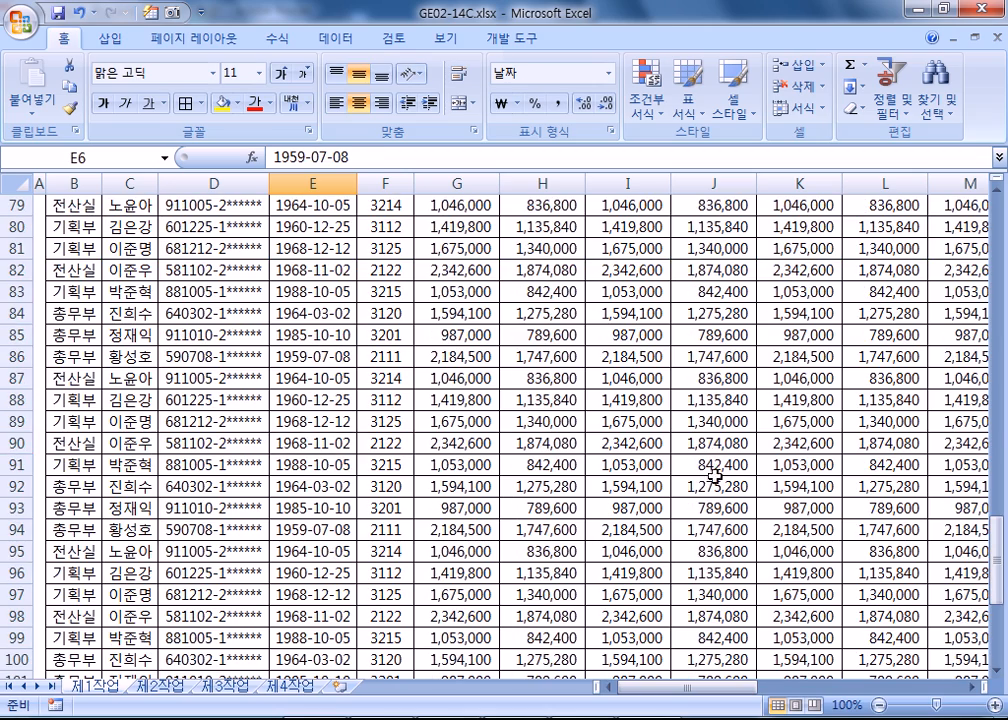
pyautogui.click(715, 466)
pyautogui.scroll(-5, 711, 484)
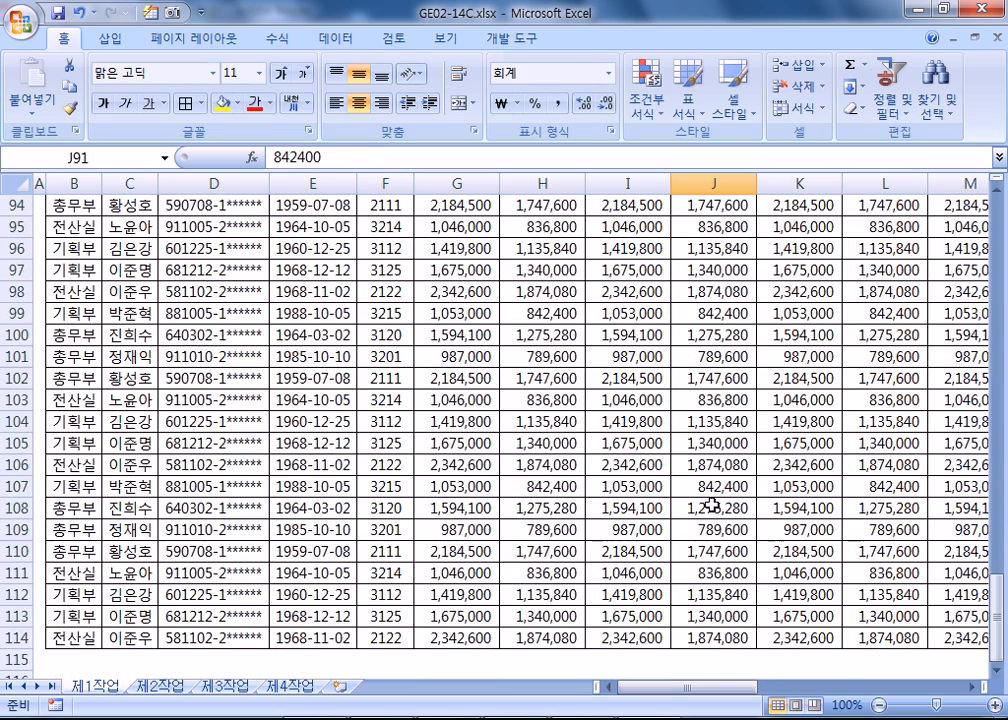
pyautogui.click(722, 444)
pyautogui.scroll(20, 715, 443)
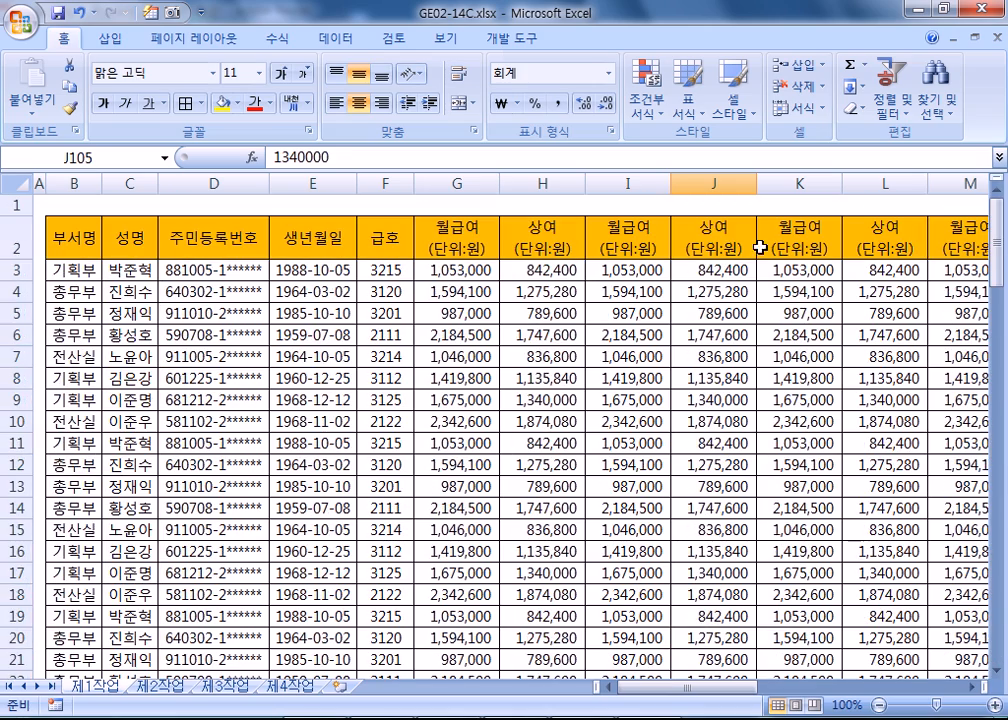
pyautogui.click(745, 245)
pyautogui.scroll(-6, 690, 325)
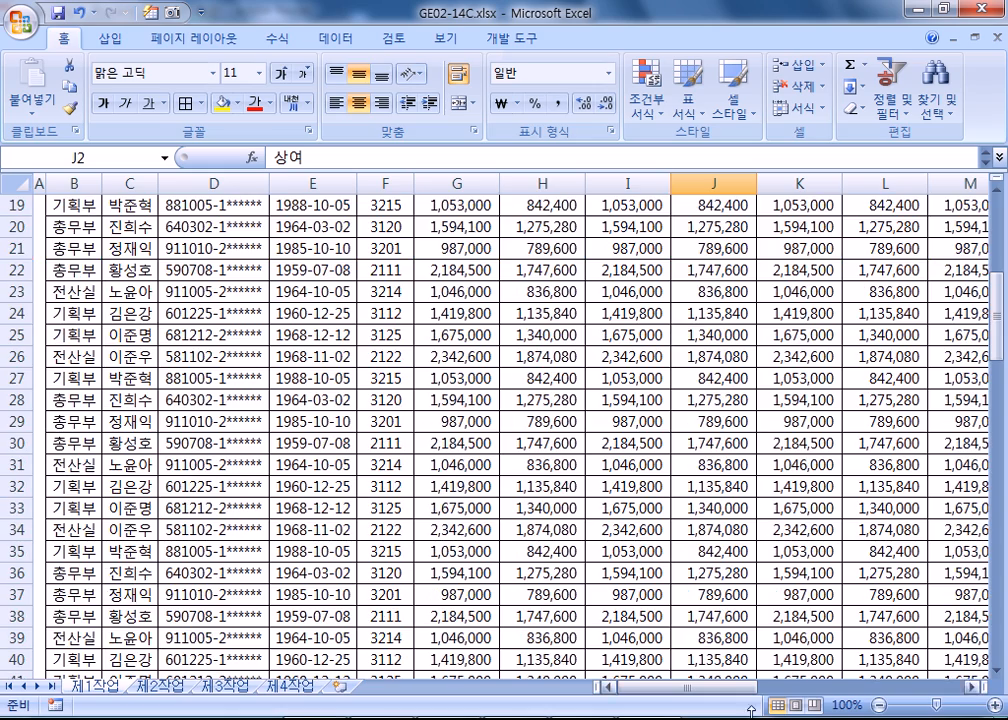
pyautogui.moveTo(716, 688); pyautogui.dragTo(907, 668)
pyautogui.scroll(-5, 400, 522)
pyautogui.click(515, 466)
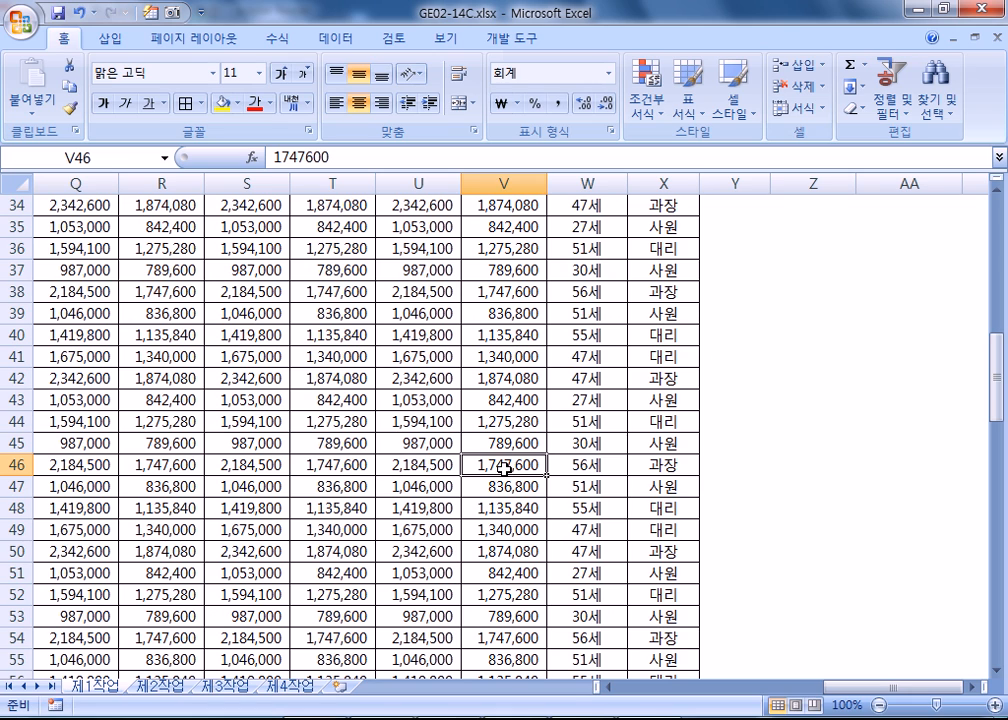
pyautogui.moveTo(825, 687); pyautogui.dragTo(600, 705)
pyautogui.click(131, 467)
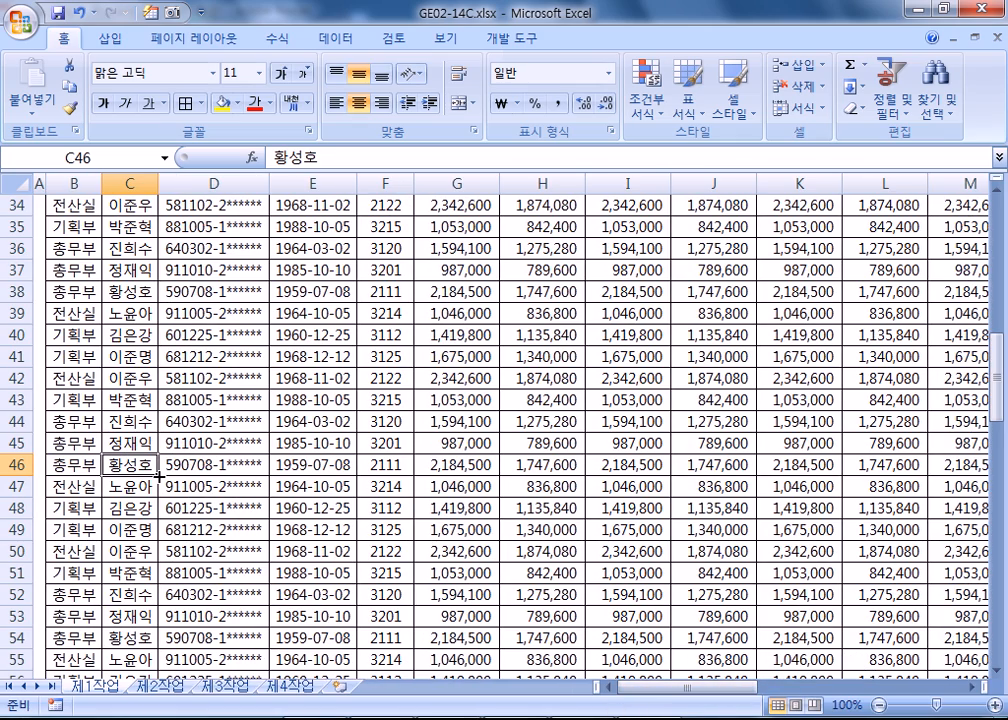
pyautogui.scroll(11, 455, 492)
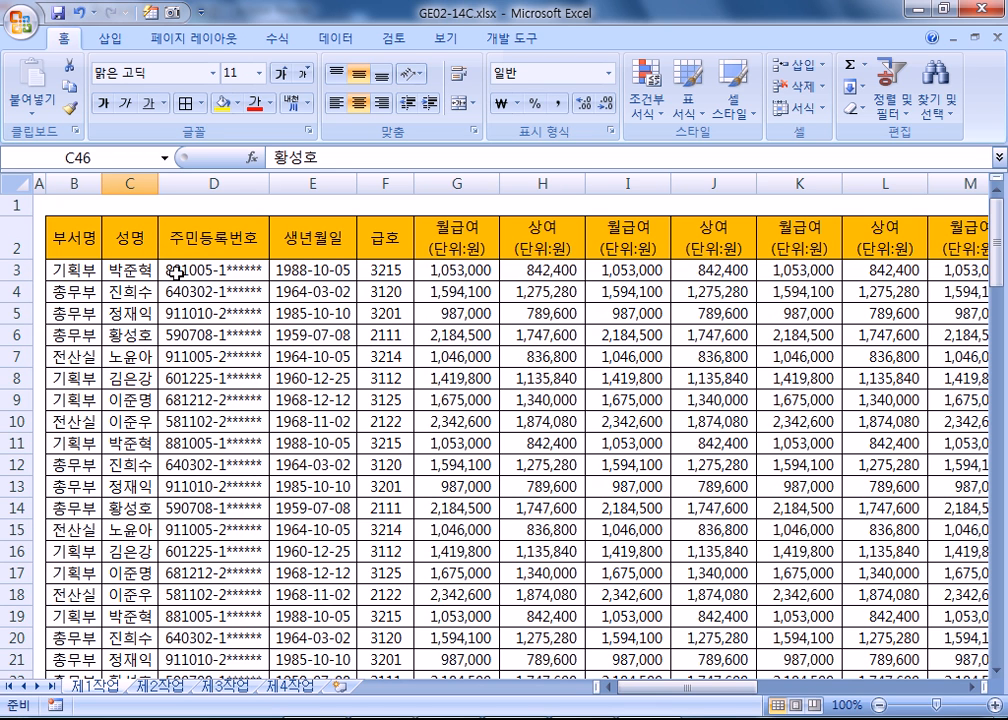
# - Select cell D3 and switch to the View (보기) ribbon tab
pyautogui.click(14, 240)
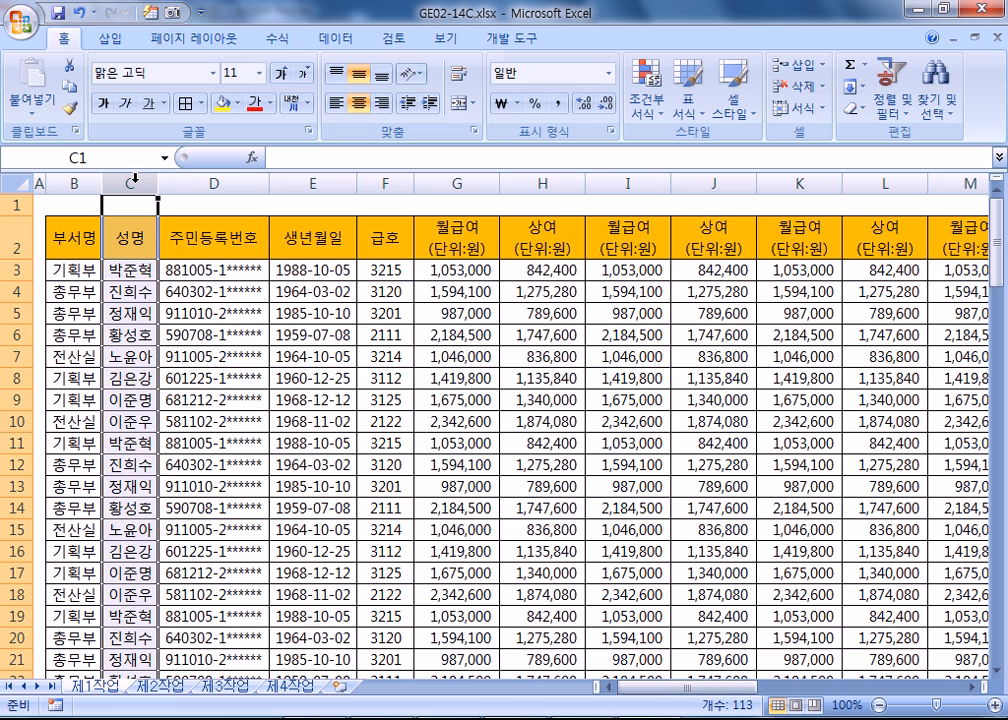
pyautogui.click(172, 268)
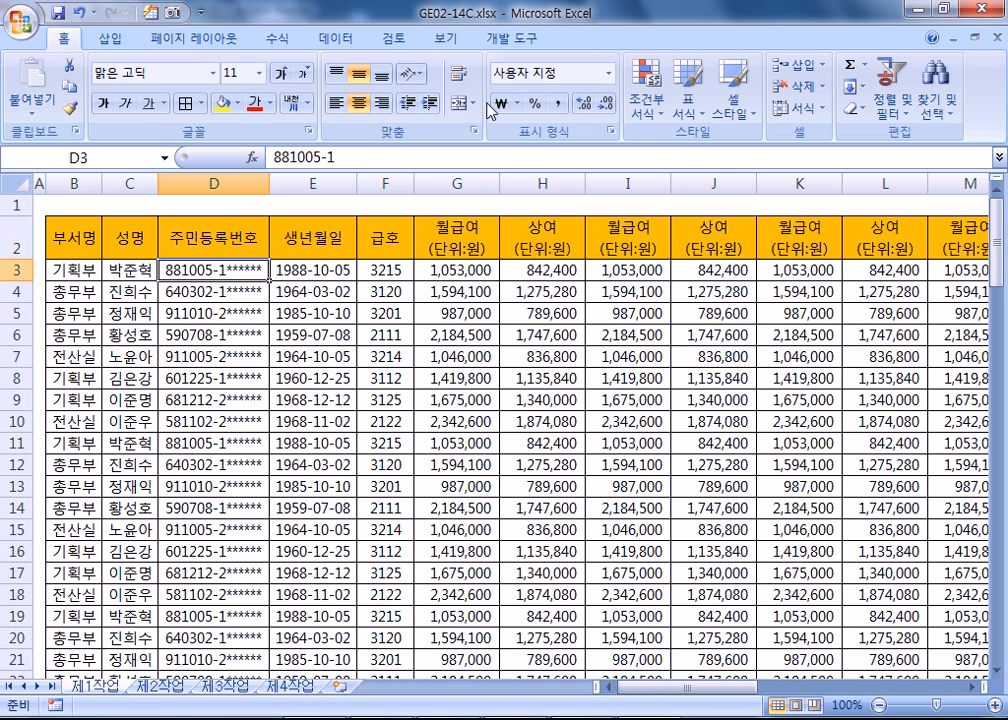
pyautogui.click(446, 39)
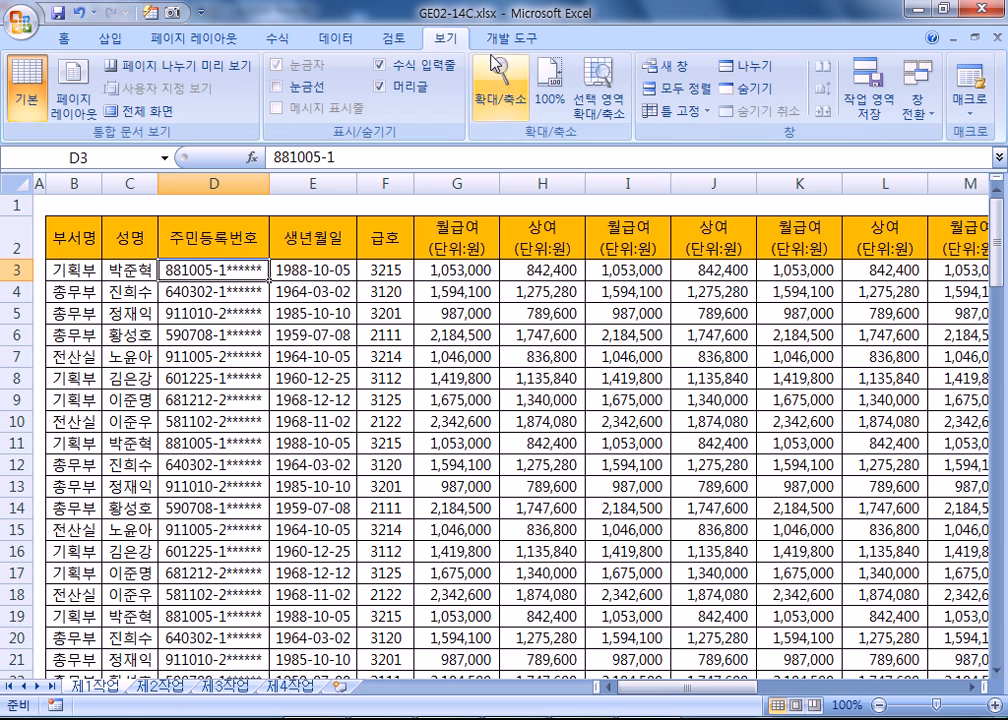
# - Freeze panes at D3, then scroll down to check the header row stays fixed
pyautogui.click(668, 114)
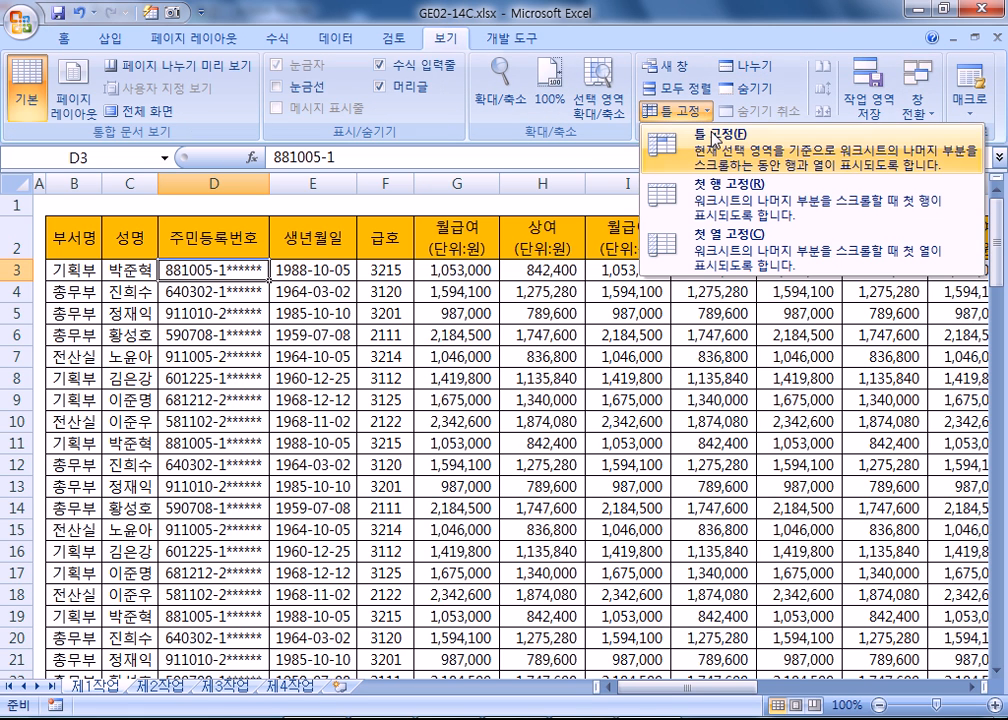
pyautogui.click(714, 119)
pyautogui.click(622, 464)
pyautogui.scroll(-4, 454, 430)
pyautogui.scroll(-8, 454, 440)
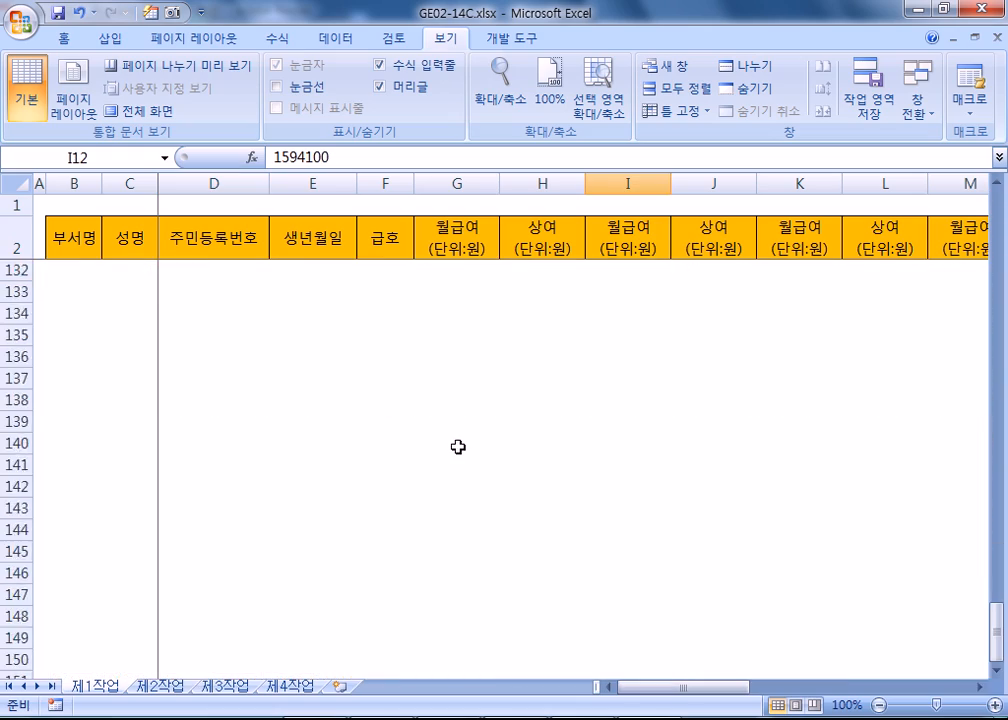
pyautogui.scroll(18, 456, 443)
pyautogui.scroll(3, 455, 444)
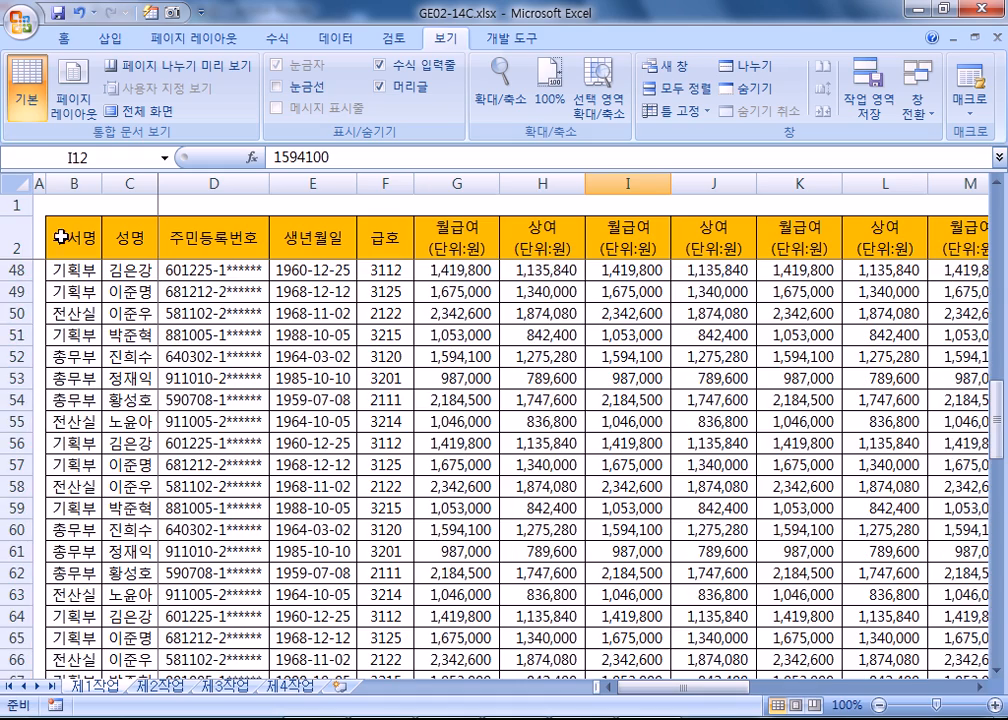
# - Scroll down and across the sheet to confirm the 부서명/성명 columns and headers stay visible
pyautogui.click(18, 236)
pyautogui.click(359, 376)
pyautogui.scroll(-18, 352, 380)
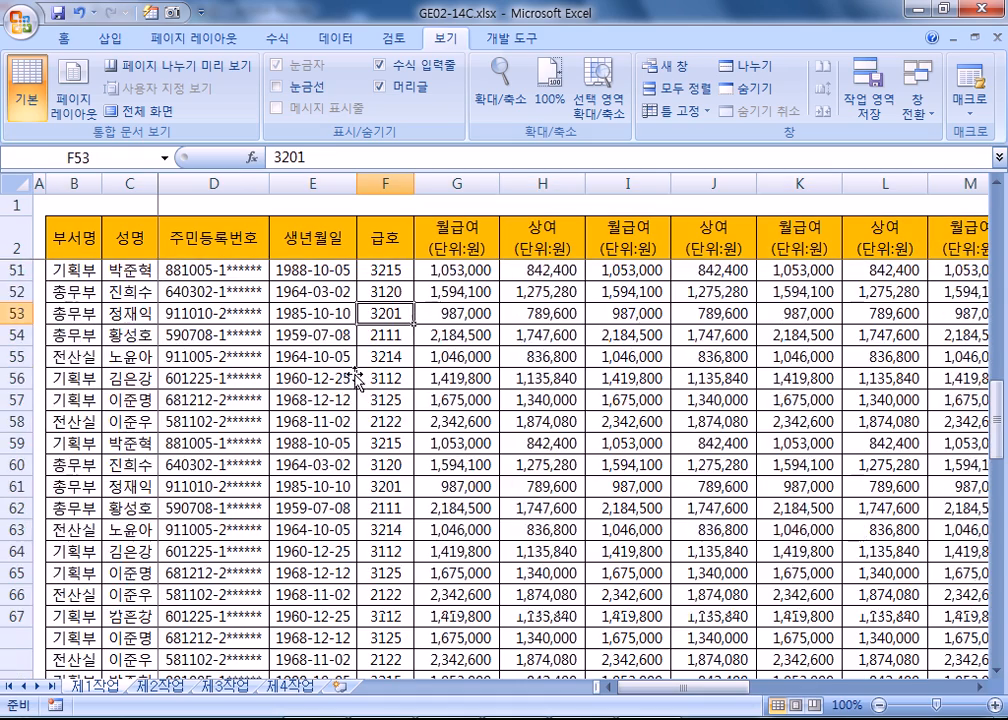
pyautogui.scroll(-7, 350, 383)
pyautogui.scroll(8, 350, 383)
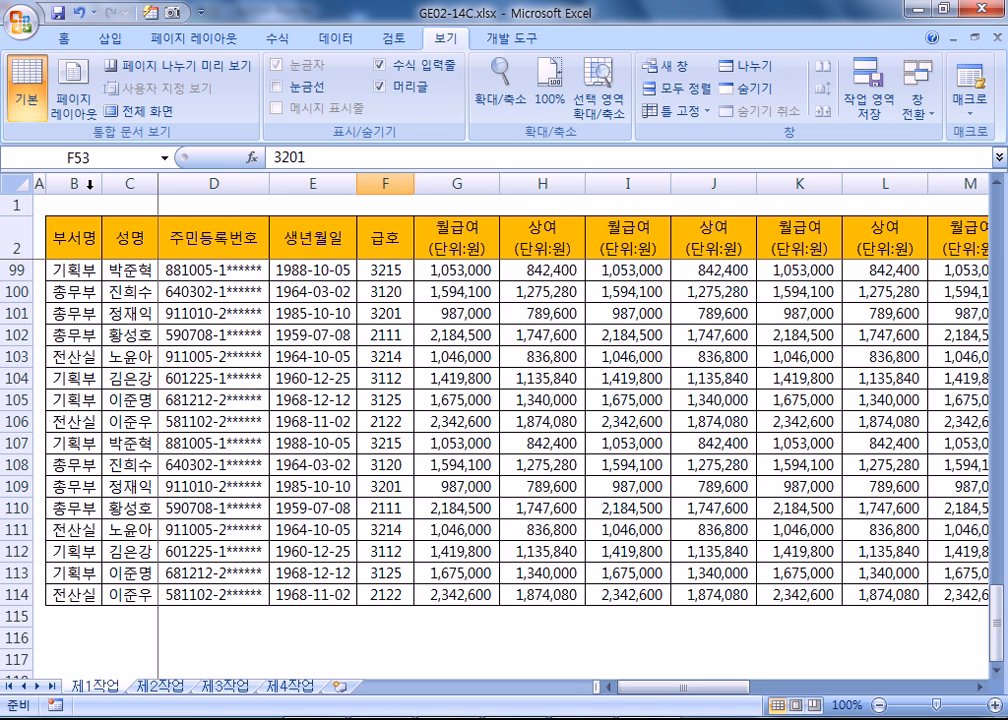
pyautogui.click(123, 180)
pyautogui.press('Right')
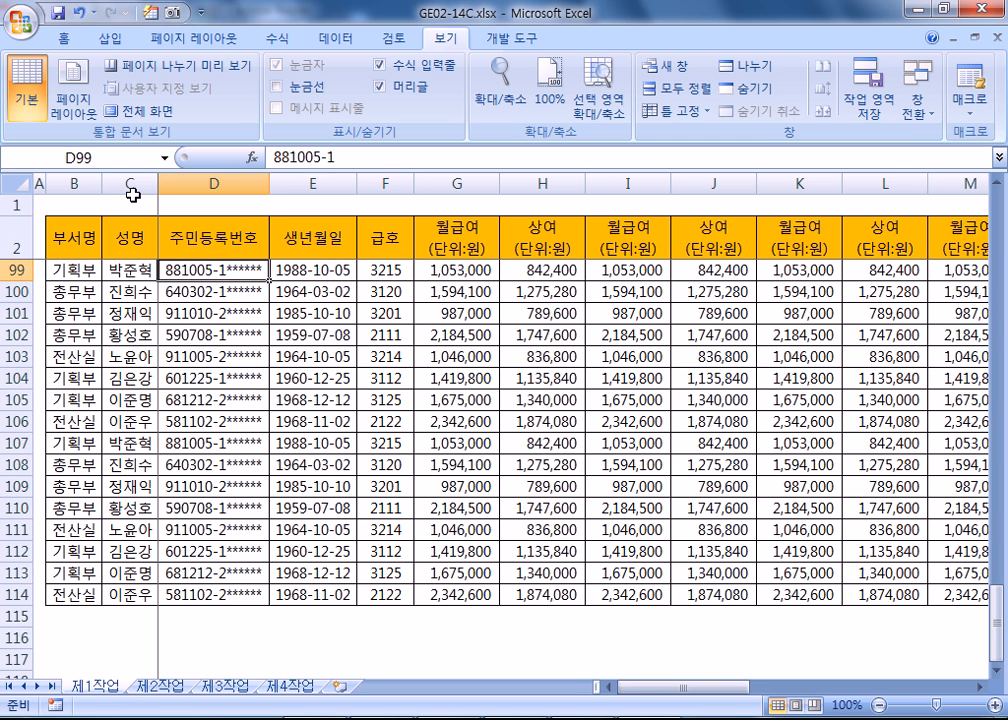
pyautogui.moveTo(661, 688); pyautogui.dragTo(855, 670)
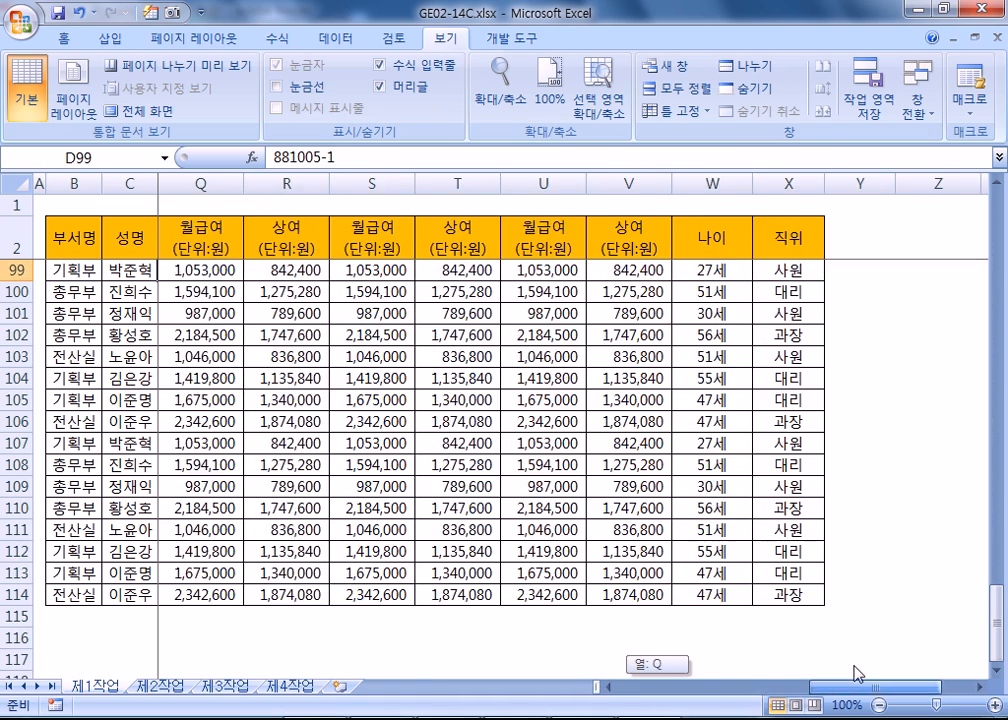
pyautogui.scroll(9, 138, 345)
pyautogui.scroll(20, 138, 345)
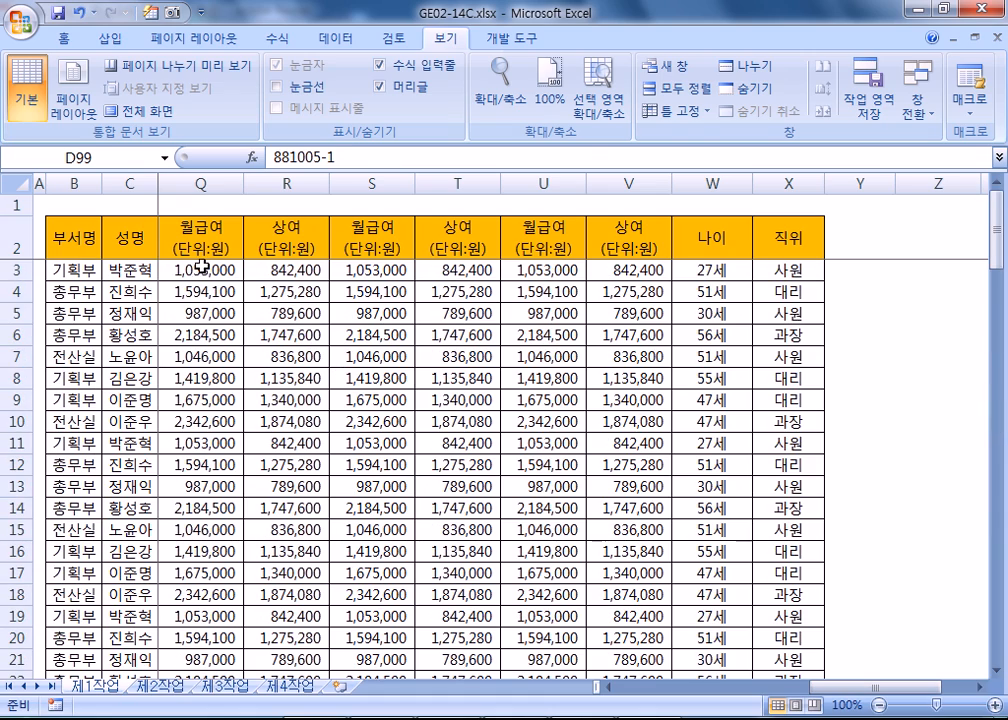
pyautogui.click(203, 266)
# - Unfreeze the salary sheet's panes and test scrolling from cell D3
pyautogui.click(674, 110)
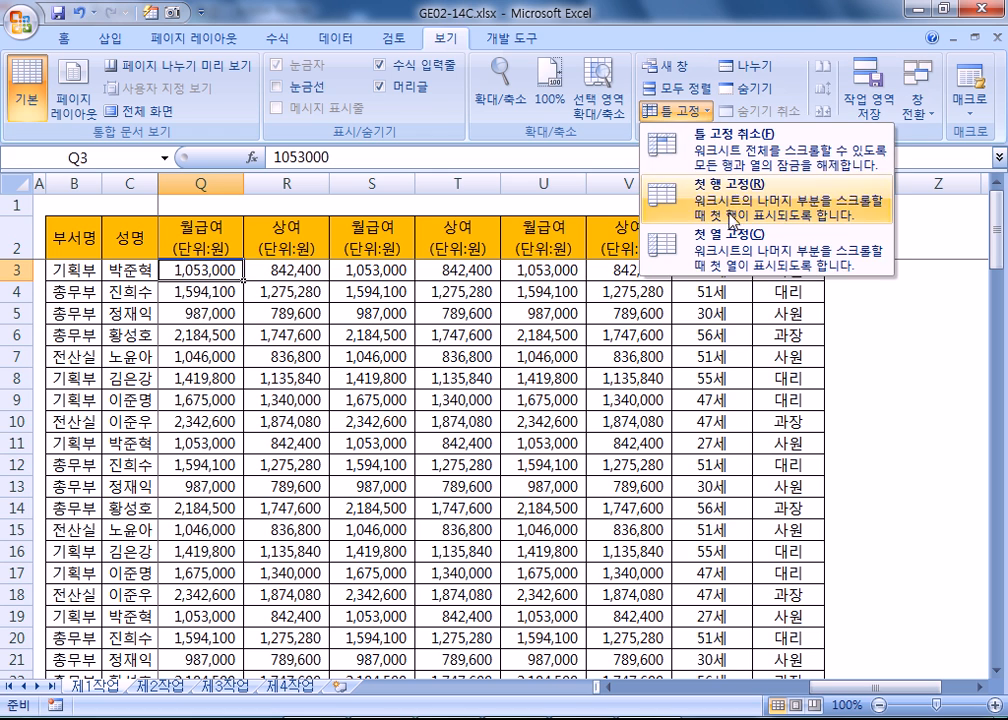
pyautogui.click(720, 142)
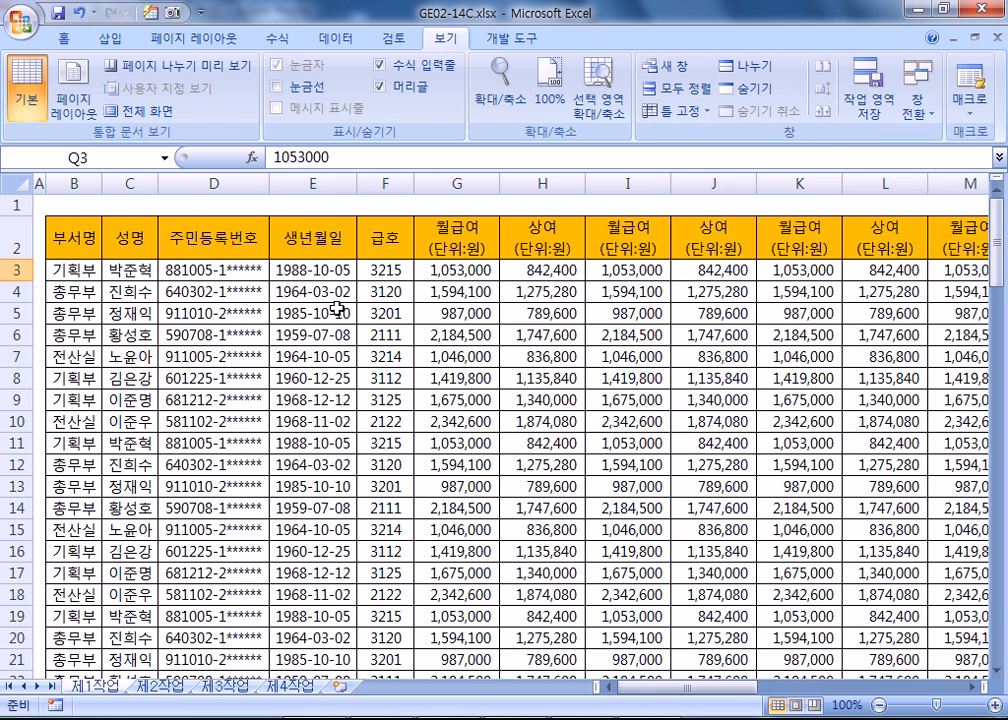
pyautogui.click(180, 270)
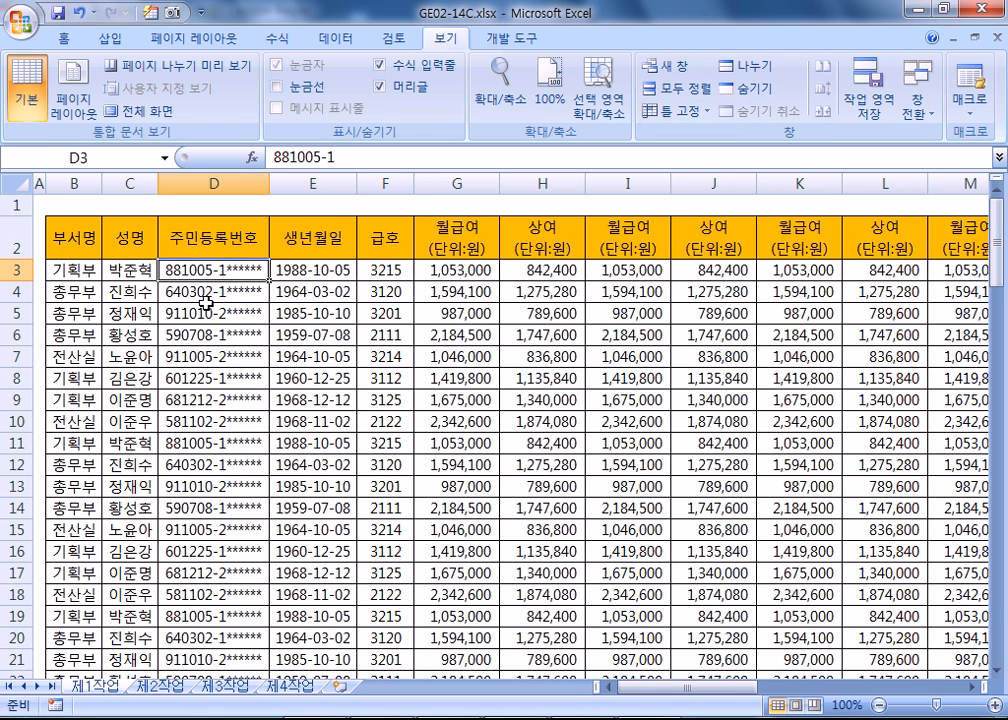
pyautogui.click(10, 236)
pyautogui.click(198, 270)
pyautogui.scroll(-4, 367, 360)
pyautogui.scroll(4, 367, 360)
pyautogui.scroll(-6, 372, 373)
pyautogui.scroll(6, 372, 373)
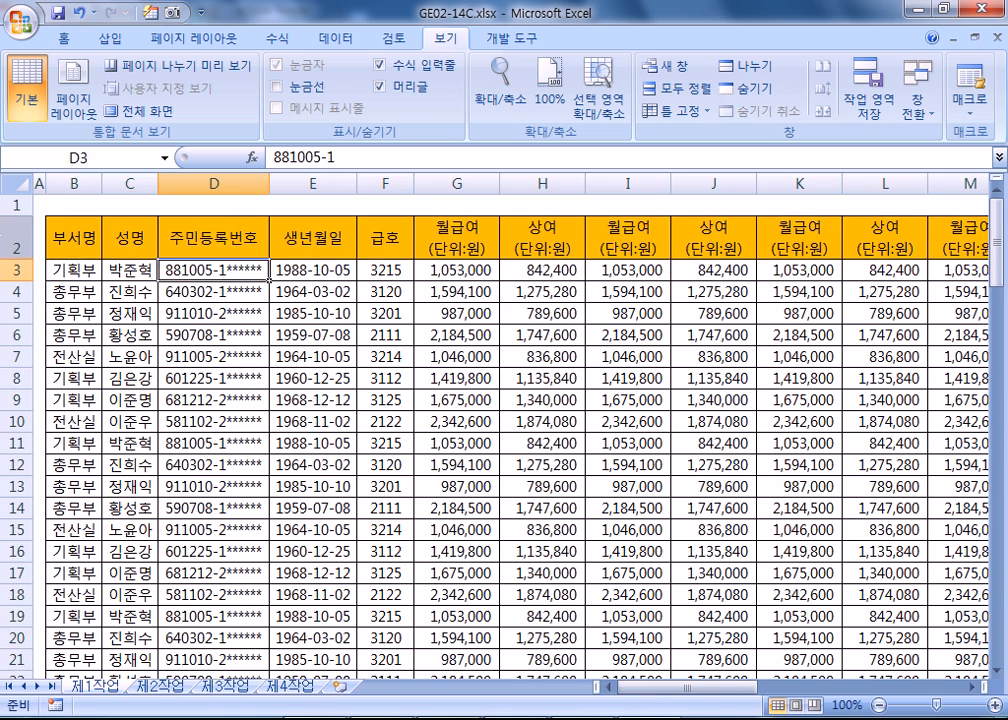
# - Check the unfrozen sheet by scrolling and moving across rows 3–5
pyautogui.click(15, 236)
pyautogui.click(198, 277)
pyautogui.scroll(-7, 328, 387)
pyautogui.scroll(7, 328, 390)
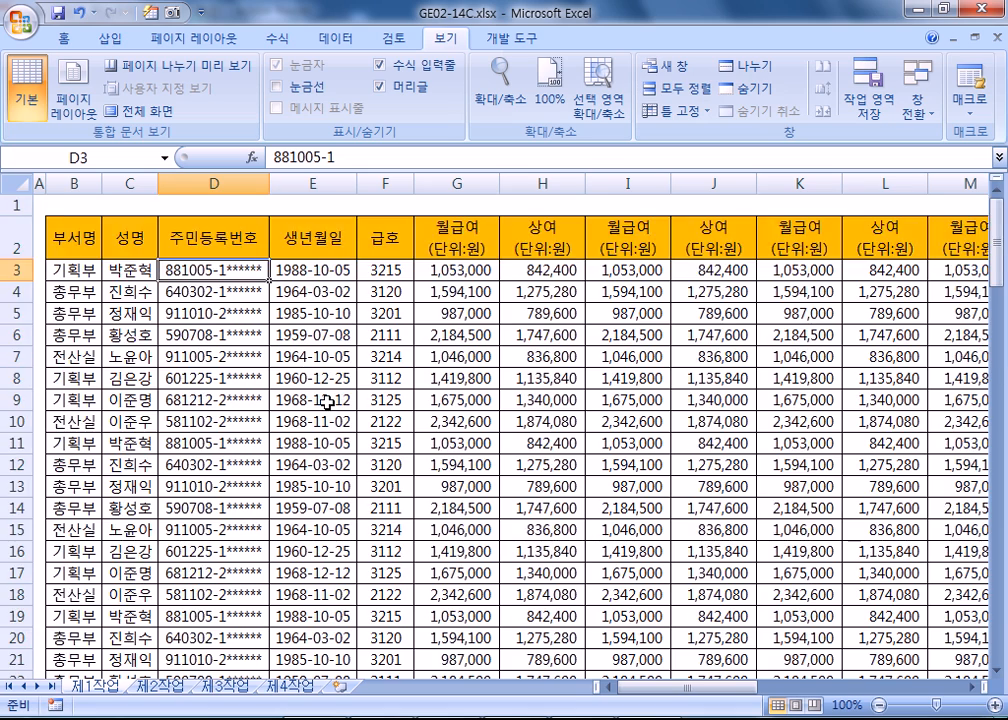
pyautogui.click(129, 268)
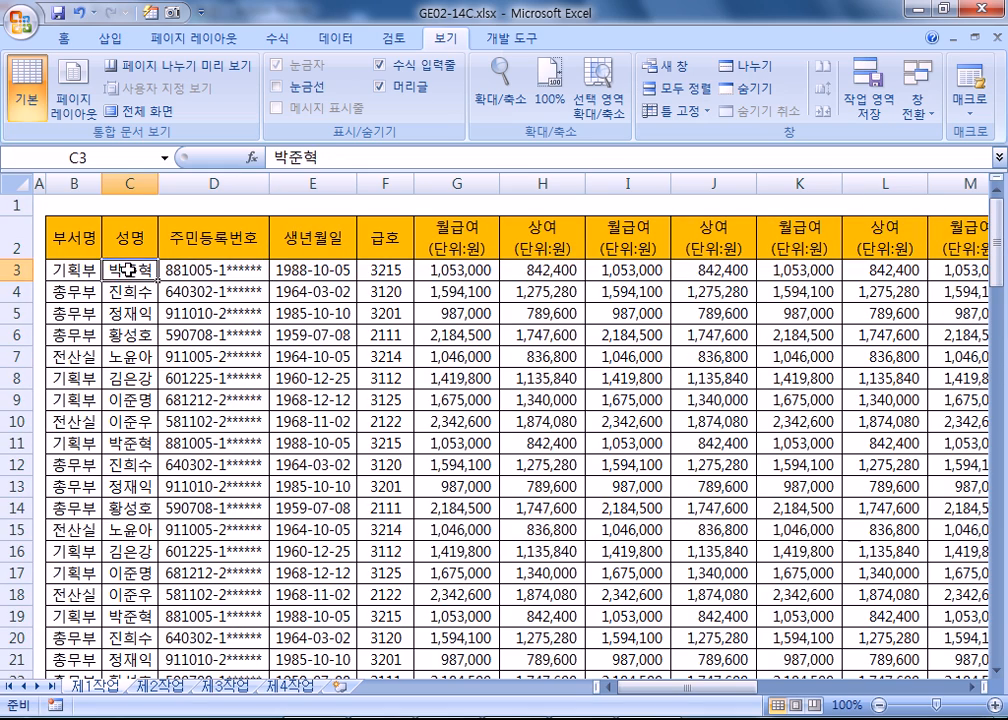
pyautogui.click(733, 317)
pyautogui.moveTo(742, 697); pyautogui.dragTo(951, 697)
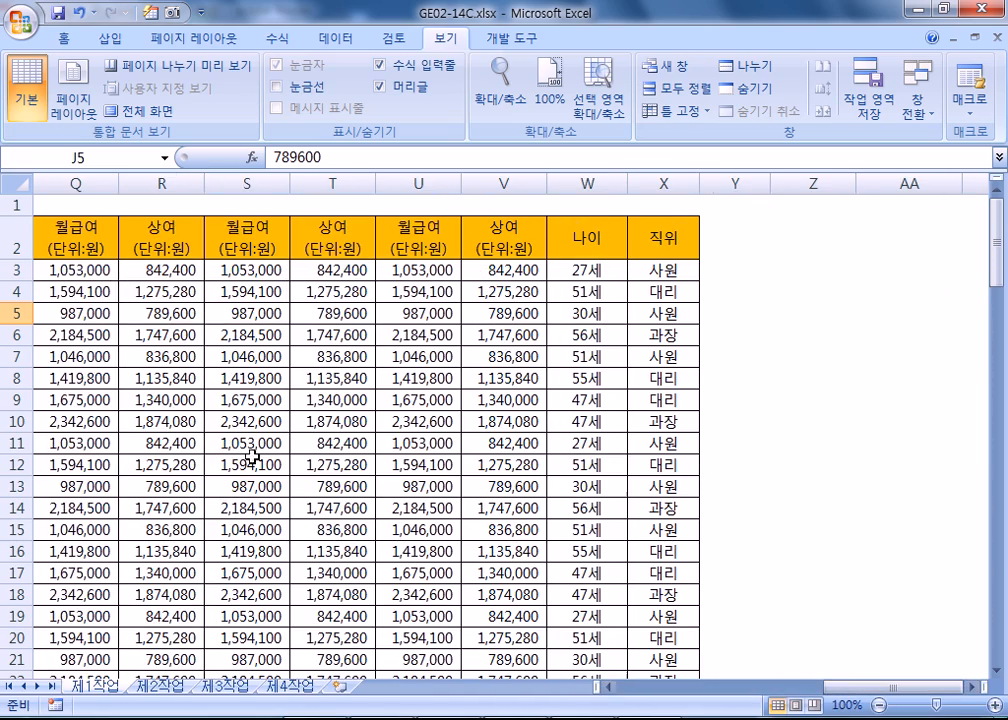
pyautogui.press('Home')
# - Freeze panes at cell D3 so header rows 1–2 and columns A–C stay fixed
pyautogui.click(171, 270)
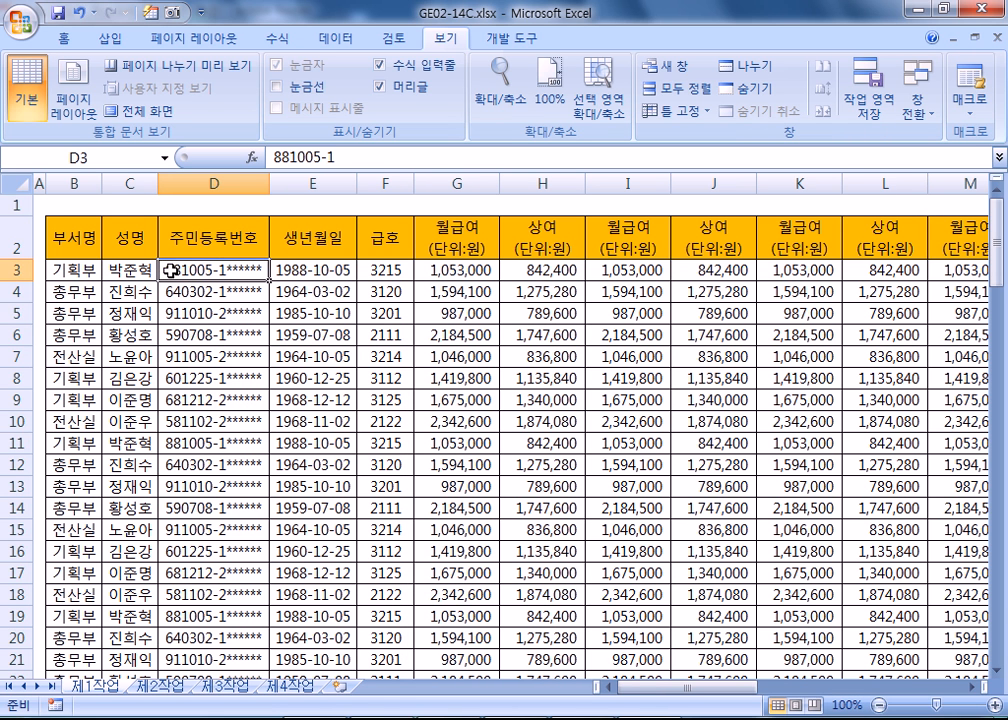
pyautogui.click(128, 183)
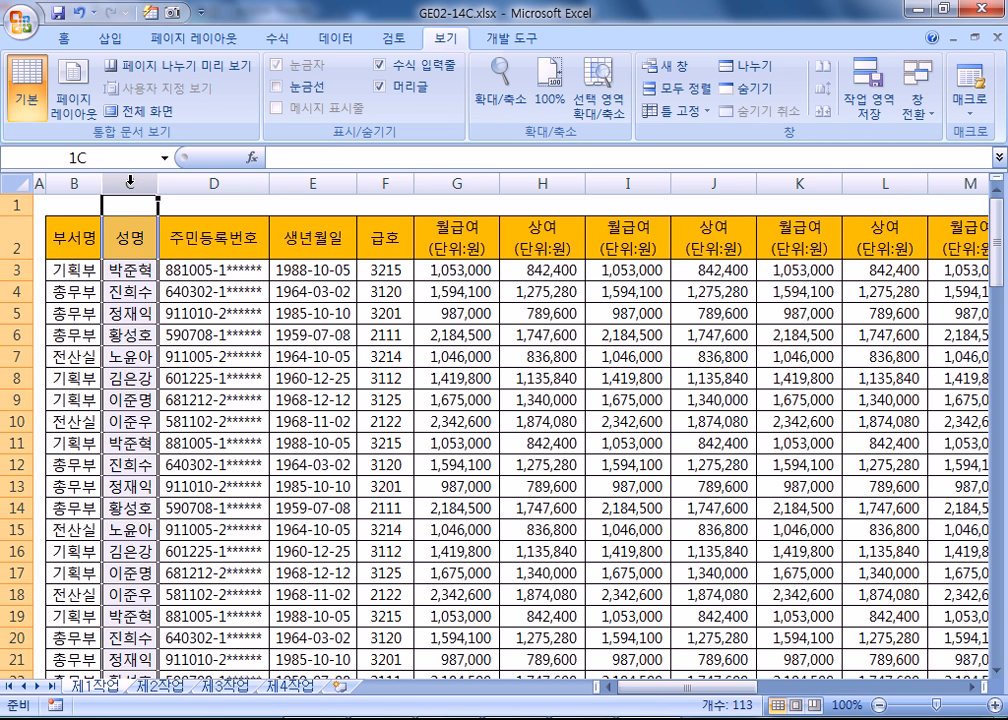
pyautogui.click(15, 247)
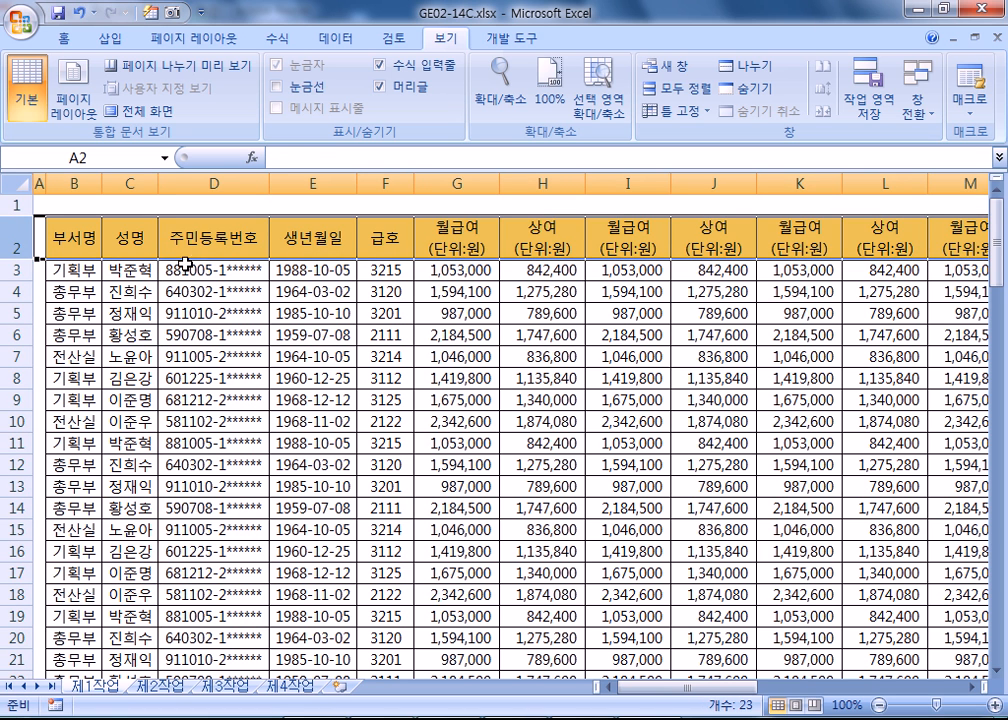
pyautogui.click(191, 271)
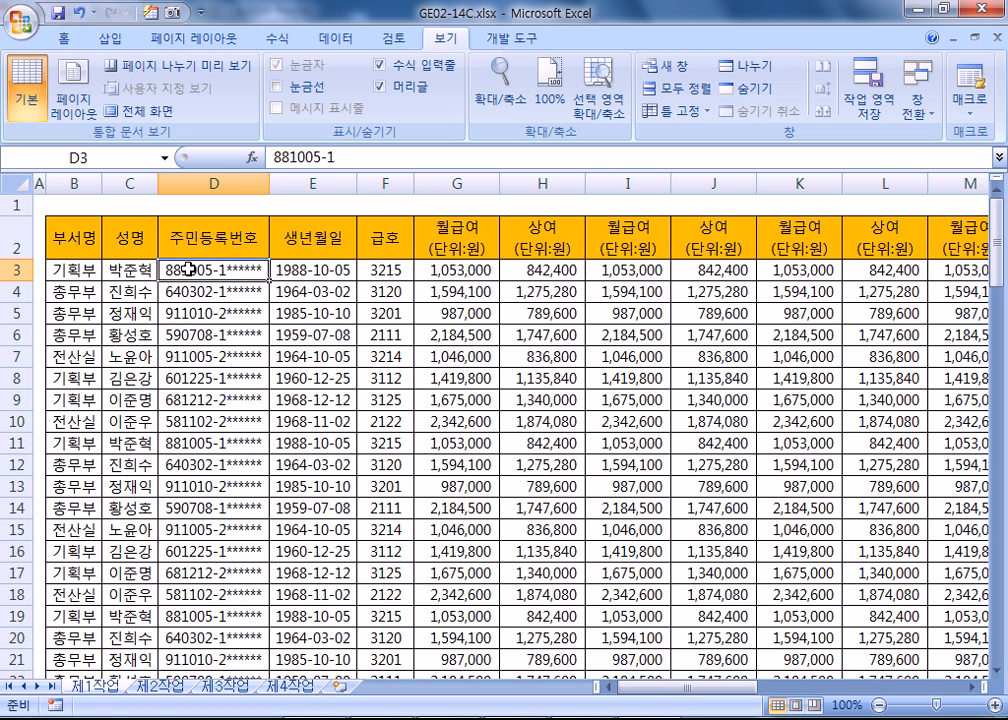
pyautogui.click(394, 336)
pyautogui.click(214, 266)
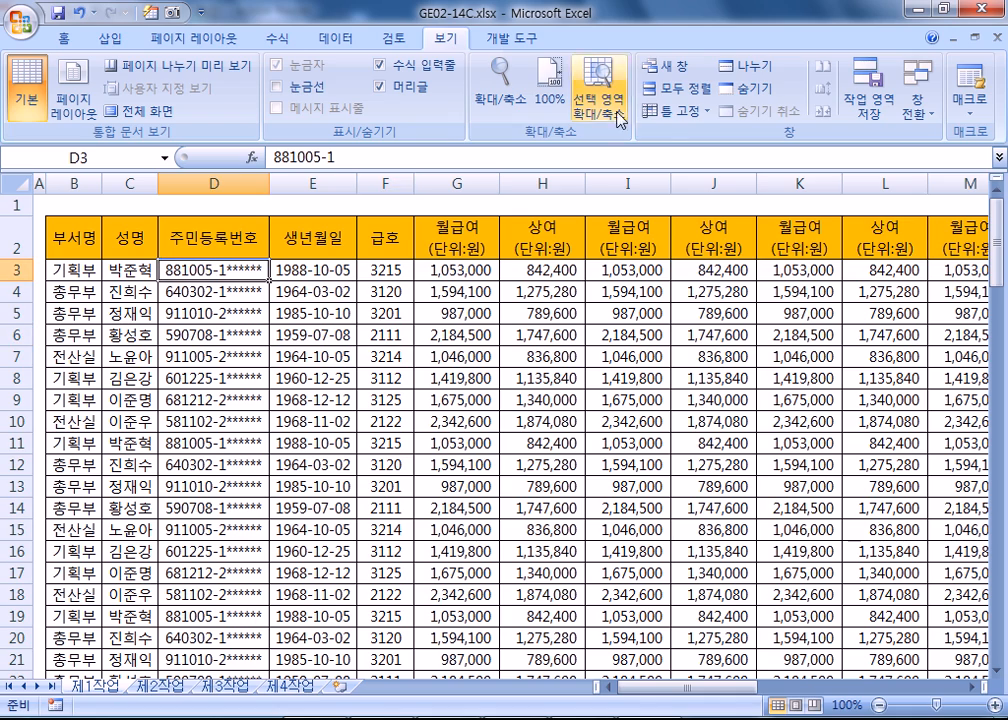
pyautogui.click(673, 112)
pyautogui.click(675, 135)
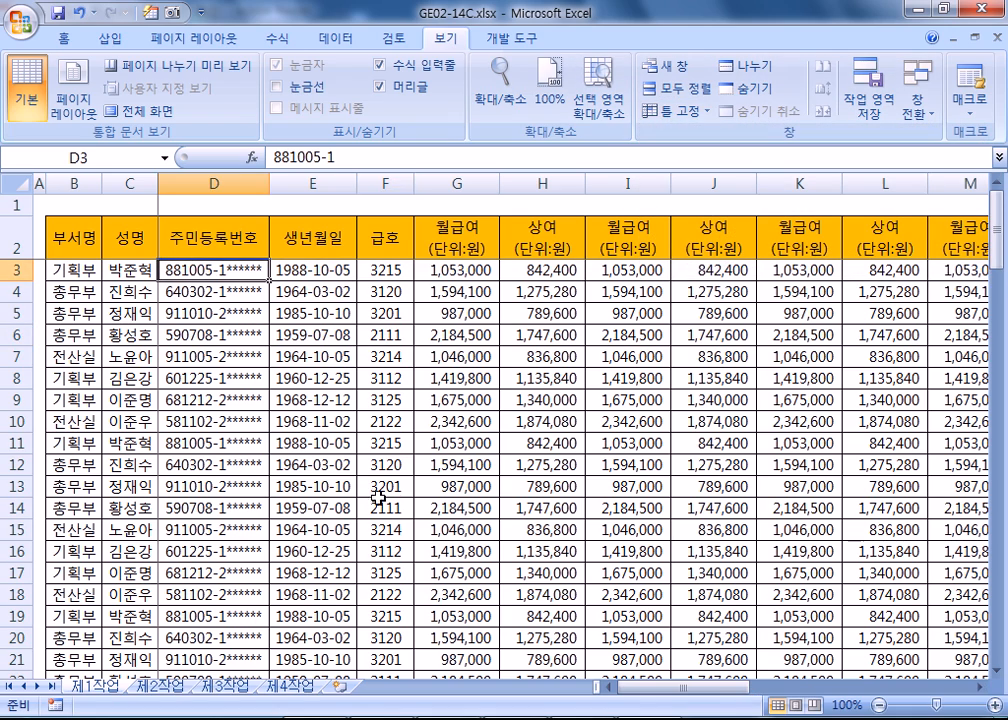
# - Scroll the frozen sheet to confirm the headers stay put, then switch to the PDF notes
pyautogui.click(401, 513)
pyautogui.scroll(-20, 574, 533)
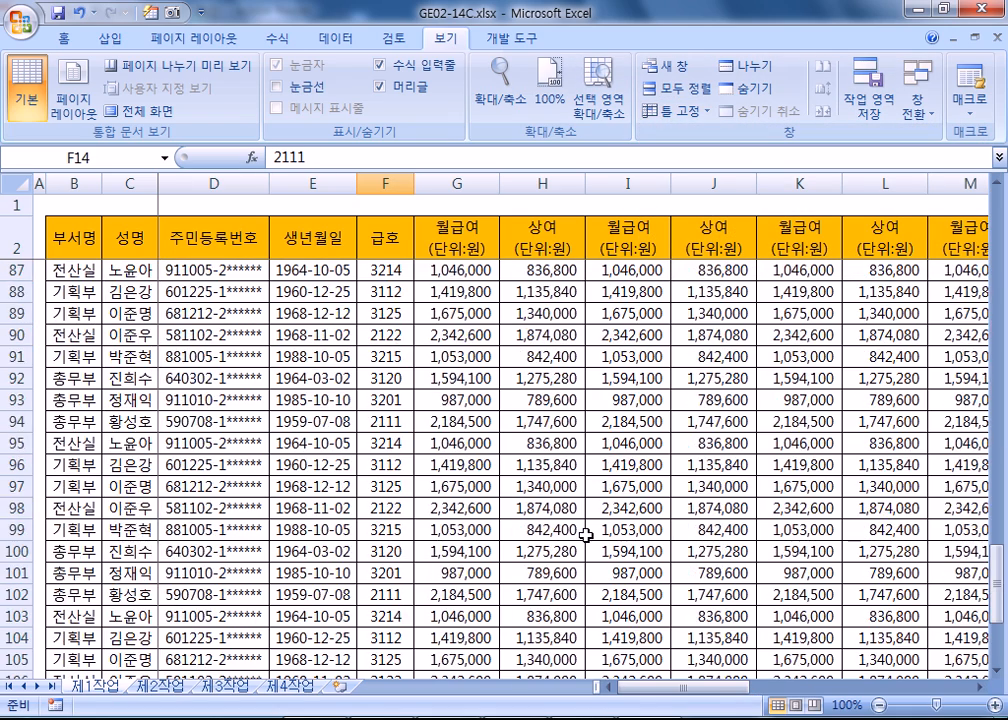
pyautogui.scroll(-1, 588, 535)
pyautogui.scroll(16, 588, 535)
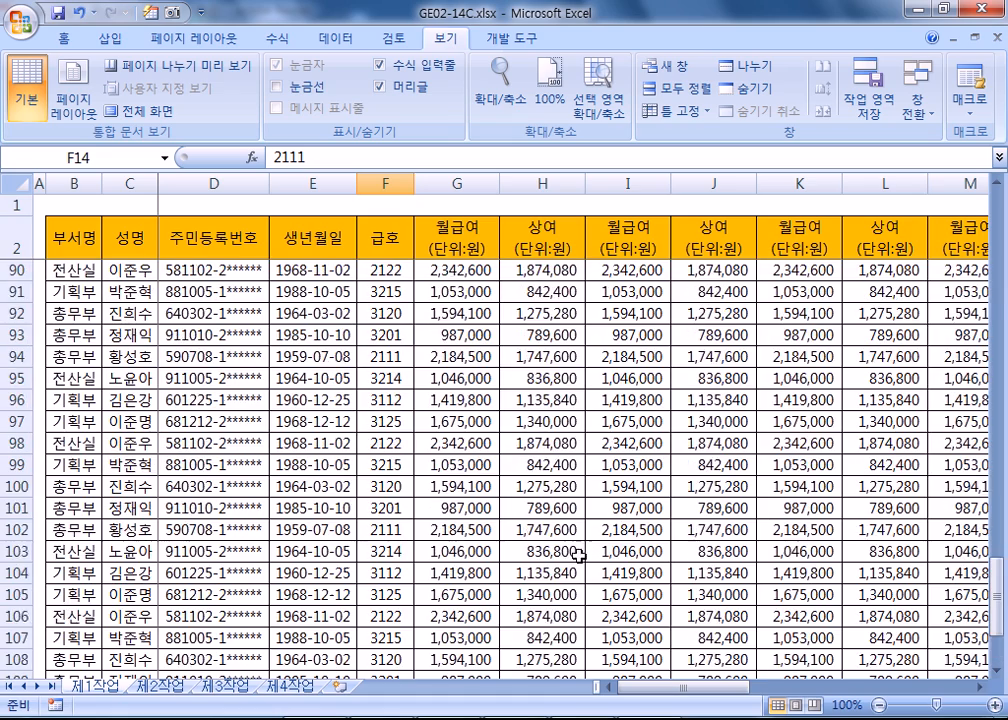
pyautogui.click(14, 237)
pyautogui.click(430, 397)
pyautogui.scroll(-6, 430, 397)
pyautogui.scroll(15, 370, 350)
pyautogui.moveTo(667, 689)
pyautogui.mouseDown()
pyautogui.moveTo(700, 689)
pyautogui.moveTo(668, 689)
pyautogui.moveTo(685, 689)
pyautogui.mouseUp()
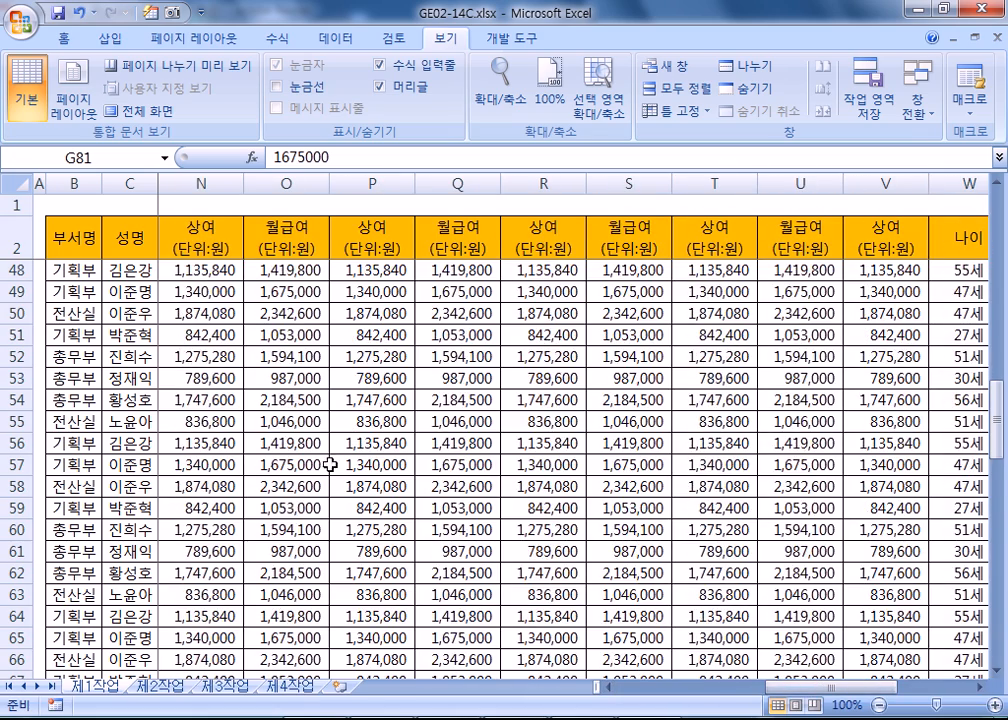
pyautogui.scroll(15, 330, 464)
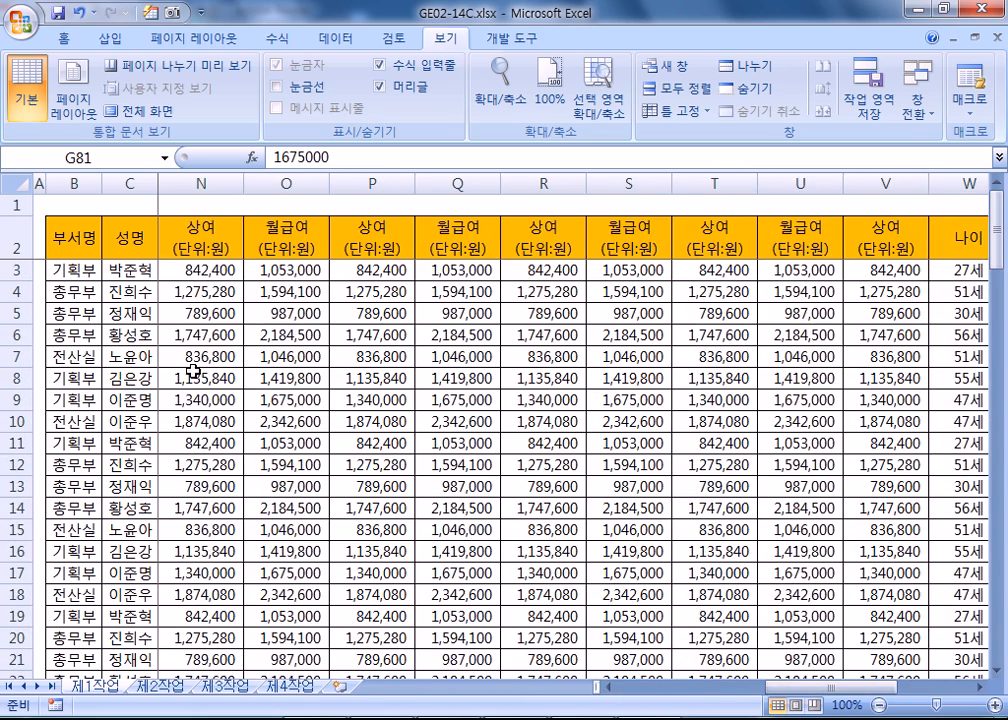
pyautogui.hotkey('alt', 'Tab')
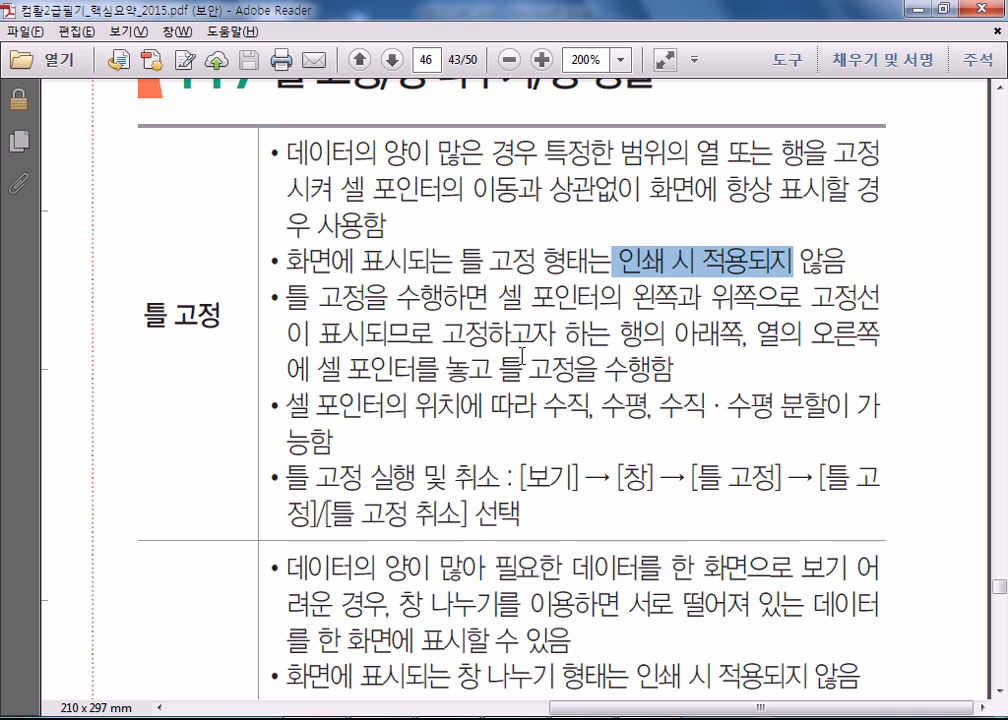
# - Clear the notes' highlight, scroll to the 창 나누기 section, and return to Excel
pyautogui.click(493, 273)
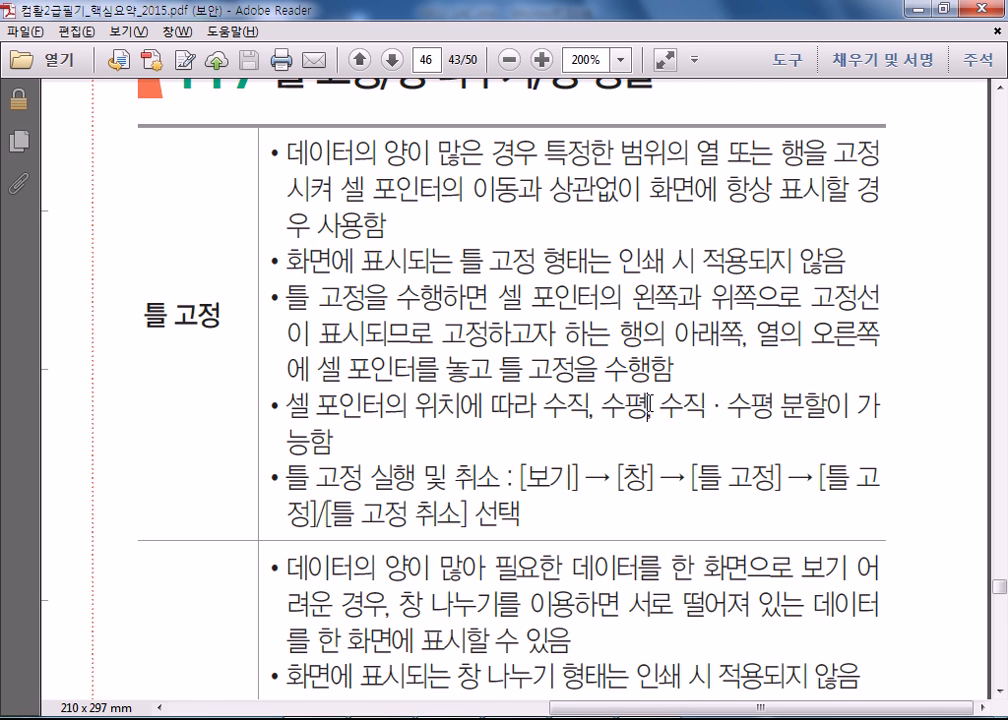
pyautogui.scroll(-6, 425, 442)
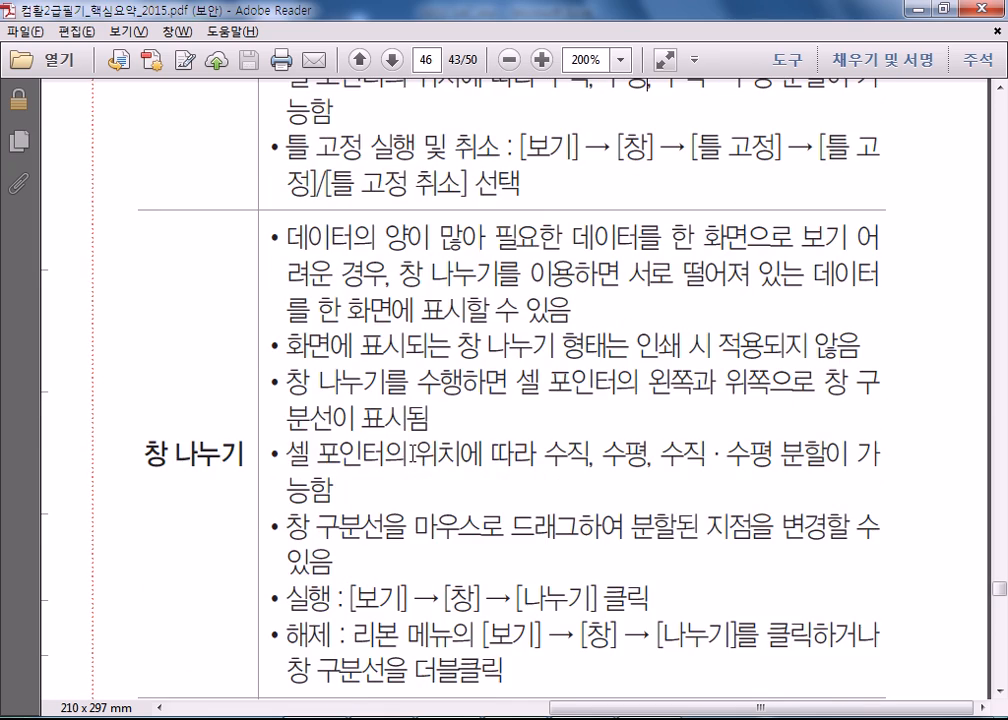
pyautogui.hotkey('alt', 'Tab')
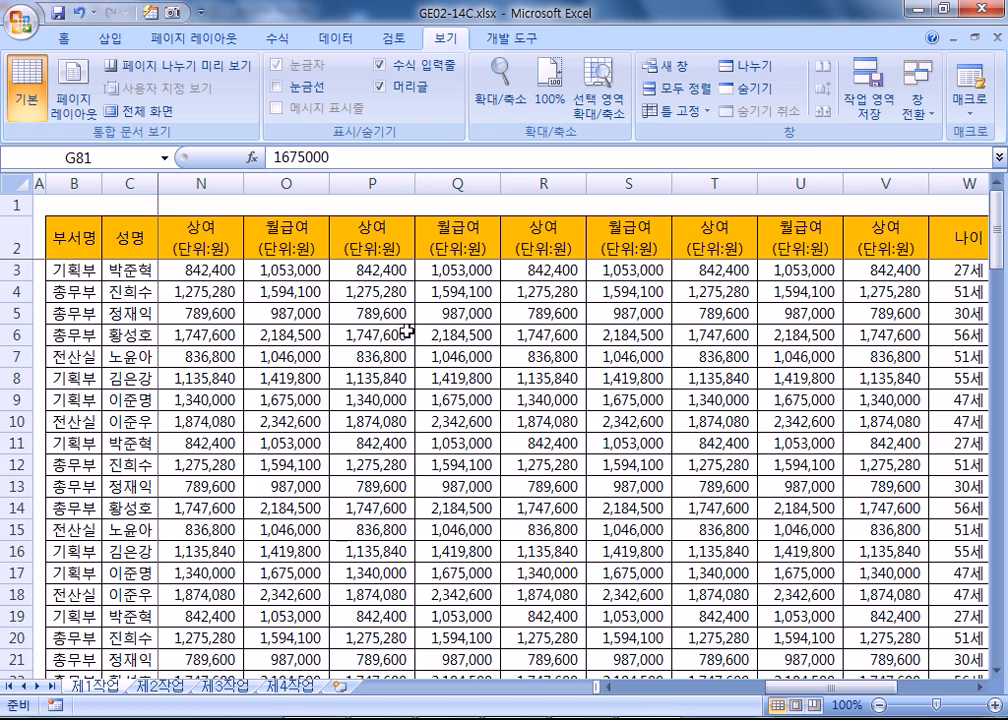
# - Unfreeze the panes and scroll through the data from cell G8
pyautogui.click(674, 110)
pyautogui.click(718, 143)
pyautogui.click(455, 378)
pyautogui.scroll(-6, 465, 484)
pyautogui.scroll(6, 479, 483)
pyautogui.scroll(-6, 479, 483)
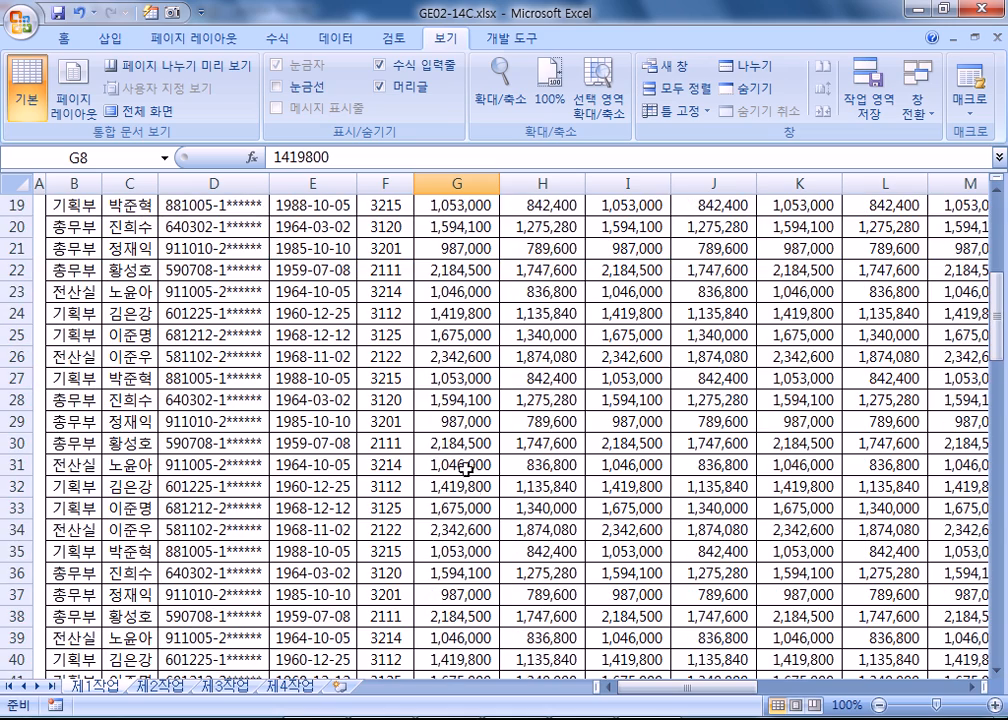
pyautogui.scroll(6, 467, 465)
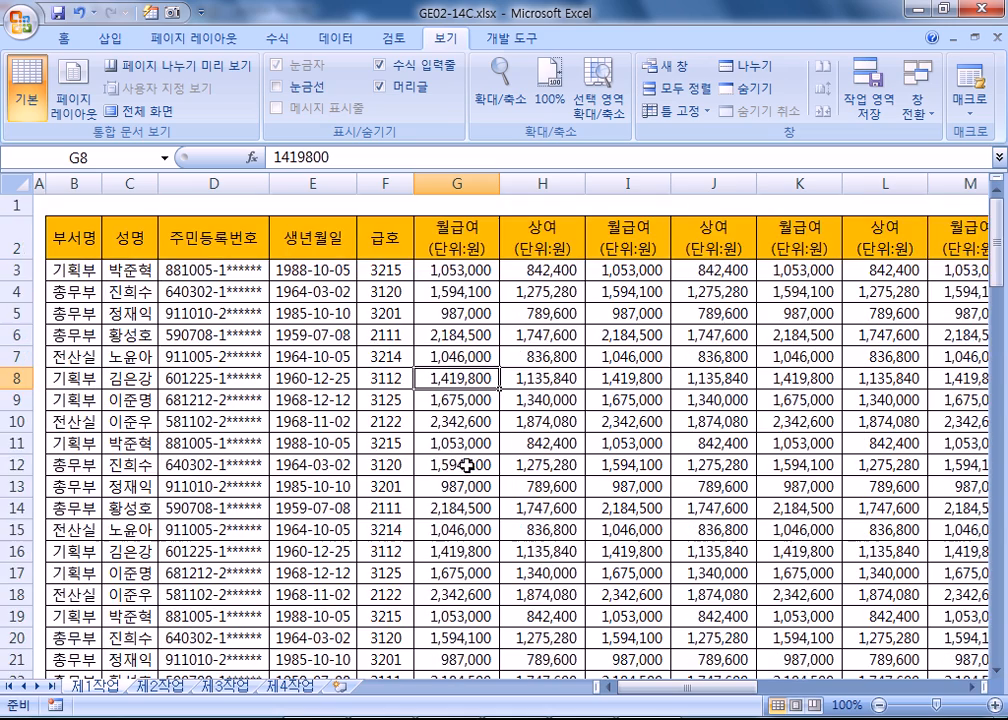
# - Scroll below the data to rows 119–127 and select G127 as the split point
pyautogui.click(14, 313)
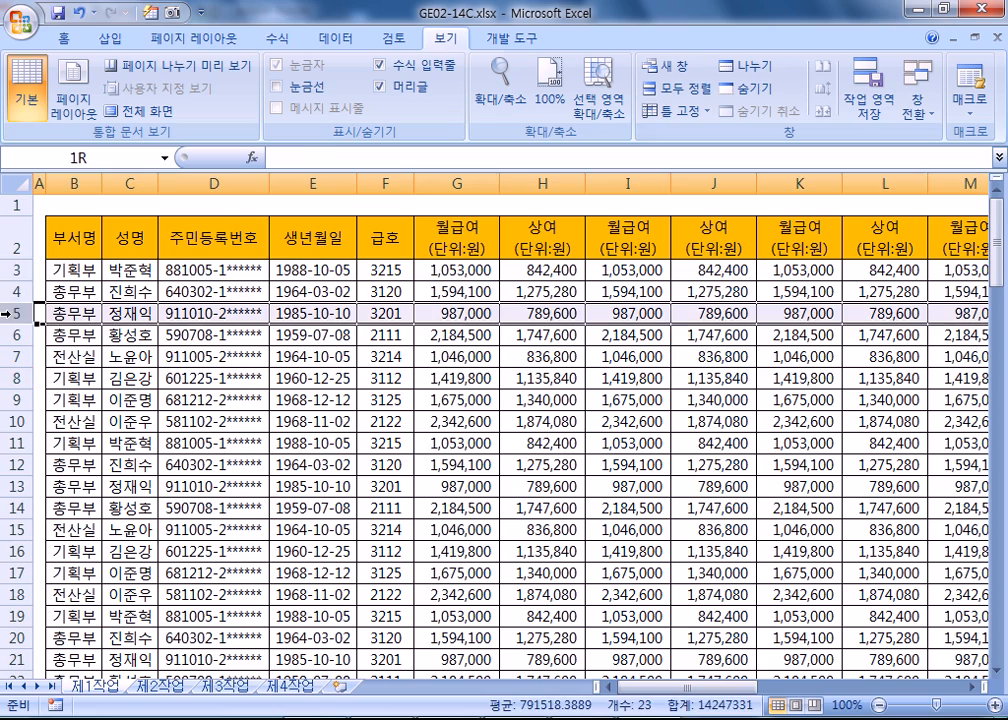
pyautogui.click(395, 313)
pyautogui.scroll(-20, 209, 434)
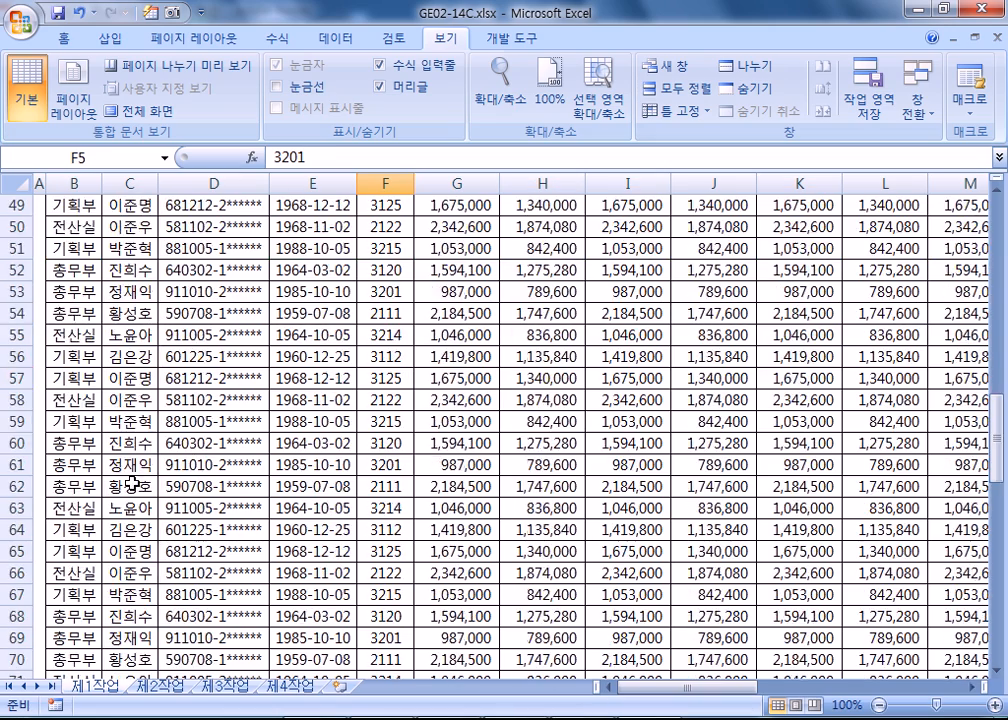
pyautogui.scroll(-6, 117, 488)
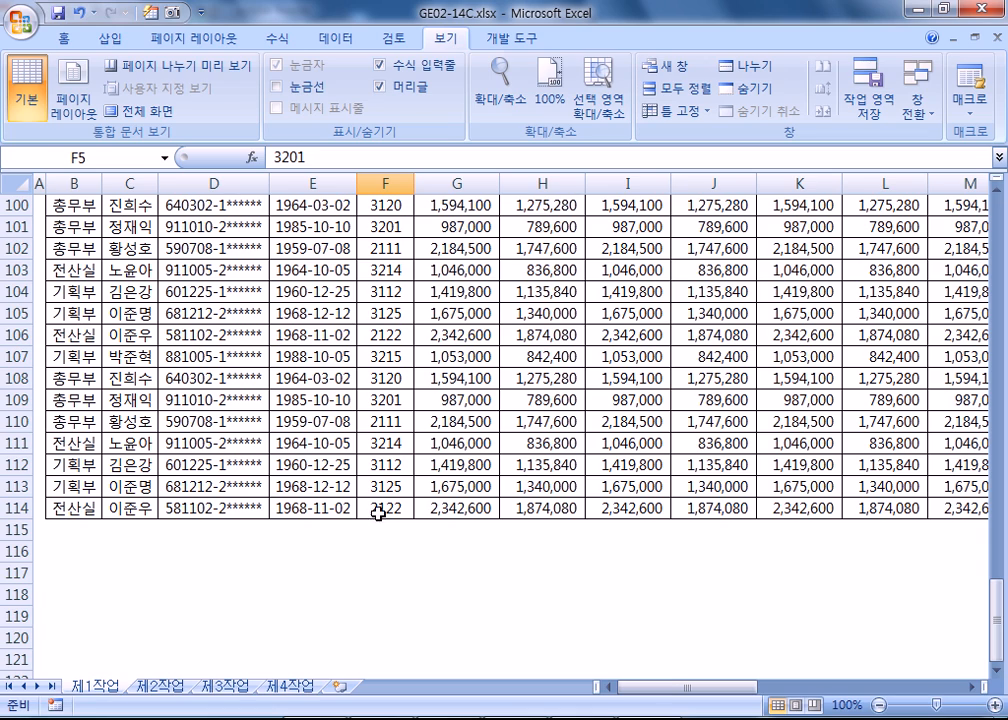
pyautogui.click(427, 615)
pyautogui.scroll(20, 427, 612)
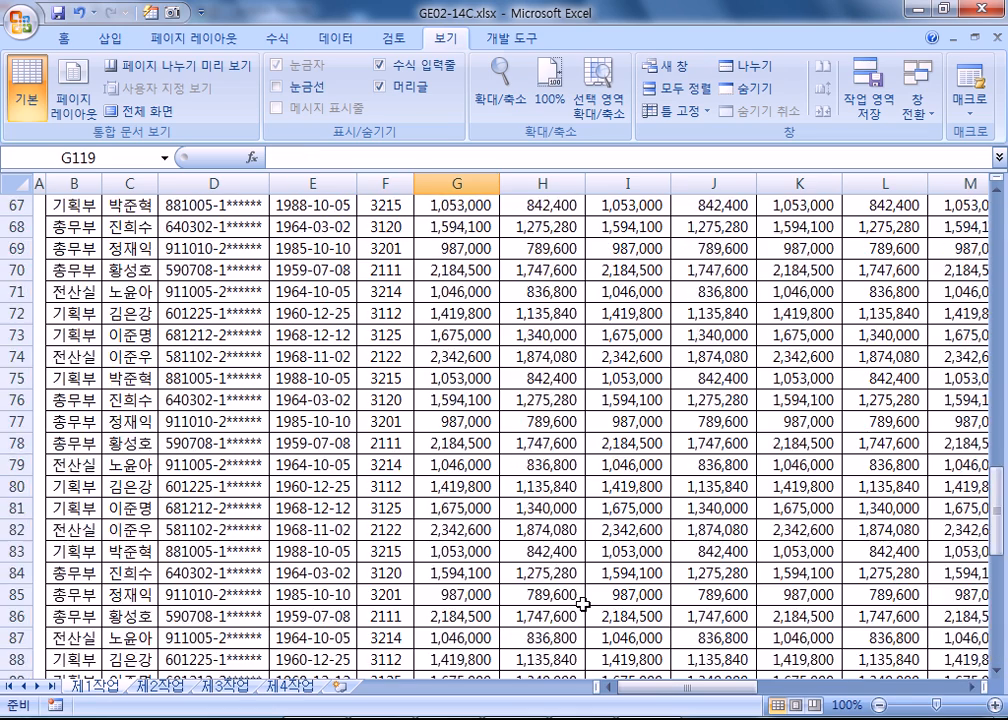
pyautogui.scroll(11, 616, 591)
pyautogui.click(465, 281)
pyautogui.scroll(-20, 619, 420)
pyautogui.scroll(-7, 600, 447)
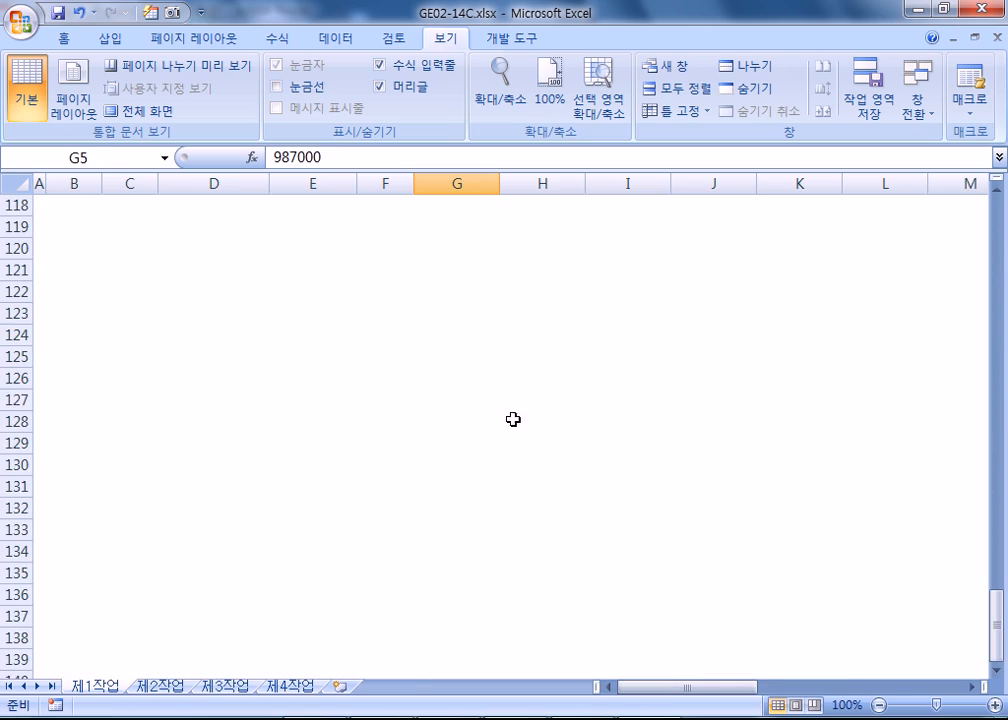
pyautogui.click(546, 402)
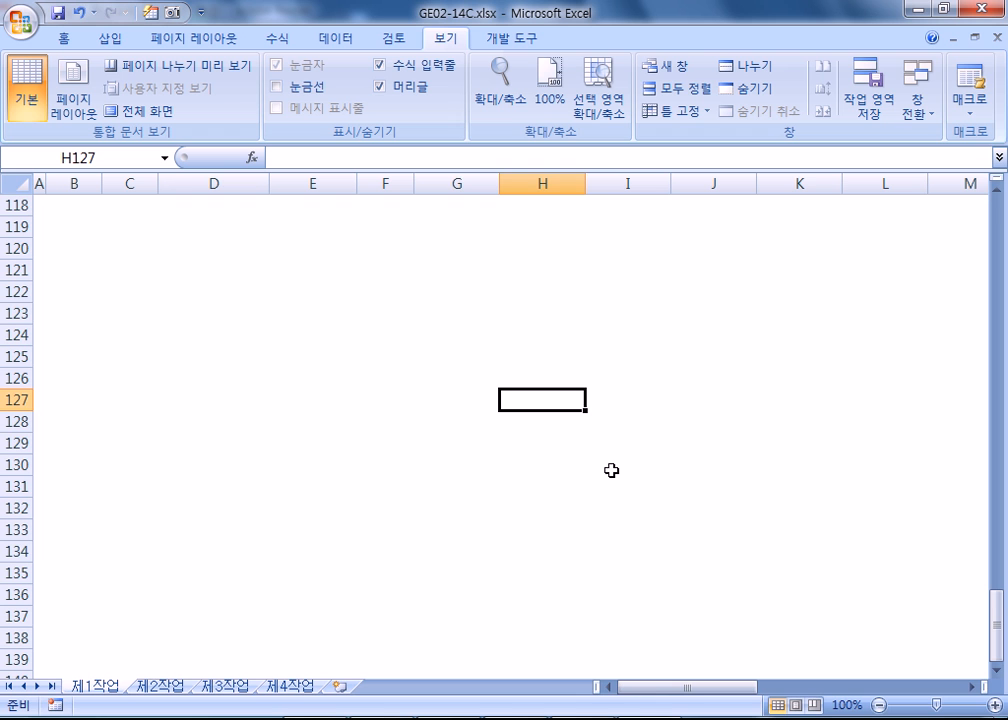
pyautogui.click(438, 294)
pyautogui.click(467, 394)
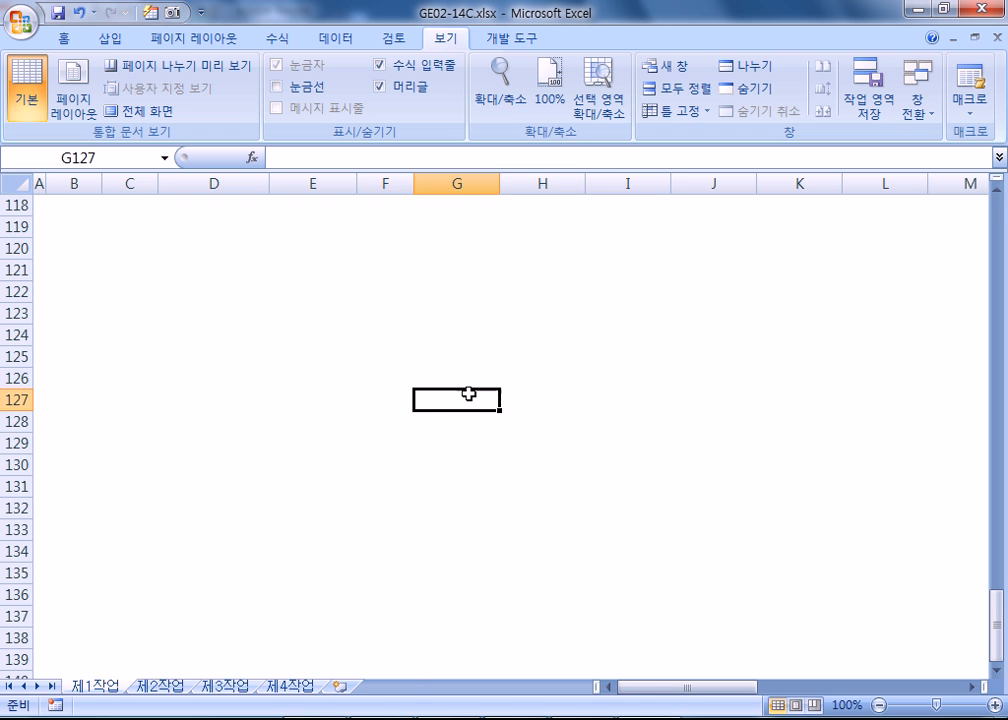
pyautogui.click(755, 74)
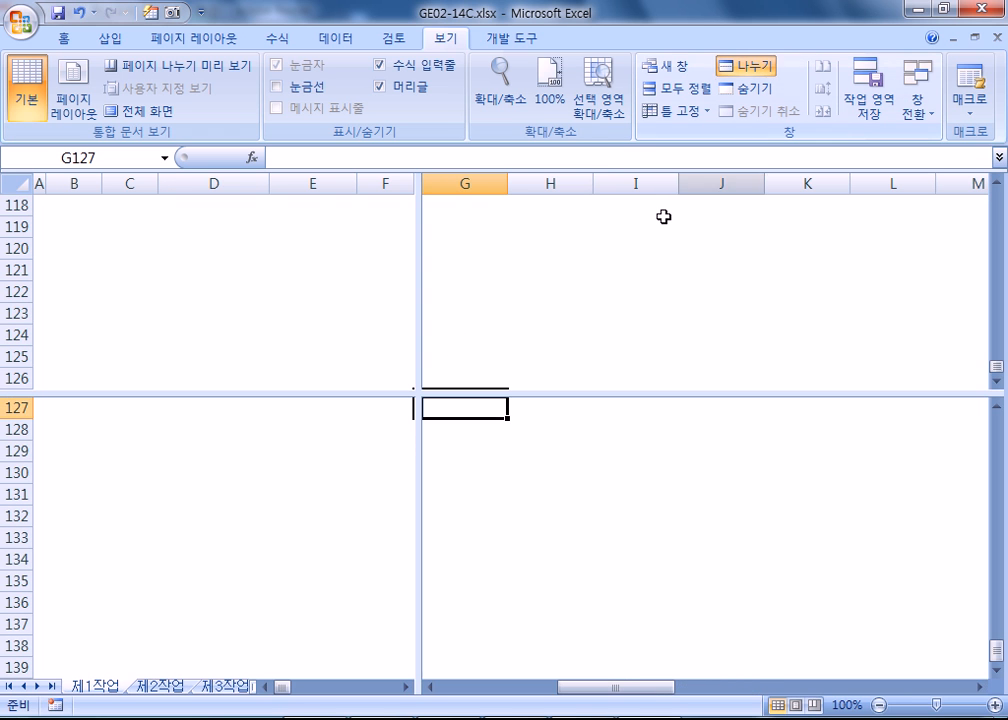
pyautogui.moveTo(438, 390); pyautogui.dragTo(590, 372)
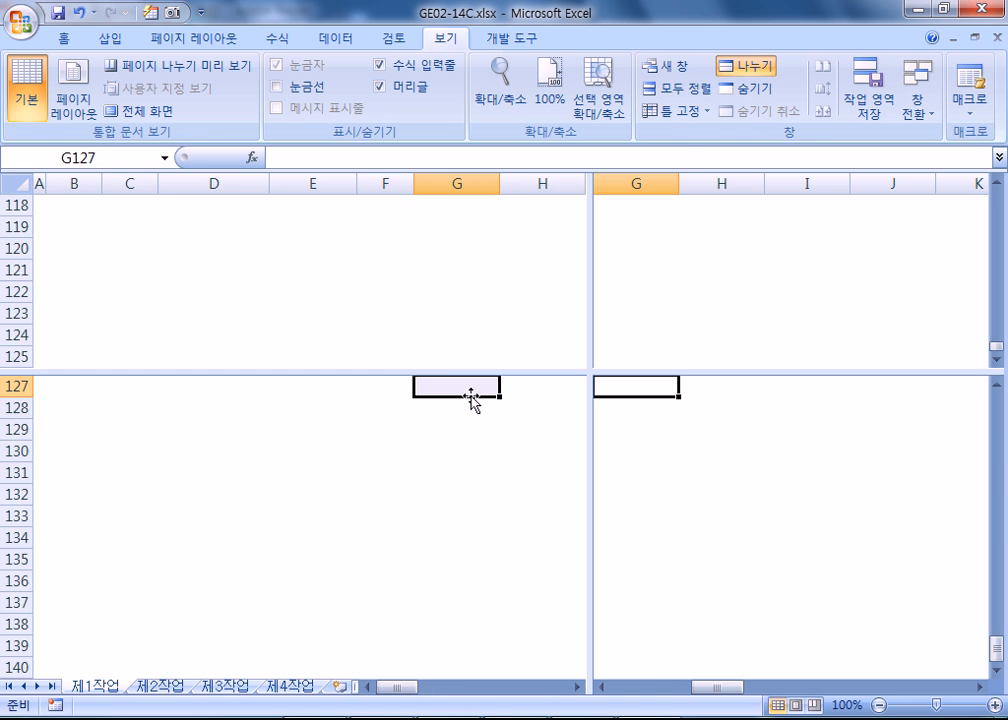
pyautogui.click(756, 68)
pyautogui.click(753, 70)
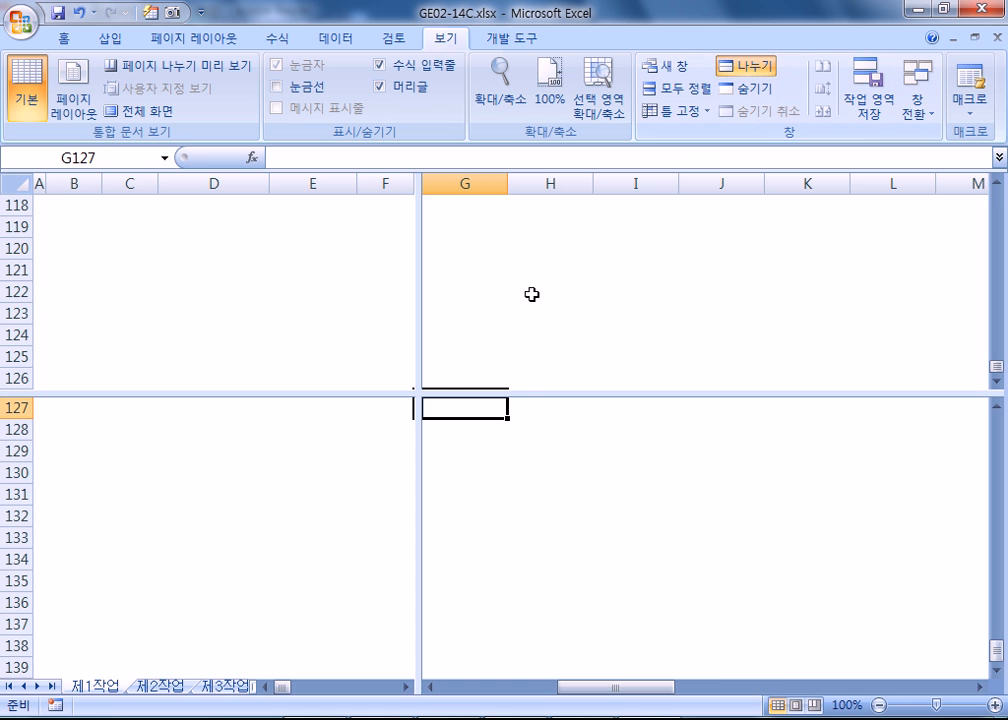
pyautogui.moveTo(416, 338); pyautogui.dragTo(14, 322)
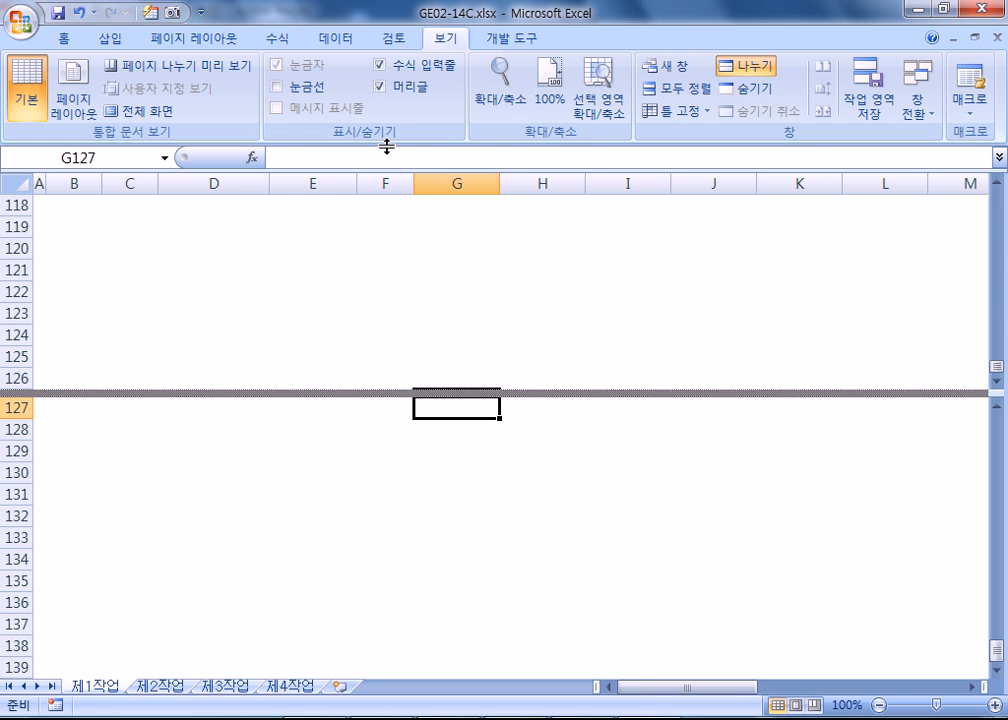
pyautogui.moveTo(363, 387); pyautogui.dragTo(420, 192)
pyautogui.scroll(14, 783, 362)
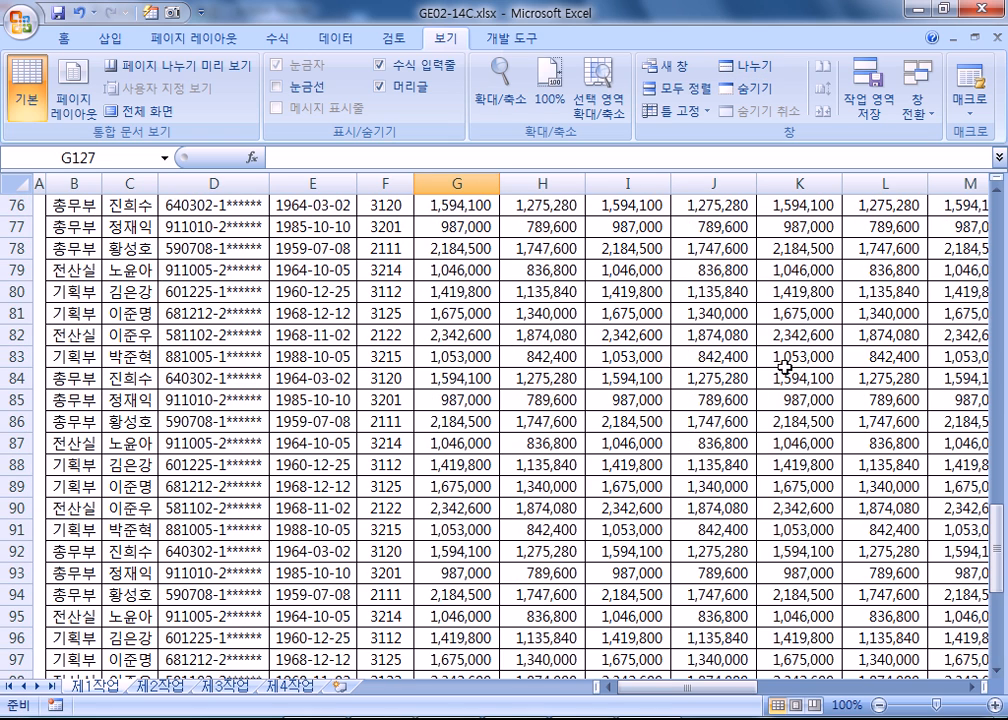
# - Split the window horizontally so the lower pane starts at row 80
pyautogui.moveTo(997, 179); pyautogui.dragTo(997, 354)
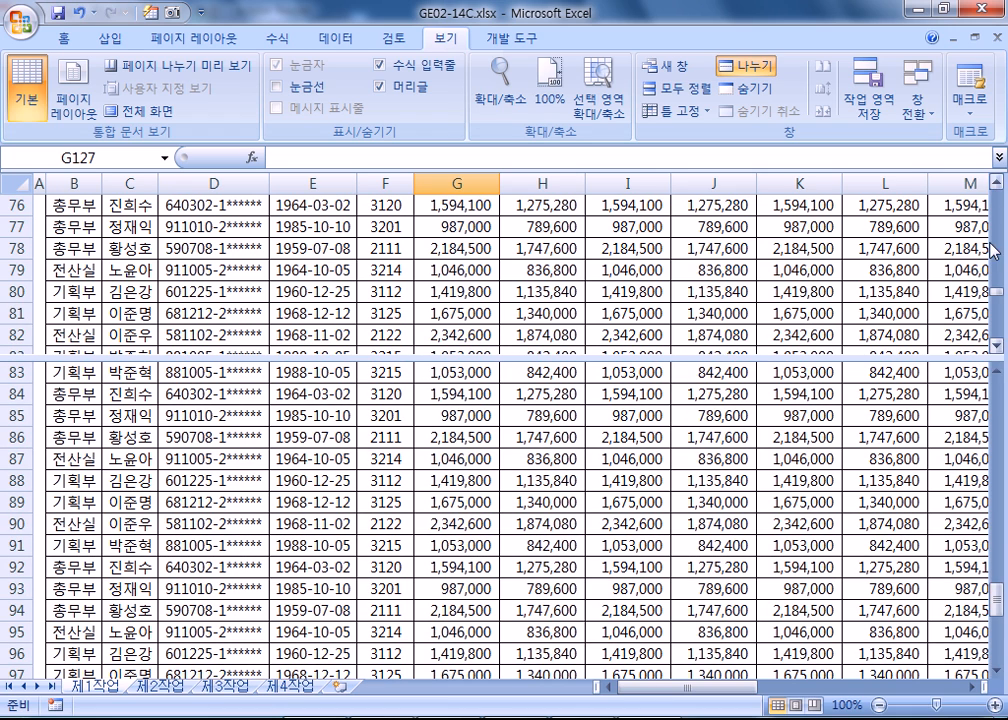
pyautogui.moveTo(993, 362); pyautogui.dragTo(996, 178)
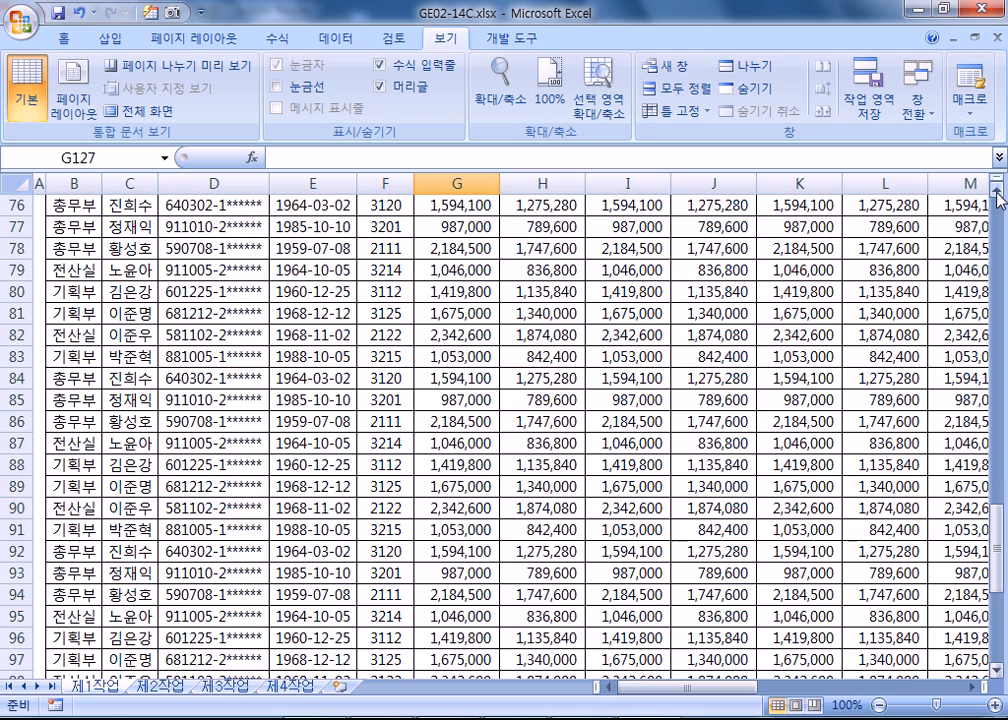
pyautogui.click(996, 190)
pyautogui.click(996, 190)
pyautogui.click(996, 190)
pyautogui.click(996, 190)
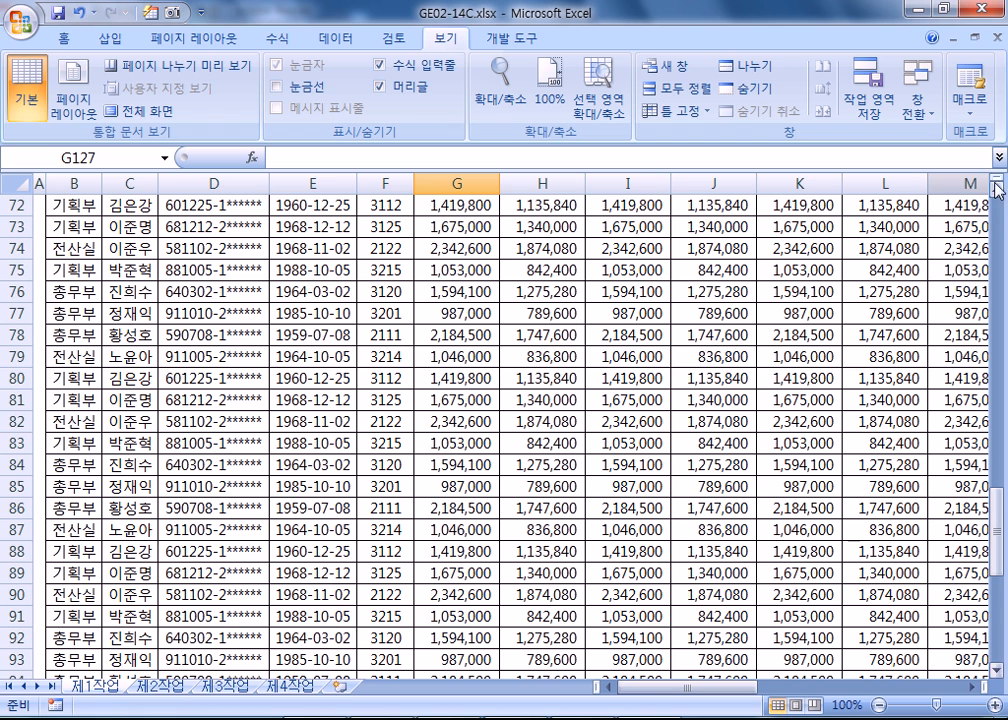
pyautogui.moveTo(996, 178); pyautogui.dragTo(392, 381)
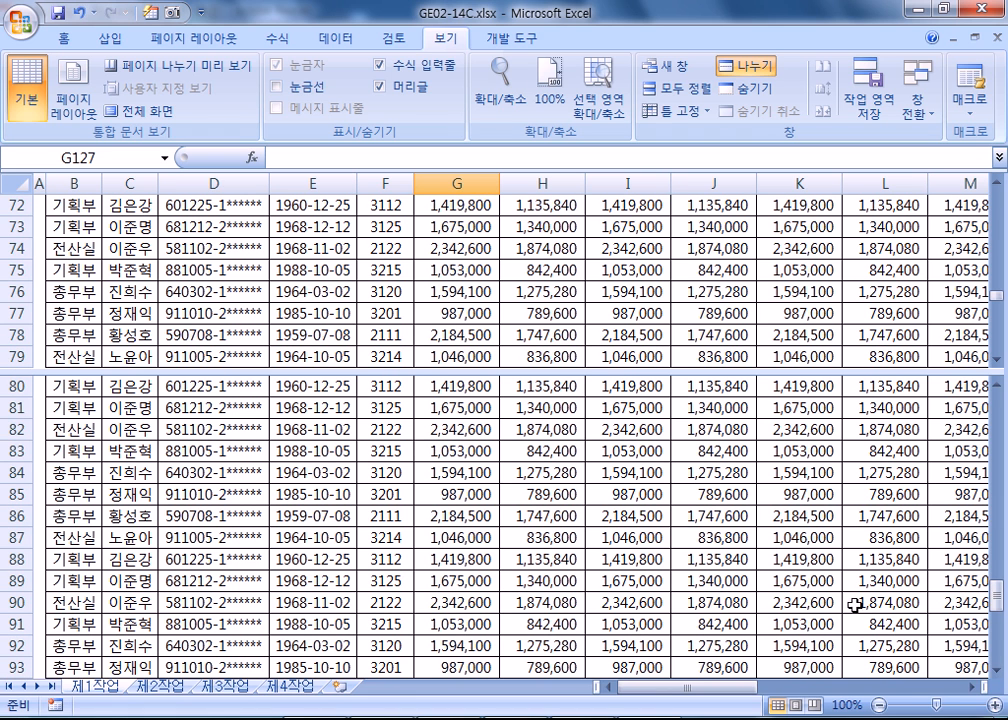
# - Add a vertical split between columns H and I, shift it left, then remove it
pyautogui.moveTo(985, 687); pyautogui.dragTo(563, 421)
pyautogui.moveTo(591, 360); pyautogui.dragTo(455, 418)
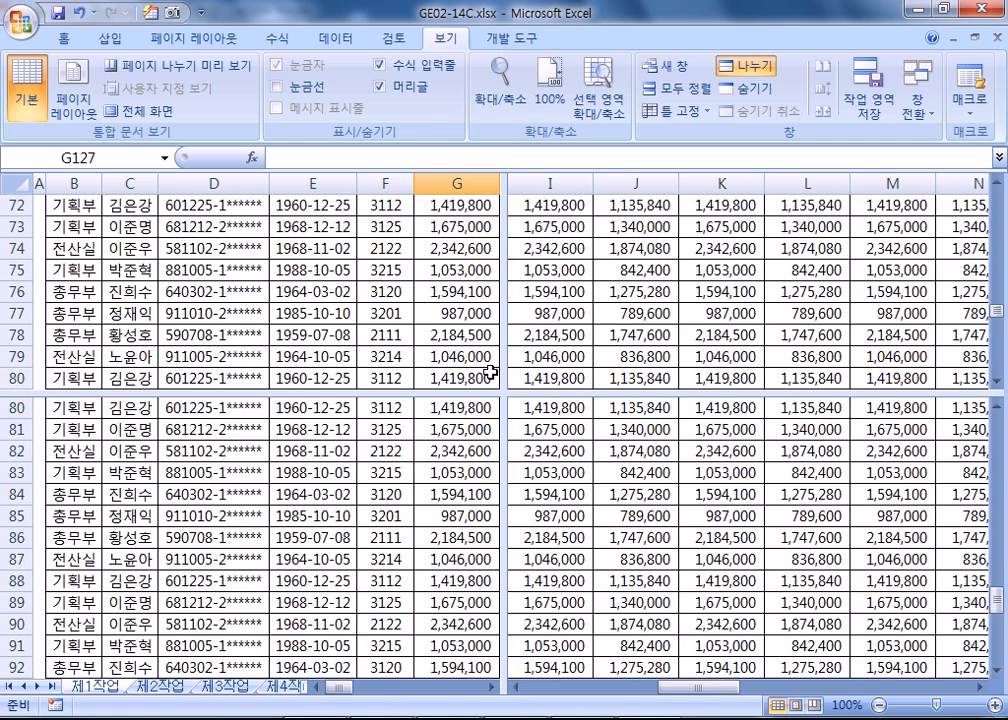
pyautogui.moveTo(504, 361); pyautogui.dragTo(40, 358)
pyautogui.scroll(16, 580, 382)
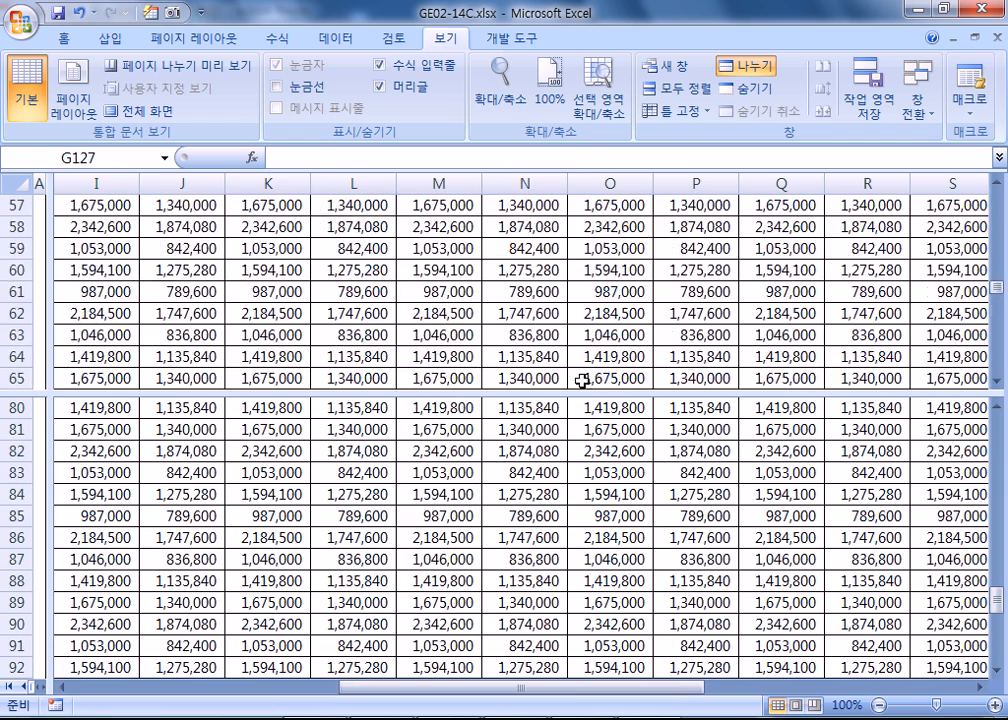
# - Browse cells in the top and bottom panes, from row 4 down to row 112
pyautogui.scroll(8, 591, 379)
pyautogui.click(524, 313)
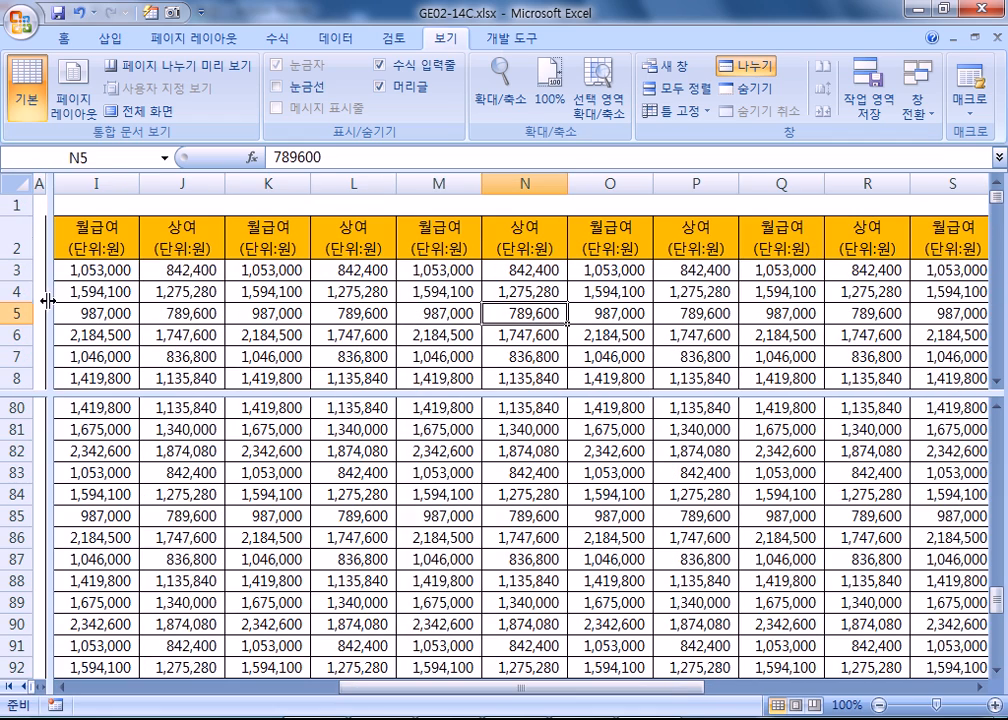
pyautogui.click(15, 291)
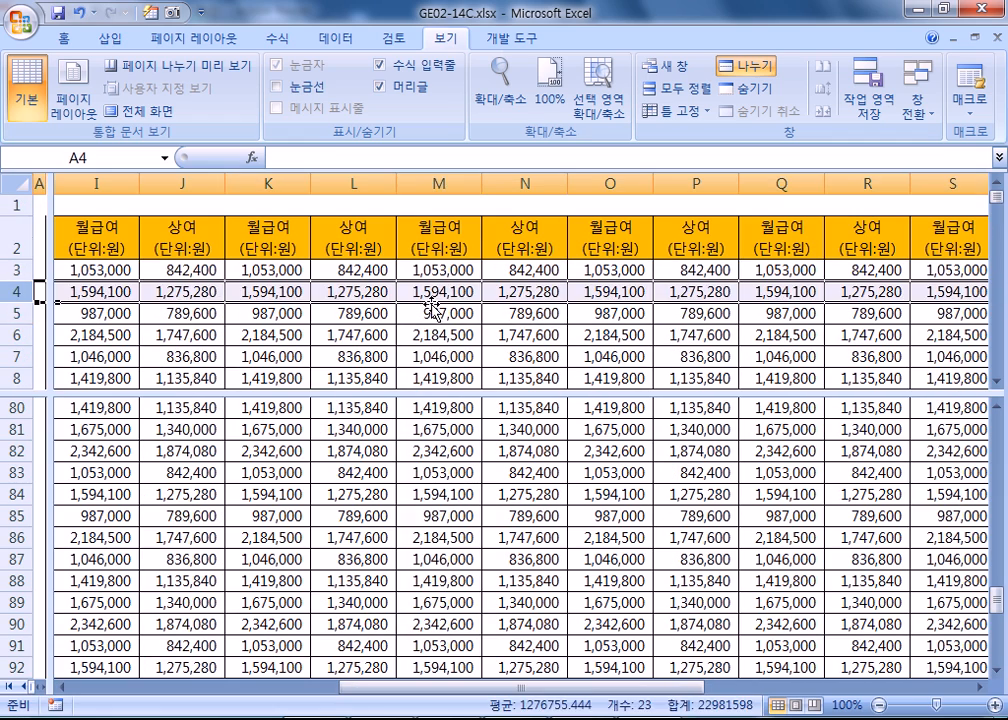
pyautogui.click(290, 558)
pyautogui.scroll(-15, 305, 530)
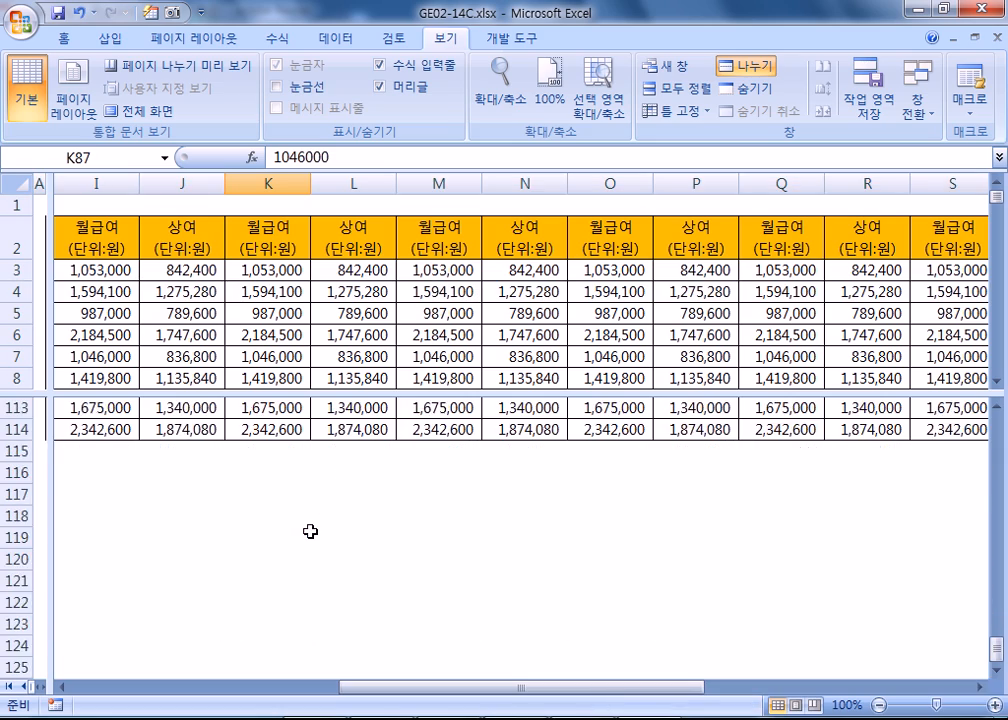
pyautogui.scroll(6, 308, 535)
pyautogui.click(16, 516)
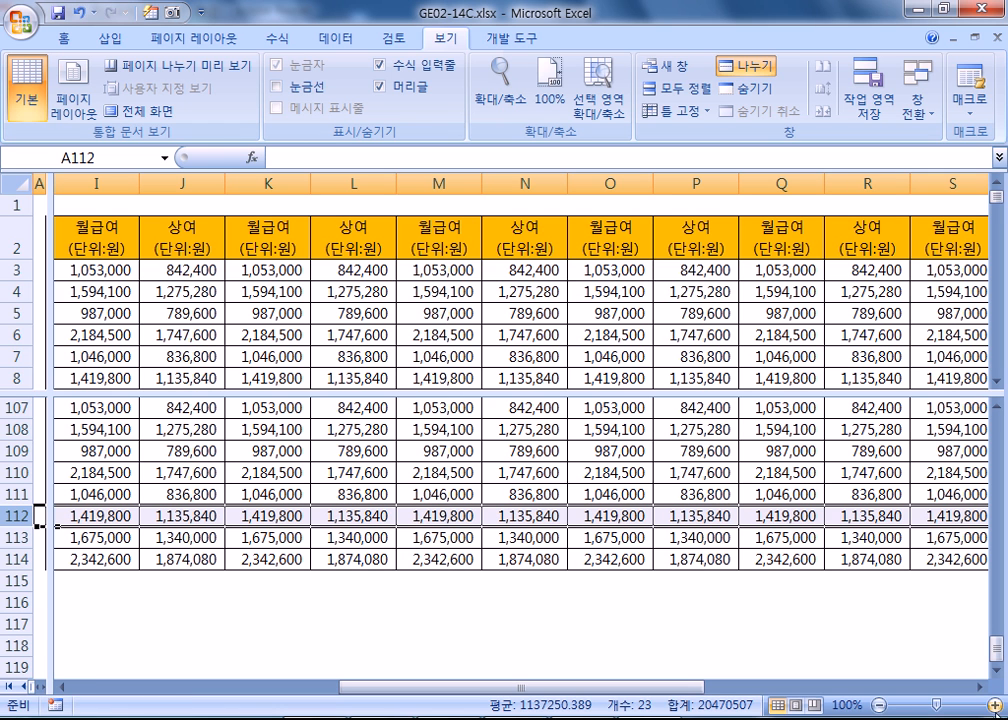
pyautogui.click(856, 296)
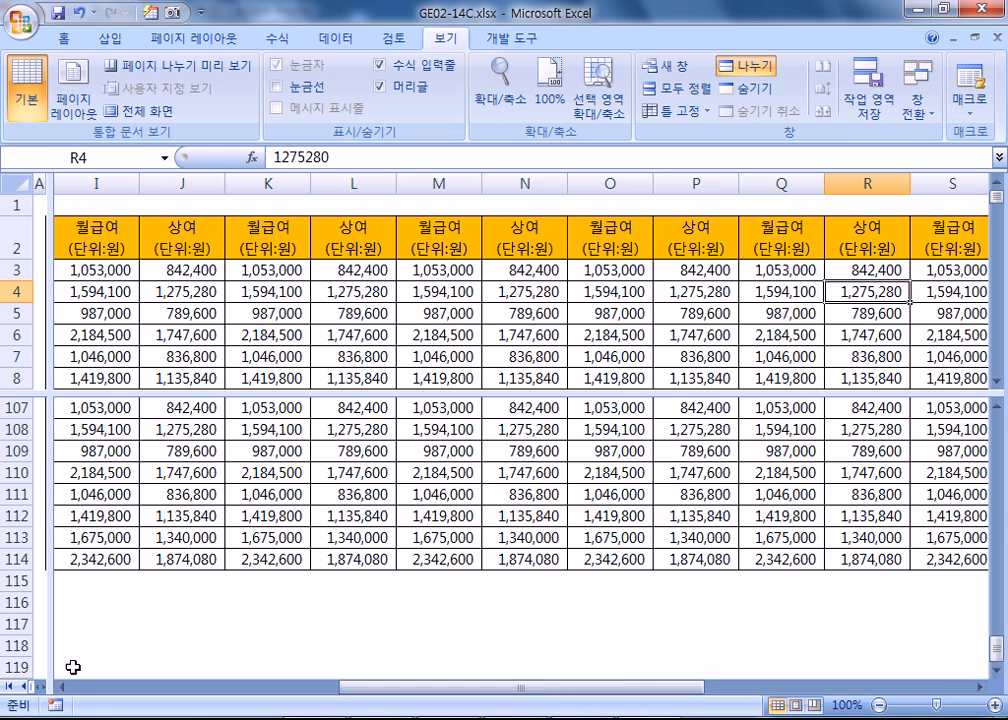
# - Restore a vertical split just after column G and remove the horizontal split
pyautogui.moveTo(46, 540); pyautogui.dragTo(391, 668)
pyautogui.moveTo(416, 473); pyautogui.dragTo(588, 440)
pyautogui.moveTo(554, 392); pyautogui.dragTo(558, 699)
pyautogui.moveTo(511, 394); pyautogui.dragTo(533, 178)
pyautogui.moveTo(589, 388); pyautogui.dragTo(462, 394)
# - Move along row 5 across both panes out to cell AA5
pyautogui.click(300, 400)
pyautogui.press('Home')
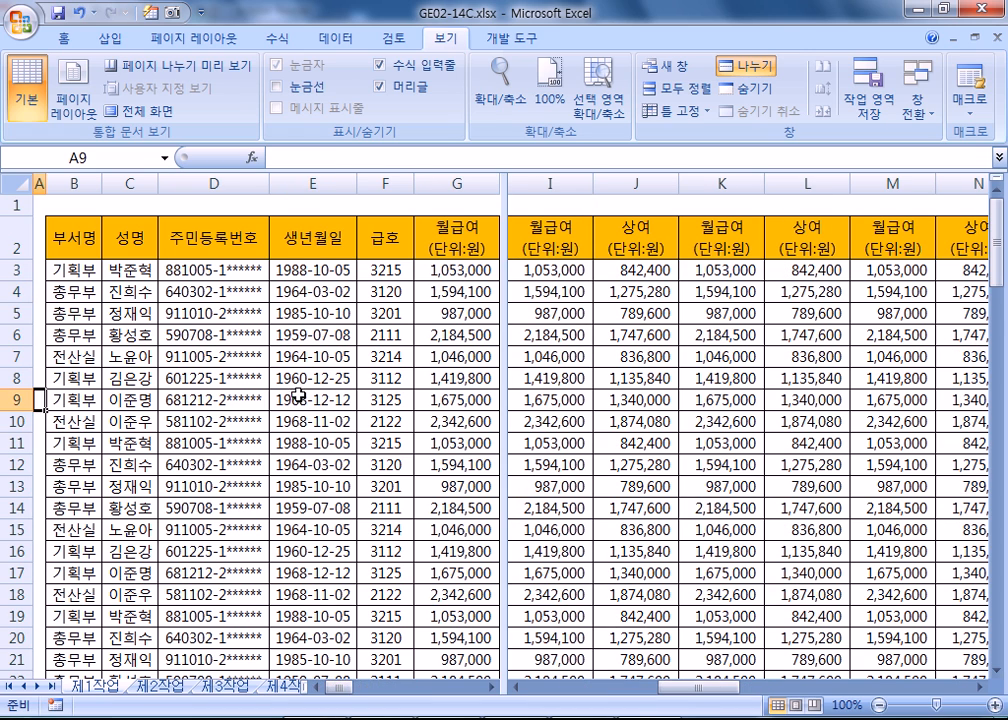
pyautogui.scroll(-3, 135, 330)
pyautogui.scroll(3, 135, 320)
pyautogui.click(299, 315)
pyautogui.click(617, 320)
pyautogui.press('Right')
pyautogui.press('Right')
pyautogui.press('Right')
pyautogui.press('Right')
pyautogui.press('Right')
pyautogui.press('Right')
pyautogui.press('Right')
pyautogui.press('Right')
pyautogui.press('Right')
pyautogui.press('Right')
pyautogui.press('Right')
pyautogui.press('Right')
pyautogui.press('Right')
pyautogui.press('Right')
pyautogui.press('Right')
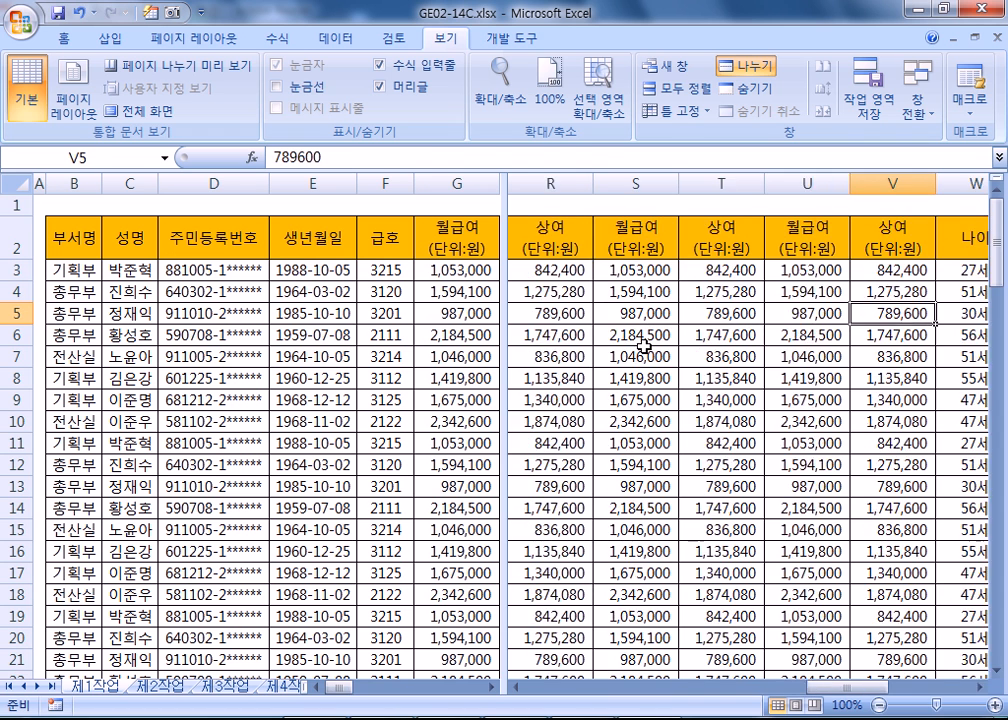
pyautogui.press('Right')
pyautogui.press('Right')
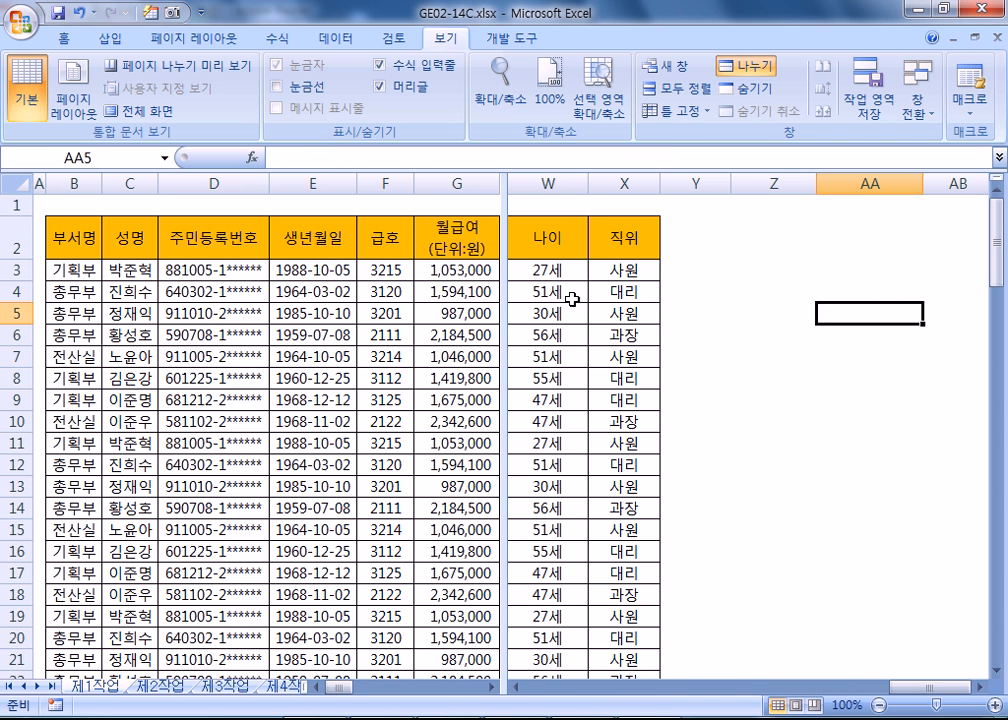
# - Select columns B–E, step along row 6, then turn off the window split
pyautogui.moveTo(73, 183); pyautogui.dragTo(330, 183)
pyautogui.click(667, 327)
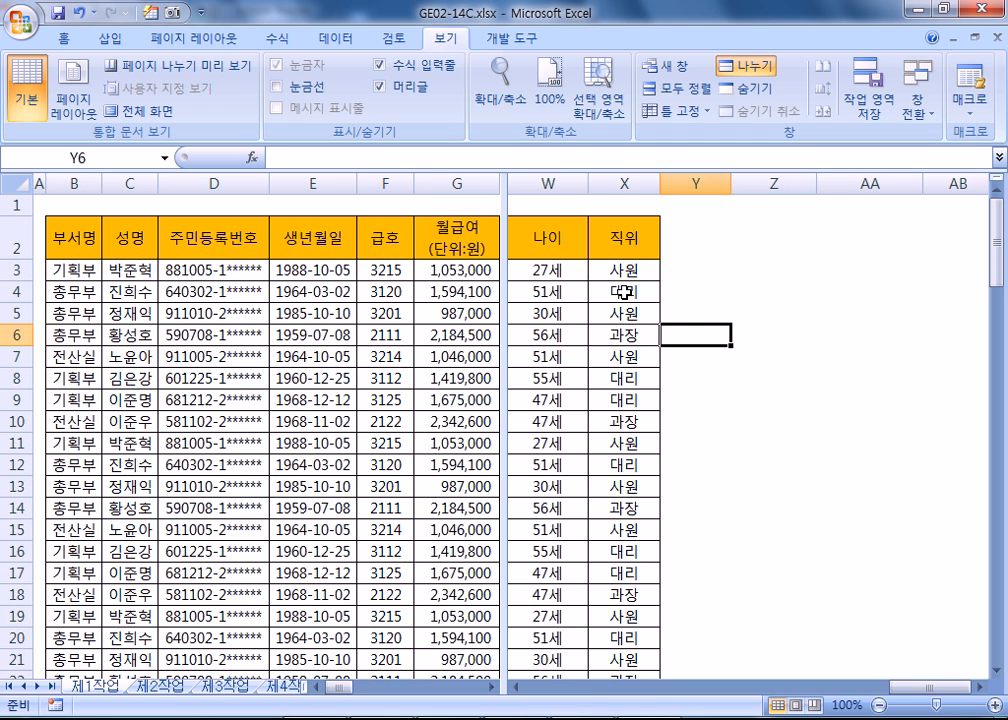
pyautogui.press('Left')
pyautogui.press('Left')
pyautogui.press('Left')
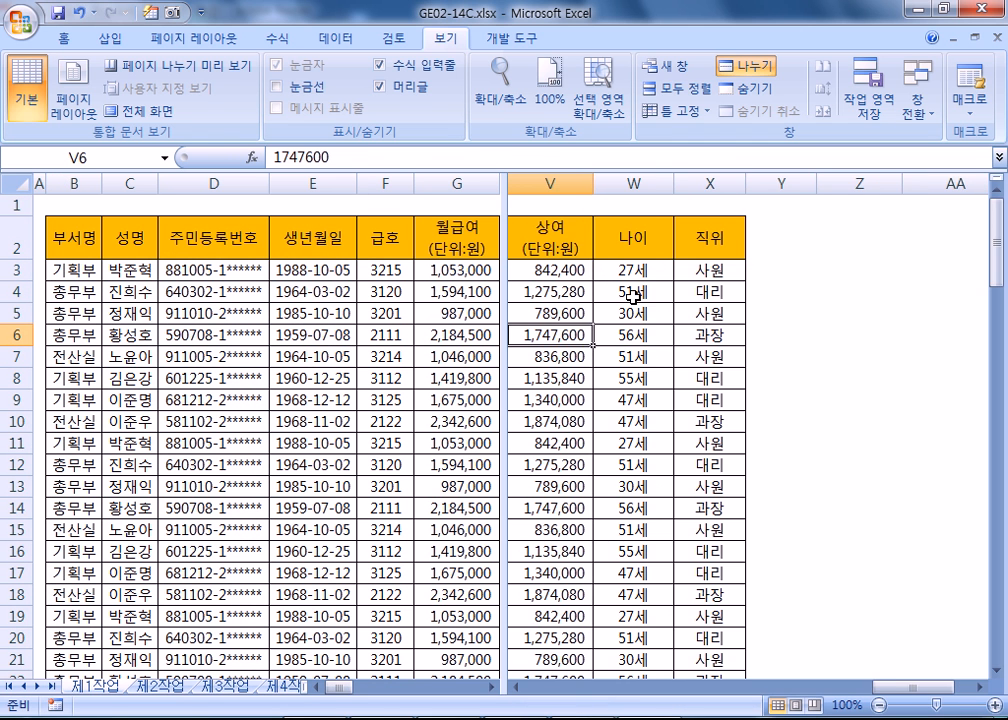
pyautogui.press('Right')
pyautogui.press('Right')
pyautogui.press('Left')
pyautogui.press('Left')
pyautogui.click(747, 70)
pyautogui.click(480, 421)
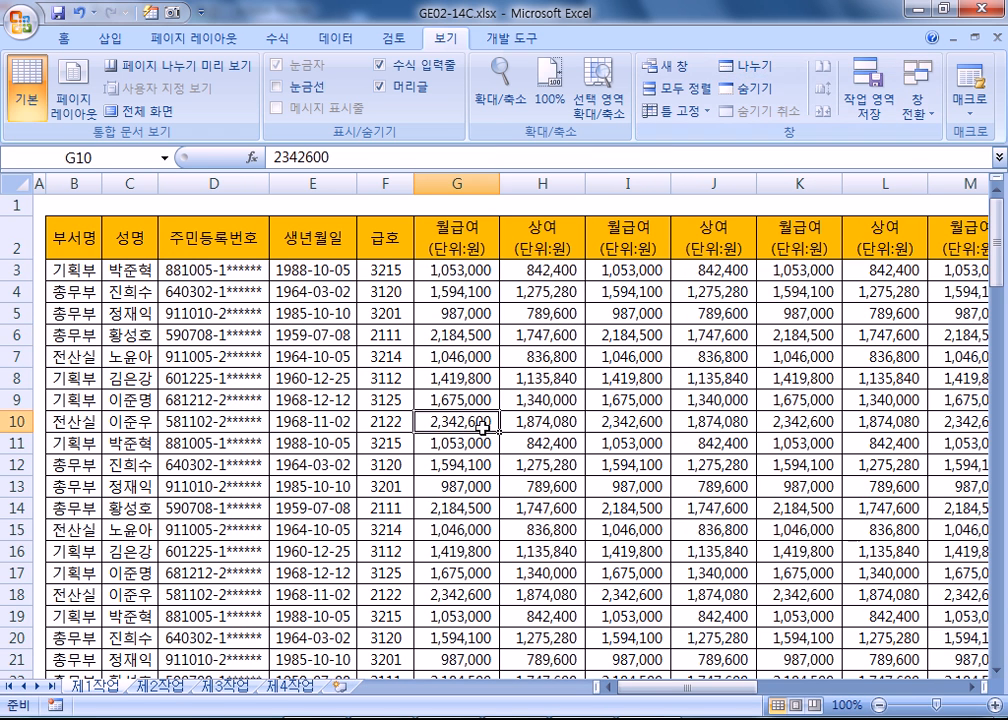
pyautogui.click(747, 67)
pyautogui.moveTo(418, 415); pyautogui.dragTo(503, 457)
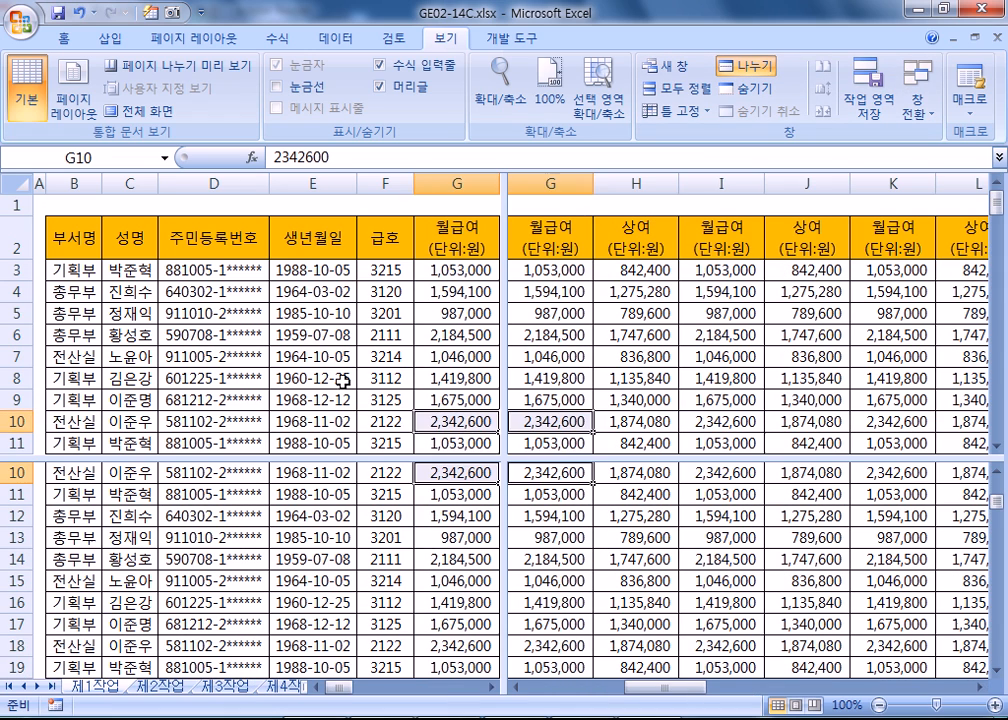
pyautogui.click(205, 291)
pyautogui.moveTo(498, 313); pyautogui.dragTo(928, 335)
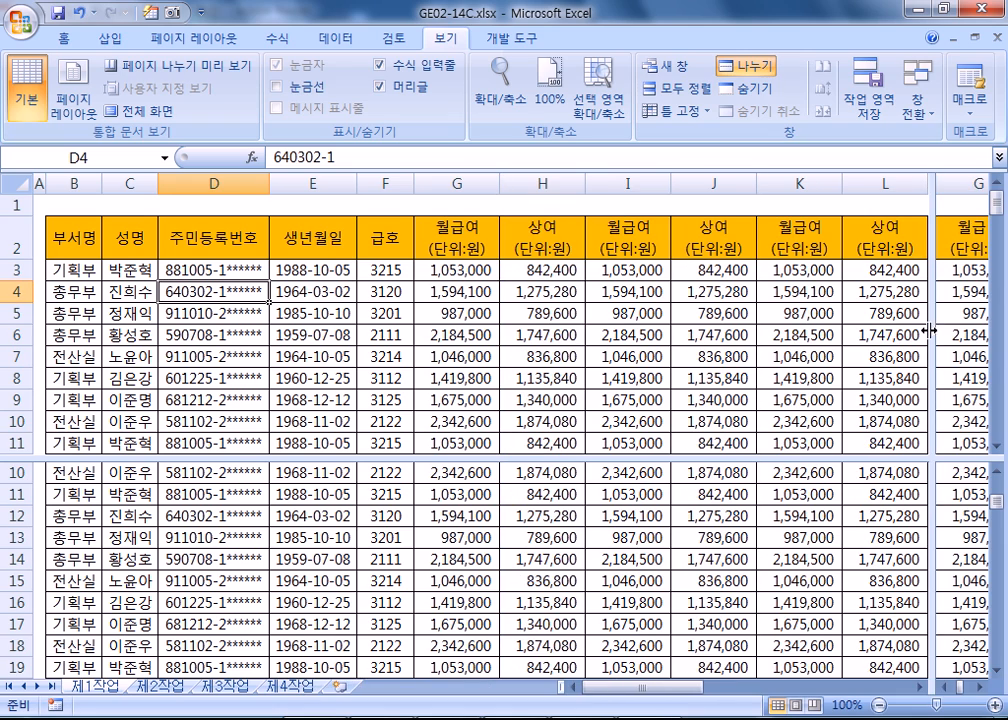
pyautogui.click(748, 66)
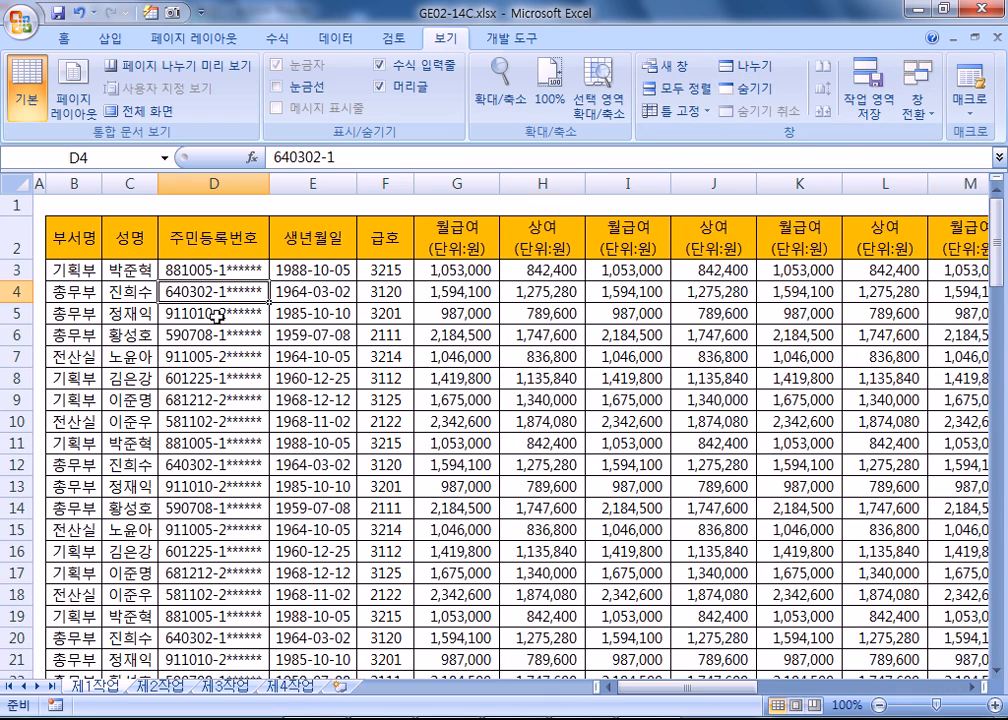
pyautogui.scroll(-3, 255, 350)
pyautogui.scroll(2, 259, 353)
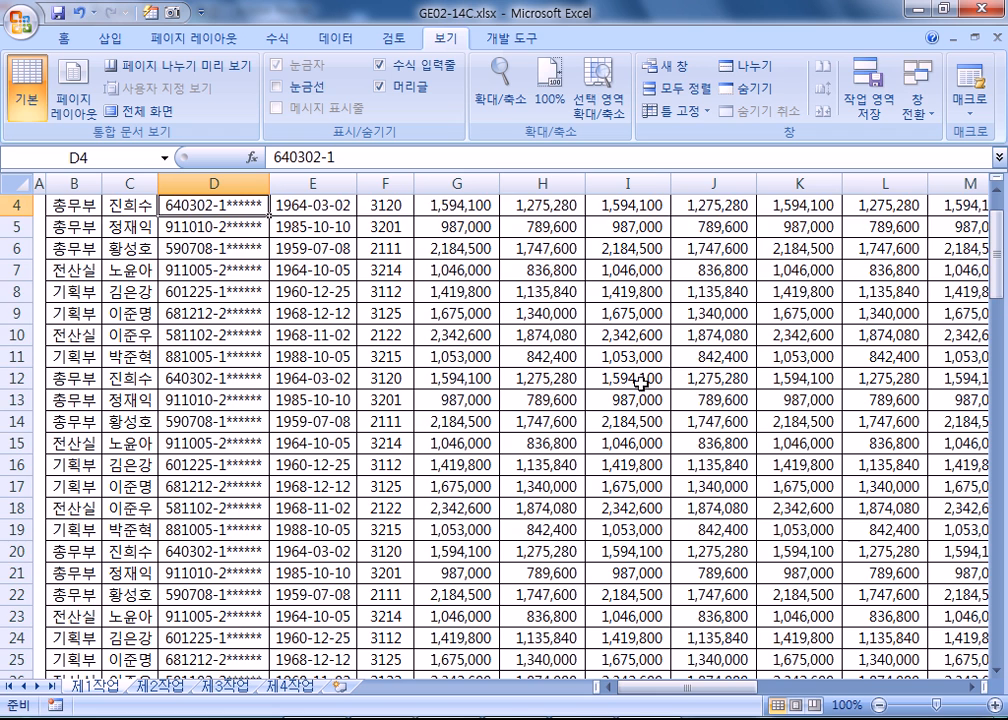
pyautogui.scroll(1, 497, 432)
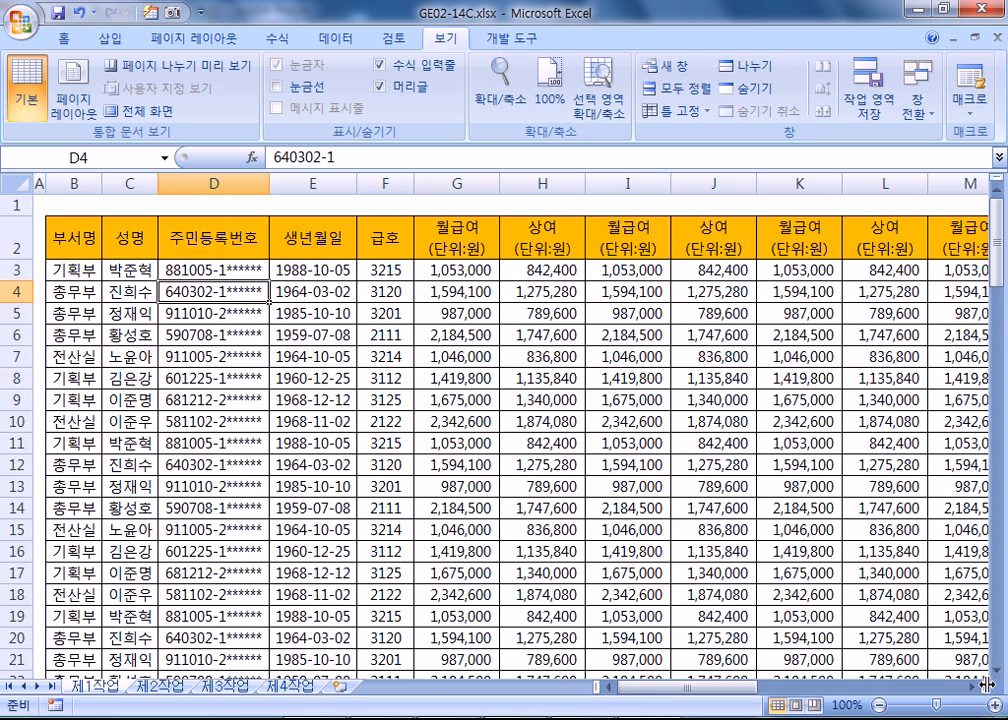
pyautogui.click(742, 66)
pyautogui.moveTo(153, 281); pyautogui.dragTo(503, 413)
pyautogui.click(392, 292)
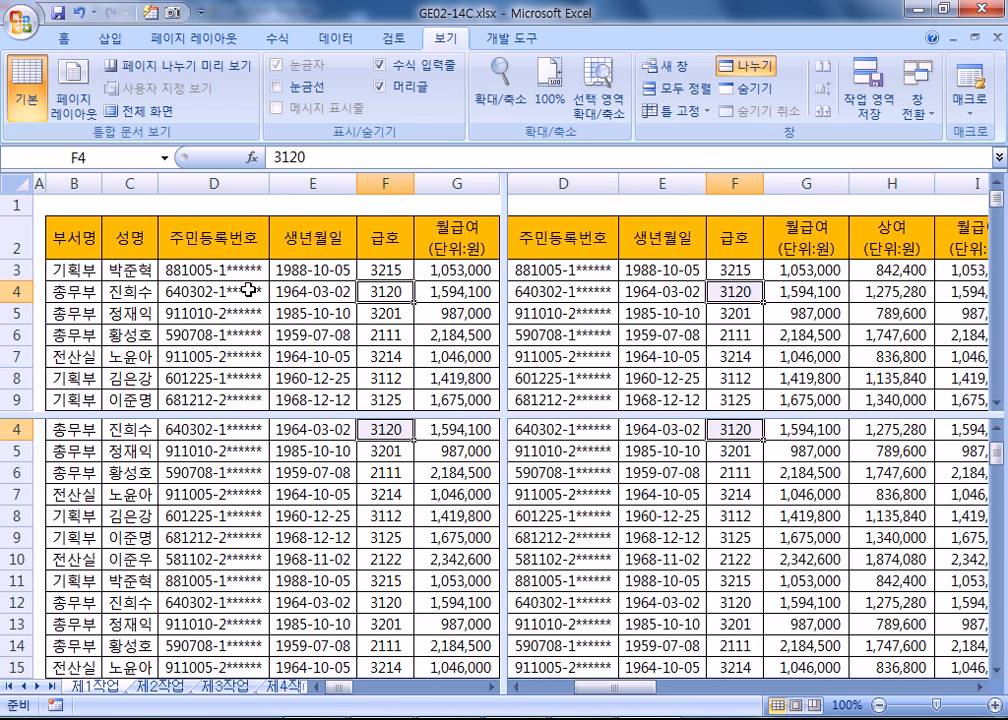
pyautogui.click(74, 266)
pyautogui.click(106, 180)
pyautogui.moveTo(107, 178); pyautogui.dragTo(117, 182)
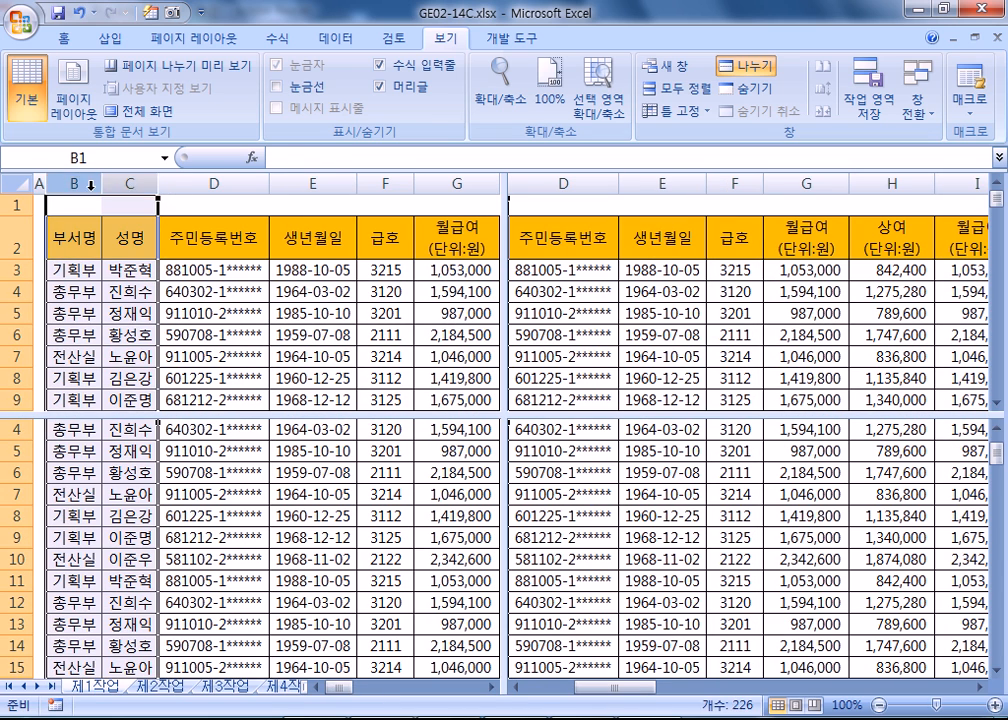
pyautogui.click(80, 272)
pyautogui.click(655, 290)
pyautogui.click(718, 296)
pyautogui.press('Right')
pyautogui.press('Right')
pyautogui.press('Right')
pyautogui.press('Right')
pyautogui.press('Right')
pyautogui.press('Right')
pyautogui.press('Right')
pyautogui.press('Right')
pyautogui.press('Right')
pyautogui.press('Right')
pyautogui.press('Right')
pyautogui.press('Right')
pyautogui.press('Right')
pyautogui.press('Right')
pyautogui.press('Right')
pyautogui.press('Right')
pyautogui.press('Right')
pyautogui.press('Right')
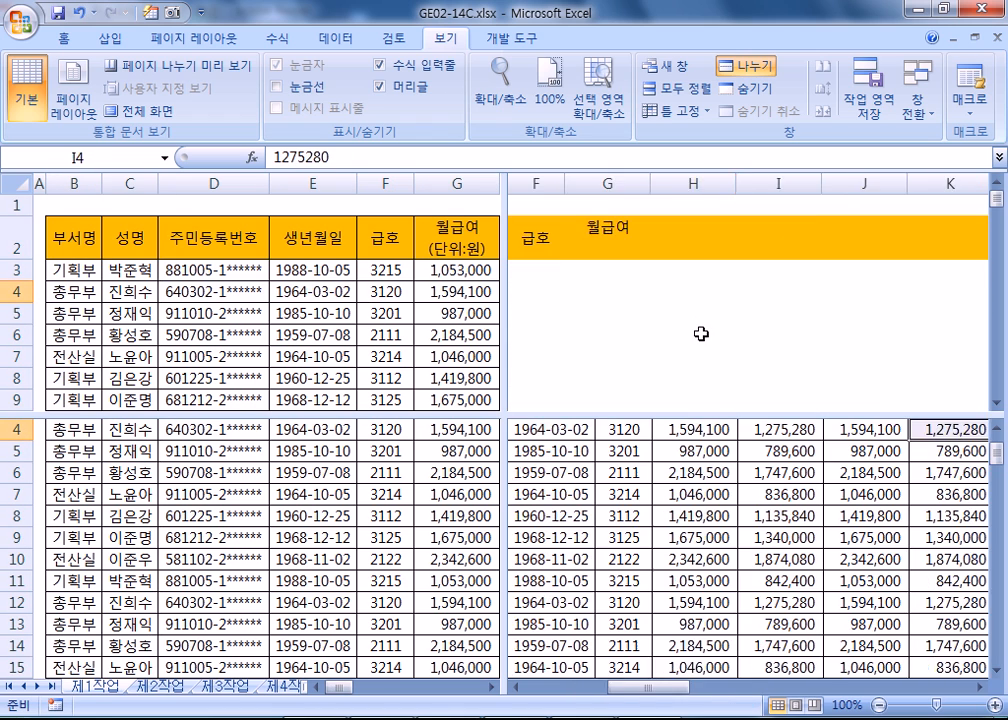
pyautogui.press('Right')
pyautogui.press('Right')
pyautogui.press('Right')
pyautogui.press('Right')
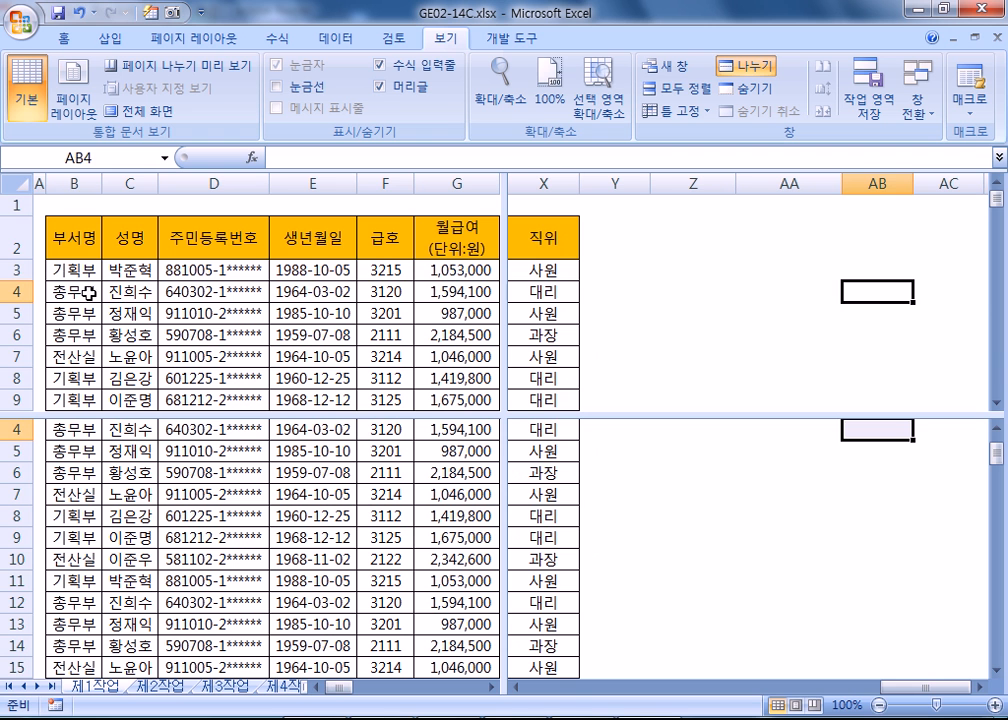
pyautogui.click(80, 494)
pyautogui.scroll(-20, 128, 500)
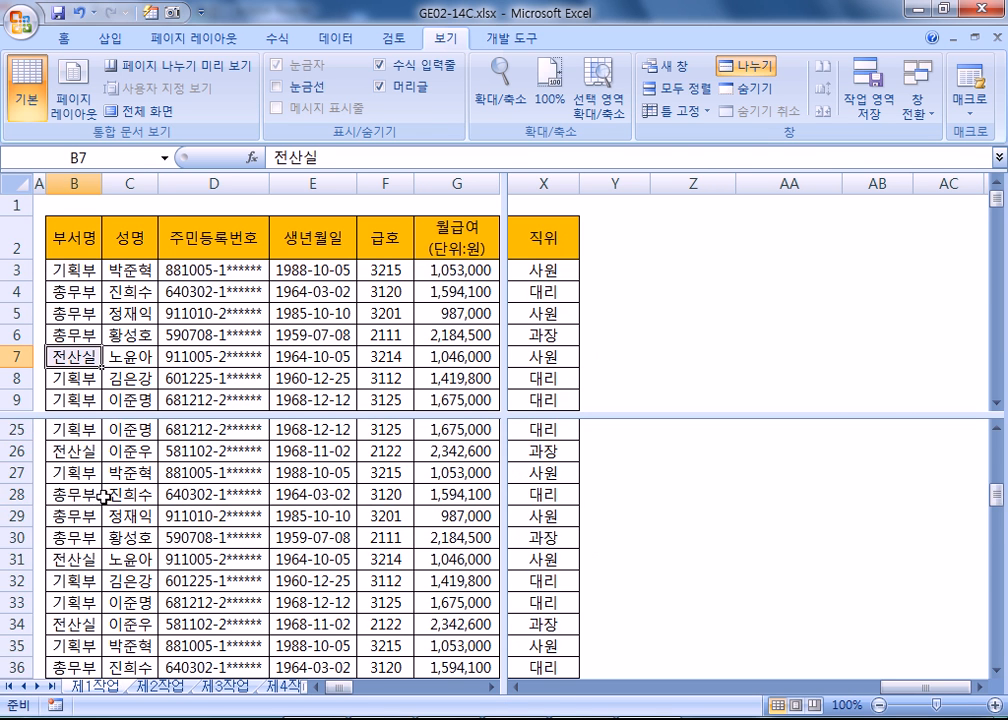
pyautogui.scroll(-19, 128, 494)
pyautogui.scroll(6, 157, 500)
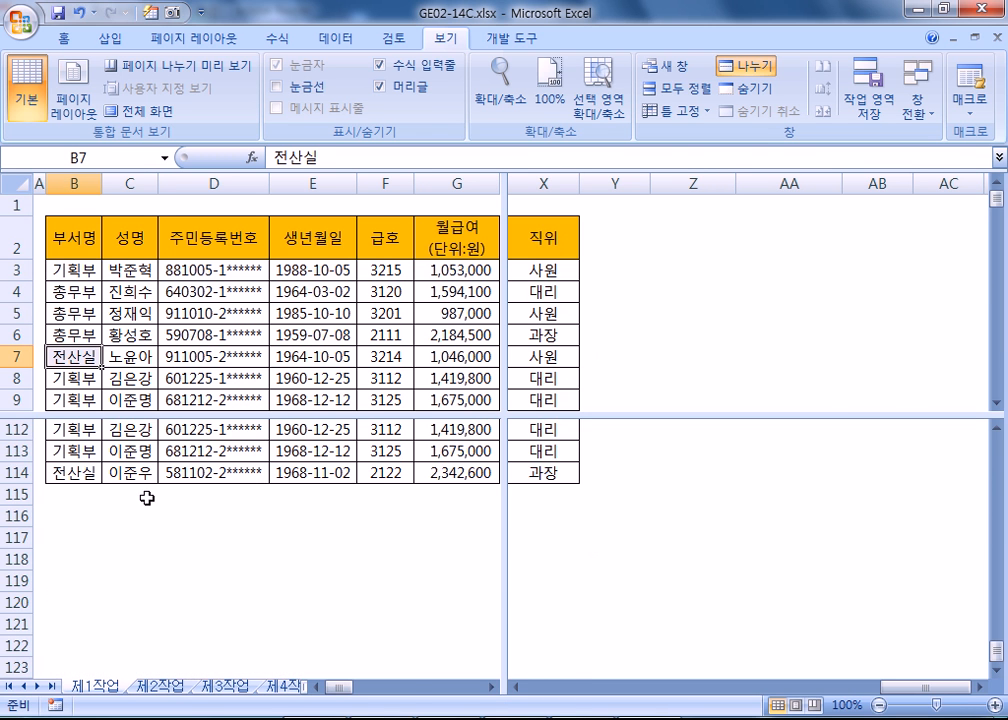
pyautogui.click(112, 494)
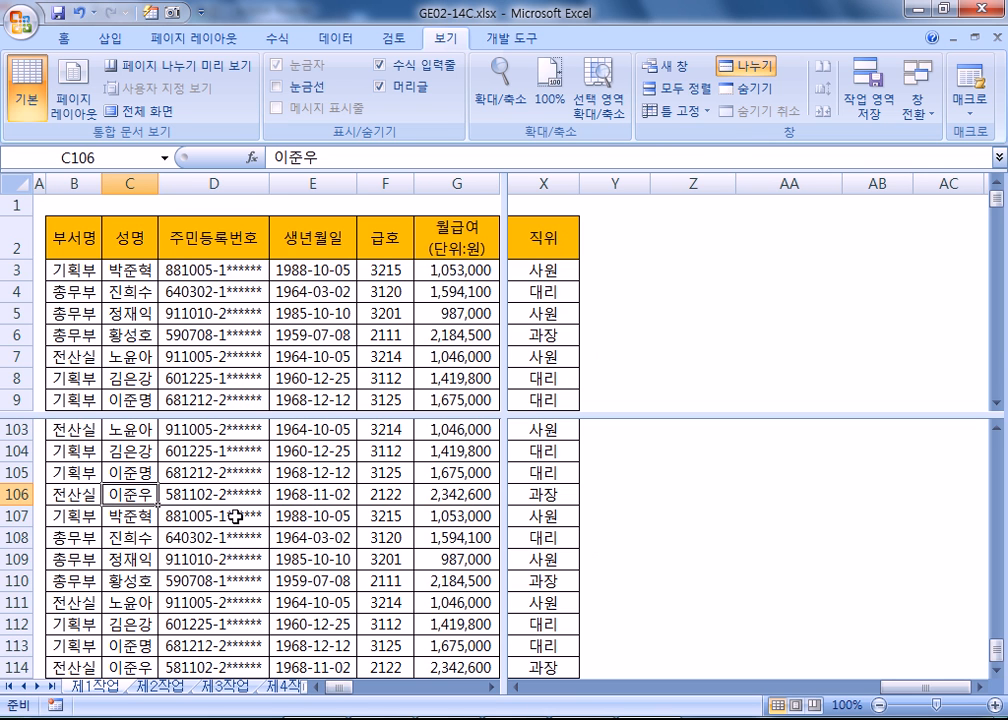
pyautogui.click(740, 68)
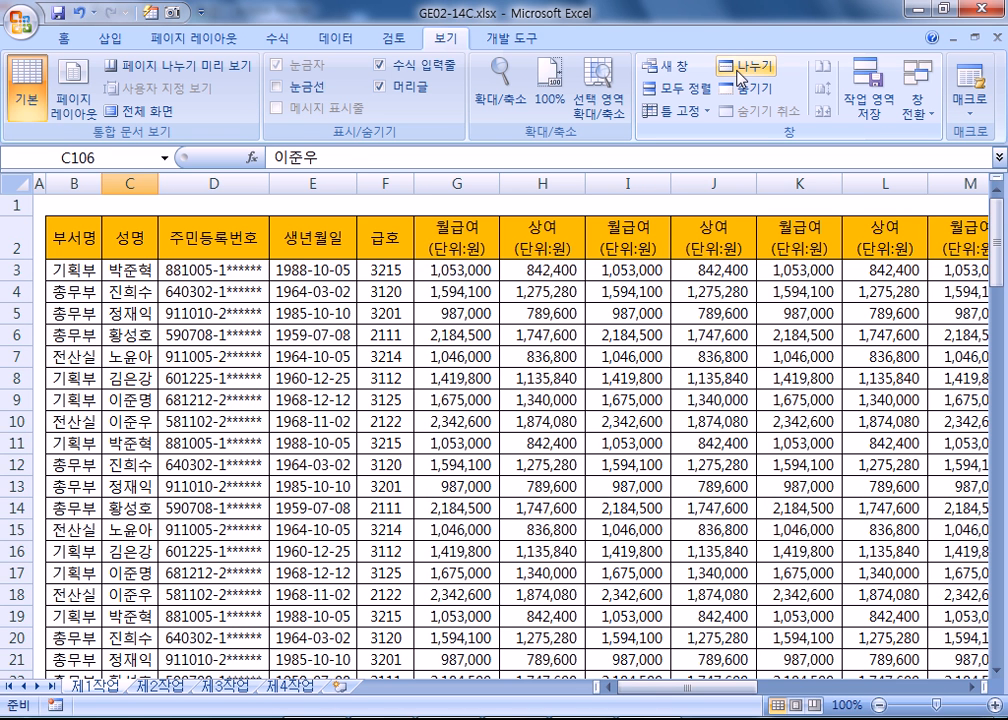
pyautogui.hotkey('alt', 'Tab')
pyautogui.scroll(-1, 438, 448)
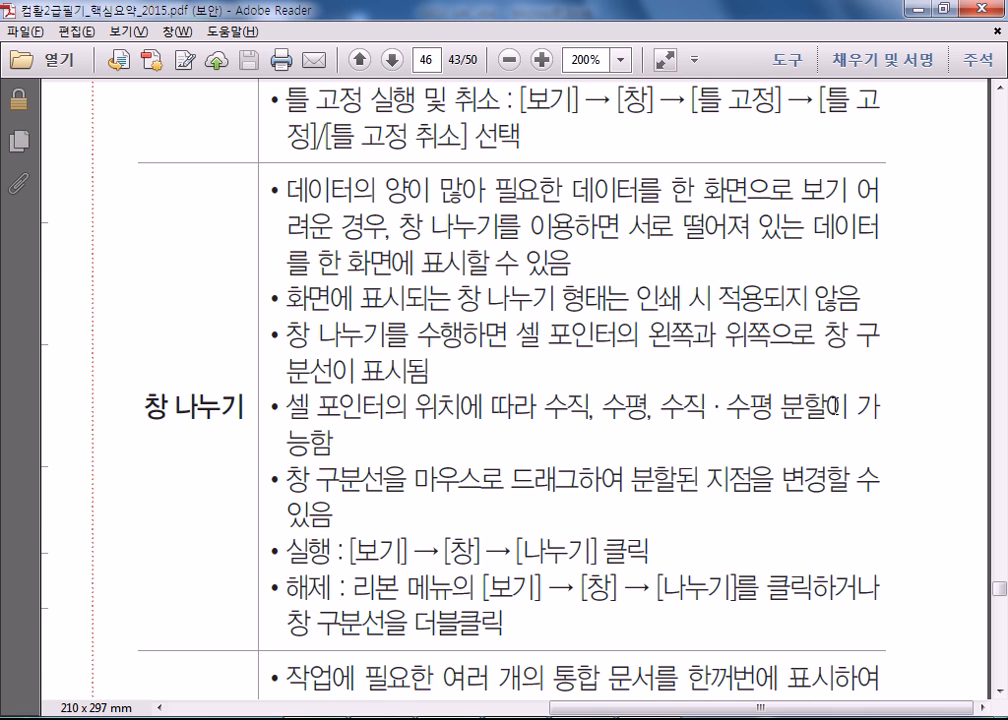
pyautogui.scroll(-3, 625, 422)
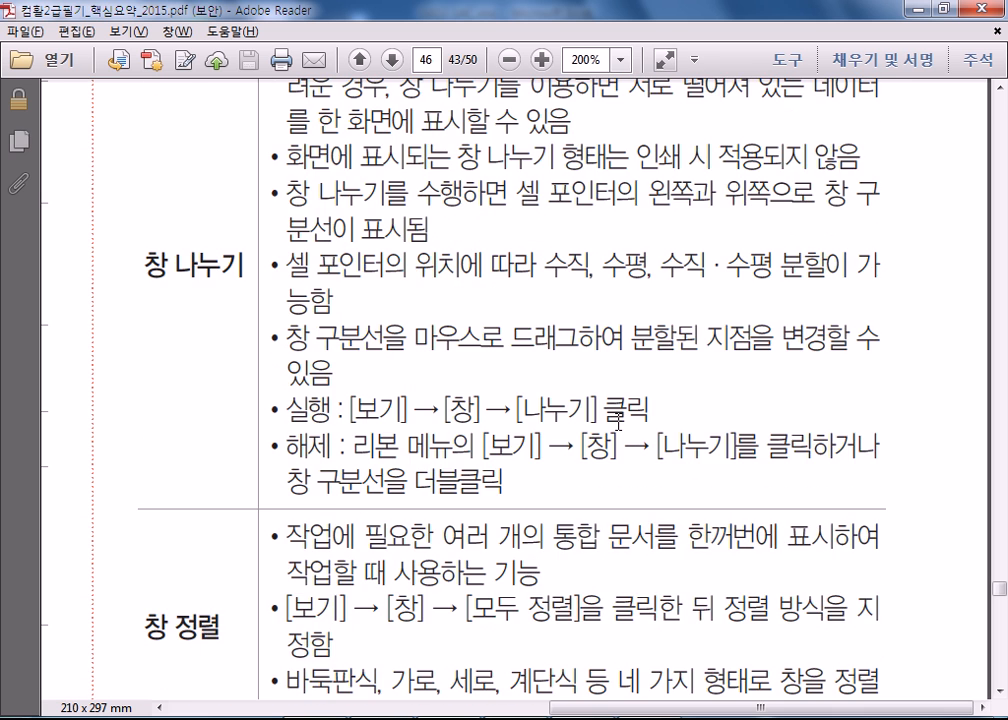
pyautogui.scroll(-4, 619, 421)
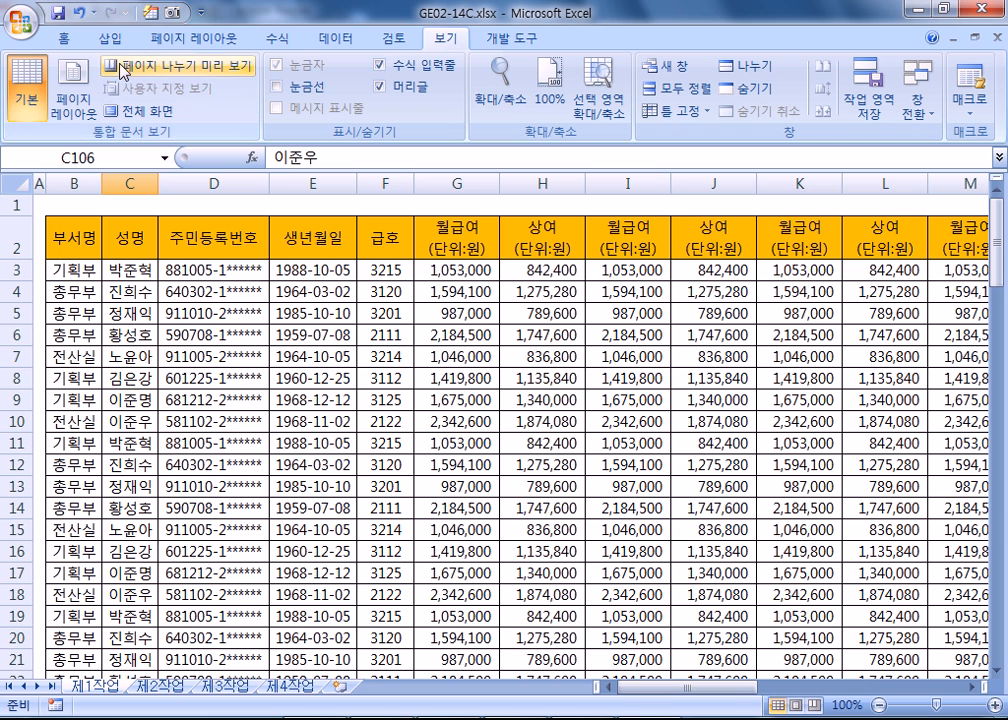
# - Open 섹션09문제.xlsm from Recent Documents after dismissing a missing-file error
pyautogui.click(22, 20)
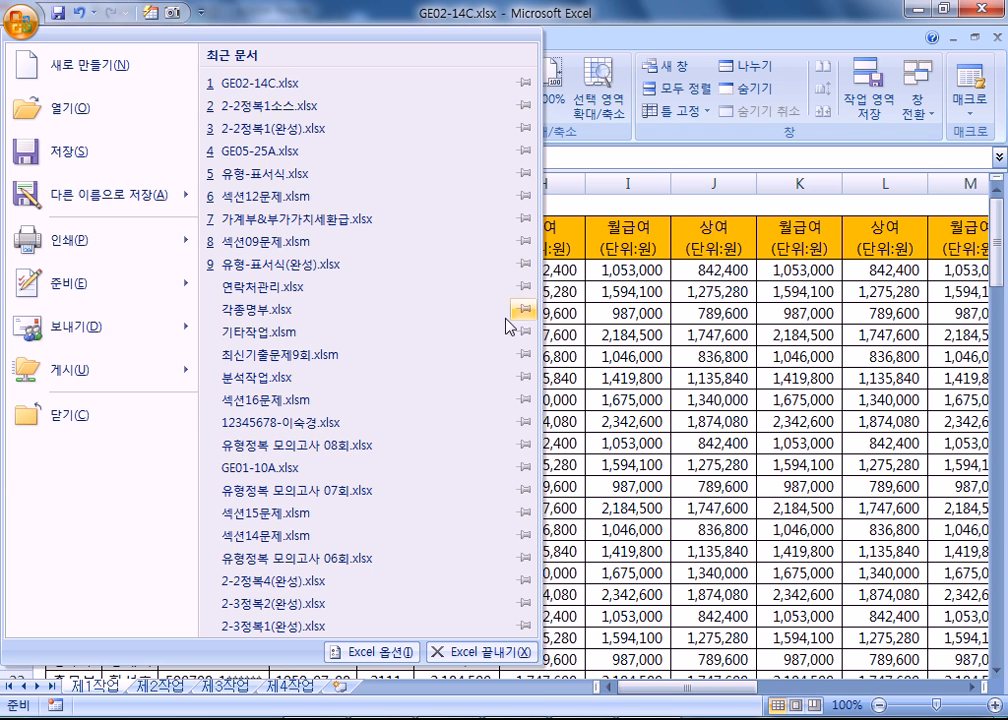
pyautogui.click(280, 423)
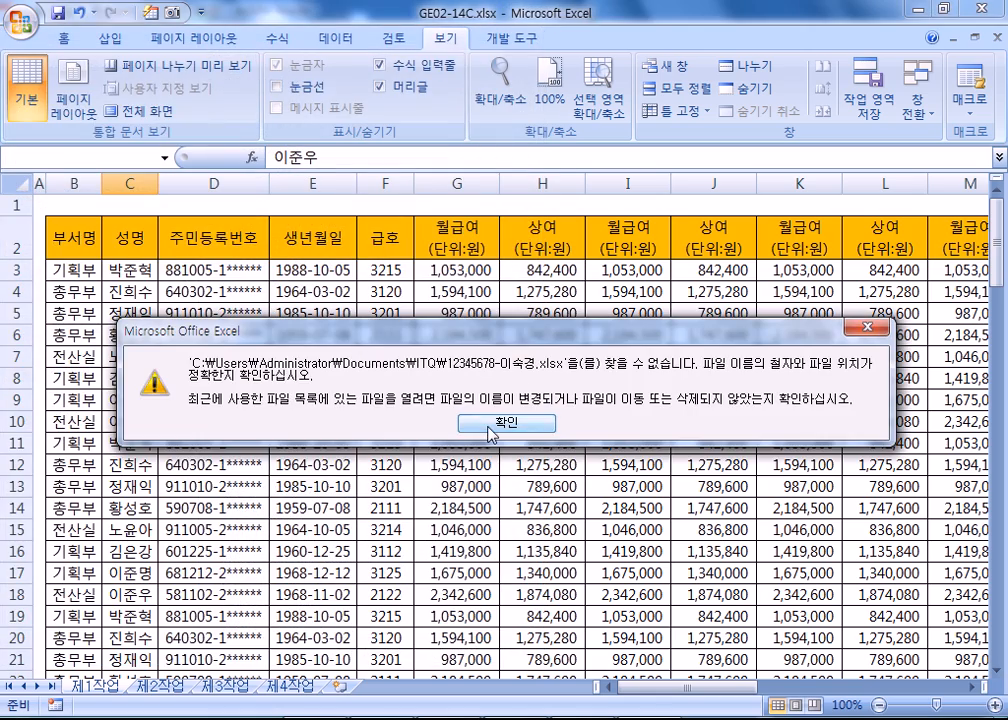
pyautogui.click(490, 424)
pyautogui.click(22, 20)
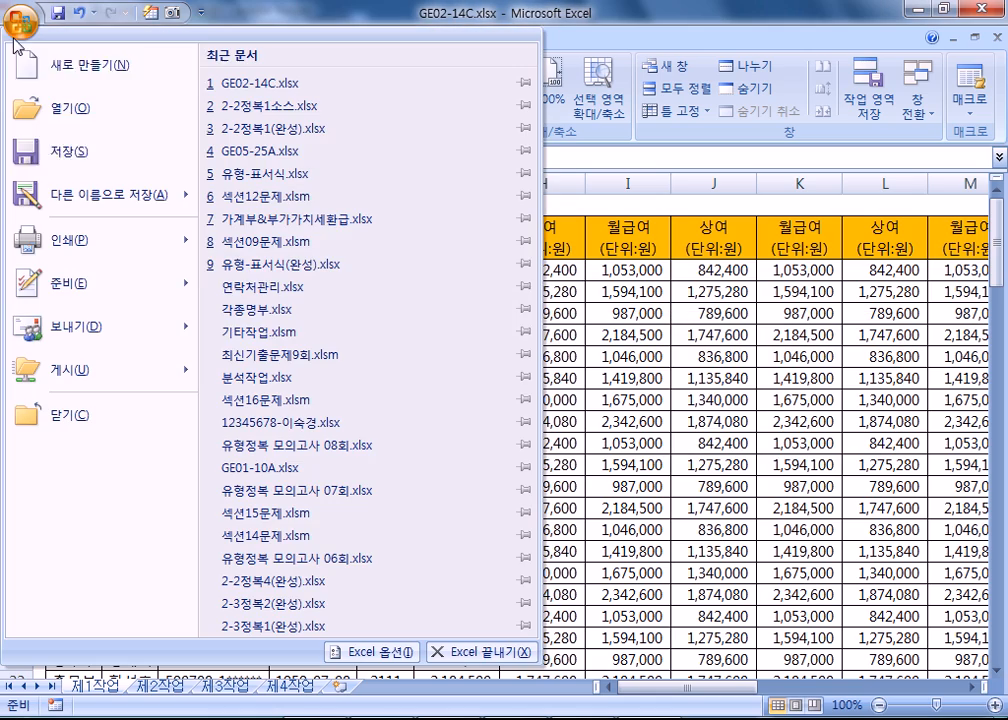
pyautogui.click(268, 243)
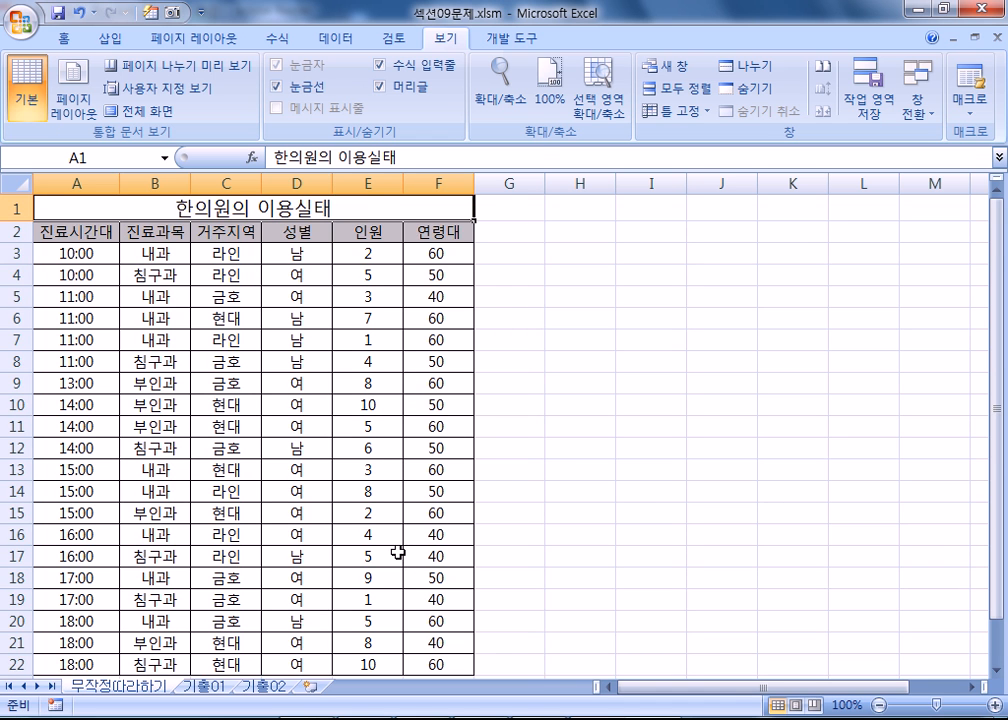
pyautogui.scroll(-1, 398, 553)
# - Open 섹션15문제.xlsm and 섹션14문제.xlsm, then bring up the Arrange All options
pyautogui.click(22, 20)
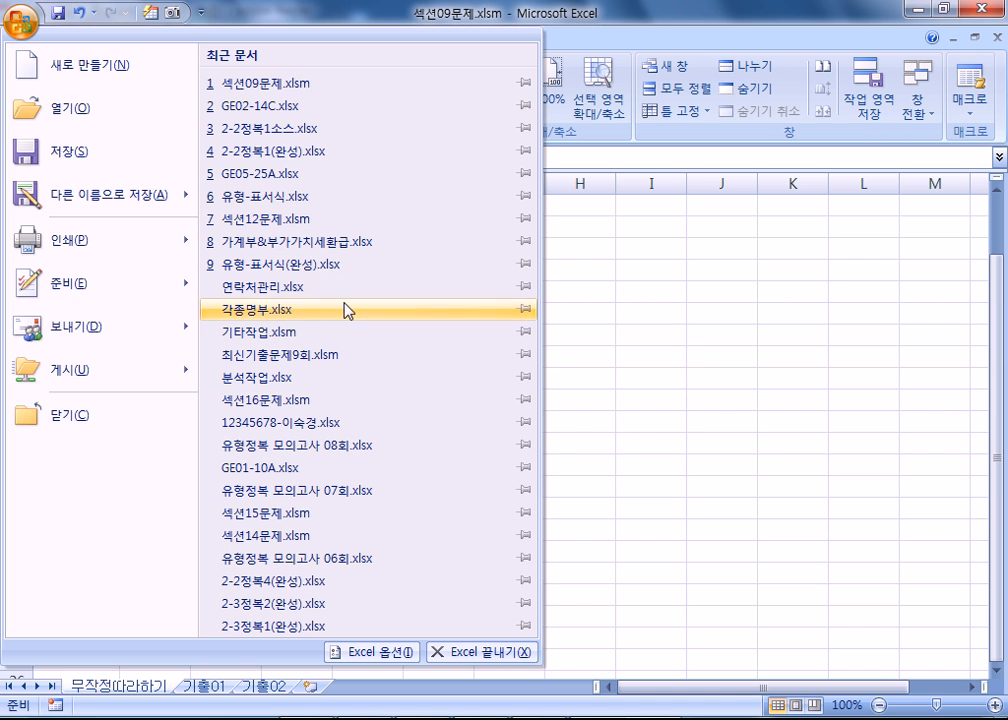
pyautogui.click(283, 514)
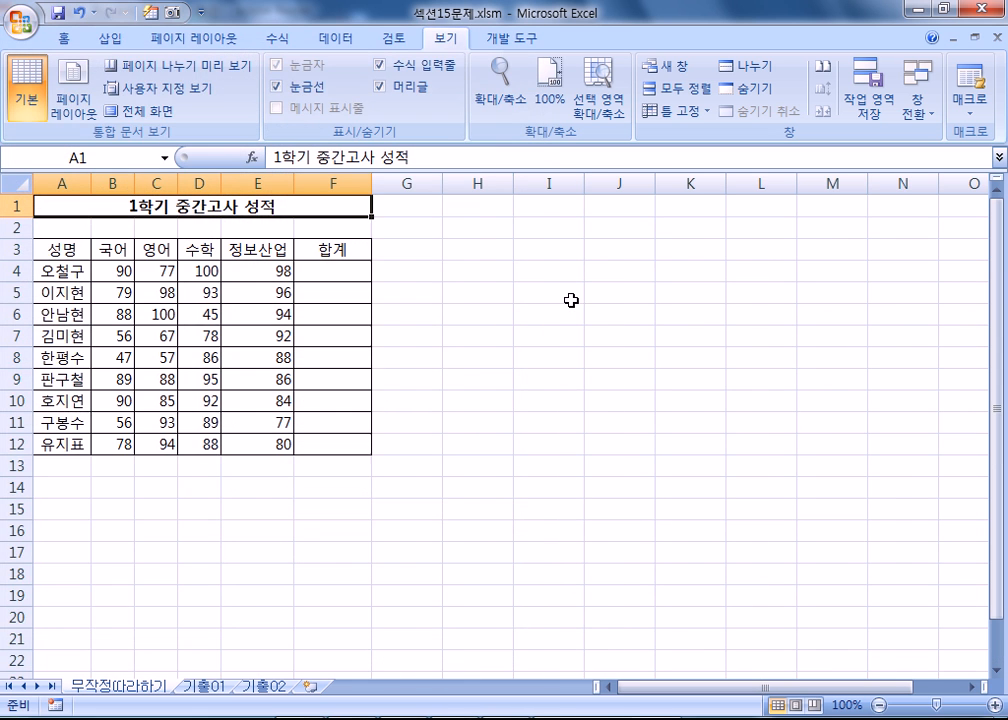
pyautogui.click(22, 20)
pyautogui.click(263, 536)
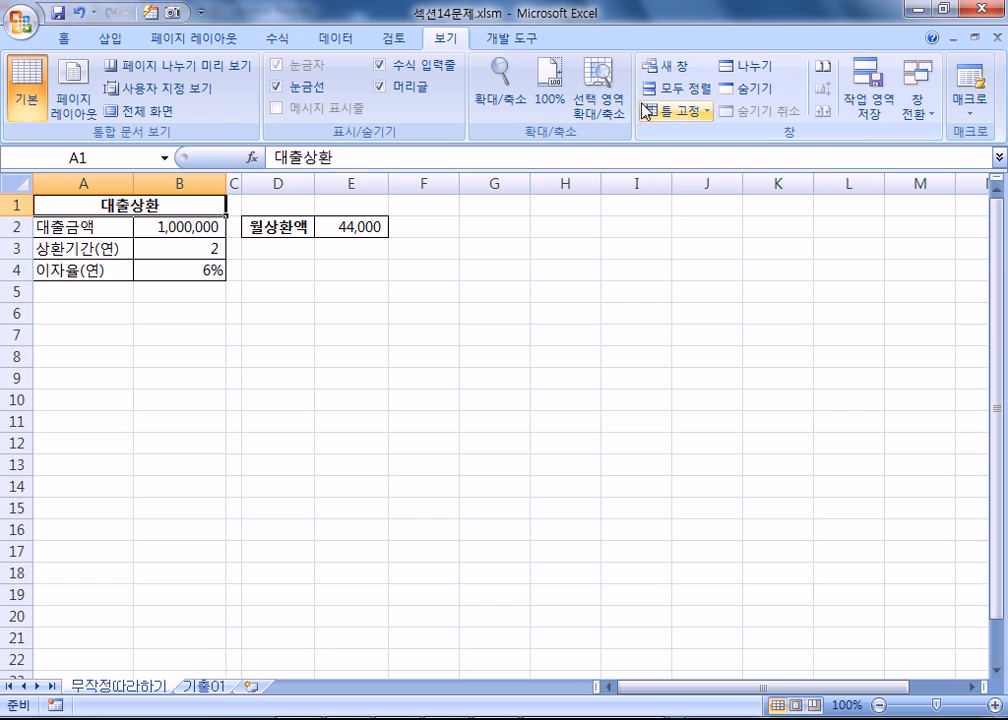
pyautogui.click(687, 92)
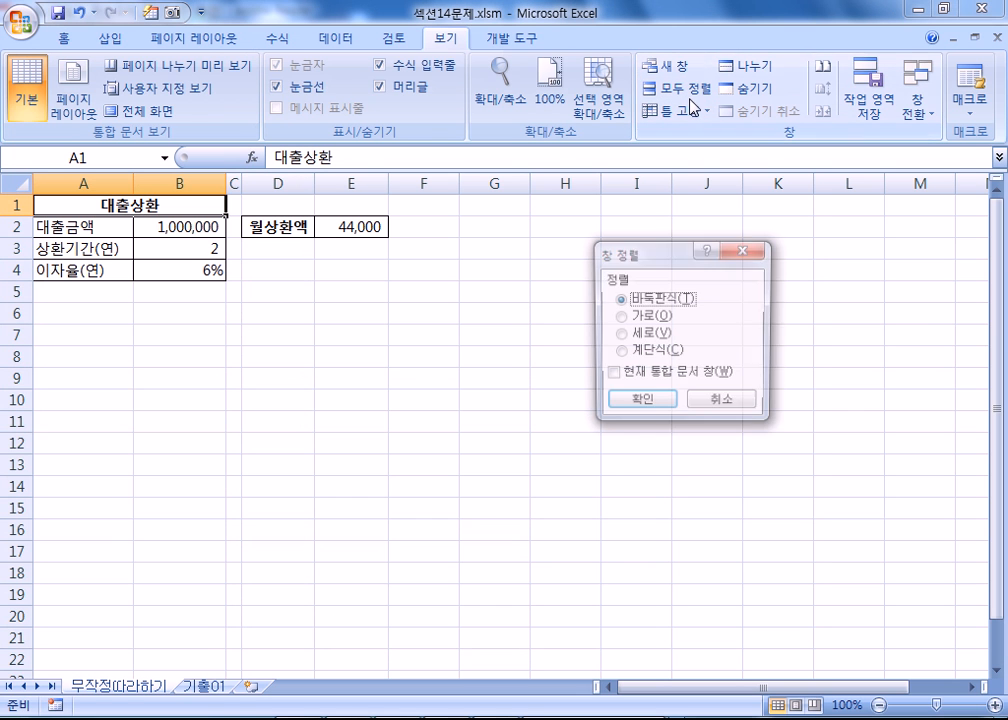
# - Arrange the open workbooks horizontally, then vertically, tiled, and finally cascaded
pyautogui.click(645, 318)
pyautogui.click(640, 403)
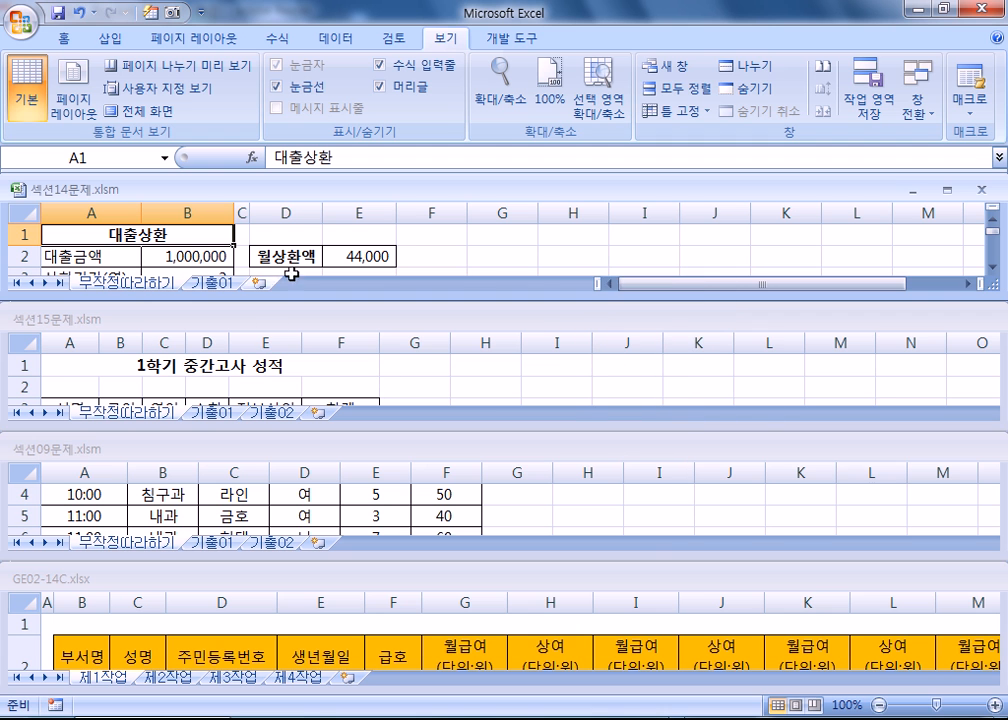
pyautogui.click(666, 92)
pyautogui.click(621, 334)
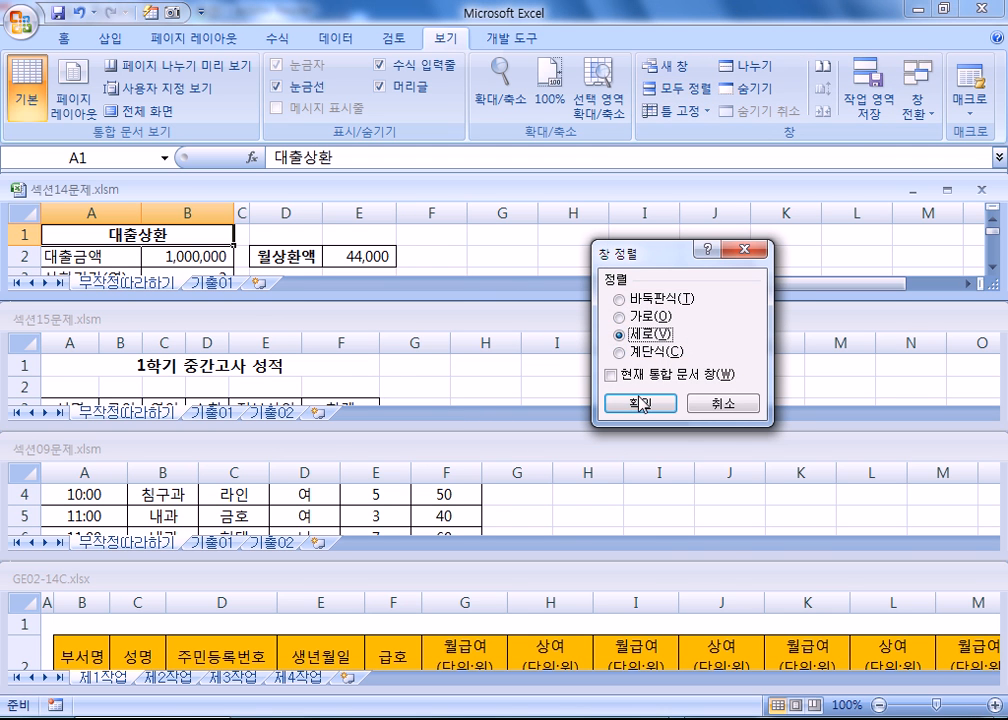
pyautogui.click(641, 403)
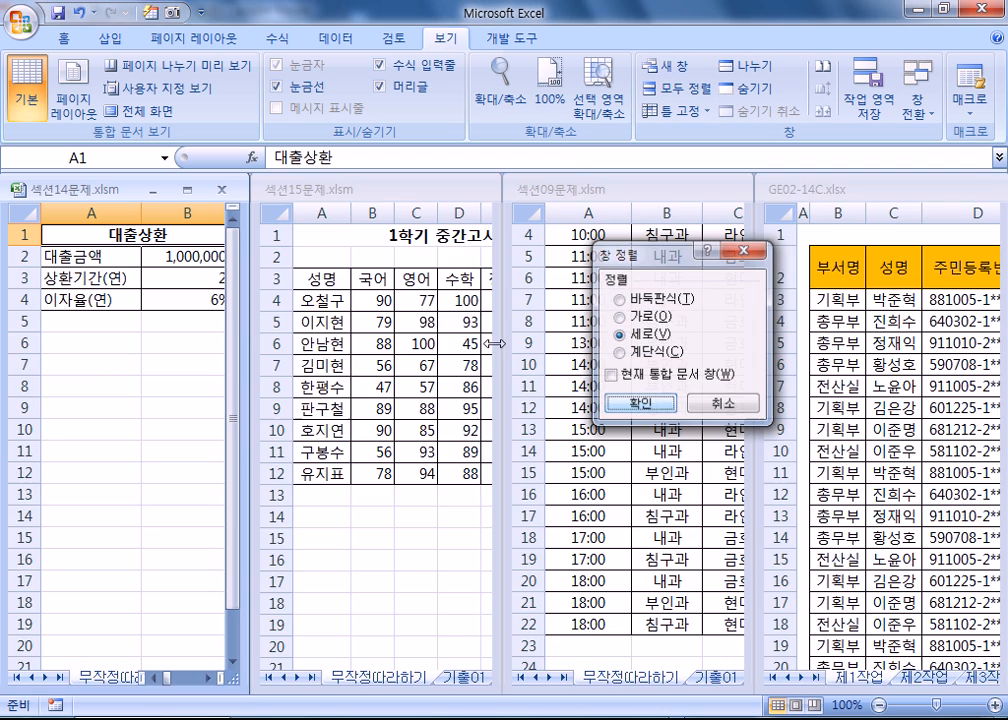
pyautogui.click(666, 92)
pyautogui.click(664, 298)
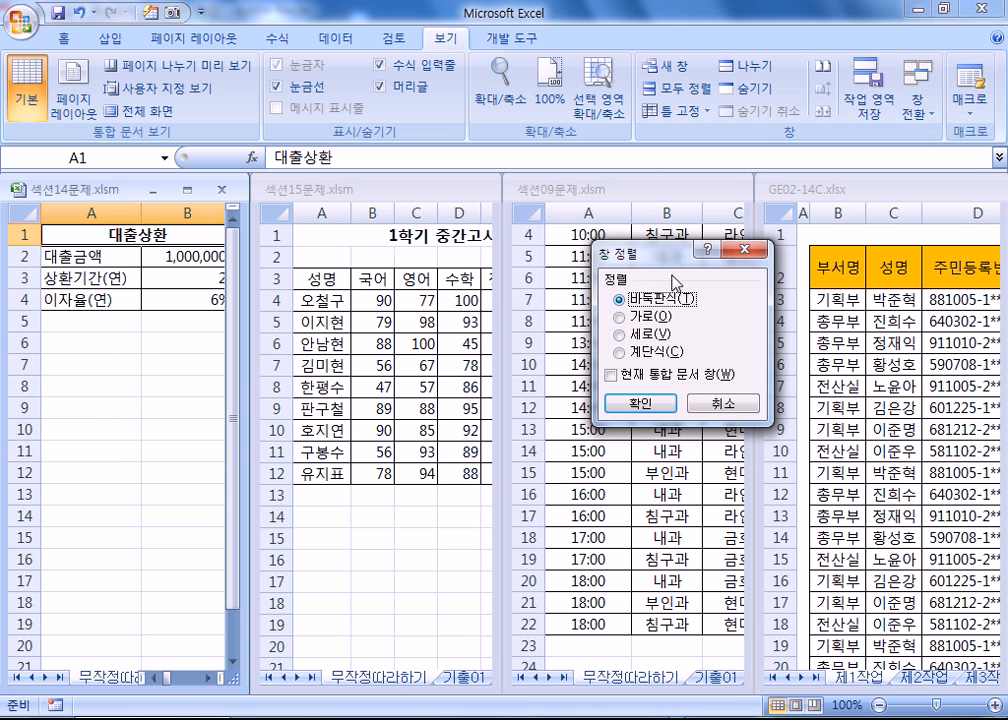
pyautogui.click(640, 403)
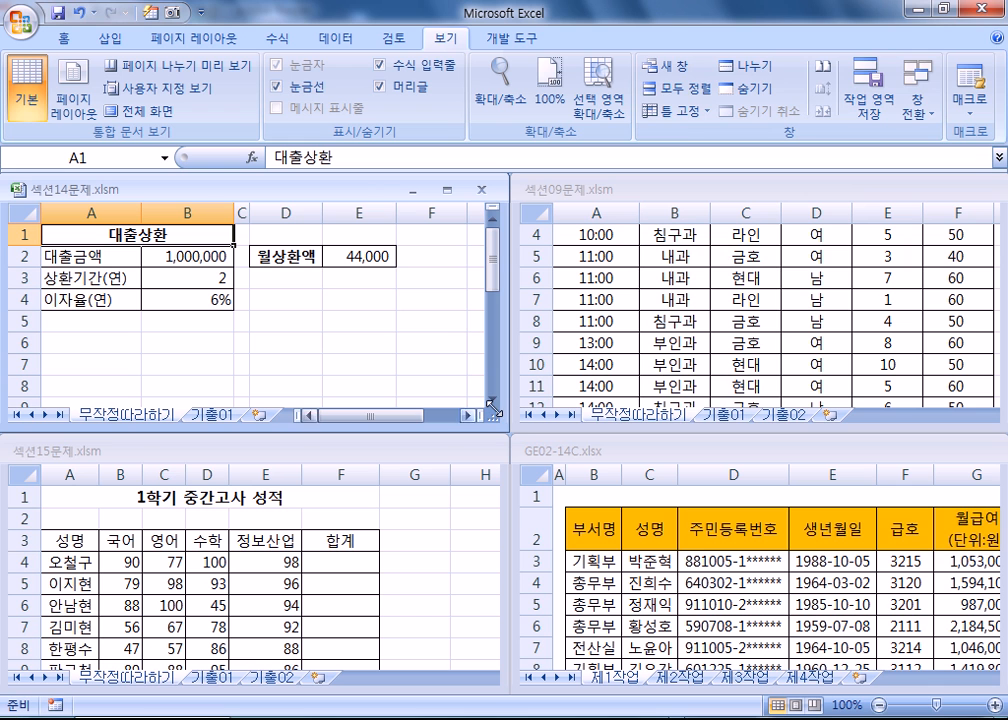
pyautogui.click(674, 89)
pyautogui.click(620, 352)
pyautogui.click(640, 403)
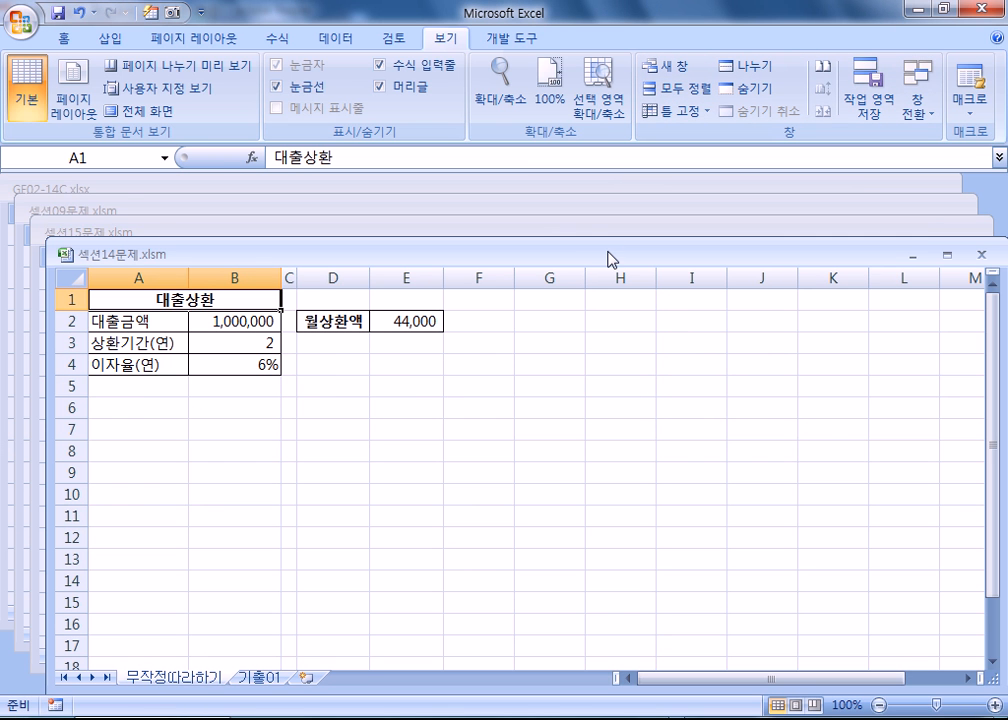
# - Maximize 섹션14문제, cancel Arrange All, and close 섹션14문제, 섹션15문제 and the 한의원 workbook
pyautogui.moveTo(612, 259); pyautogui.dragTo(574, 206)
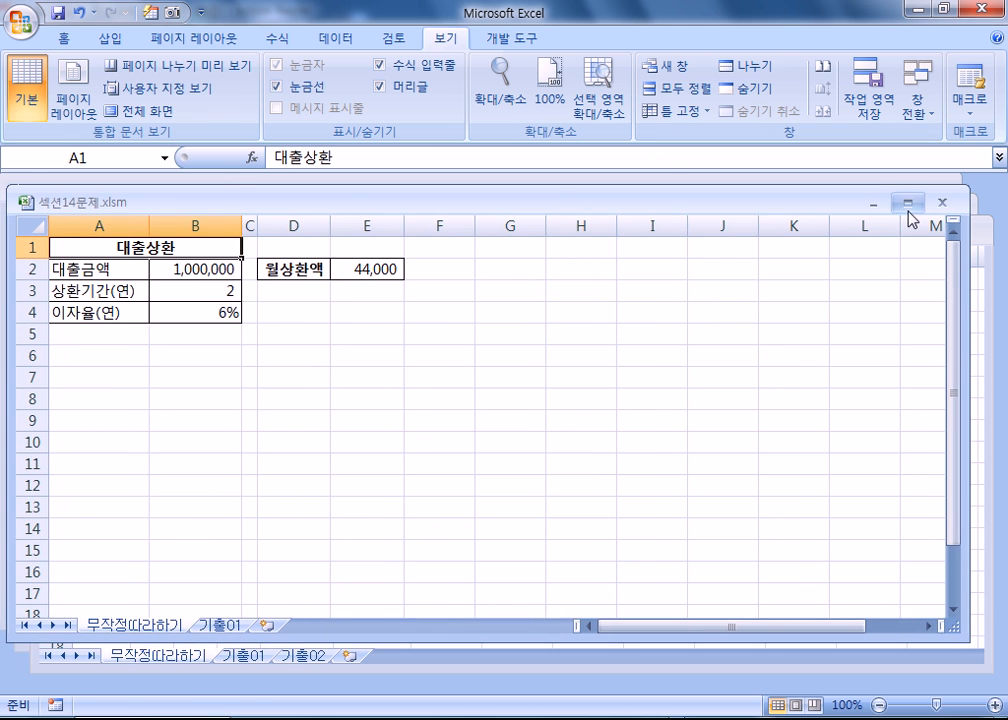
pyautogui.click(908, 203)
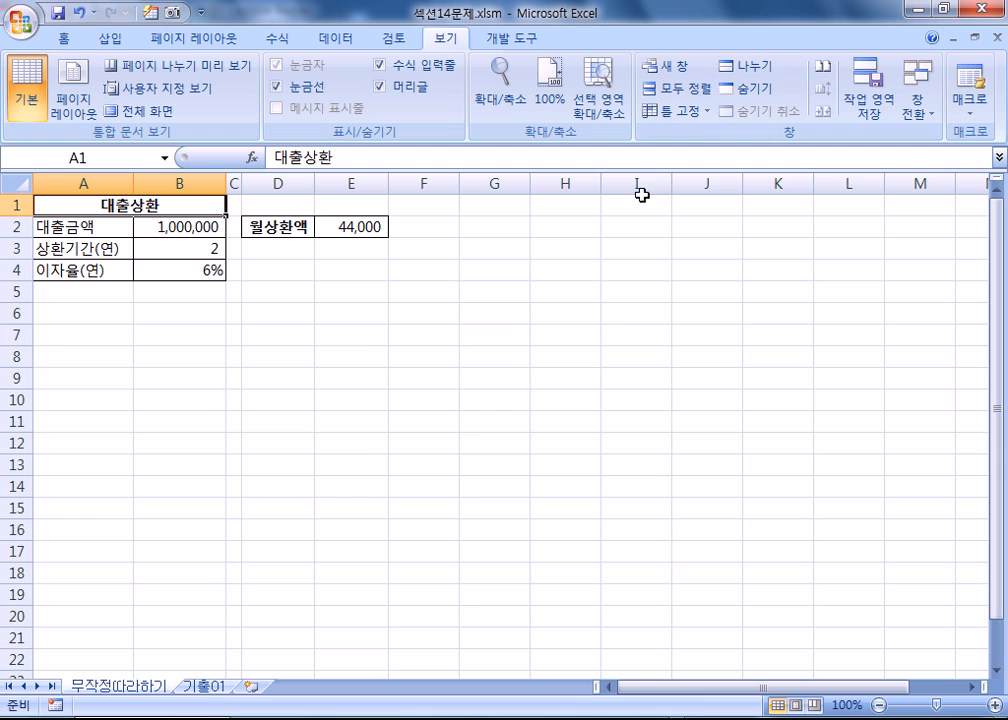
pyautogui.click(697, 95)
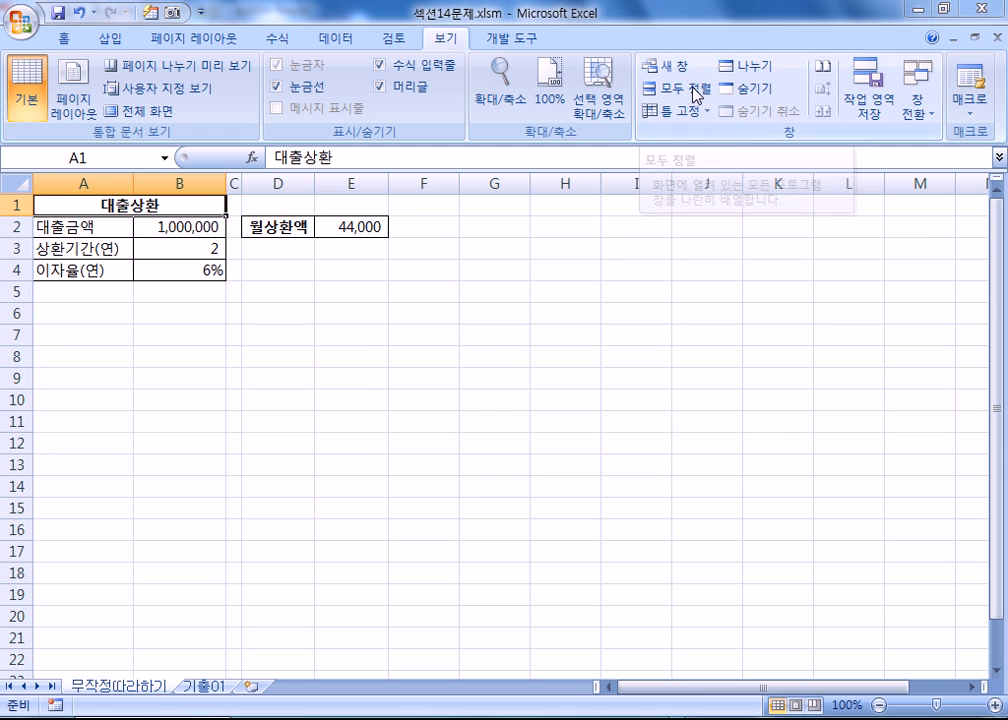
pyautogui.click(731, 404)
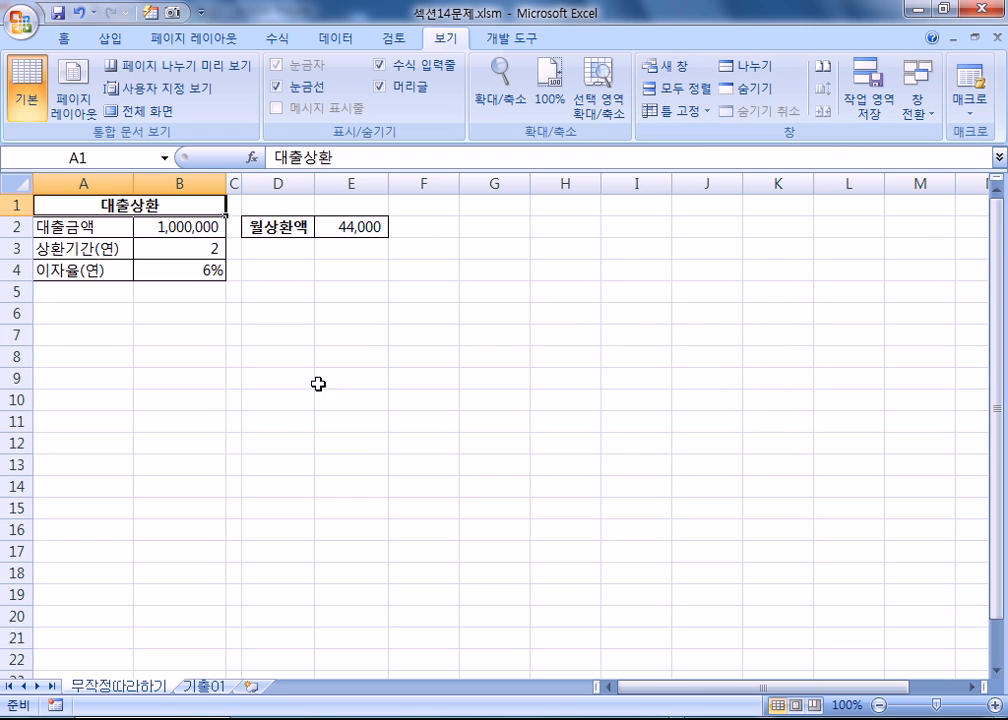
pyautogui.click(998, 40)
pyautogui.click(998, 40)
pyautogui.click(998, 40)
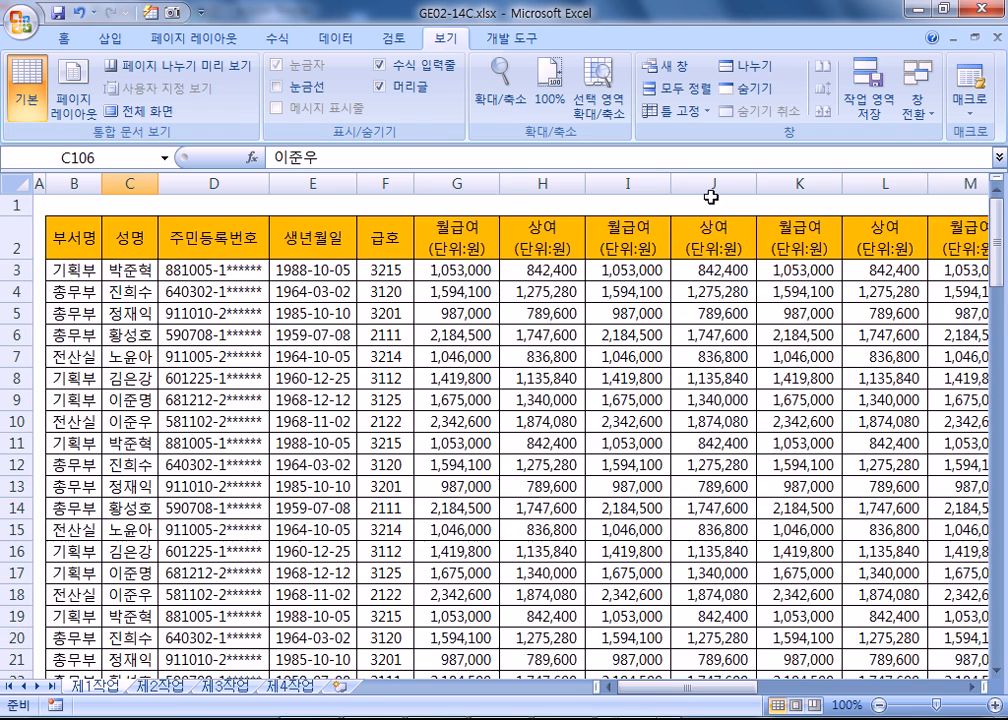
# - Open a second window onto the GE02-14C workbook and switch between the two windows
pyautogui.click(212, 291)
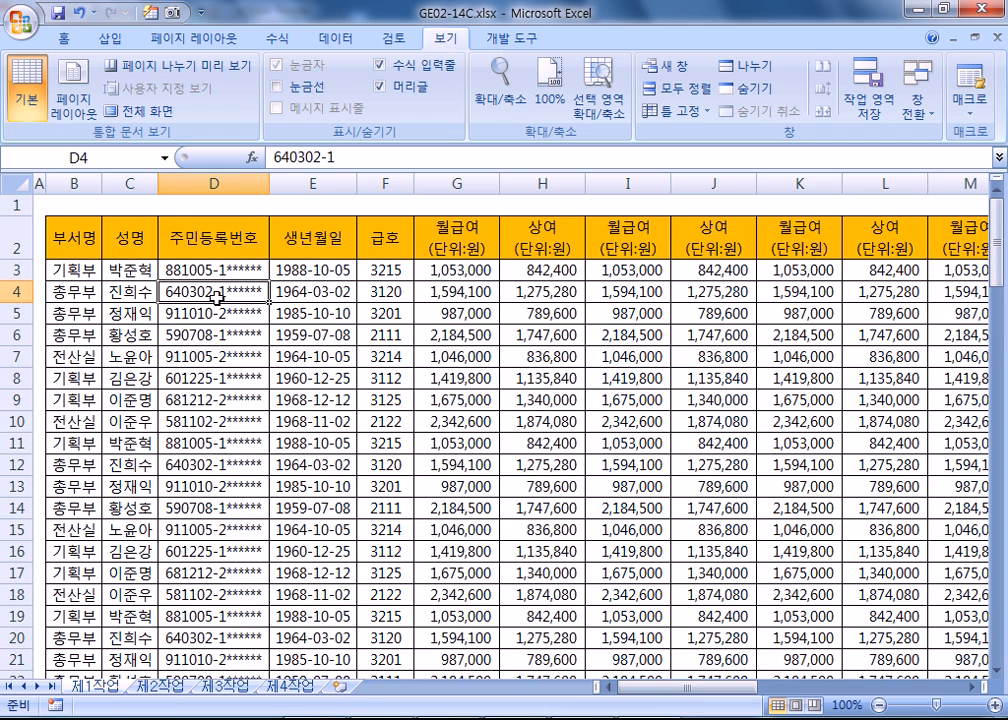
pyautogui.scroll(-4, 337, 360)
pyautogui.scroll(4, 400, 421)
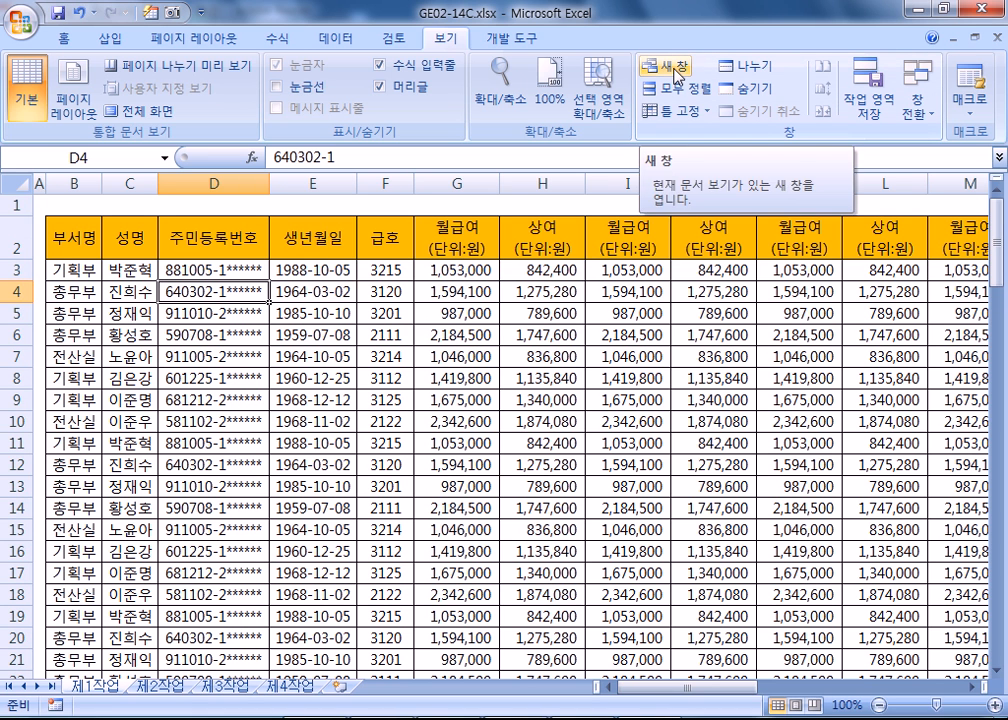
pyautogui.click(677, 68)
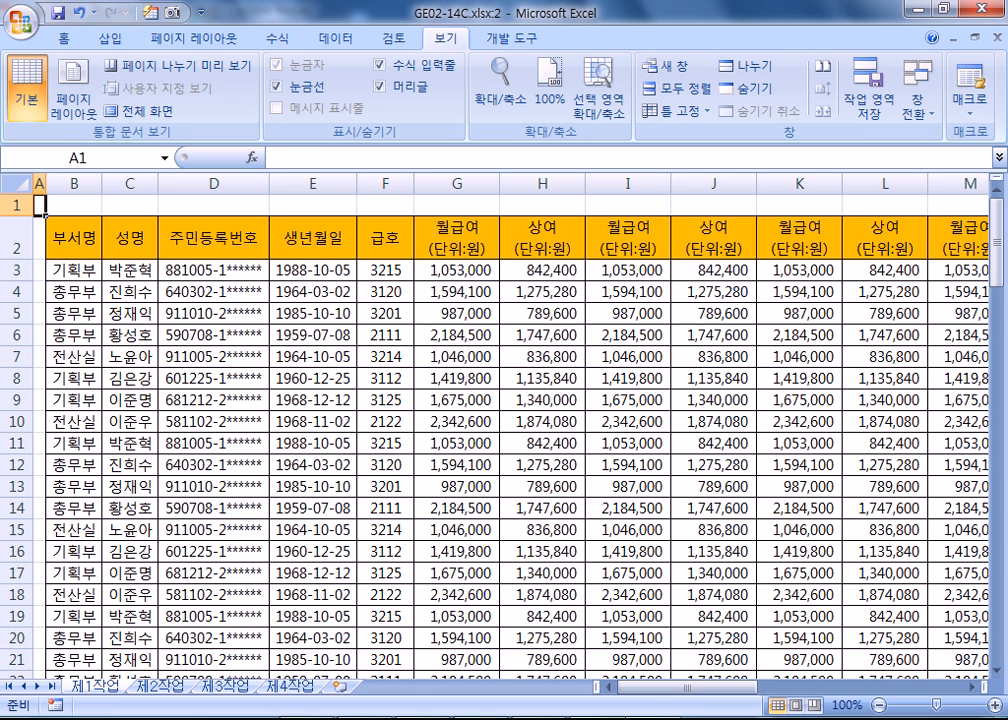
pyautogui.hotkey('alt', 'Tab')
pyautogui.hotkey('alt', 'Tab')
pyautogui.hotkey('alt', 'Tab')
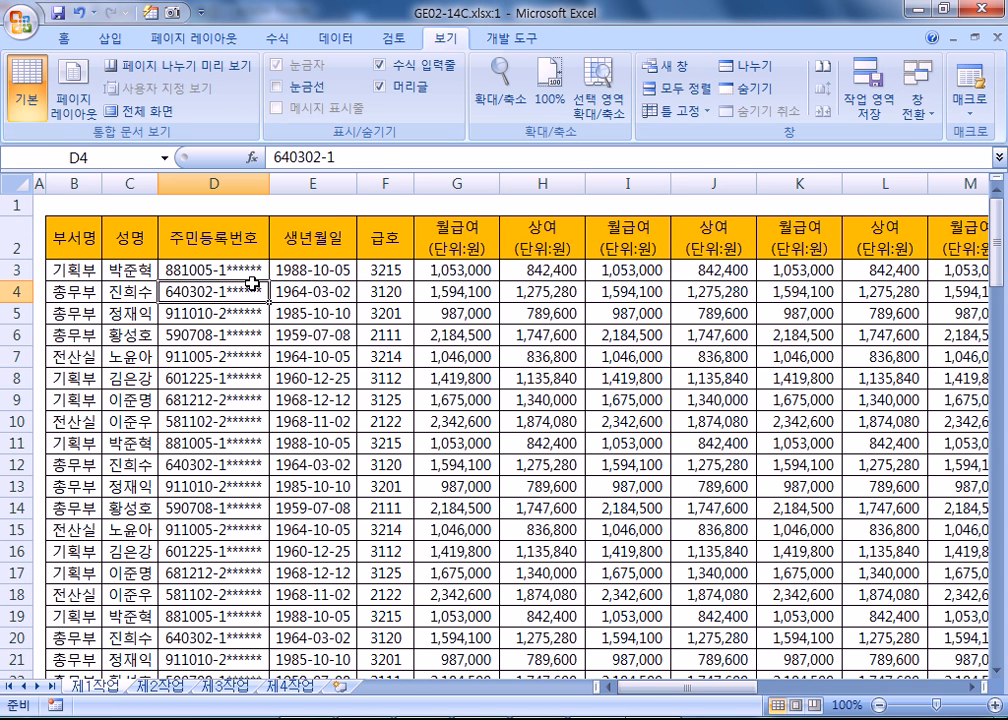
pyautogui.hotkey('alt', 'Tab')
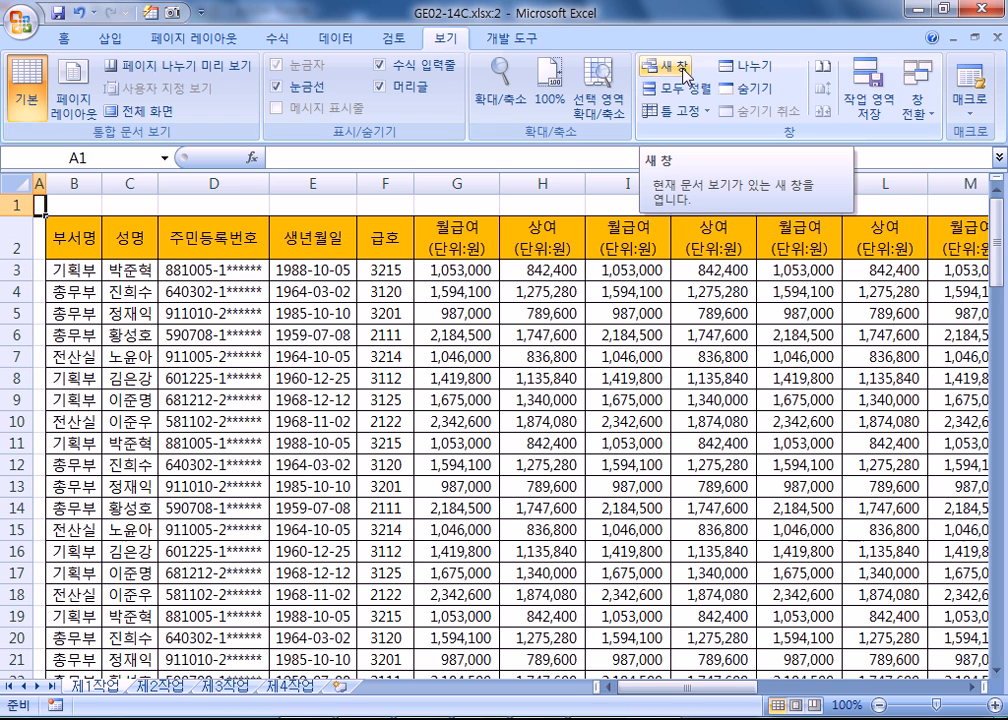
# - Create a new blank workbook from the Office button's New command
pyautogui.click(28, 20)
pyautogui.click(78, 73)
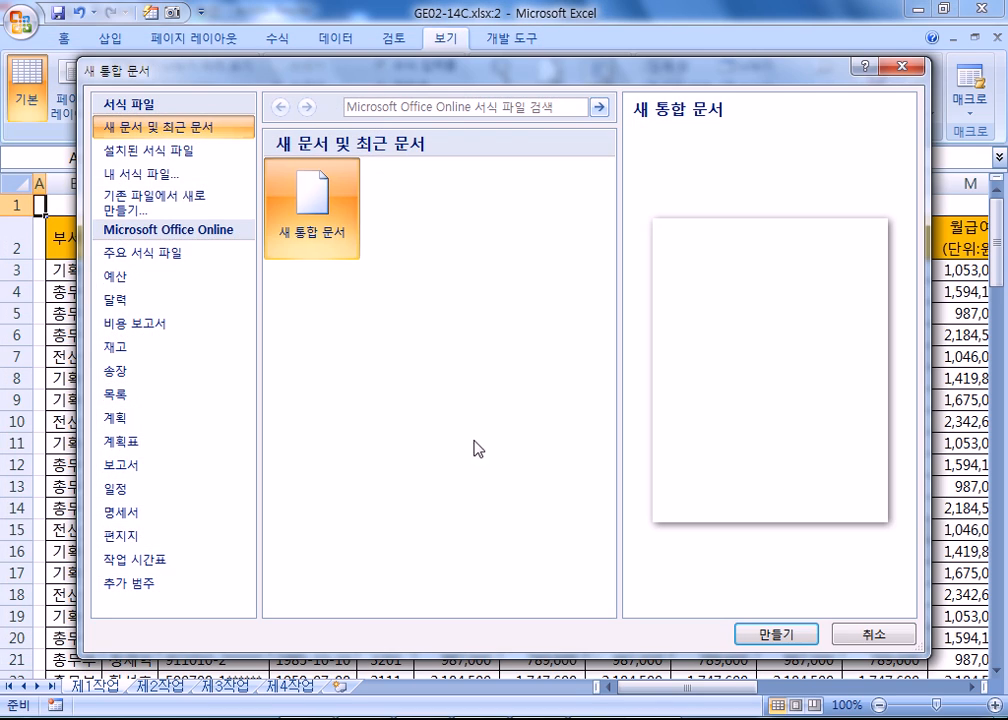
pyautogui.click(776, 633)
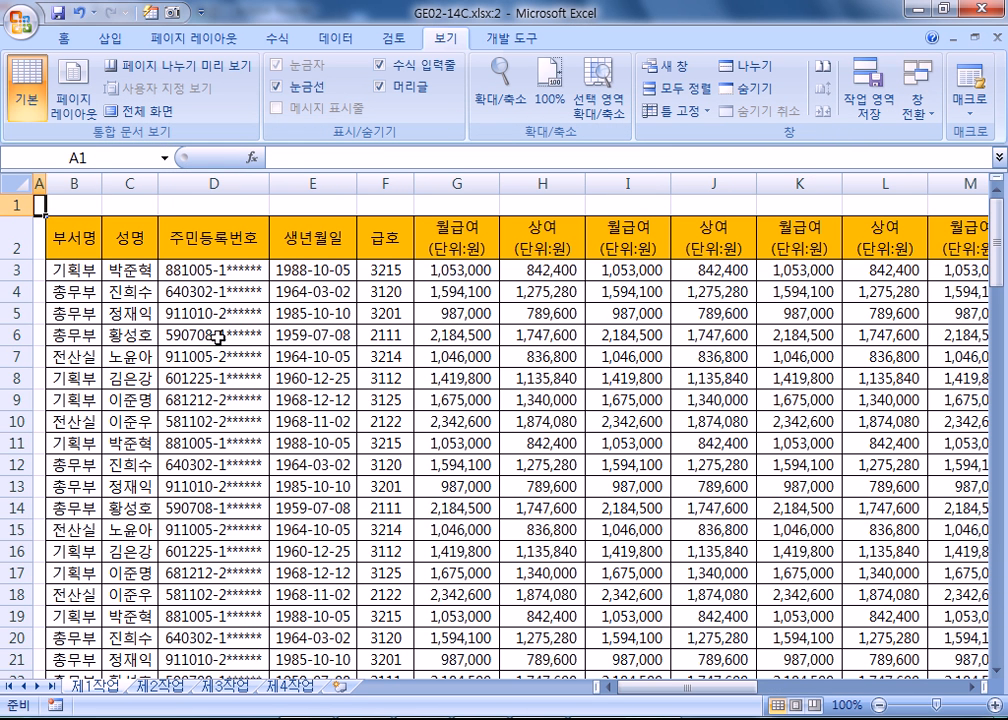
# - Back in GE02-14C:2, flip between the 제1작업 and 제2작업 sheets, then open Arrange All
pyautogui.click(215, 270)
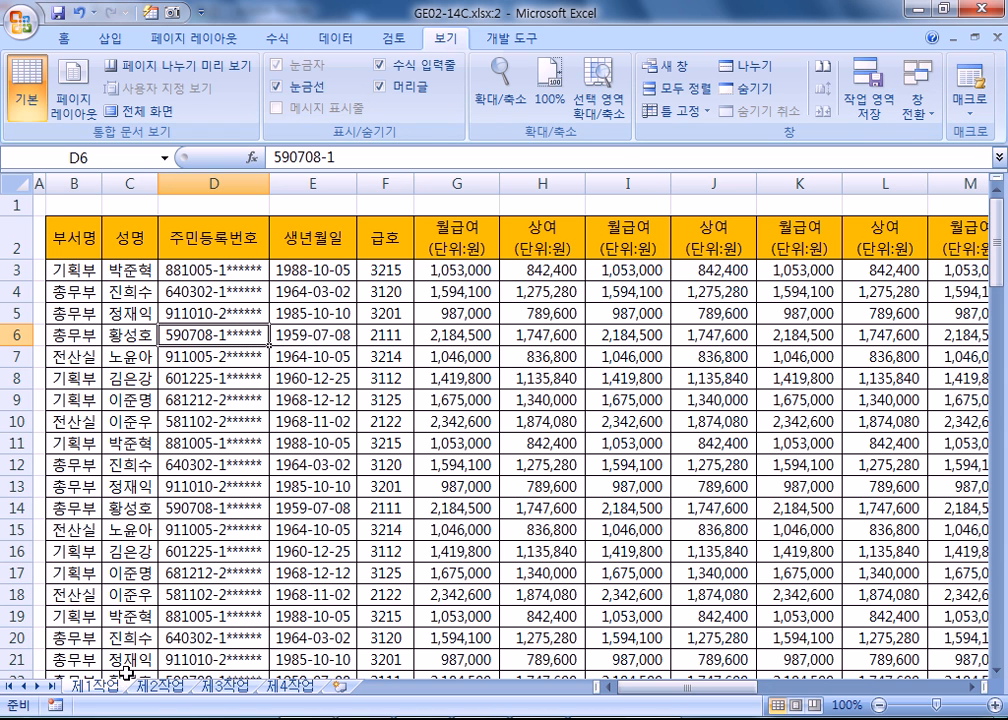
pyautogui.click(160, 686)
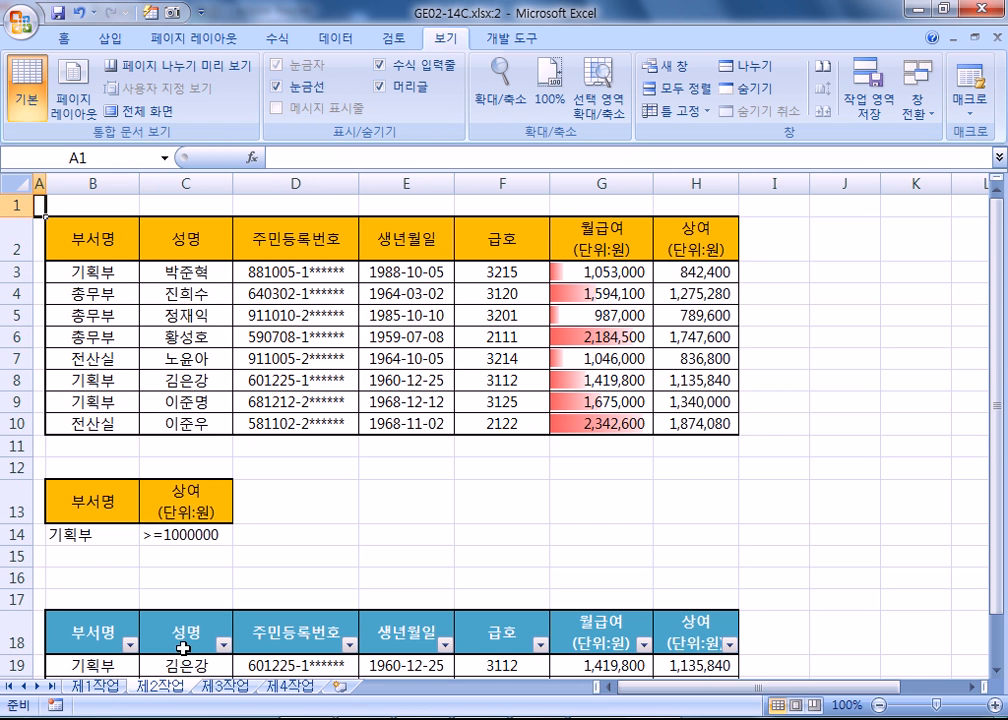
pyautogui.click(100, 687)
pyautogui.click(165, 688)
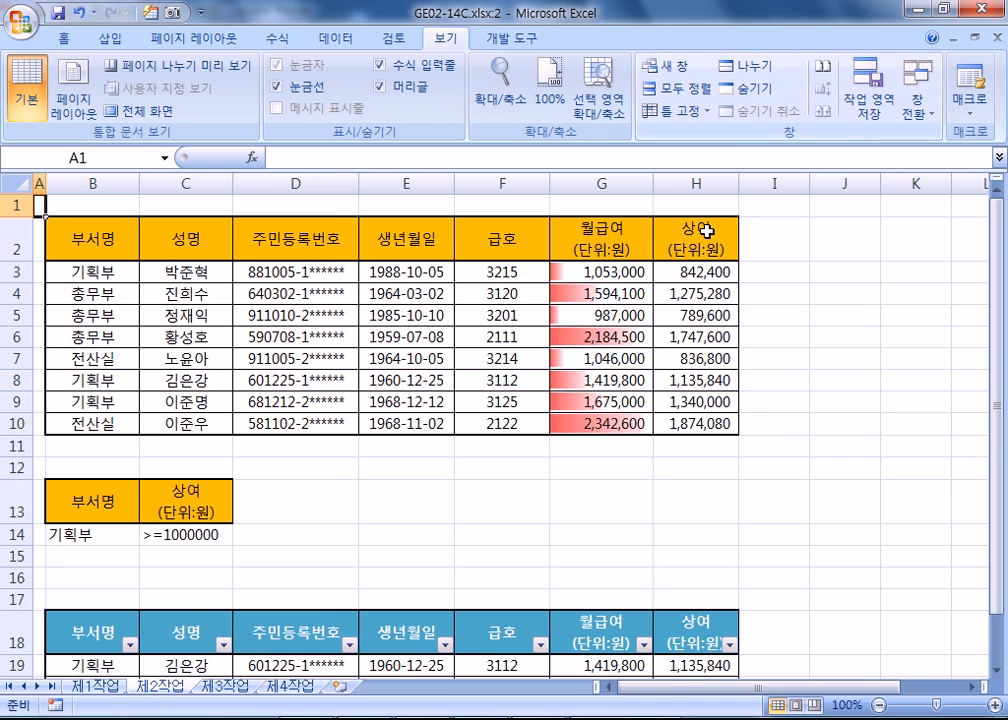
pyautogui.click(100, 687)
pyautogui.scroll(-3, 425, 378)
pyautogui.click(386, 379)
pyautogui.scroll(3, 495, 440)
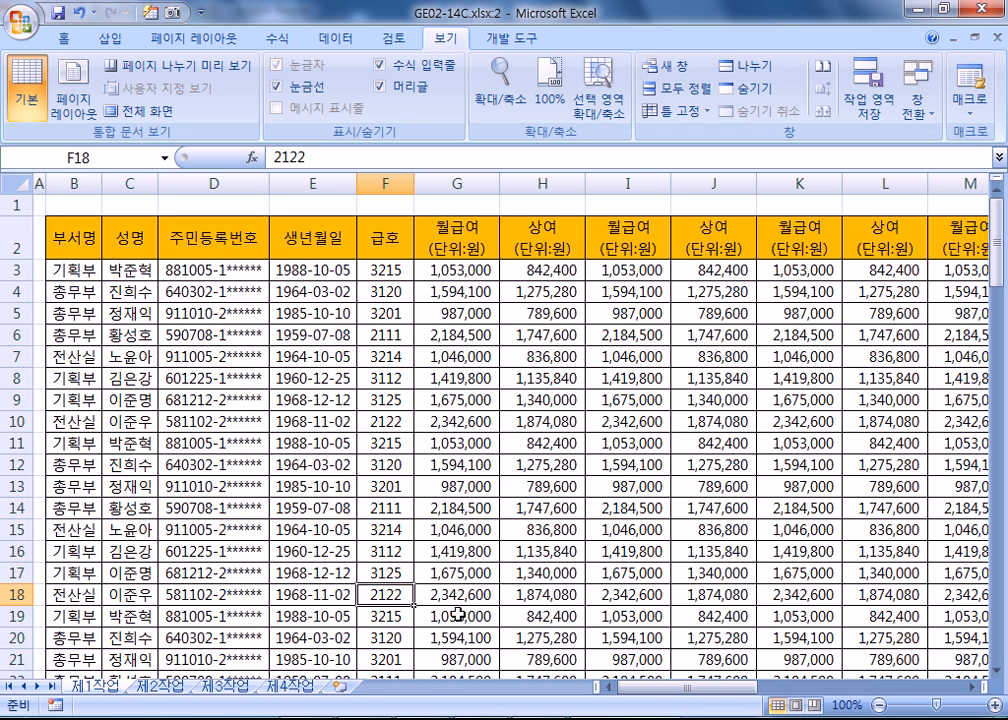
pyautogui.click(676, 88)
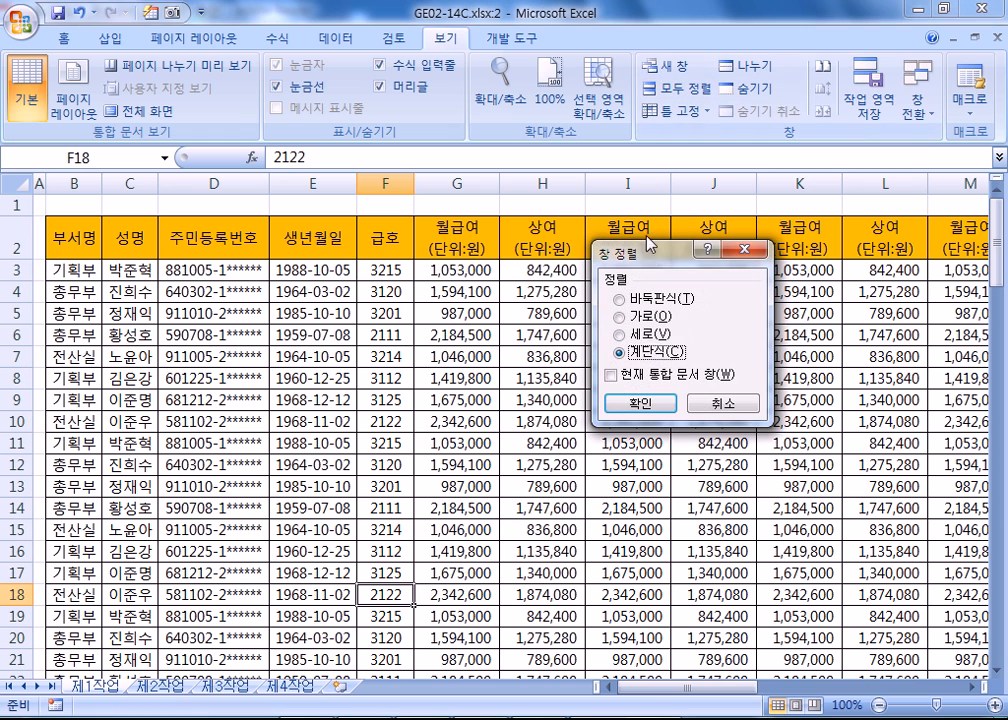
# - Arrange the windows vertically and switch the right window between 제1작업 and 제2작업
pyautogui.click(648, 336)
pyautogui.click(638, 401)
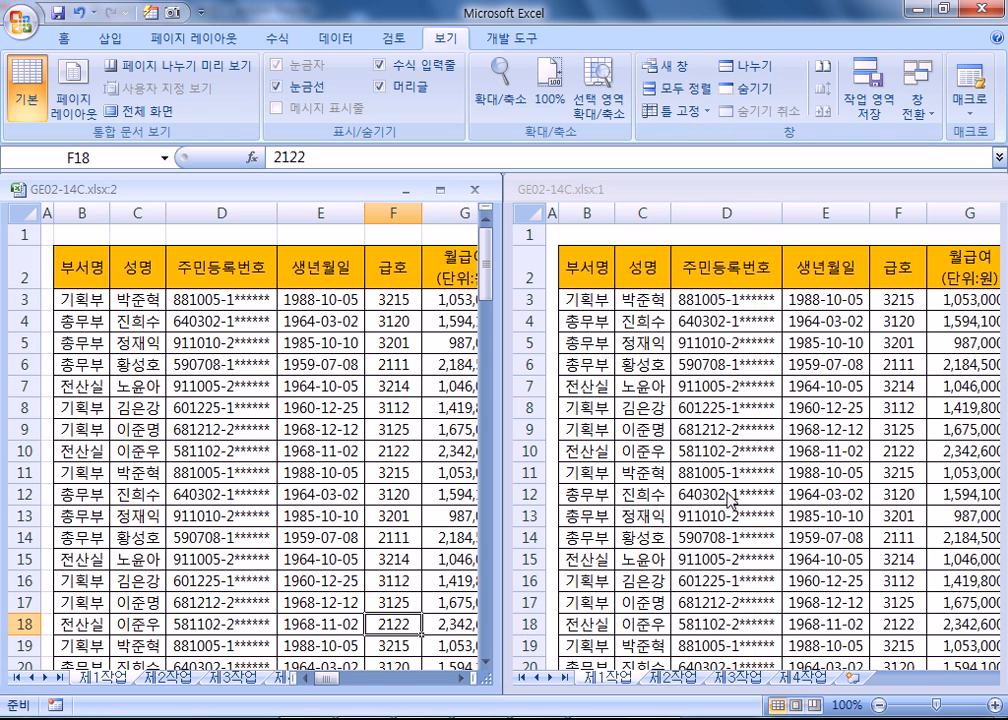
pyautogui.click(132, 447)
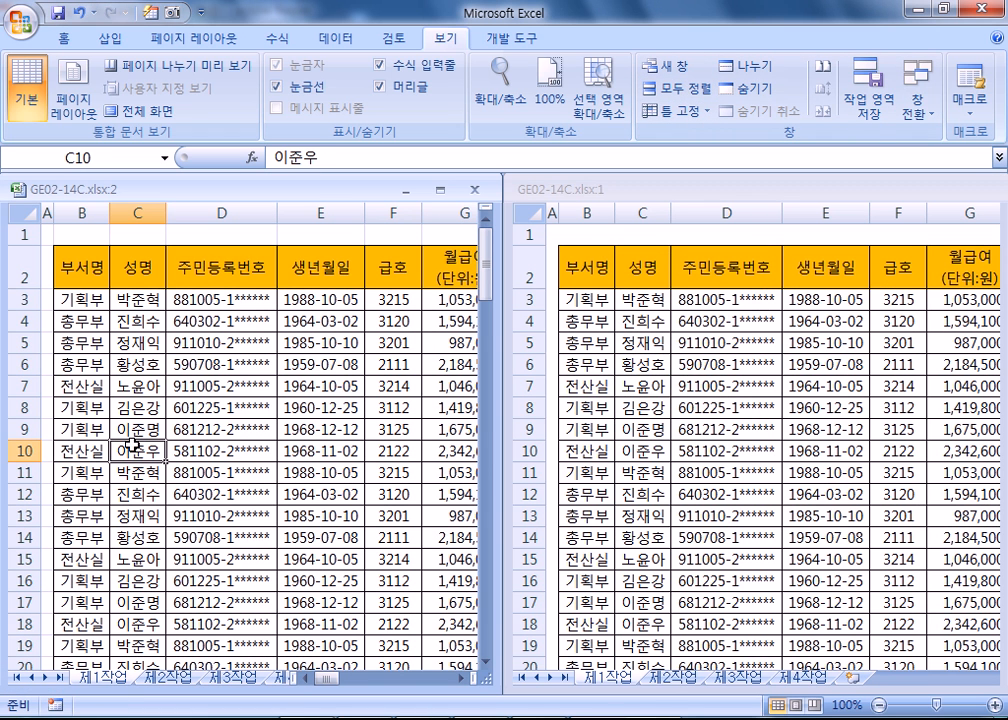
pyautogui.click(652, 686)
pyautogui.click(652, 686)
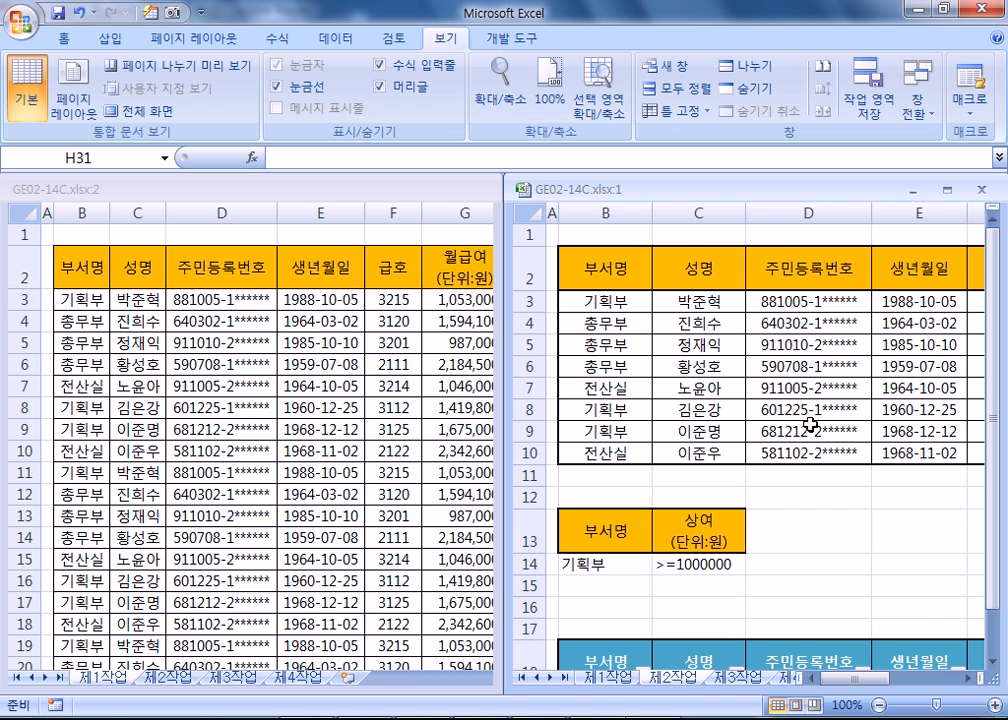
pyautogui.click(605, 681)
pyautogui.click(700, 676)
pyautogui.click(613, 681)
pyautogui.click(678, 679)
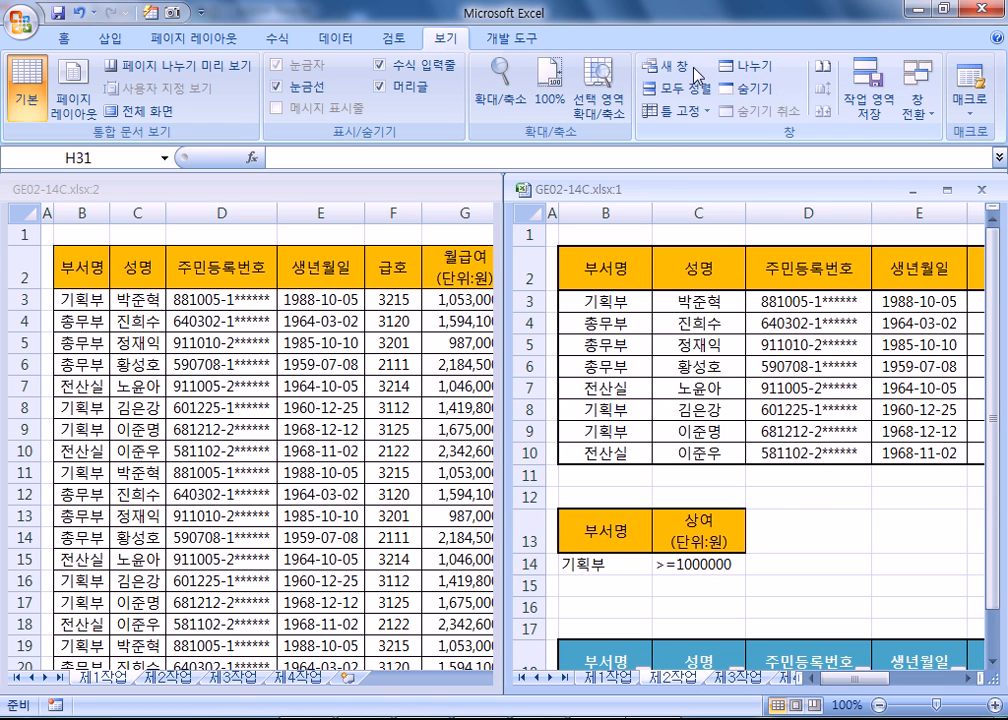
# - Close the right window, maximize the remaining one, and switch to the PDF summary
pyautogui.click(981, 189)
pyautogui.click(441, 189)
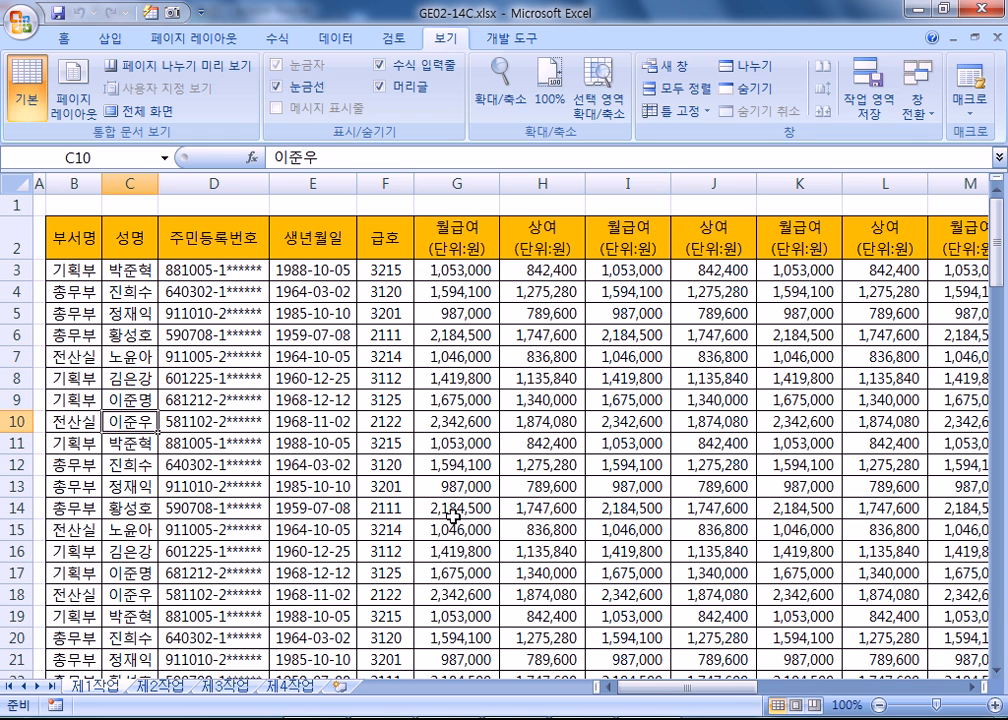
pyautogui.click(420, 718)
pyautogui.scroll(-4, 441, 439)
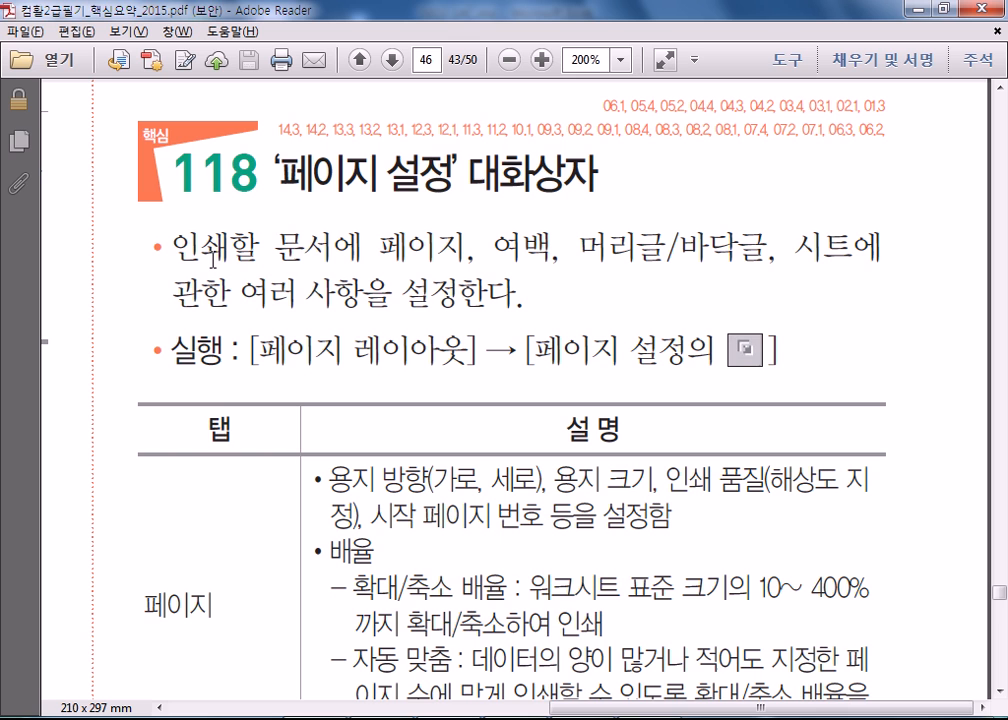
# - Scroll the PDF to section 118 on the 페이지 설정 dialog, then return to Excel
pyautogui.scroll(4, 529, 407)
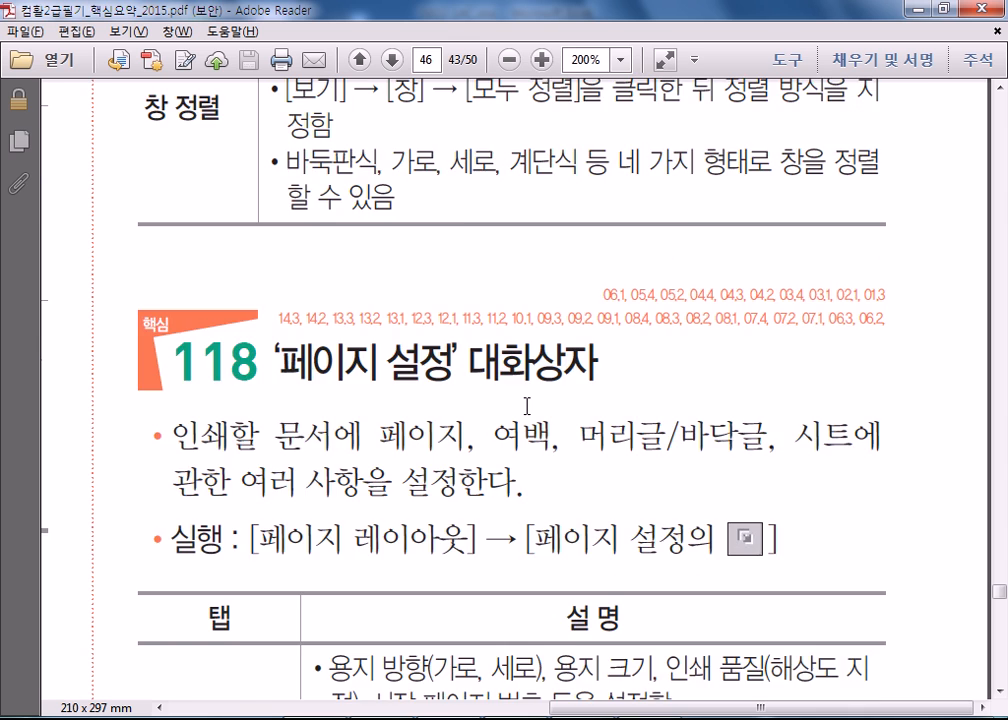
pyautogui.scroll(-4, 429, 360)
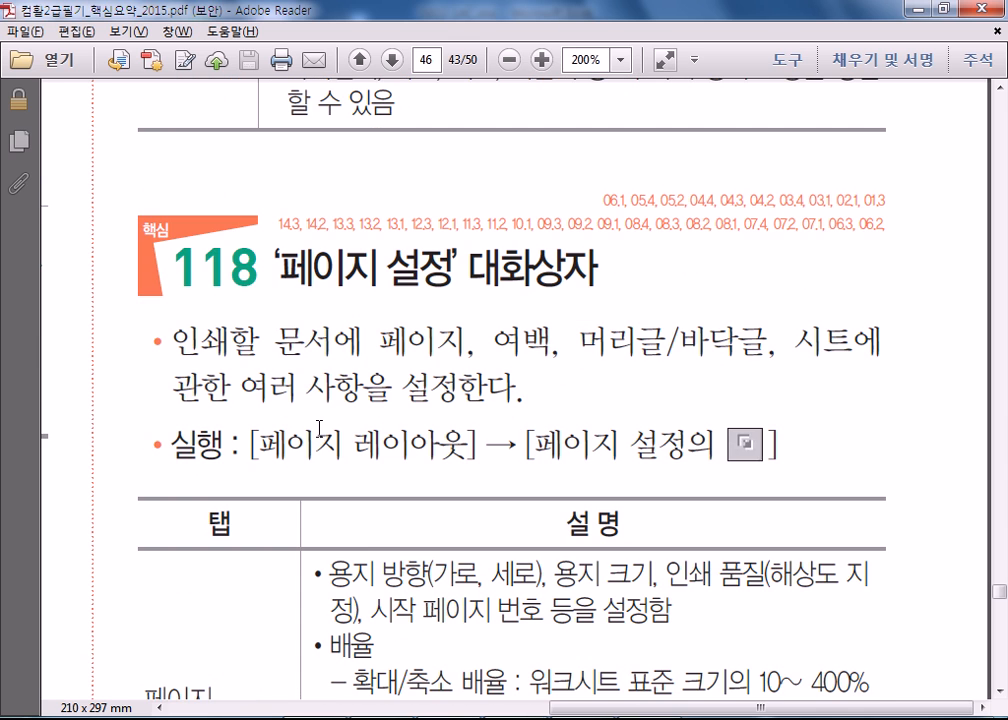
pyautogui.scroll(-1, 313, 423)
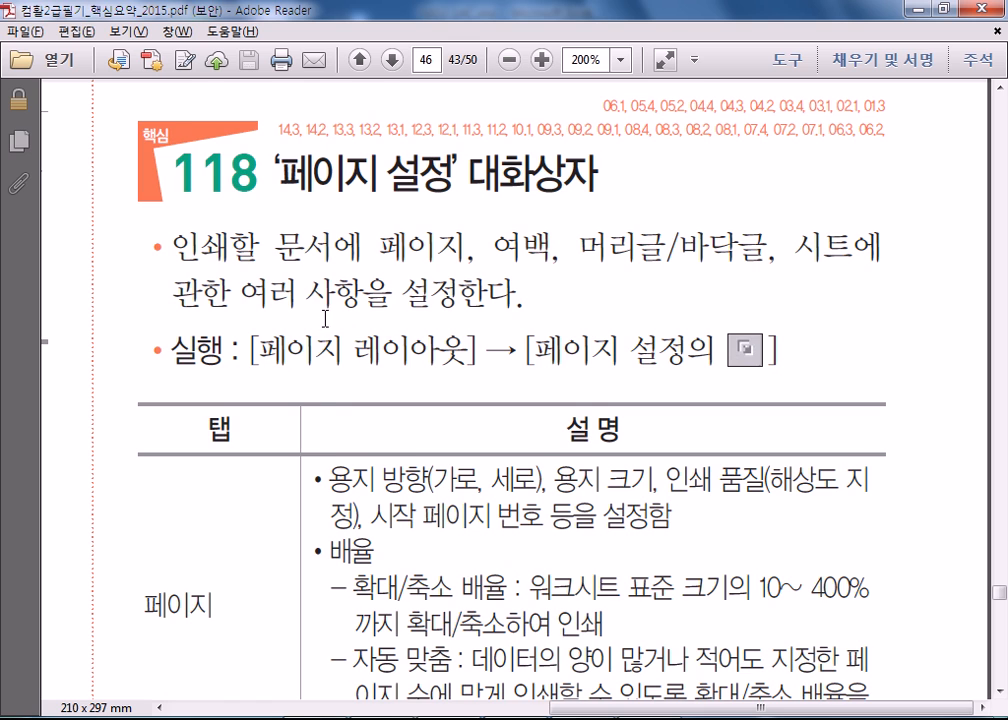
pyautogui.scroll(-2, 325, 324)
pyautogui.hotkey('alt', 'Tab')
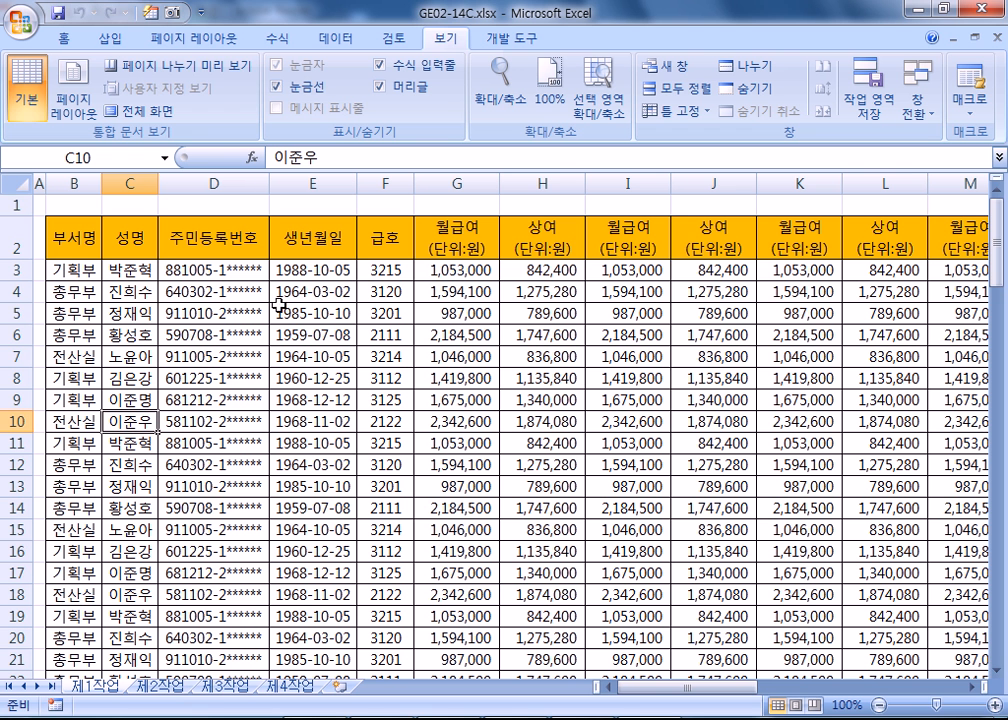
# - Open the Page Setup dialog from the Page Layout tab and close it without changes
pyautogui.click(194, 38)
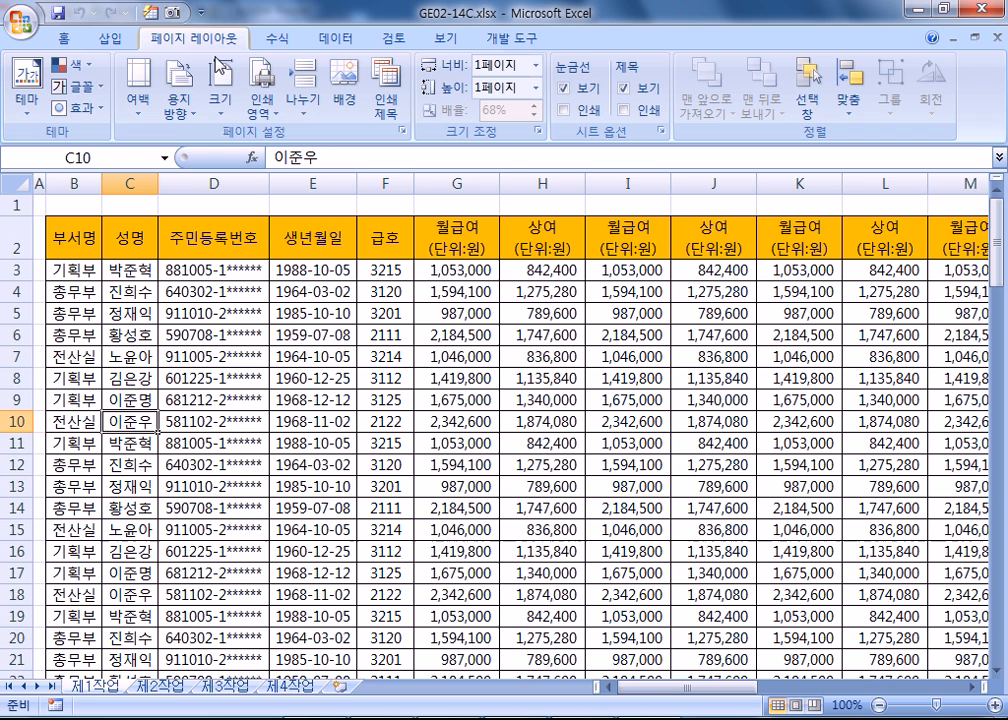
pyautogui.click(401, 135)
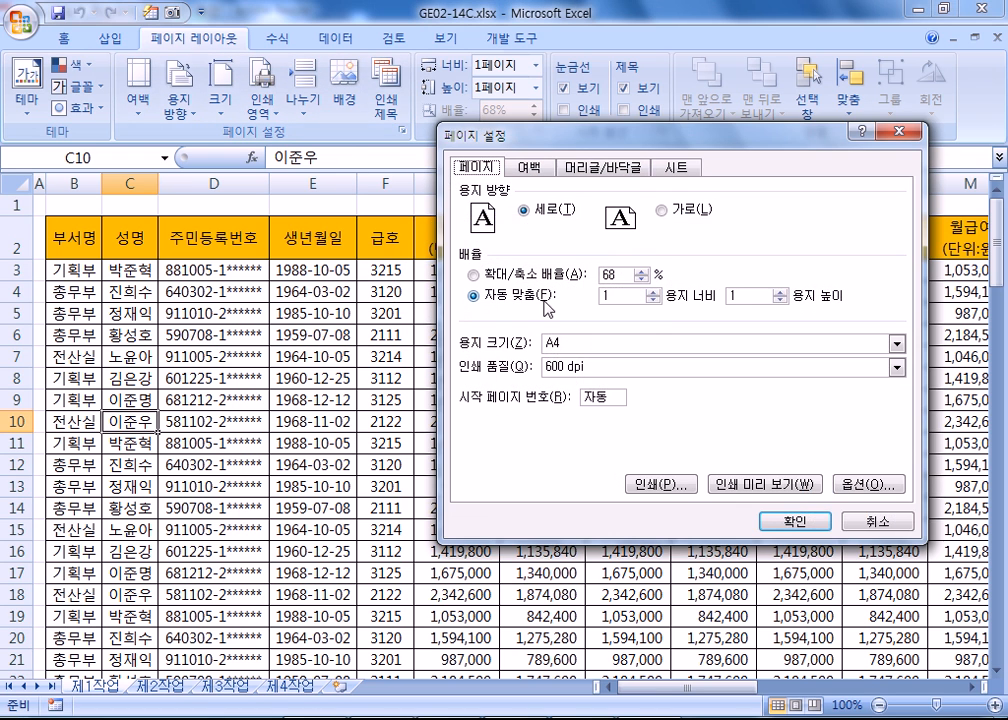
pyautogui.click(877, 522)
pyautogui.click(138, 92)
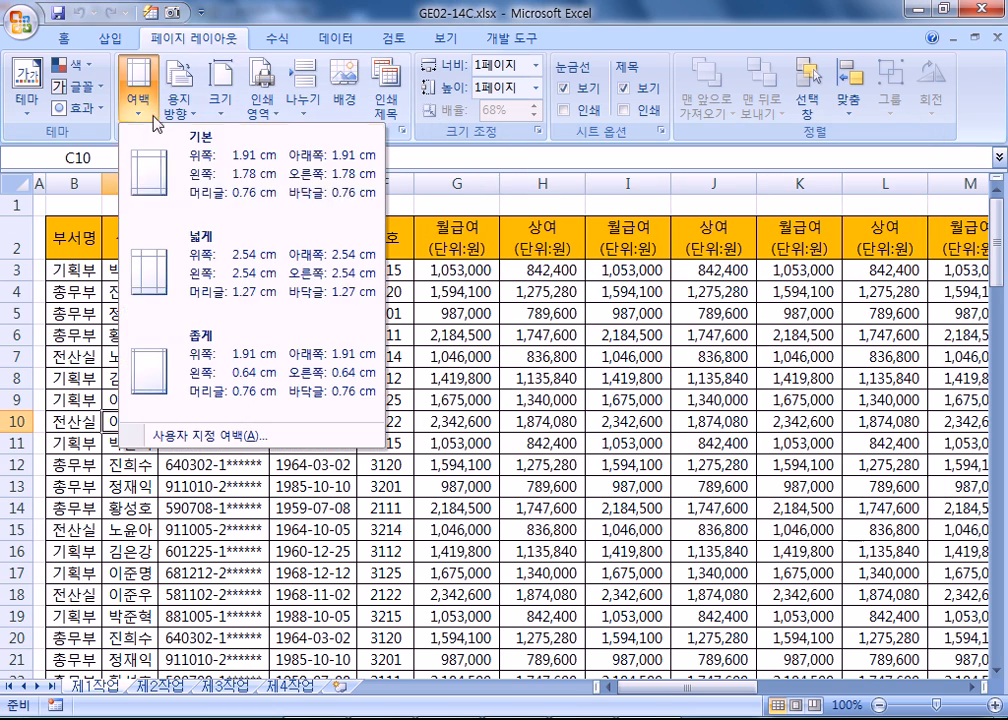
pyautogui.click(401, 133)
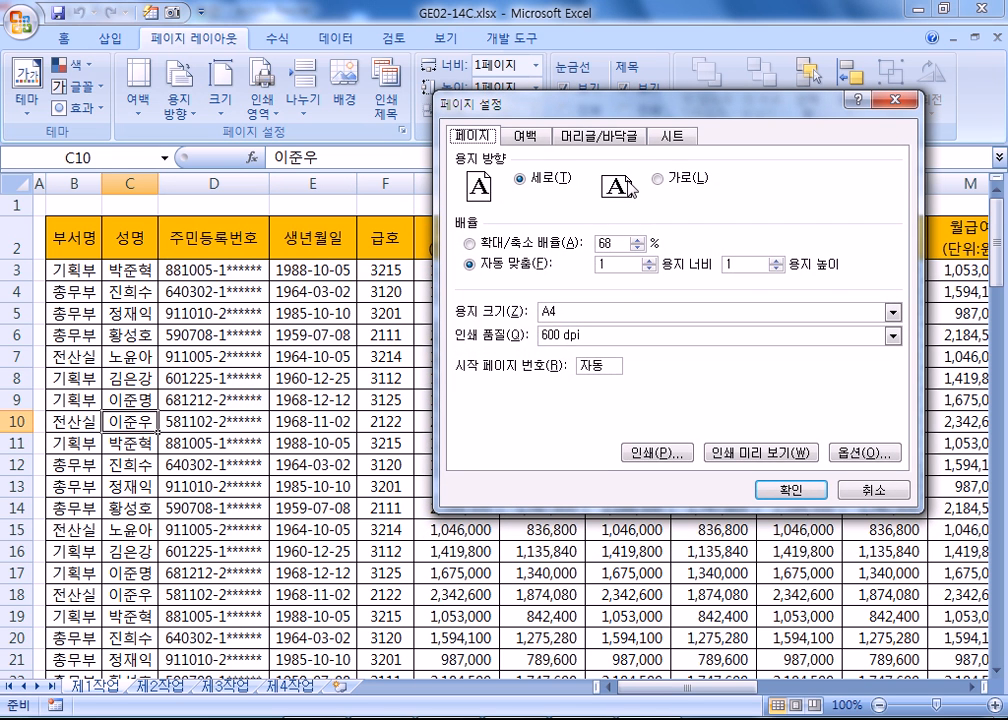
pyautogui.click(880, 491)
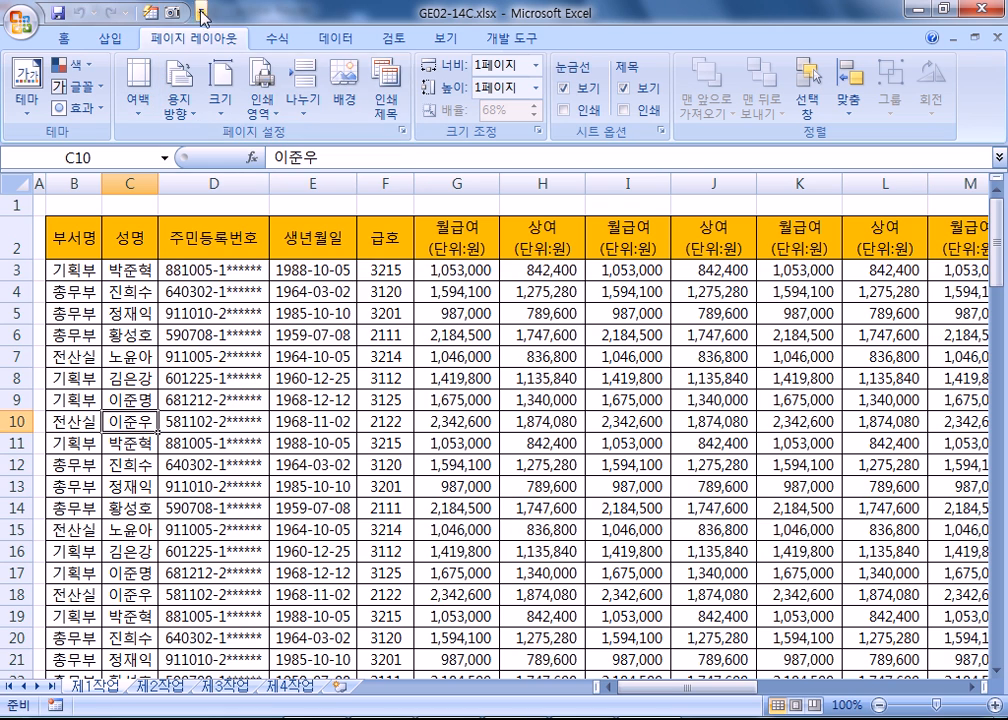
# - Add Print Preview to the Quick Access Toolbar and confirm the sheet prints on one page
pyautogui.click(201, 12)
pyautogui.click(262, 184)
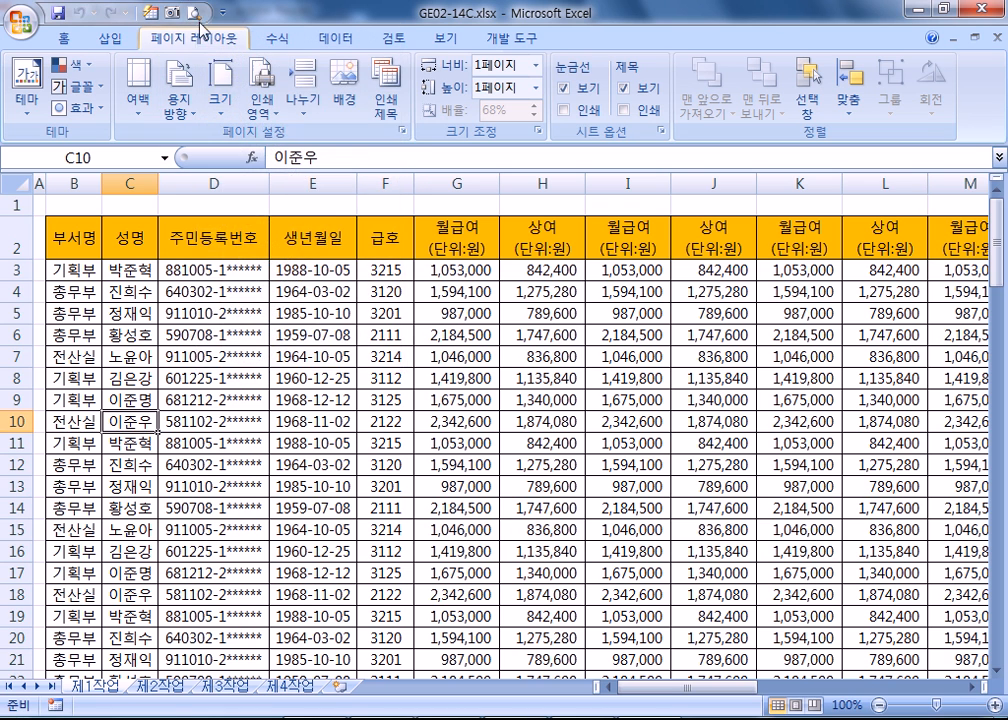
pyautogui.click(196, 12)
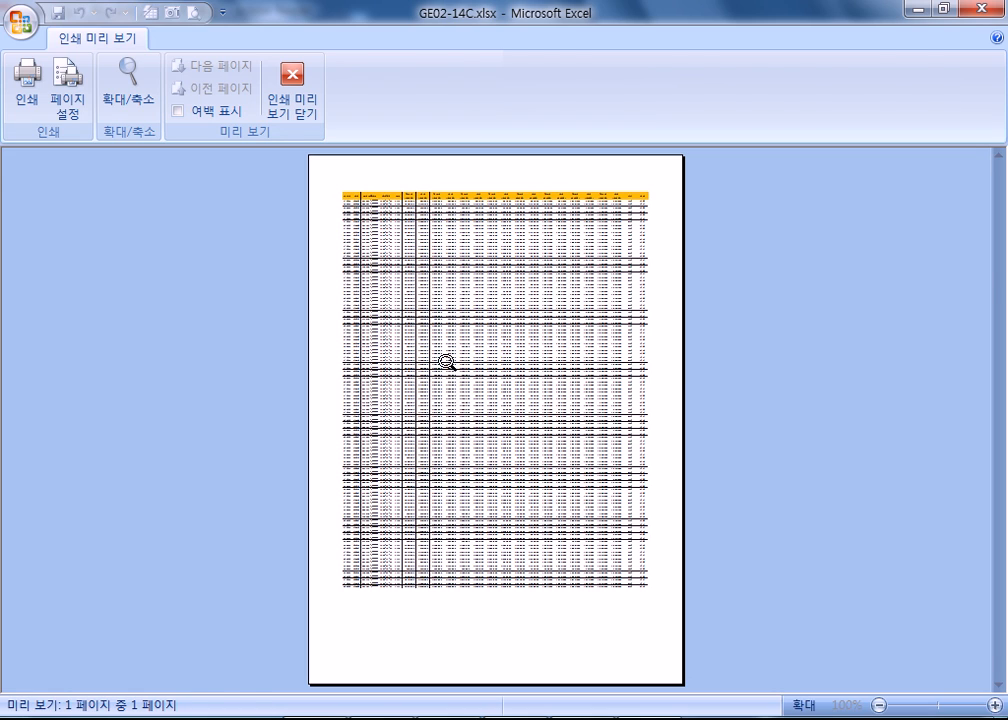
pyautogui.press('Escape')
pyautogui.click(402, 131)
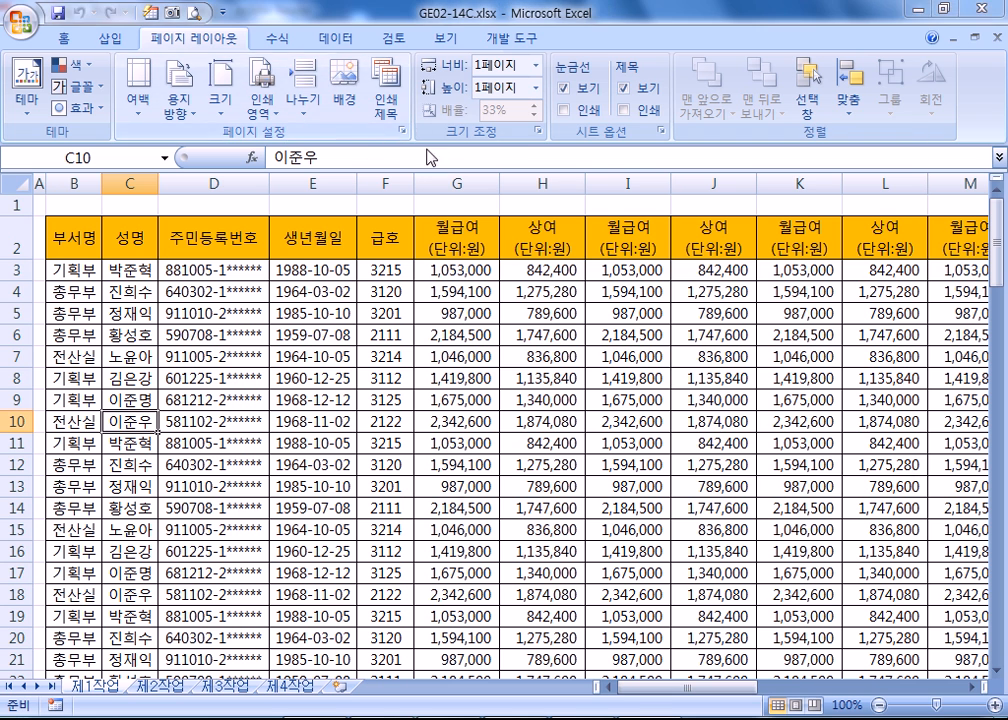
# - Set page scaling to Adjust to 100% and page through all 12 preview pages
pyautogui.doubleClick(601, 246)
pyautogui.write('100')
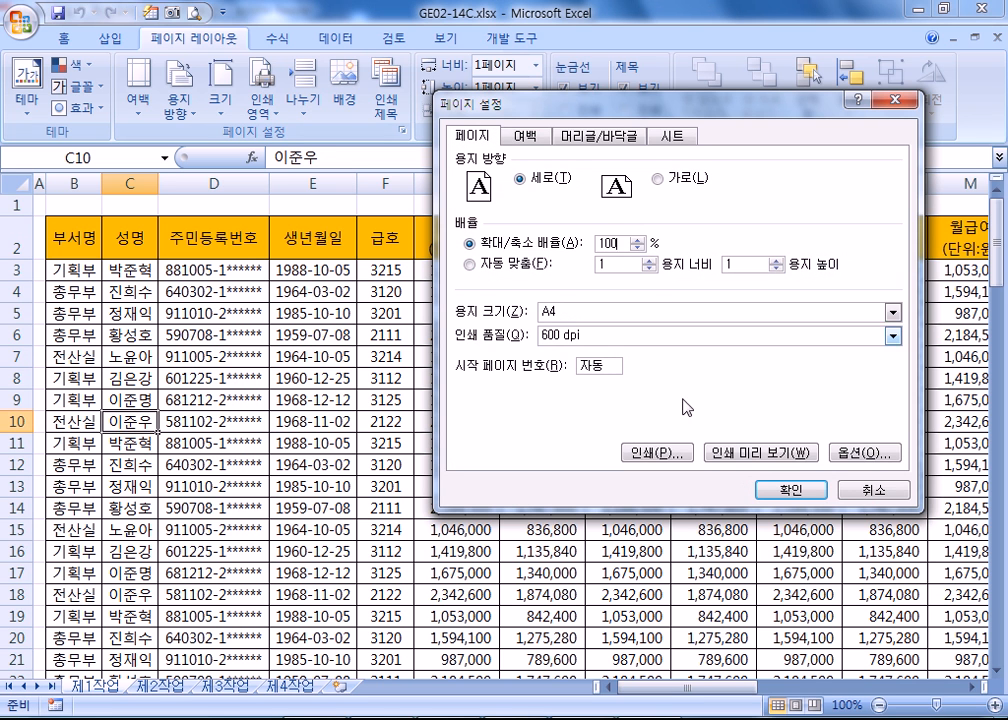
pyautogui.click(760, 452)
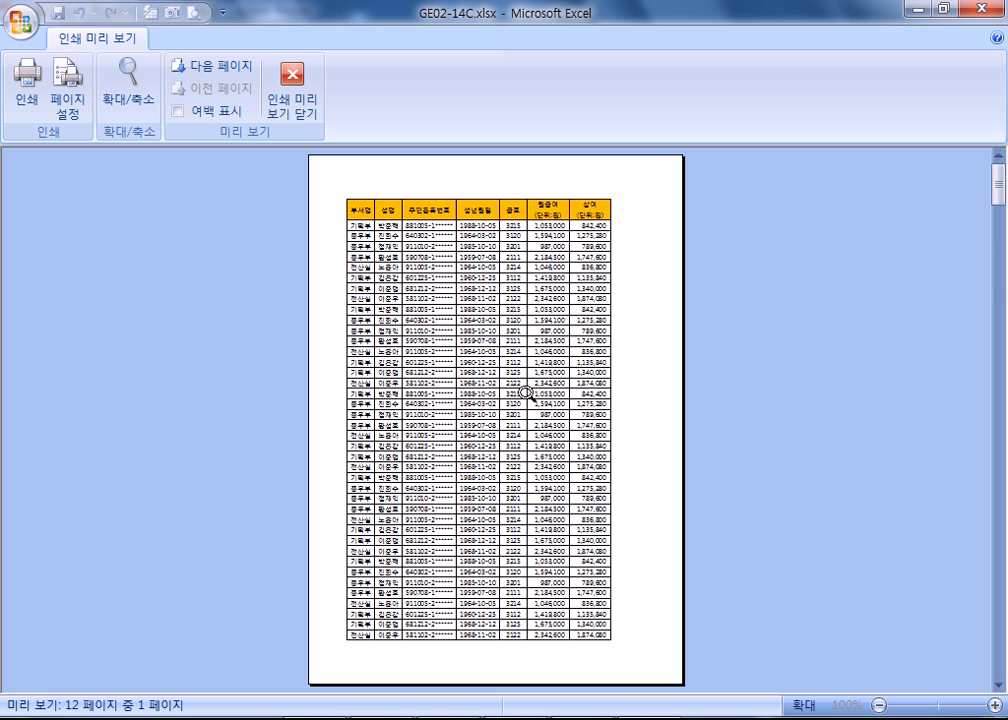
pyautogui.scroll(-1, 530, 397)
pyautogui.scroll(-2, 530, 397)
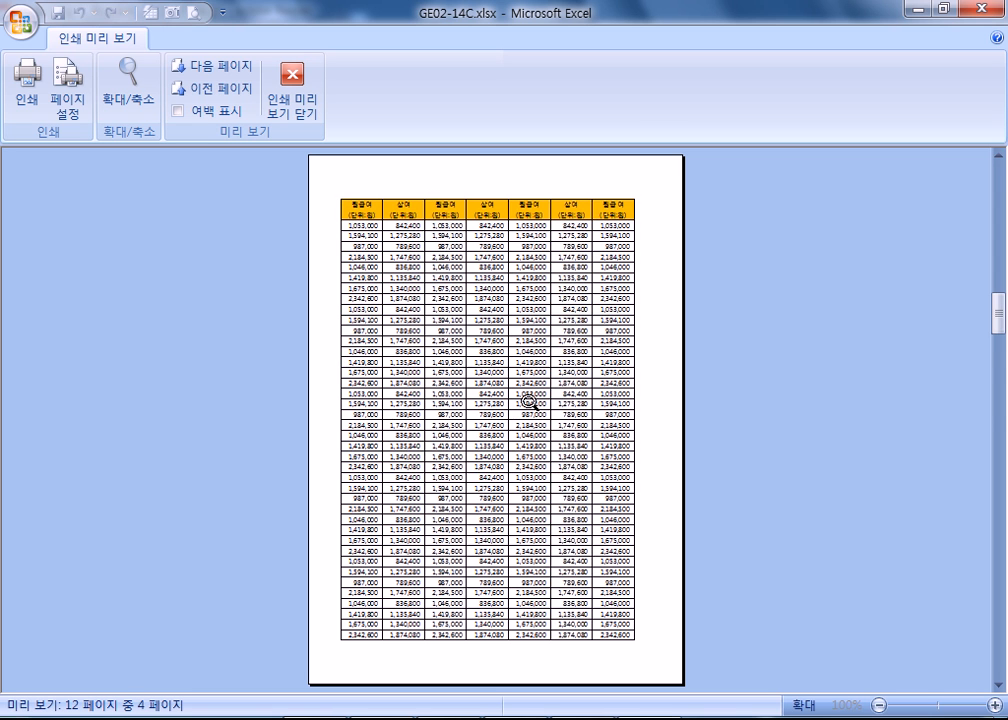
pyautogui.scroll(-3, 529, 400)
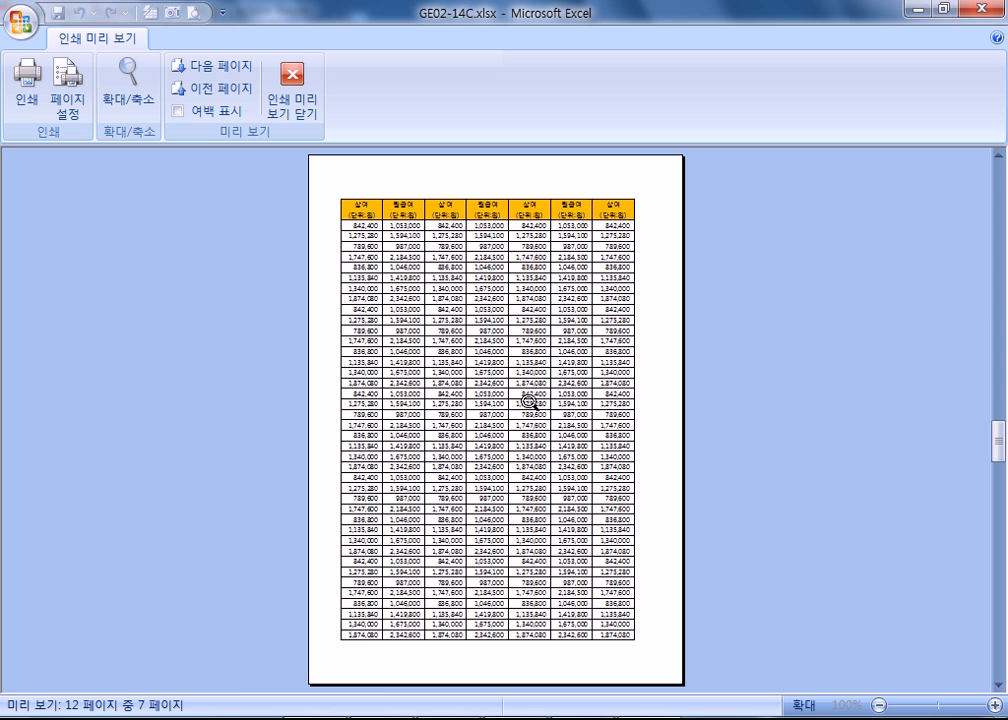
pyautogui.scroll(-5, 529, 401)
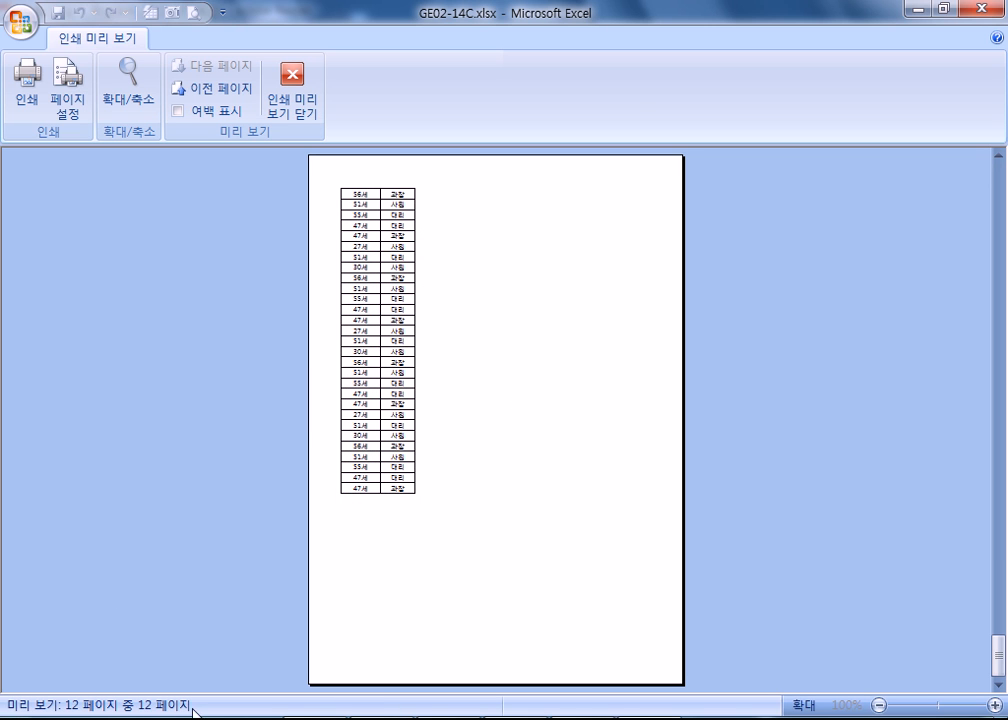
pyautogui.scroll(2, 465, 380)
pyautogui.scroll(9, 465, 380)
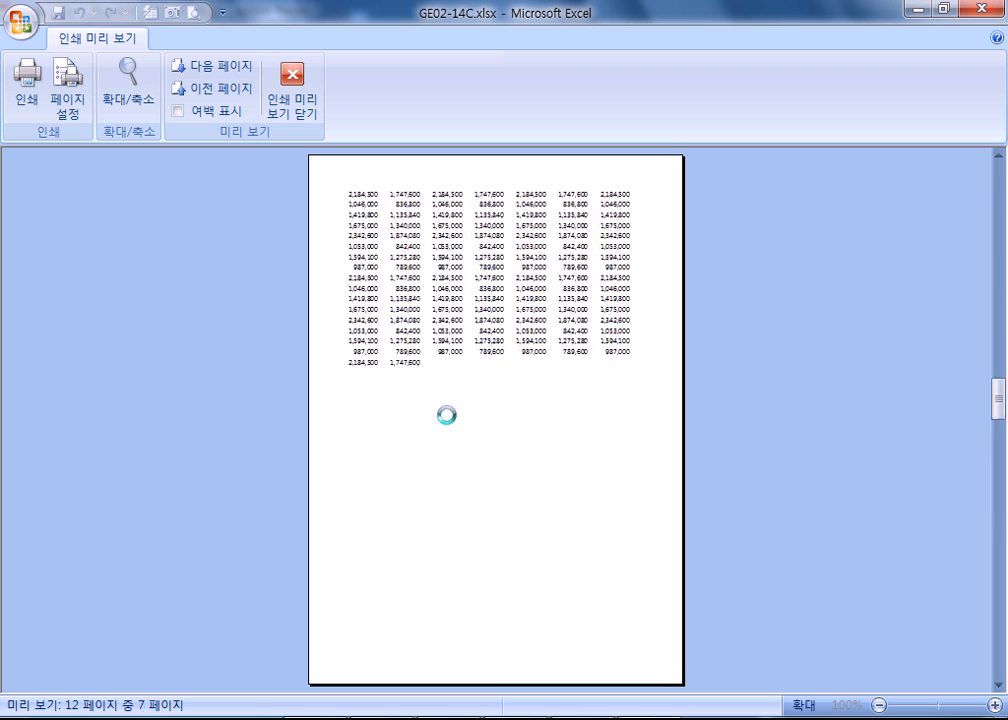
pyautogui.scroll(-5, 432, 451)
pyautogui.scroll(5, 432, 451)
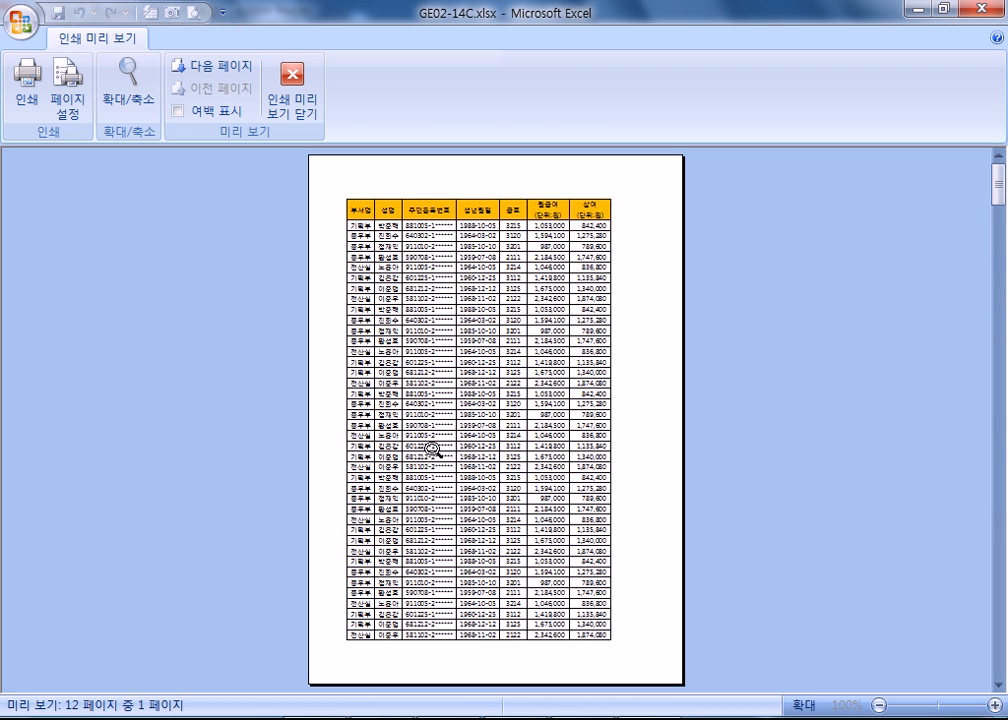
pyautogui.scroll(-4, 432, 451)
pyautogui.click(297, 96)
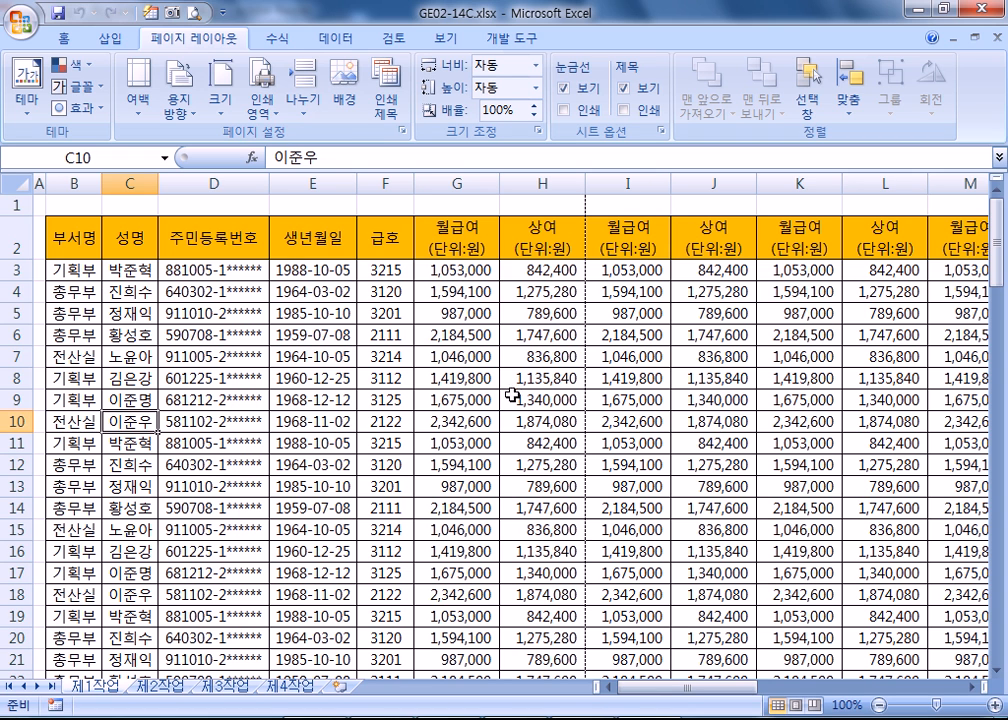
# - Scroll the salary sheet to inspect the dashed page breaks, select cell I126, then open the View tab
pyautogui.scroll(-18, 562, 522)
pyautogui.scroll(-15, 558, 535)
pyautogui.scroll(9, 533, 517)
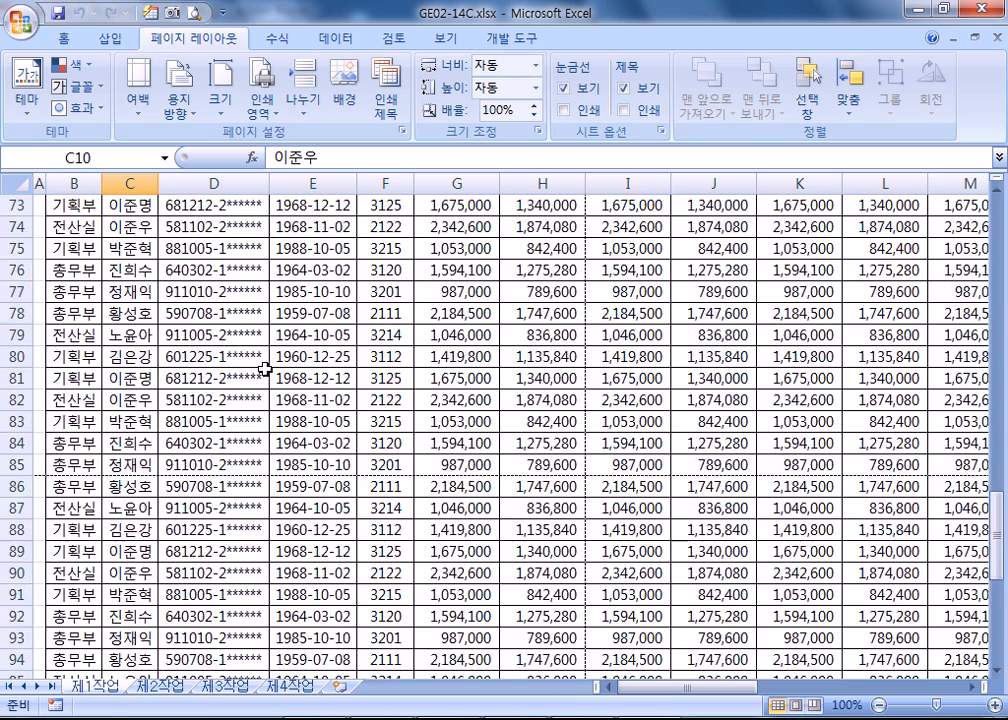
pyautogui.scroll(20, 265, 370)
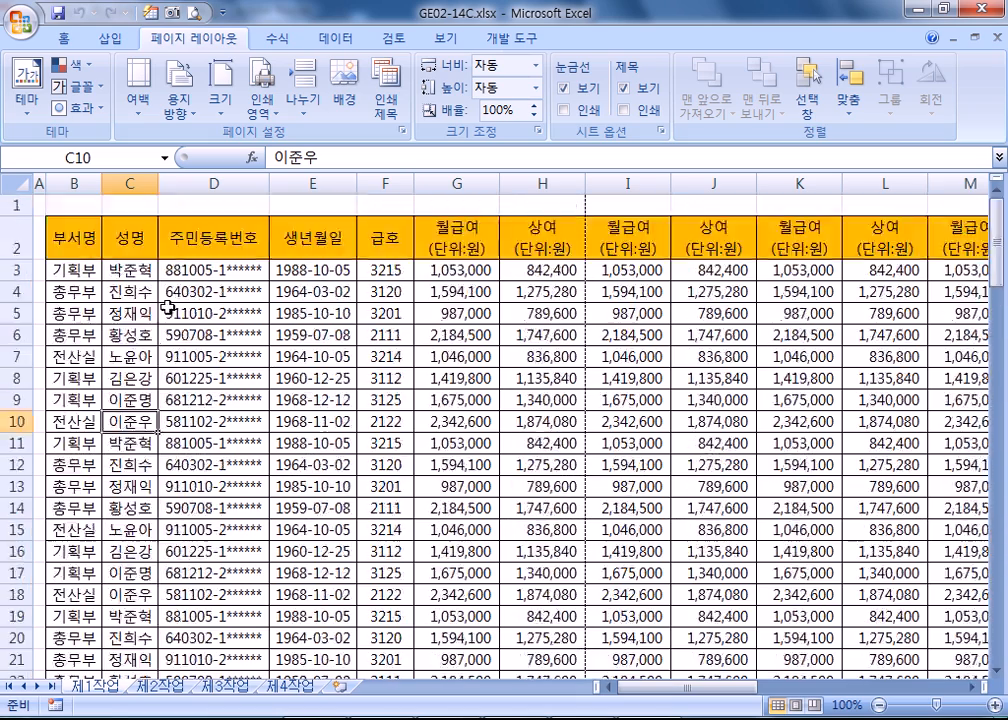
pyautogui.scroll(-15, 607, 312)
pyautogui.scroll(-20, 704, 445)
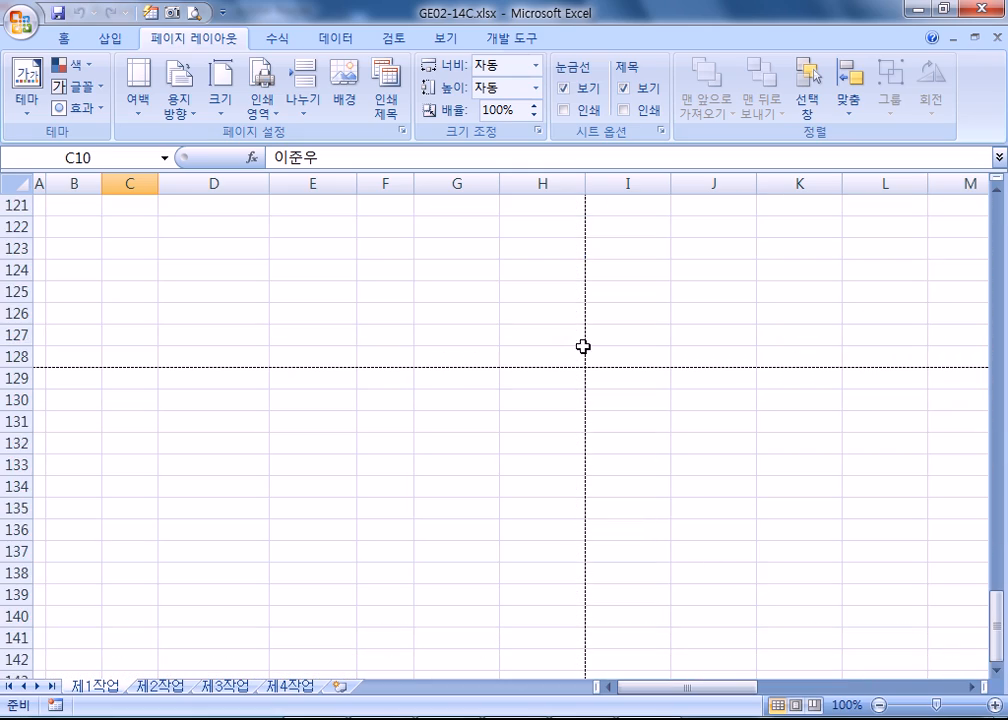
pyautogui.moveTo(576, 358); pyautogui.dragTo(470, 261)
pyautogui.click(641, 317)
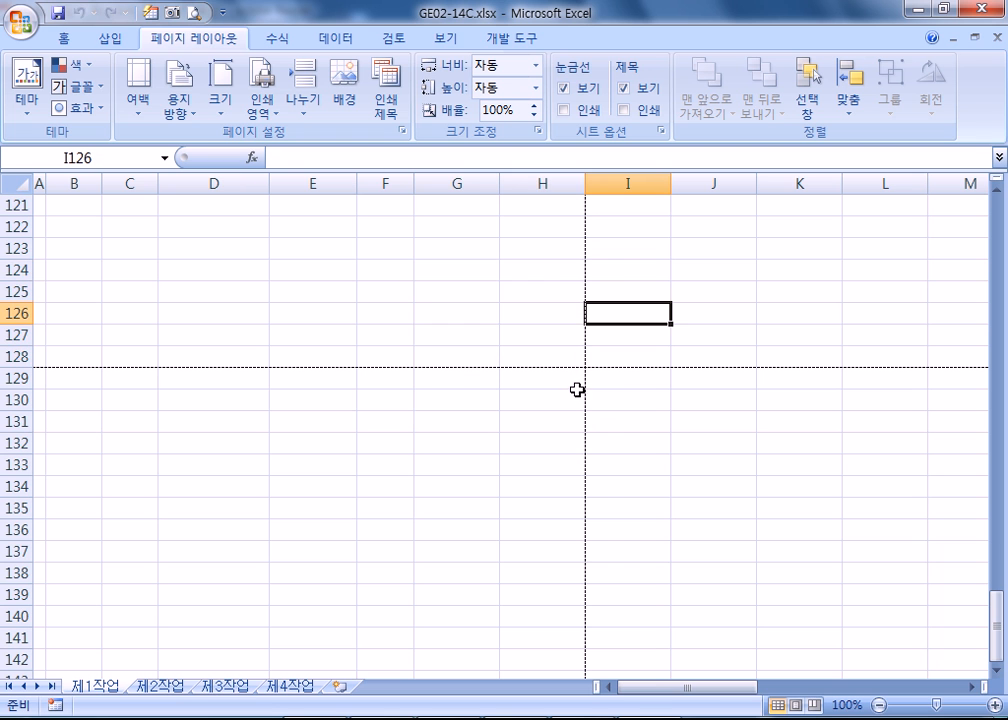
pyautogui.scroll(14, 573, 394)
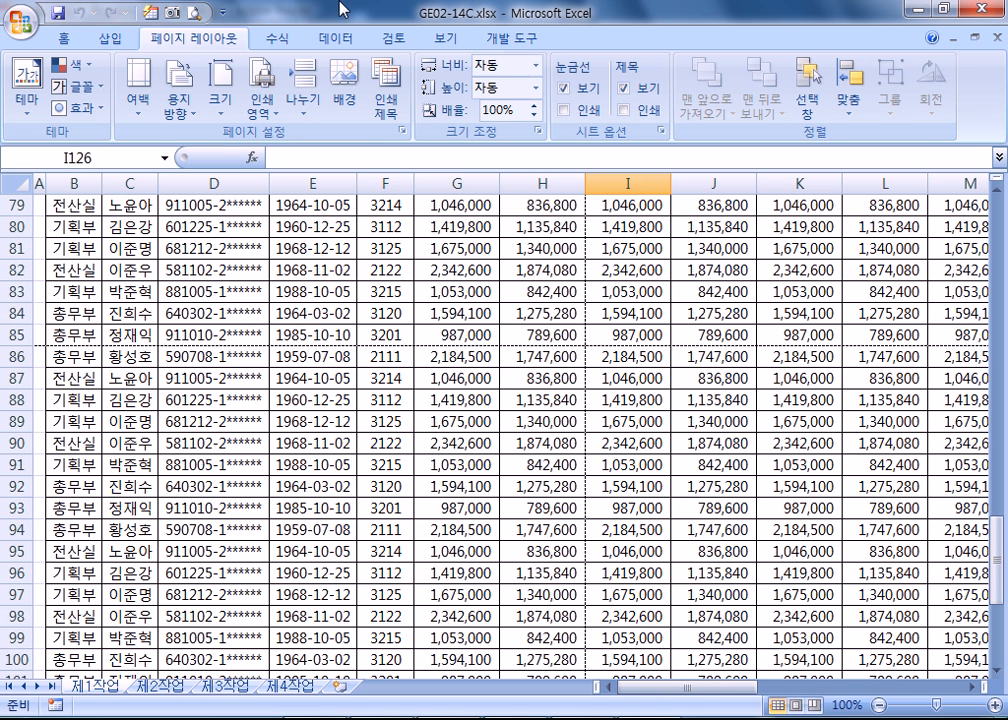
pyautogui.click(443, 46)
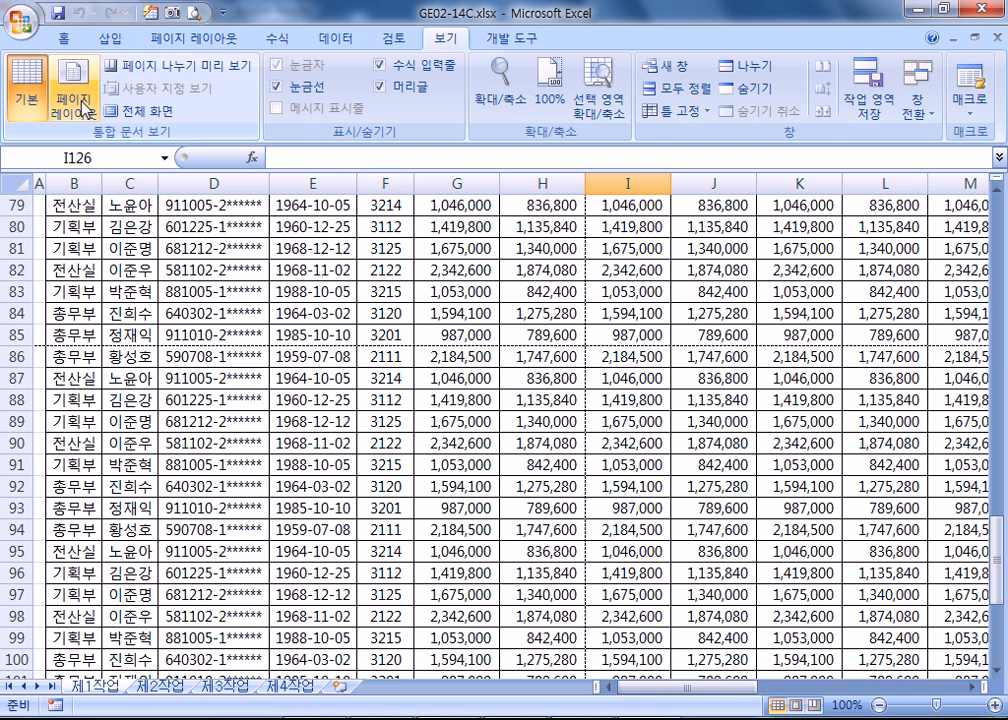
pyautogui.click(146, 51)
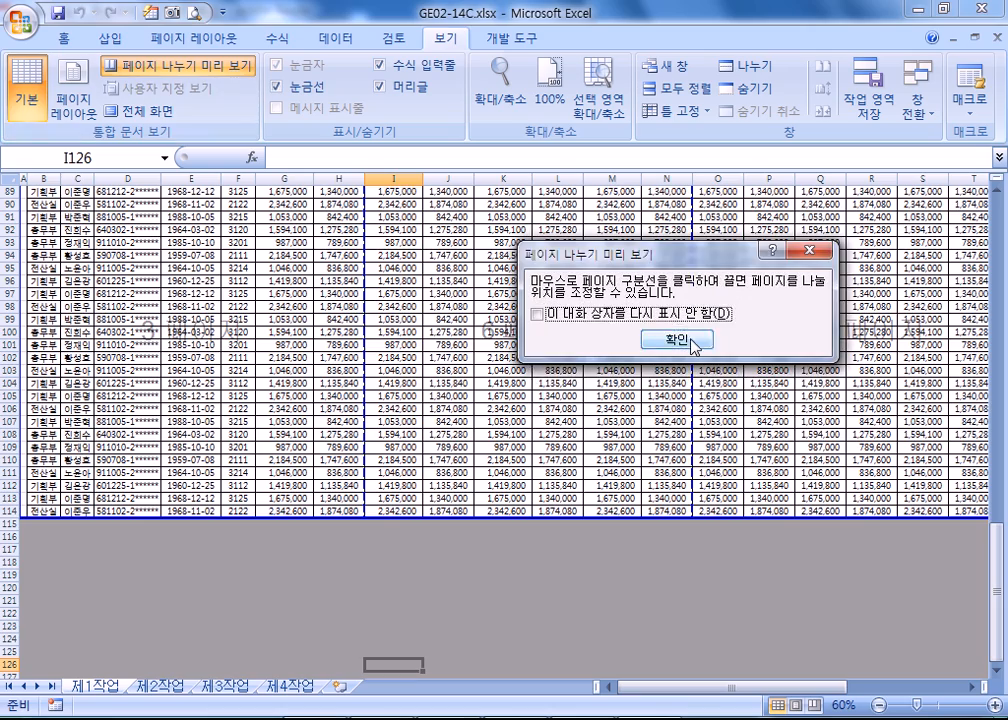
pyautogui.press('Return')
pyautogui.hotkey('ctrl', 'Home')
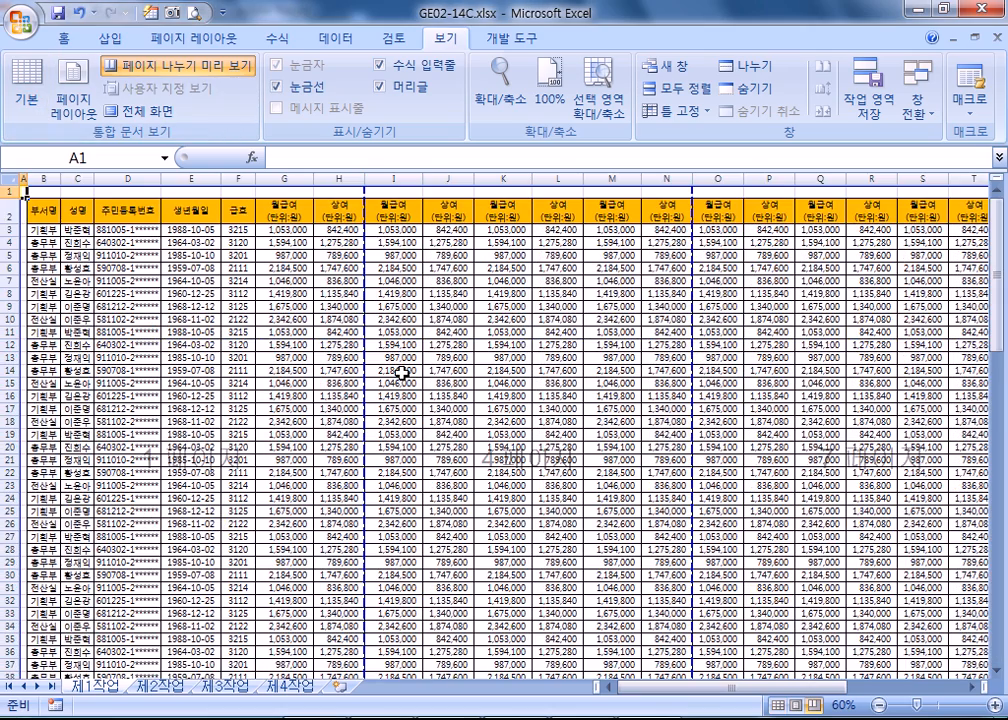
pyautogui.scroll(4, 304, 325)
pyautogui.scroll(-3, 306, 342)
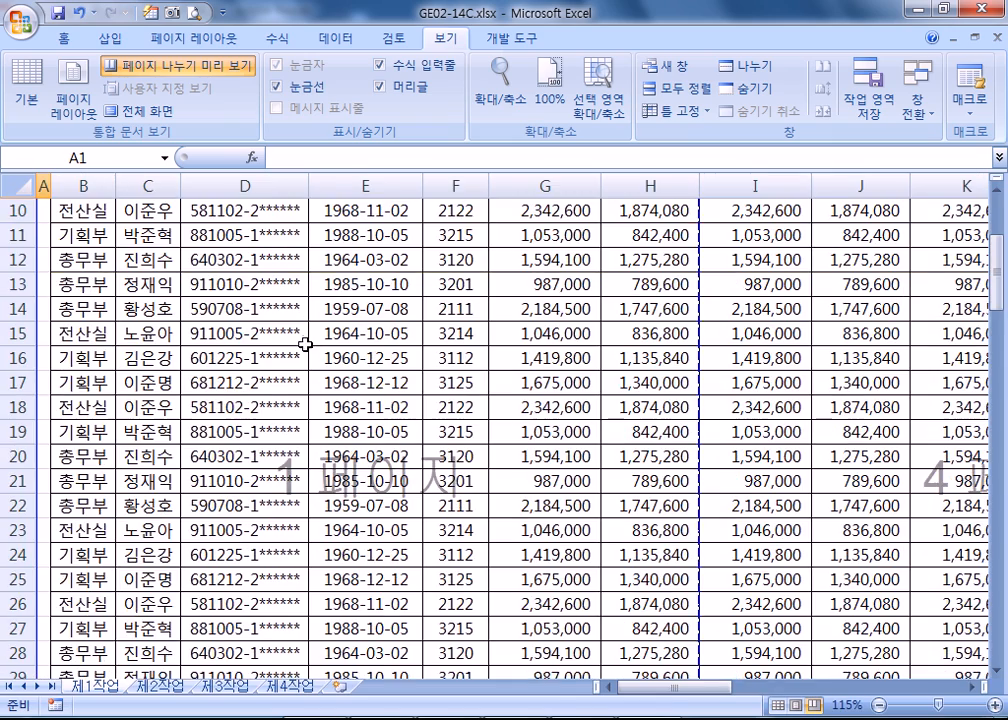
pyautogui.scroll(-3, 334, 383)
pyautogui.scroll(-10, 558, 443)
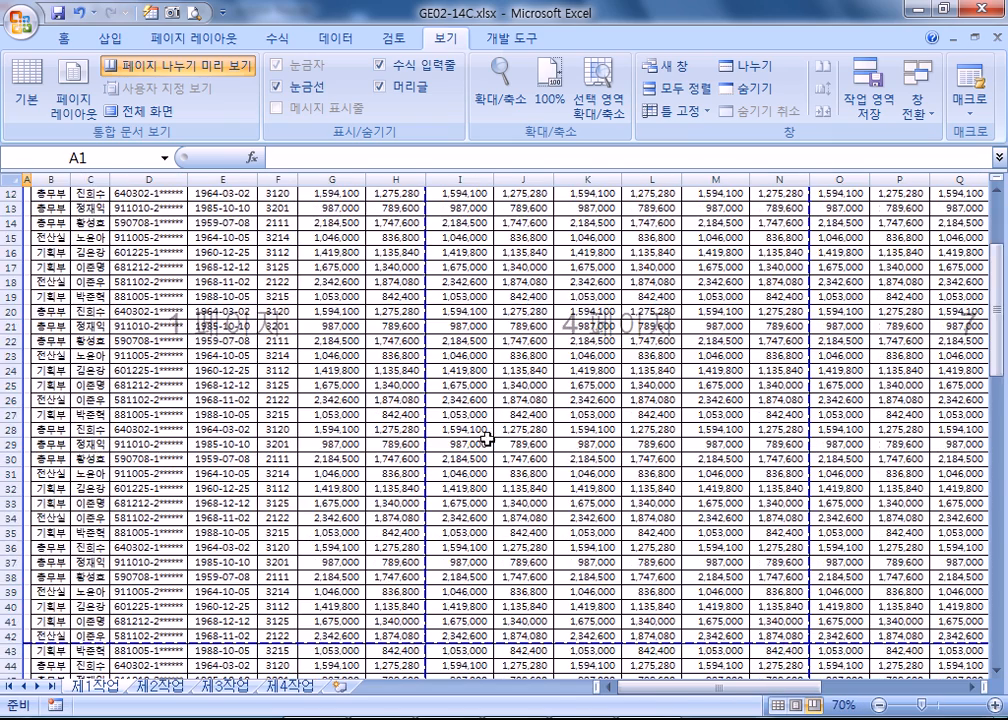
pyautogui.click(26, 85)
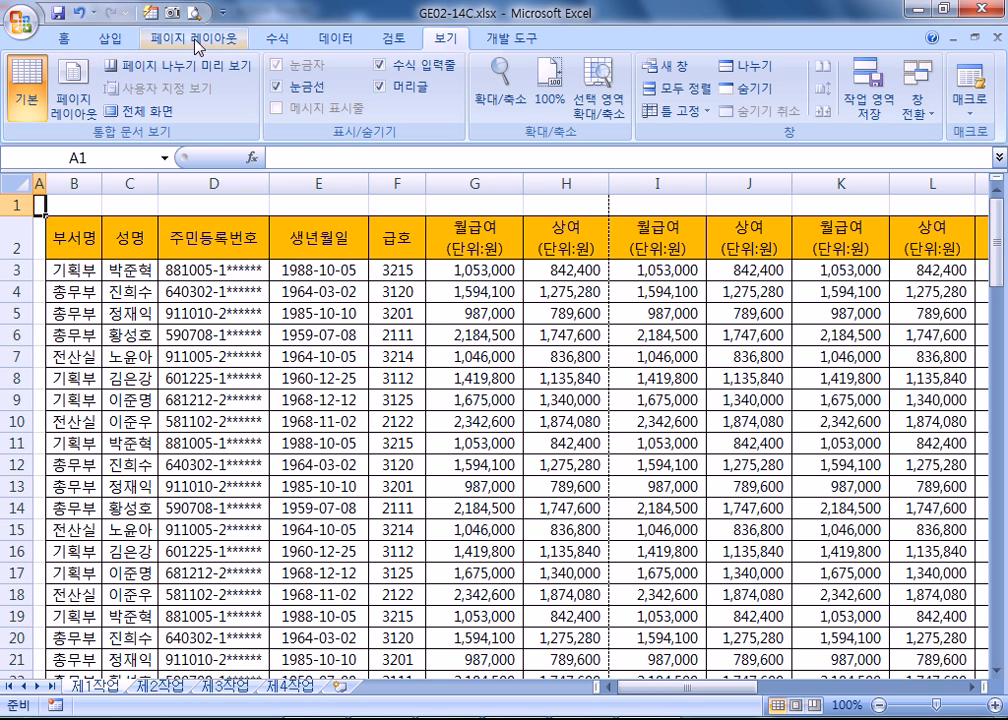
pyautogui.click(325, 313)
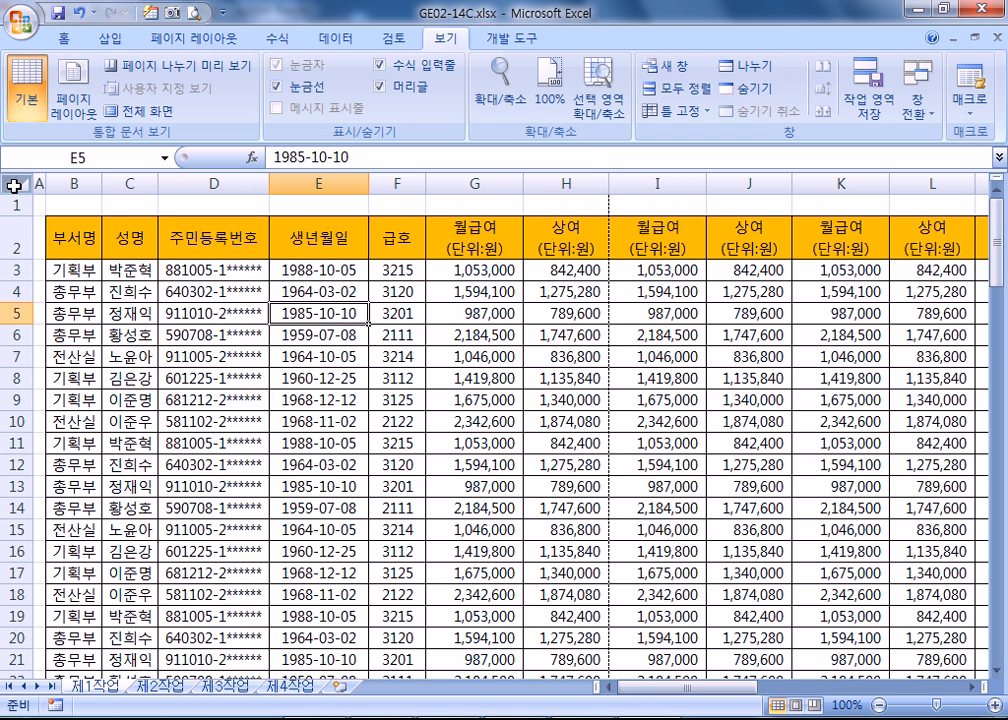
pyautogui.moveTo(45, 200); pyautogui.dragTo(477, 567)
pyautogui.scroll(-5, 496, 517)
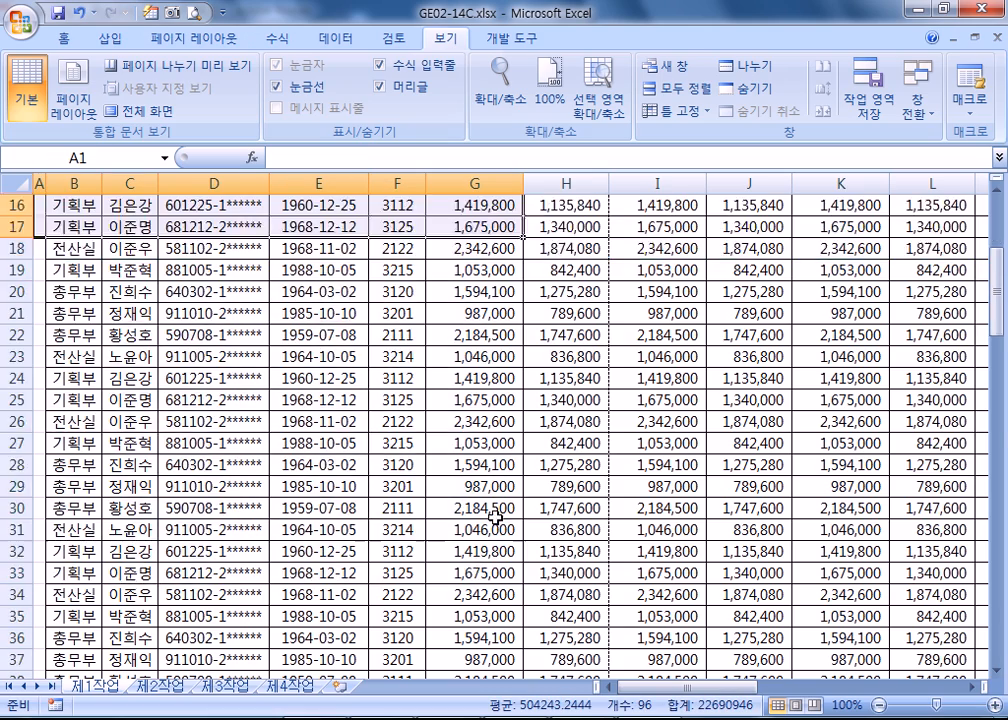
pyautogui.scroll(-18, 496, 517)
pyautogui.scroll(-3, 539, 496)
pyautogui.scroll(4, 541, 494)
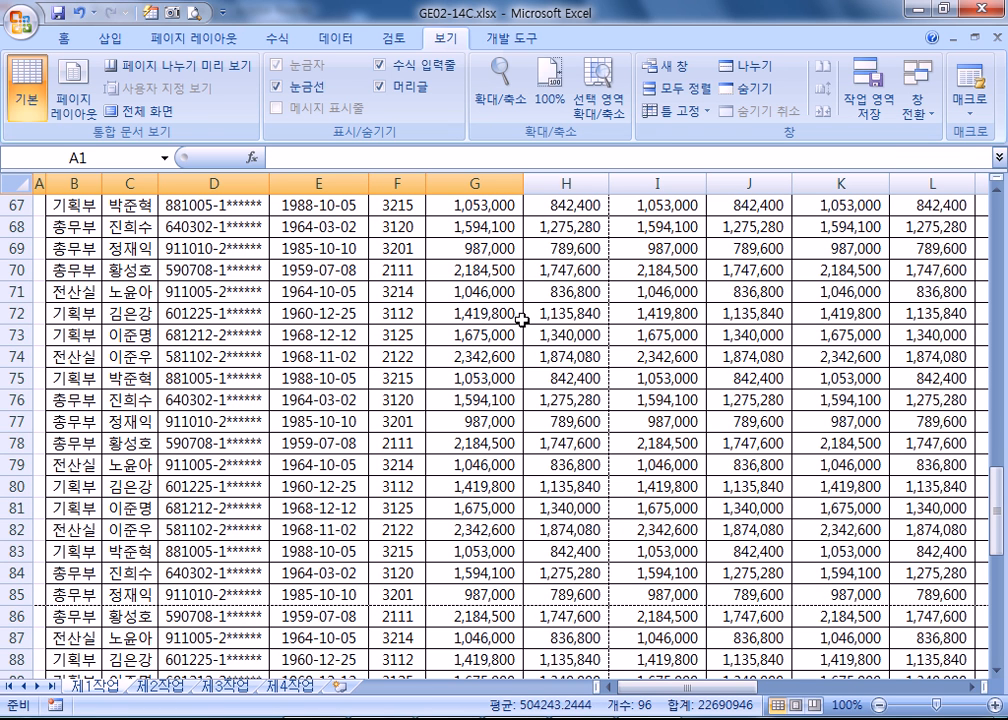
# - Set landscape orientation with Over then Down page order and preview the 12-page printout
pyautogui.click(208, 38)
pyautogui.click(402, 133)
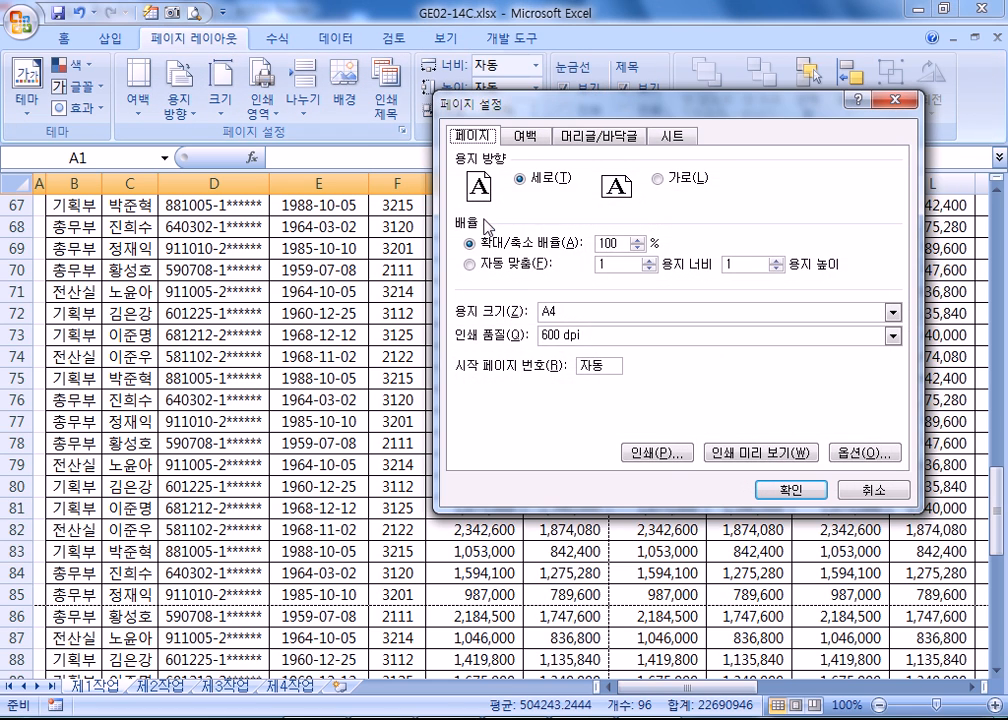
pyautogui.click(668, 143)
pyautogui.click(470, 374)
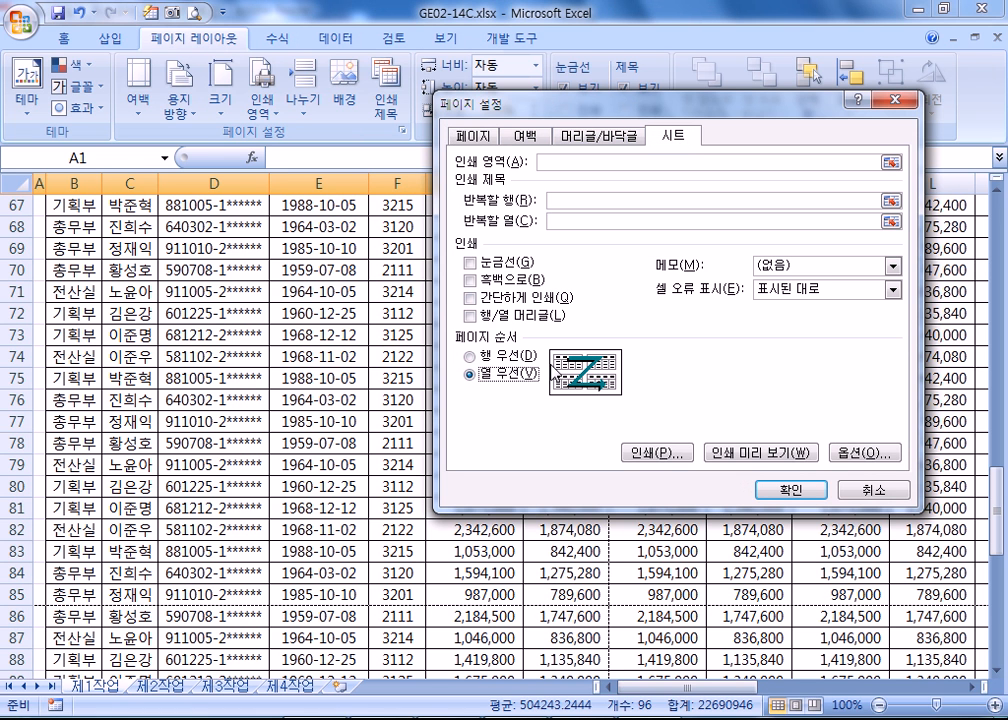
pyautogui.click(482, 357)
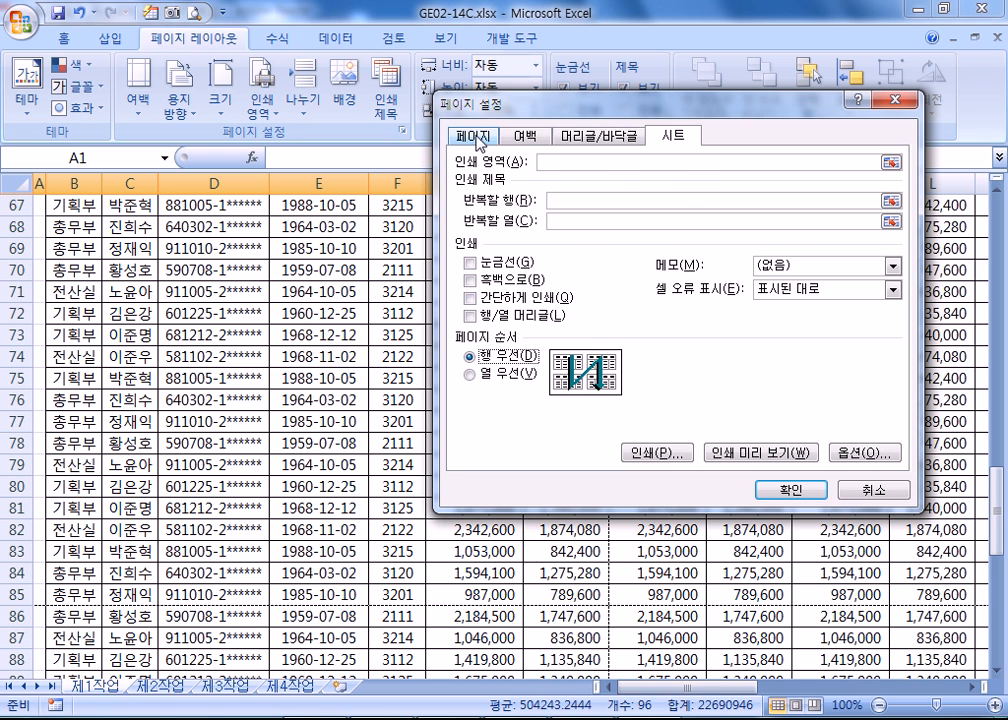
pyautogui.hotkey('ctrl', 'Tab')
pyautogui.click(658, 179)
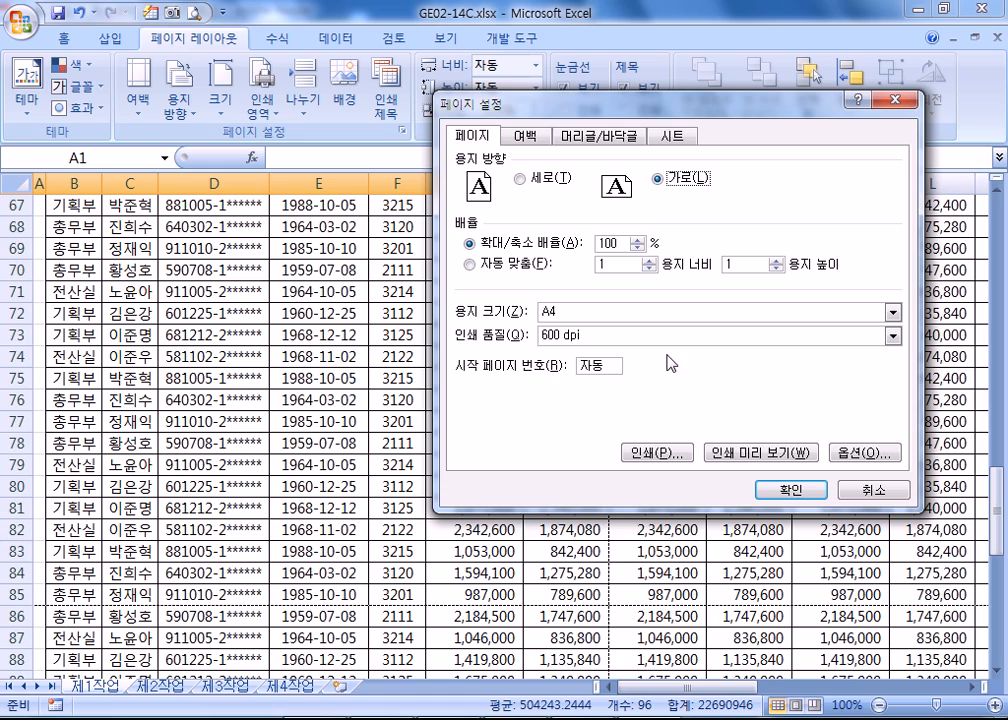
pyautogui.click(758, 452)
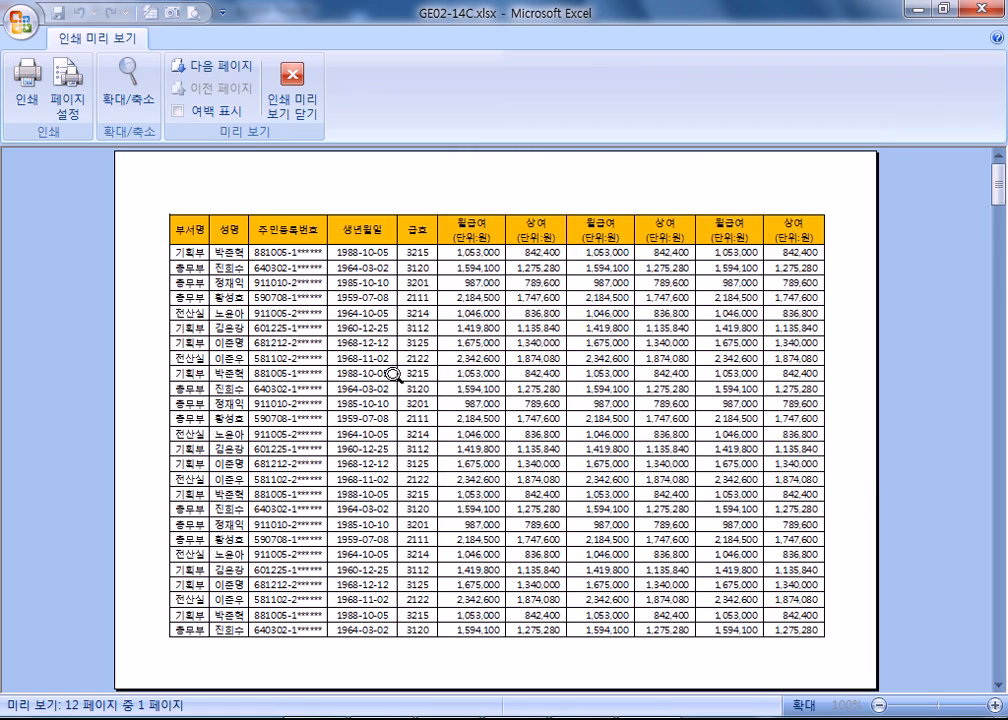
# - Switch the previewed pages to portrait orientation
pyautogui.scroll(-11, 392, 411)
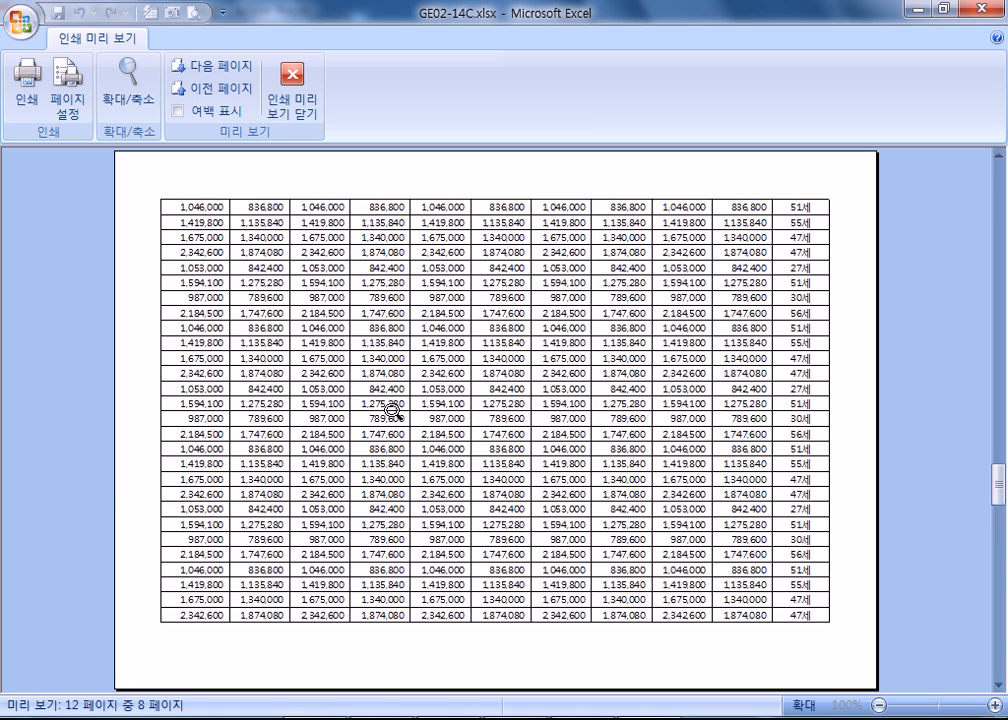
pyautogui.scroll(11, 392, 411)
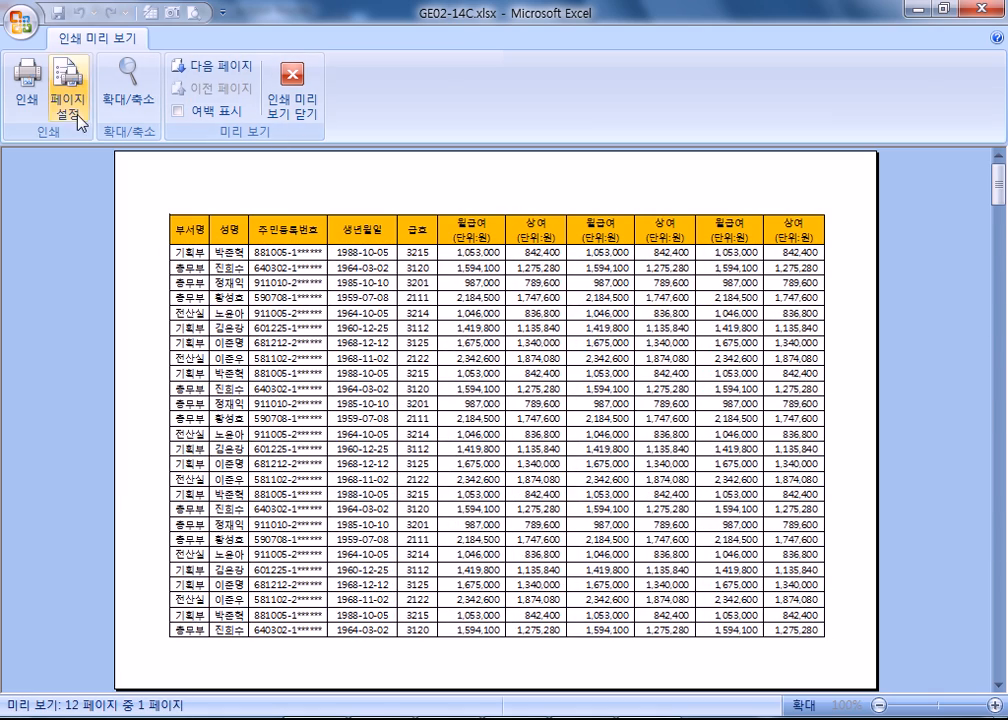
pyautogui.click(519, 179)
pyautogui.click(790, 489)
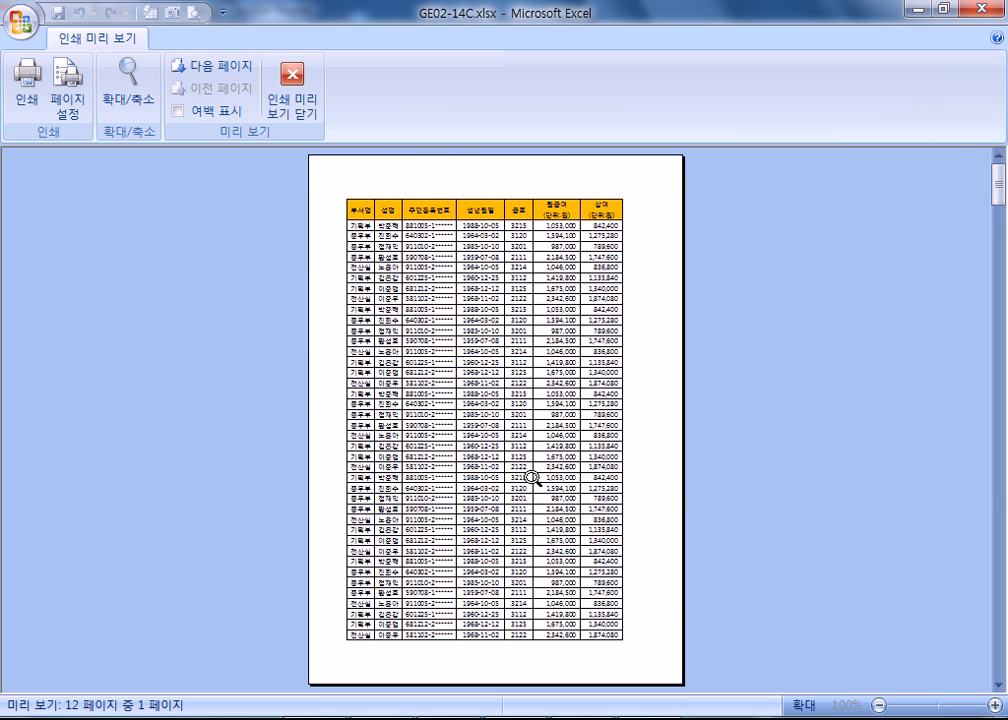
# - Set the left and right page margins to 1
pyautogui.click(66, 104)
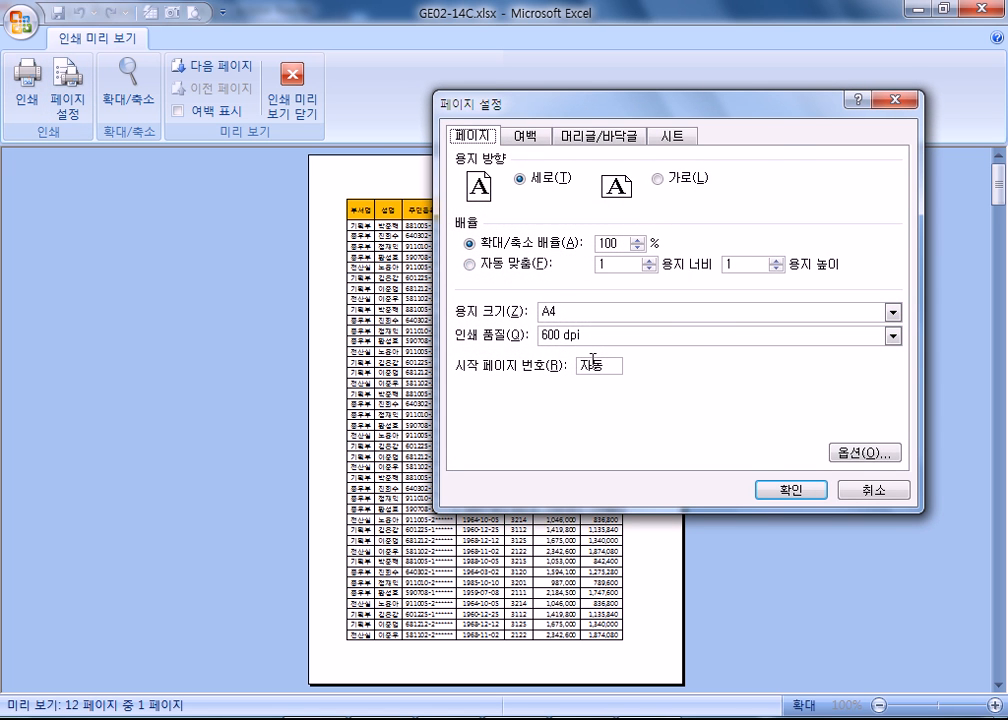
pyautogui.click(528, 140)
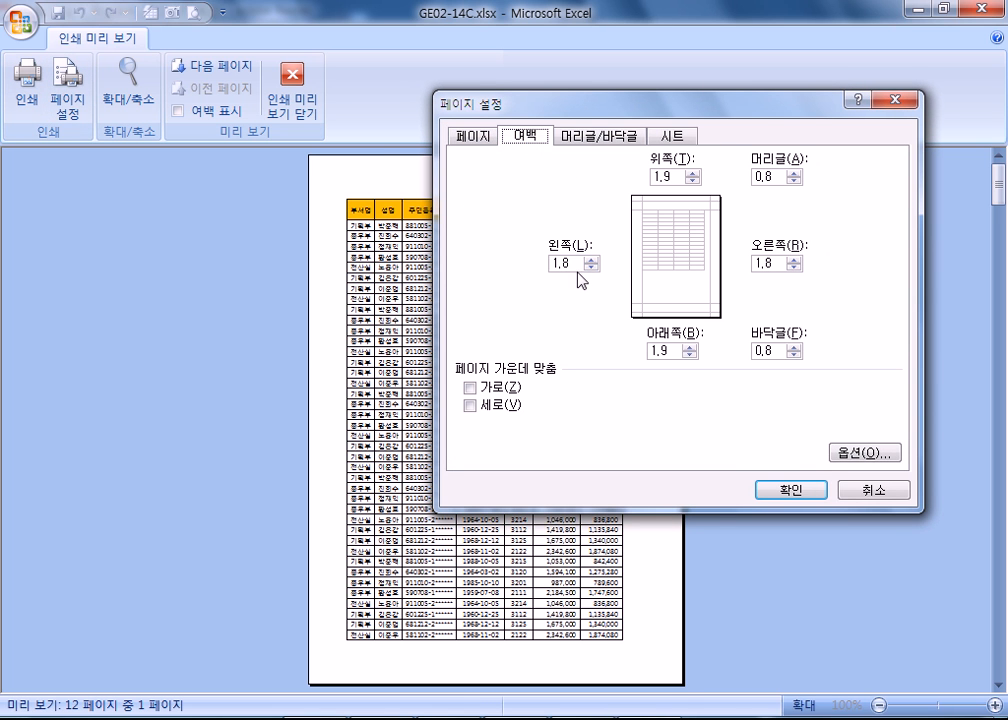
pyautogui.doubleClick(574, 265)
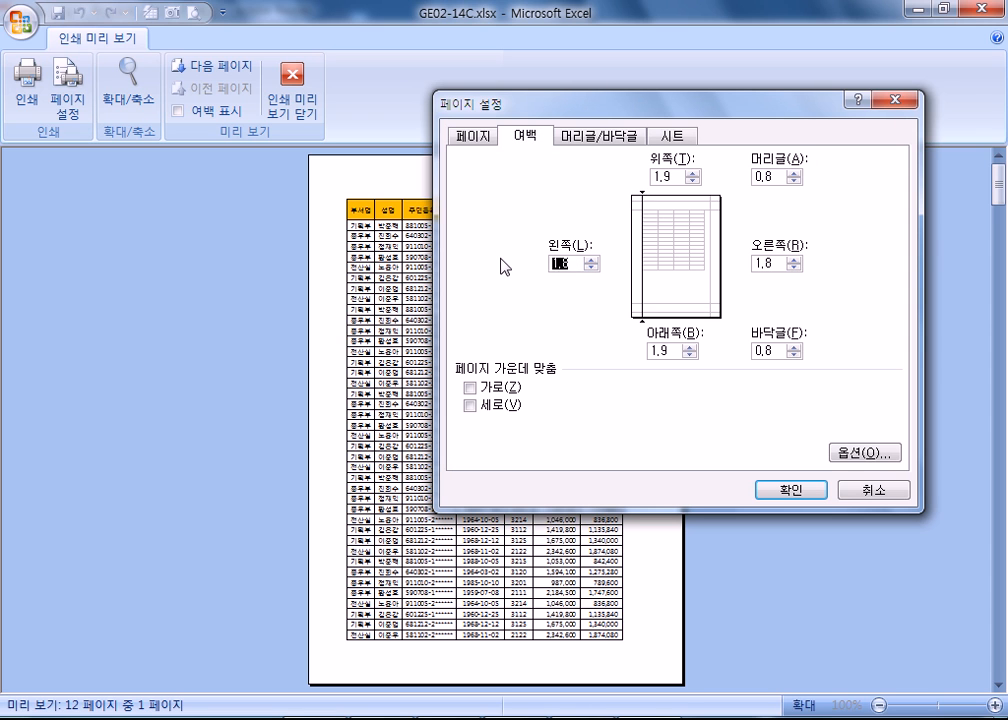
pyautogui.write('1')
pyautogui.doubleClick(778, 266)
pyautogui.write('1')
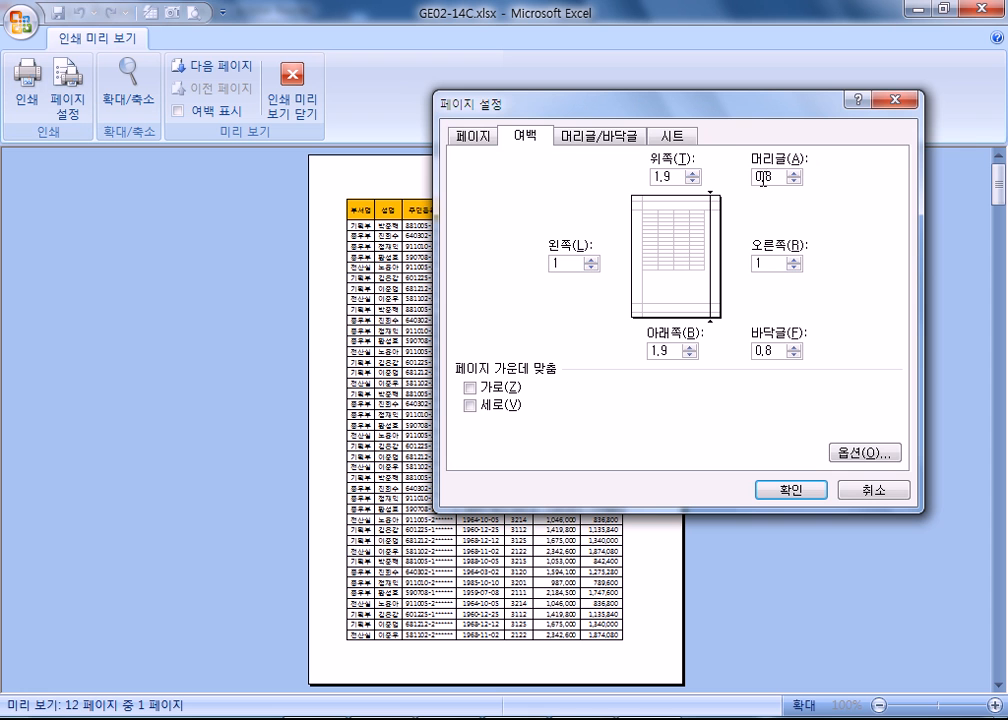
pyautogui.click(774, 489)
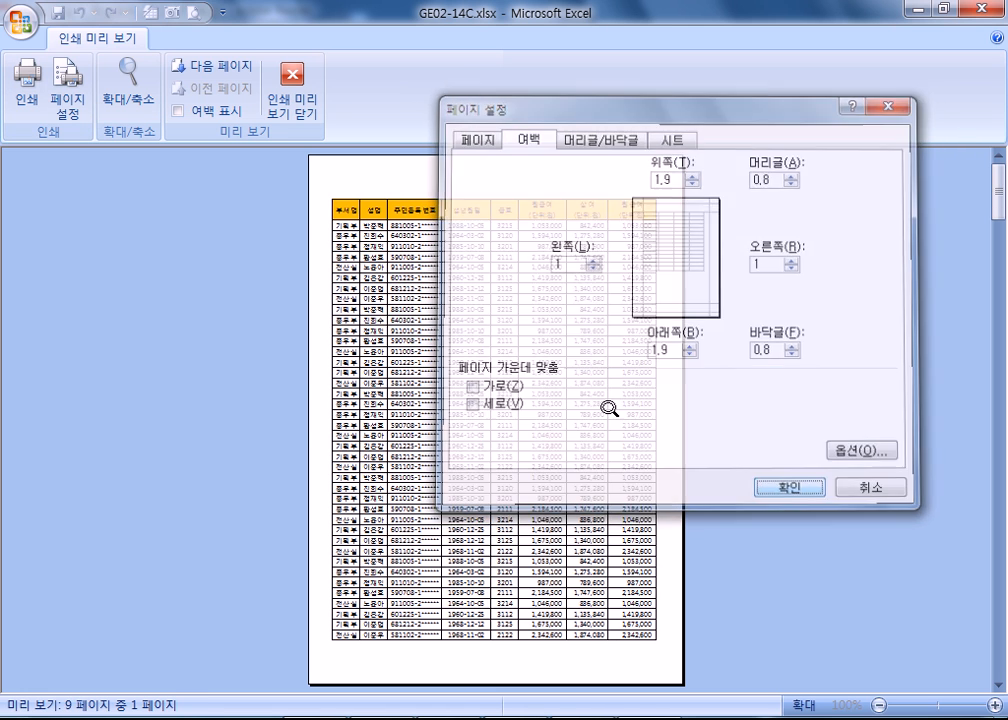
pyautogui.scroll(-1, 678, 430)
pyautogui.scroll(1, 678, 430)
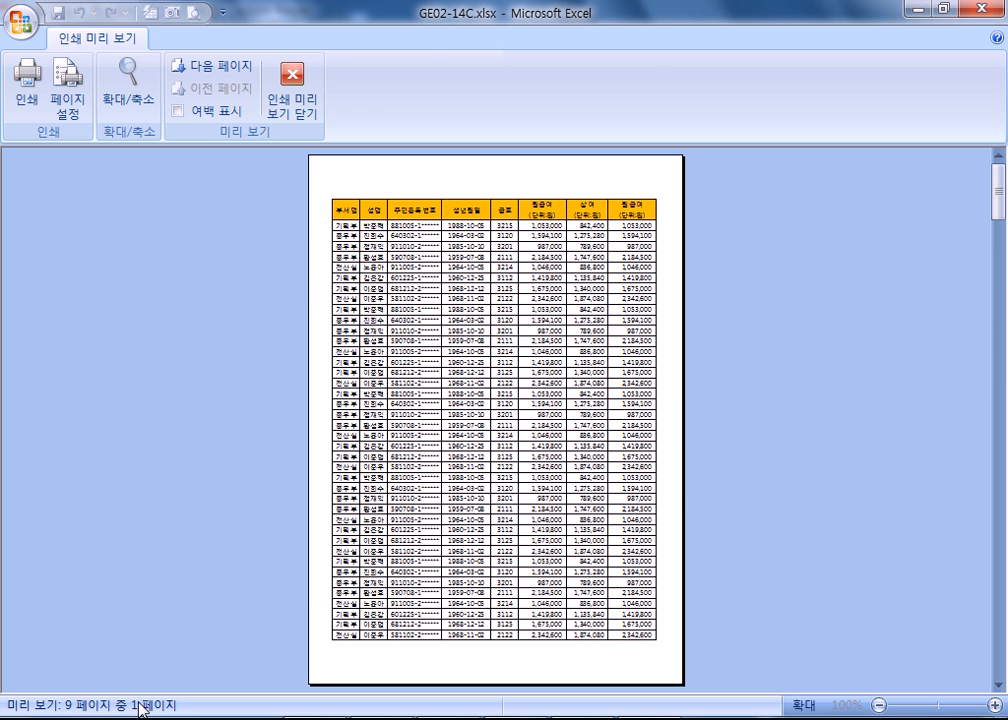
# - Change the page orientation back to landscape and review the preview
pyautogui.click(67, 98)
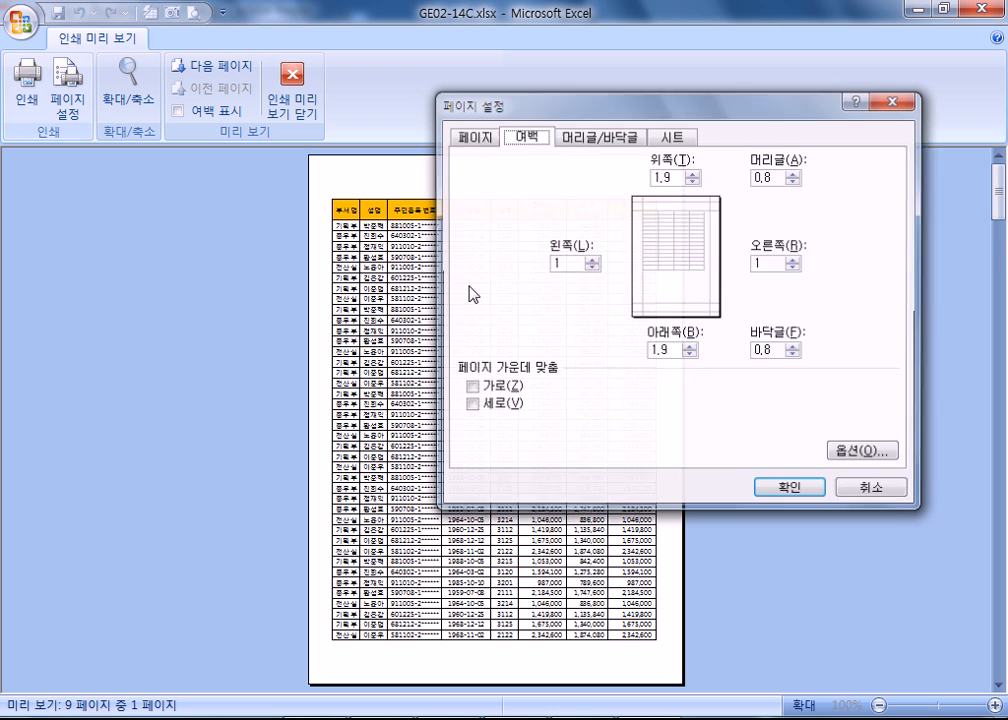
pyautogui.click(472, 135)
pyautogui.click(657, 178)
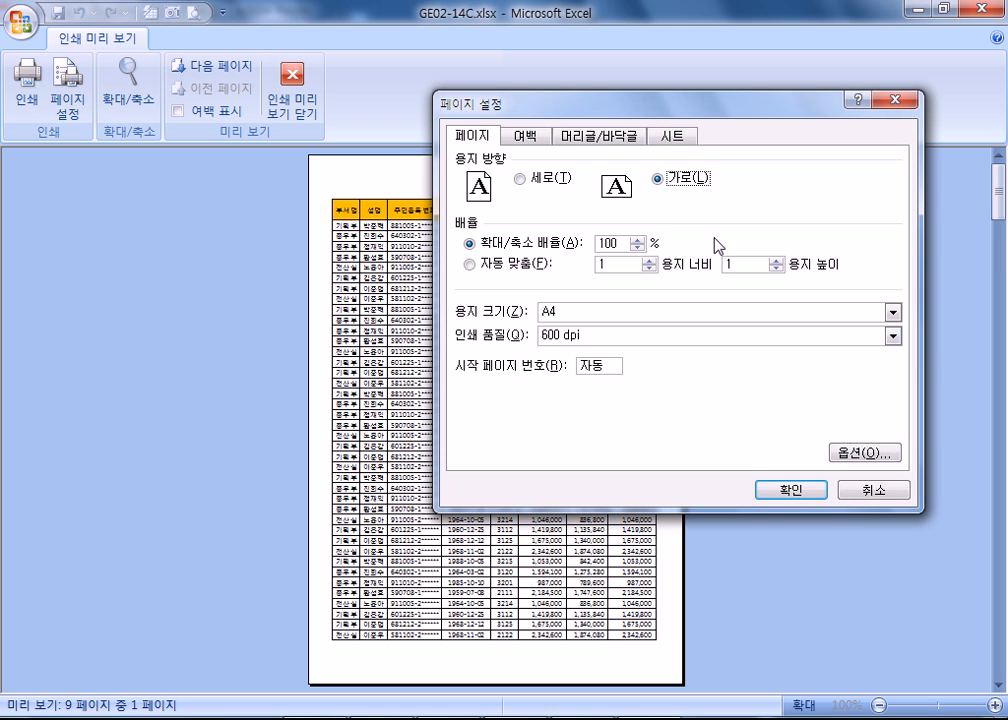
pyautogui.click(805, 492)
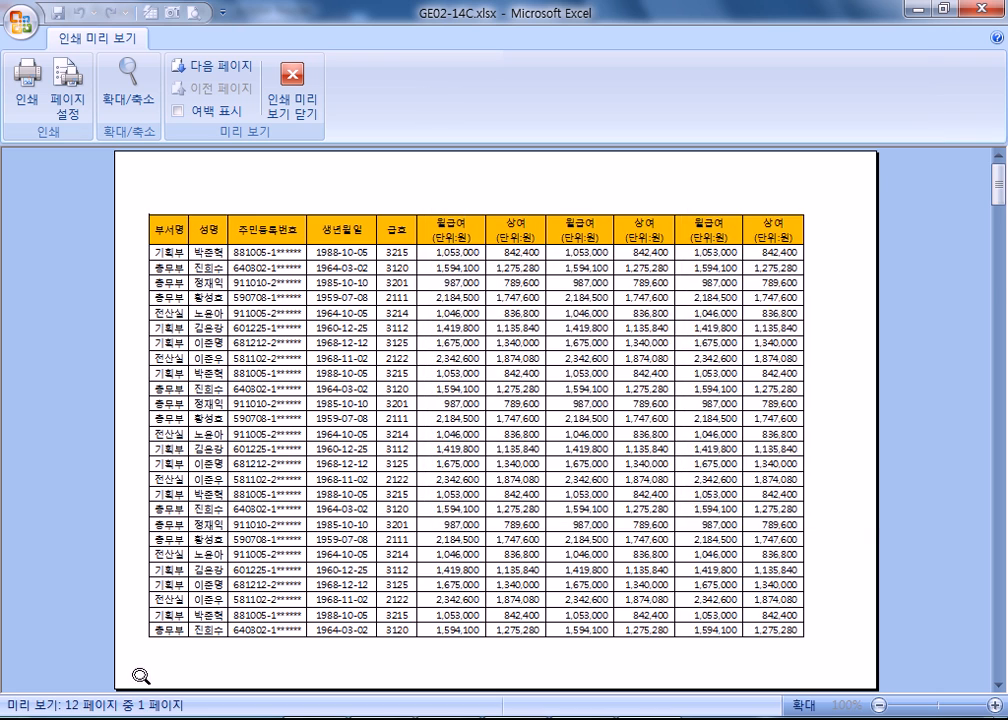
pyautogui.scroll(-10, 140, 580)
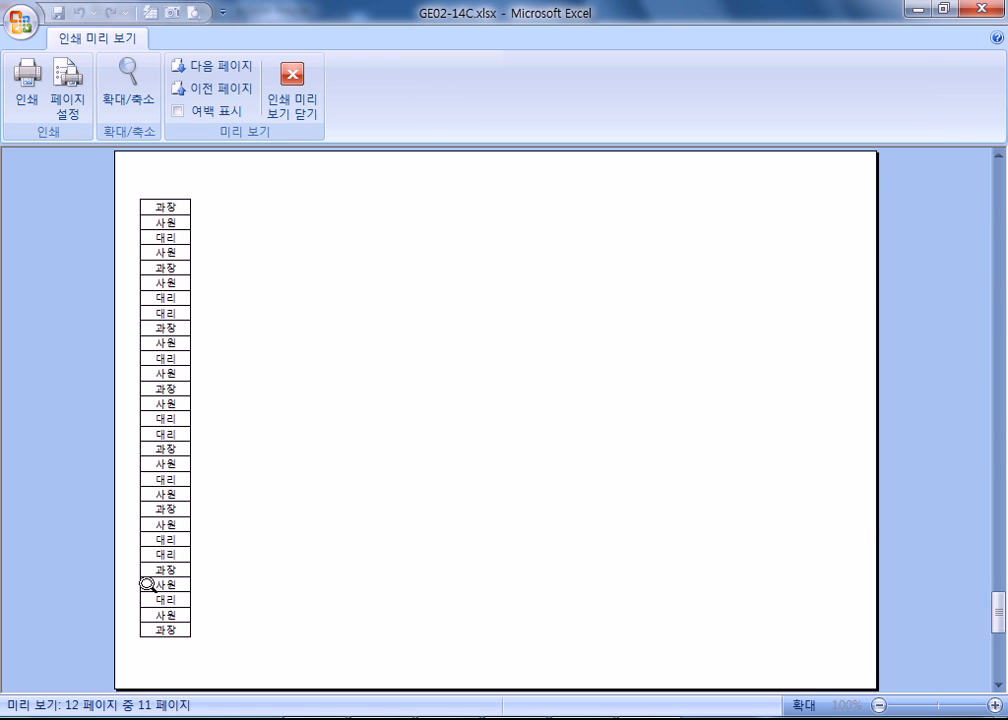
pyautogui.scroll(8, 176, 478)
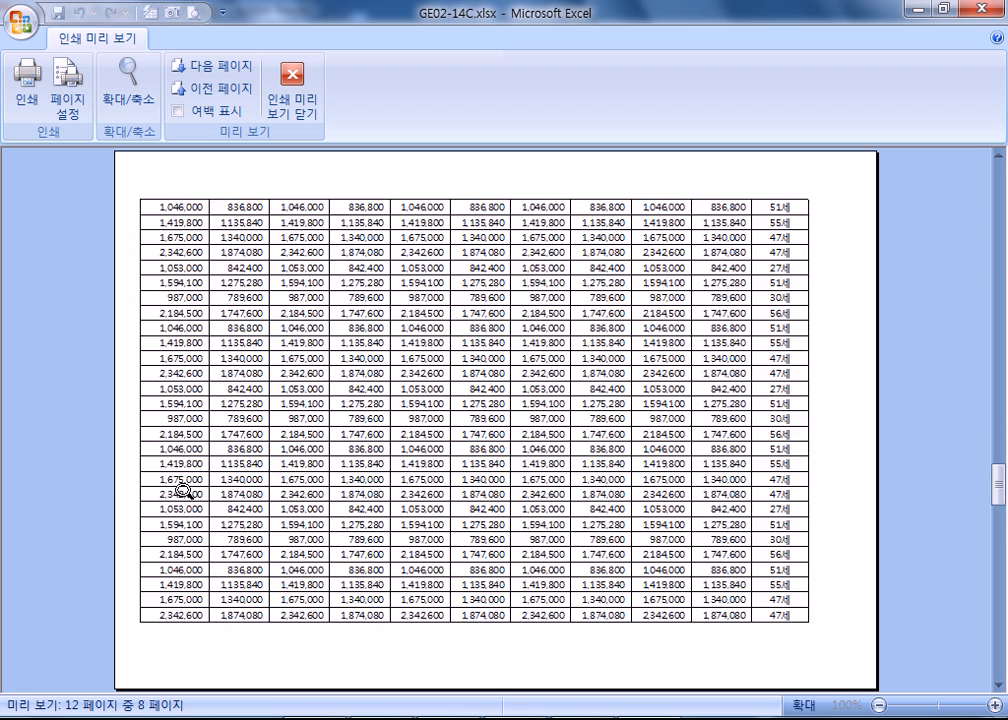
pyautogui.scroll(2, 185, 493)
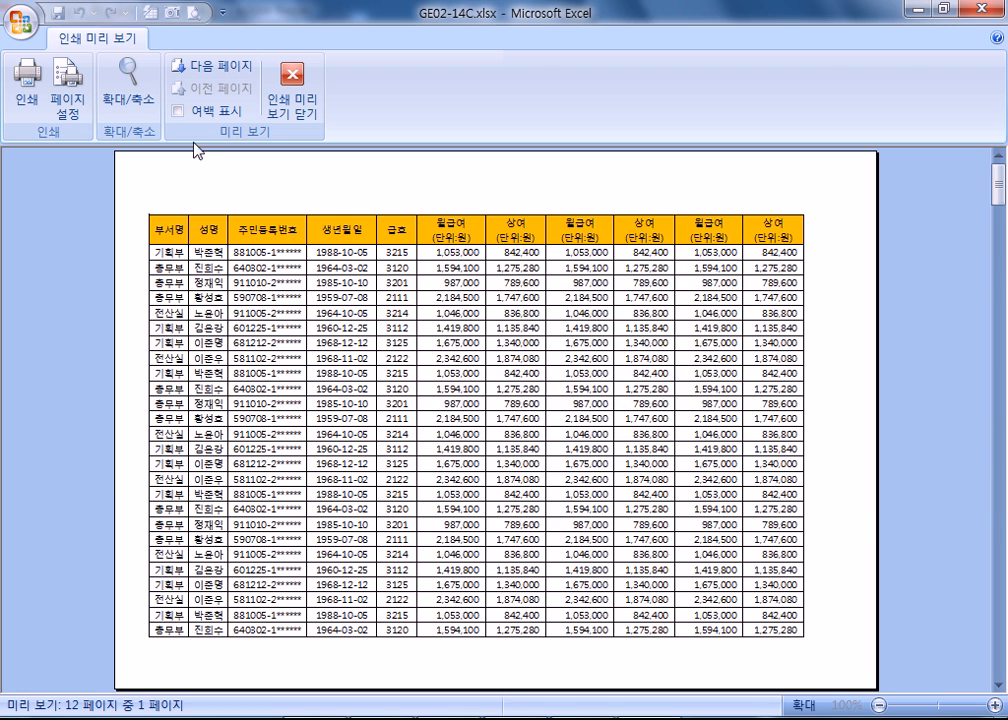
# - Try a 0.5 left margin, then leave print preview for the worksheet
pyautogui.click(64, 62)
pyautogui.click(527, 136)
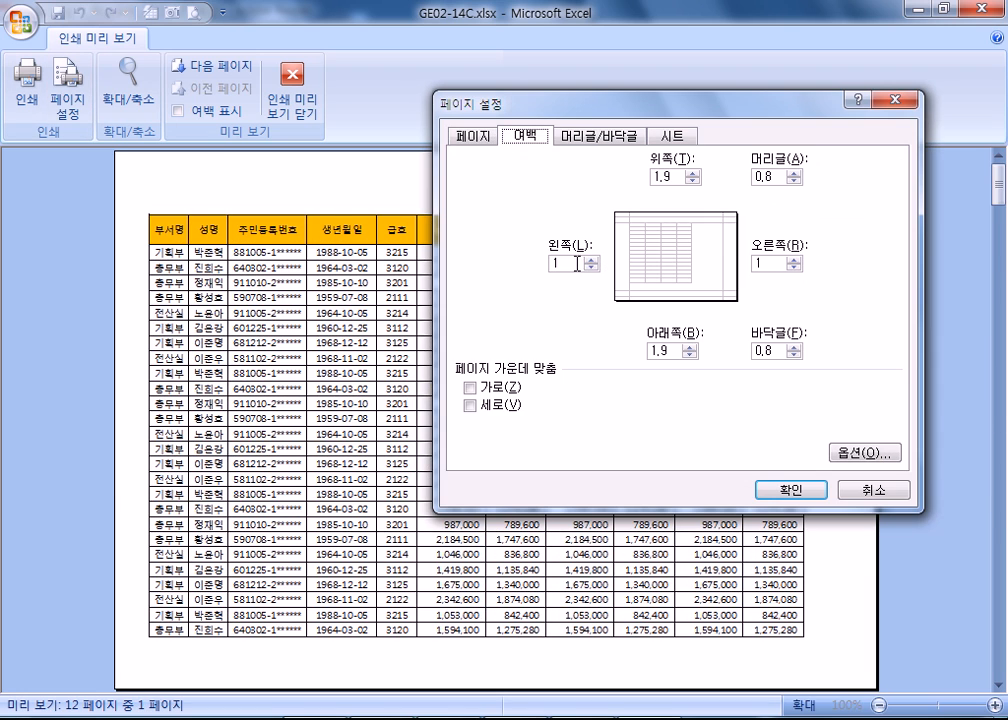
pyautogui.click(592, 267)
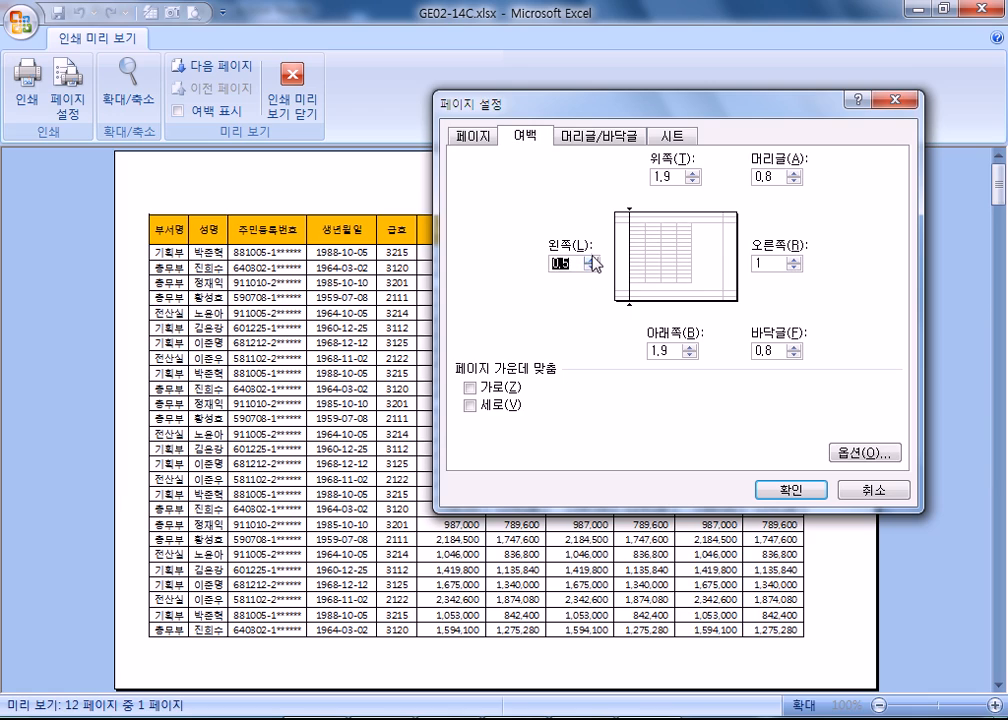
pyautogui.click(591, 260)
pyautogui.press('Escape')
pyautogui.press('Escape')
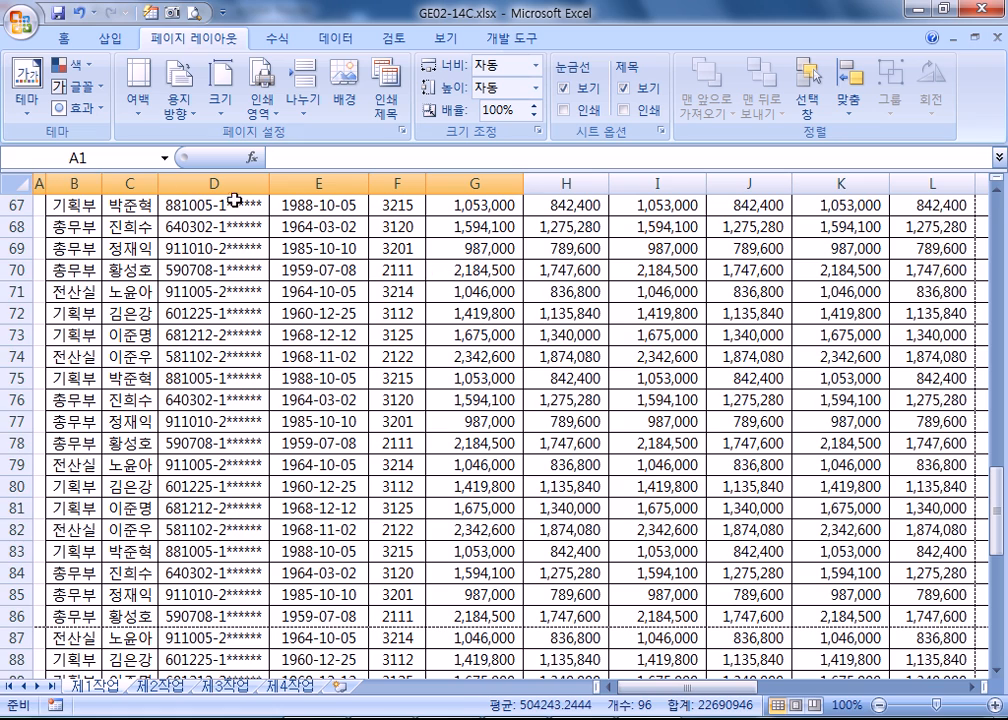
# - AutoFit every column width on the salary sheet
pyautogui.click(16, 182)
pyautogui.doubleClick(104, 183)
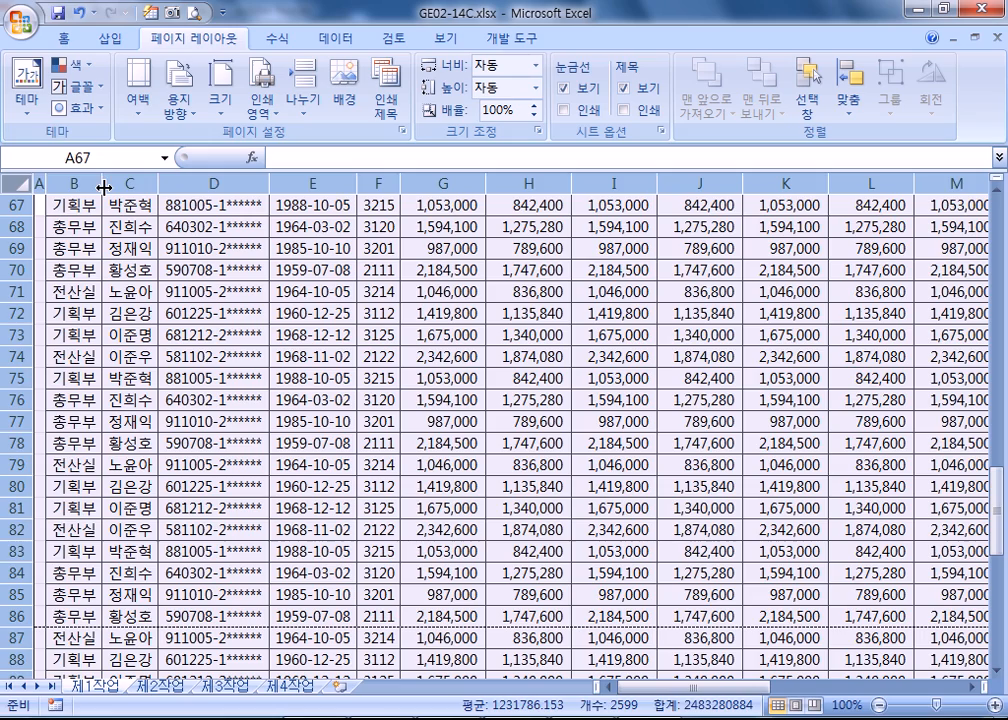
pyautogui.click(448, 291)
pyautogui.scroll(11, 465, 420)
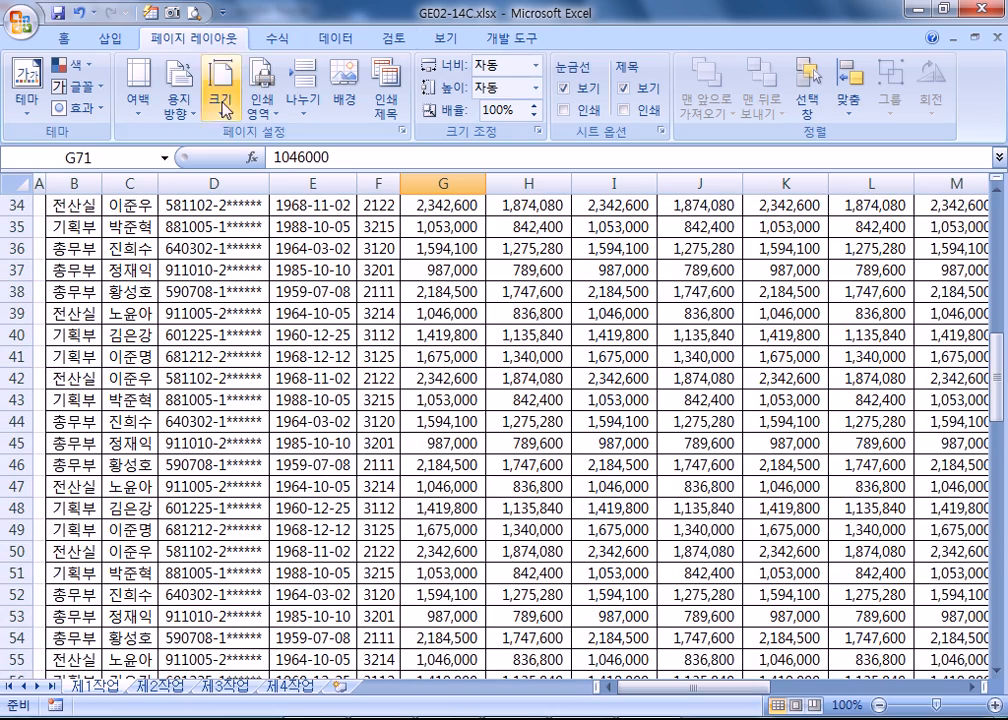
pyautogui.click(404, 132)
pyautogui.press('Escape')
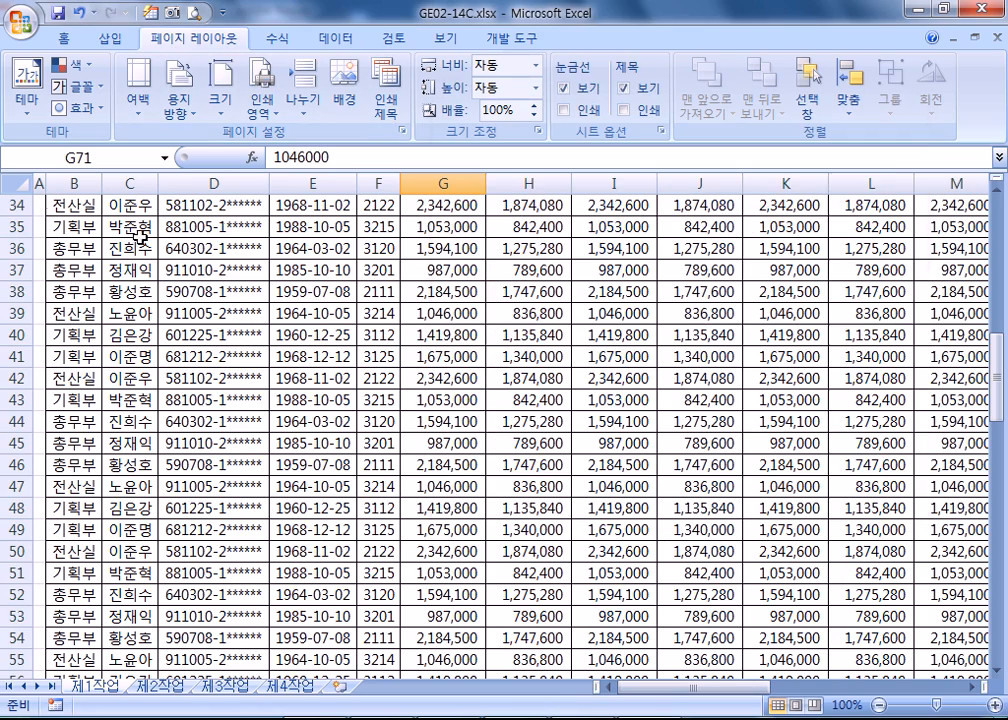
# - Adjust the widths of all columns by dragging their header borders
pyautogui.click(16, 182)
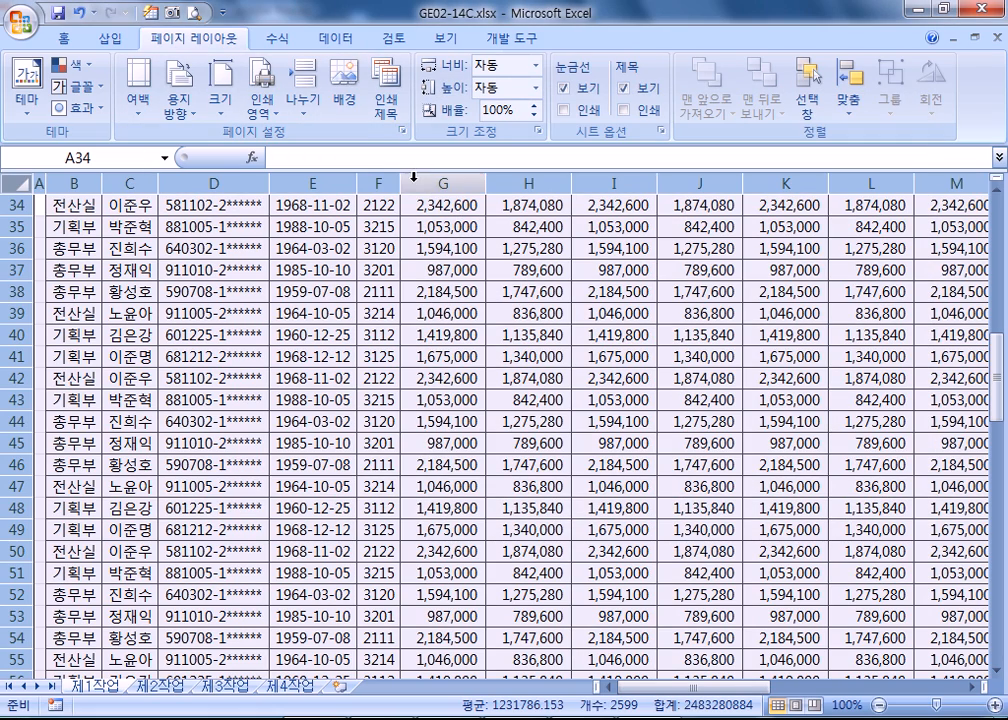
pyautogui.moveTo(398, 184); pyautogui.dragTo(448, 184)
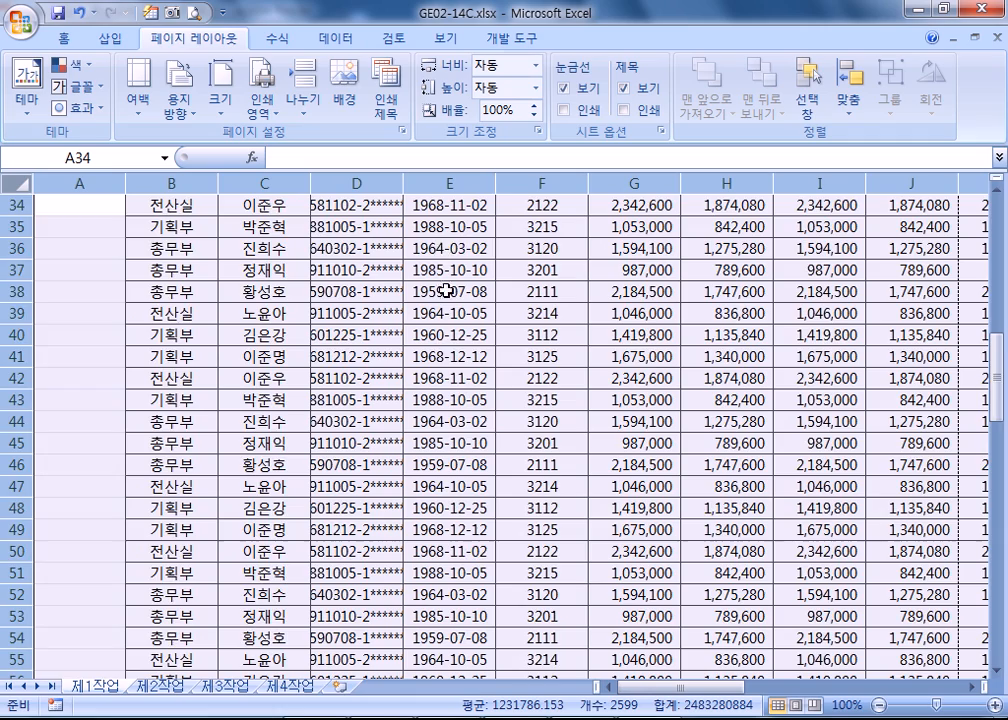
pyautogui.scroll(7, 488, 428)
pyautogui.scroll(4, 488, 428)
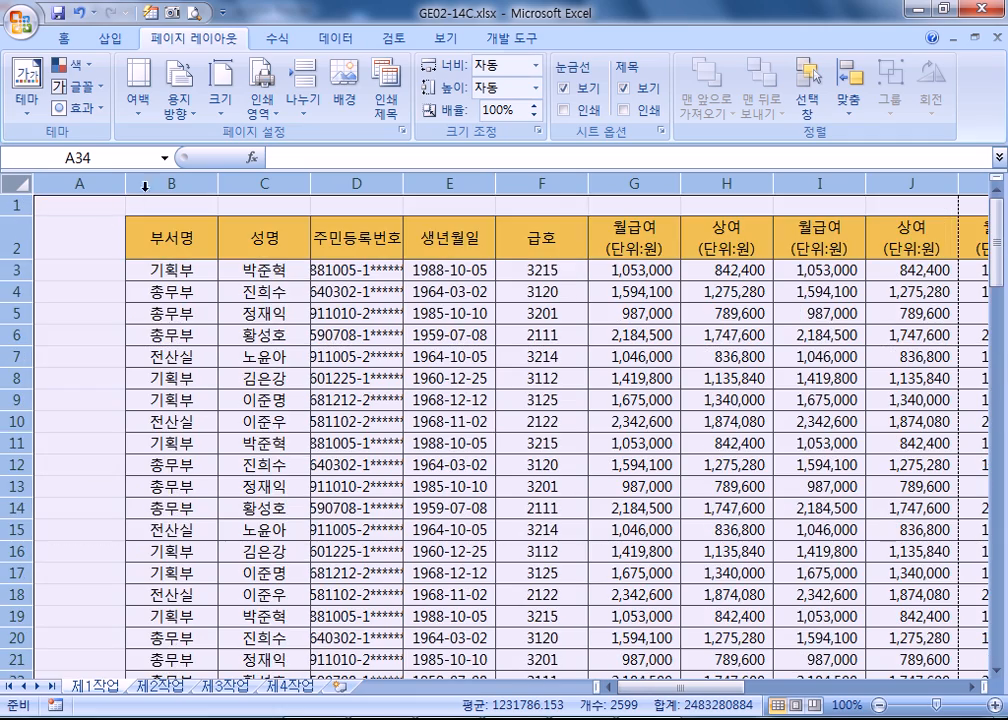
pyautogui.moveTo(218, 183); pyautogui.dragTo(182, 183)
pyautogui.click(209, 399)
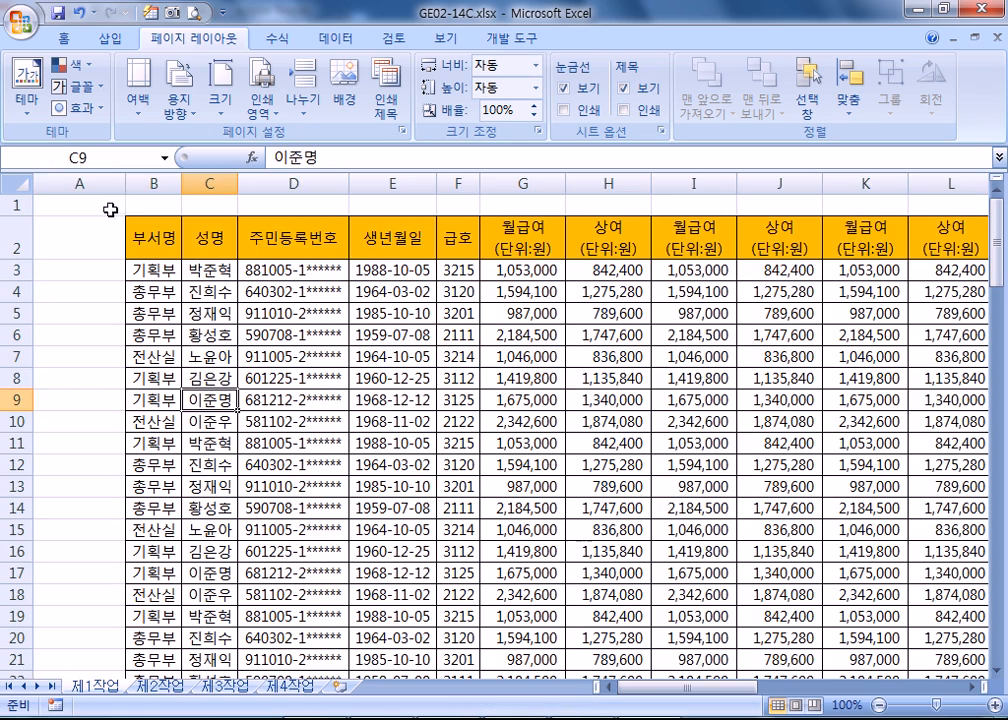
# - Shrink the empty column A and blank row 1 down to a sliver
pyautogui.moveTo(127, 184); pyautogui.dragTo(32, 184)
pyautogui.click(152, 283)
pyautogui.scroll(-4, 248, 402)
pyautogui.scroll(4, 248, 405)
pyautogui.moveTo(20, 217); pyautogui.dragTo(20, 196)
pyautogui.click(195, 11)
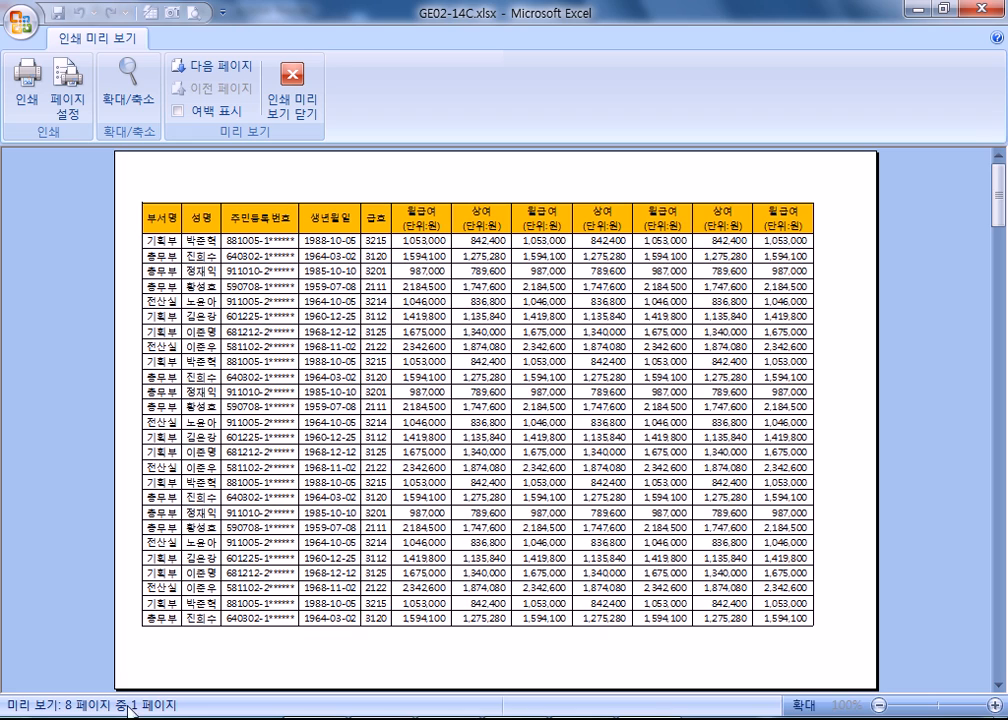
# - Scroll back and forth through preview pages 1–8, then close the preview
pyautogui.scroll(-4, 300, 408)
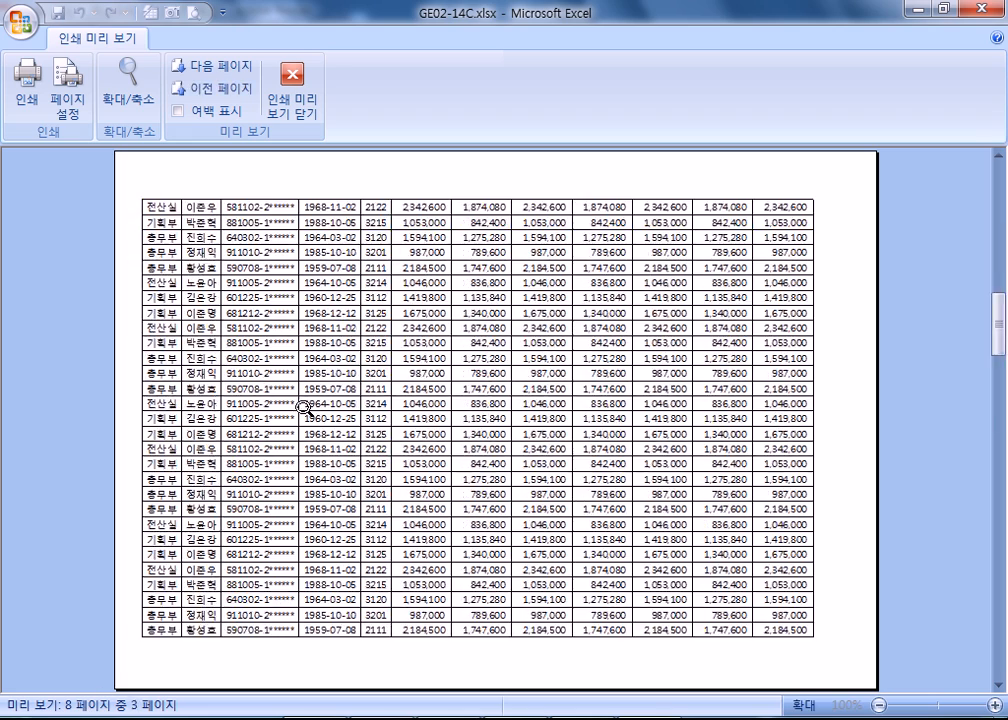
pyautogui.scroll(-3, 303, 409)
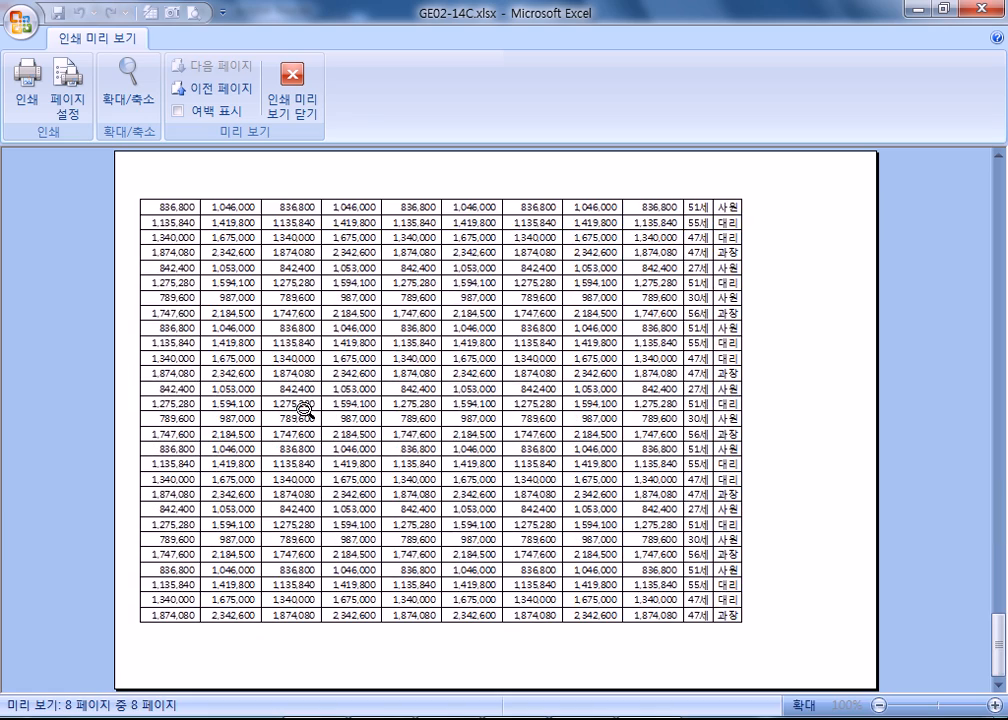
pyautogui.scroll(7, 305, 412)
pyautogui.scroll(-2, 305, 412)
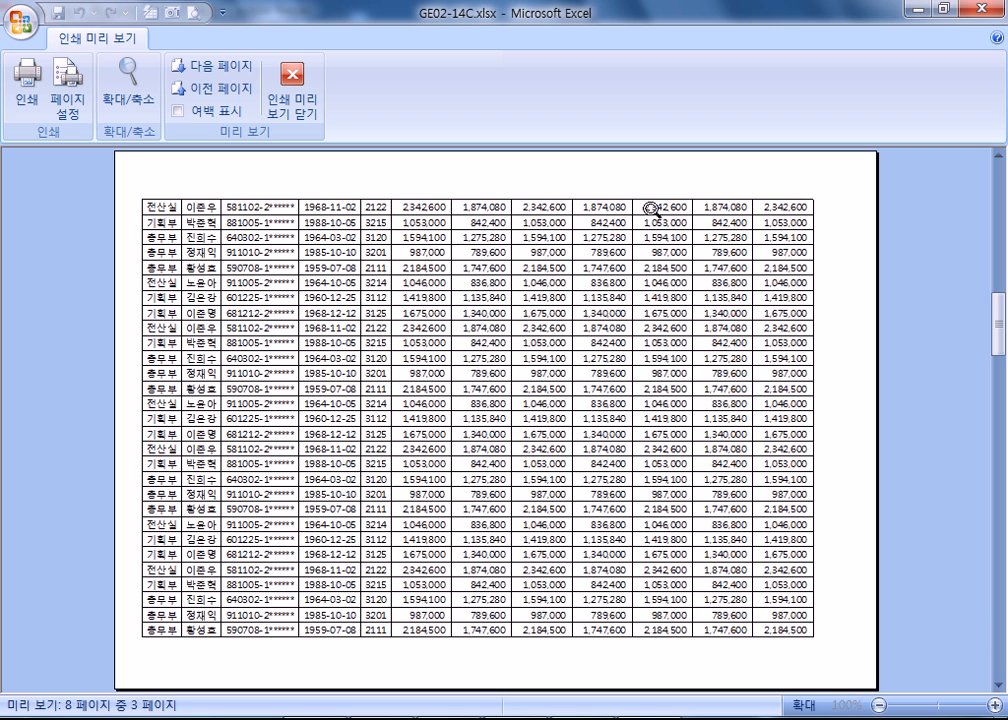
pyautogui.scroll(2, 559, 294)
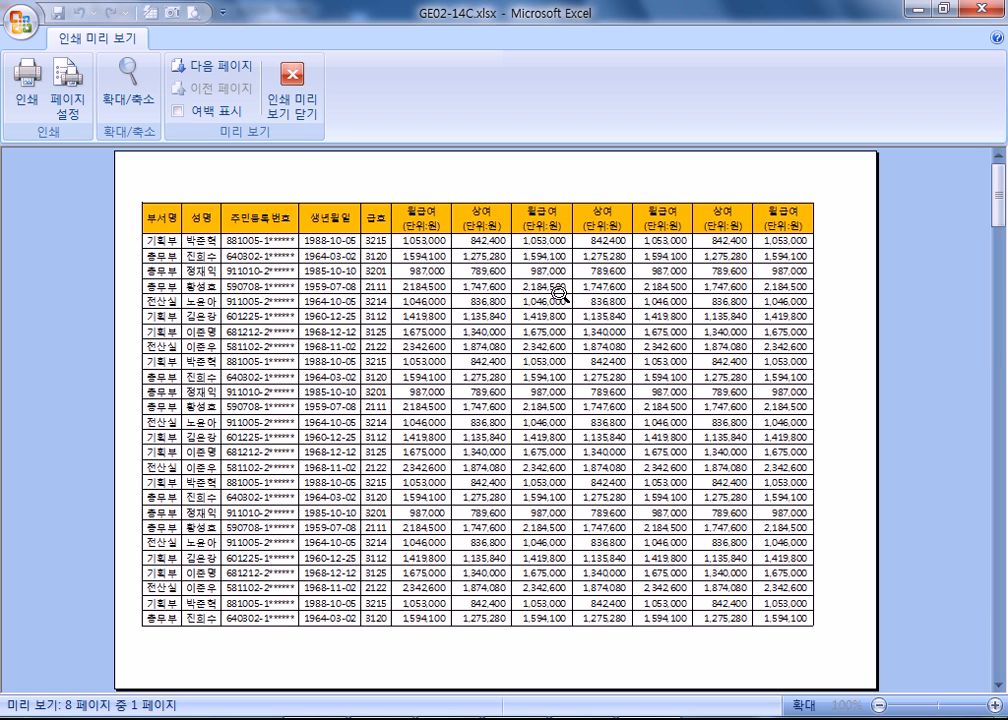
pyautogui.scroll(-2, 500, 343)
pyautogui.scroll(-2, 500, 343)
pyautogui.scroll(1, 502, 340)
pyautogui.scroll(-1, 505, 338)
pyautogui.scroll(-2, 497, 341)
pyautogui.scroll(3, 488, 341)
pyautogui.scroll(-4, 490, 338)
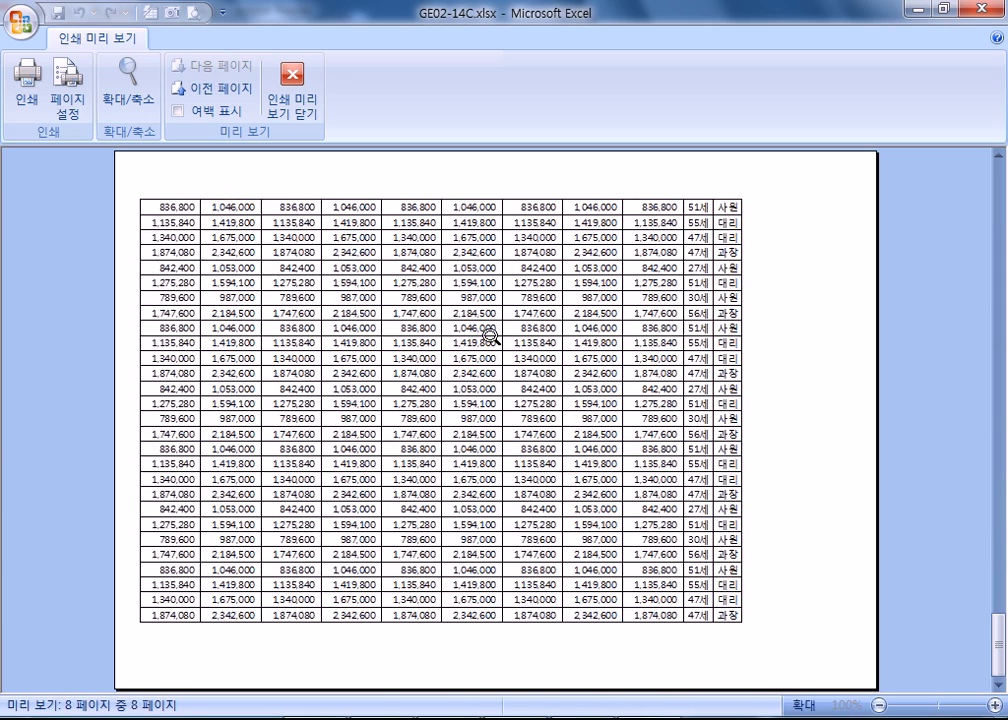
pyautogui.scroll(3, 490, 338)
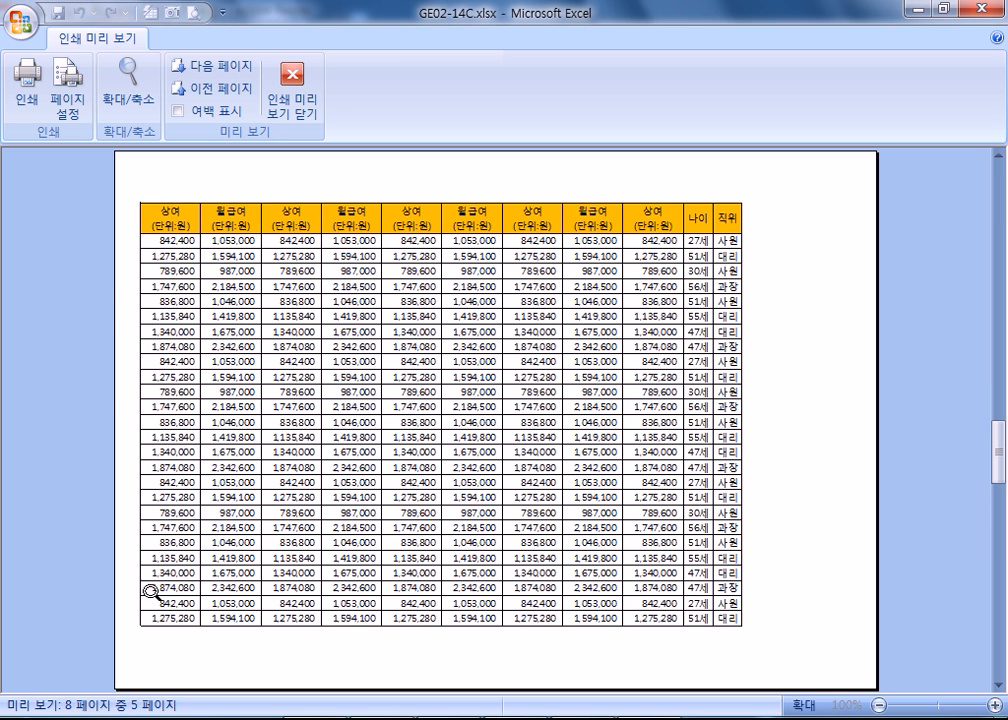
pyautogui.scroll(-1, 387, 513)
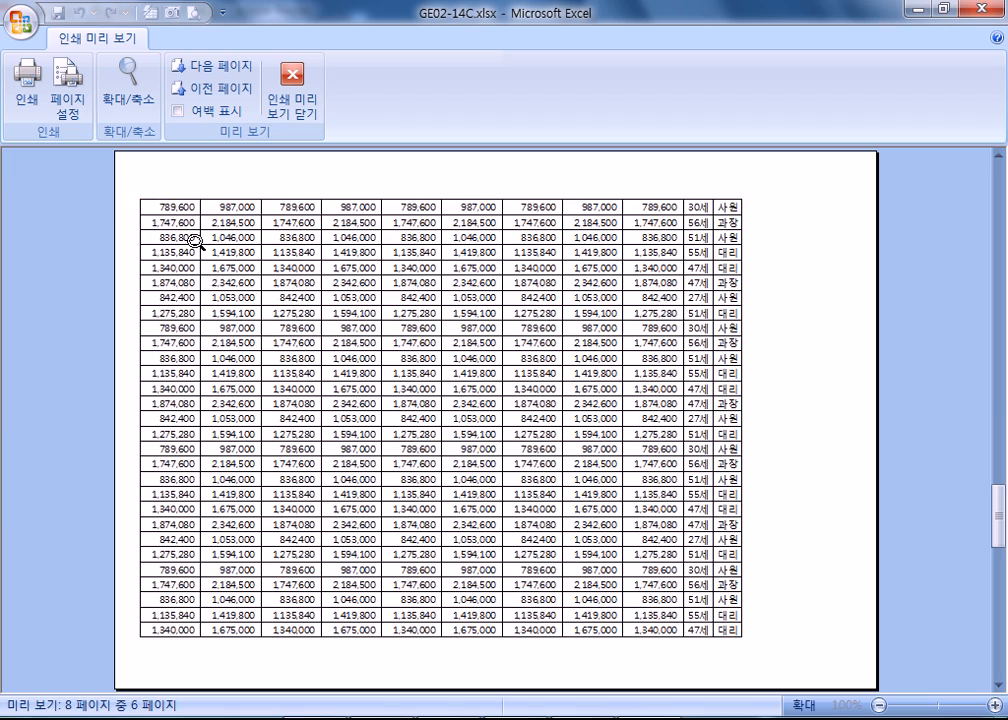
pyautogui.scroll(2, 251, 364)
pyautogui.scroll(3, 251, 364)
pyautogui.press('Escape')
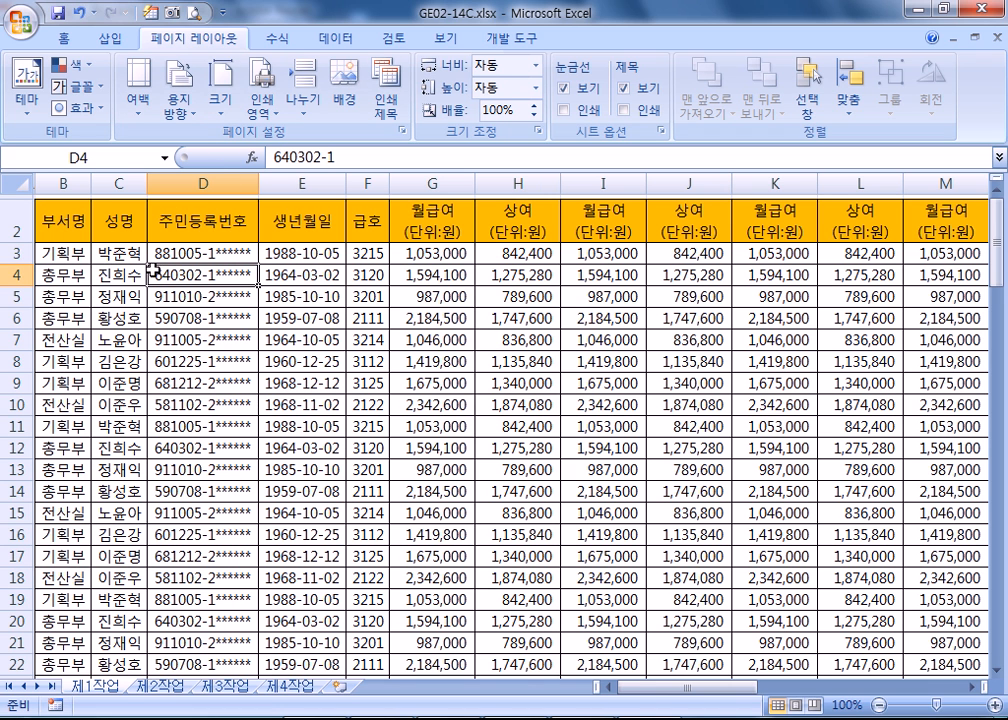
# - Set print titles to repeat row $2:$2 at top and columns $B:$C at left
pyautogui.click(18, 183)
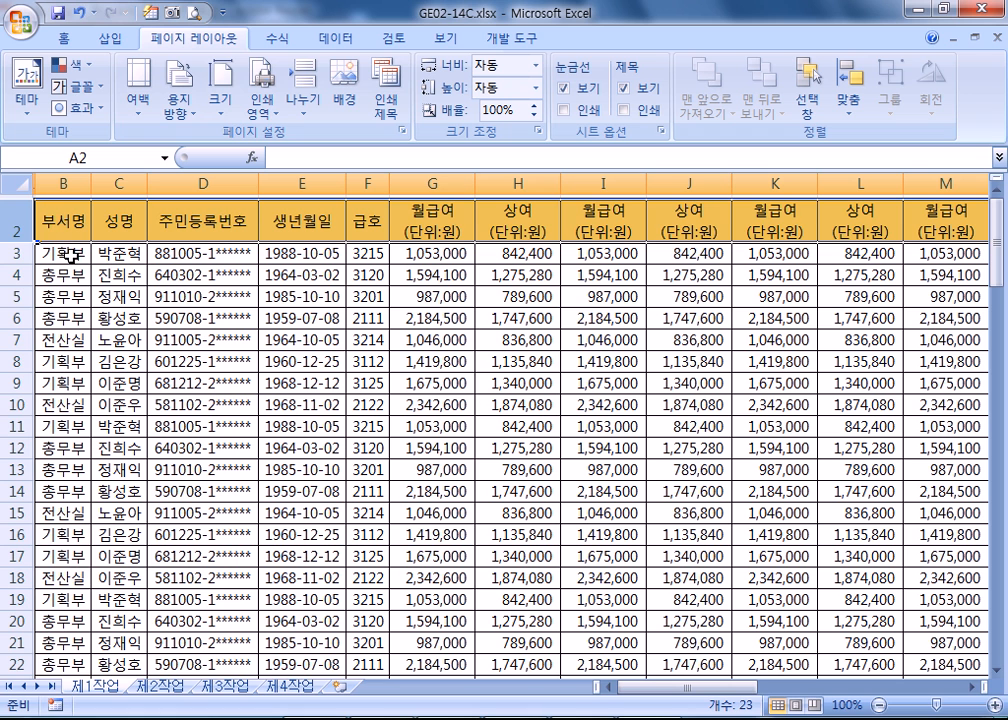
pyautogui.moveTo(76, 183); pyautogui.dragTo(122, 184)
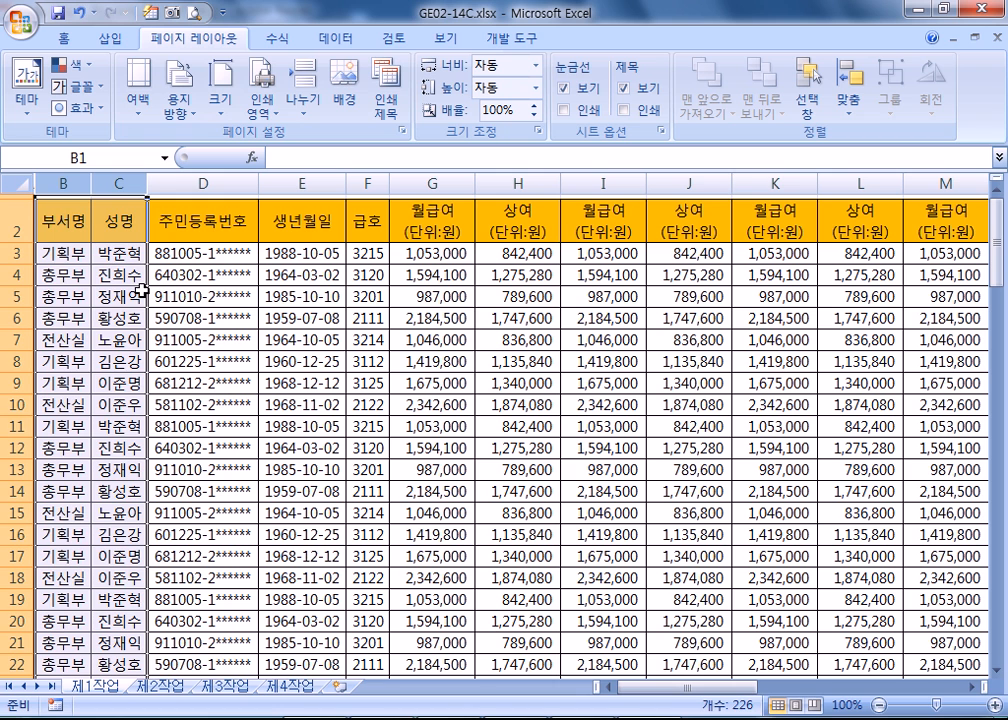
pyautogui.click(205, 256)
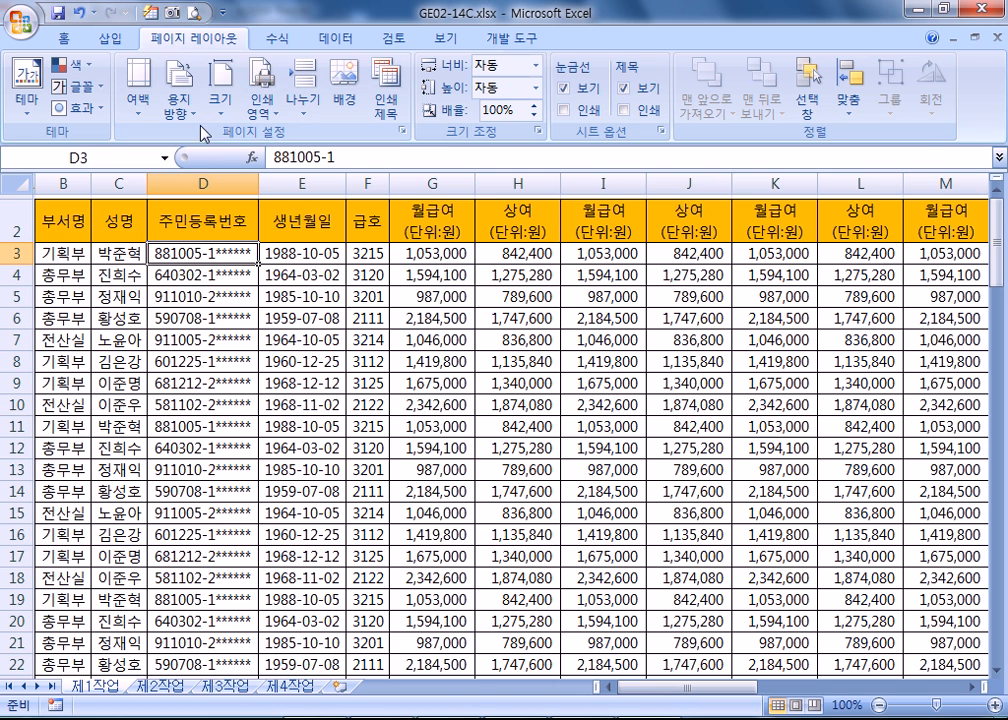
pyautogui.click(396, 131)
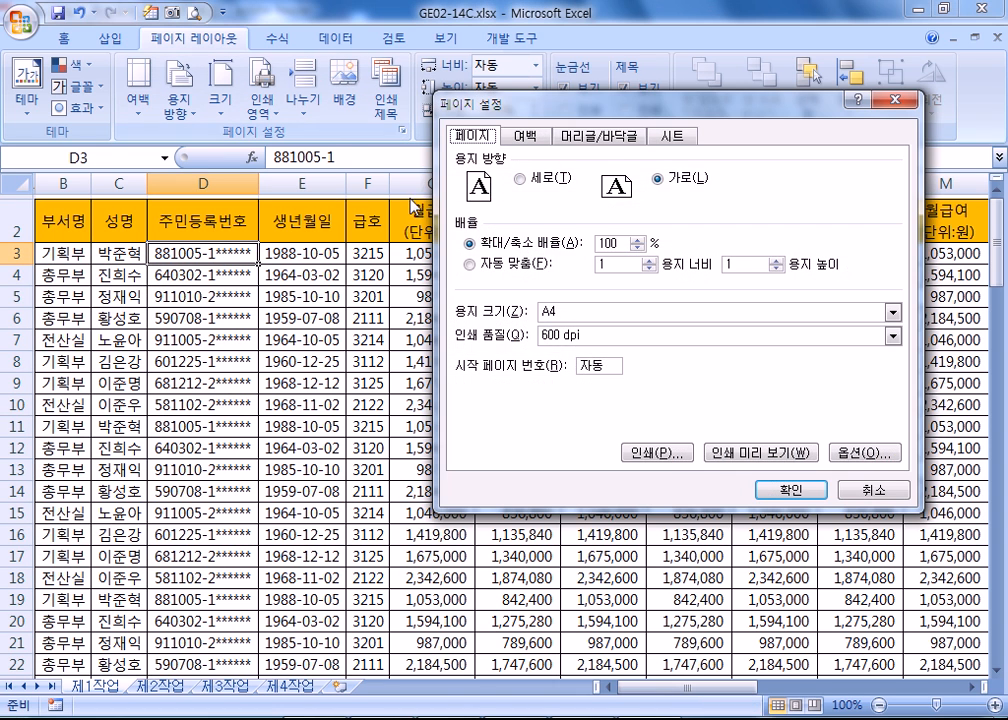
pyautogui.click(674, 139)
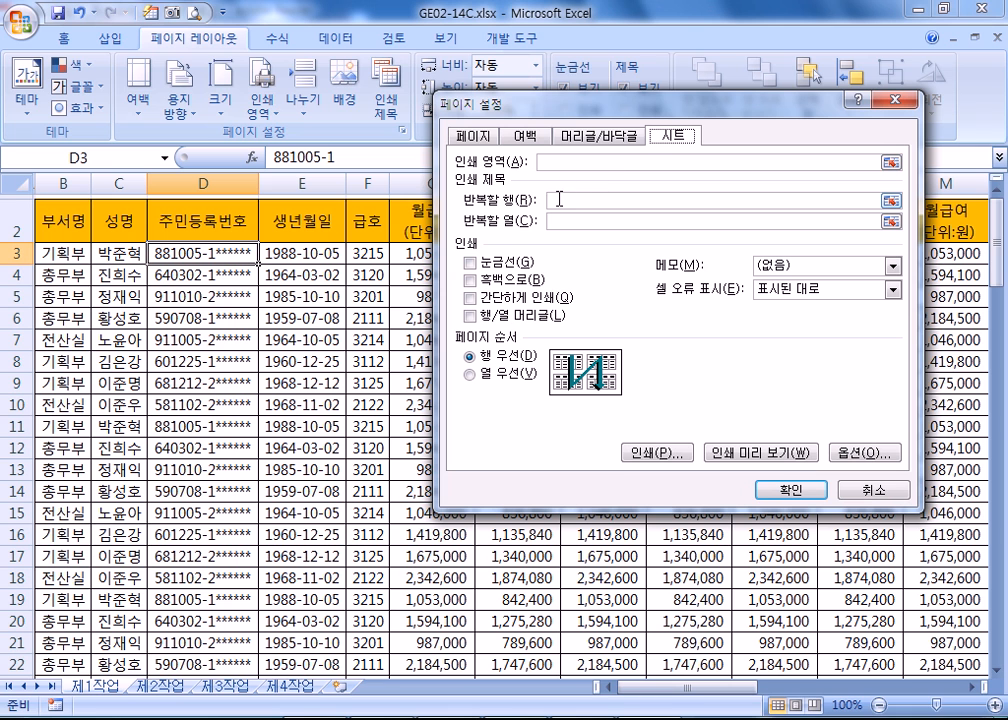
pyautogui.click(559, 200)
pyautogui.click(16, 220)
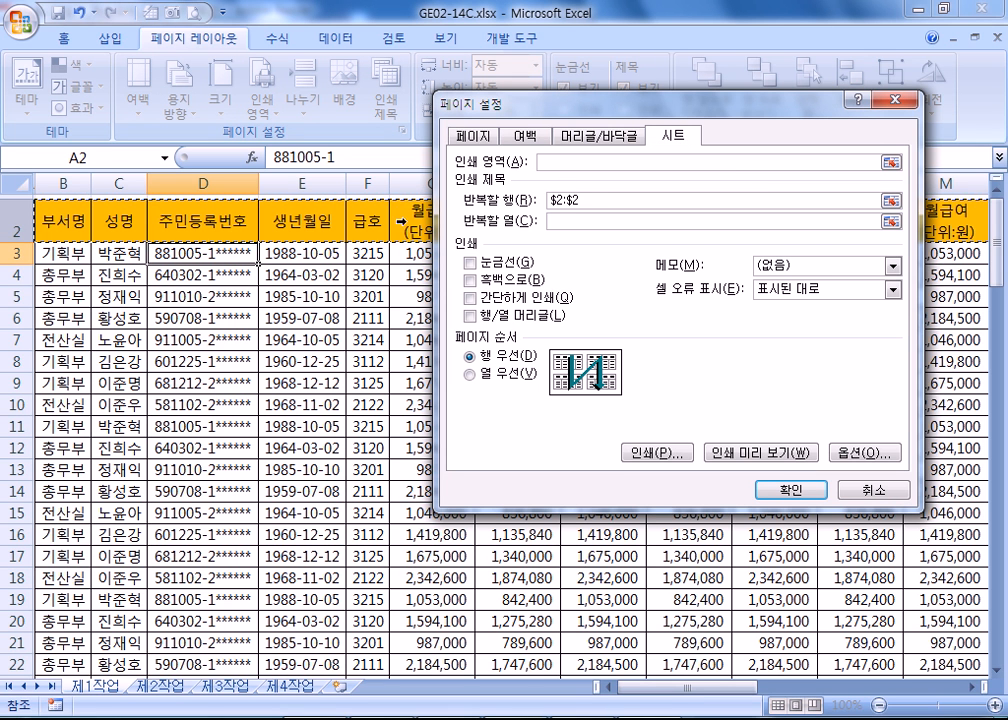
pyautogui.click(553, 220)
pyautogui.moveTo(62, 183); pyautogui.dragTo(104, 205)
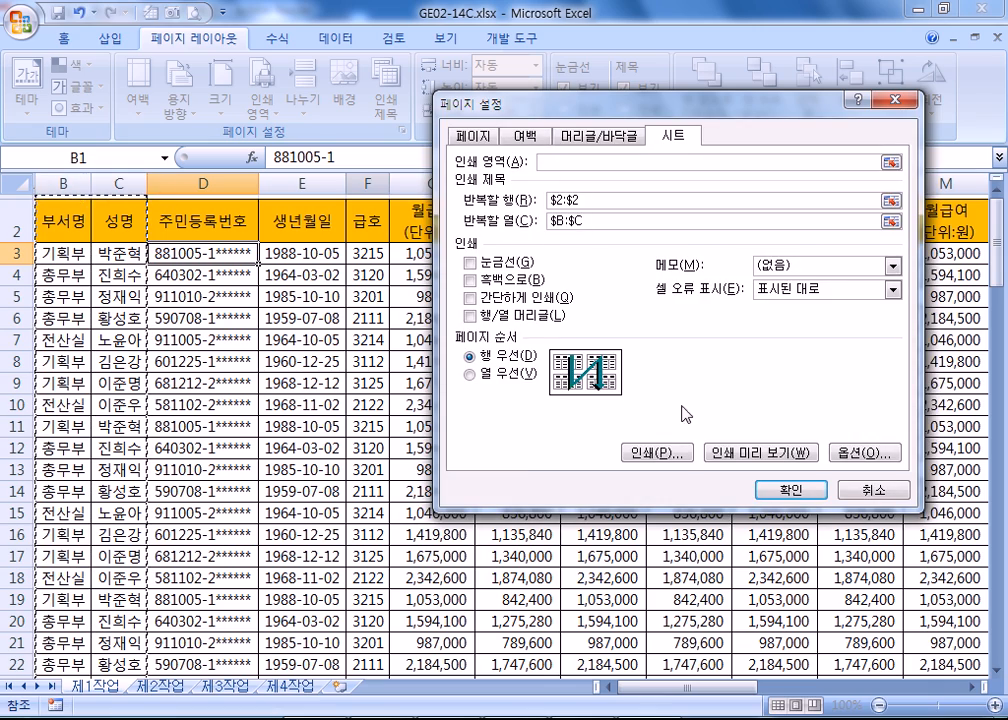
pyautogui.click(762, 456)
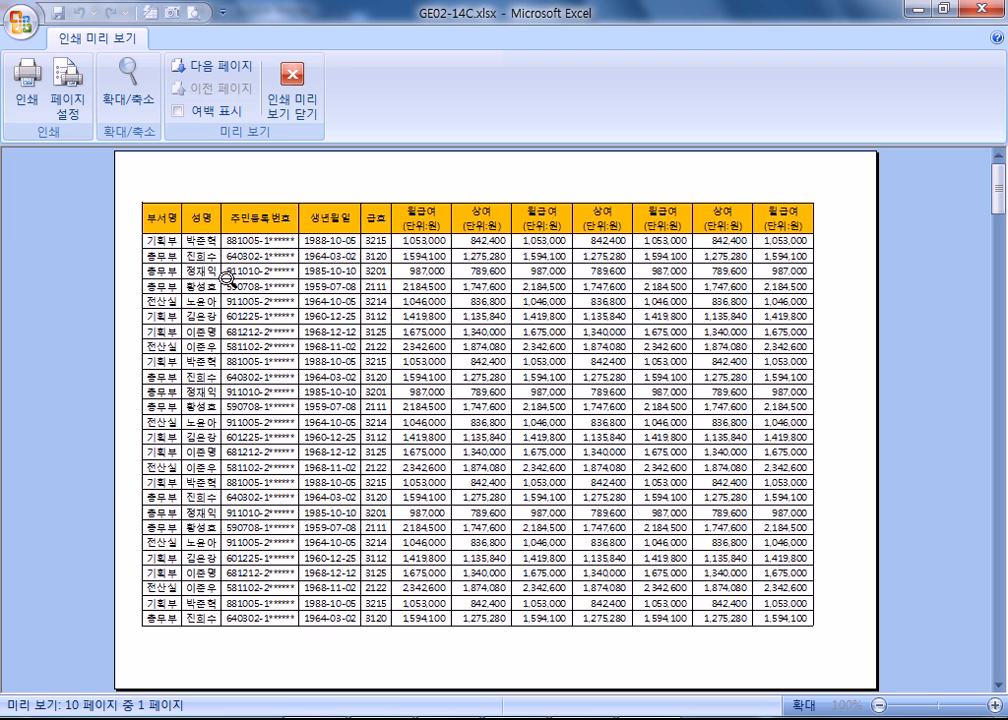
# - Page through all 10 preview pages checking the repeated row 2 headers and columns B:C, then close
pyautogui.scroll(-1, 229, 283)
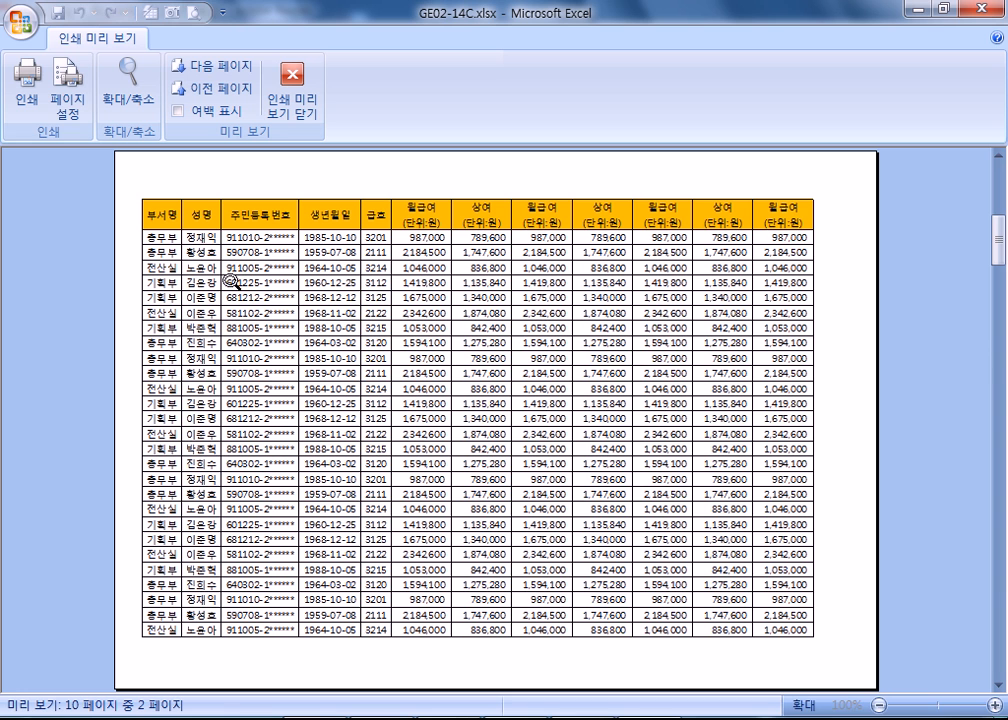
pyautogui.scroll(-1, 229, 283)
pyautogui.scroll(-1, 229, 283)
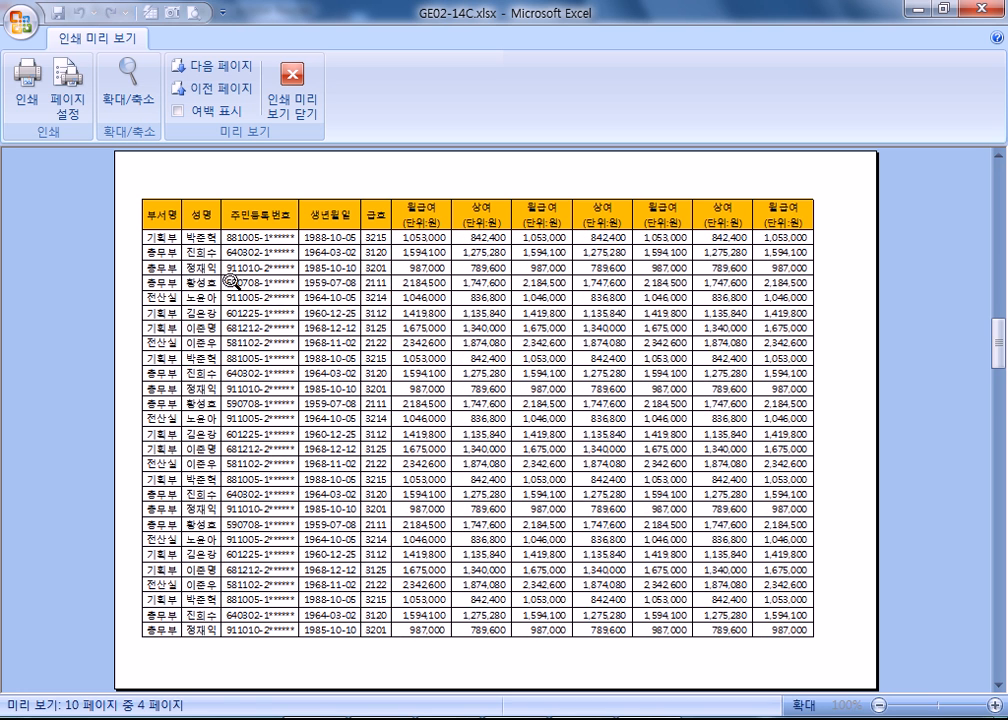
pyautogui.scroll(-1, 229, 283)
pyautogui.scroll(-1, 229, 283)
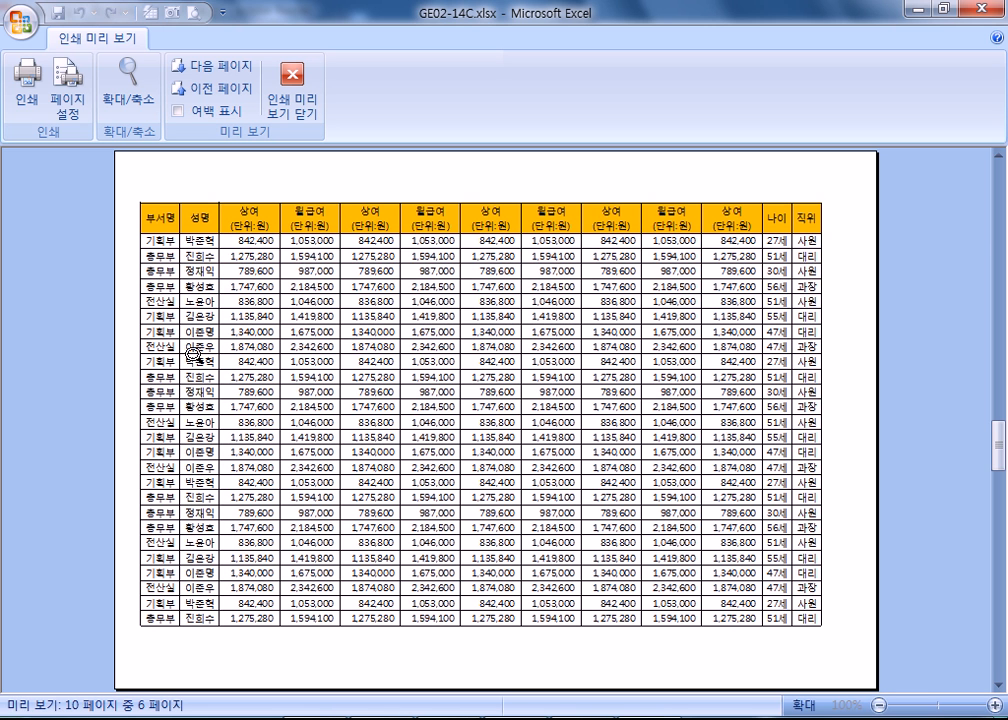
pyautogui.scroll(-1, 153, 277)
pyautogui.scroll(-1, 415, 296)
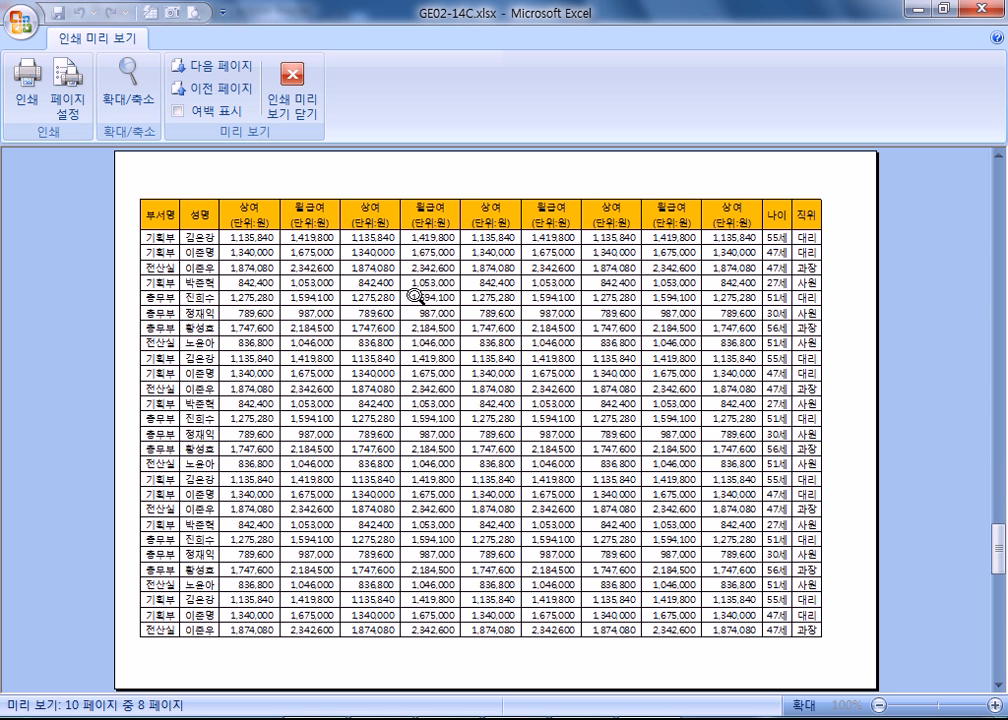
pyautogui.scroll(-2, 415, 296)
pyautogui.scroll(5, 415, 296)
pyautogui.press('Escape')
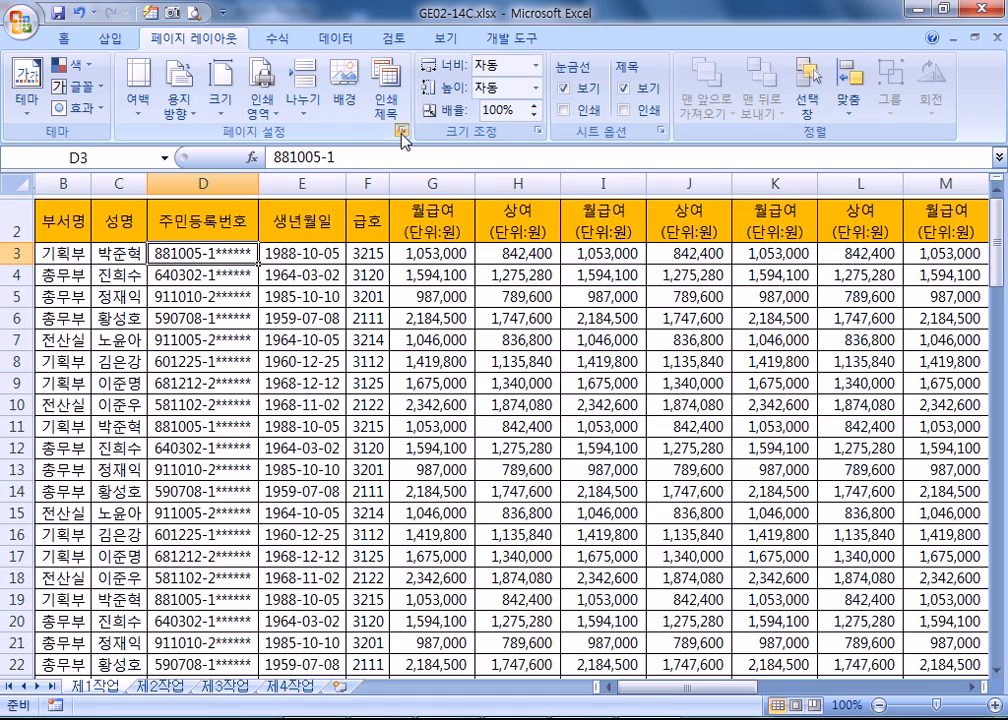
# - Review the Page Setup margins, then show the header/footer settings, both currently none
pyautogui.click(402, 131)
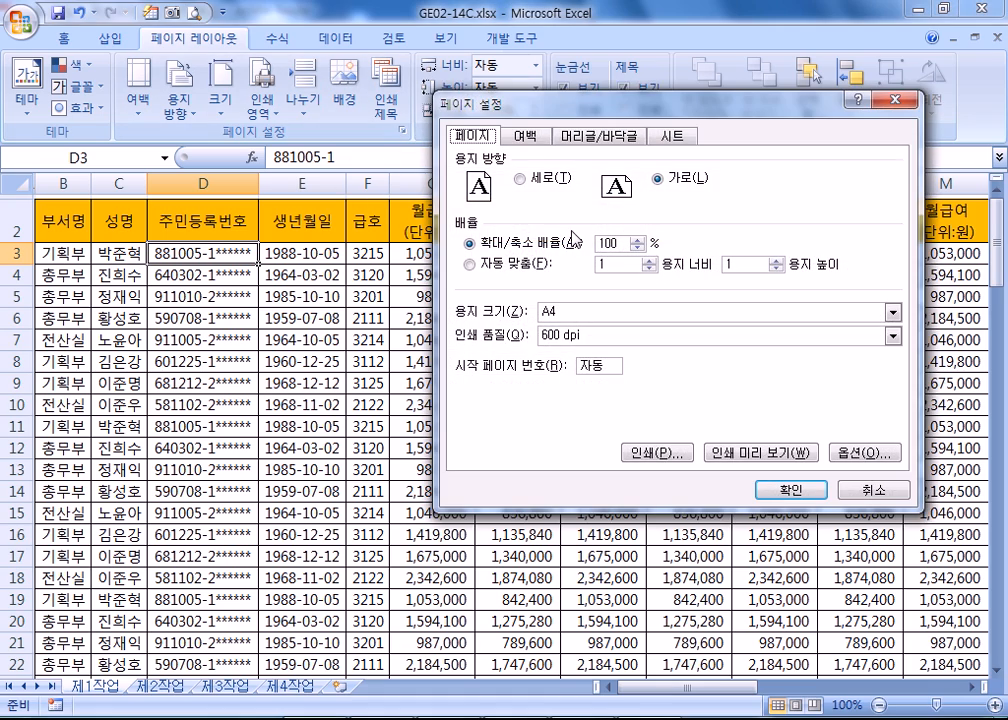
pyautogui.press('Escape')
pyautogui.click(17, 221)
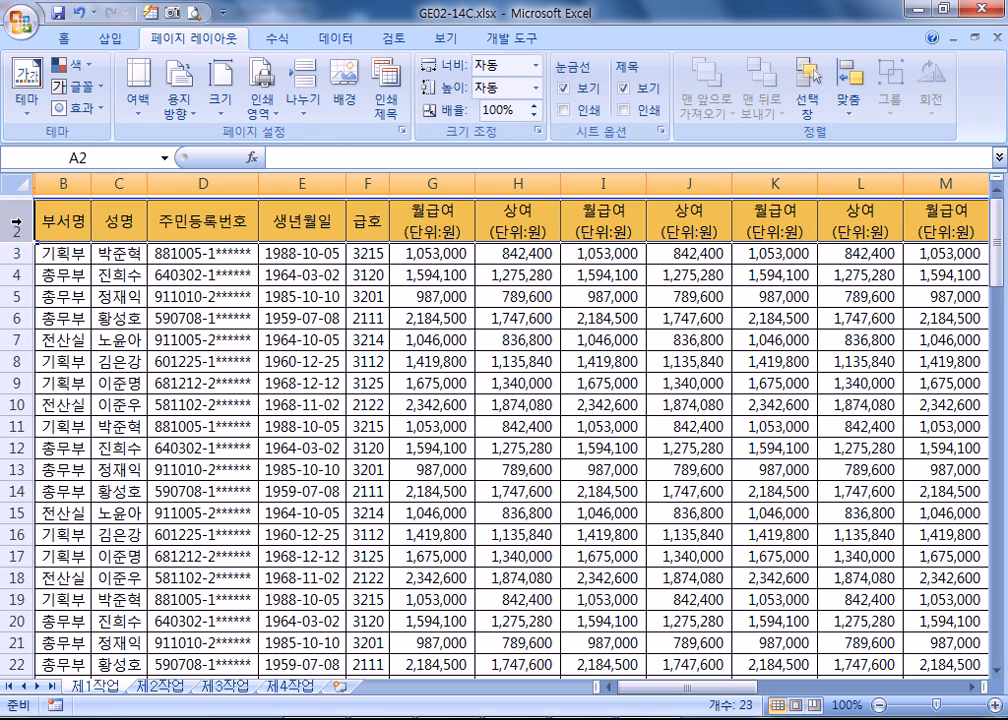
pyautogui.click(214, 258)
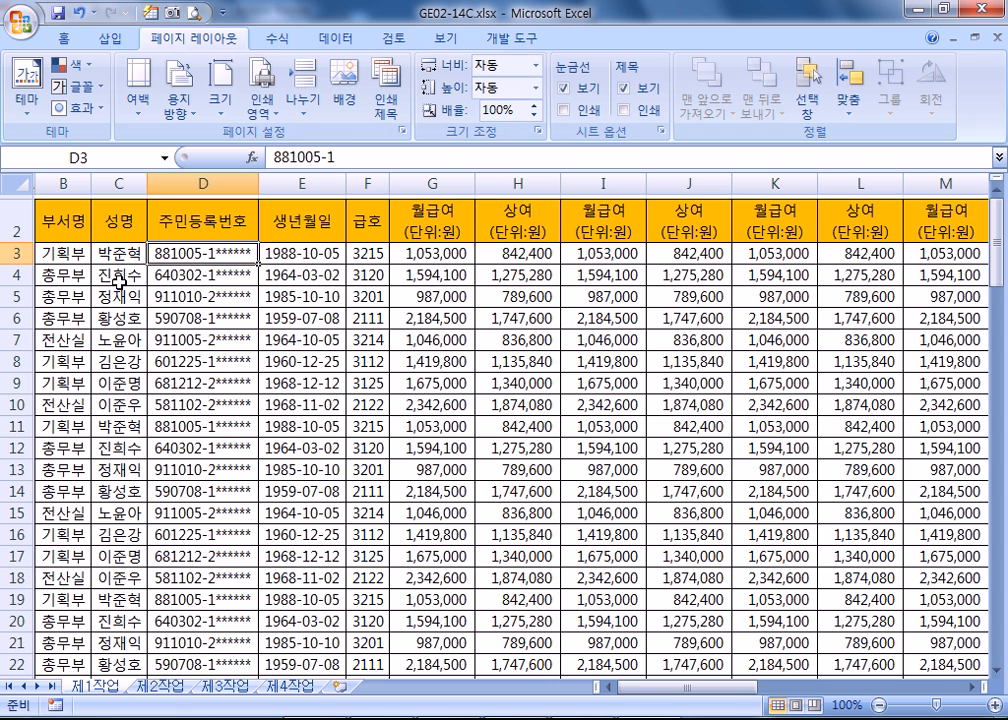
pyautogui.click(402, 130)
pyautogui.click(527, 137)
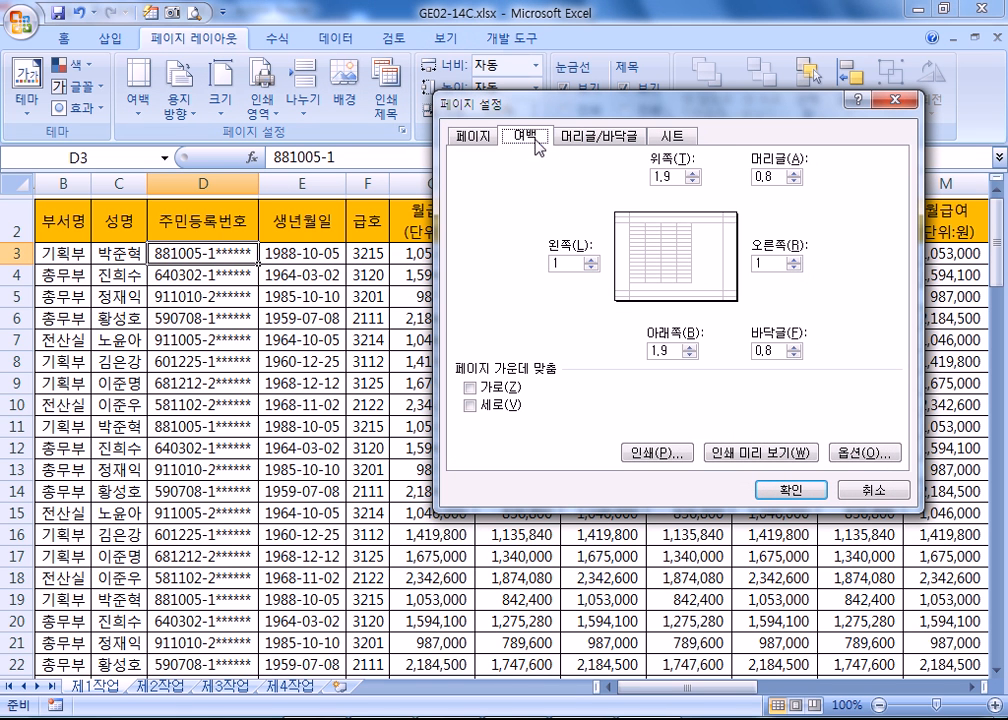
pyautogui.click(597, 136)
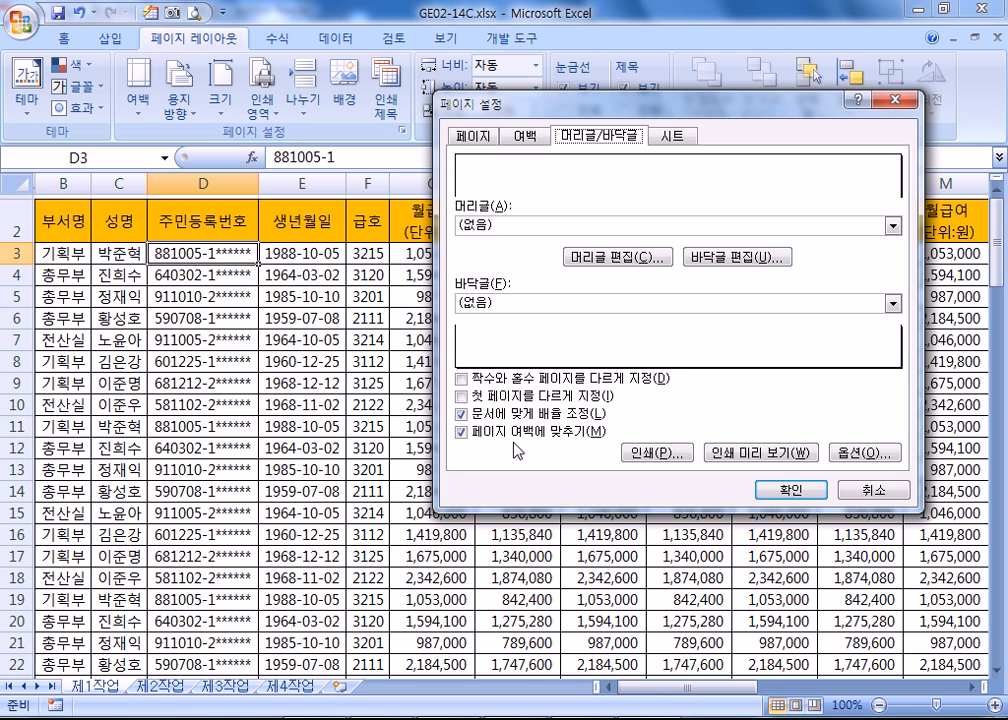
# - Enable different odd and even page footers and inspect both footer versions
pyautogui.click(462, 380)
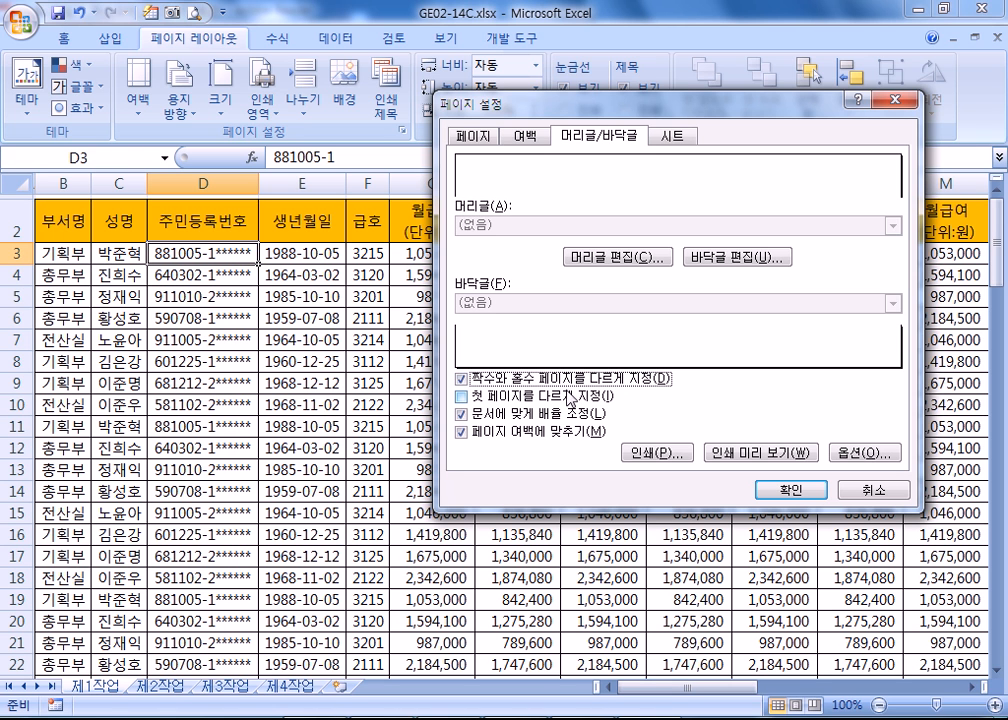
pyautogui.click(470, 384)
pyautogui.click(470, 384)
pyautogui.click(470, 384)
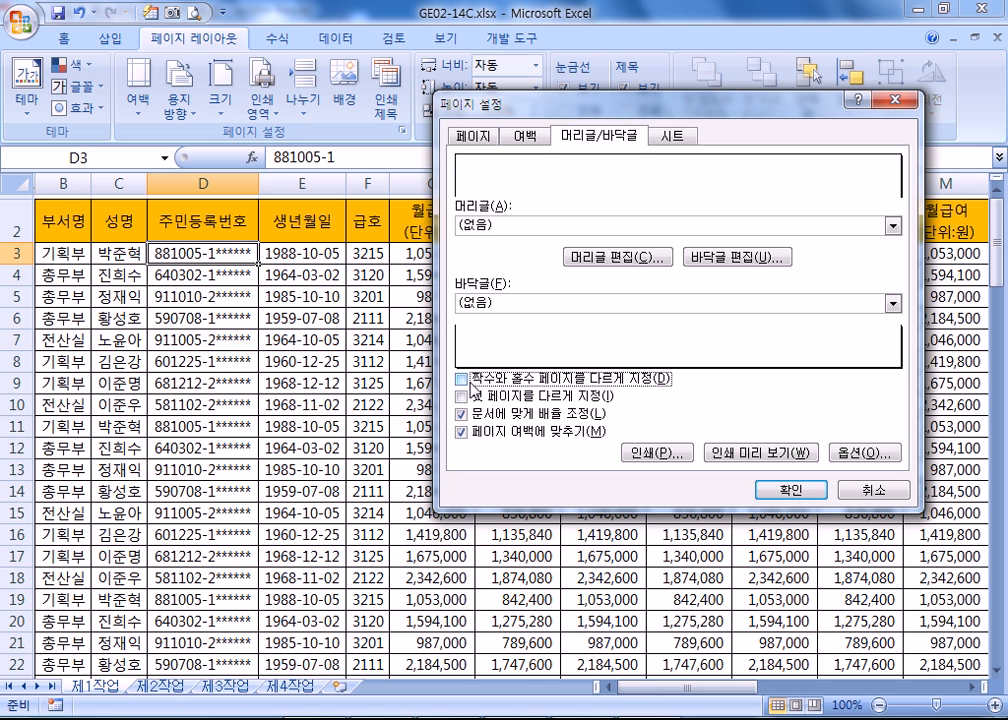
pyautogui.click(470, 384)
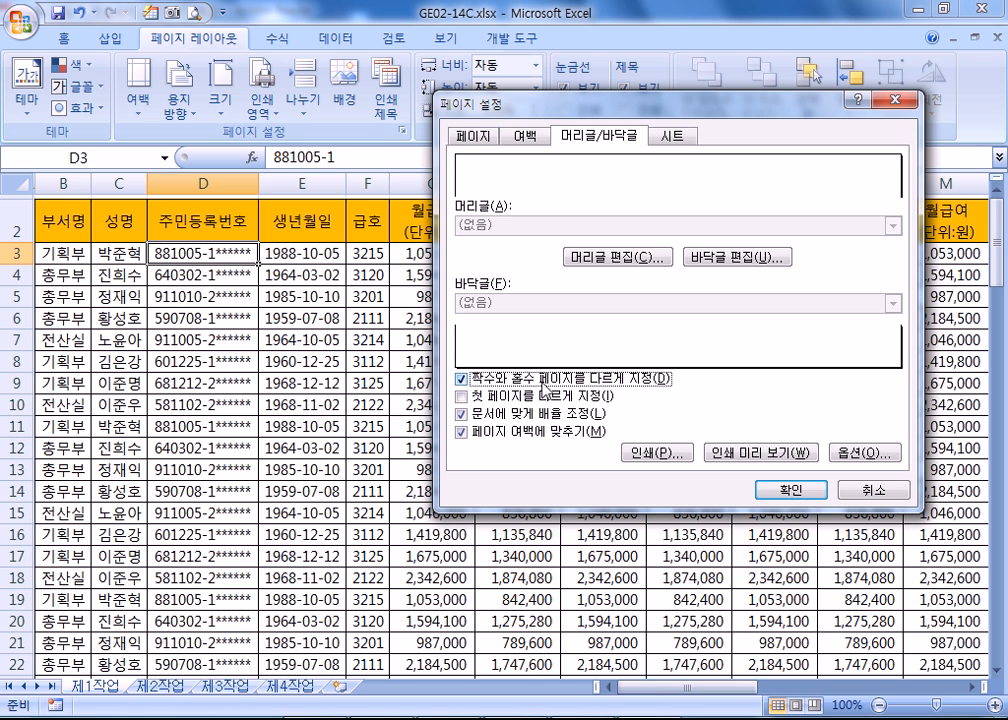
pyautogui.click(733, 262)
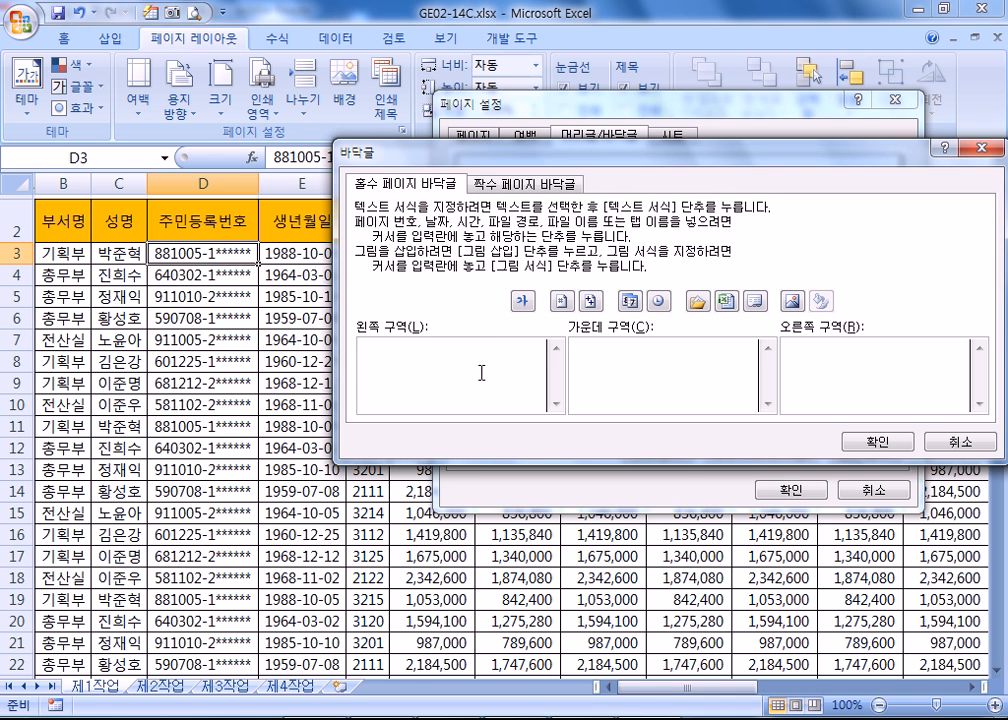
pyautogui.click(492, 184)
pyautogui.click(420, 186)
pyautogui.click(510, 188)
pyautogui.click(412, 187)
# - Insert the page number in the odd-page right footer and the even-page left footer
pyautogui.click(886, 373)
pyautogui.click(562, 301)
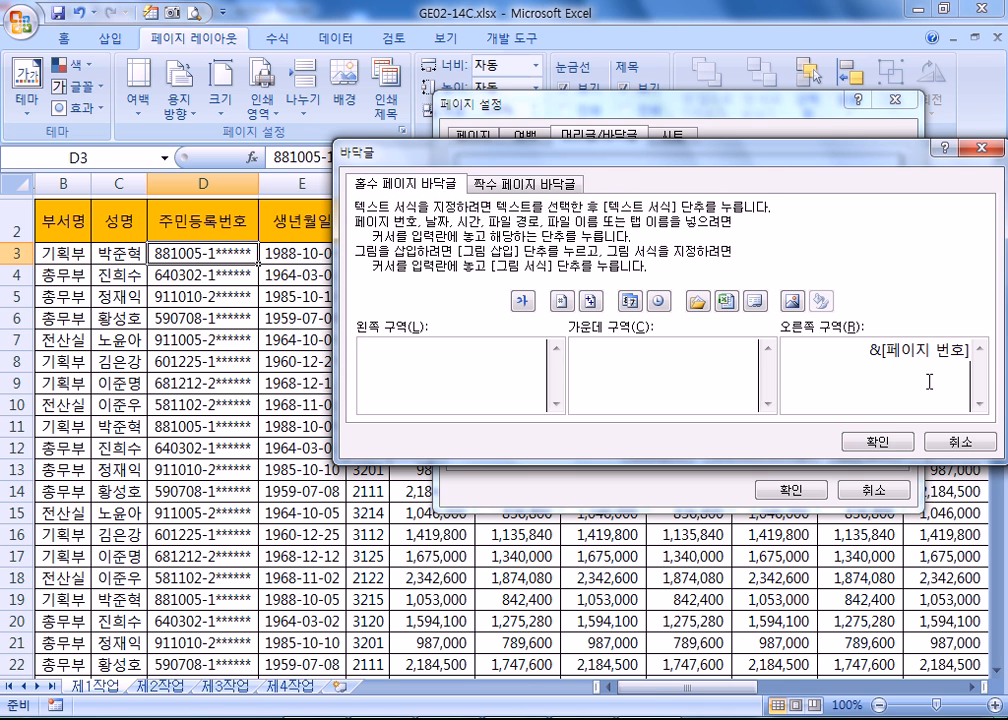
pyautogui.click(525, 184)
pyautogui.click(428, 362)
pyautogui.click(562, 302)
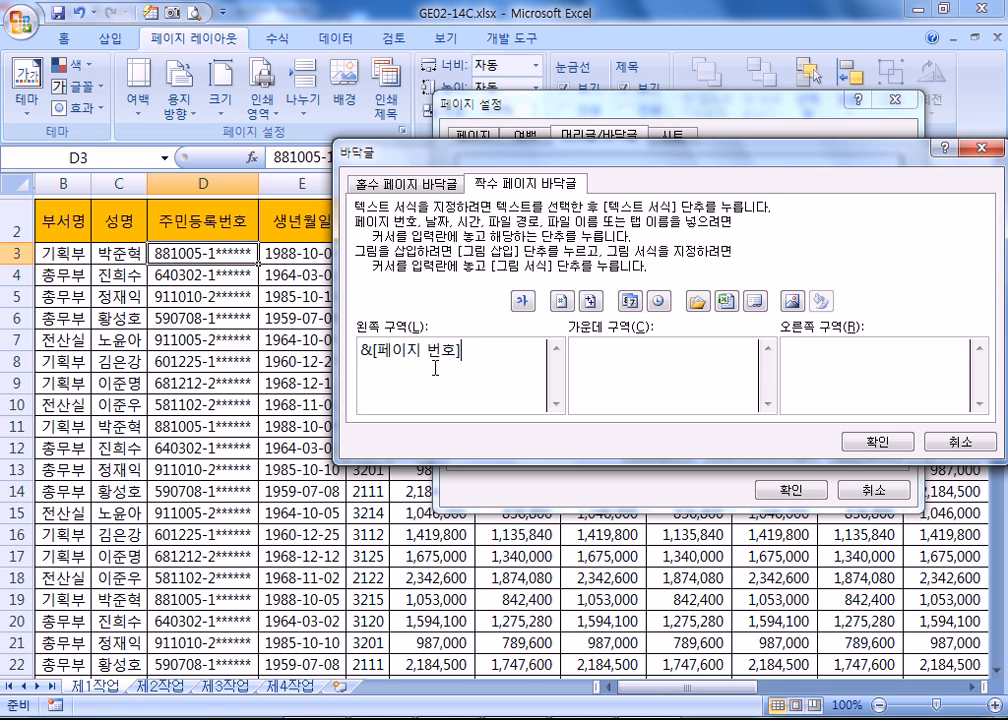
pyautogui.click(402, 184)
pyautogui.click(876, 441)
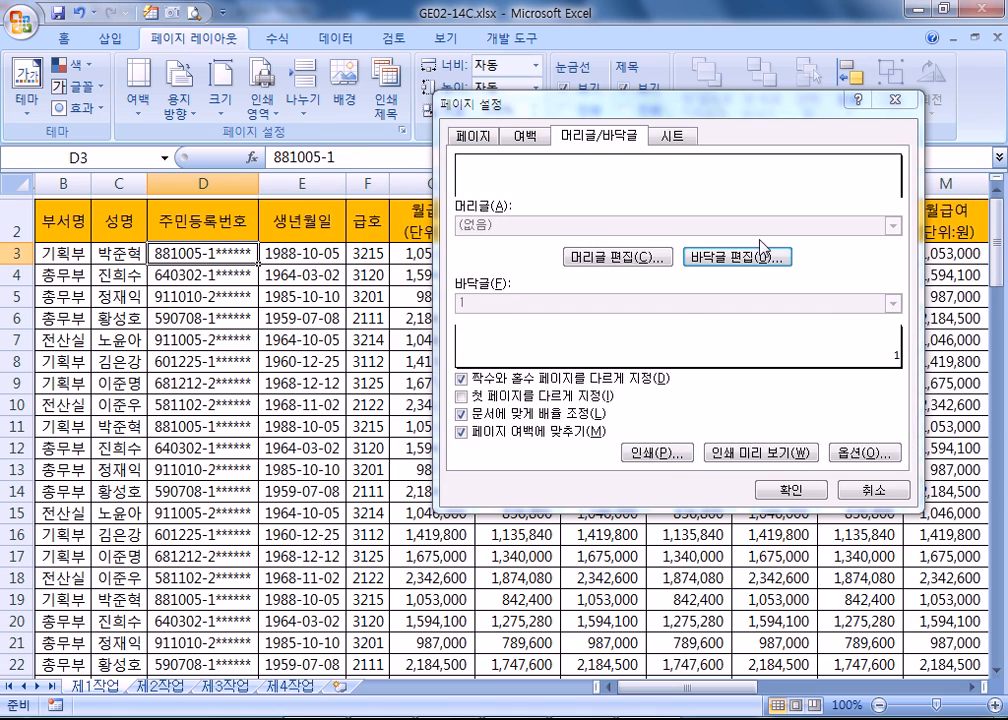
pyautogui.click(760, 452)
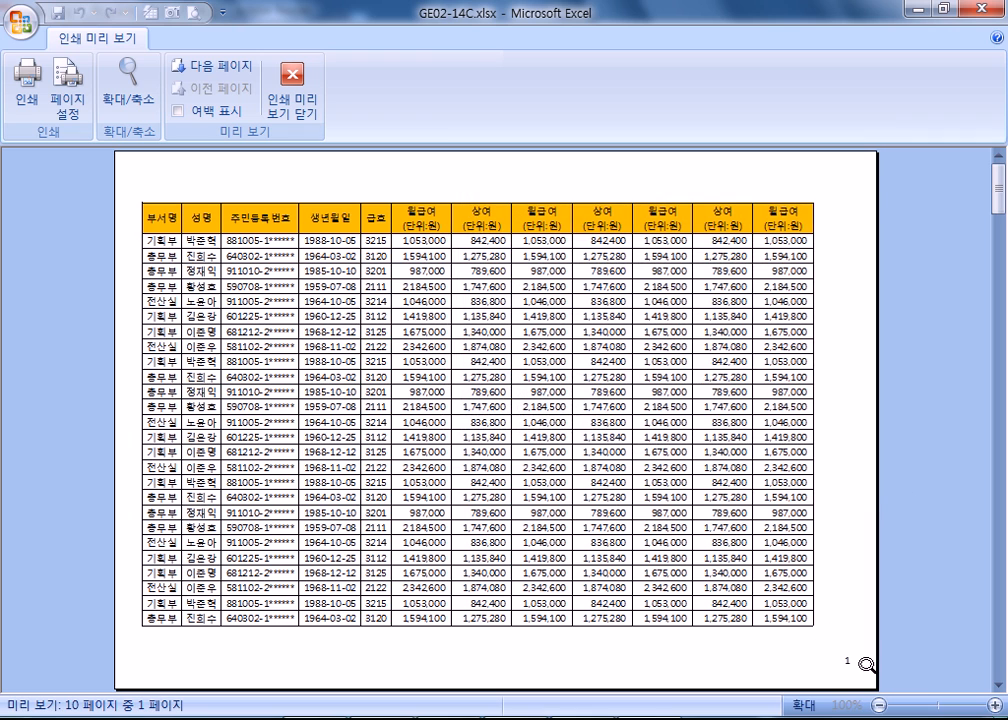
# - Check that page 2 is numbered at left and page 3 at right, then close the preview
pyautogui.scroll(-1, 854, 675)
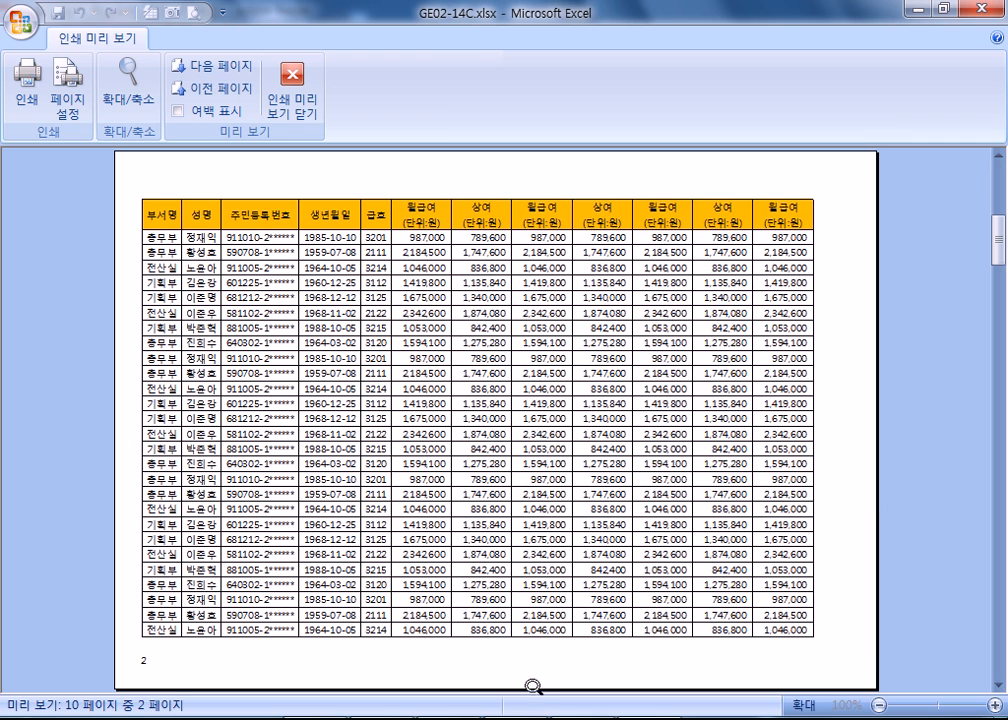
pyautogui.scroll(-1, 972, 661)
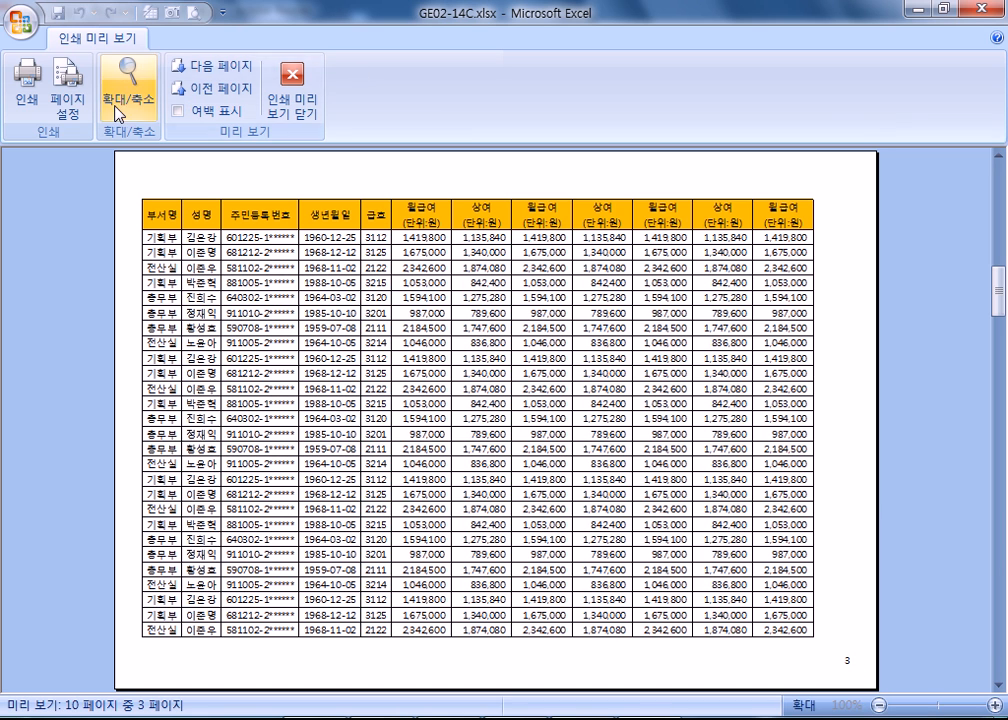
pyautogui.click(302, 114)
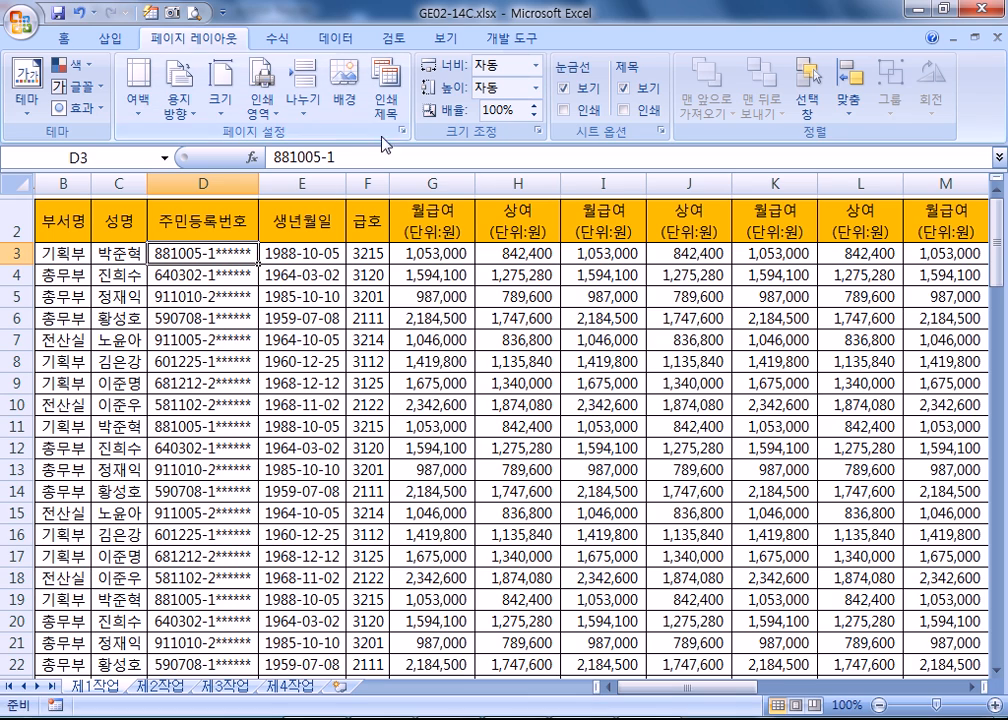
# - Compare the odd and even page headers in the custom header editor
pyautogui.click(403, 131)
pyautogui.click(600, 135)
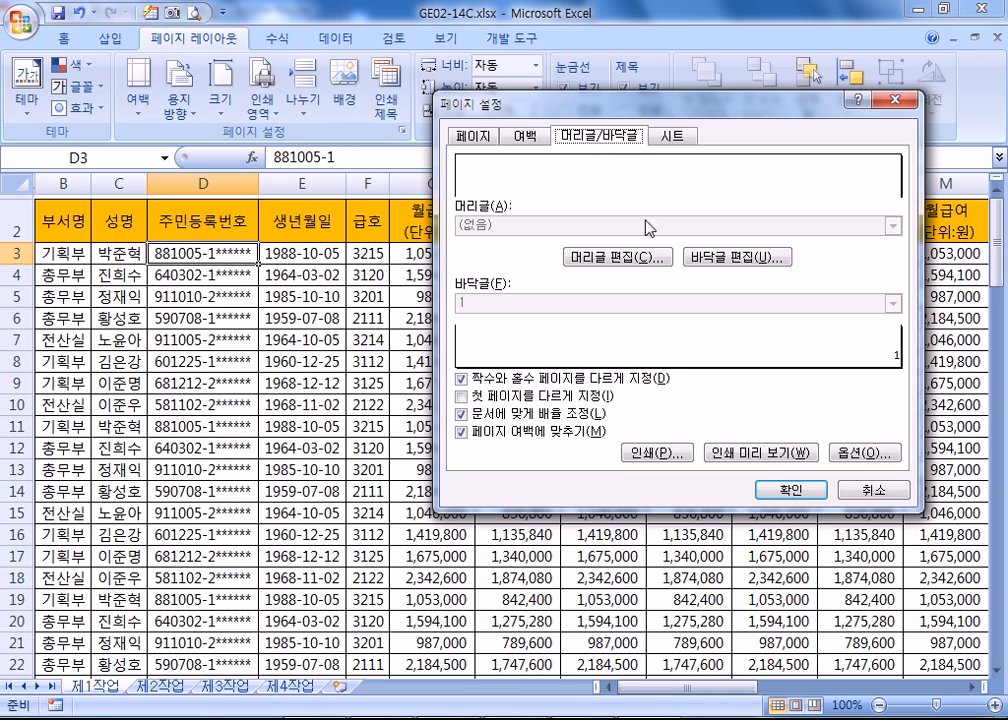
pyautogui.click(630, 258)
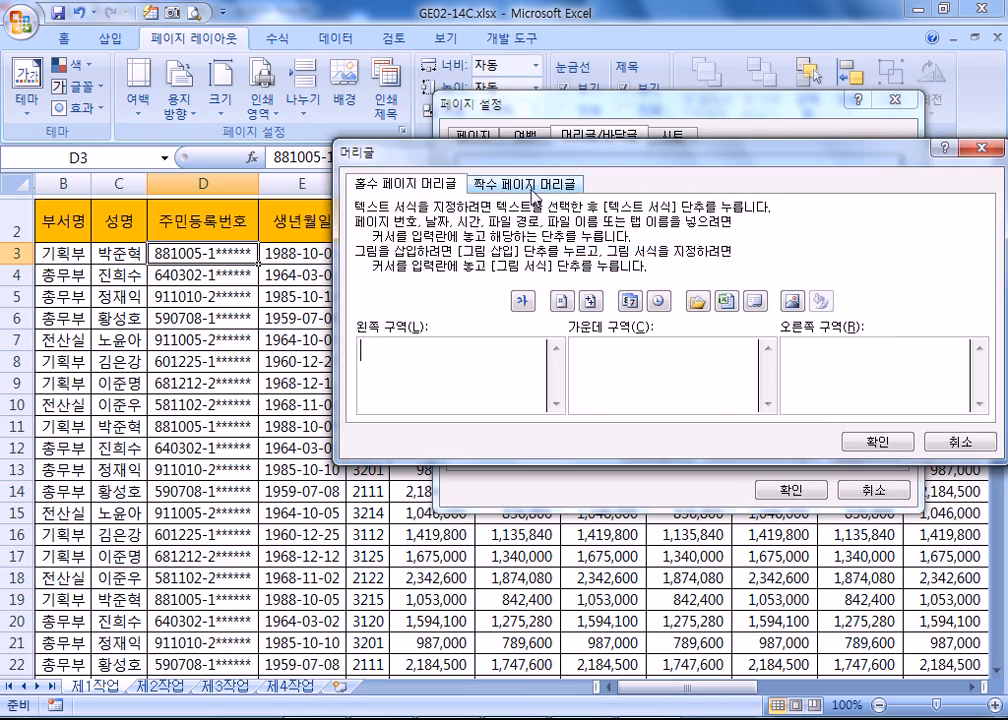
pyautogui.click(510, 186)
pyautogui.click(444, 187)
pyautogui.click(512, 186)
pyautogui.click(430, 188)
pyautogui.click(540, 187)
pyautogui.click(965, 442)
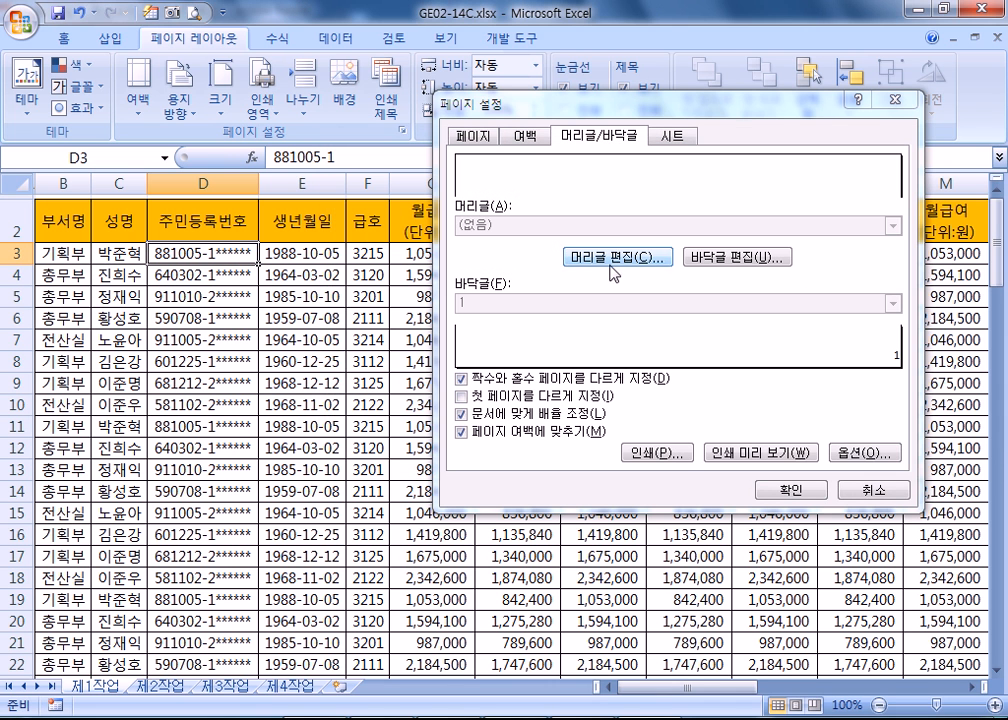
# - Turn off Different odd and even pages and recheck the header and footer editors
pyautogui.click(462, 380)
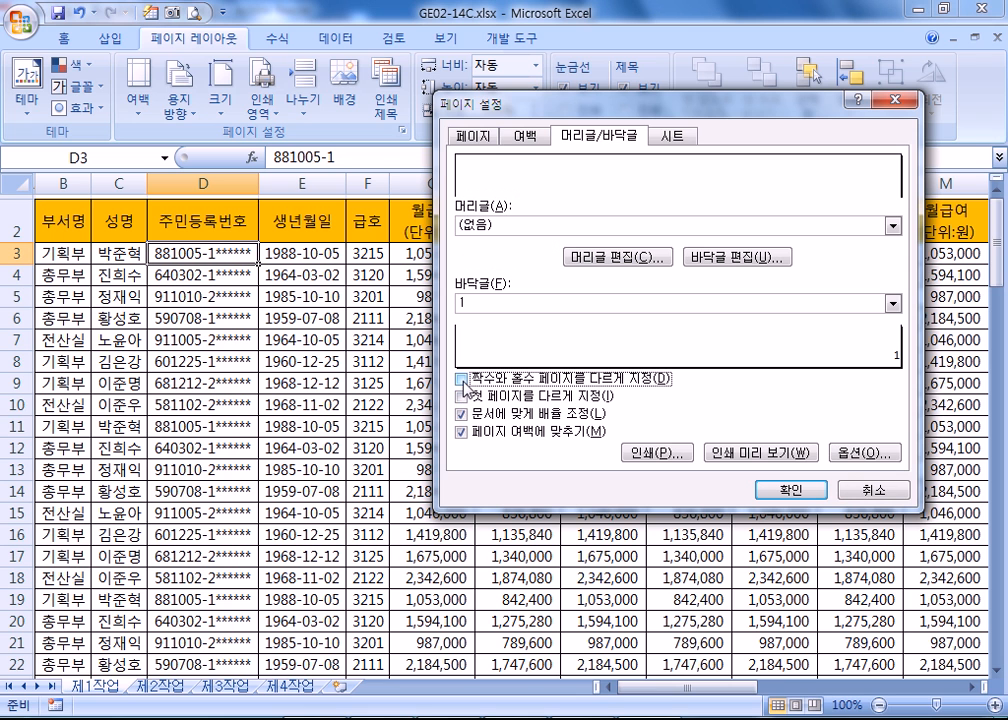
pyautogui.click(462, 380)
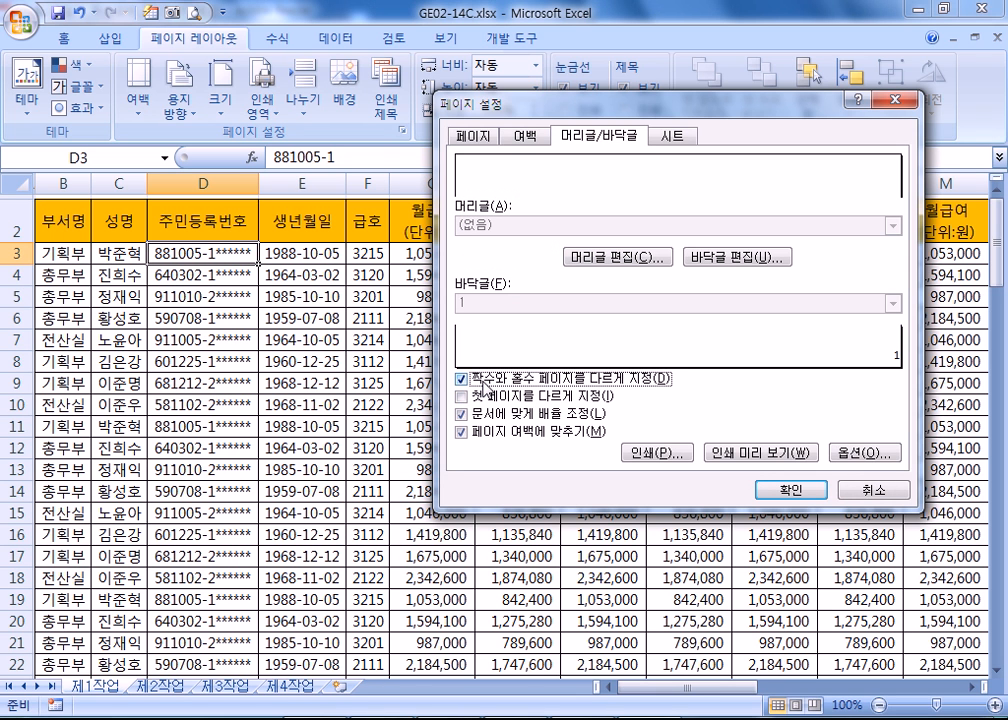
pyautogui.click(486, 384)
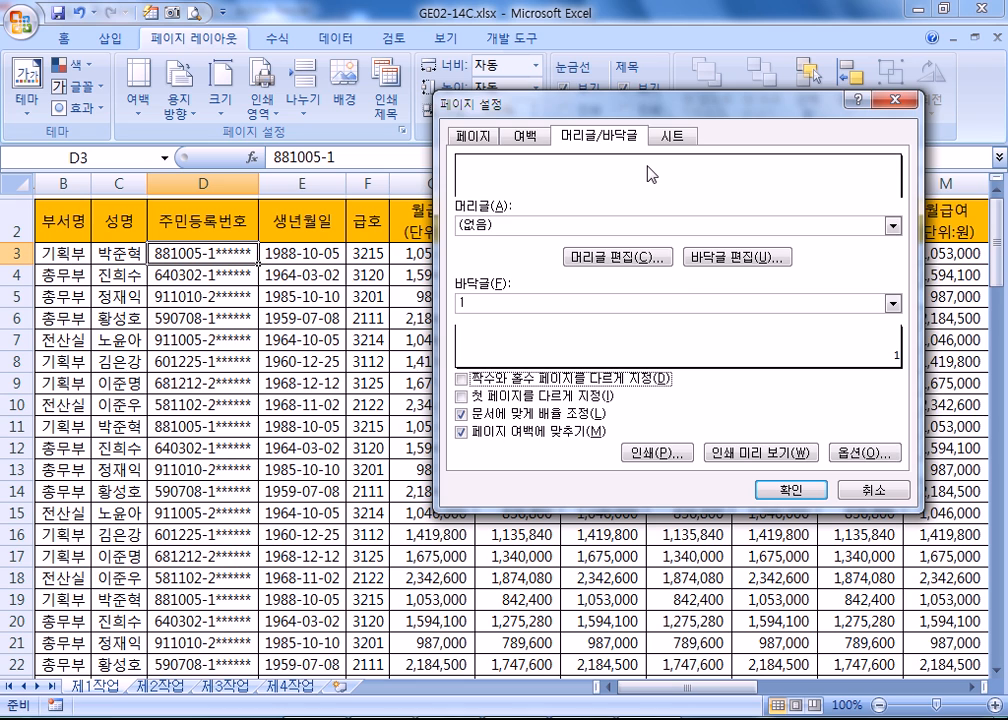
pyautogui.click(614, 258)
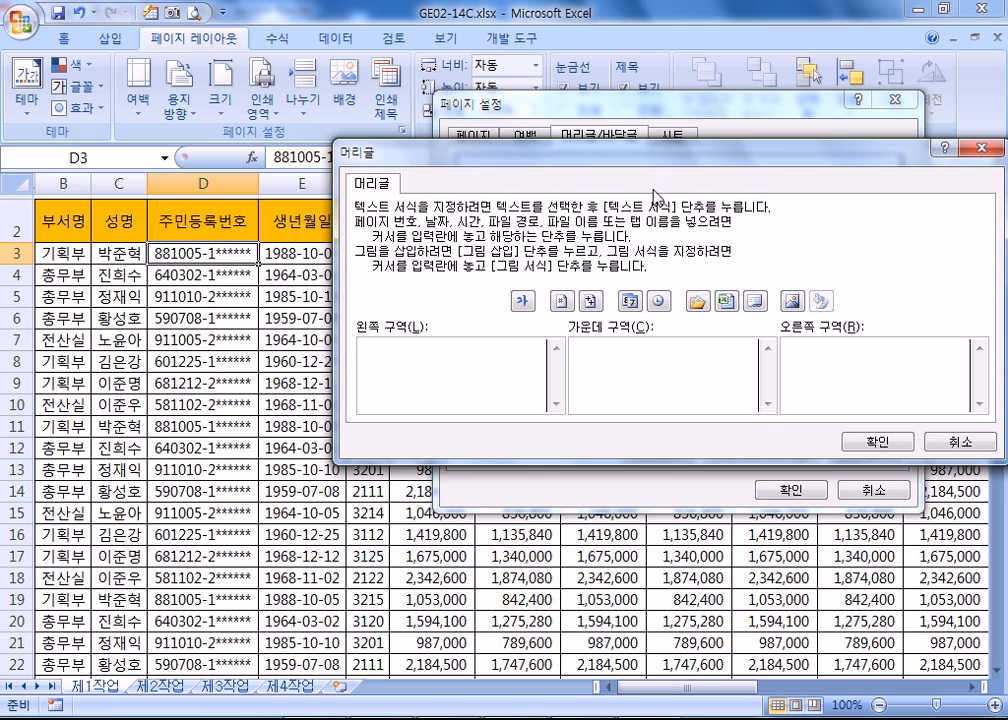
pyautogui.click(960, 441)
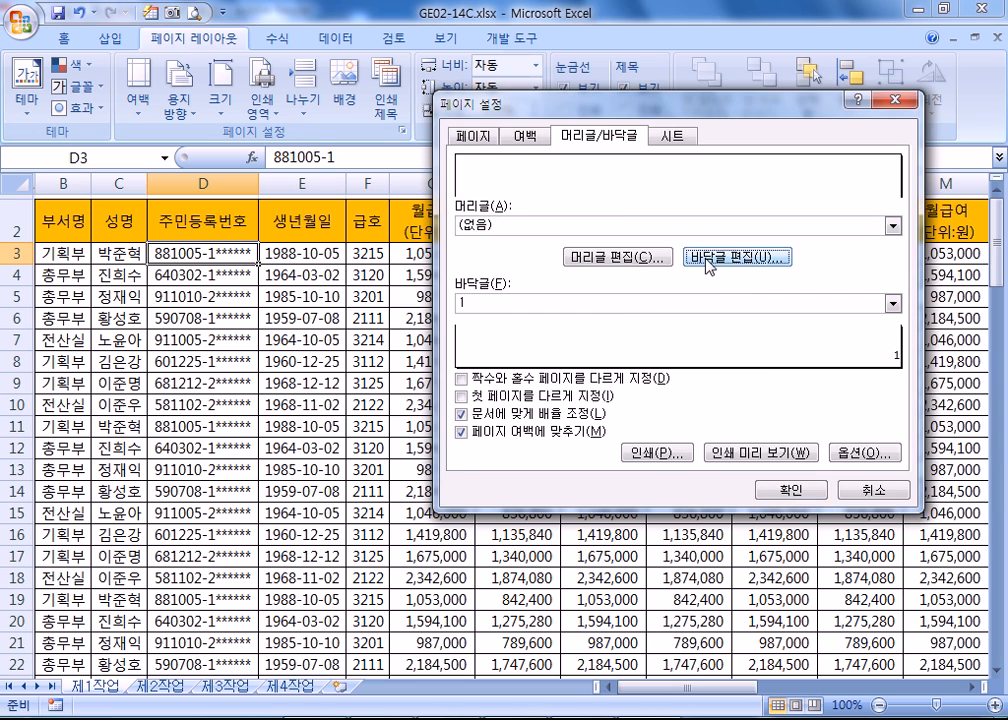
pyautogui.click(708, 259)
pyautogui.click(958, 441)
pyautogui.click(640, 257)
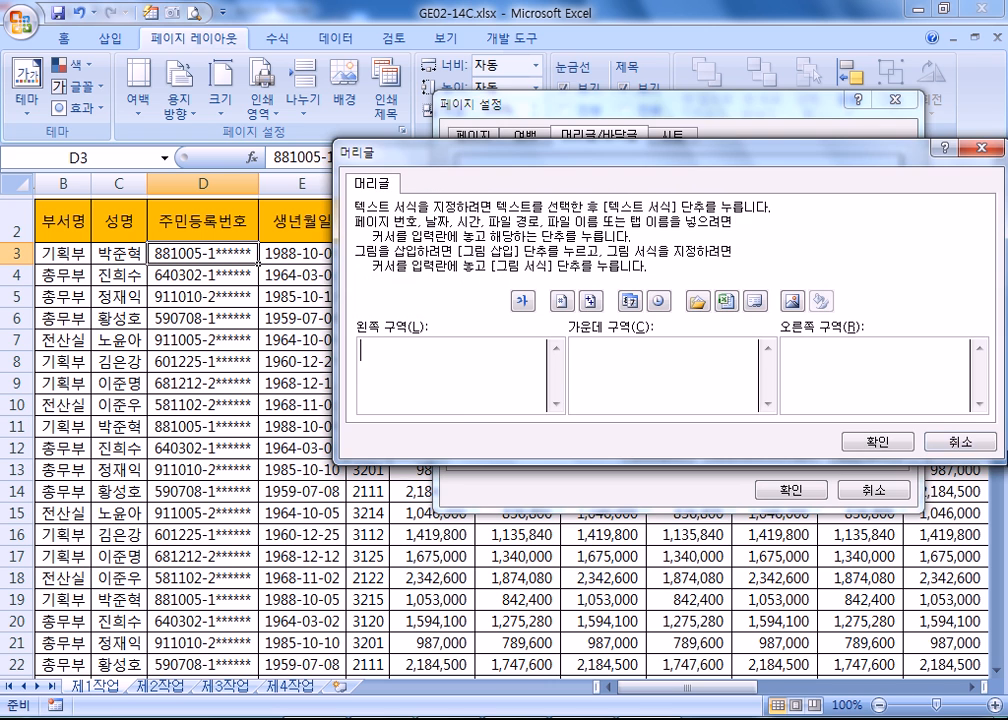
# - Set the header to the author's name at left, the current date centred, and 컴활 at right
pyautogui.click(958, 441)
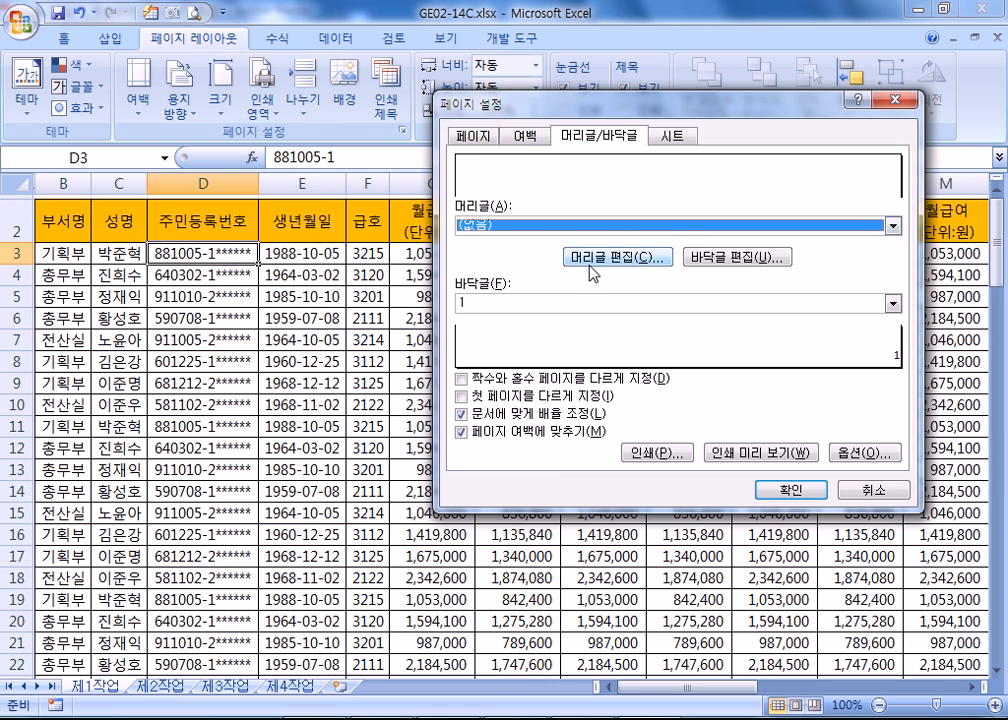
pyautogui.click(642, 259)
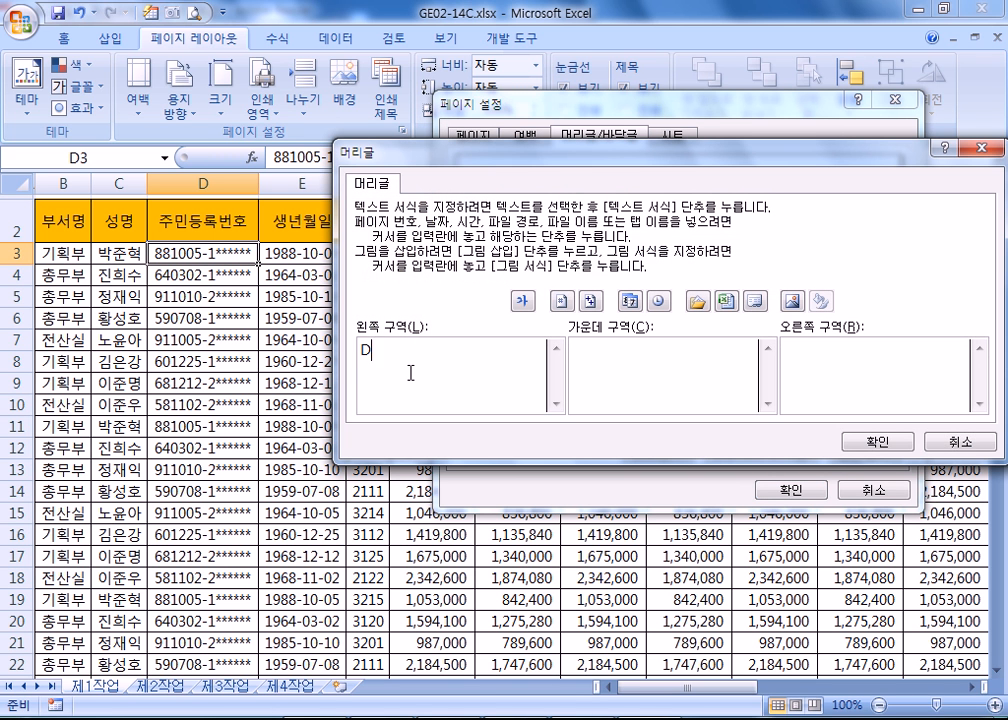
pyautogui.write('이정ㅁ훈자')
pyautogui.click(871, 383)
pyautogui.write('캄')
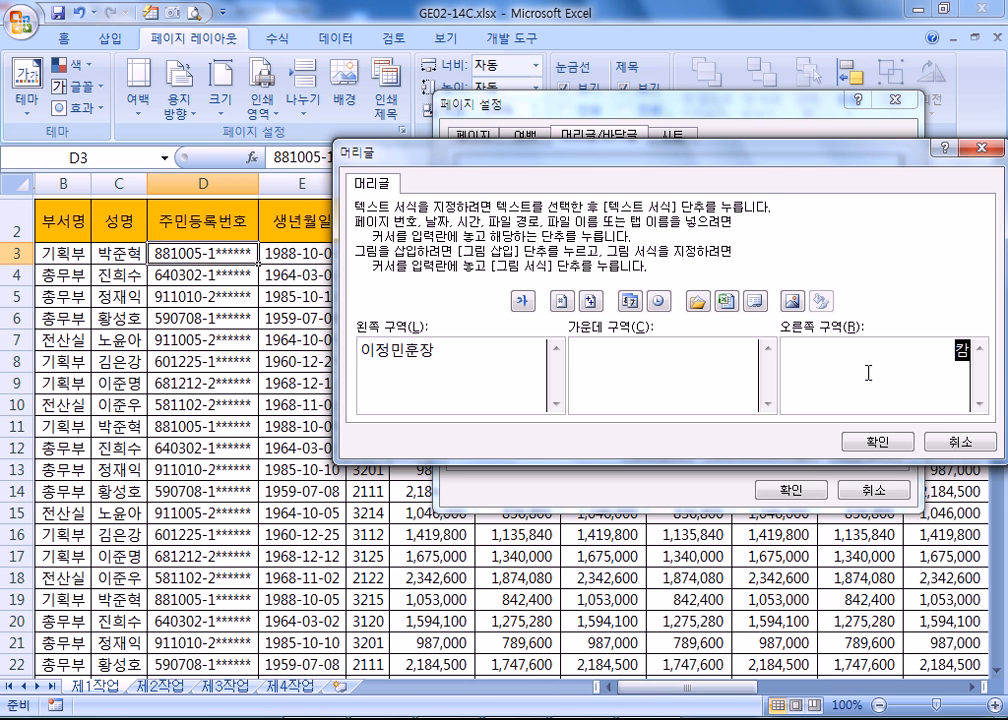
pyautogui.write('ㅁ화')
pyautogui.click(700, 371)
pyautogui.click(629, 301)
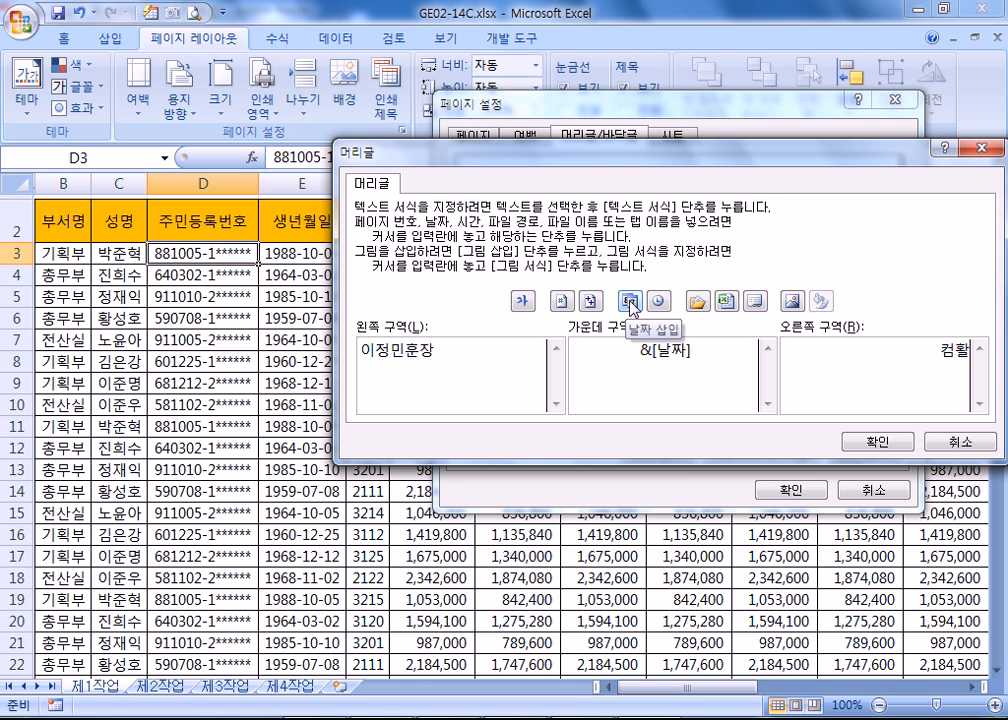
pyautogui.click(880, 443)
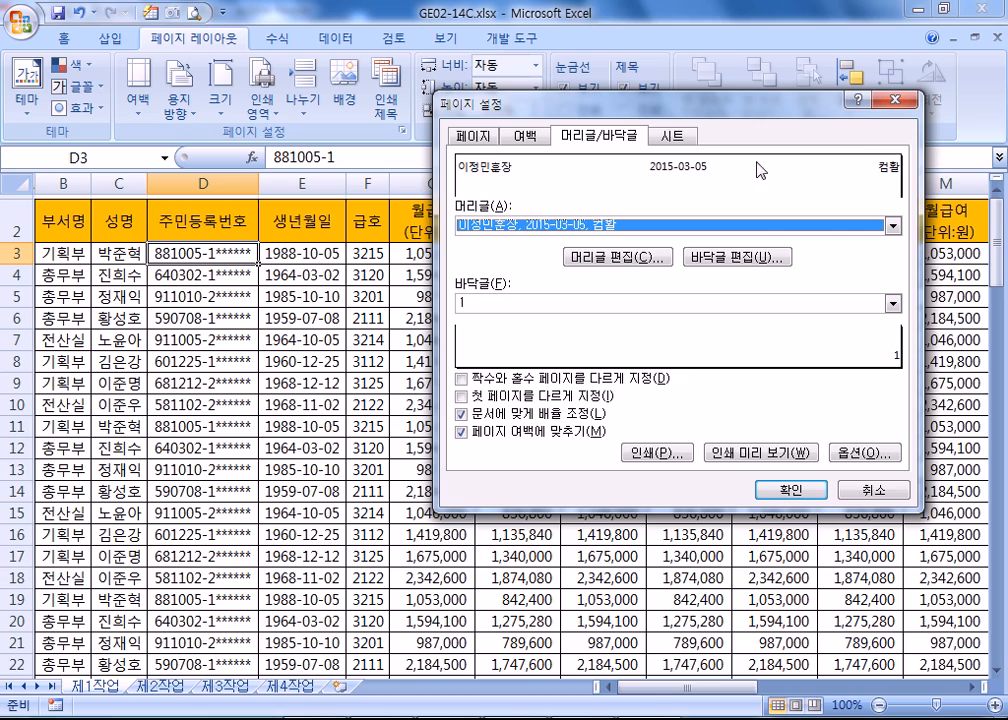
# - Preview the printed pages with the new header, then return to Page Setup
pyautogui.click(738, 455)
pyautogui.scroll(-4, 466, 224)
pyautogui.scroll(-5, 466, 224)
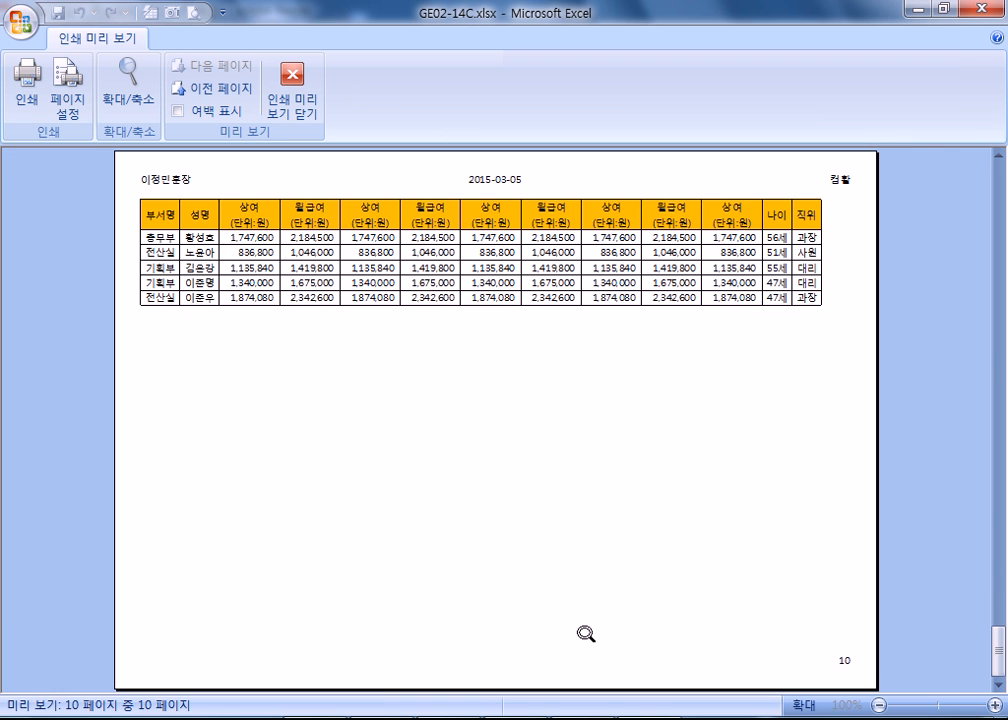
pyautogui.scroll(2, 594, 640)
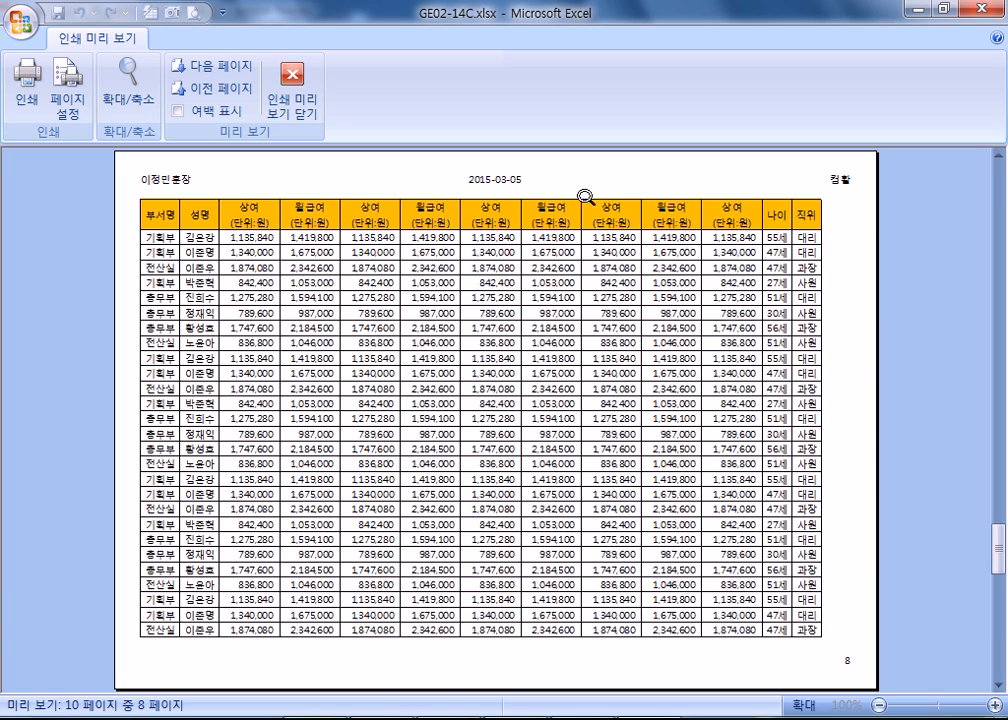
pyautogui.press('Escape')
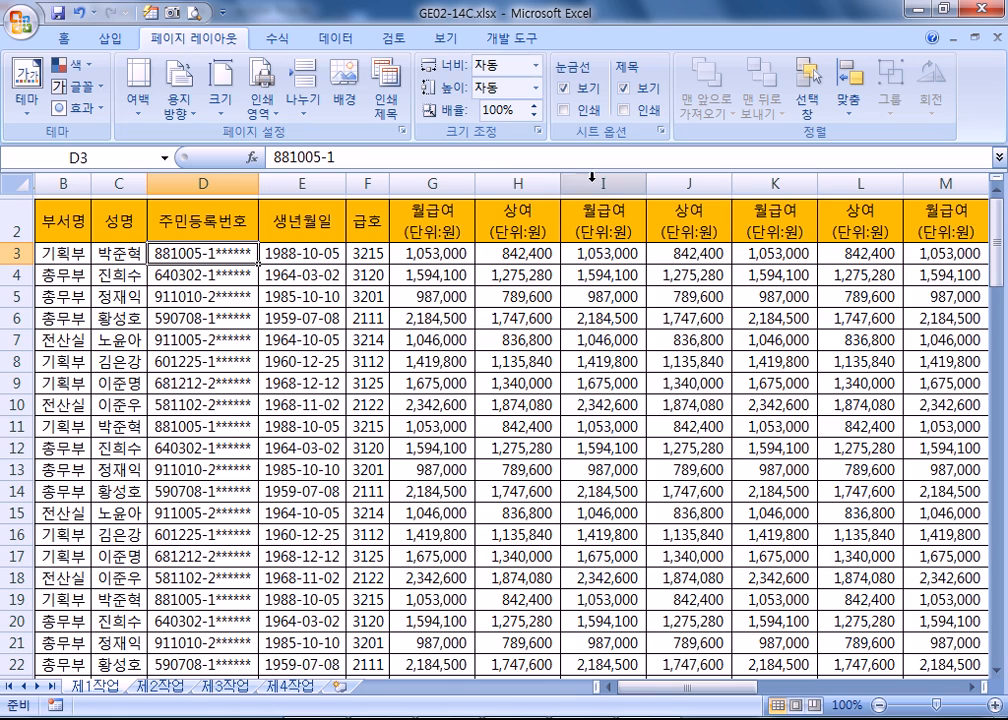
pyautogui.click(402, 131)
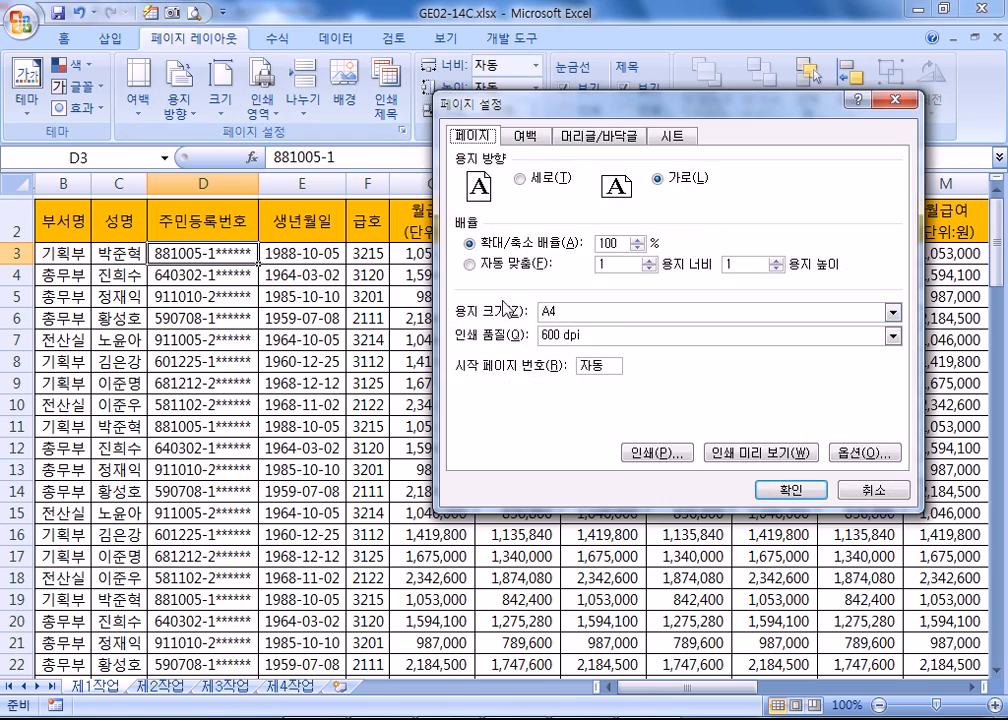
# - Change the header to &[Time] at left, &[Date] centred, and &[Page]/&[Pages] at right
pyautogui.click(580, 136)
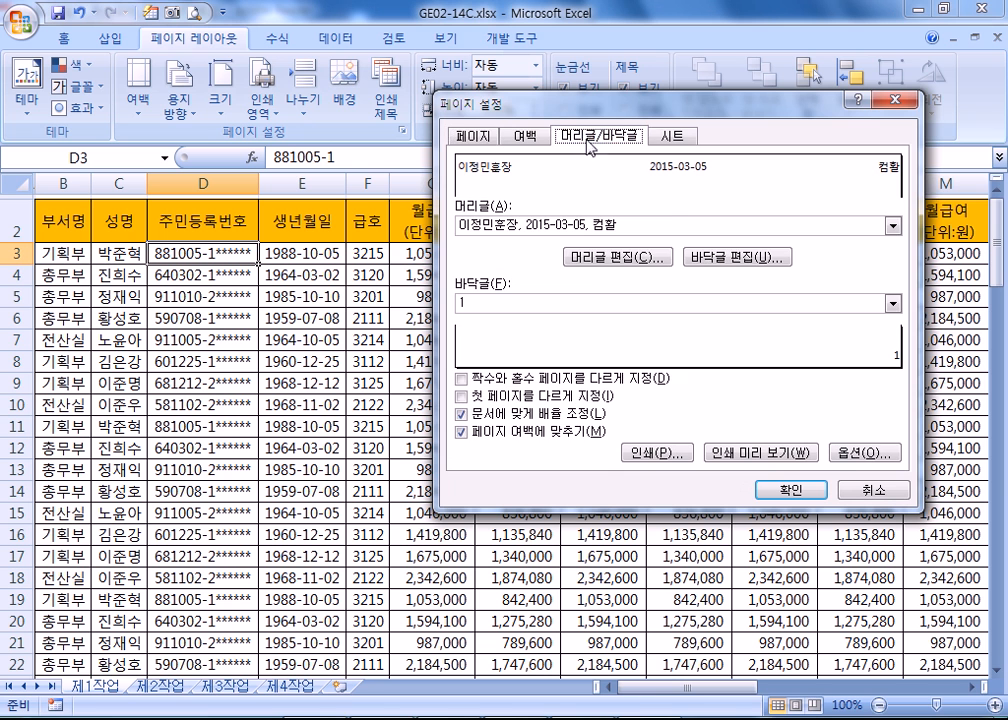
pyautogui.click(645, 258)
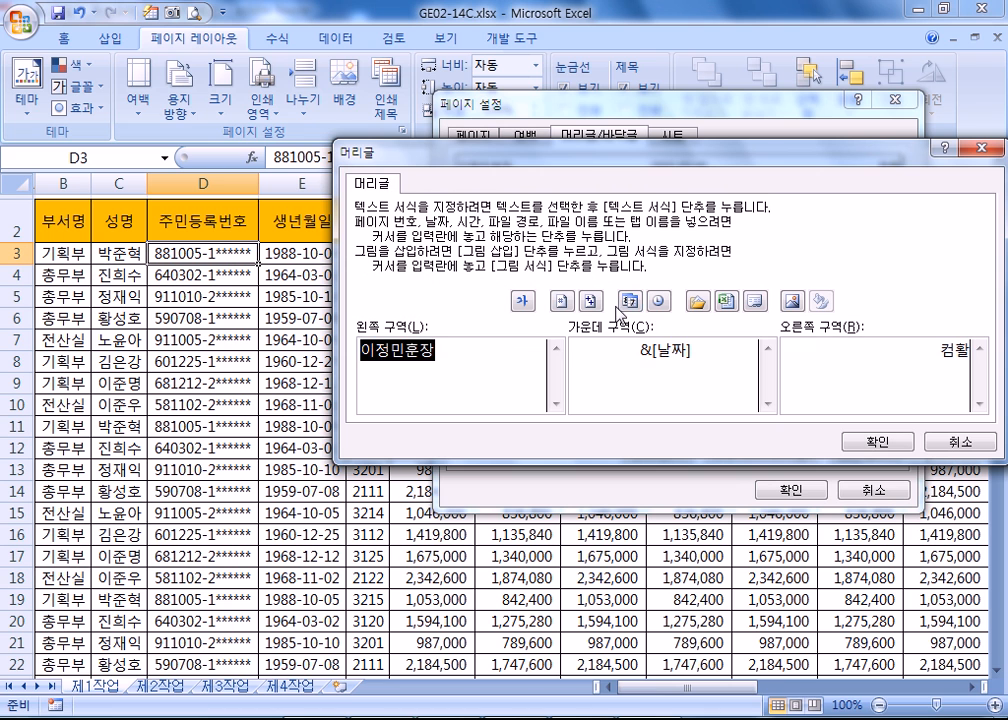
pyautogui.click(659, 302)
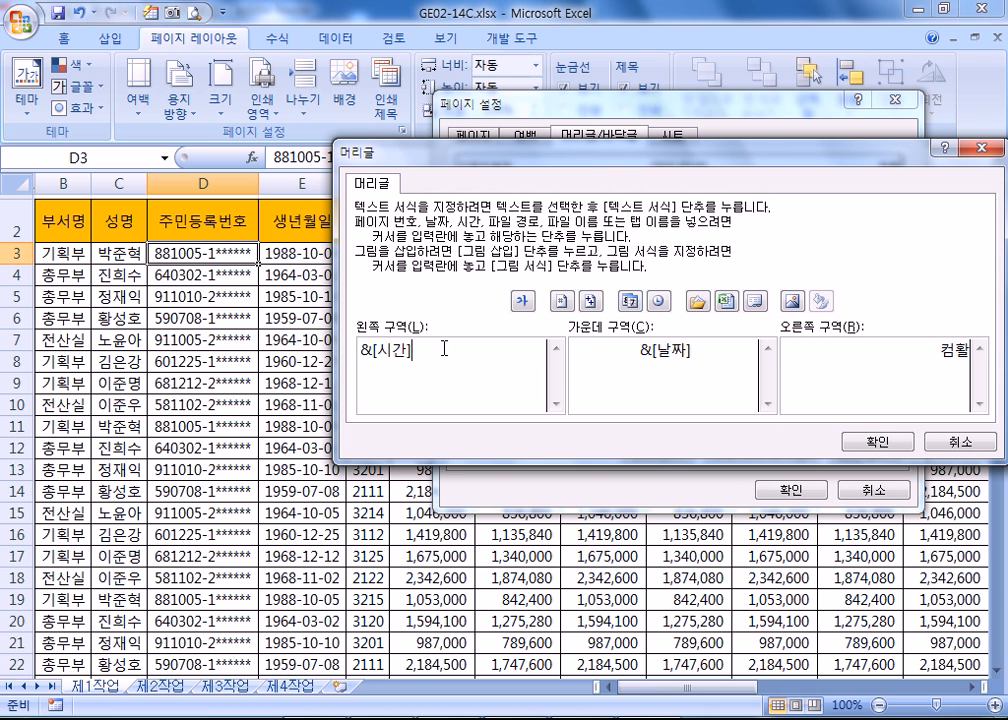
pyautogui.moveTo(372, 352); pyautogui.dragTo(353, 350)
pyautogui.click(421, 351)
pyautogui.moveTo(653, 350); pyautogui.dragTo(693, 350)
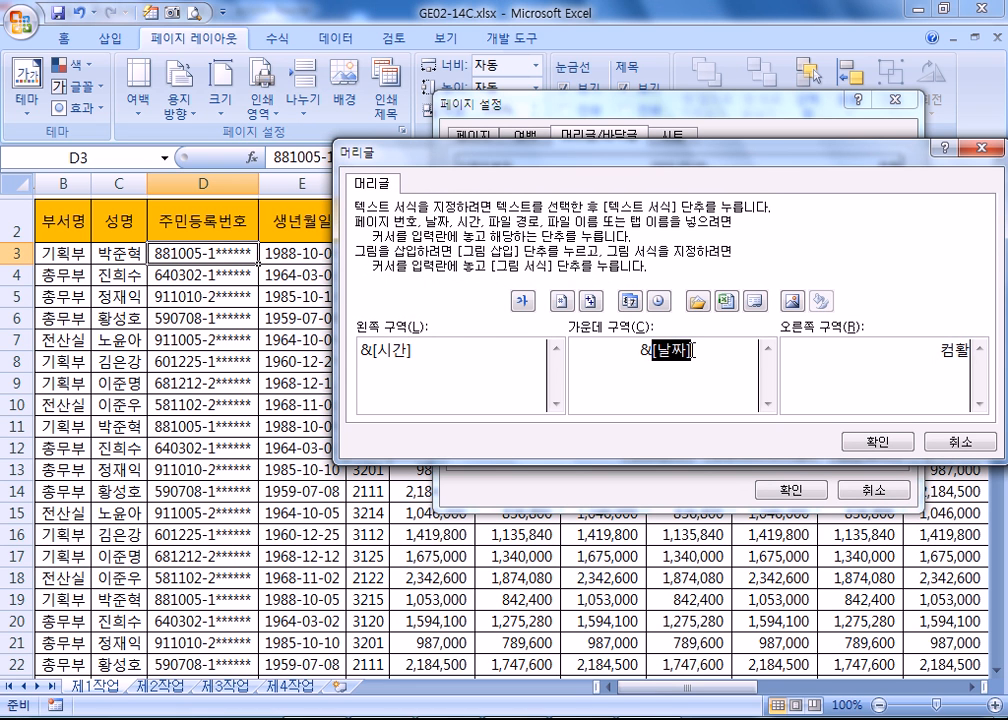
pyautogui.click(694, 350)
pyautogui.press('Tab')
pyautogui.click(591, 301)
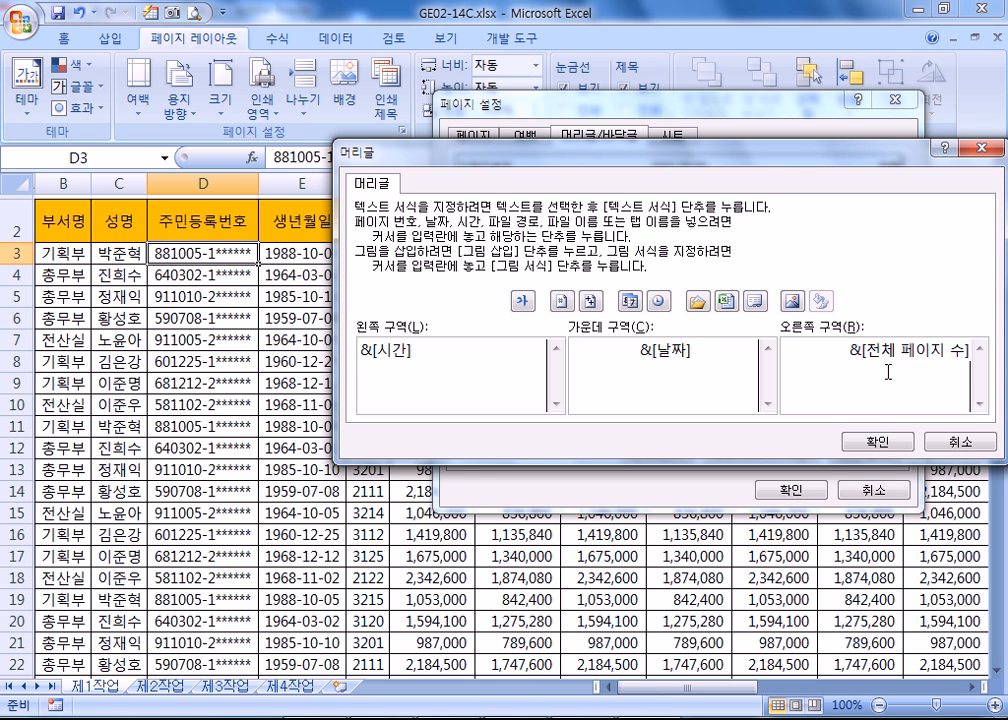
pyautogui.click(839, 352)
pyautogui.click(563, 301)
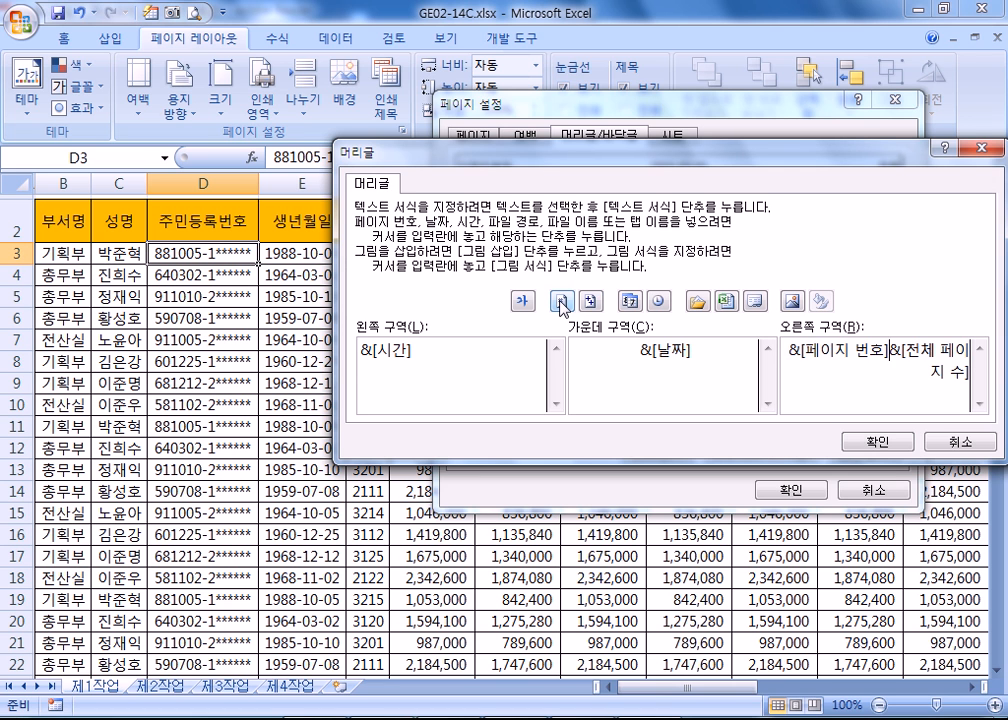
pyautogui.write('/')
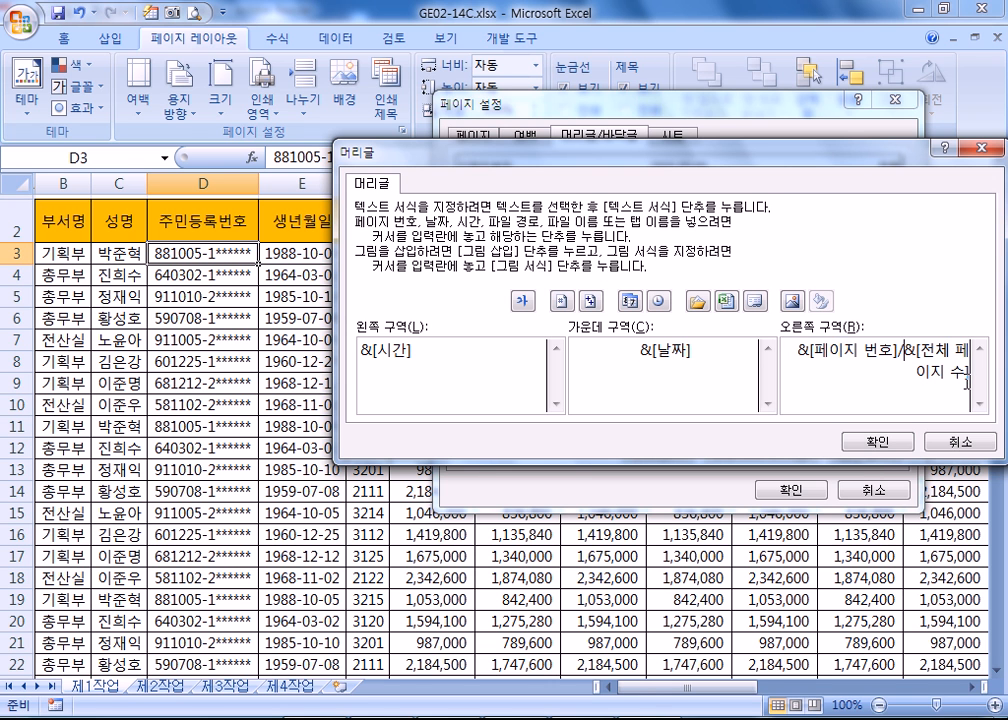
# - Apply the new header and scroll through the print preview pages
pyautogui.click(876, 441)
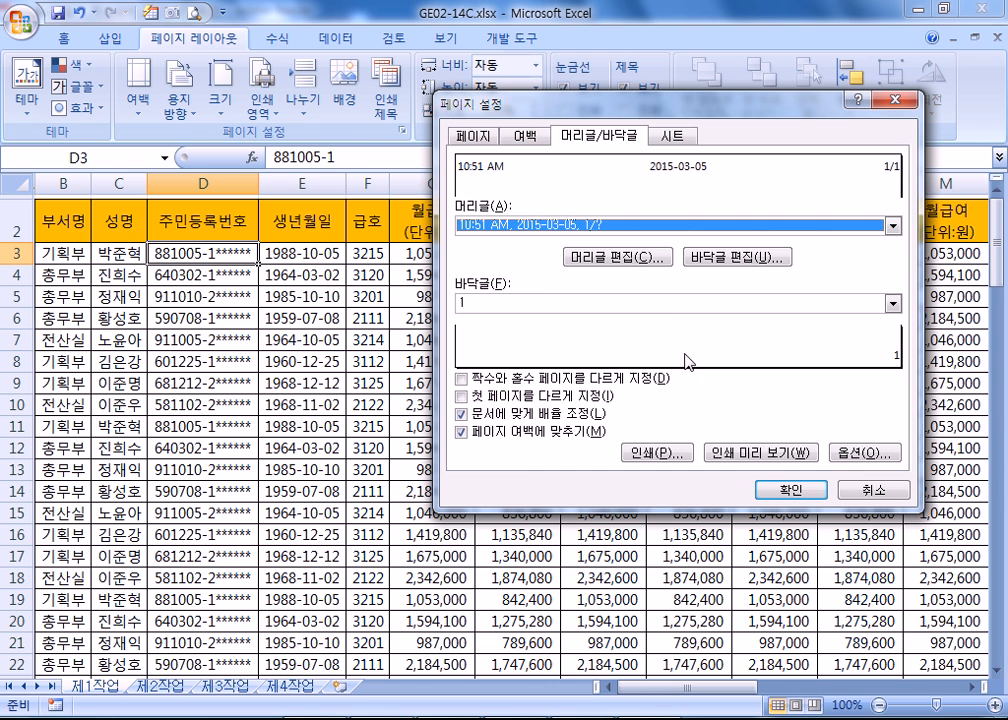
pyautogui.click(758, 452)
pyautogui.scroll(-1, 866, 211)
pyautogui.scroll(-8, 866, 211)
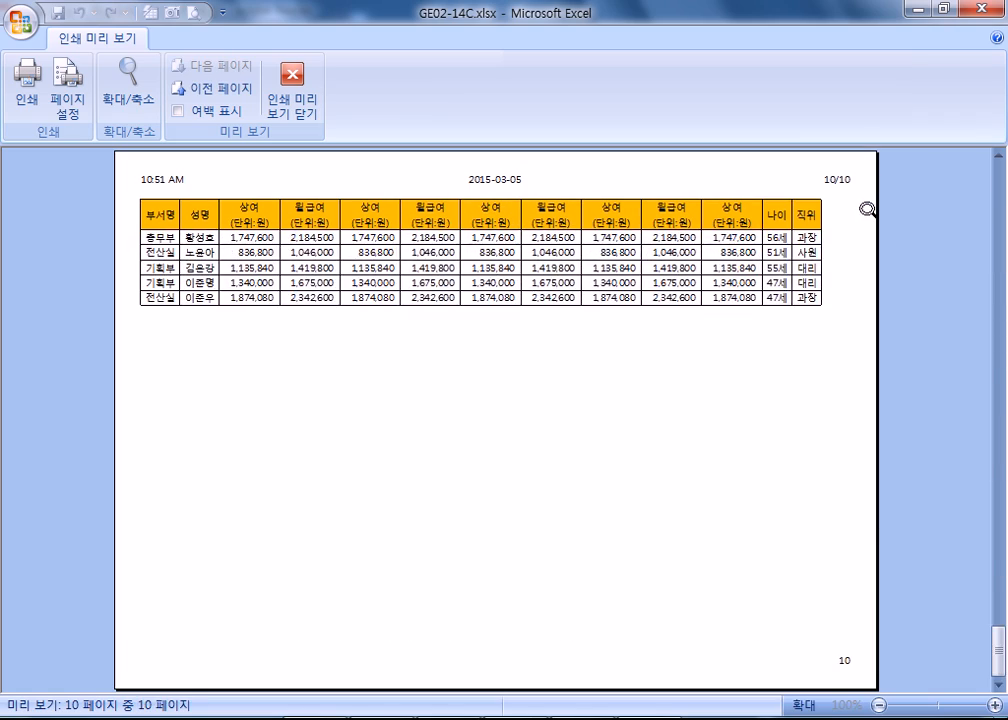
pyautogui.scroll(6, 862, 199)
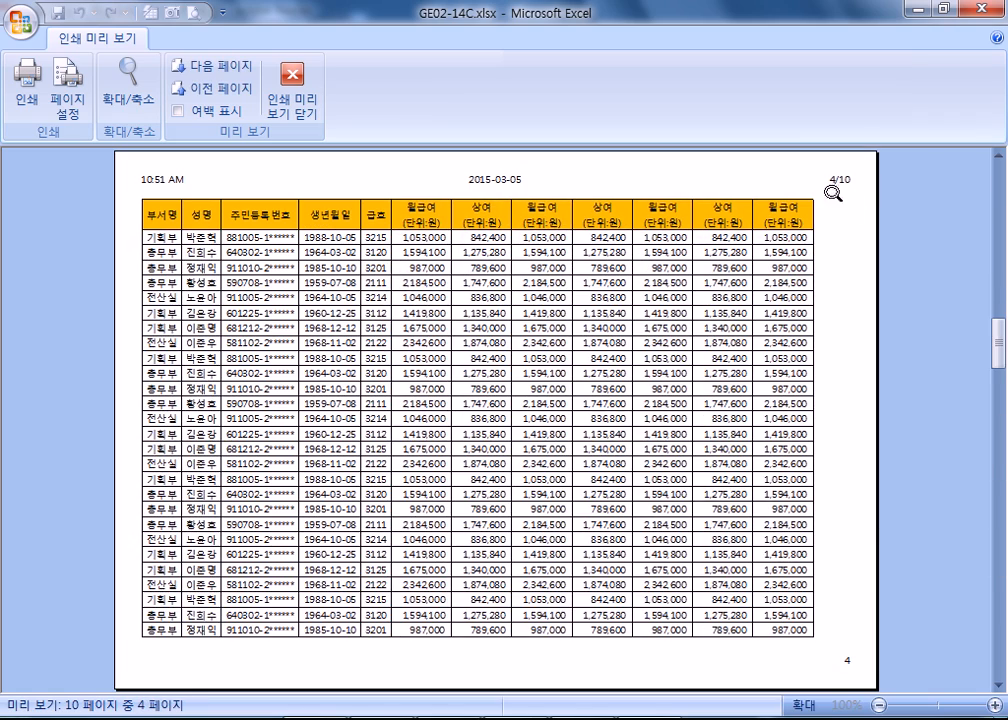
pyautogui.scroll(2, 846, 205)
pyautogui.scroll(-2, 844, 196)
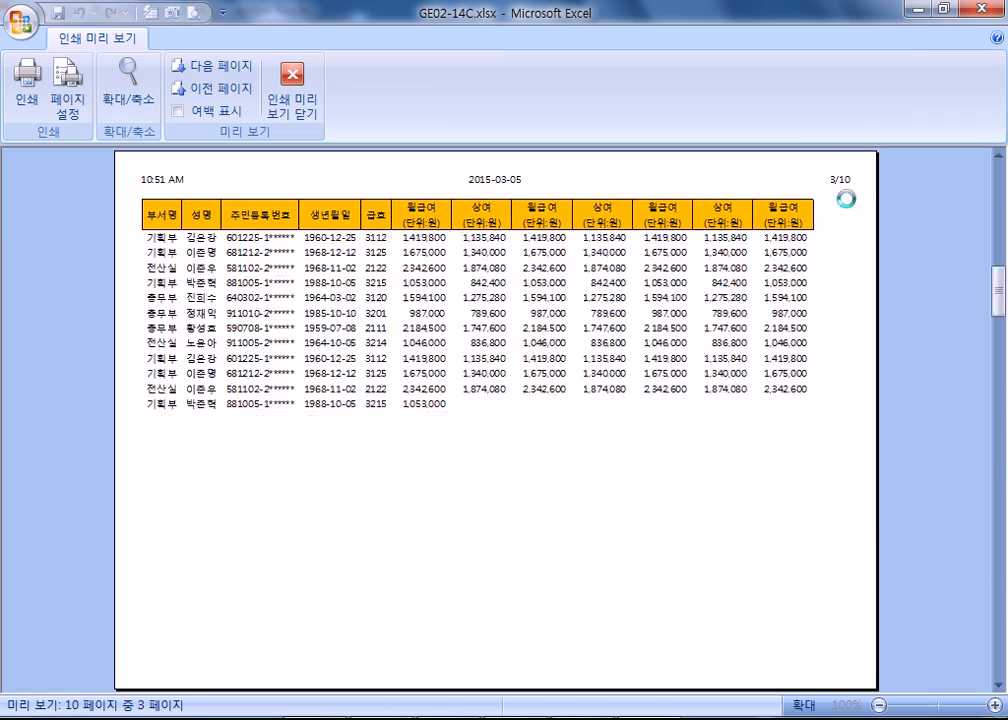
# - Note the header codes &[날짜] and &[시간] on separate lines in Notepad, then return to preview
pyautogui.hotkey('alt', 'Tab')
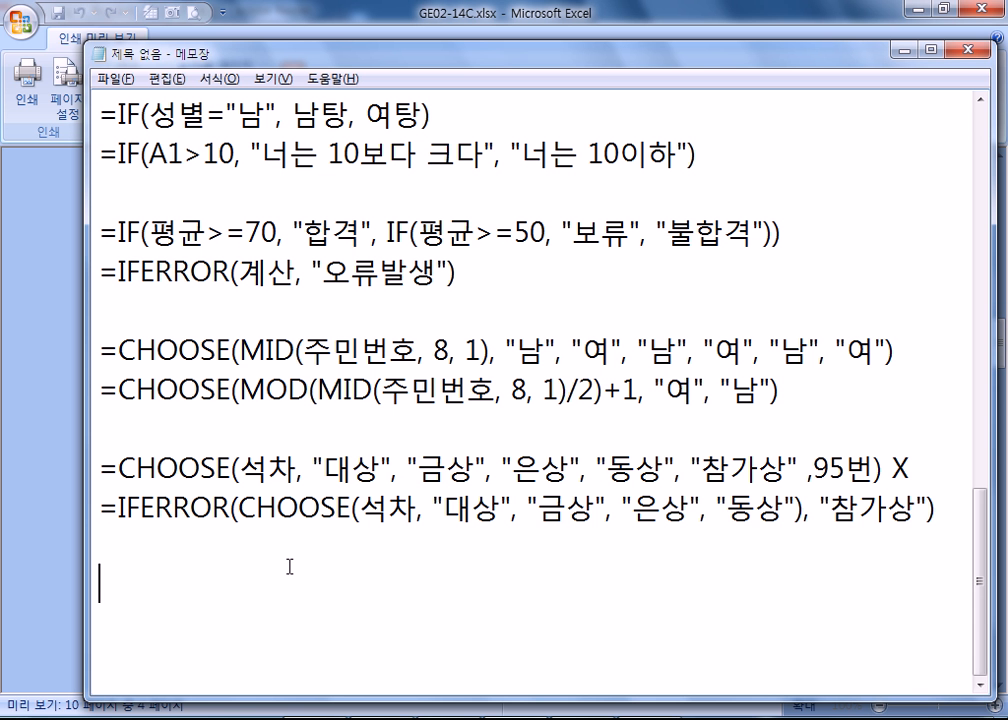
pyautogui.write('[')
pyautogui.press('BackSpace')
pyautogui.write('&[날')
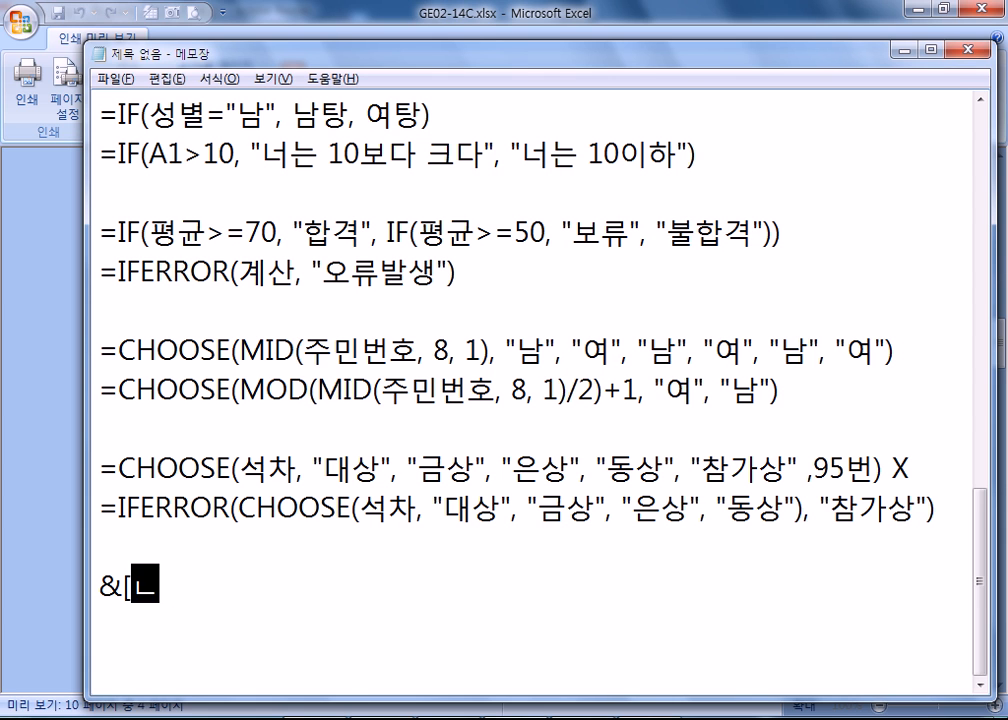
pyautogui.write('짜]')
pyautogui.press('Return')
pyautogui.write('&[')
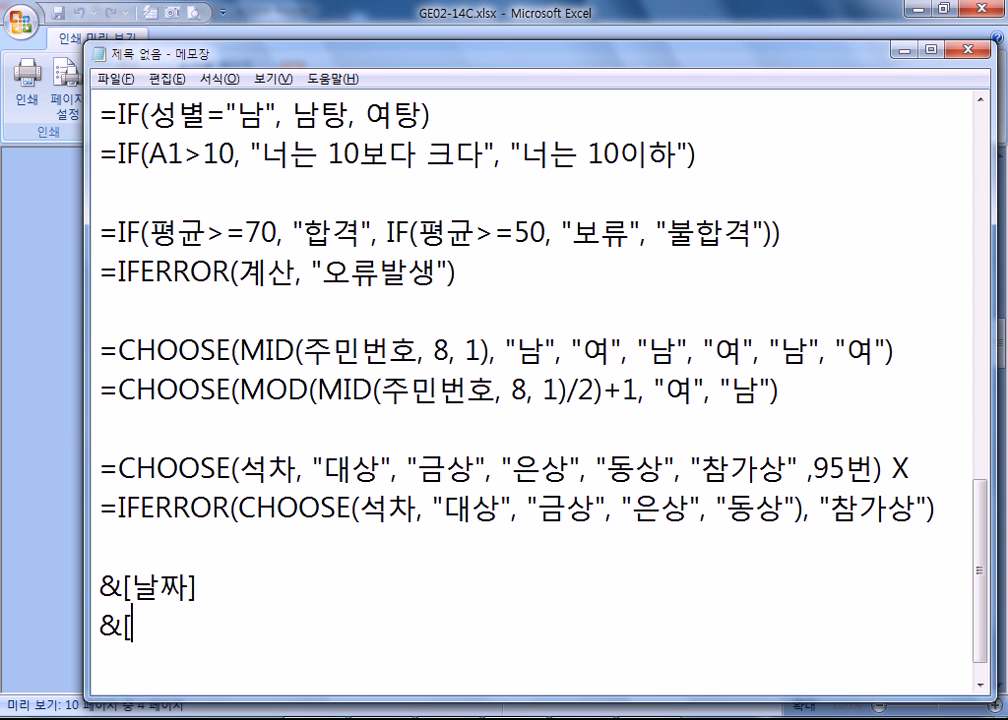
pyautogui.write('ㅅㅣ간]')
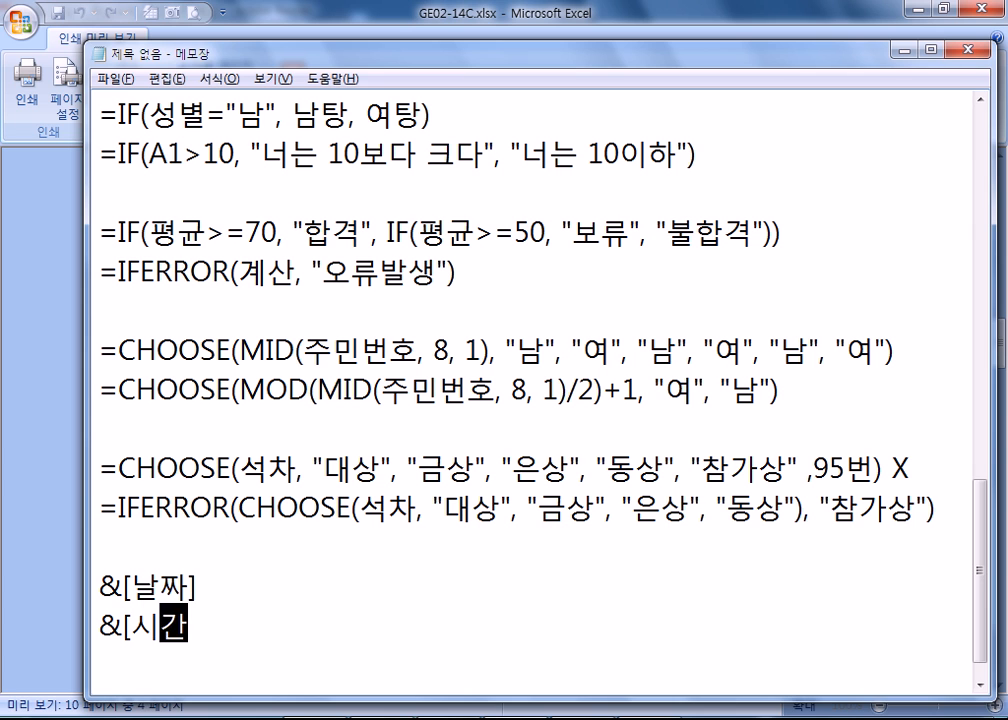
pyautogui.press('Return')
pyautogui.click(1001, 351)
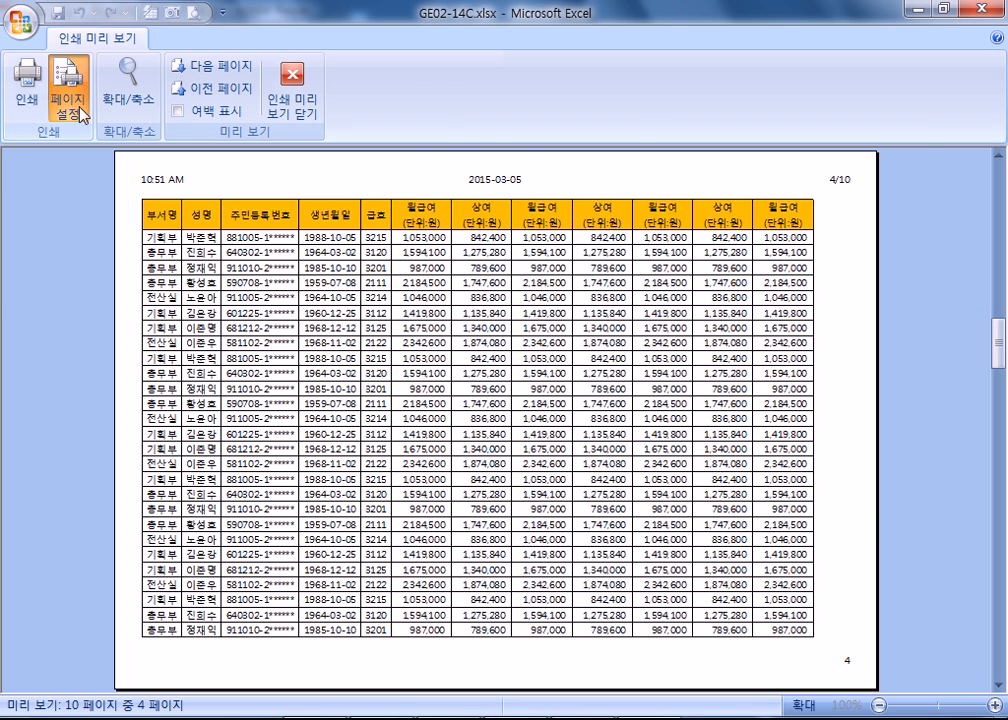
# - Move the date code from the header's centre to follow the time code at left
pyautogui.click(72, 110)
pyautogui.click(630, 260)
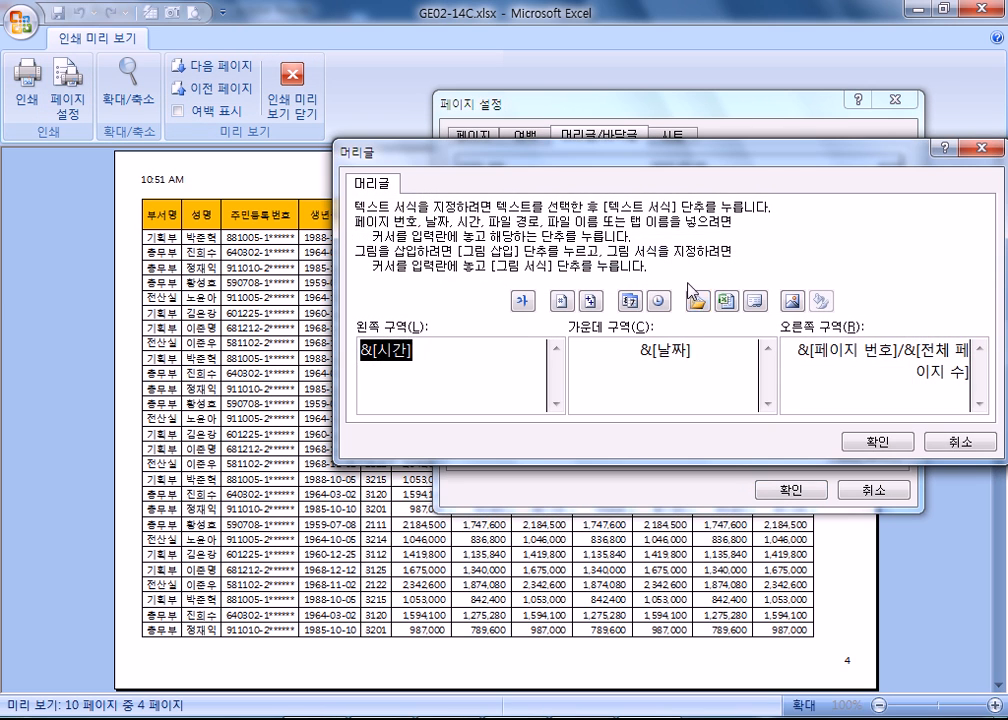
pyautogui.click(716, 358)
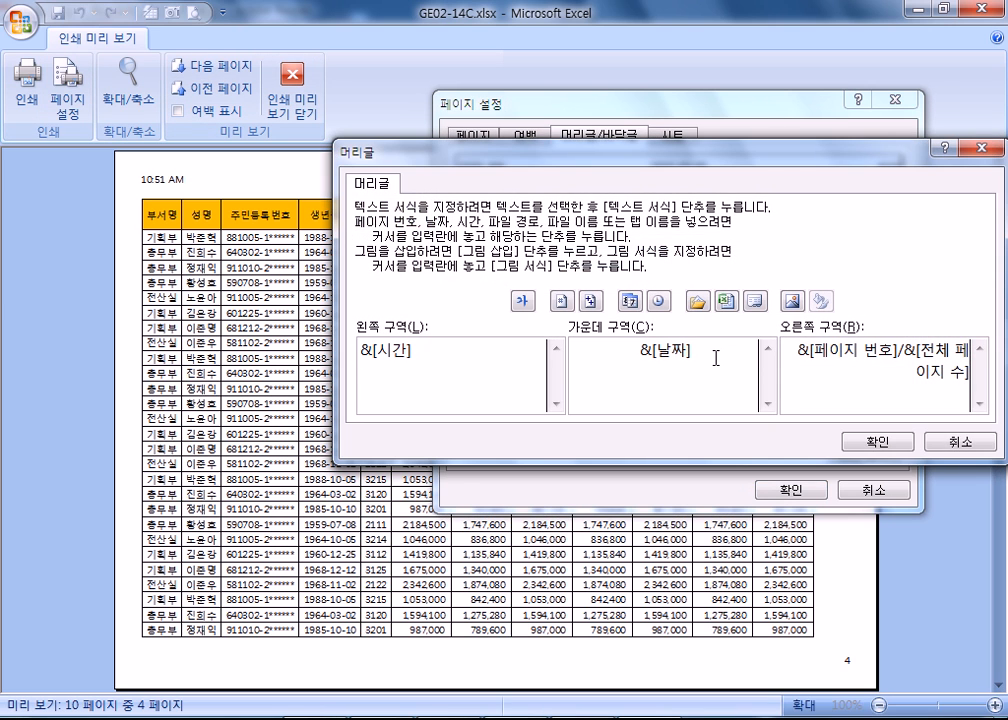
pyautogui.moveTo(816, 346); pyautogui.dragTo(868, 346)
pyautogui.click(952, 370)
pyautogui.click(862, 350)
pyautogui.moveTo(626, 355); pyautogui.dragTo(716, 352)
pyautogui.hotkey('ctrl', 'c')
pyautogui.press('Delete')
pyautogui.moveTo(396, 354); pyautogui.dragTo(491, 360)
pyautogui.click(489, 358)
pyautogui.hotkey('ctrl', 'v')
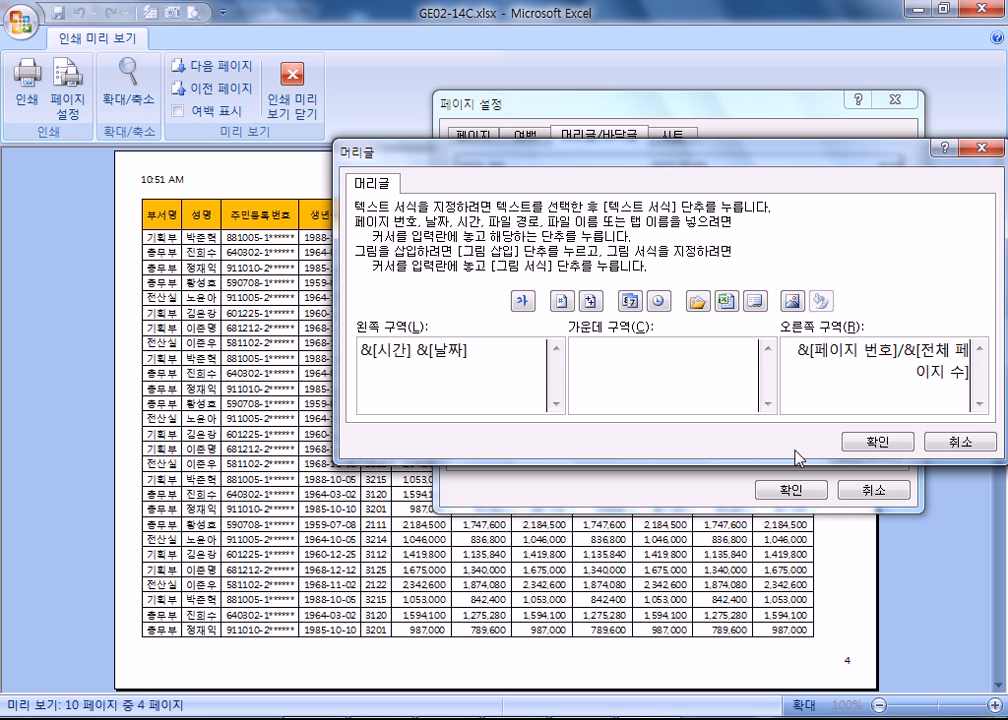
pyautogui.click(864, 441)
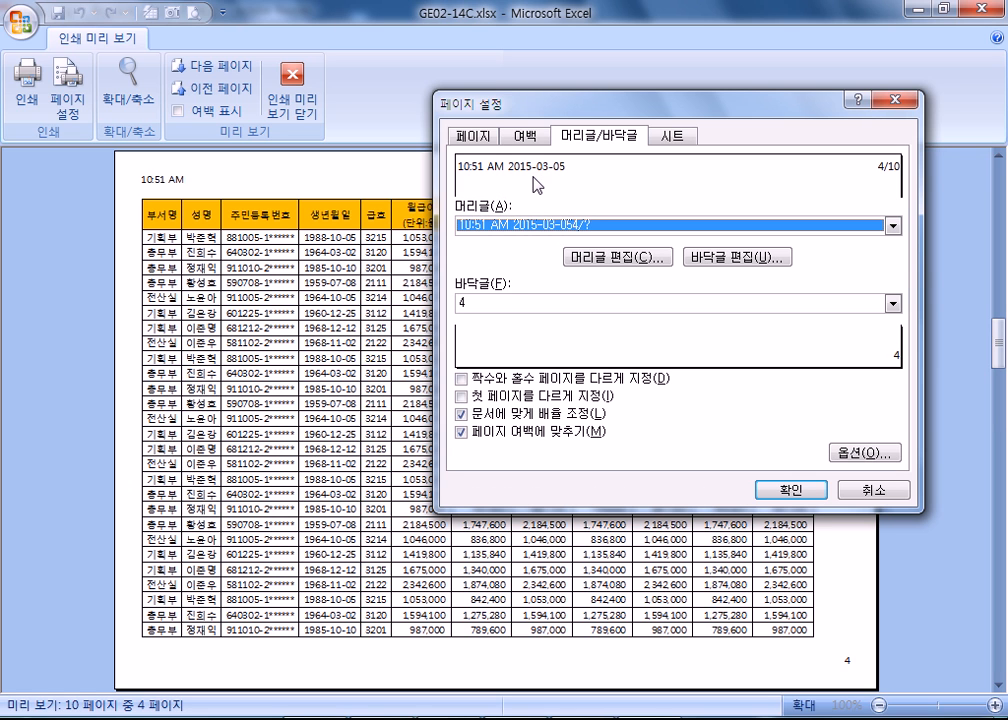
# - Insert the file name GE02-14C.xlsx into the header's centre section and apply the page setup
pyautogui.click(667, 226)
pyautogui.click(667, 227)
pyautogui.click(641, 261)
pyautogui.click(651, 367)
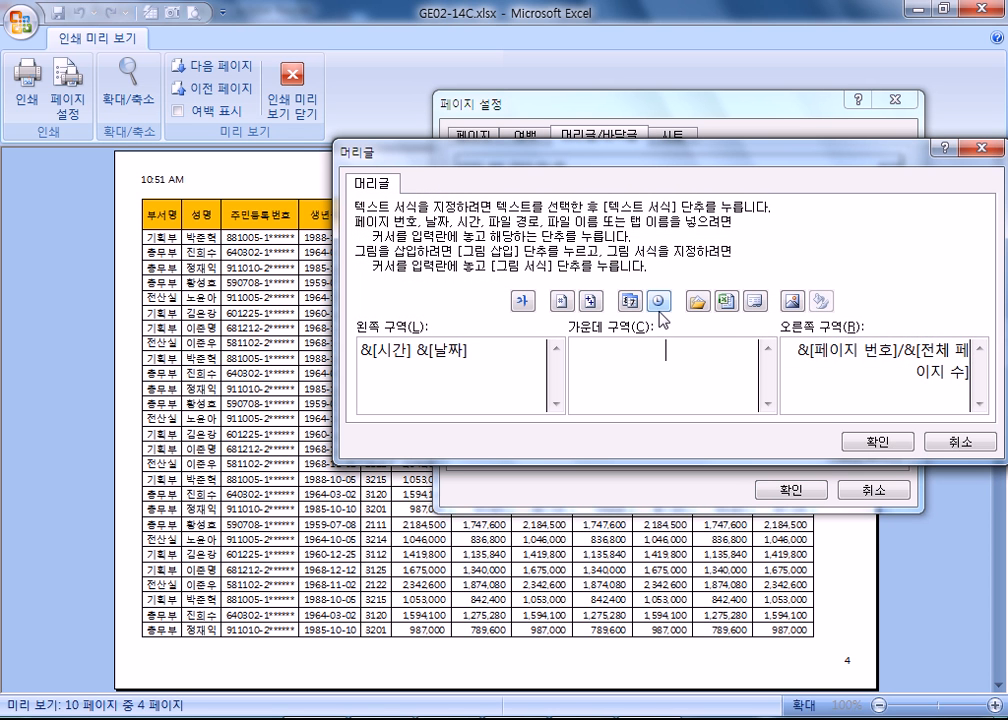
pyautogui.click(726, 302)
pyautogui.click(872, 442)
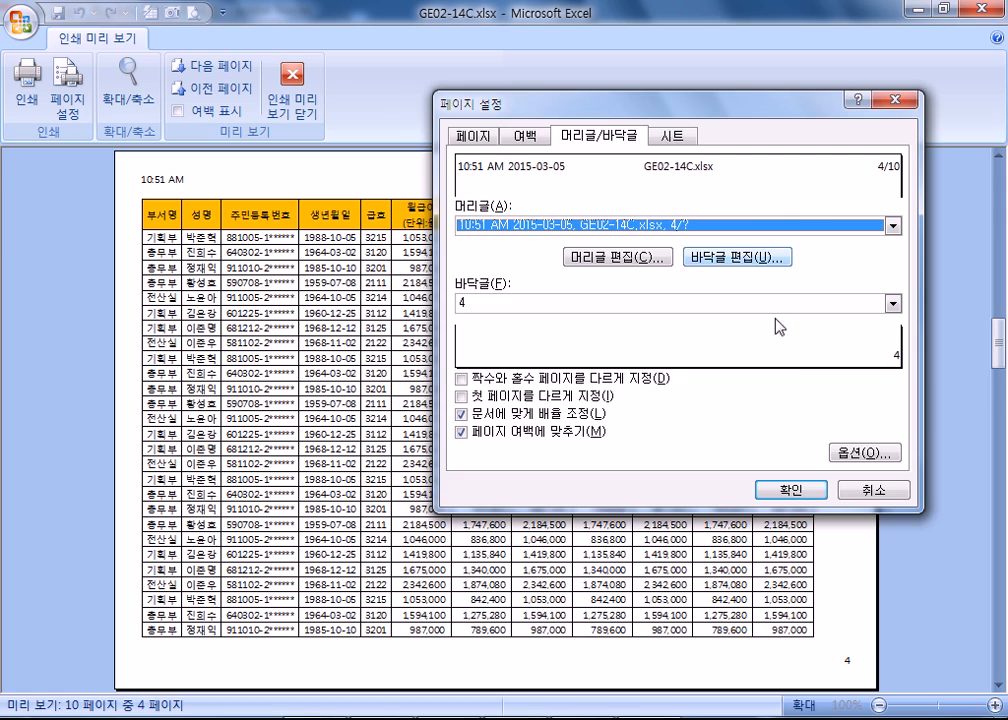
pyautogui.click(818, 493)
pyautogui.click(470, 167)
pyautogui.click(493, 188)
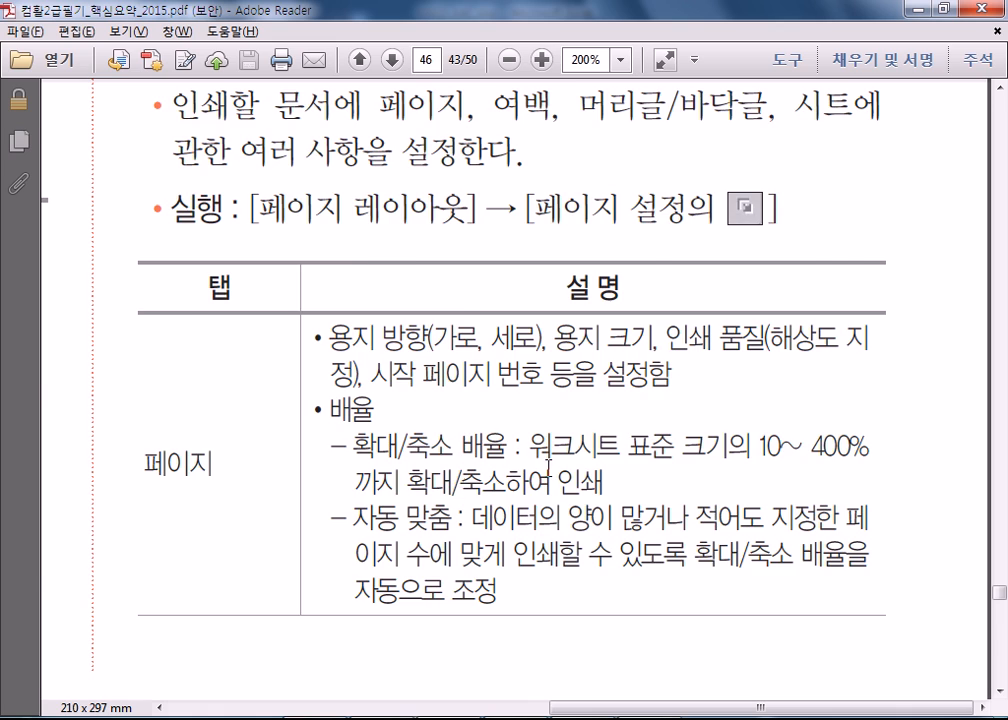
# - Scroll the PDF to the Page Setup tab table and the 머리글/바닥글 tool list
pyautogui.scroll(-3, 515, 482)
pyautogui.scroll(-2, 420, 471)
pyautogui.moveTo(619, 708); pyautogui.dragTo(297, 655)
pyautogui.scroll(-3, 342, 597)
pyautogui.scroll(-3, 342, 597)
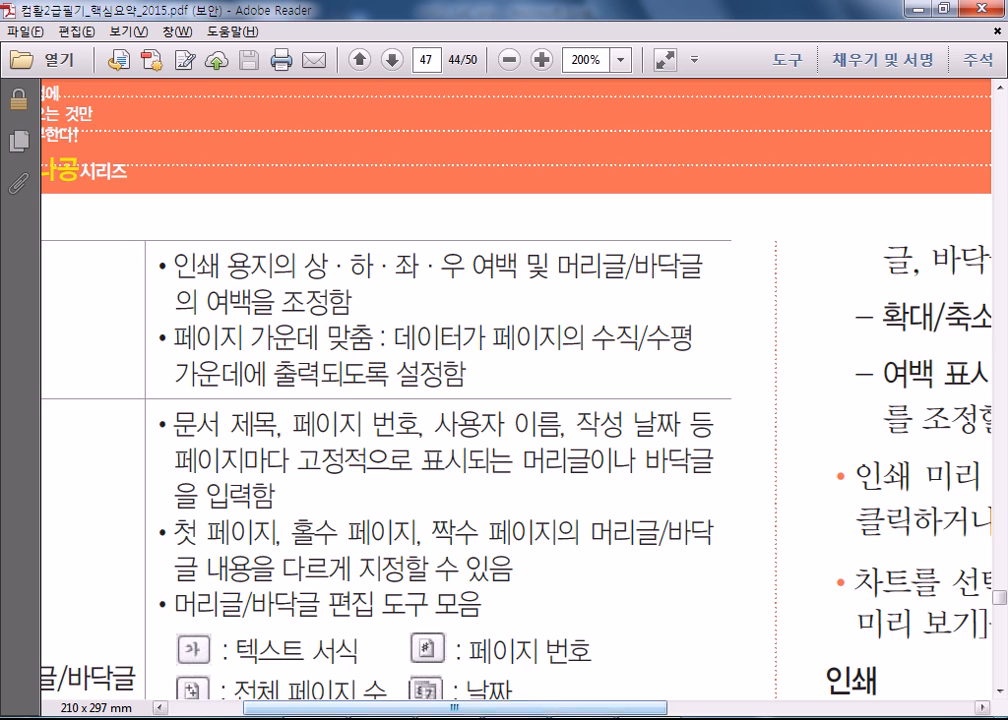
pyautogui.moveTo(514, 708); pyautogui.dragTo(470, 710)
pyautogui.scroll(-3, 495, 540)
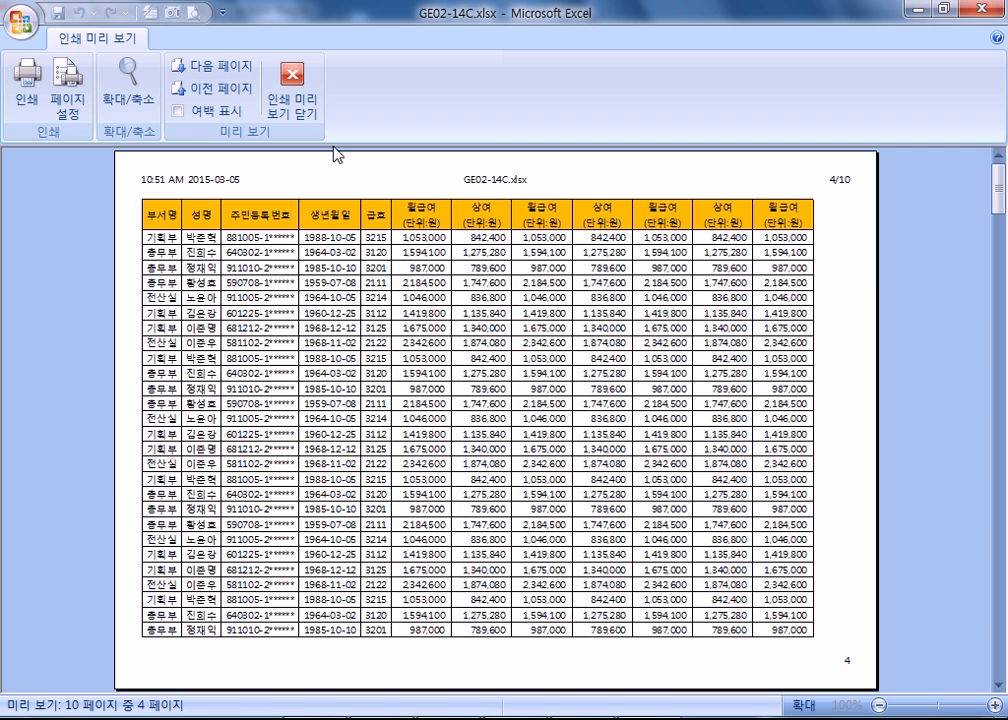
# - Delete &[파일] from the header centre and insert the picture 벤허.jpg in its place
pyautogui.click(67, 98)
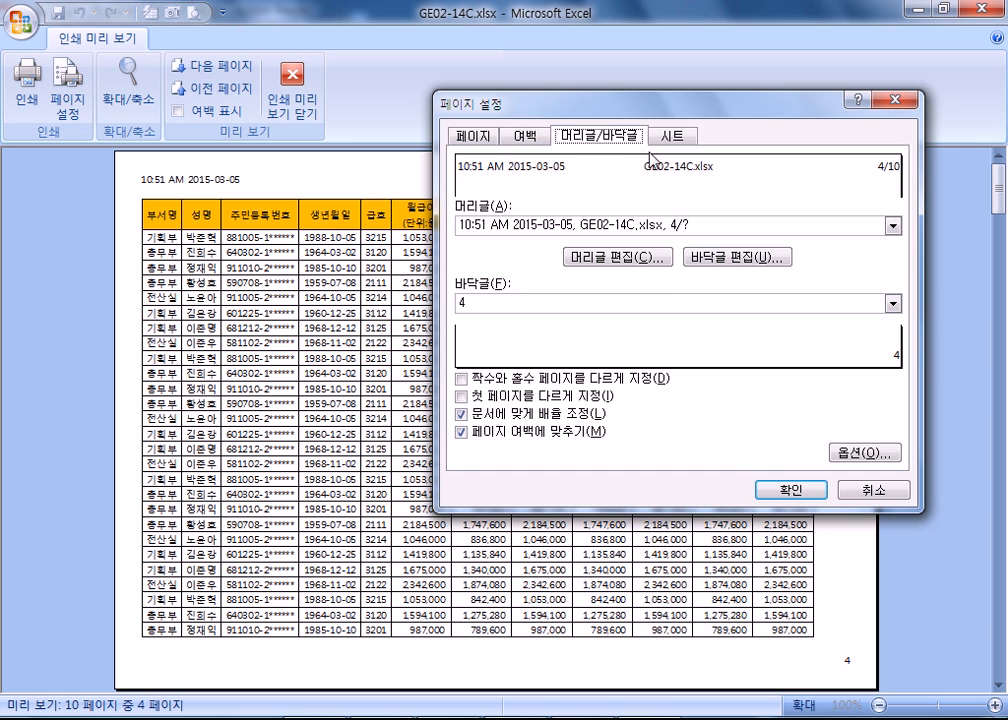
pyautogui.click(621, 262)
pyautogui.moveTo(700, 353); pyautogui.dragTo(580, 351)
pyautogui.press('Delete')
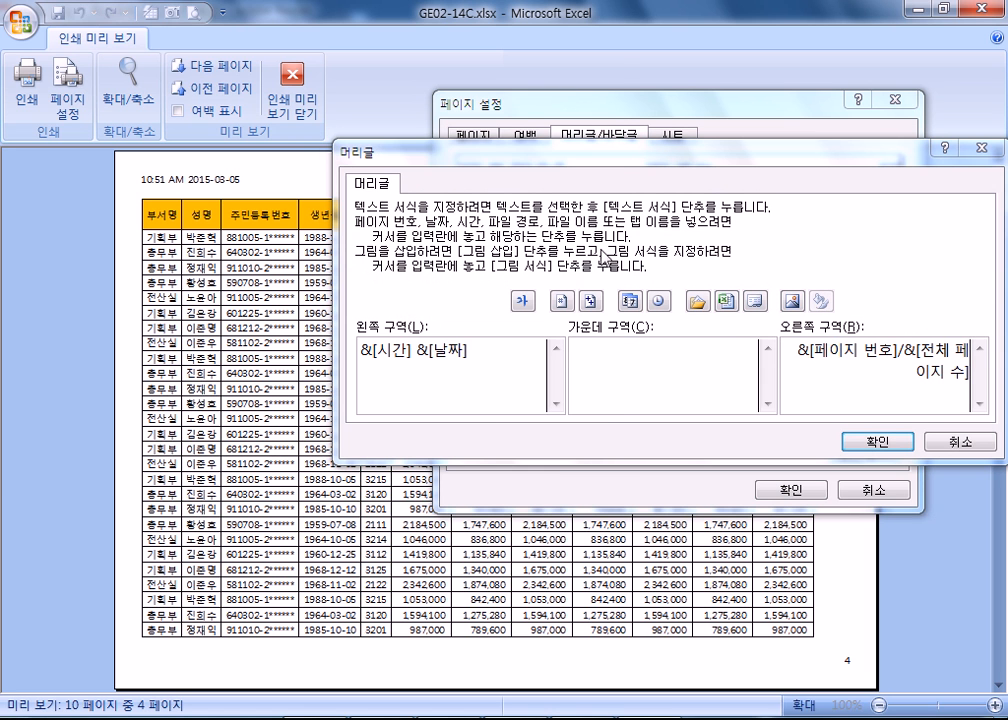
pyautogui.click(791, 301)
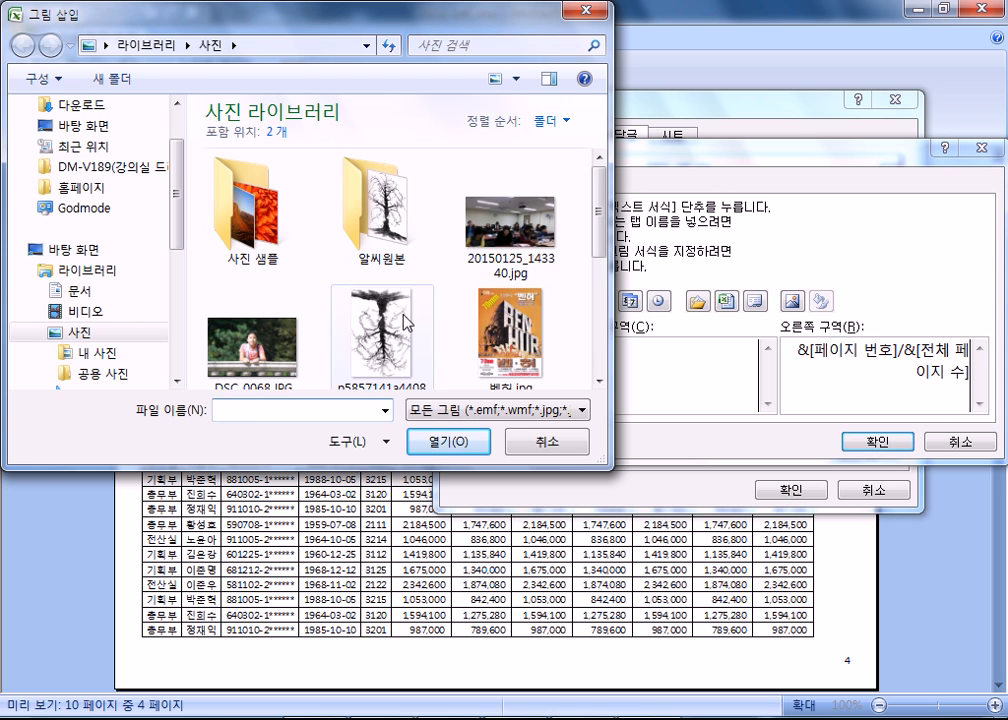
pyautogui.click(487, 333)
pyautogui.click(430, 441)
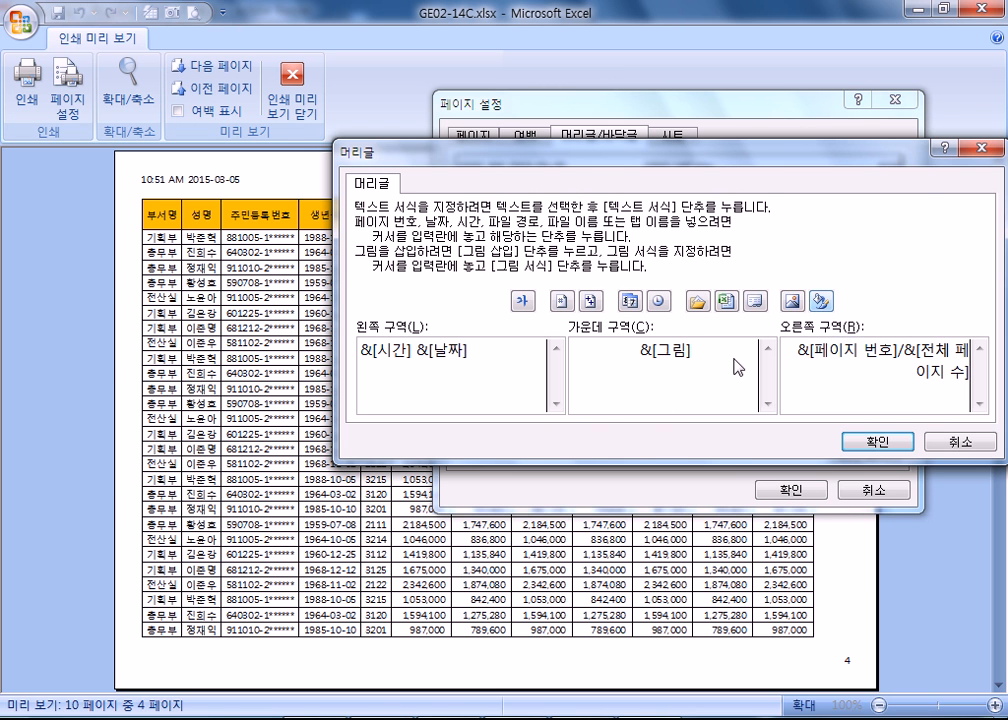
pyautogui.click(820, 301)
pyautogui.click(529, 154)
pyautogui.click(778, 471)
pyautogui.click(845, 441)
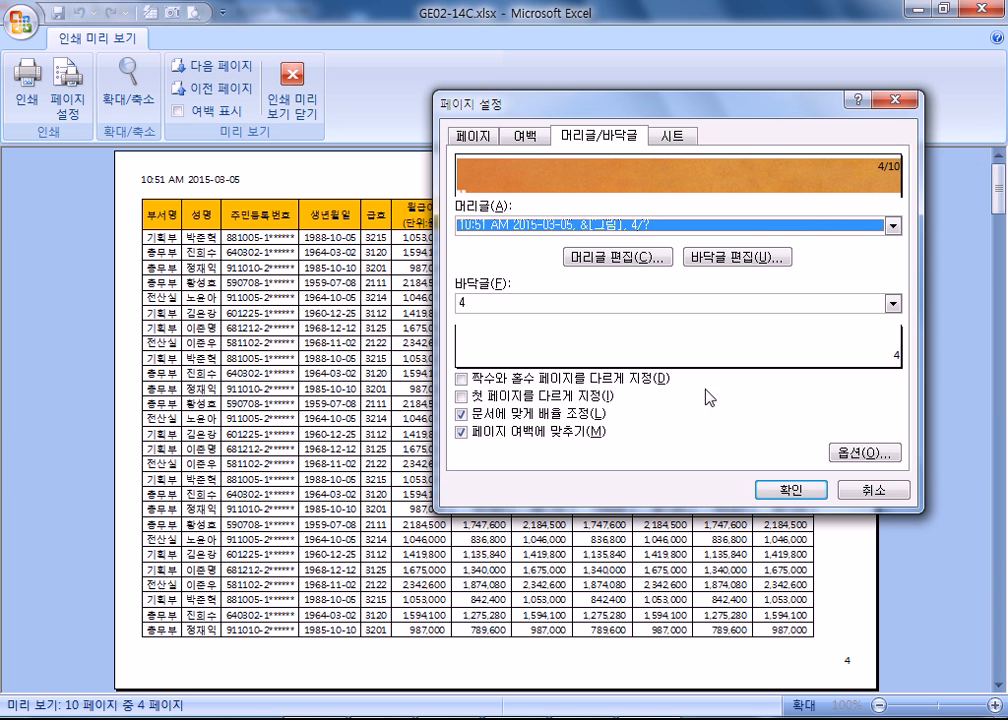
pyautogui.click(786, 488)
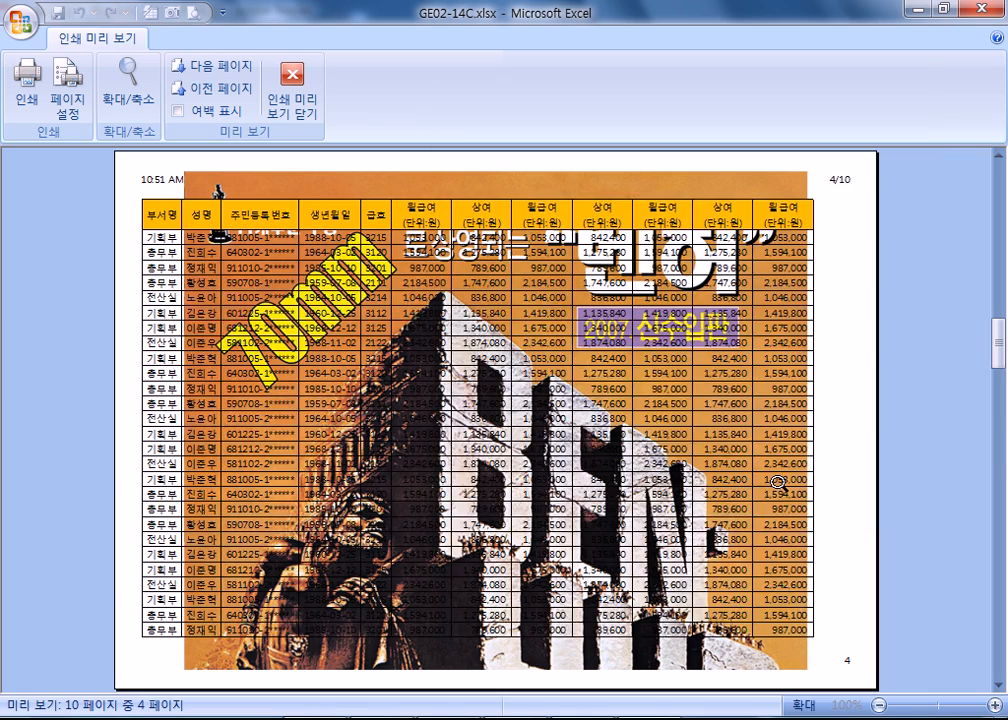
pyautogui.scroll(-2, 779, 483)
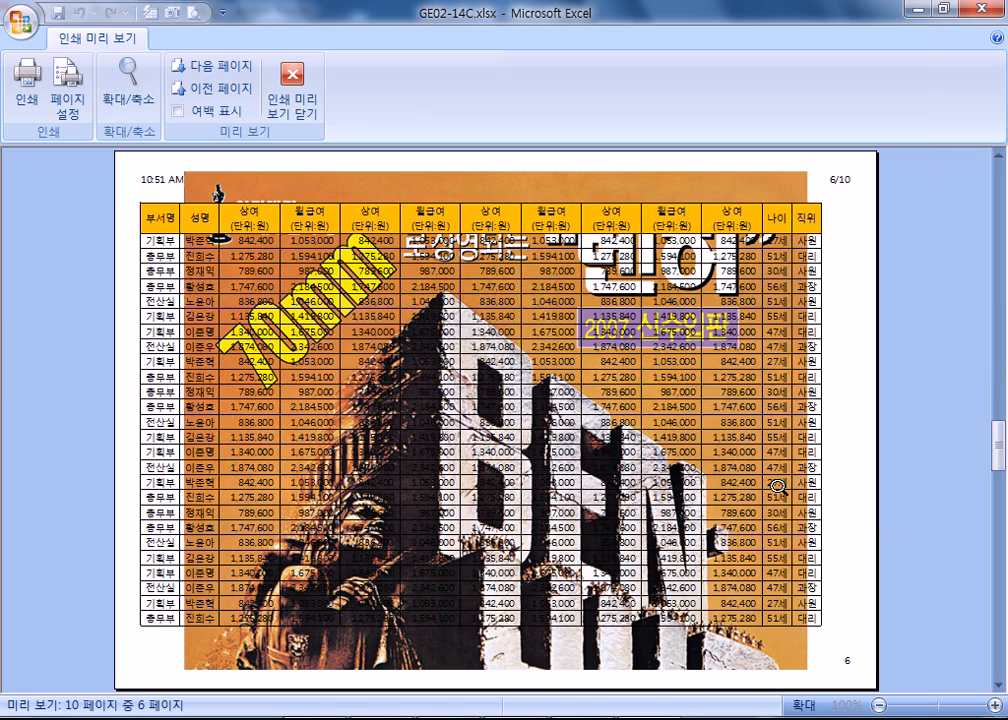
pyautogui.scroll(-1, 779, 487)
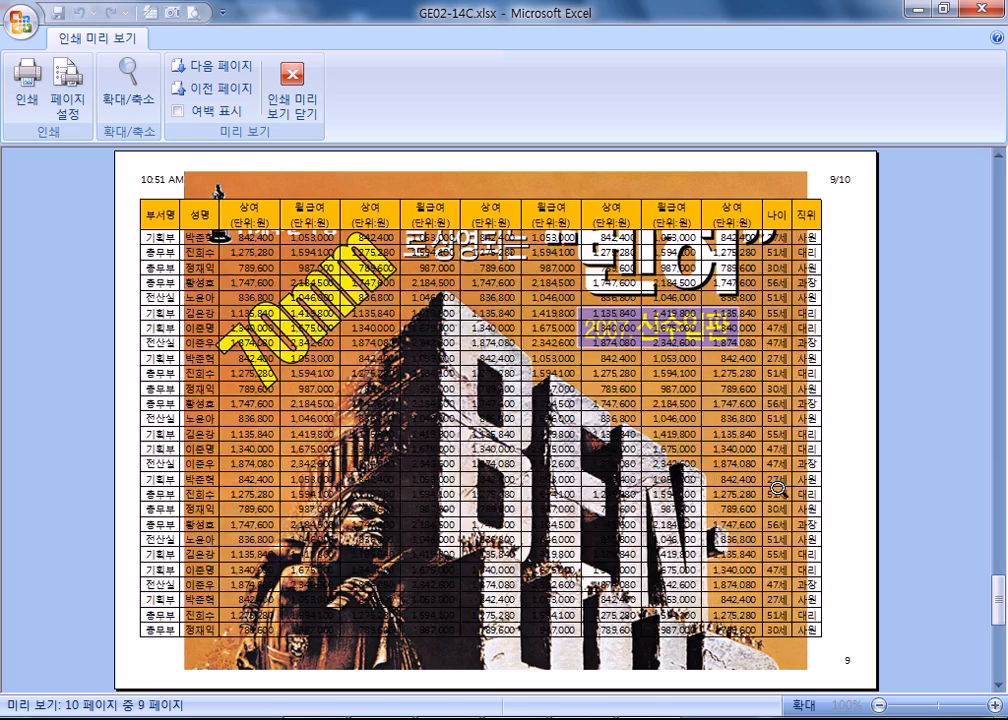
pyautogui.scroll(4, 779, 487)
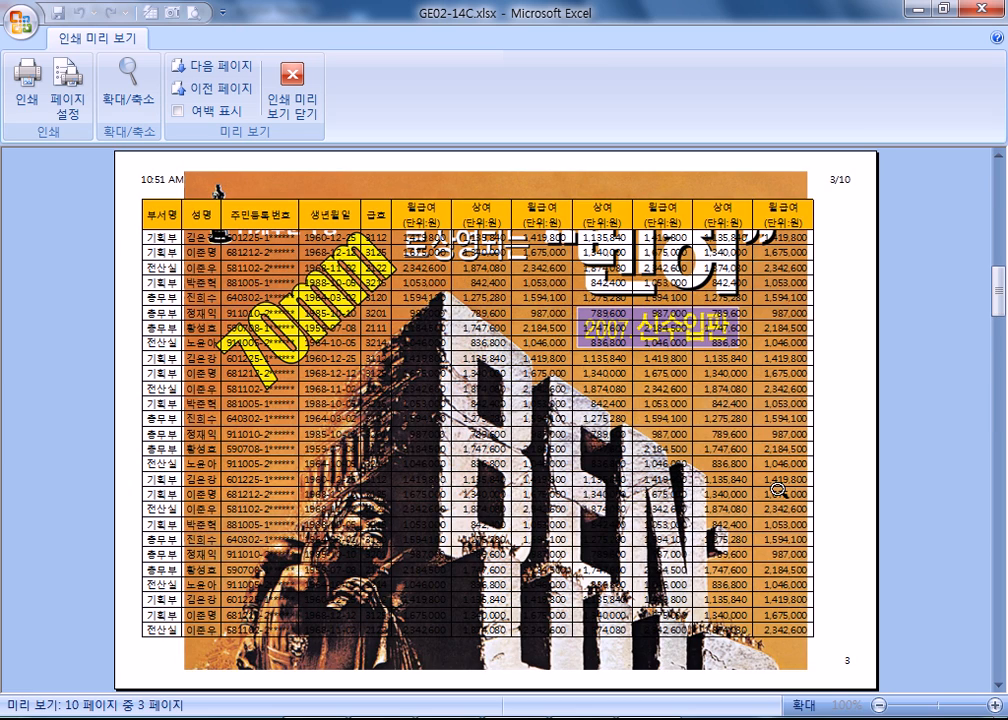
pyautogui.click(305, 112)
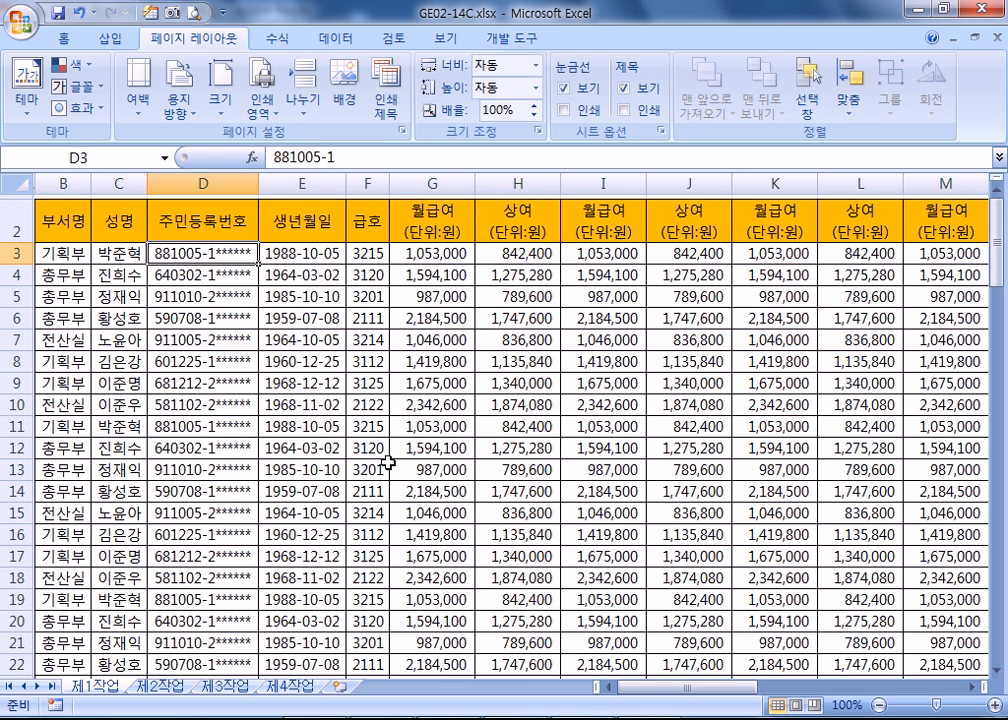
pyautogui.click(197, 20)
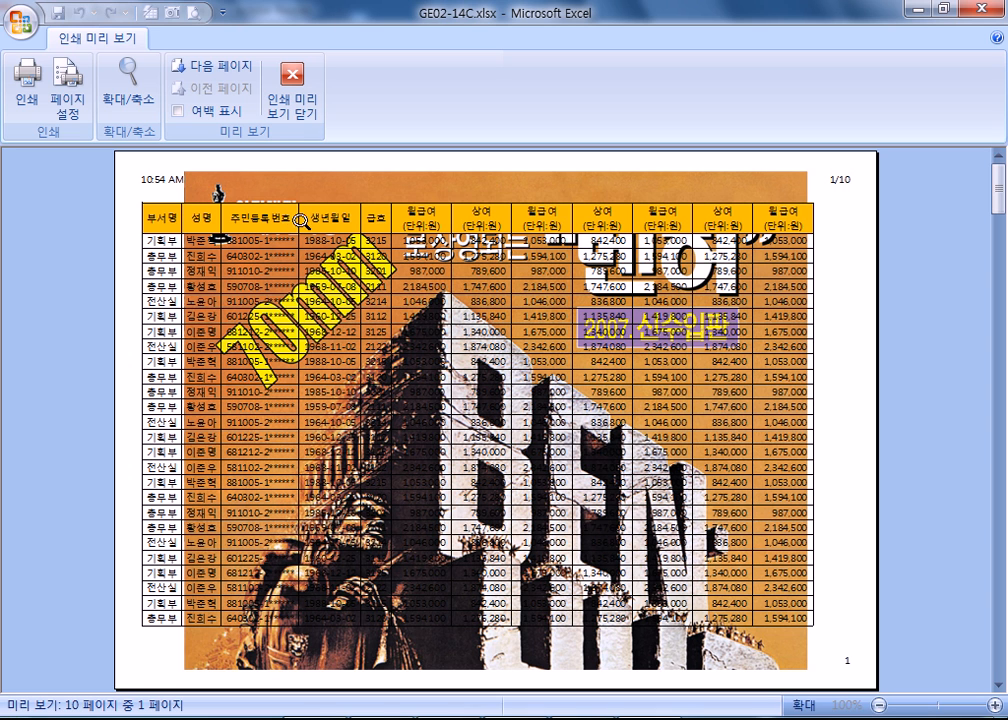
pyautogui.click(68, 112)
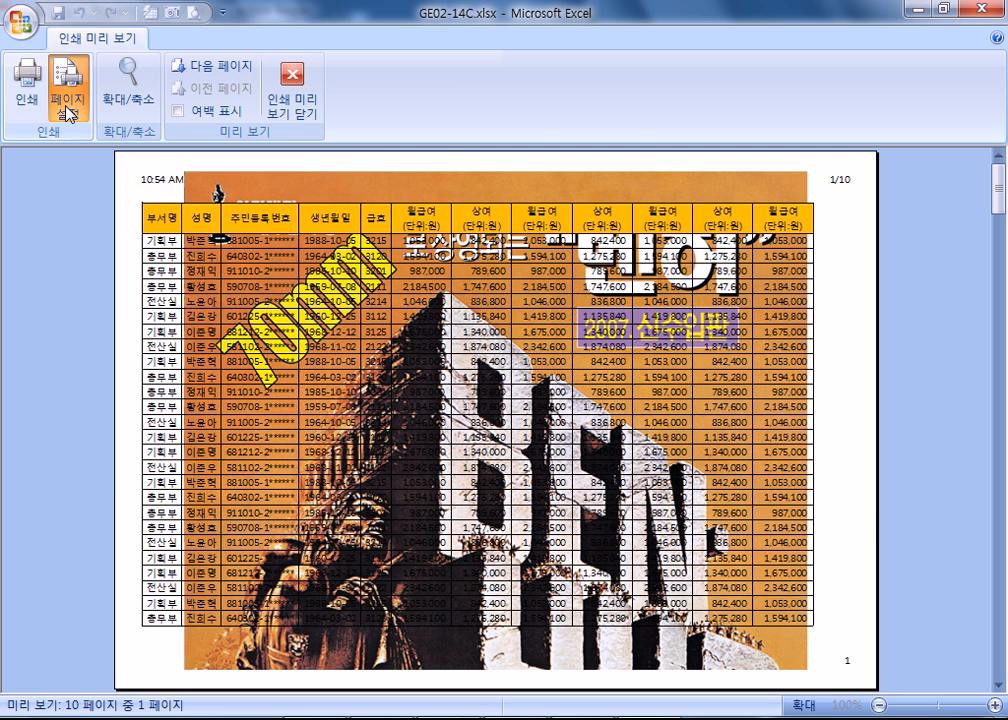
pyautogui.press('Escape')
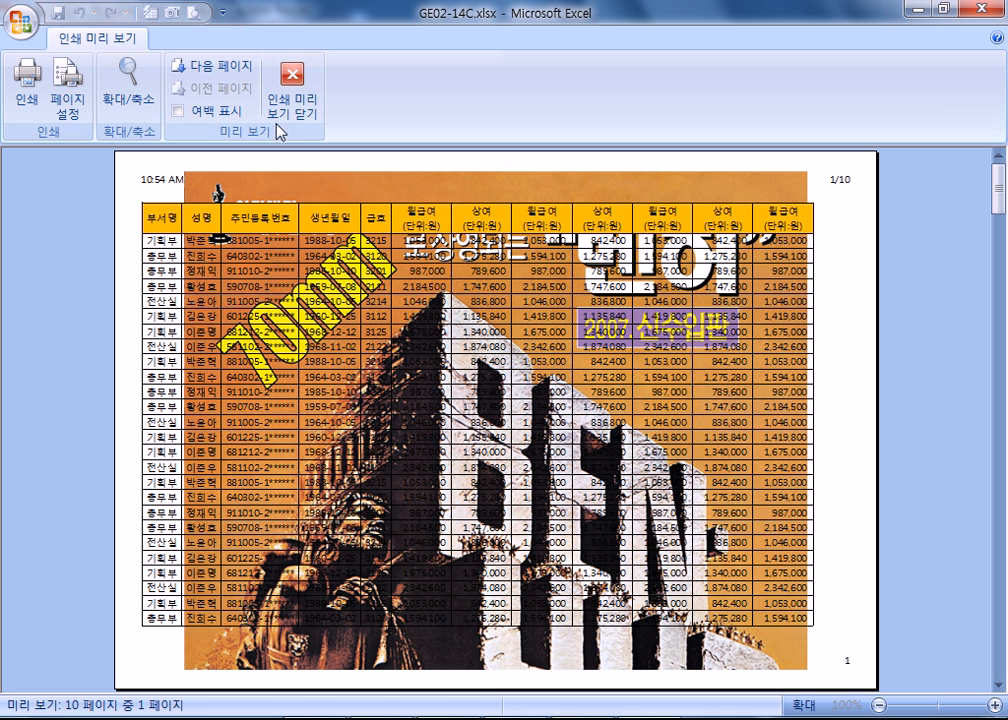
# - Open the centre header picture's format settings and start editing its height value
pyautogui.click(70, 104)
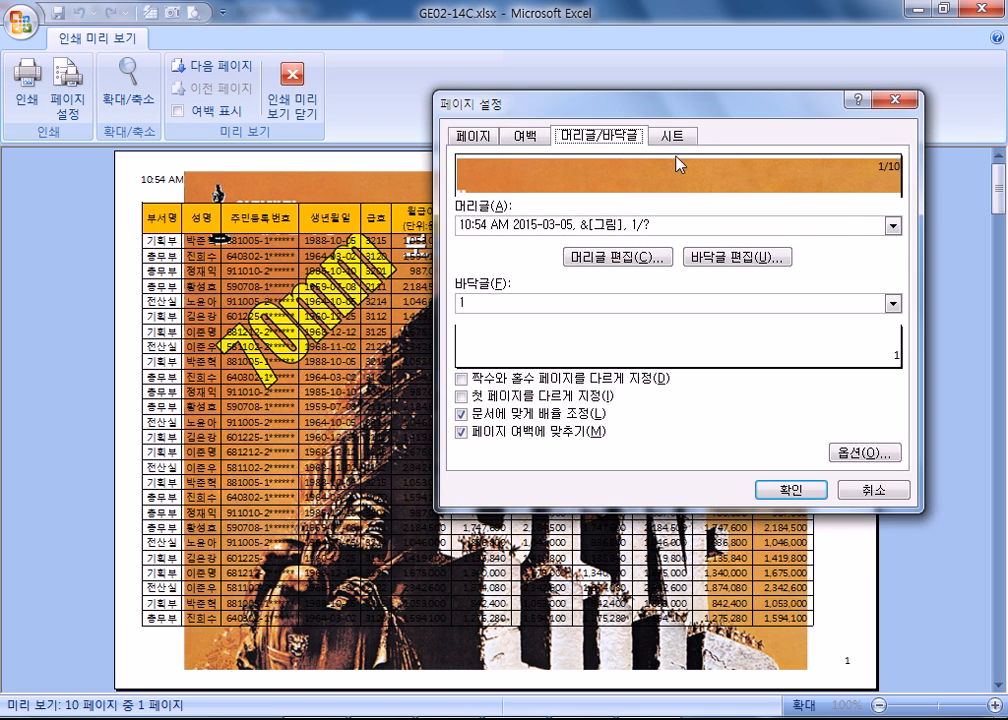
pyautogui.click(617, 257)
pyautogui.click(652, 351)
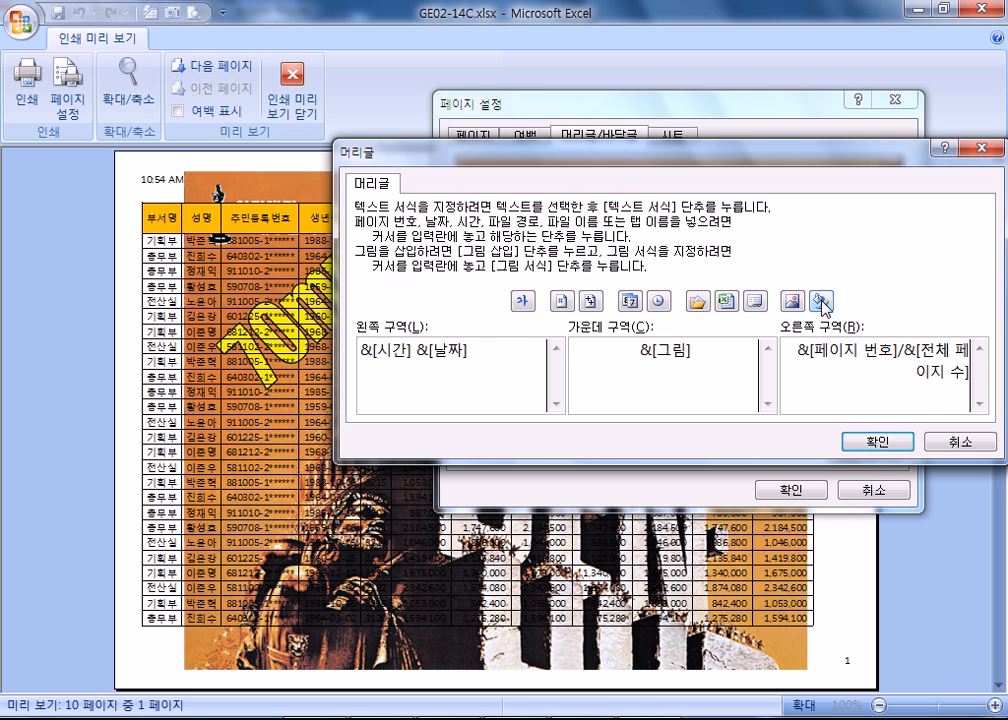
pyautogui.click(821, 300)
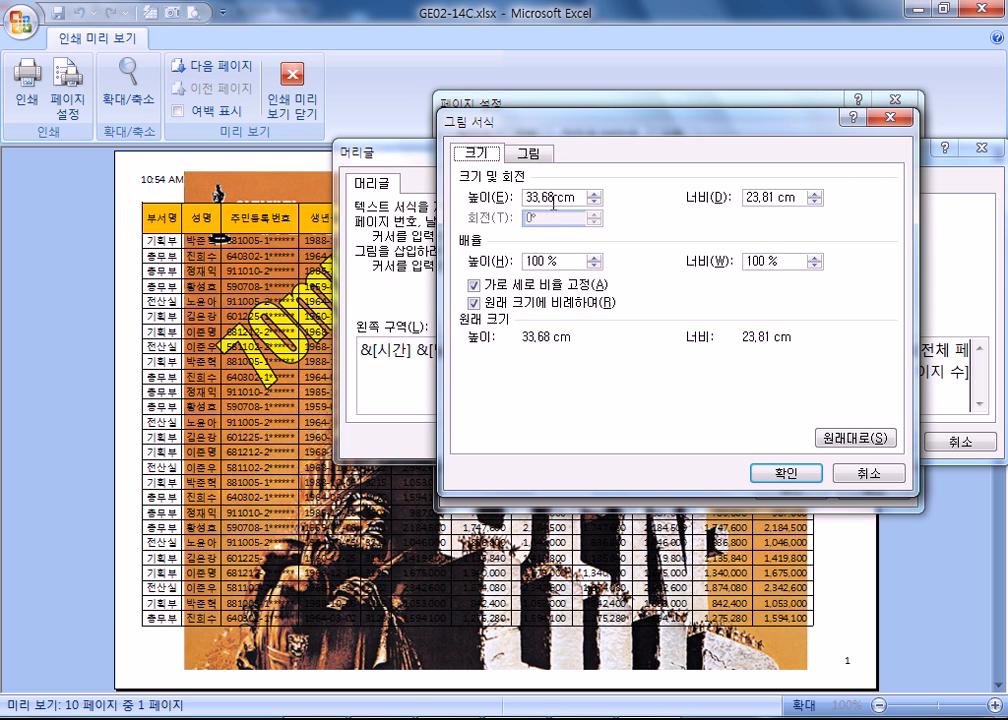
pyautogui.press('Escape')
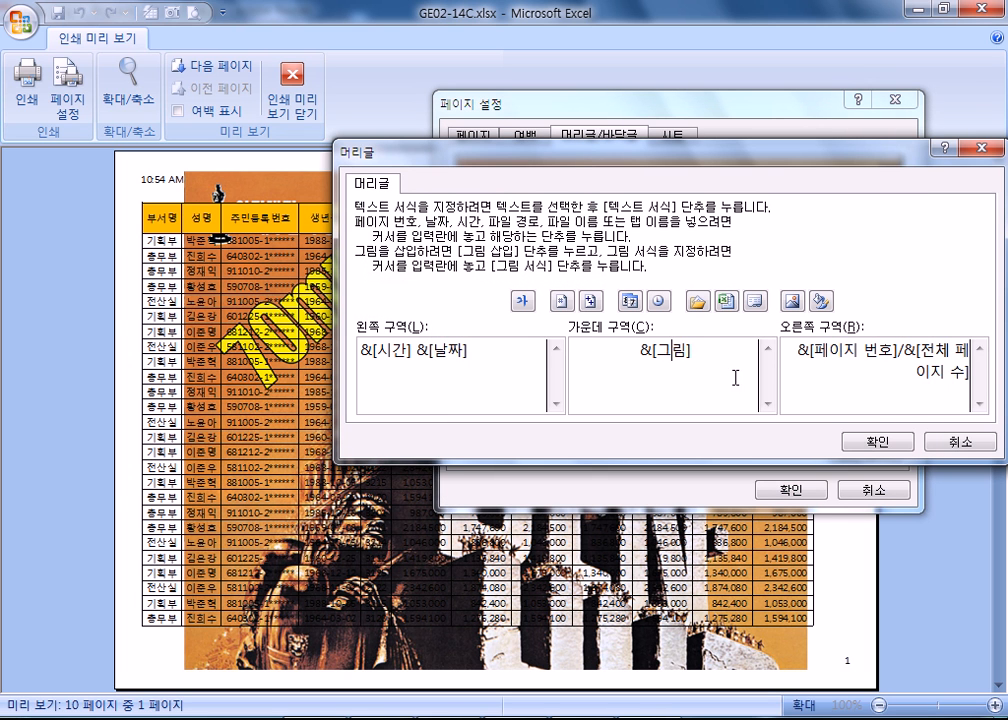
pyautogui.click(822, 302)
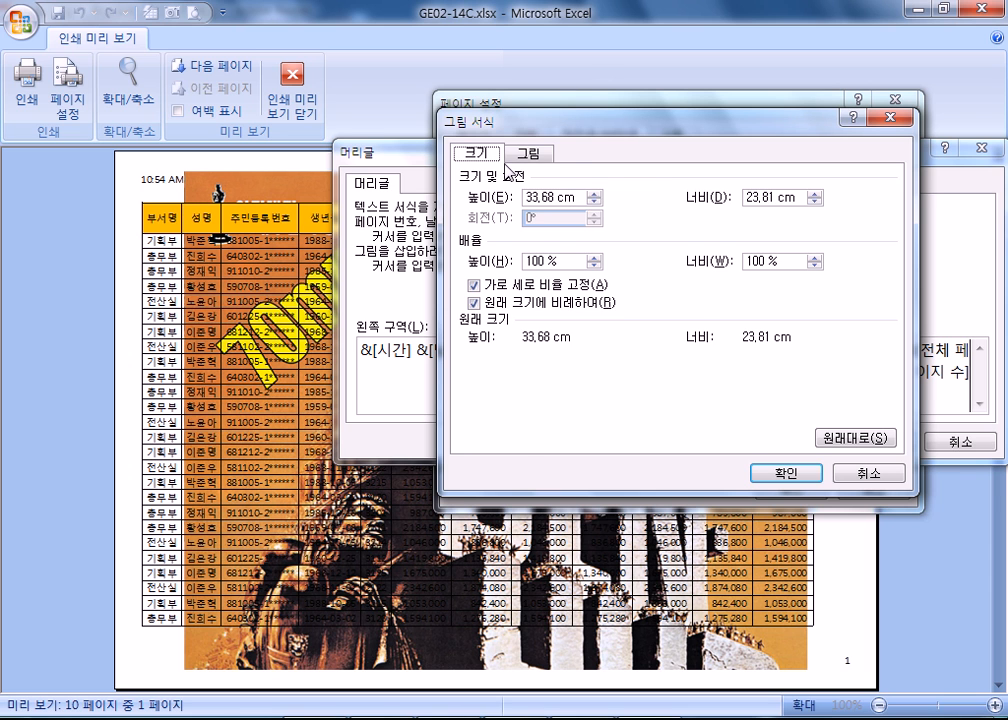
pyautogui.click(528, 153)
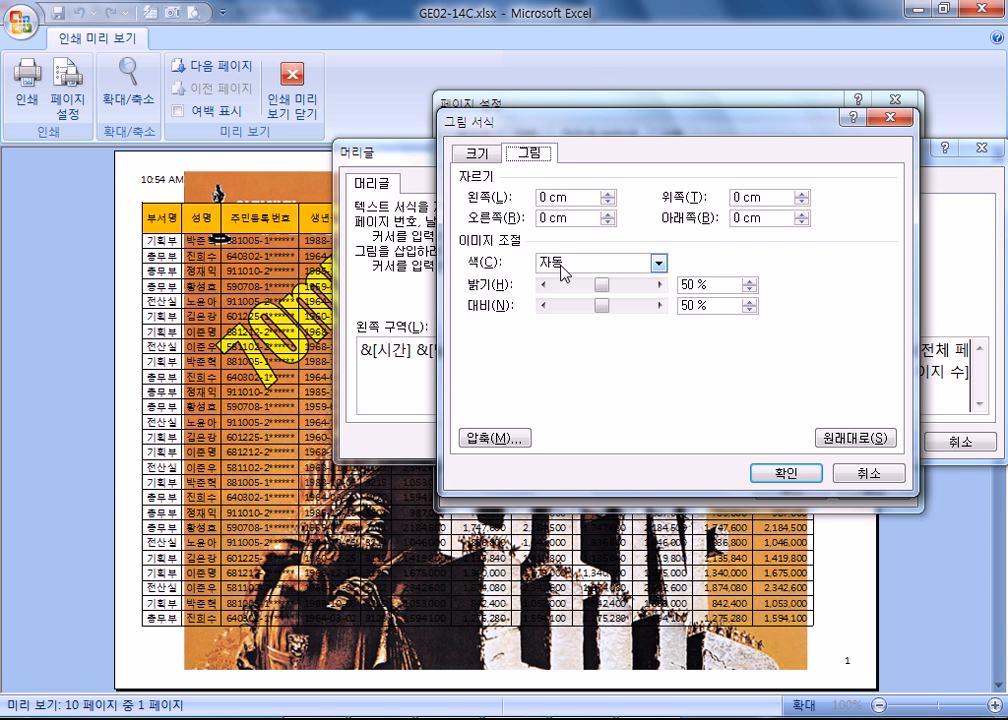
pyautogui.click(481, 155)
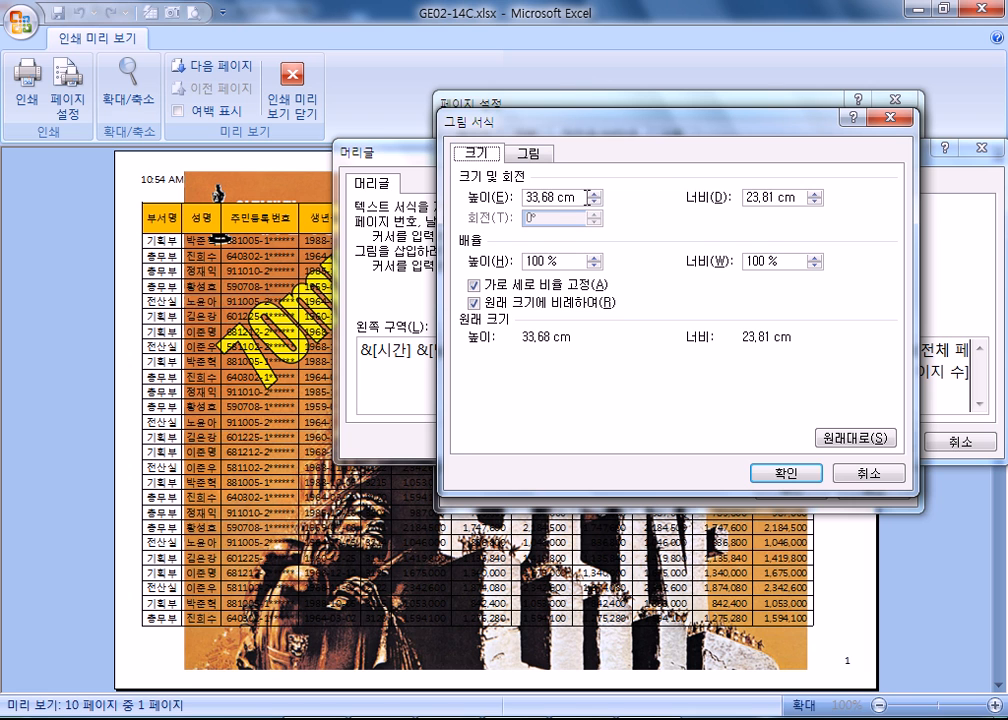
pyautogui.click(584, 198)
pyautogui.click(530, 197)
pyautogui.write(',')
pyautogui.click(751, 197)
pyautogui.write('.')
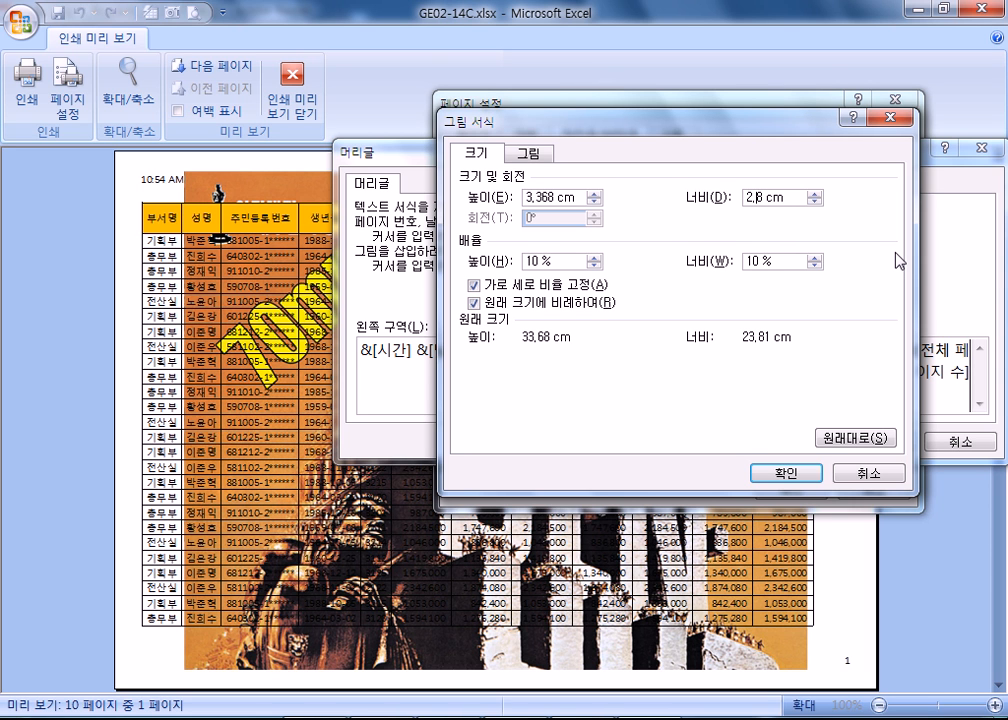
# - Reset the picture, set its height to 3,368 cm (10%), and apply the page setup
pyautogui.click(857, 437)
pyautogui.click(531, 197)
pyautogui.write('.')
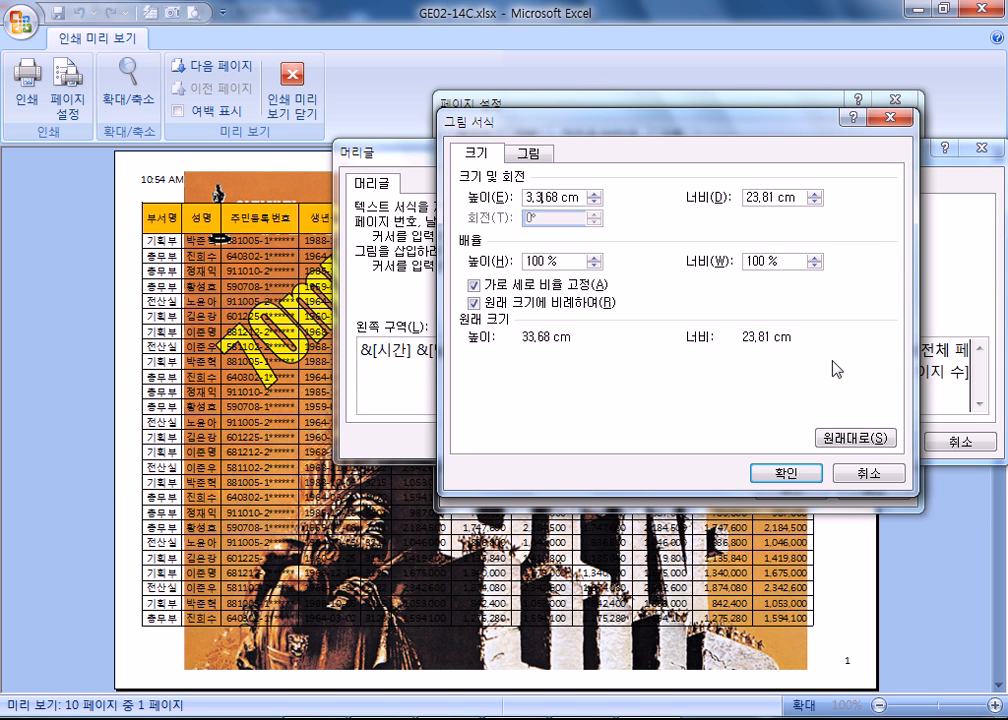
pyautogui.click(741, 199)
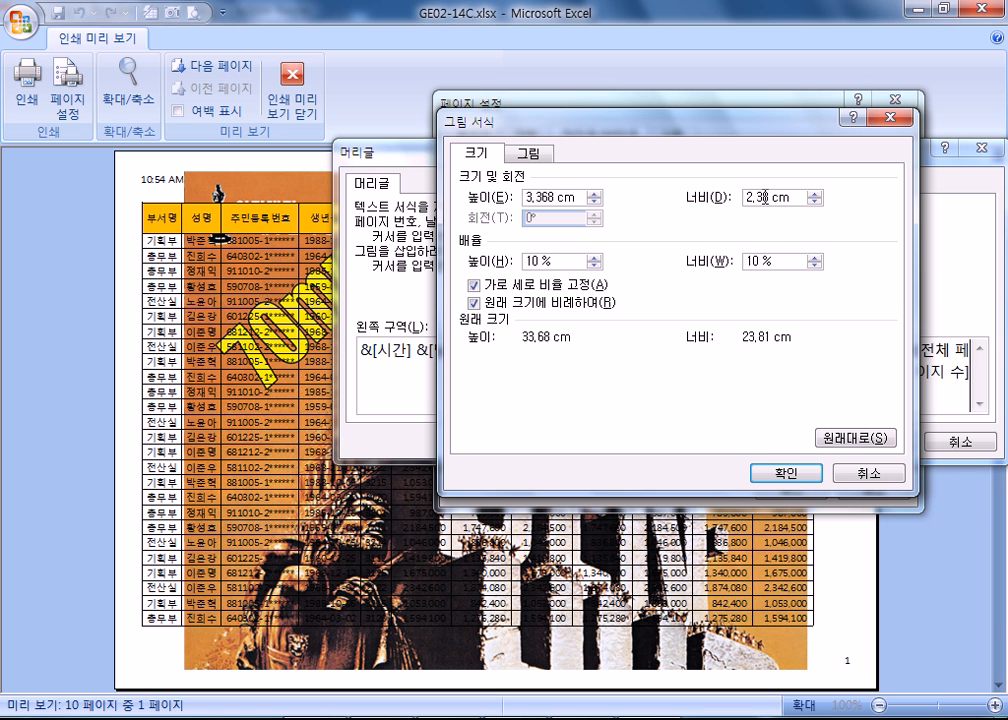
pyautogui.click(755, 473)
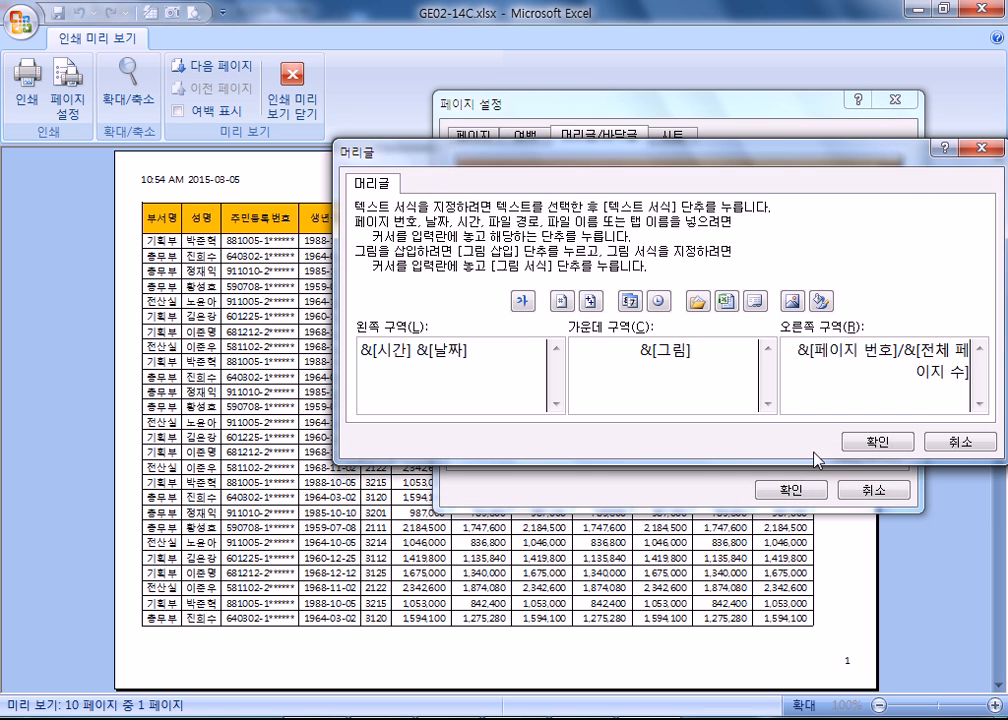
pyautogui.moveTo(640, 150); pyautogui.dragTo(605, 82)
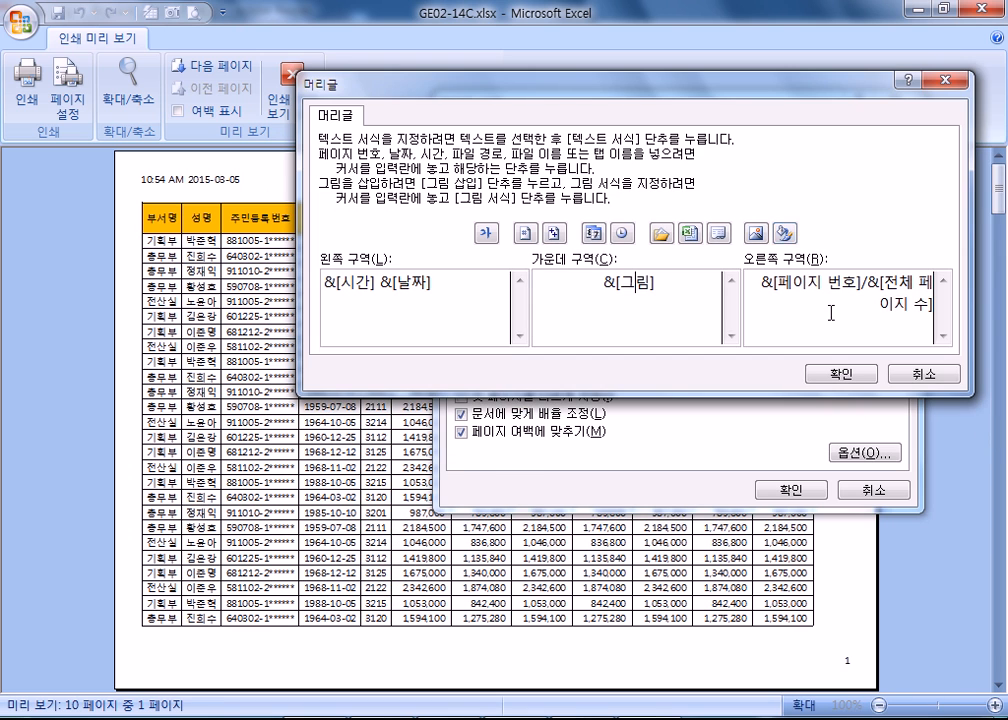
pyautogui.click(838, 375)
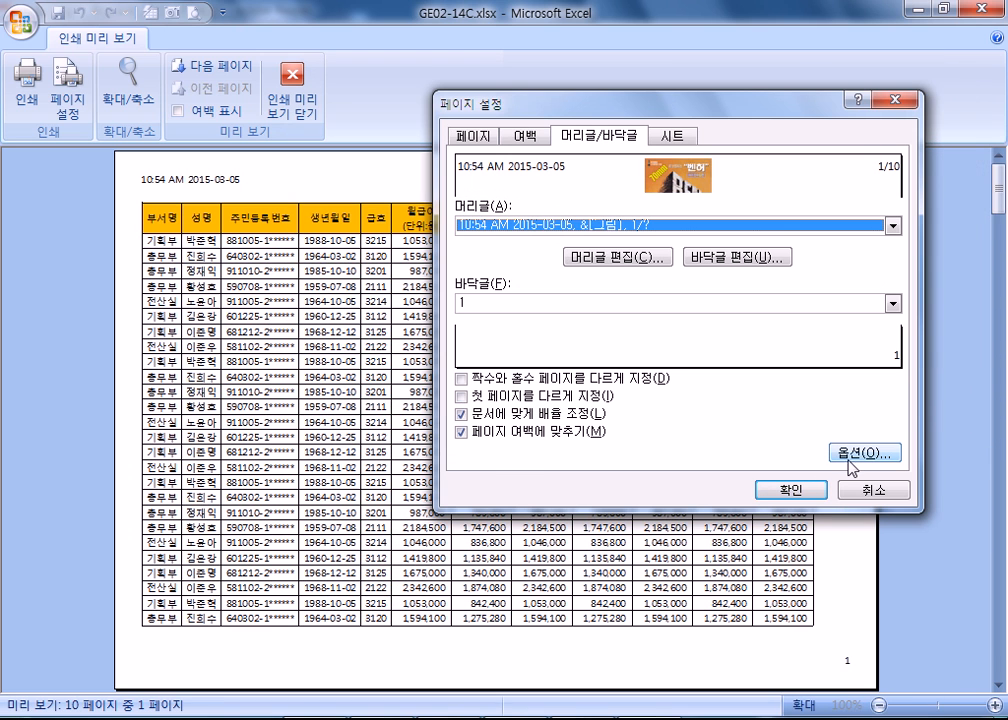
pyautogui.click(768, 488)
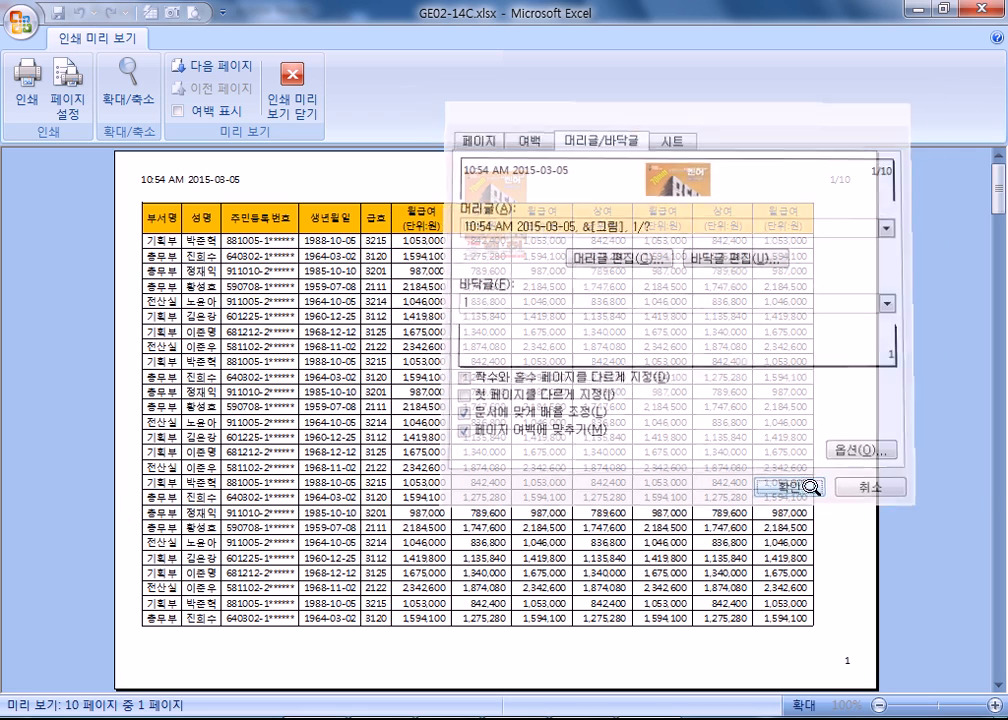
pyautogui.scroll(-3, 478, 216)
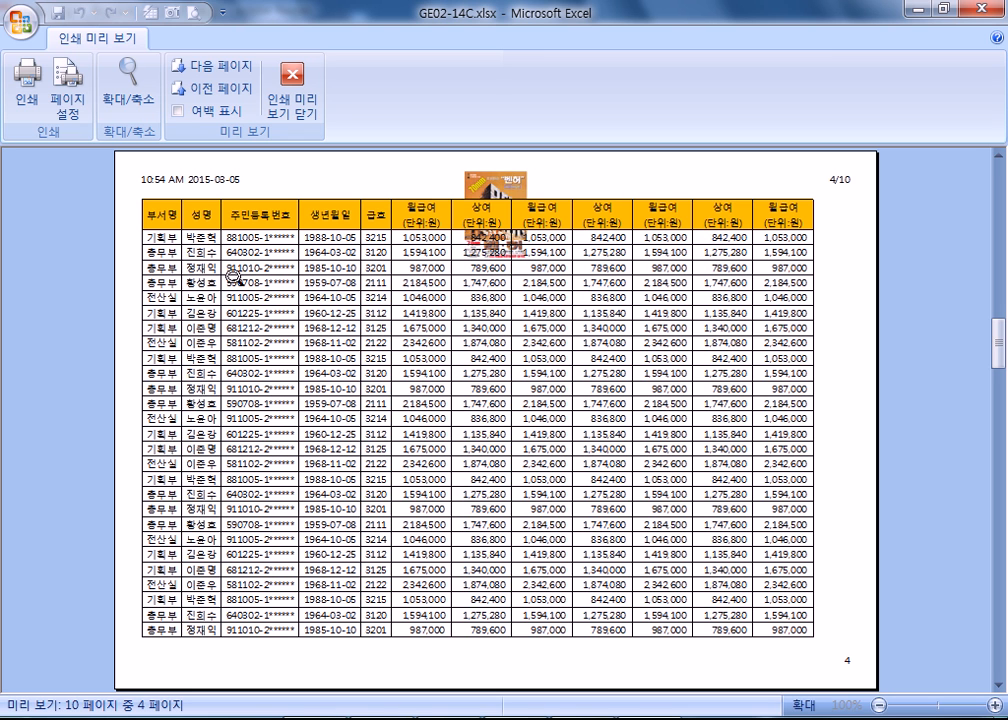
# - Add a line break above the 10% header picture to push it lower, and apply
pyautogui.click(67, 95)
pyautogui.click(619, 258)
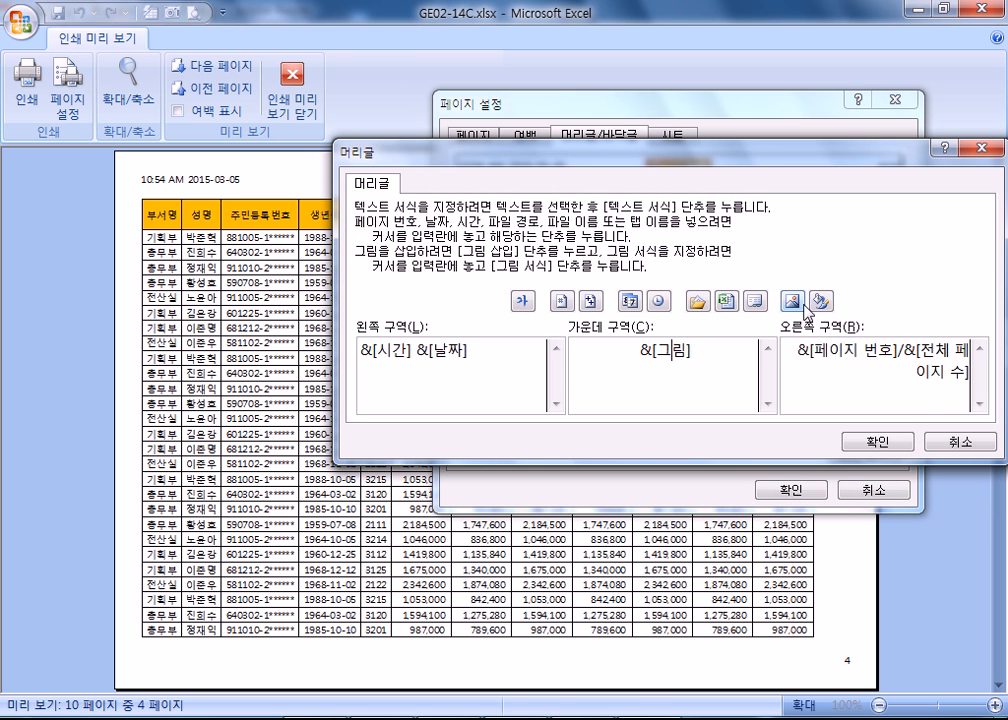
pyautogui.click(820, 301)
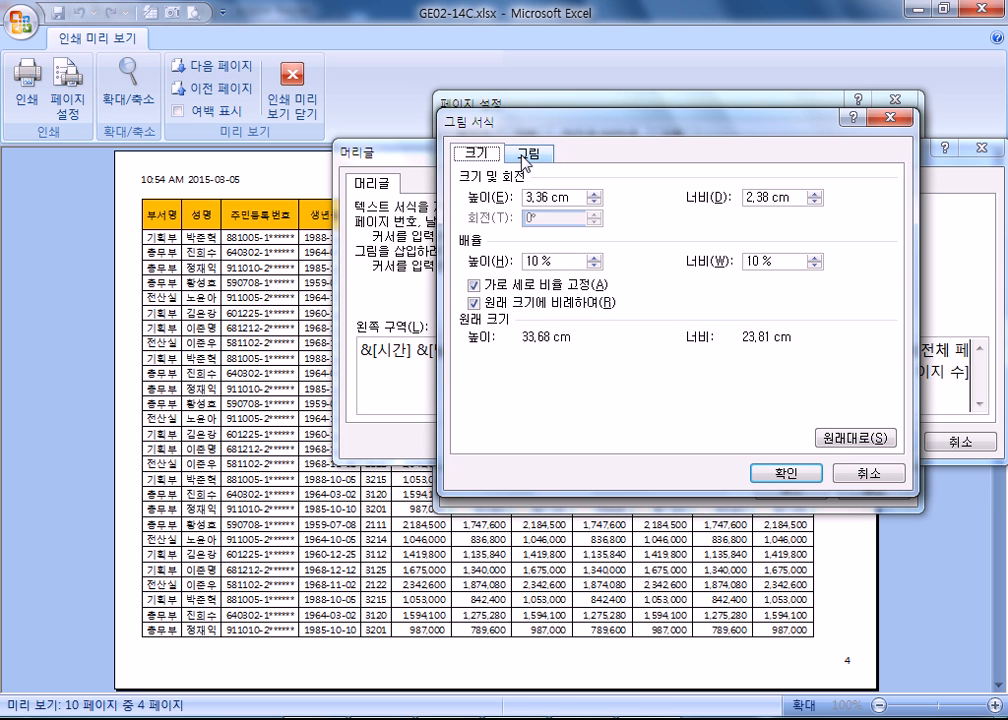
pyautogui.click(527, 153)
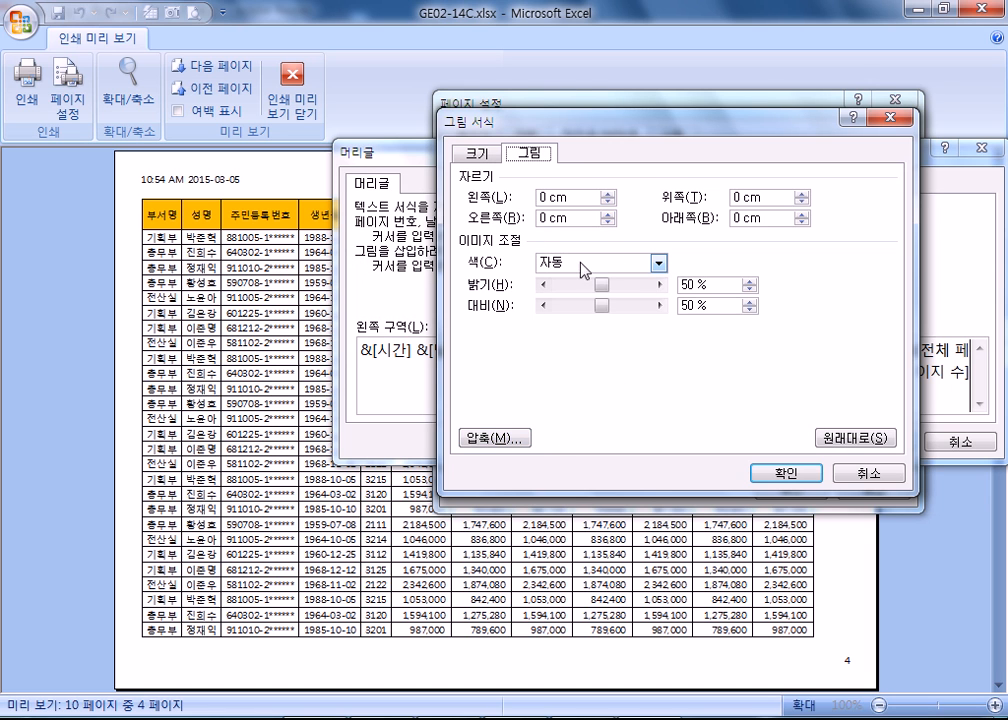
pyautogui.click(476, 153)
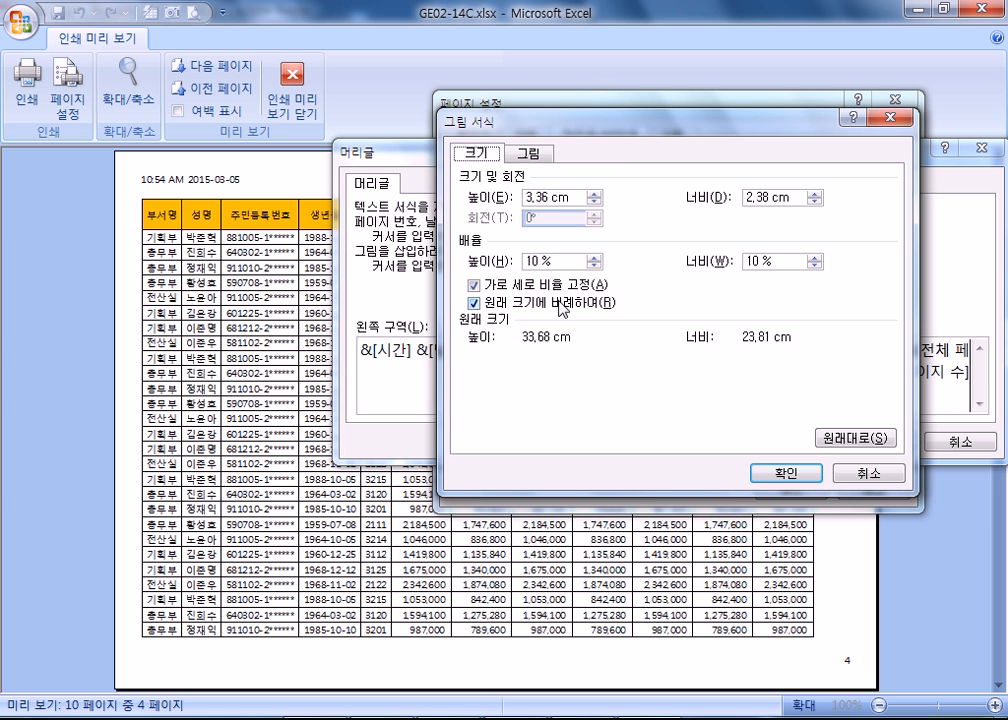
pyautogui.click(851, 478)
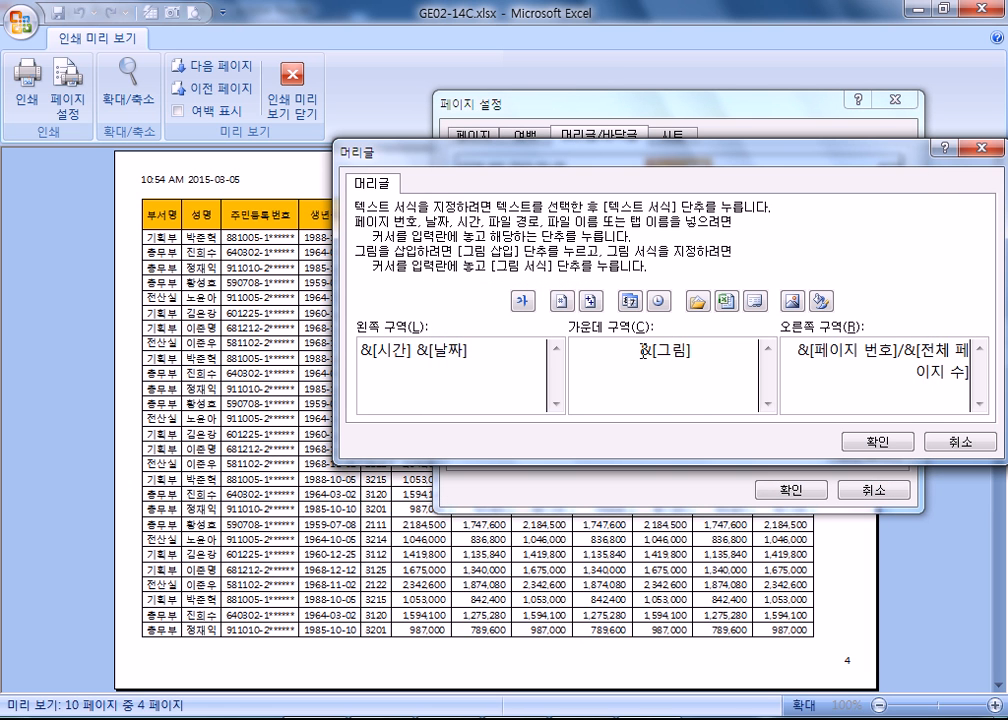
pyautogui.press('Return')
pyautogui.press('Return')
pyautogui.press('Return')
pyautogui.press('Return')
pyautogui.moveTo(766, 386); pyautogui.dragTo(766, 350)
pyautogui.click(650, 358)
pyautogui.press('Down')
pyautogui.press('Down')
pyautogui.click(854, 441)
pyautogui.click(733, 487)
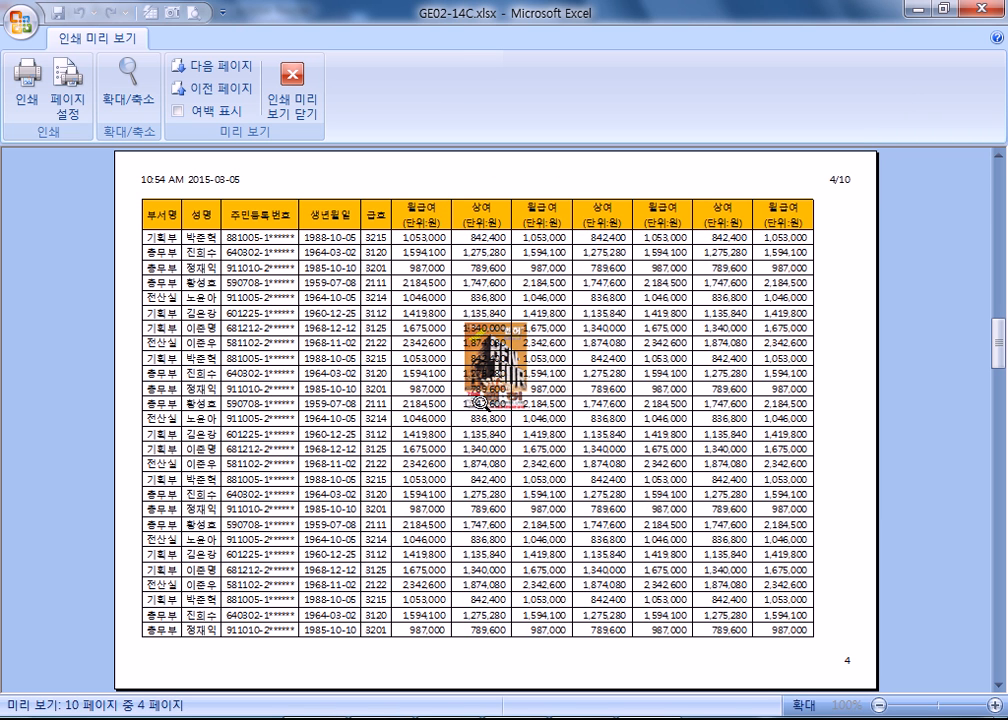
# - Edit the centre header section to lower the picture, check the pages, and exit print preview
pyautogui.click(67, 88)
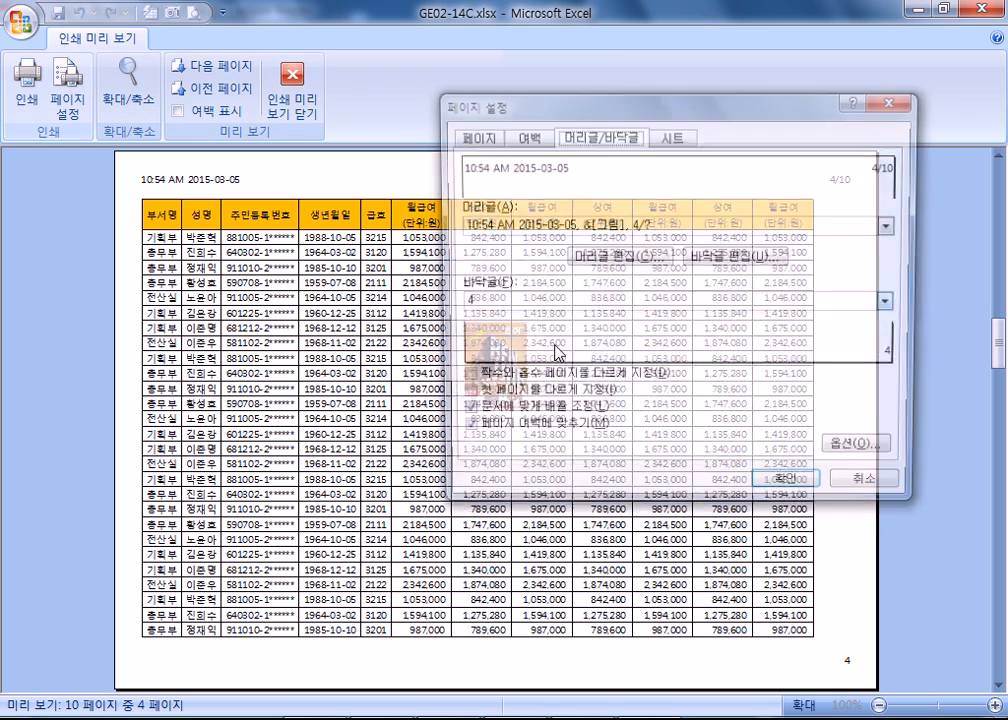
pyautogui.click(617, 257)
pyautogui.click(661, 353)
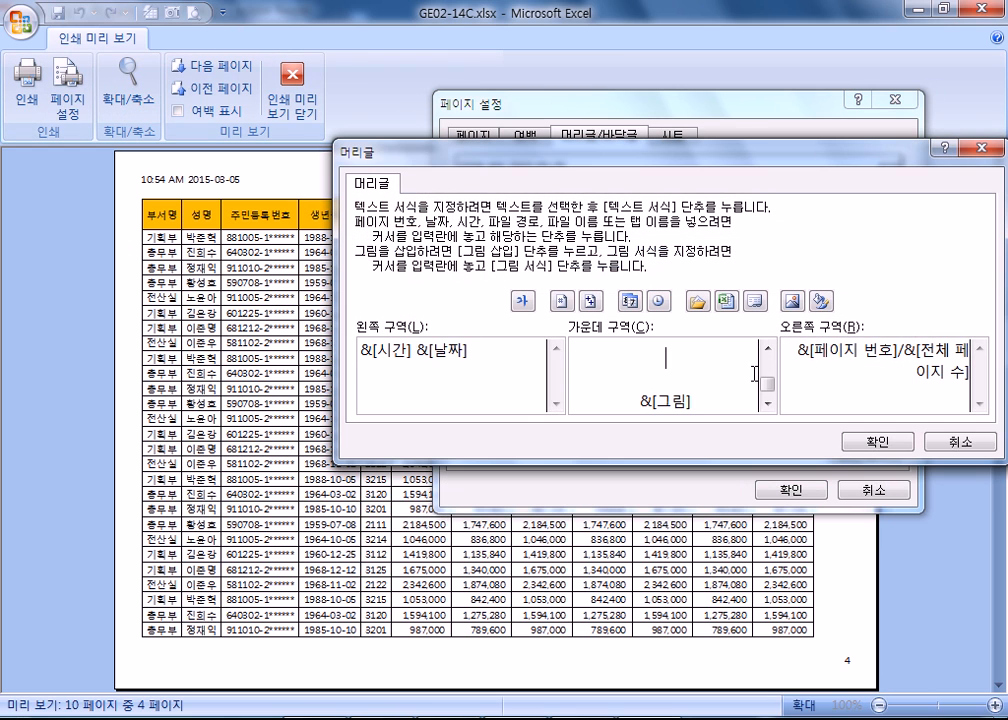
pyautogui.click(870, 441)
pyautogui.click(781, 490)
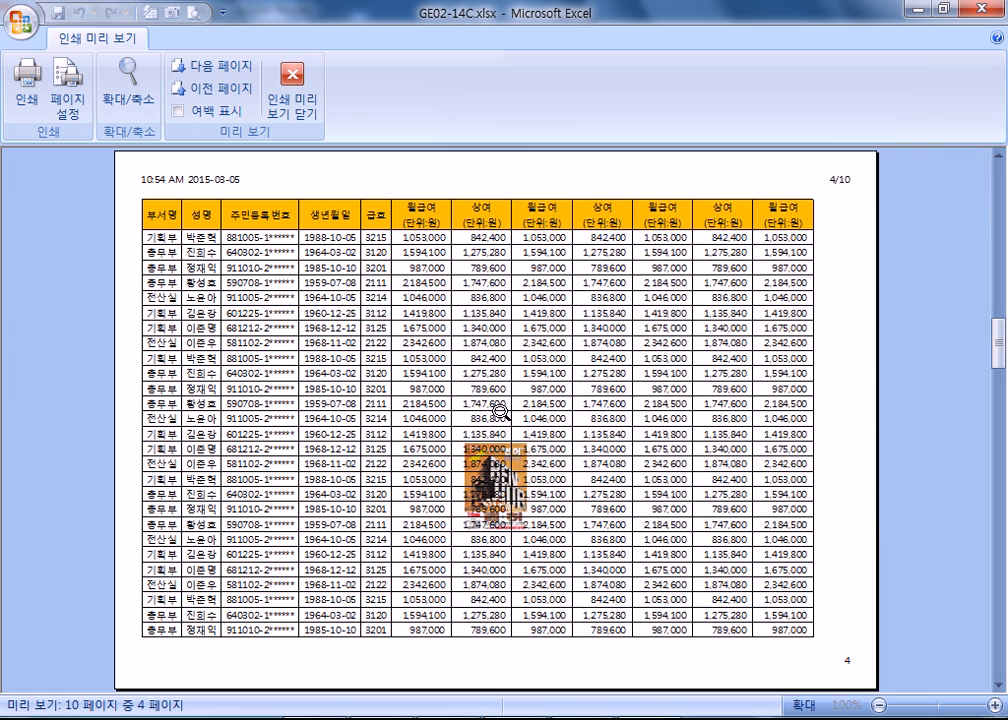
pyautogui.scroll(-6, 508, 378)
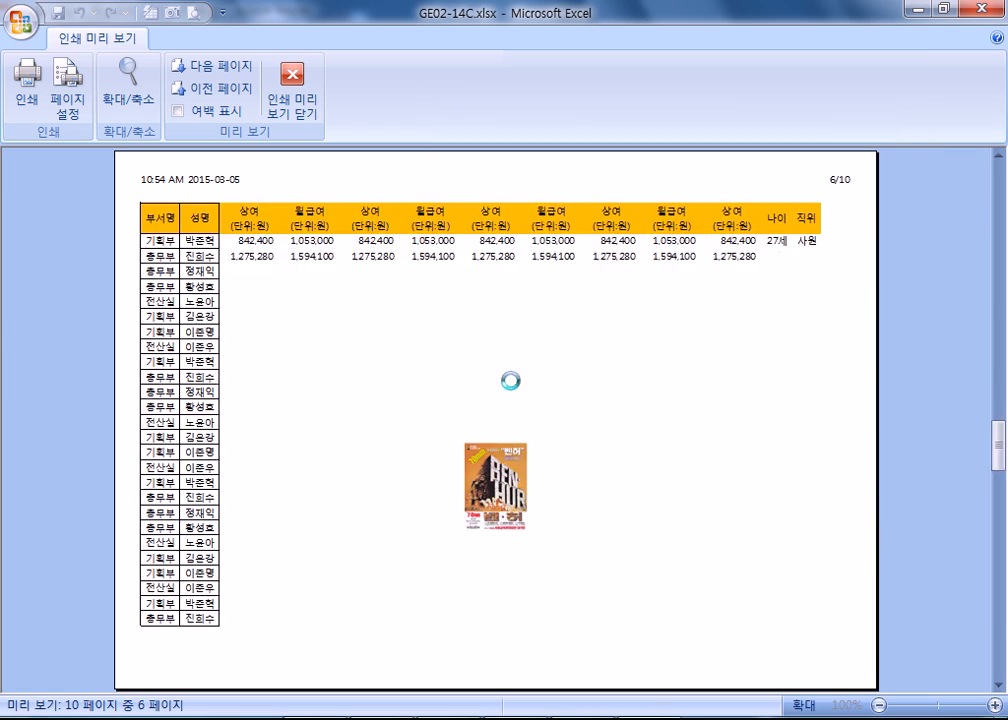
pyautogui.scroll(9, 520, 460)
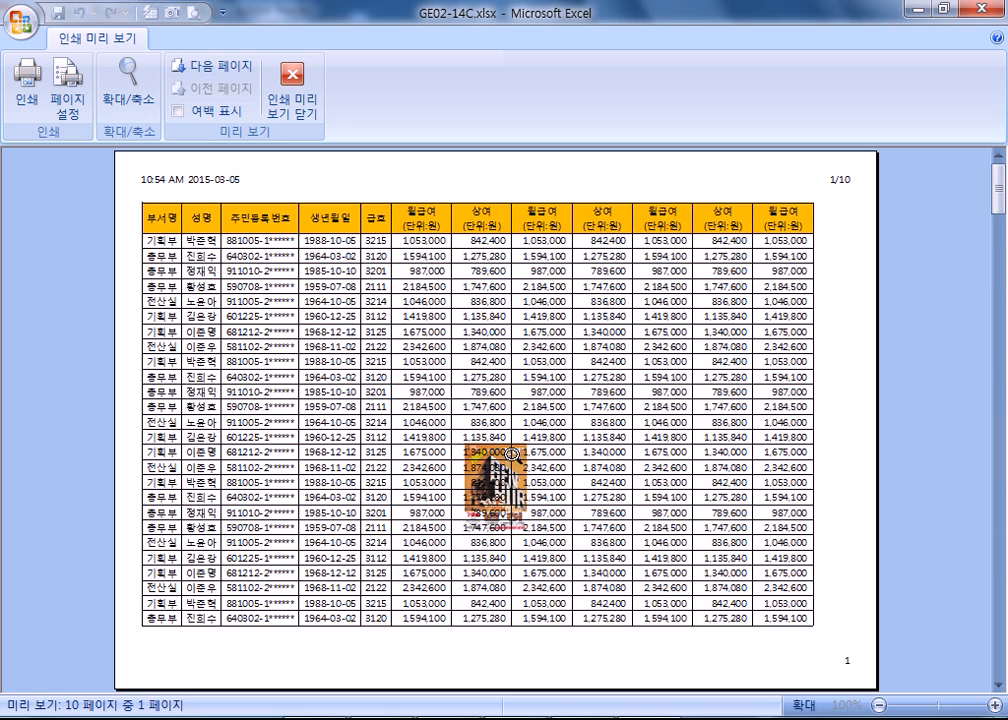
pyautogui.press('Escape')
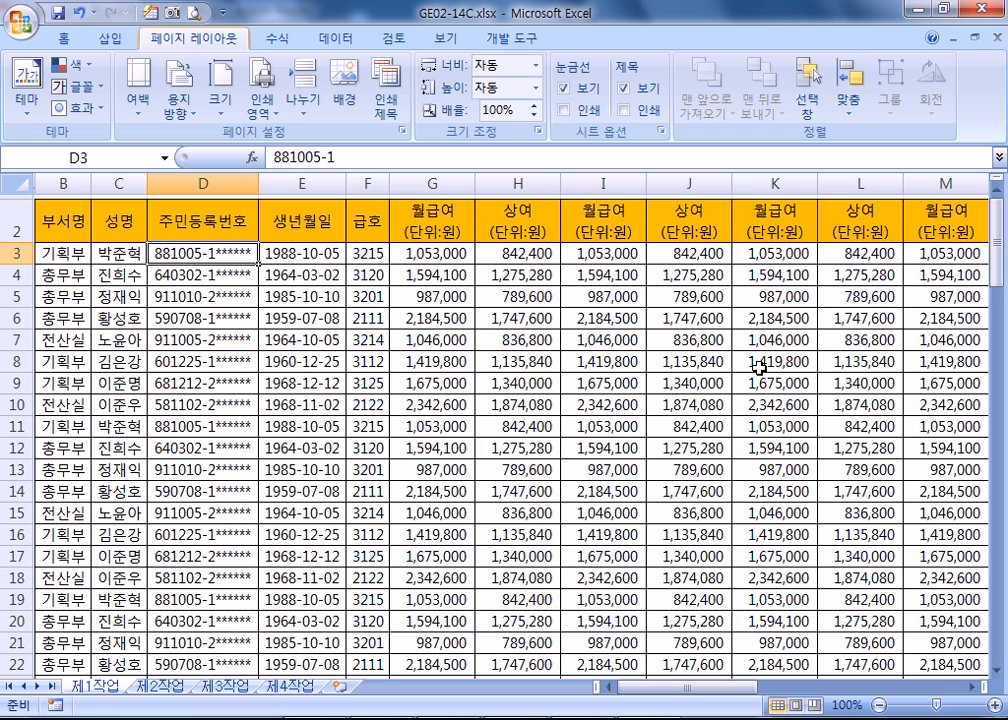
# - Select E6:H13, preview the 10-page printout, then close it and scroll the sheet's page breaks
pyautogui.click(312, 295)
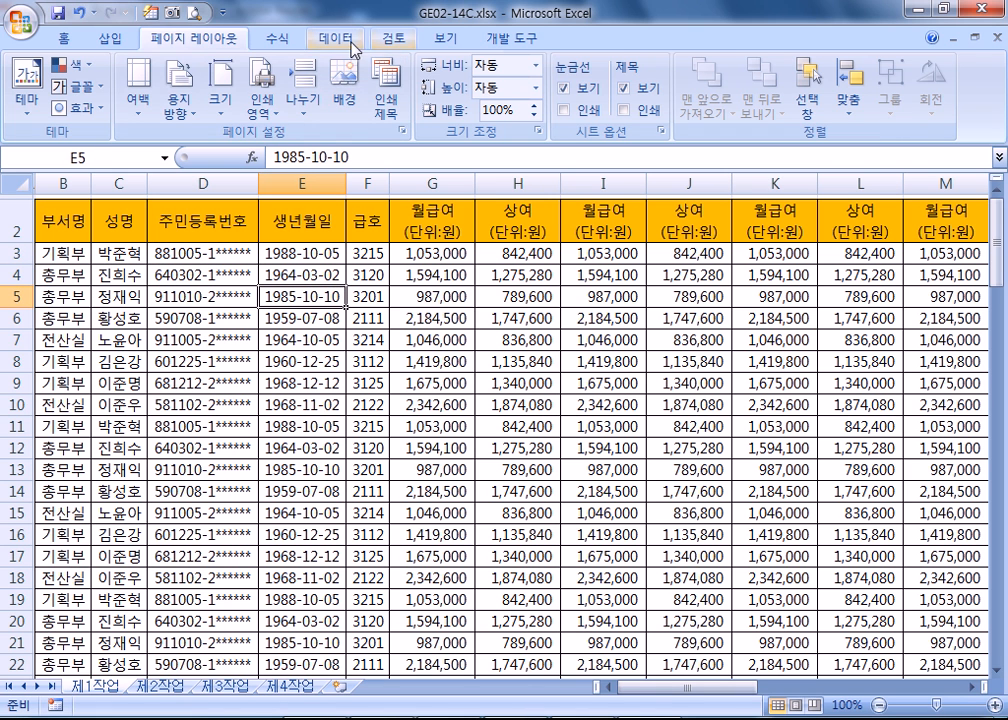
pyautogui.click(445, 38)
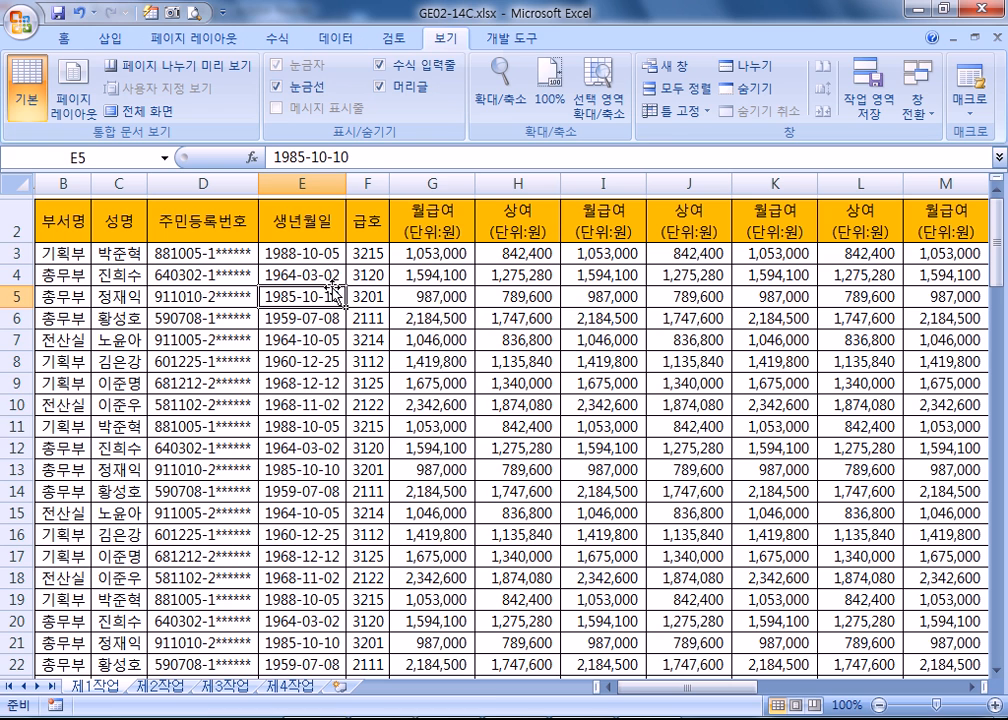
pyautogui.moveTo(343, 322); pyautogui.dragTo(543, 469)
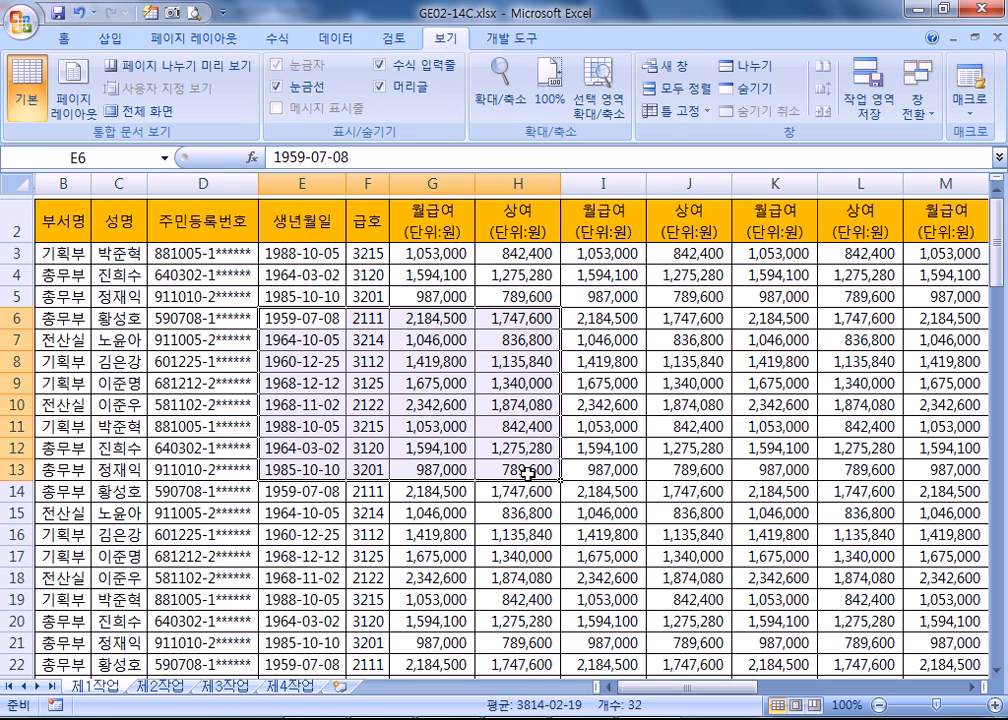
pyautogui.click(197, 12)
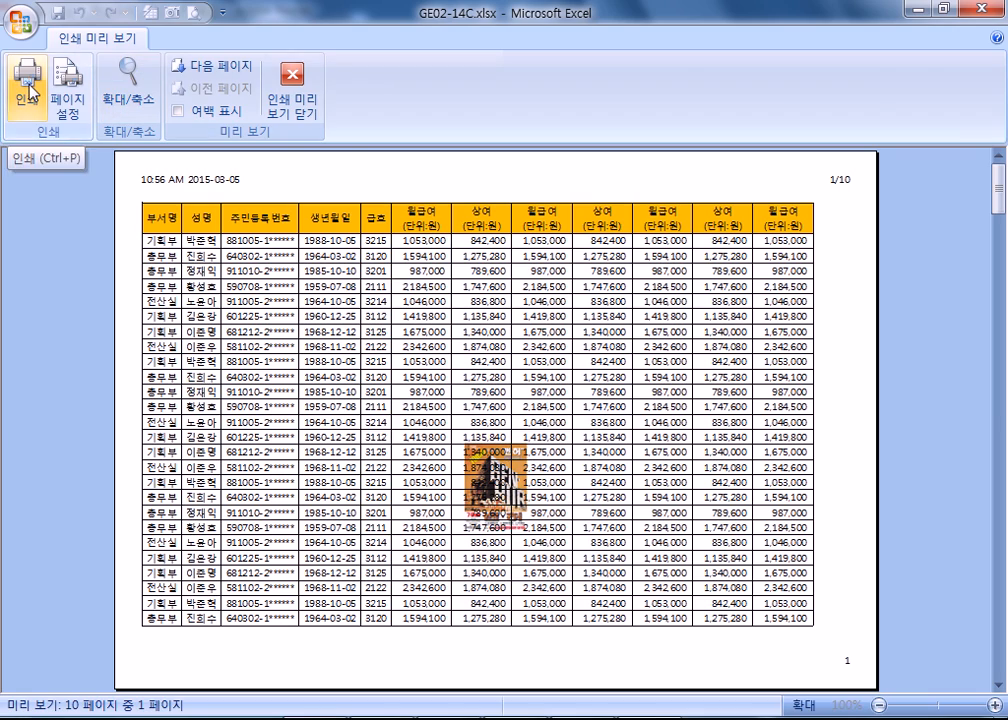
pyautogui.click(292, 90)
pyautogui.scroll(-10, 478, 450)
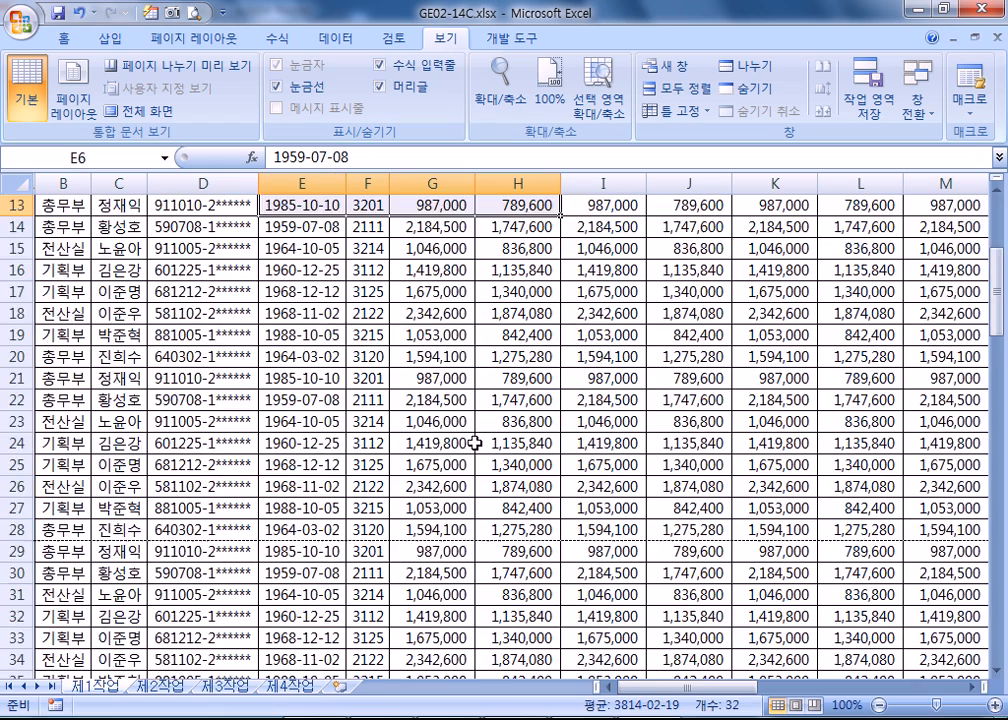
pyautogui.scroll(-5, 484, 464)
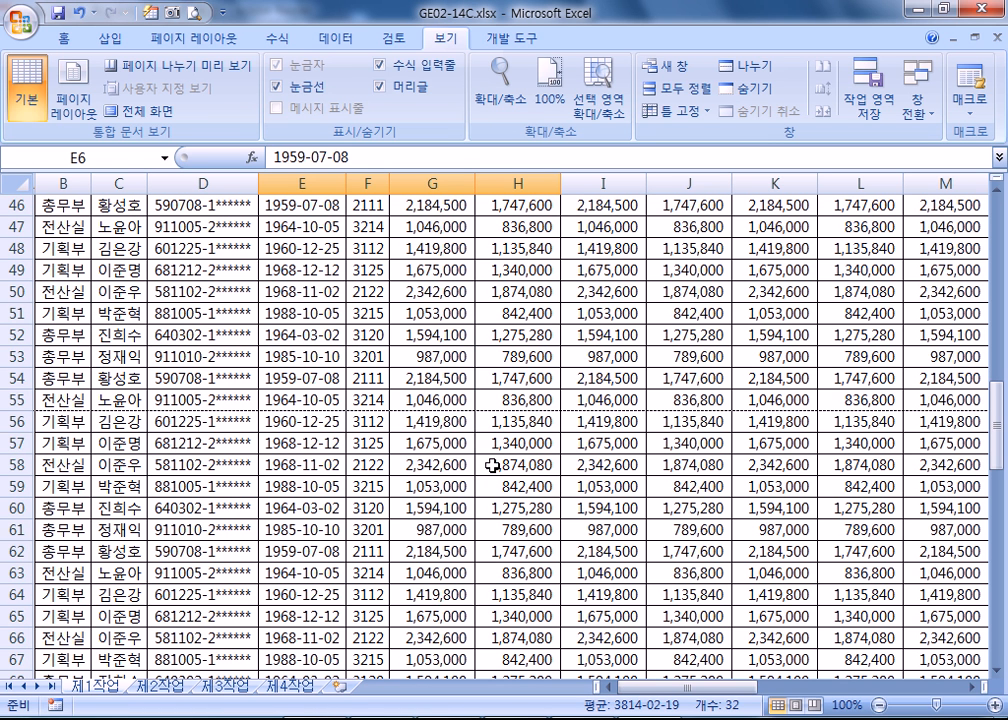
pyautogui.click(505, 718)
# - Scroll the PDF through the 시트 print options to section 119 인쇄, then return to Excel
pyautogui.scroll(-10, 423, 470)
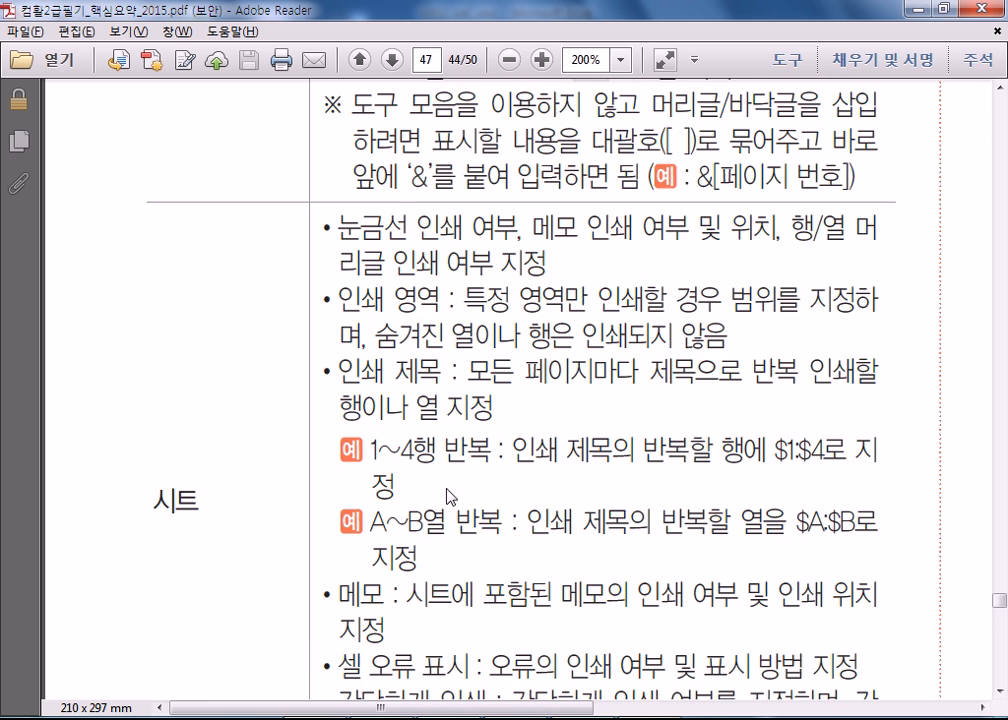
pyautogui.scroll(-2, 450, 485)
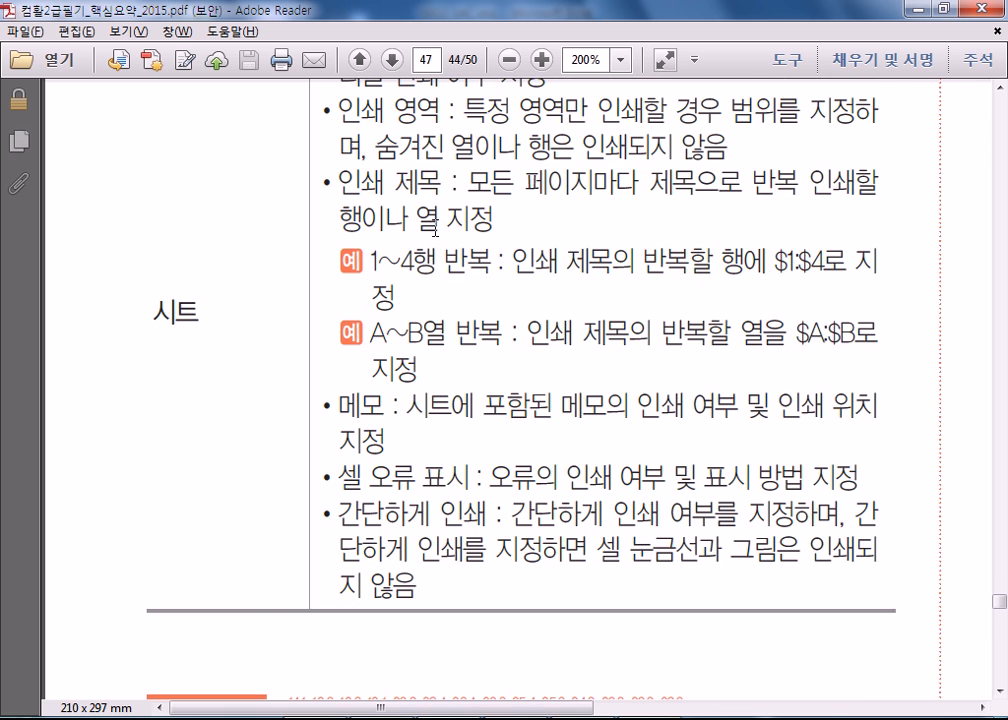
pyautogui.scroll(-10, 430, 420)
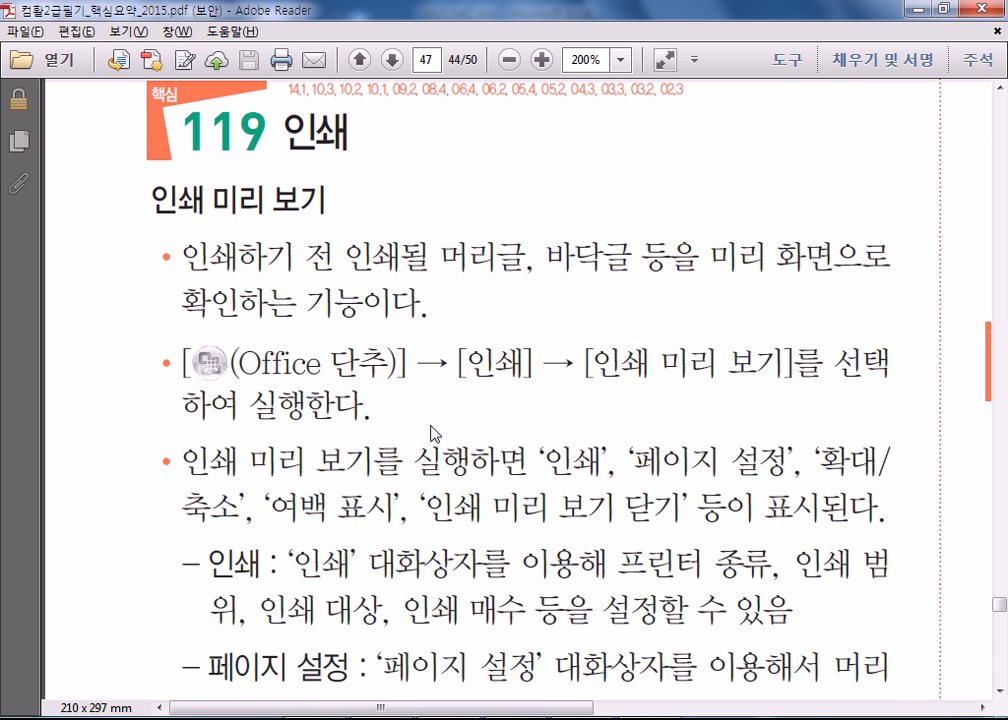
pyautogui.scroll(-6, 440, 431)
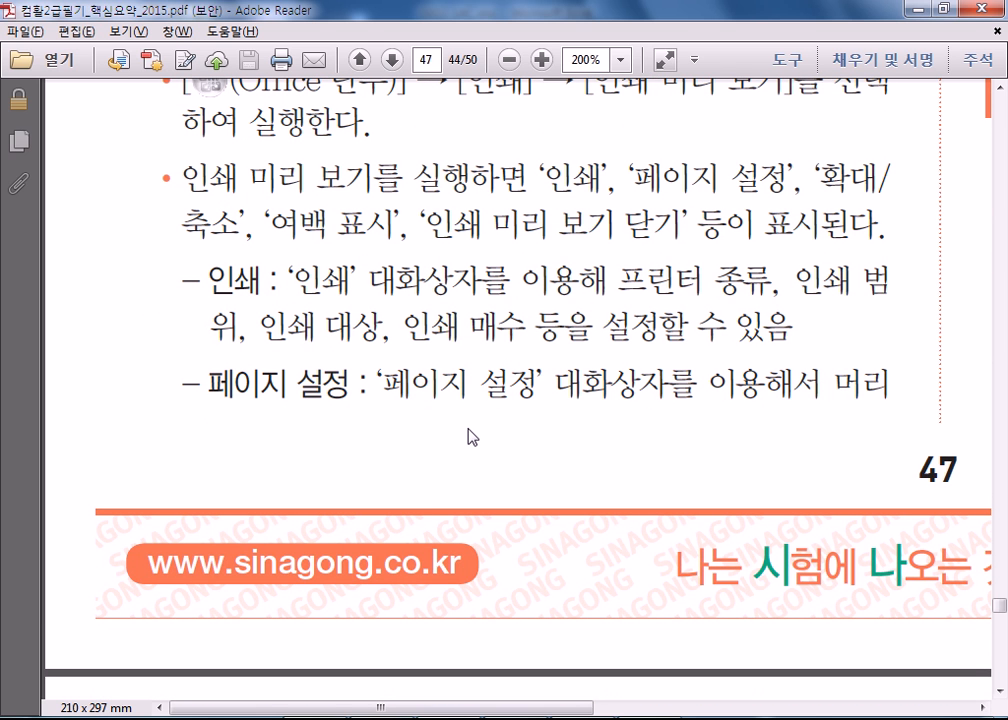
pyautogui.scroll(8, 472, 438)
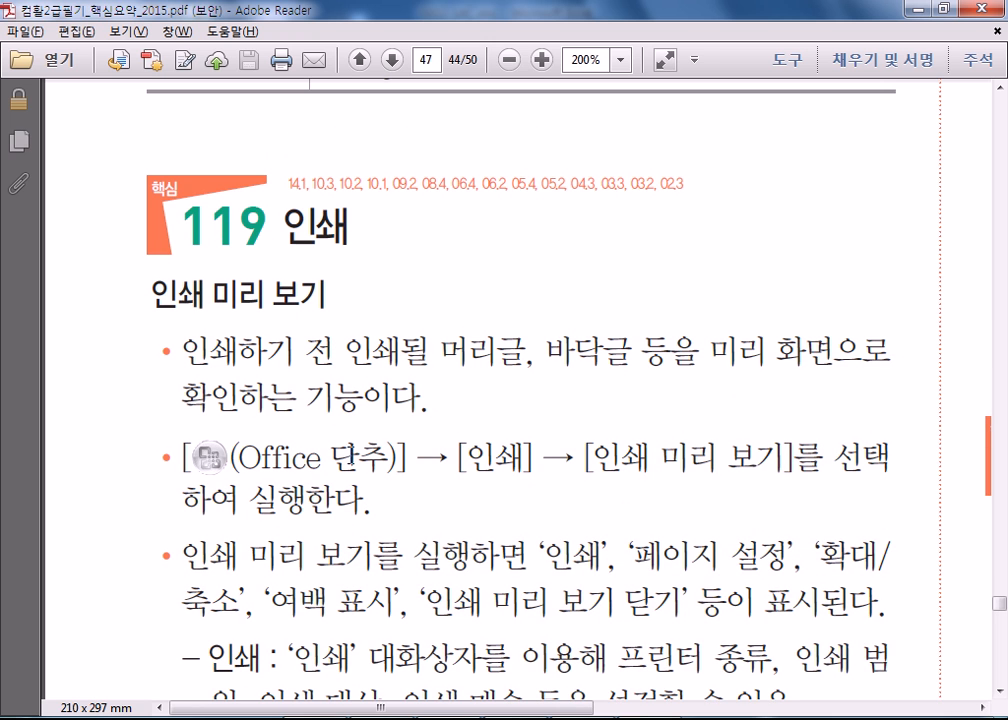
pyautogui.scroll(-2, 348, 458)
pyautogui.hotkey('alt', 'Tab')
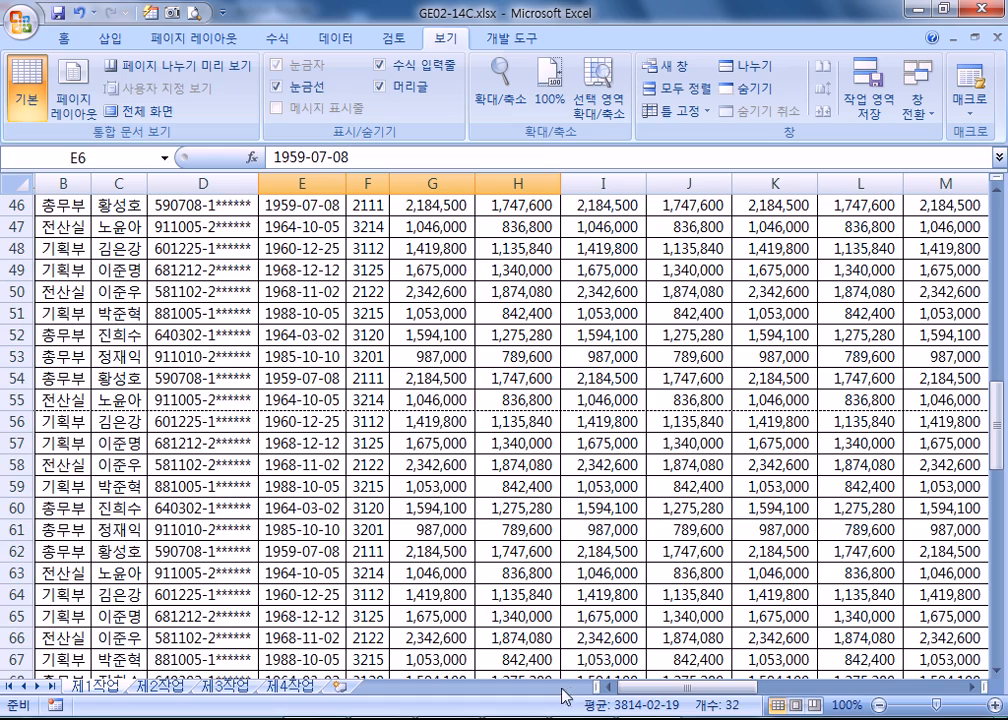
# - Open Excel's Print dialog from the Office button menu
pyautogui.click(22, 28)
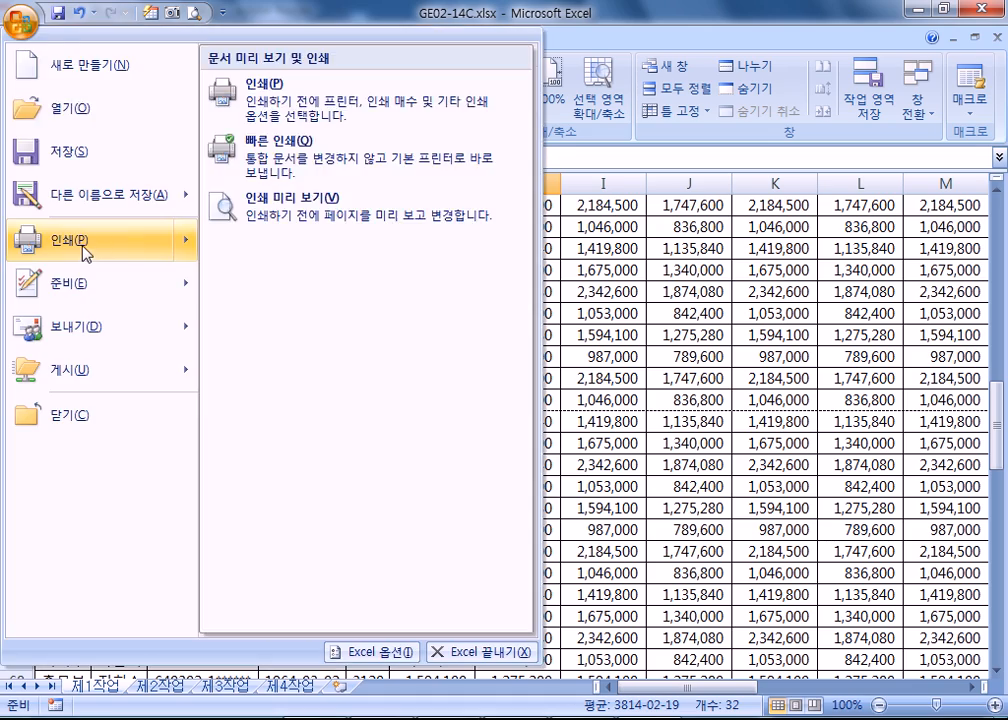
pyautogui.click(80, 246)
pyautogui.press('Escape')
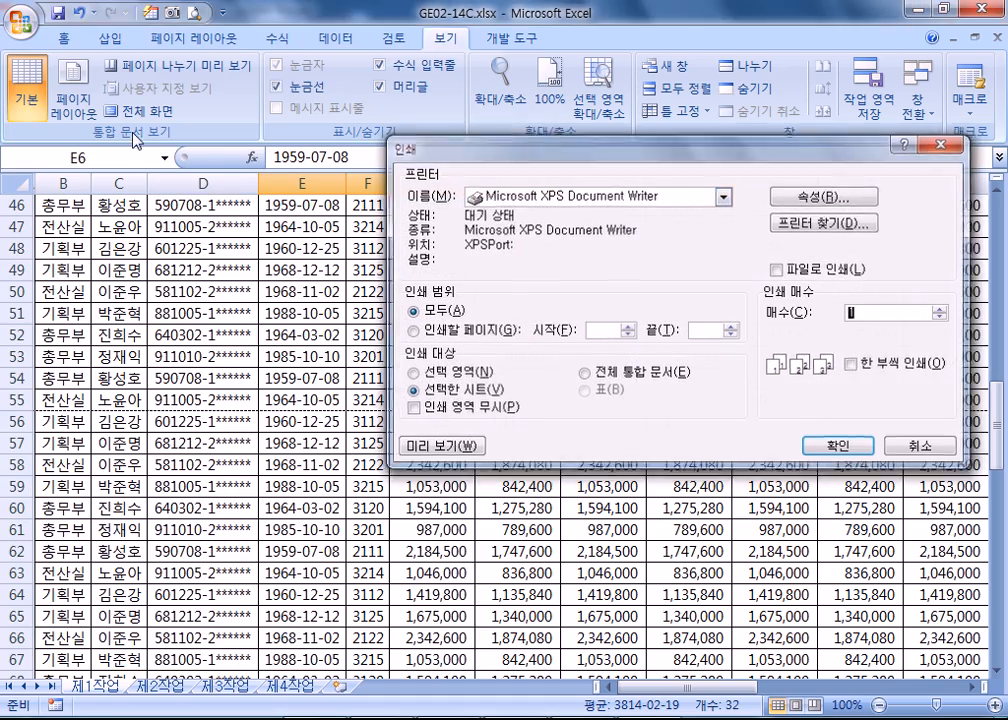
pyautogui.click(22, 24)
pyautogui.moveTo(106, 248)
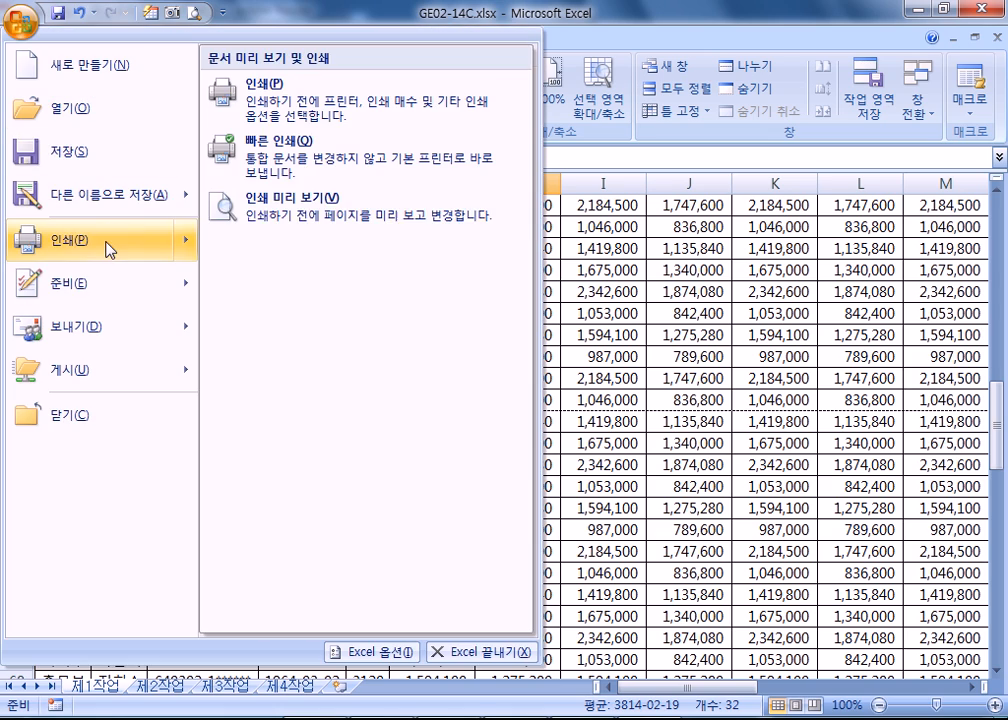
pyautogui.click(296, 231)
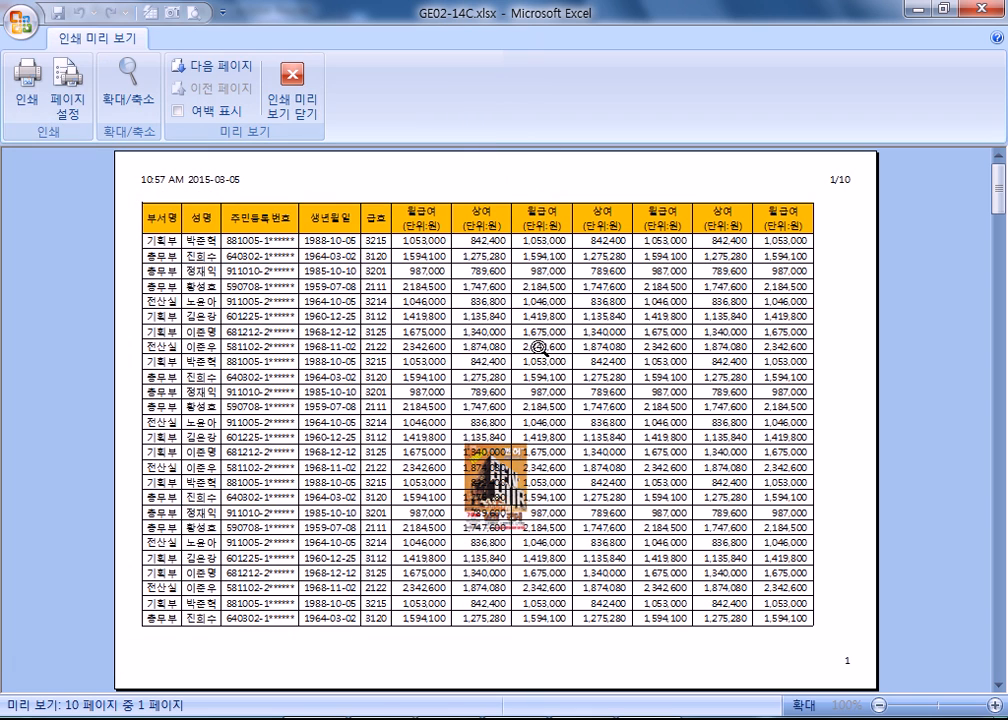
pyautogui.click(33, 104)
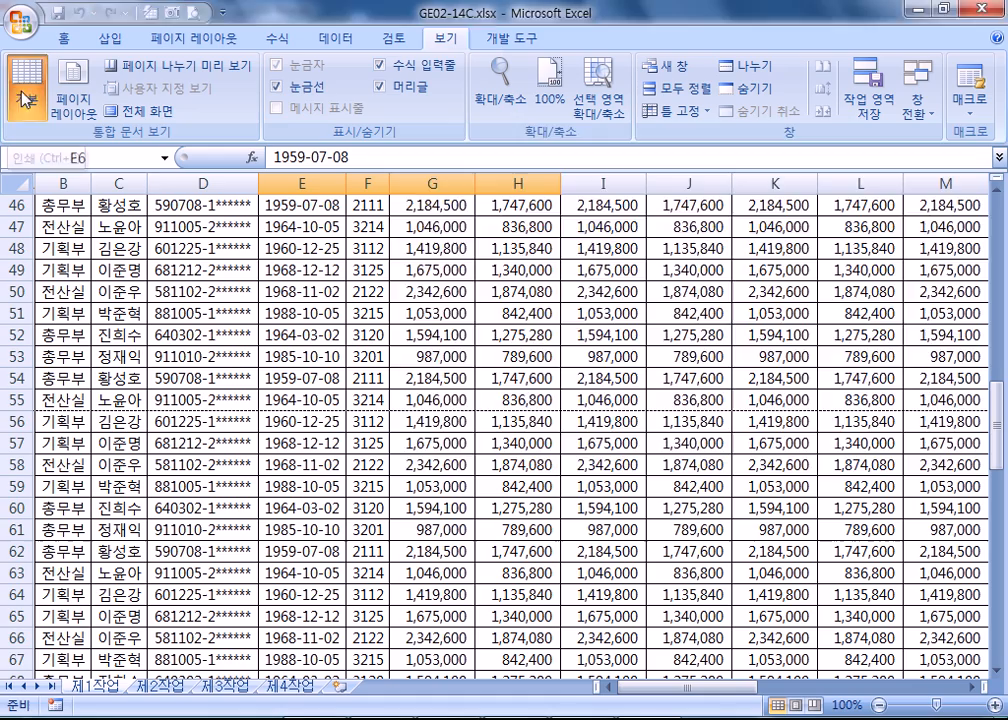
pyautogui.press('Escape')
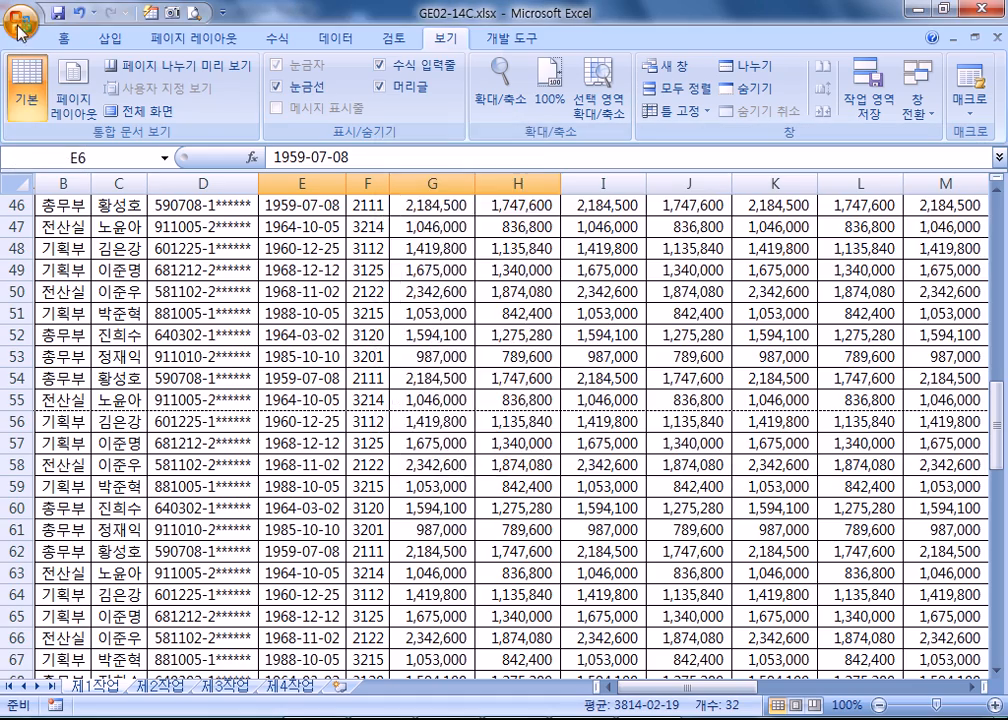
pyautogui.click(22, 18)
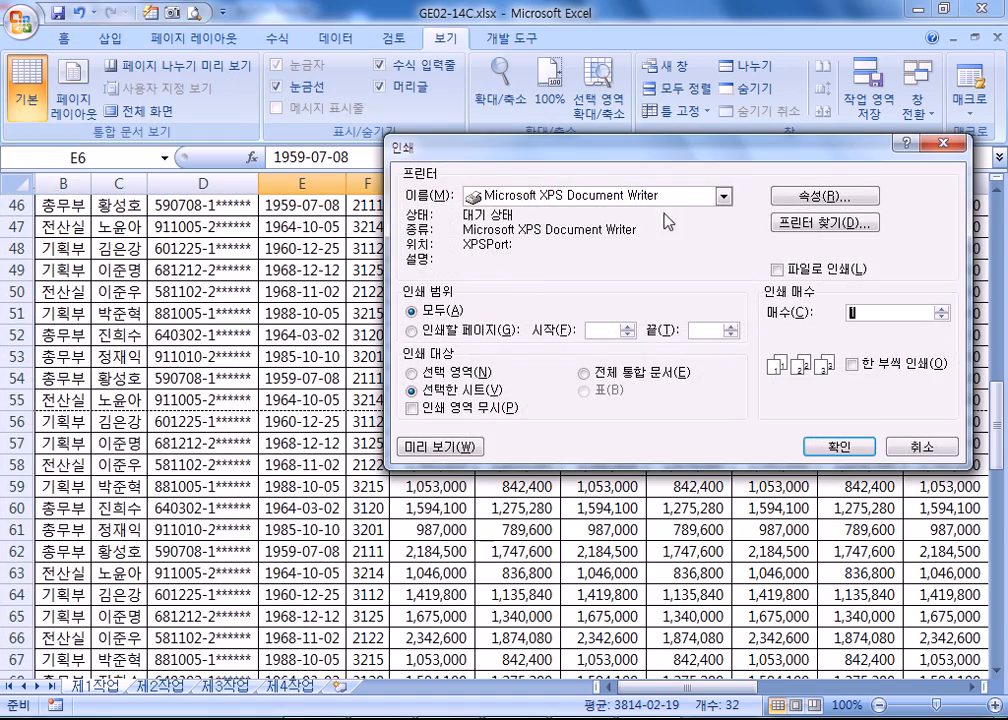
# - Keep Microsoft XPS Document Writer as the printer, set 2 copies, and turn on collated printing
pyautogui.click(722, 196)
pyautogui.click(586, 198)
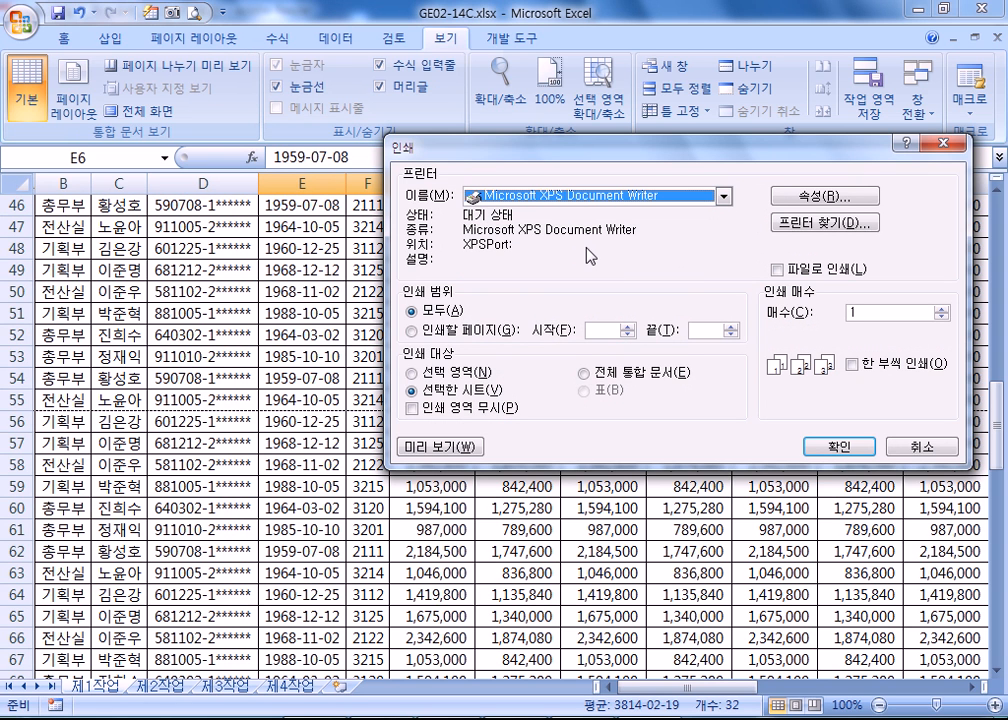
pyautogui.click(890, 314)
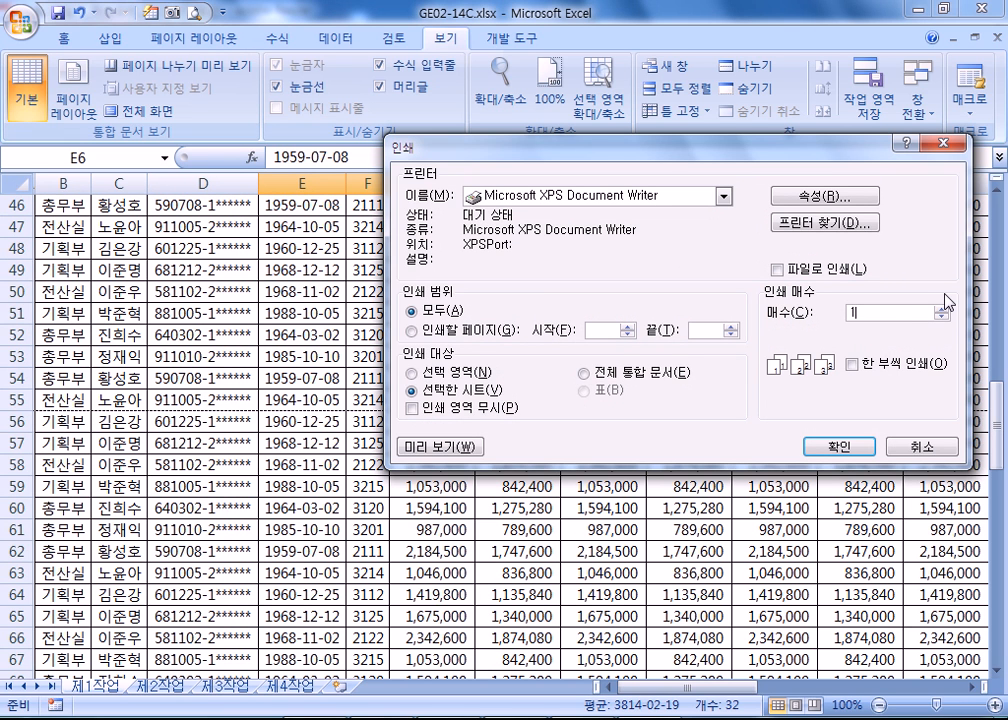
pyautogui.press('BackSpace')
pyautogui.write('2')
pyautogui.click(853, 364)
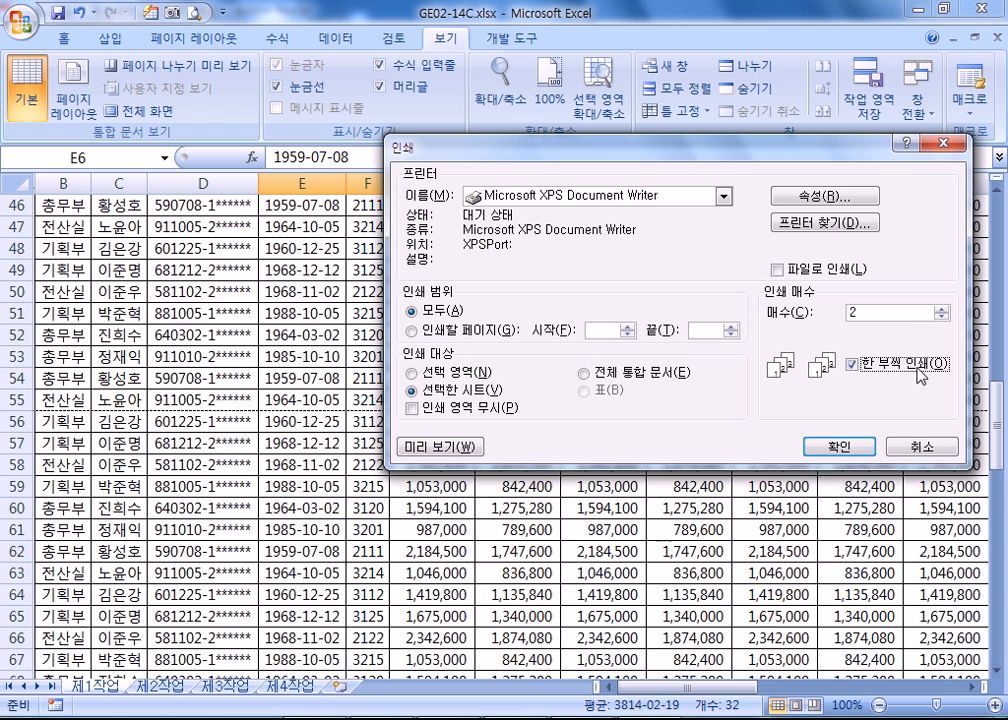
# - Toggle collated printing on and off, leaving it turned off
pyautogui.click(865, 370)
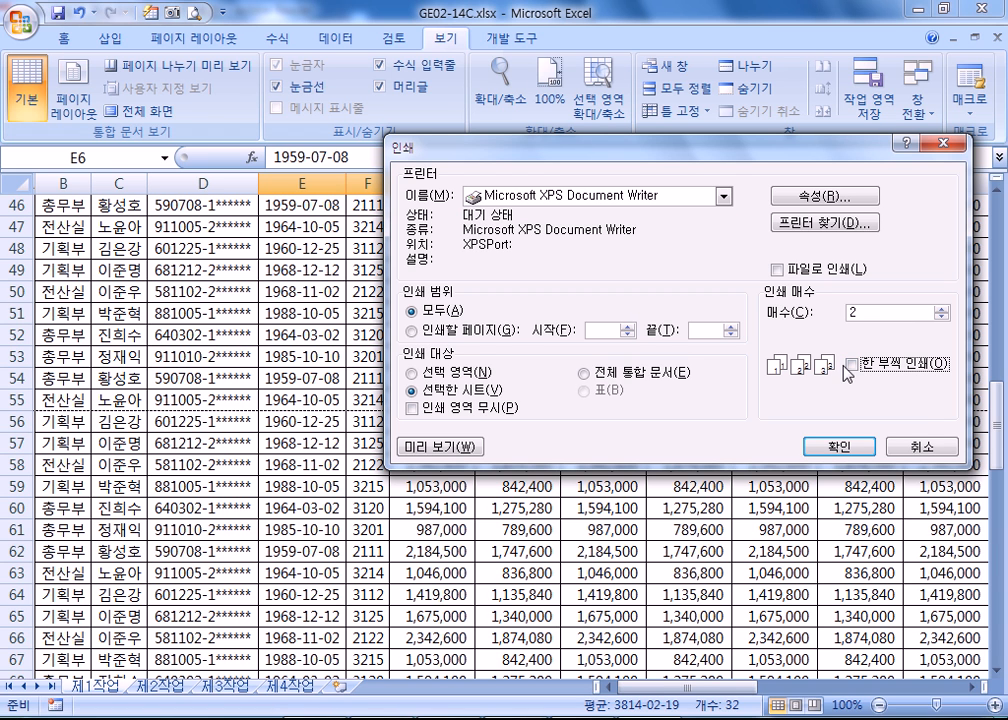
pyautogui.click(850, 368)
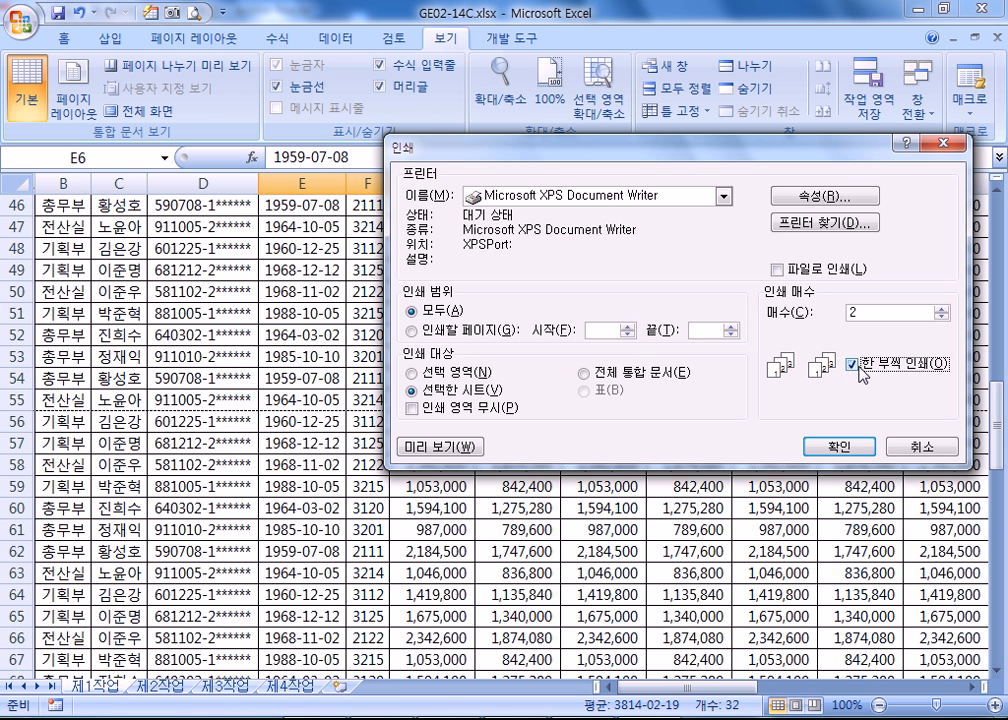
pyautogui.click(855, 366)
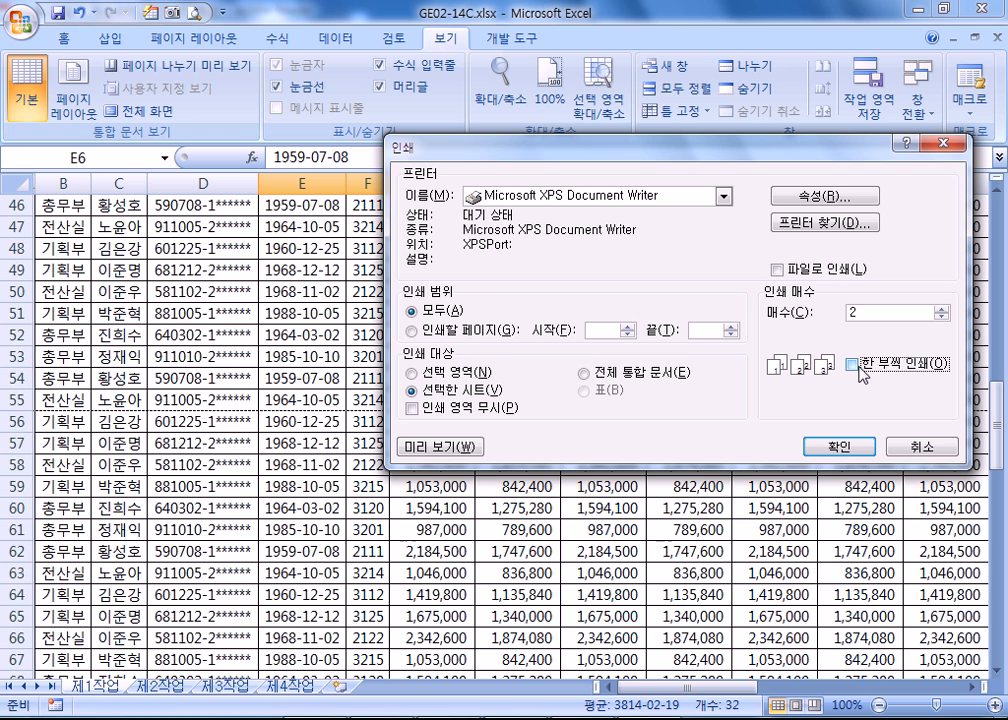
# - Change the copies to 20, then cancel the Print dialog without printing
pyautogui.click(862, 312)
pyautogui.write('0')
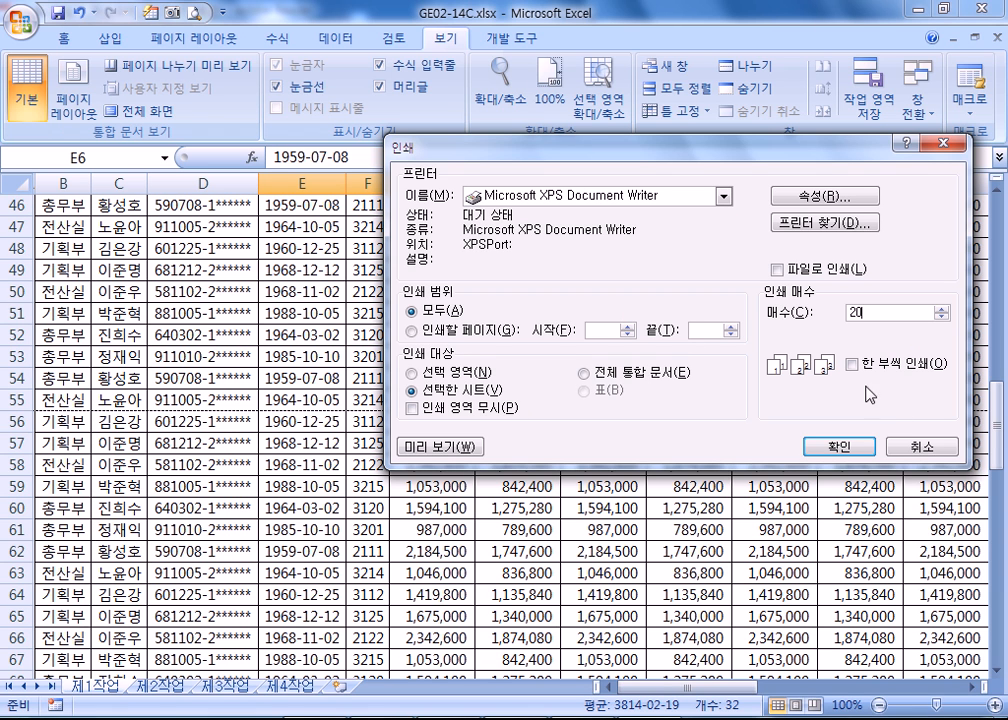
pyautogui.click(880, 446)
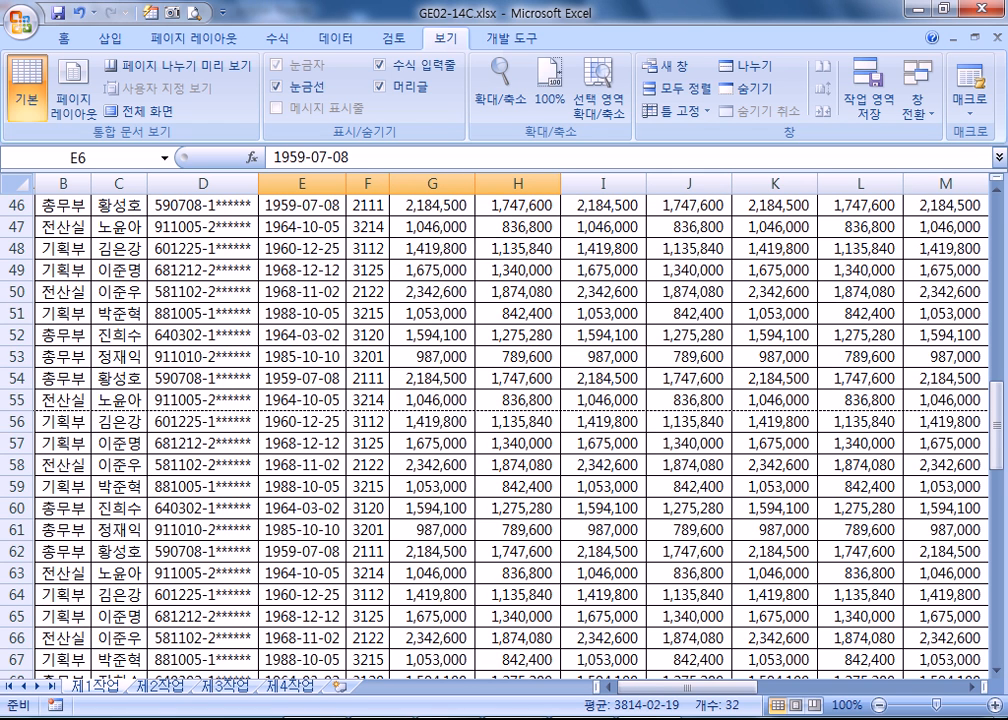
# - Scroll the PDF notes to section 120 정렬 and highlight '행 단위로 정렬된다'
pyautogui.click(408, 718)
pyautogui.scroll(-10, 414, 533)
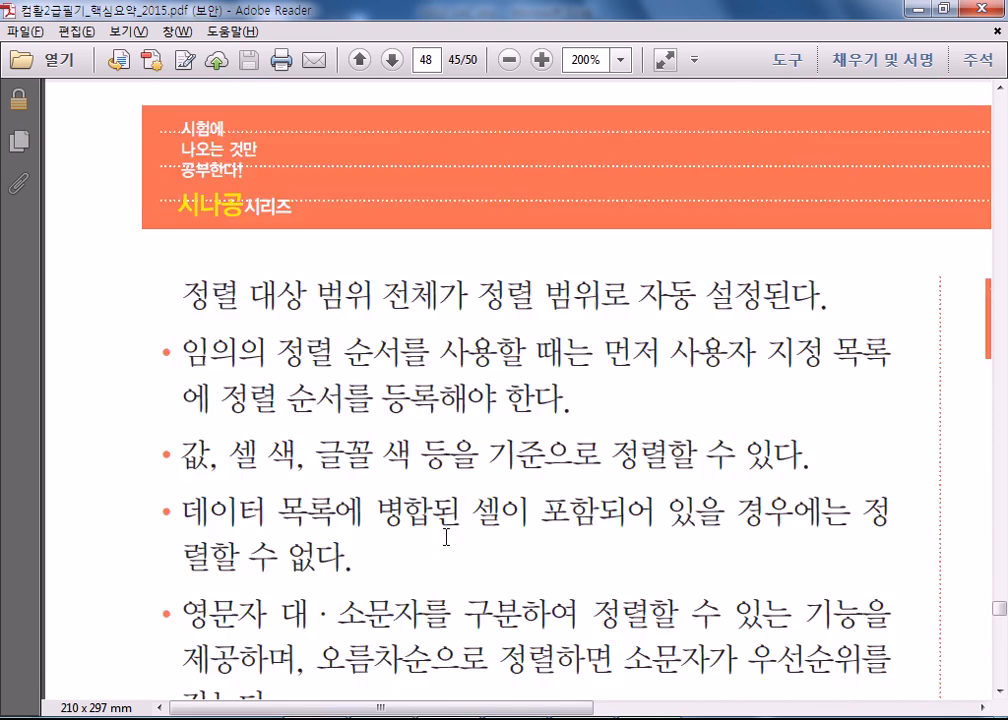
pyautogui.scroll(2, 446, 537)
pyautogui.hscroll(5, 531, 675)
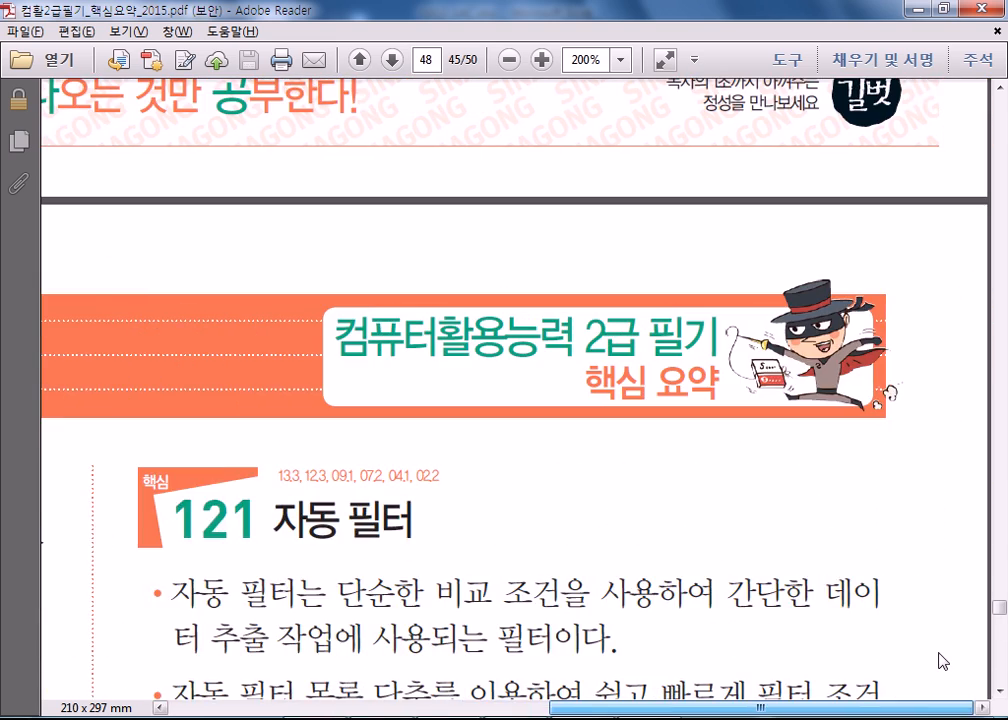
pyautogui.scroll(8, 607, 517)
pyautogui.scroll(-2, 413, 378)
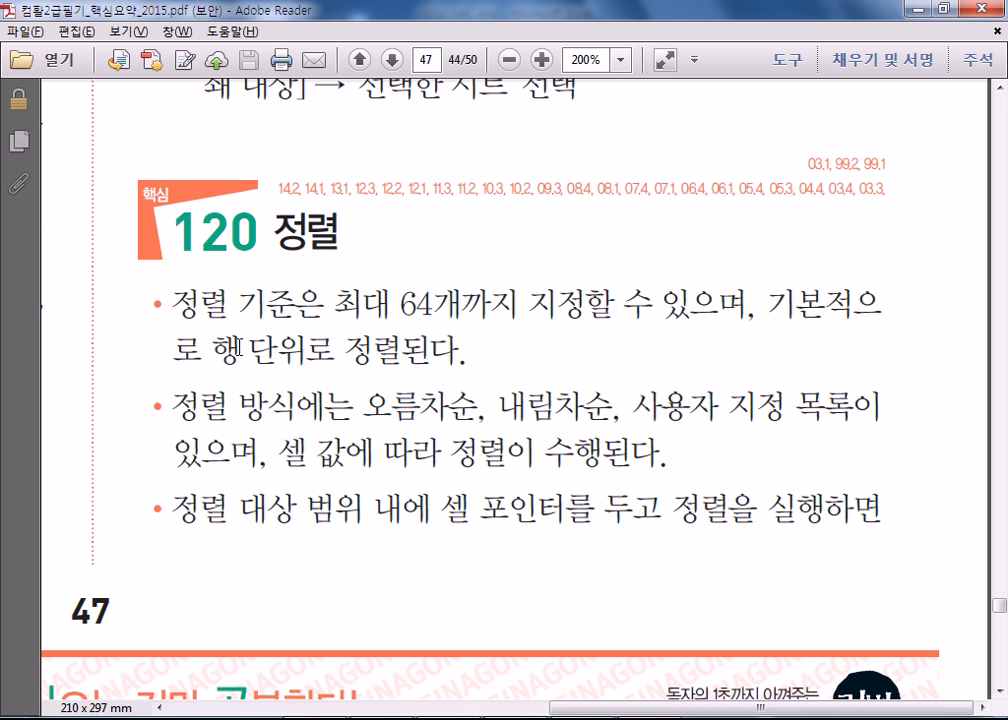
pyautogui.moveTo(210, 352); pyautogui.dragTo(458, 355)
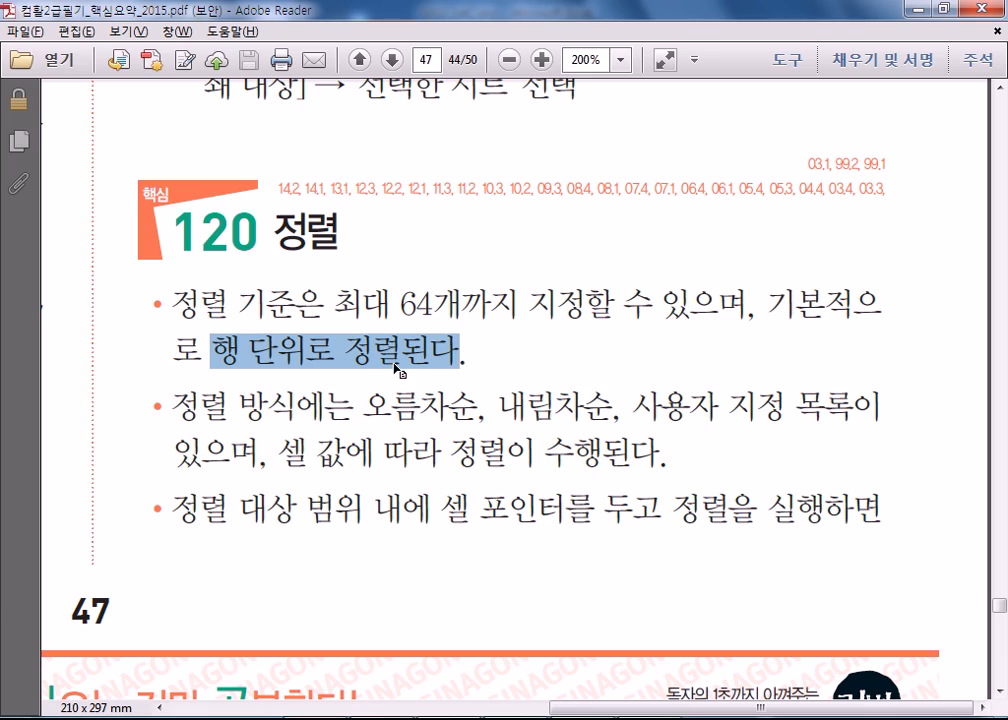
# - Return to the Excel salary sheet and select cell C50
pyautogui.hotkey('alt', 'Tab')
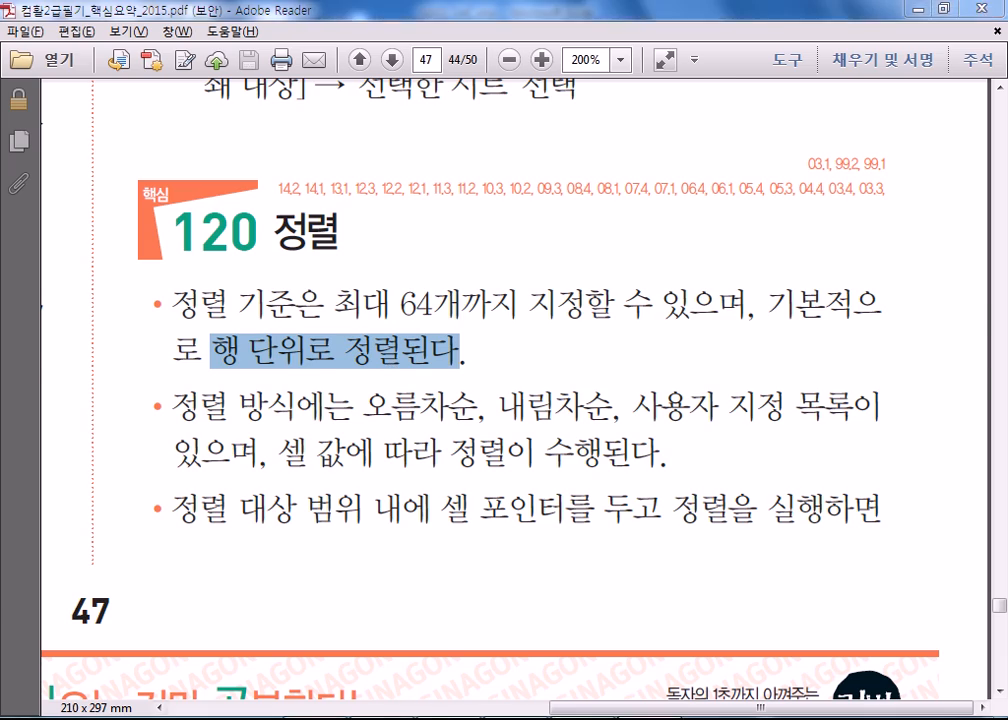
pyautogui.click(93, 295)
pyautogui.scroll(15, 93, 295)
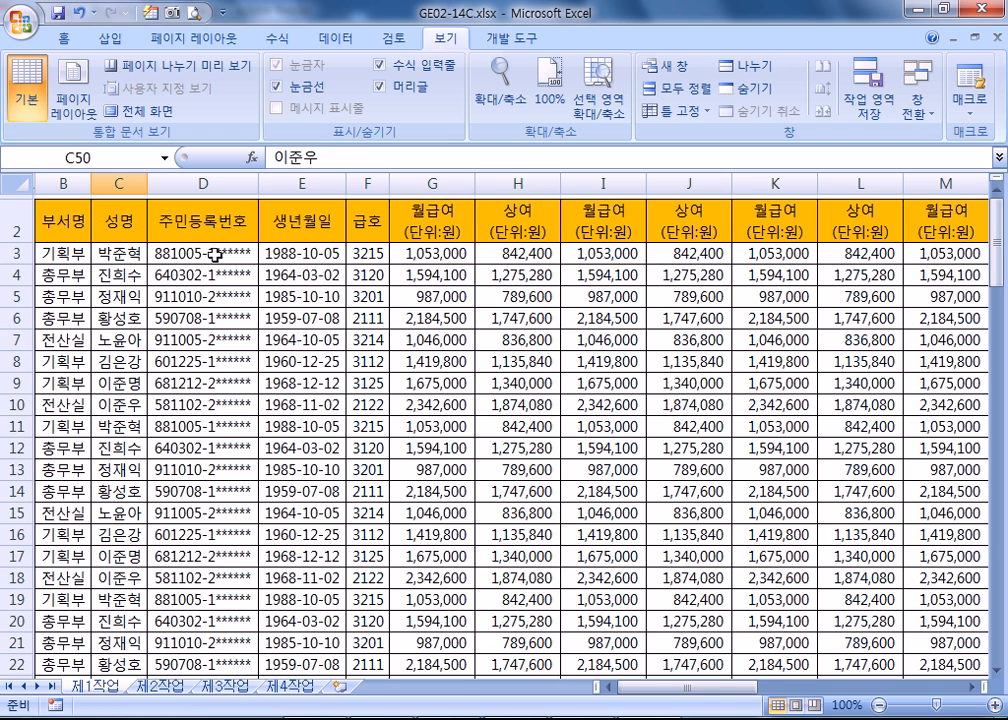
# - With G3 active, sort the rows by monthly salary ascending, then descending
pyautogui.click(445, 257)
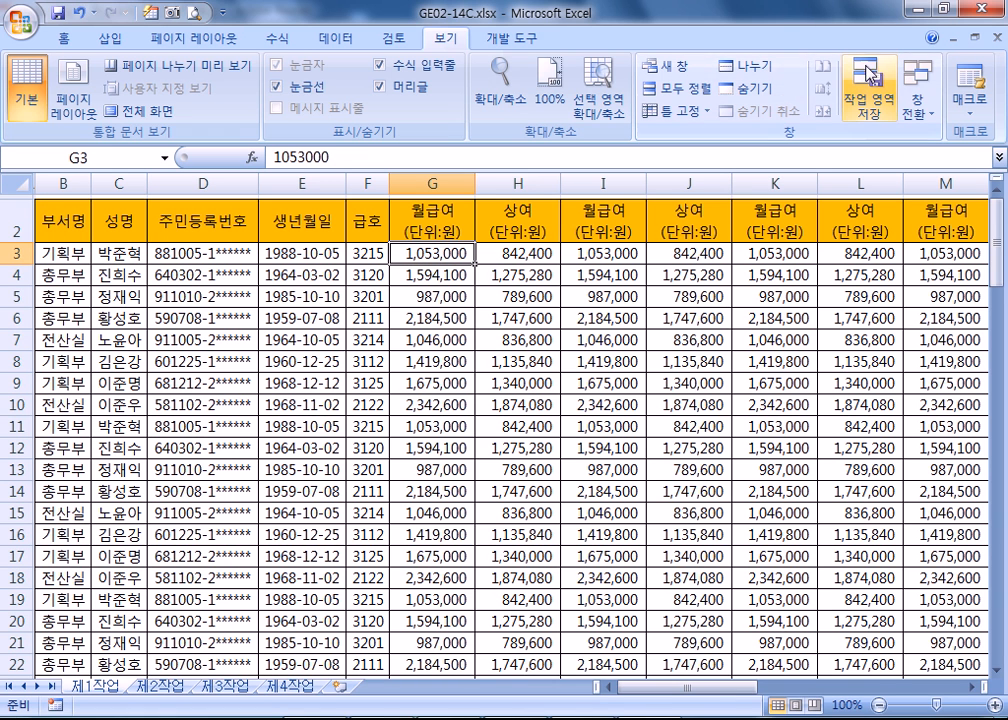
pyautogui.click(345, 45)
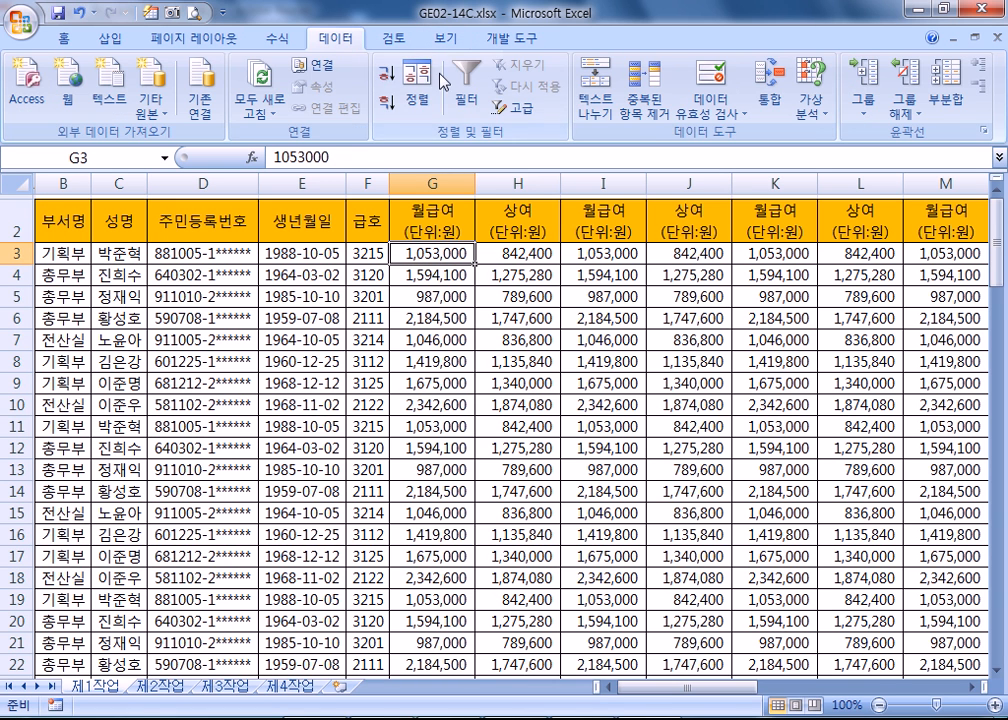
pyautogui.click(384, 72)
pyautogui.scroll(-20, 440, 470)
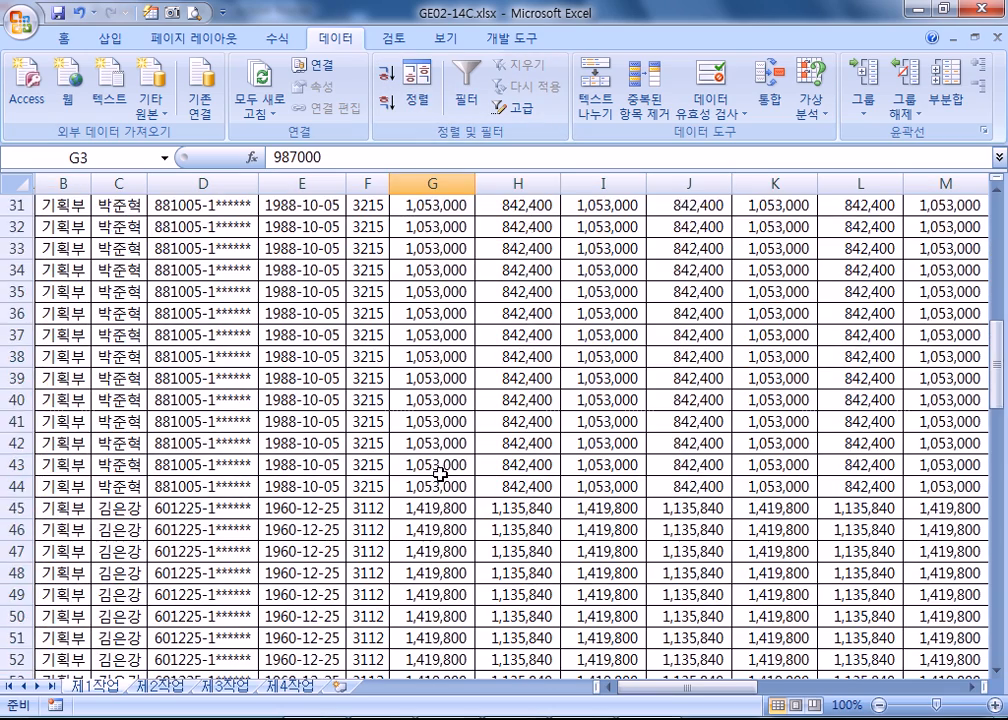
pyautogui.scroll(-5, 444, 482)
pyautogui.scroll(20, 450, 484)
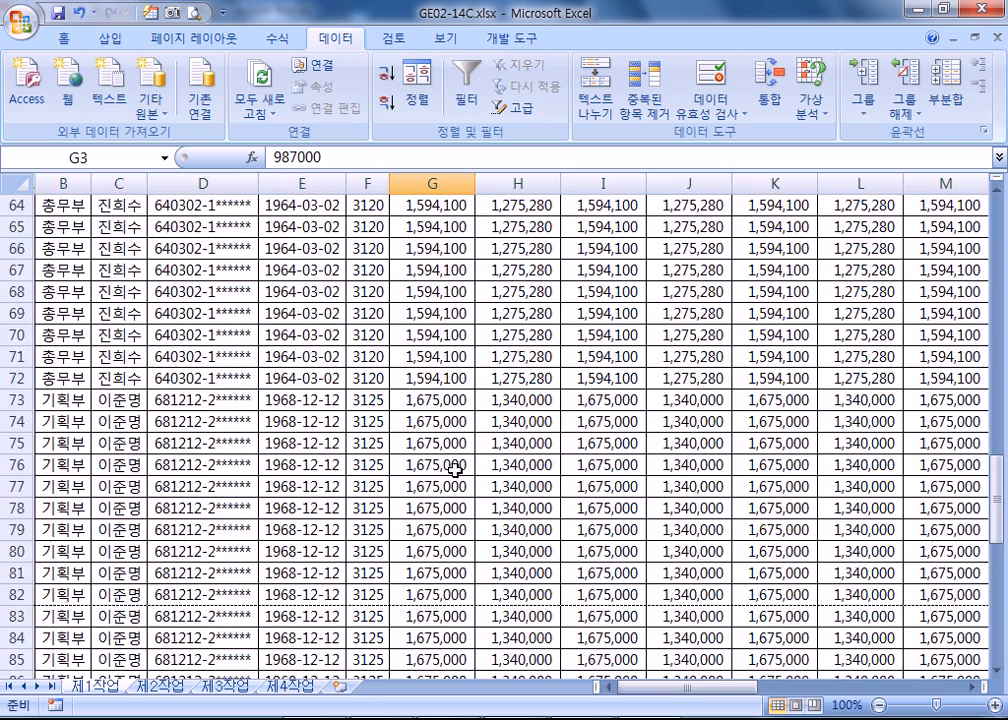
pyautogui.scroll(8, 458, 440)
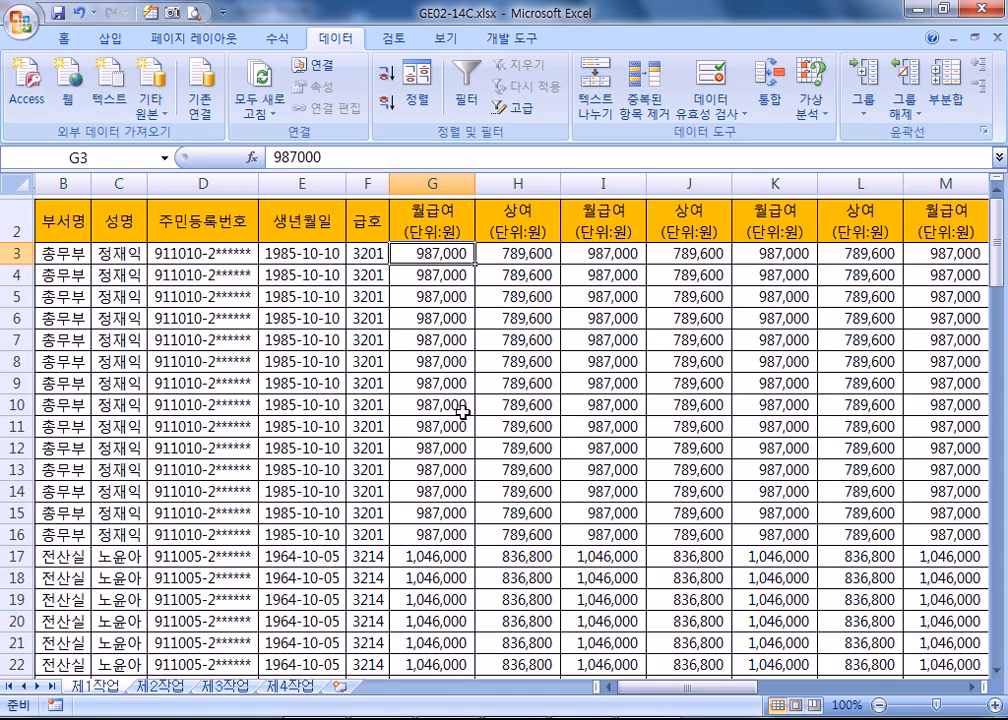
pyautogui.click(387, 103)
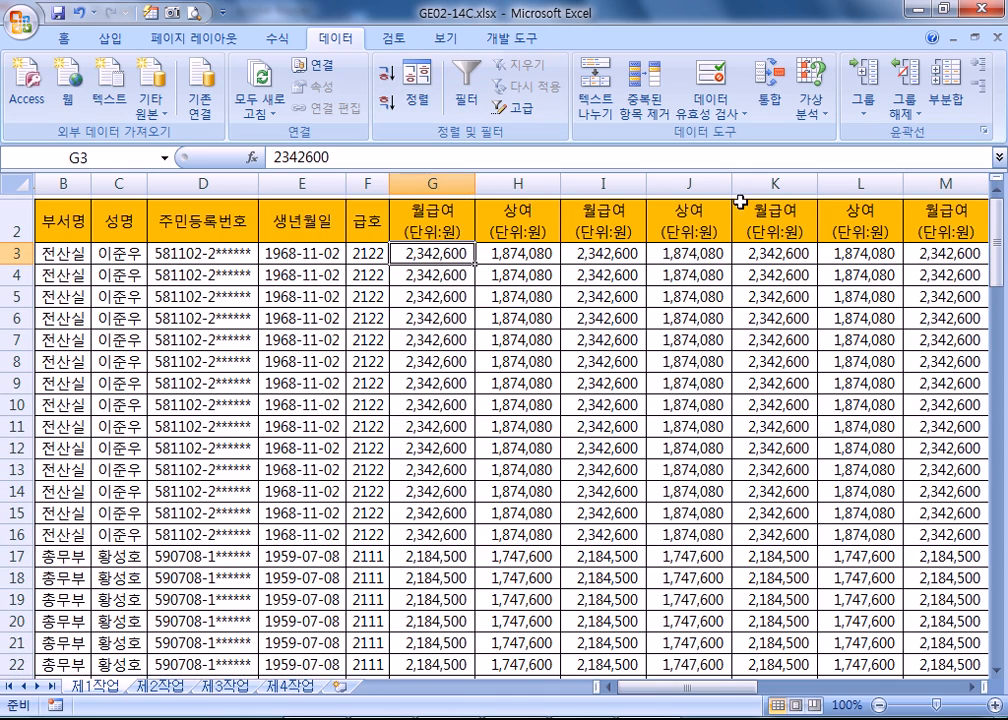
# - Select the header cells G2 through M2 and open the custom Sort dialog
pyautogui.click(418, 222)
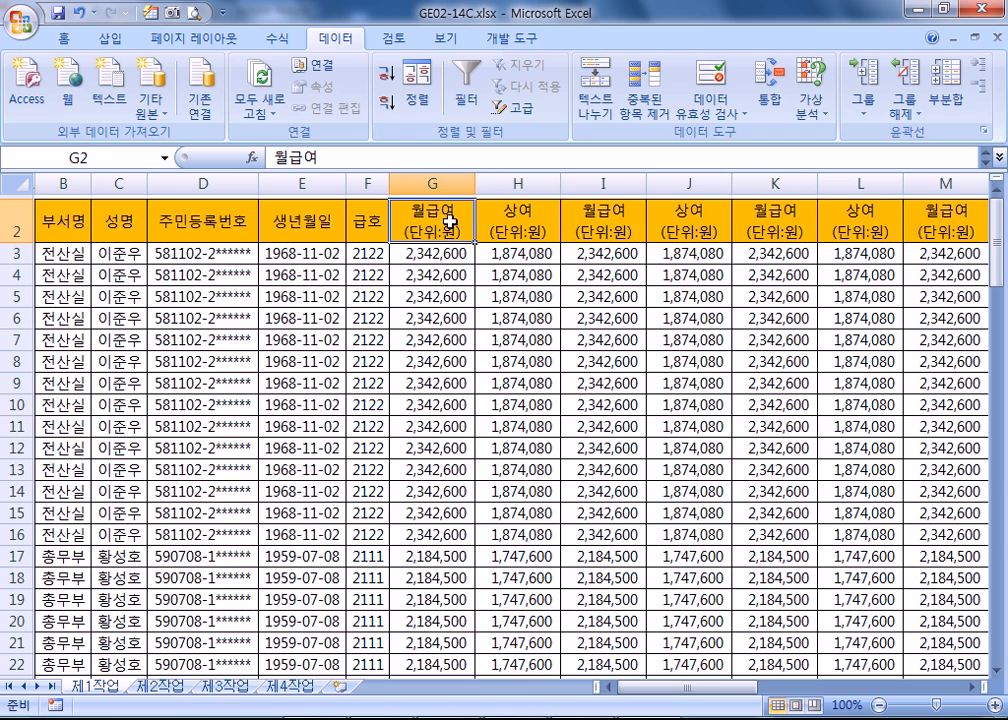
pyautogui.click(520, 220)
pyautogui.click(602, 220)
pyautogui.click(703, 224)
pyautogui.click(775, 222)
pyautogui.click(860, 222)
pyautogui.click(945, 222)
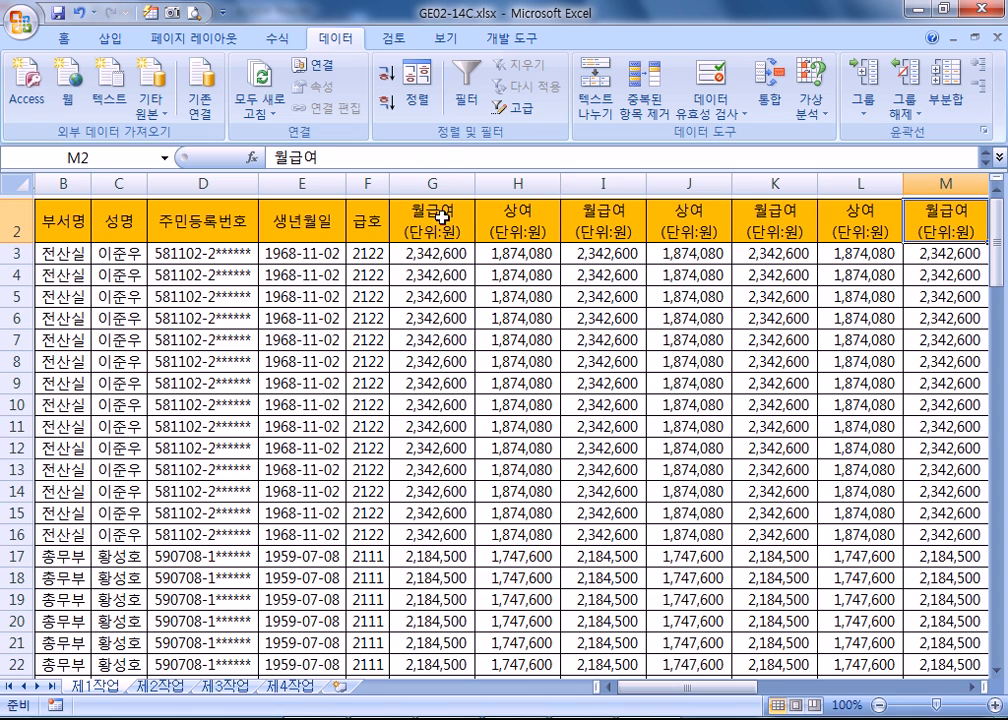
pyautogui.click(417, 92)
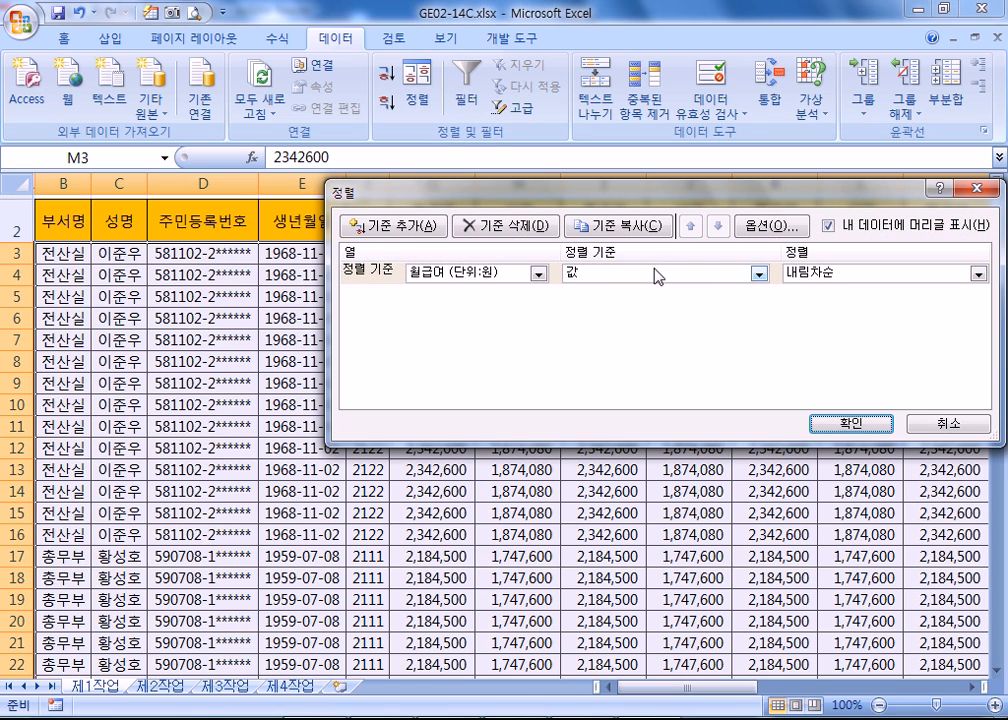
# - Set the sort options to sort left to right
pyautogui.click(591, 278)
pyautogui.click(594, 274)
pyautogui.click(833, 278)
pyautogui.click(833, 278)
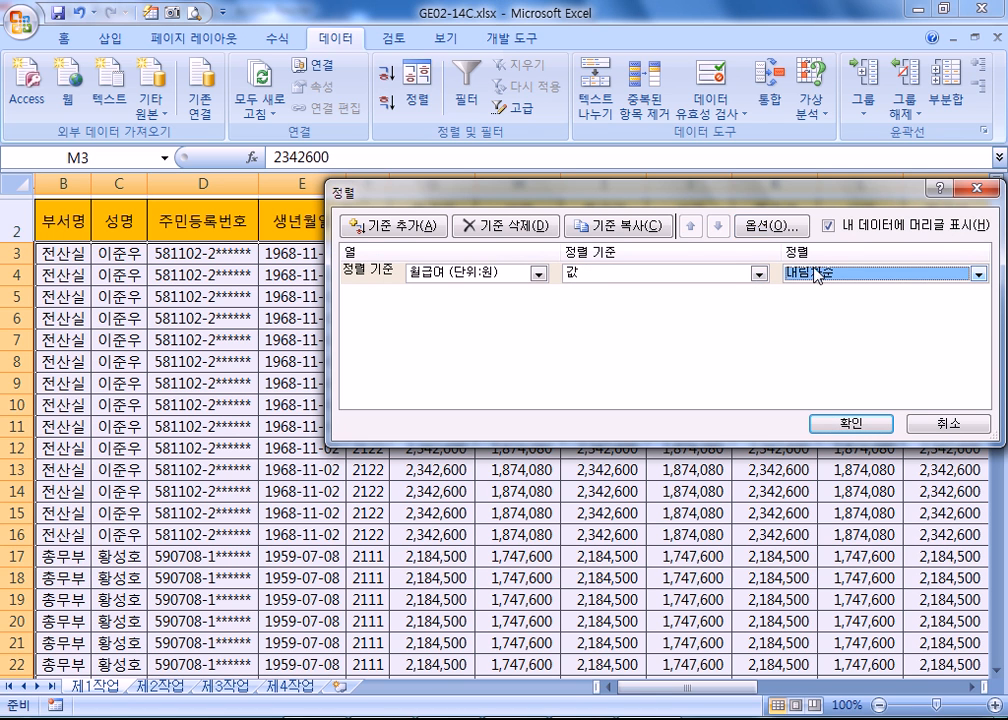
pyautogui.click(772, 226)
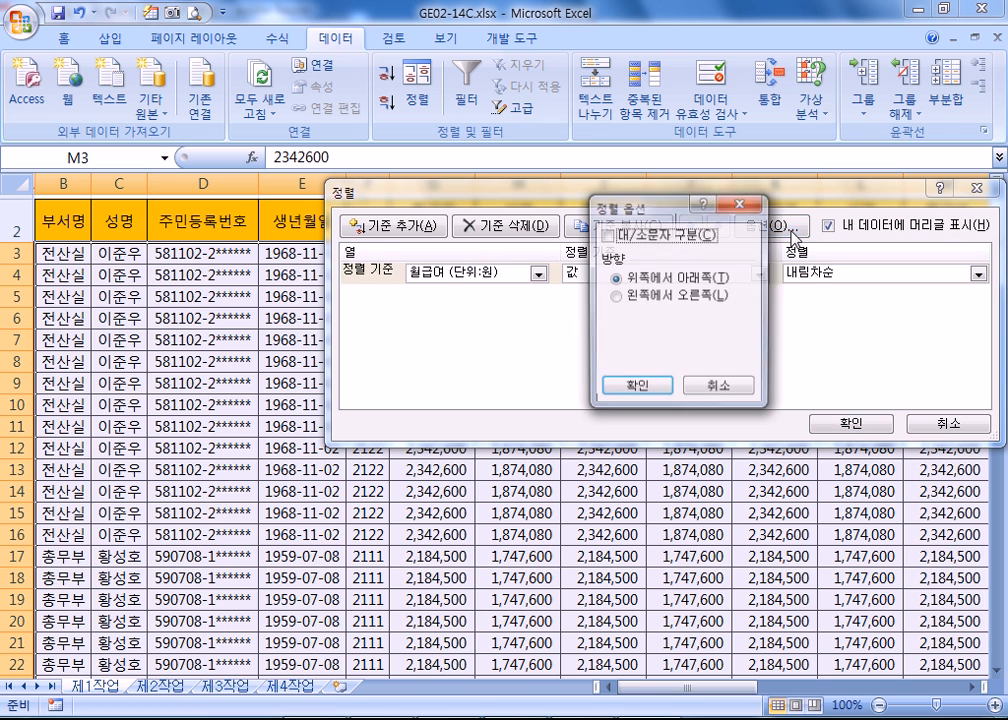
pyautogui.click(700, 296)
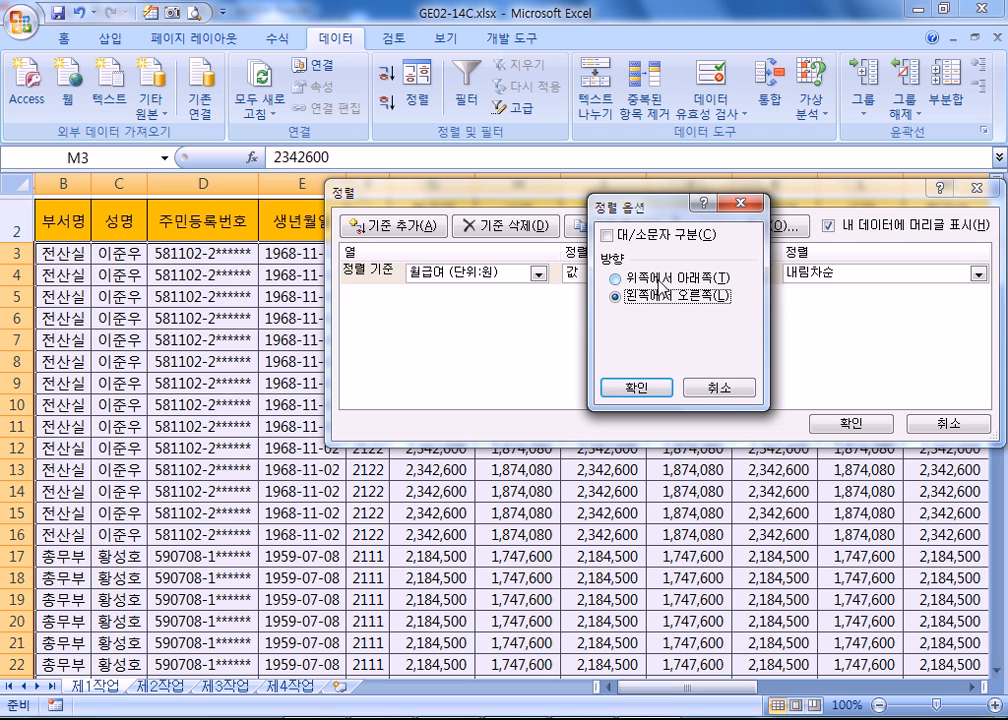
pyautogui.click(718, 388)
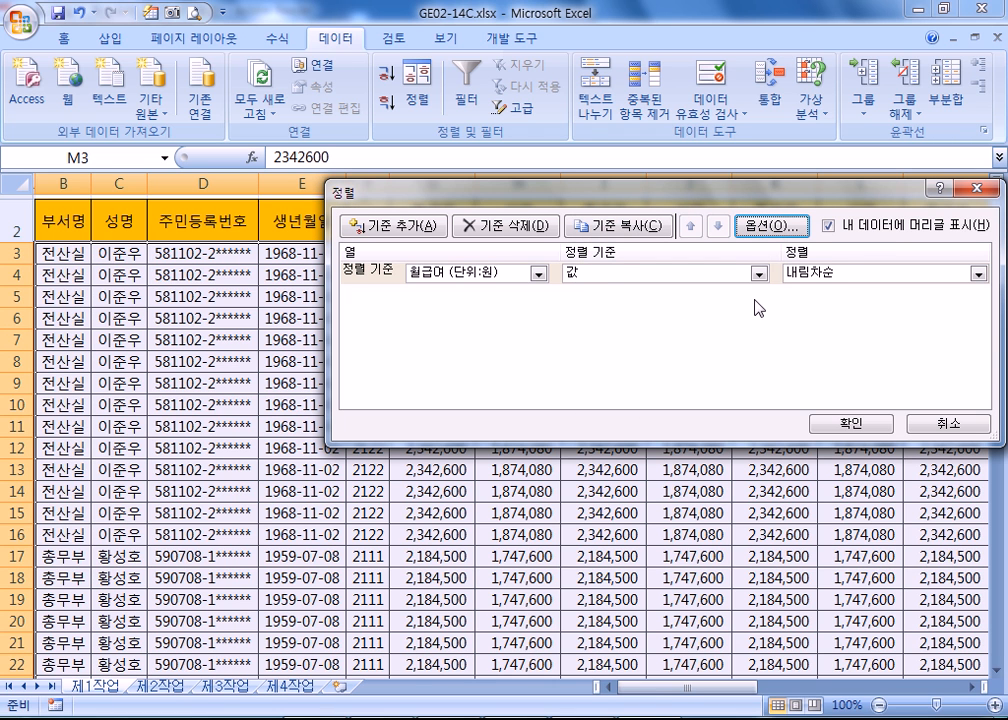
pyautogui.click(766, 226)
pyautogui.click(652, 299)
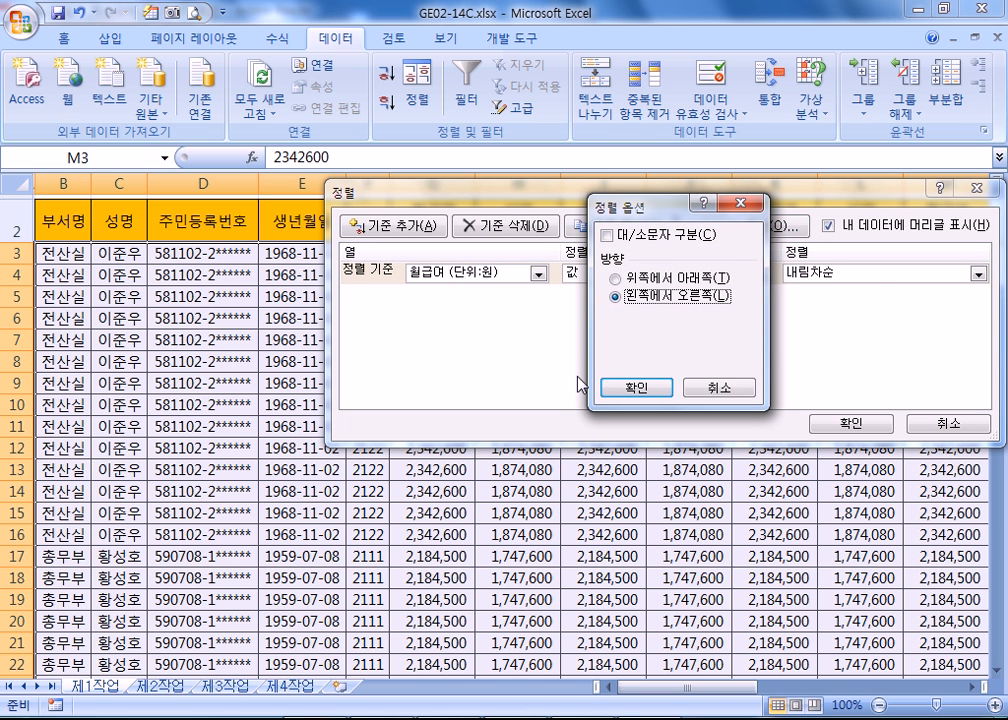
pyautogui.click(636, 387)
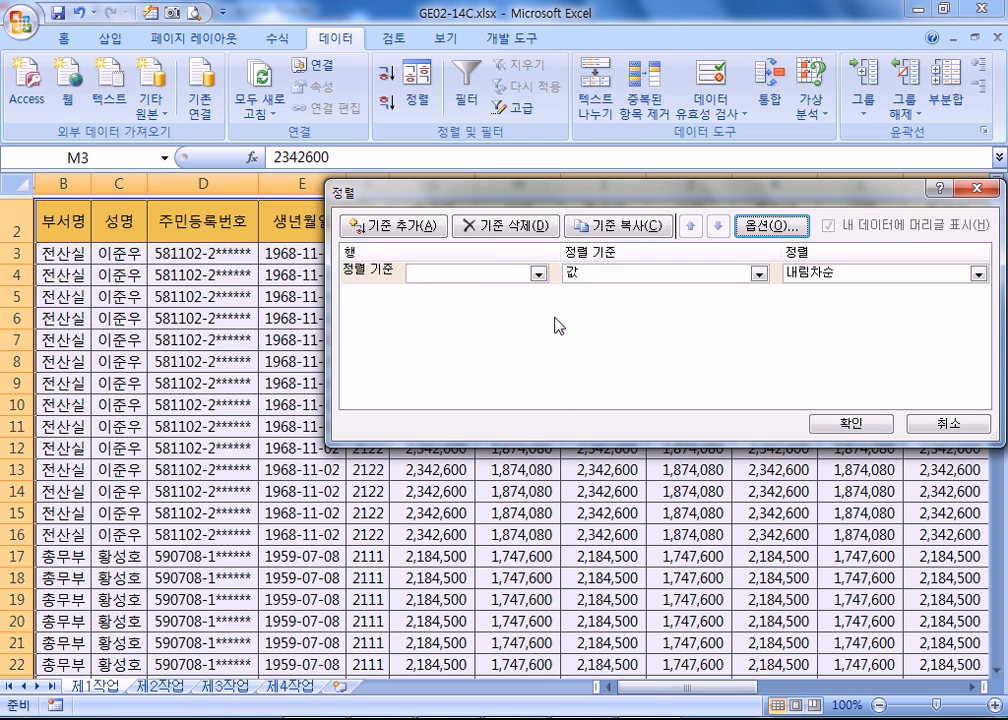
# - Sort by row 2 in ascending order and apply the sort
pyautogui.click(486, 274)
pyautogui.click(458, 292)
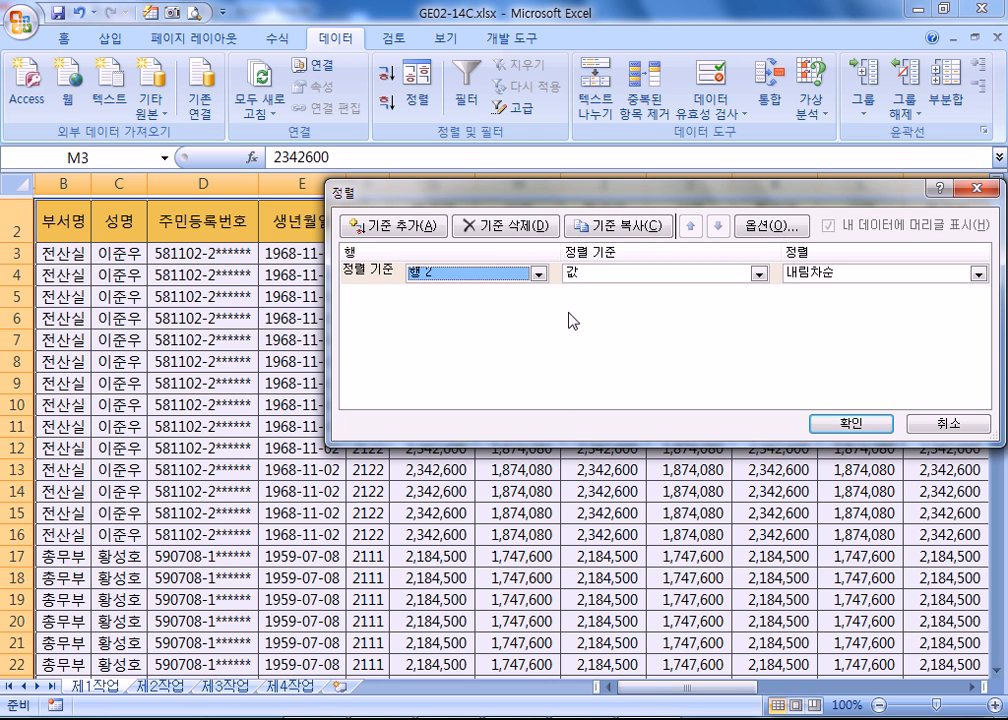
pyautogui.click(822, 273)
pyautogui.click(818, 288)
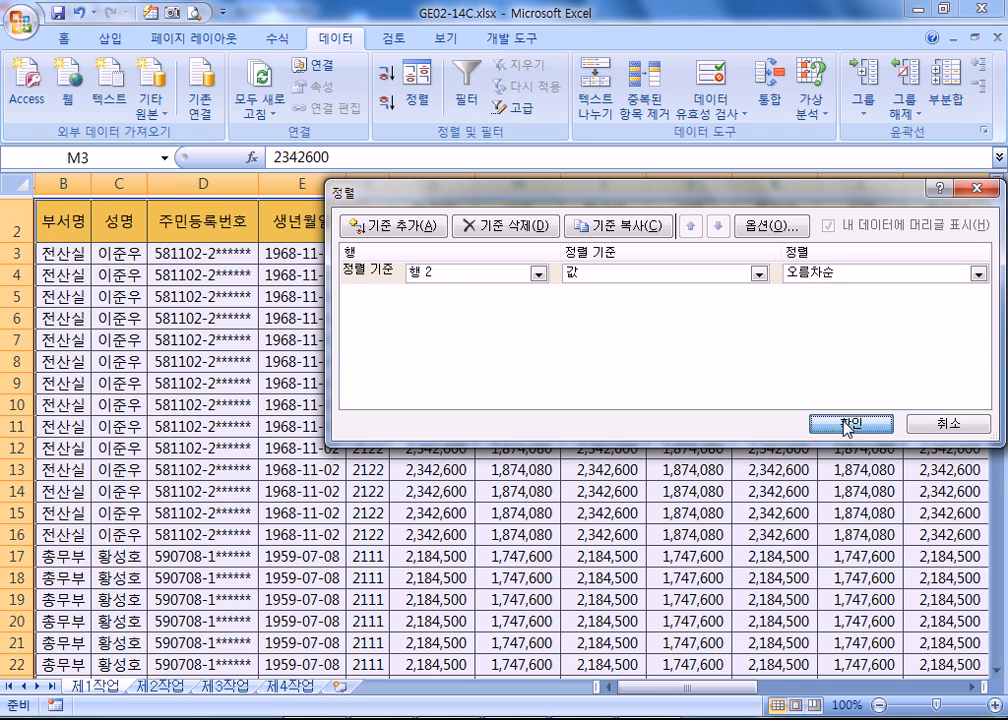
pyautogui.click(847, 424)
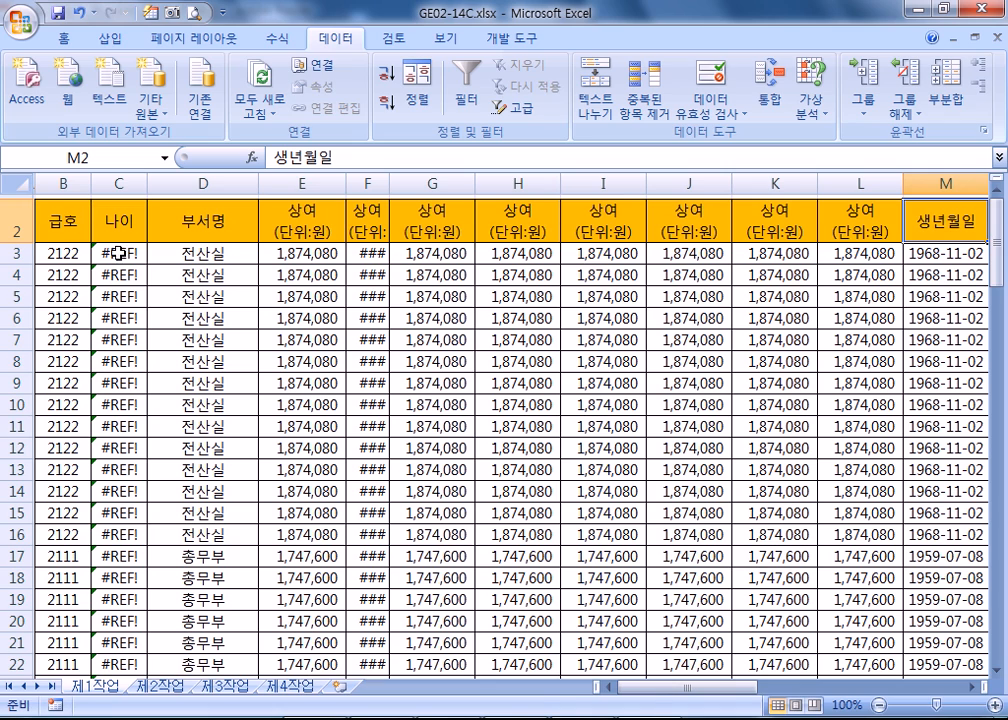
# - Undo the left-to-right sort with Ctrl+Z, then select cells E4 and F3
pyautogui.hotkey('ctrl', 'z')
pyautogui.click(318, 274)
pyautogui.scroll(-4, 214, 444)
pyautogui.scroll(5, 214, 444)
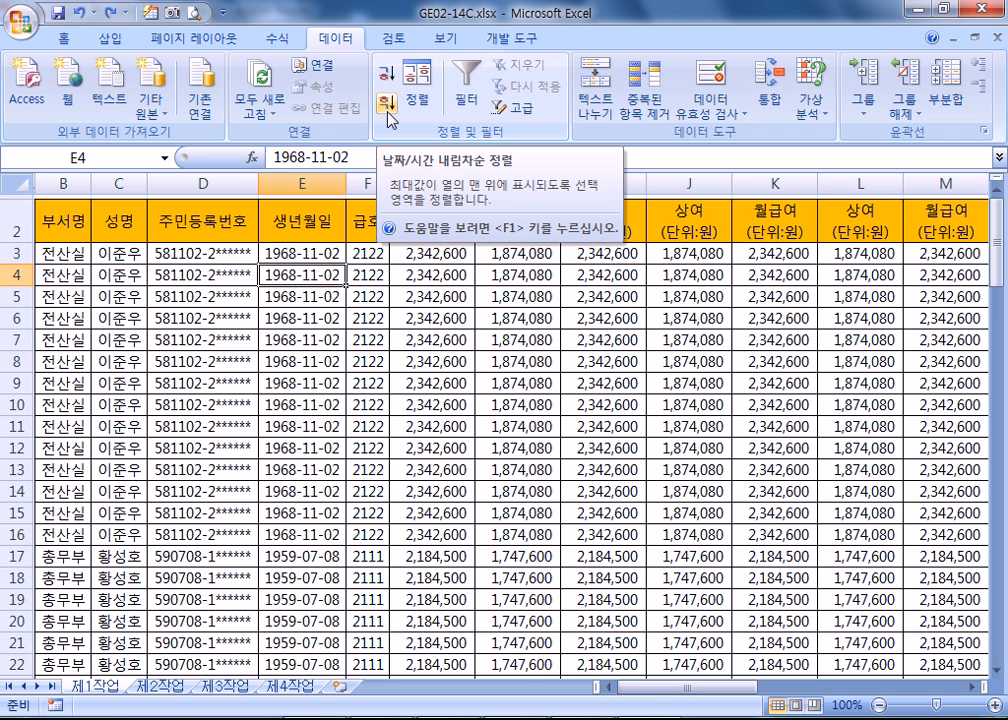
pyautogui.click(370, 253)
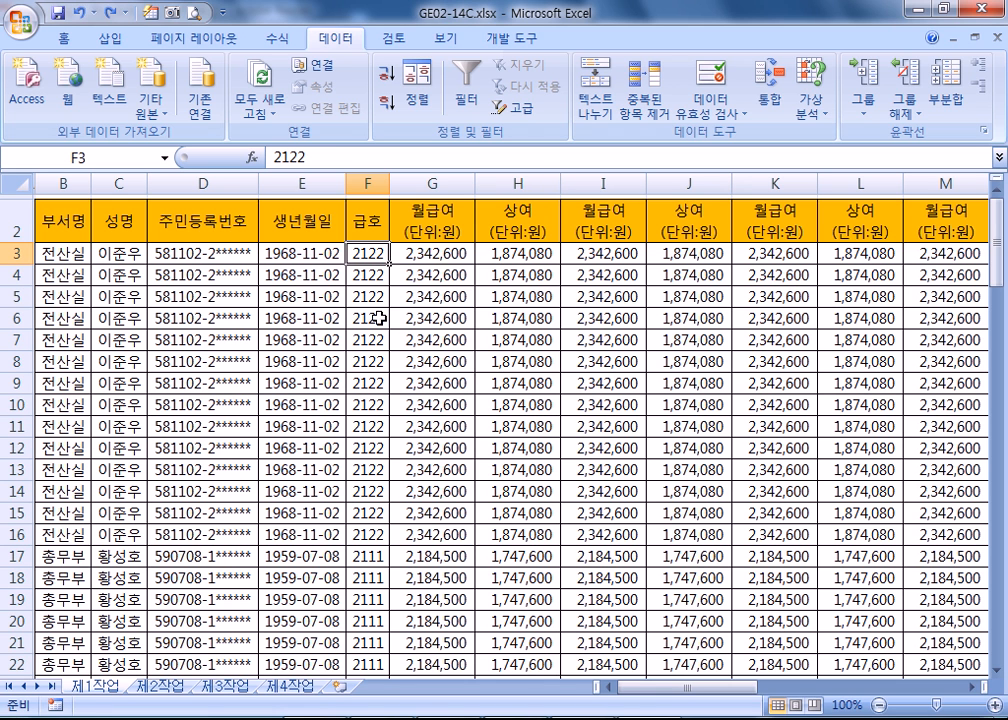
pyautogui.click(412, 254)
pyautogui.click(115, 254)
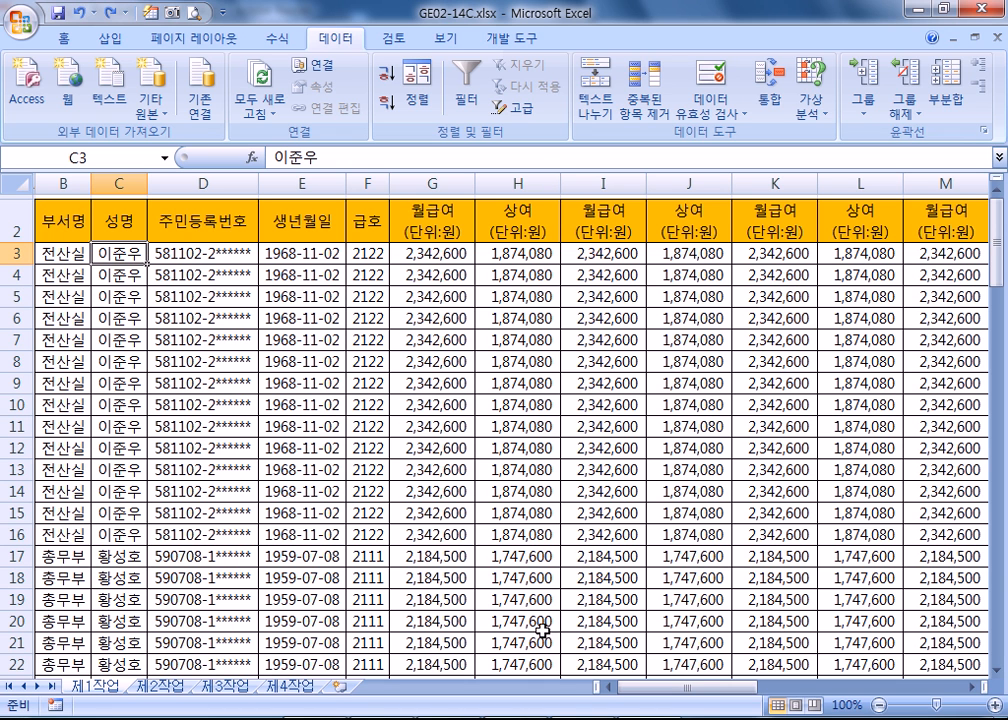
pyautogui.moveTo(582, 718)
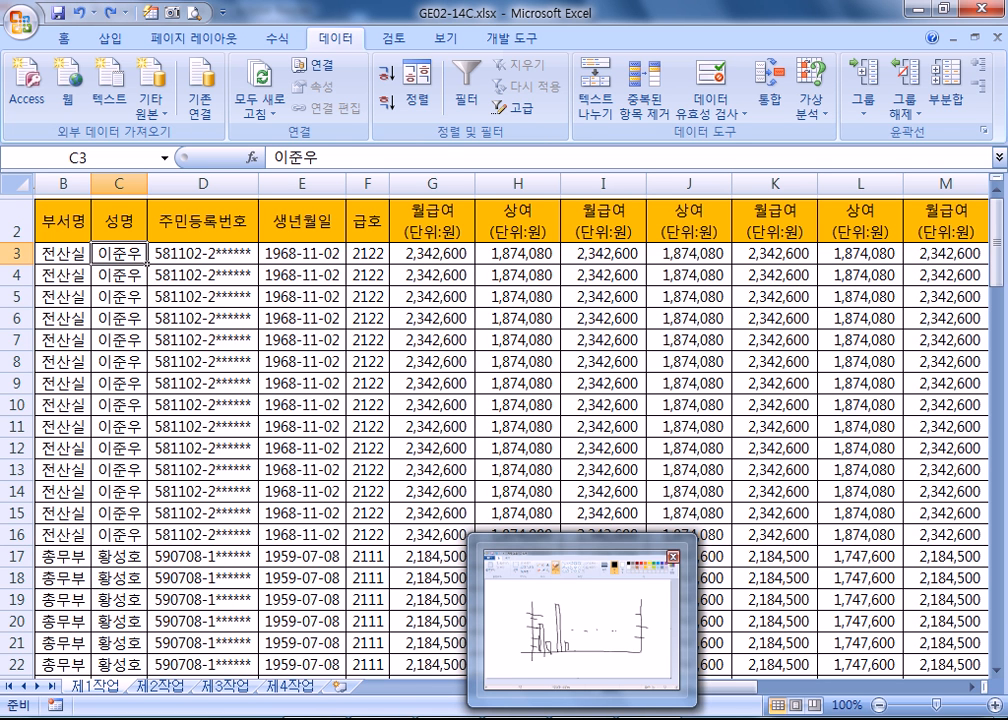
pyautogui.moveTo(576, 678)
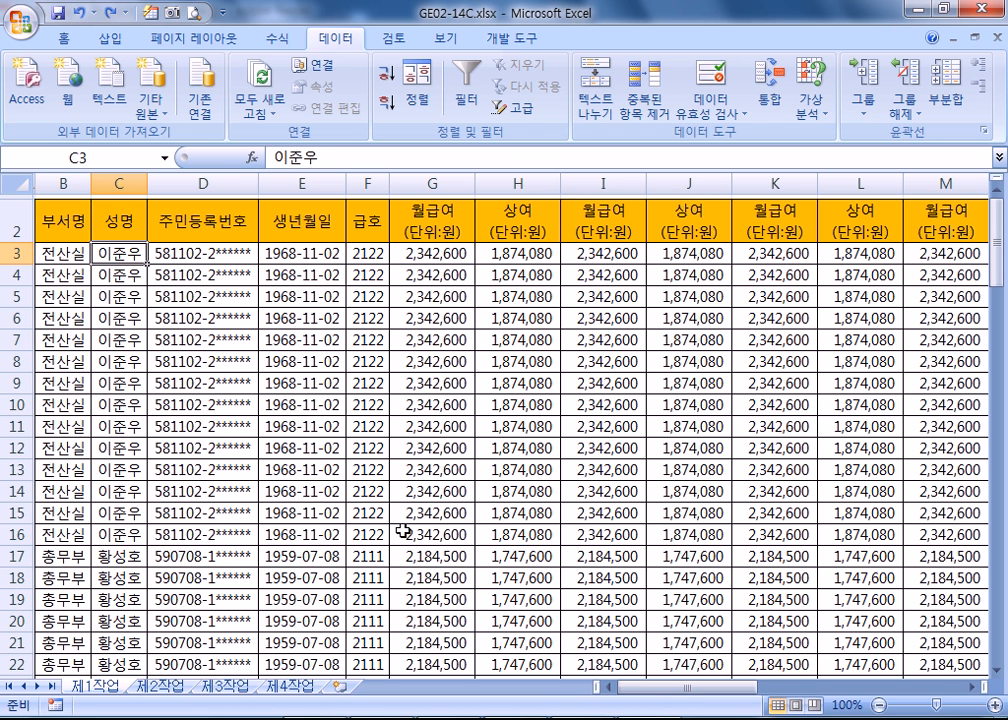
# - In Adobe Reader, scroll to the sort-order-by-data-type table and highlight its text
pyautogui.hotkey('alt', 'Tab')
pyautogui.scroll(-2, 503, 516)
pyautogui.scroll(-1, 503, 516)
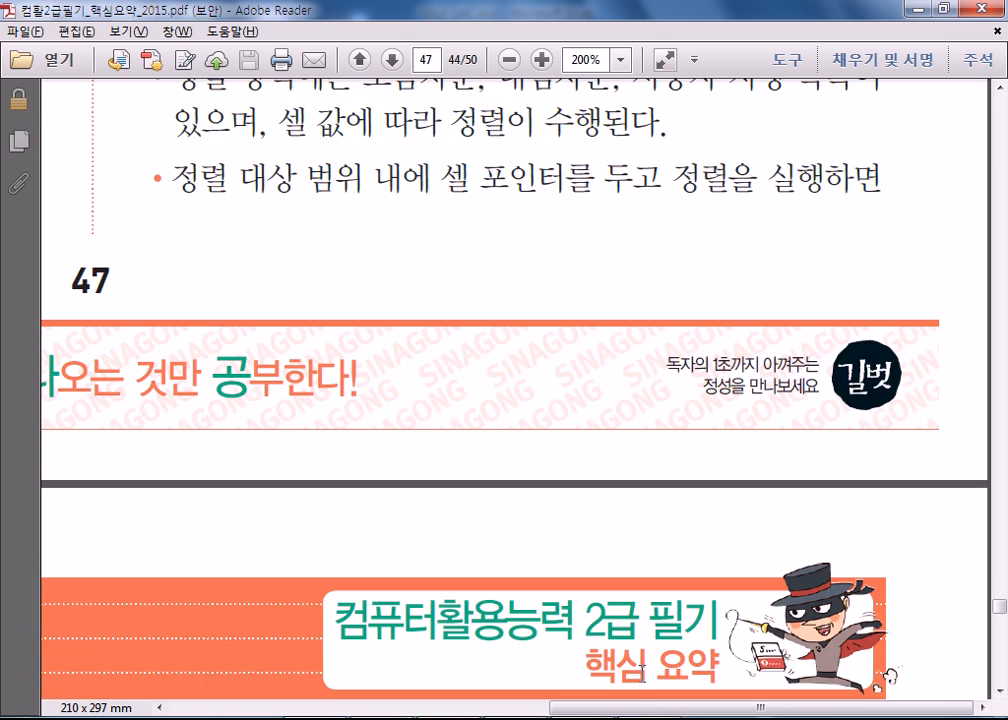
pyautogui.moveTo(637, 709); pyautogui.dragTo(260, 648)
pyautogui.scroll(-10, 260, 648)
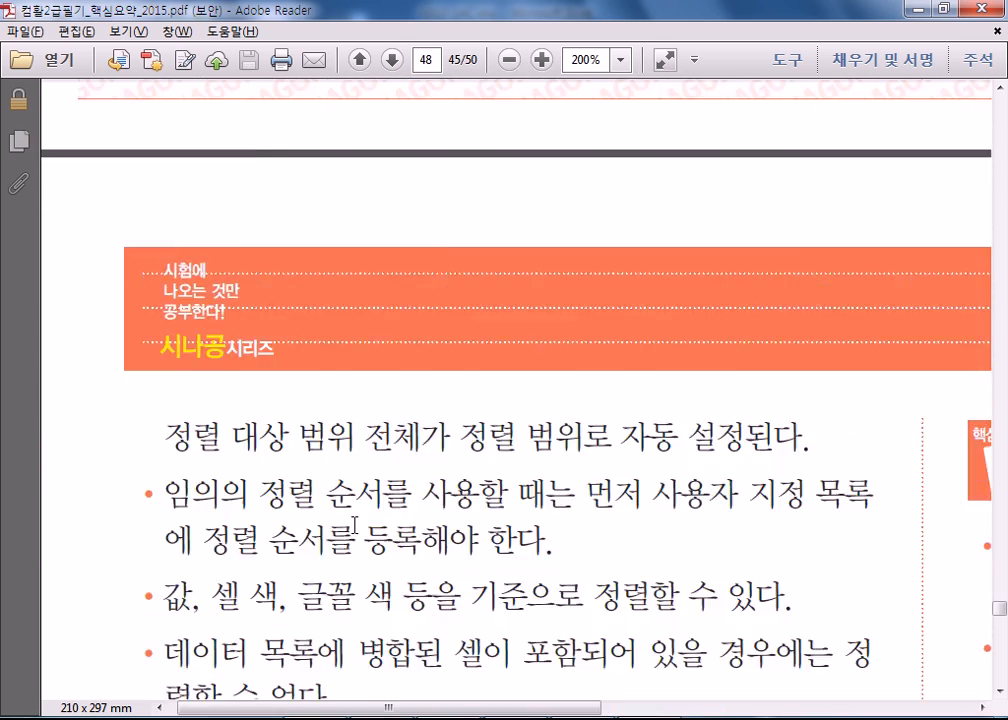
pyautogui.scroll(-10, 425, 533)
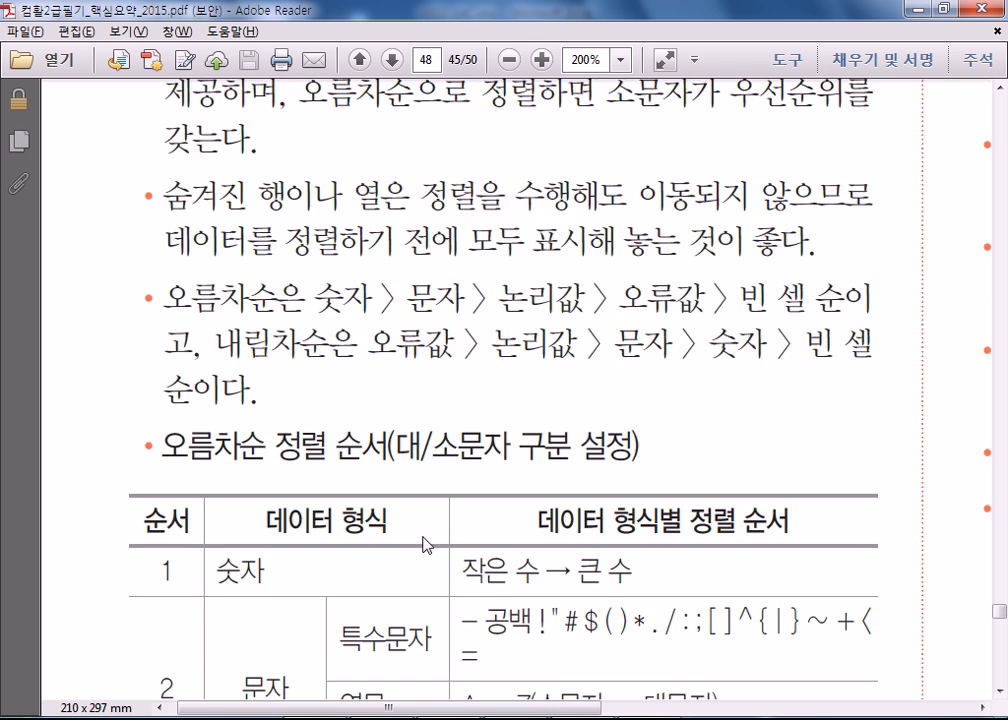
pyautogui.moveTo(461, 576); pyautogui.dragTo(607, 576)
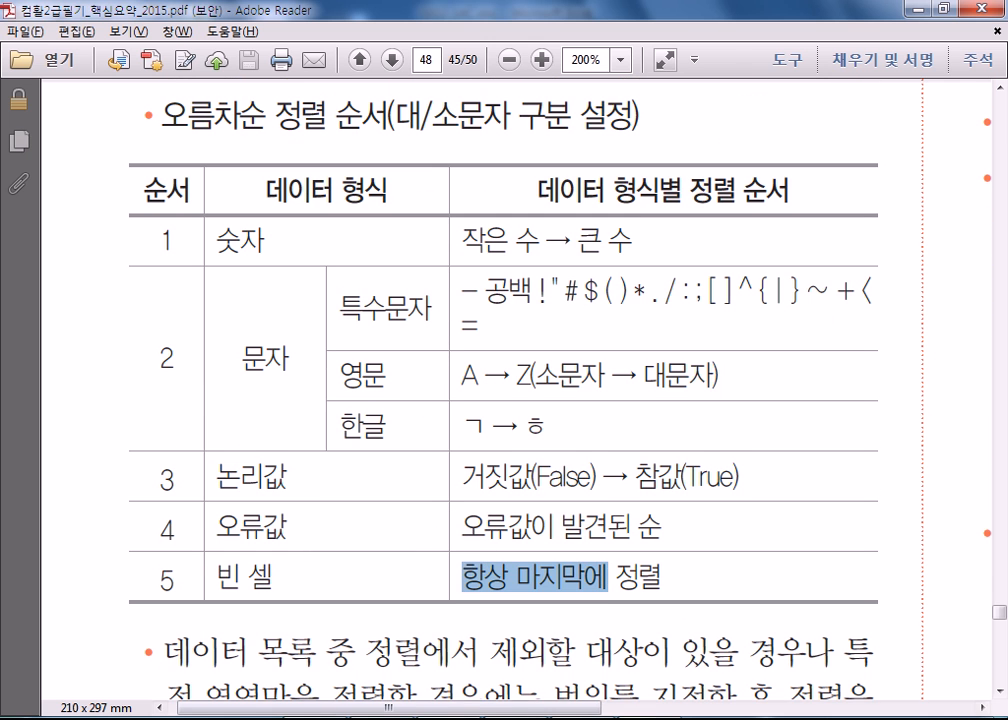
# - Return to Excel and clear the value in cell G3
pyautogui.click(604, 718)
pyautogui.click(452, 254)
pyautogui.press('Delete')
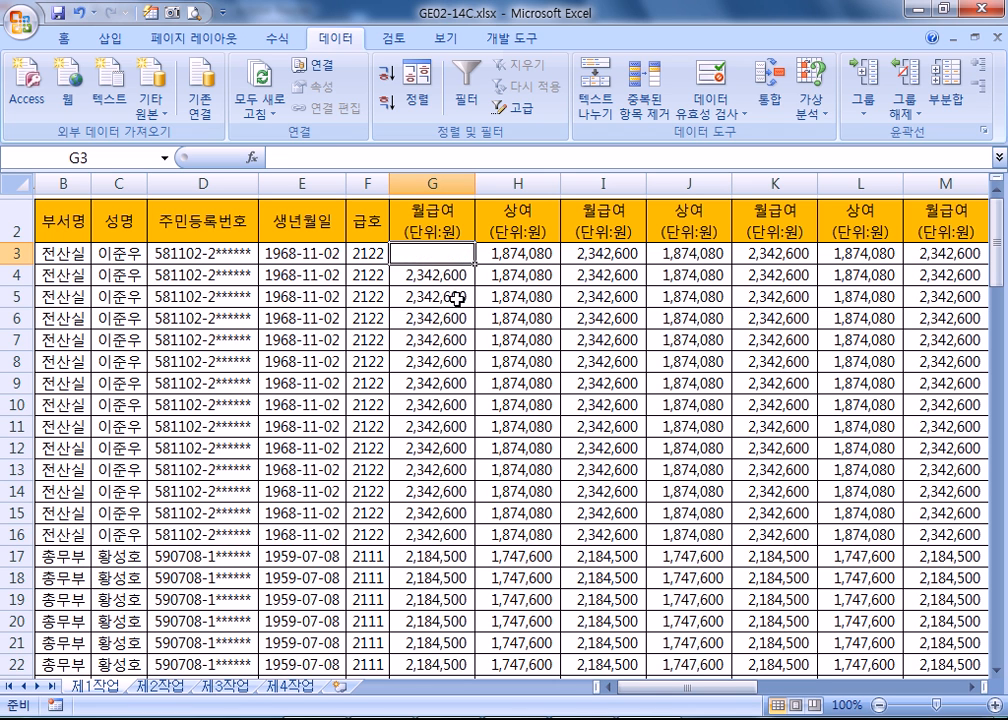
# - Clear G5, sort ascending by monthly salary, and check the blank cells at the column's end
pyautogui.click(455, 296)
pyautogui.press('Delete')
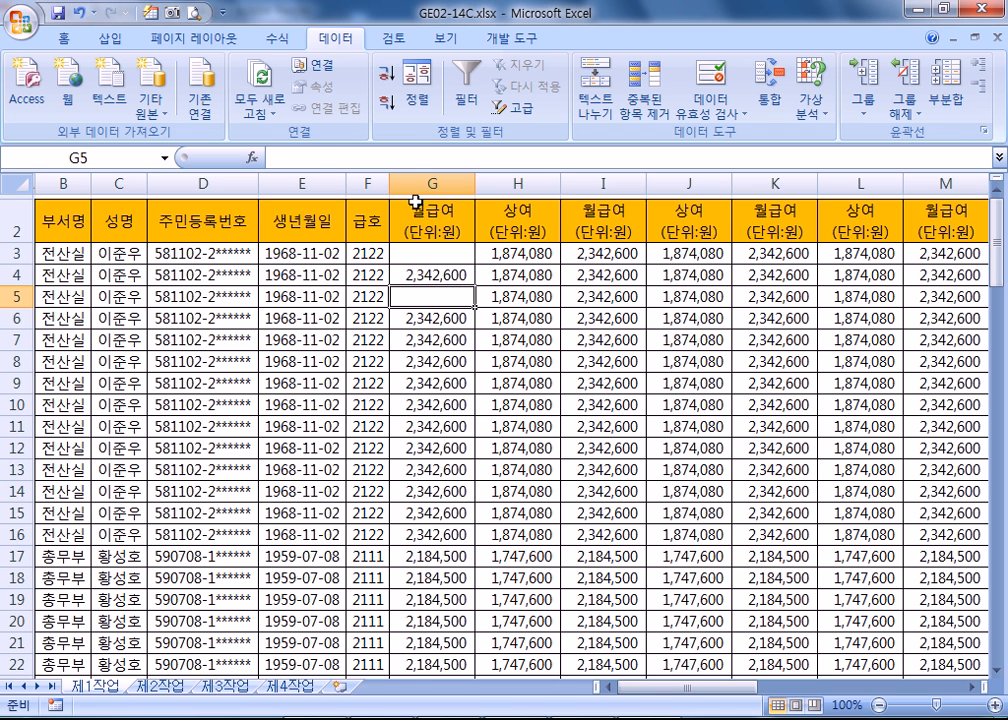
pyautogui.click(388, 74)
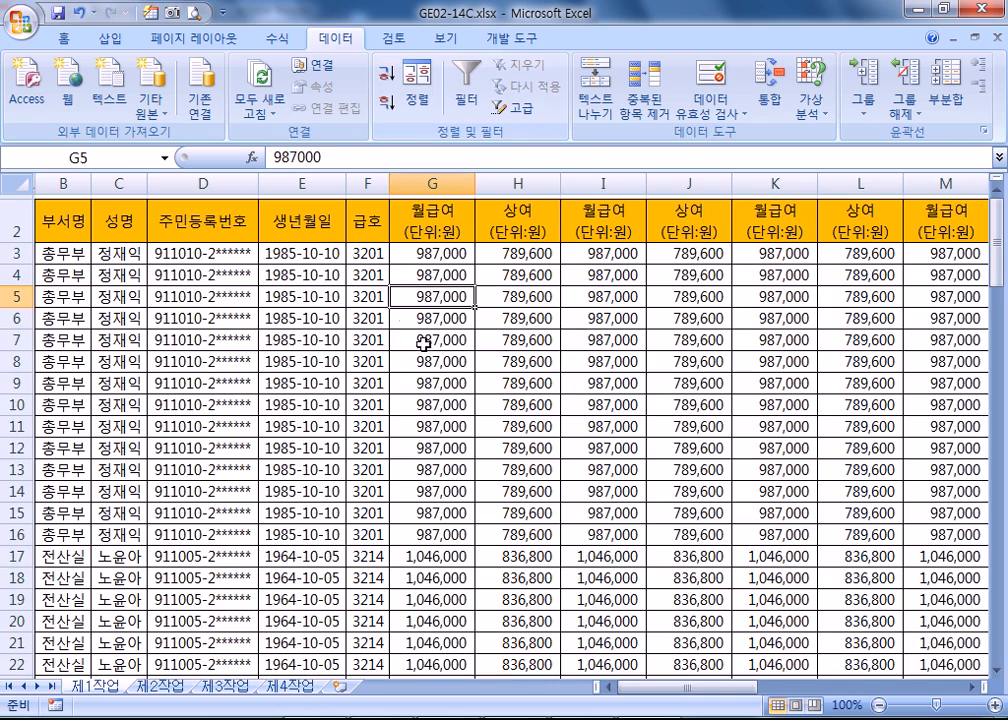
pyautogui.scroll(-1, 455, 390)
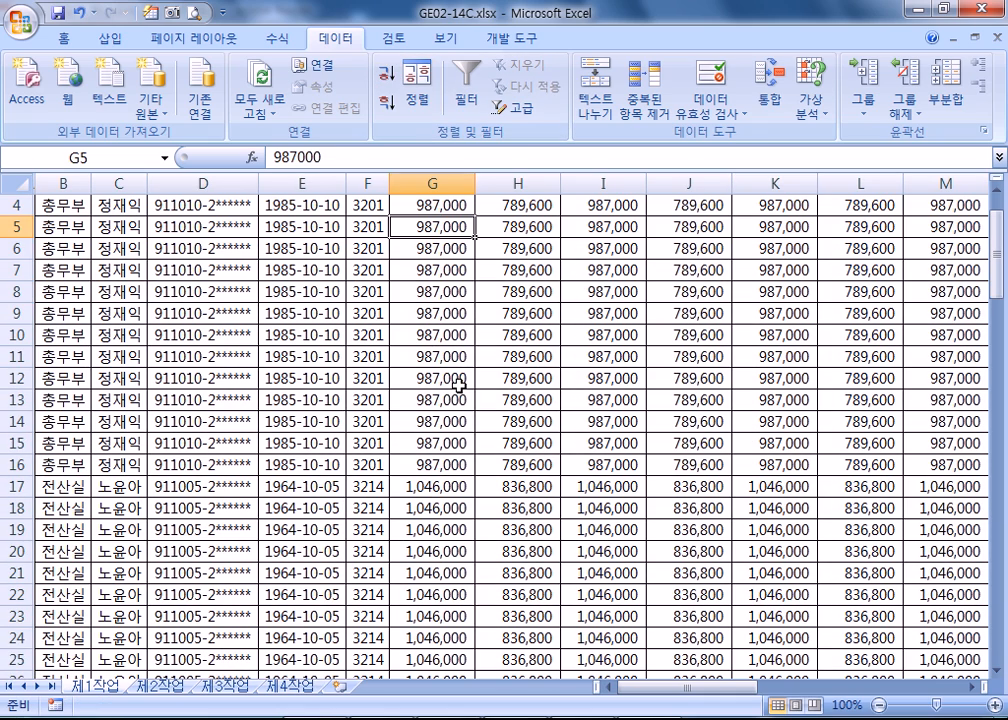
pyautogui.hotkey('ctrl', 'Down')
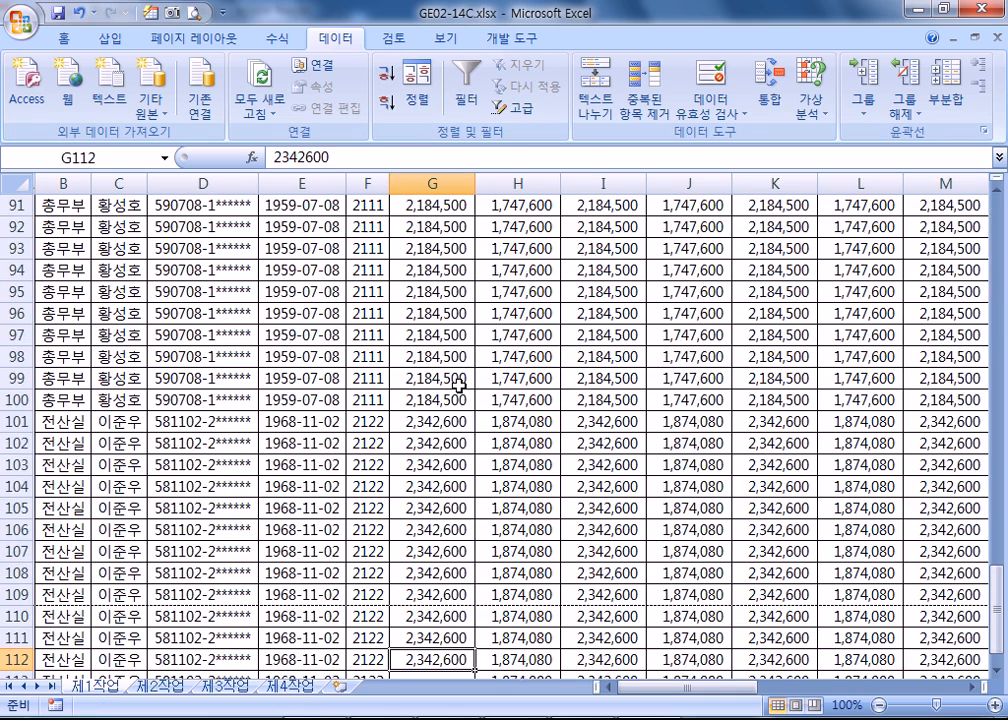
pyautogui.scroll(-5, 585, 378)
pyautogui.click(424, 358)
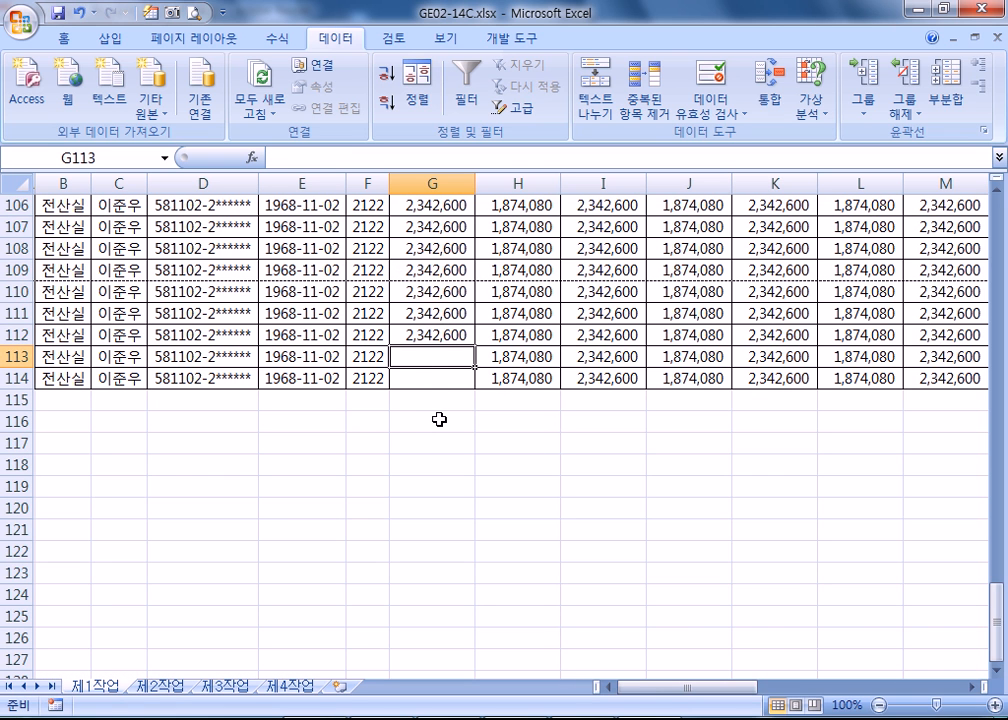
# - Sort the rows by monthly pay largest first, leaving blank cells G113:G114 last
pyautogui.click(440, 271)
pyautogui.click(388, 103)
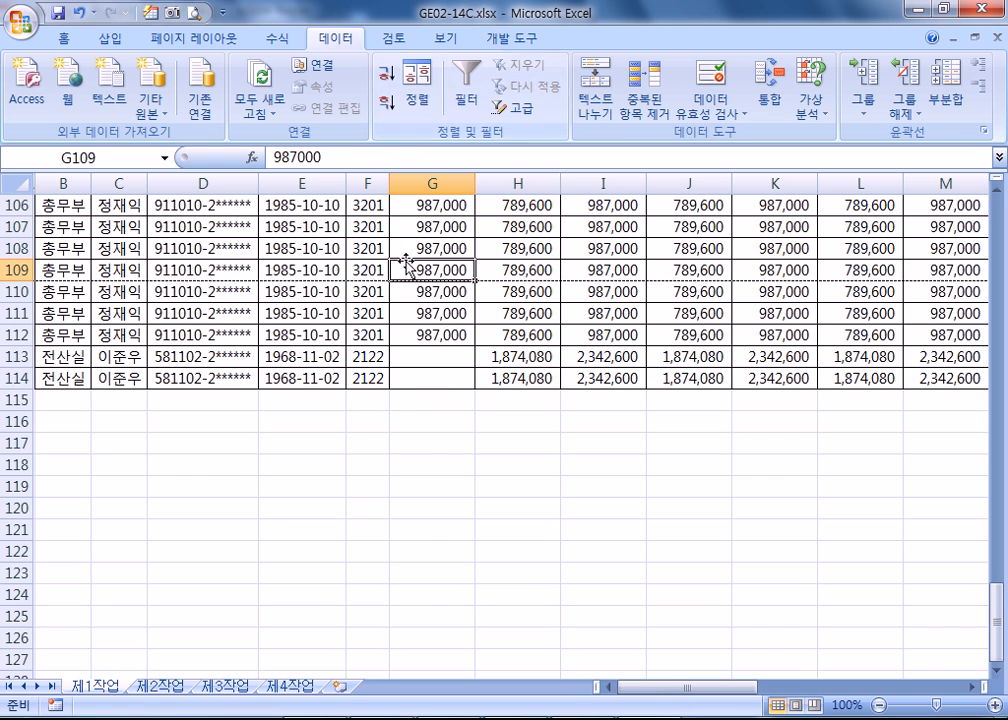
pyautogui.moveTo(434, 358); pyautogui.dragTo(434, 373)
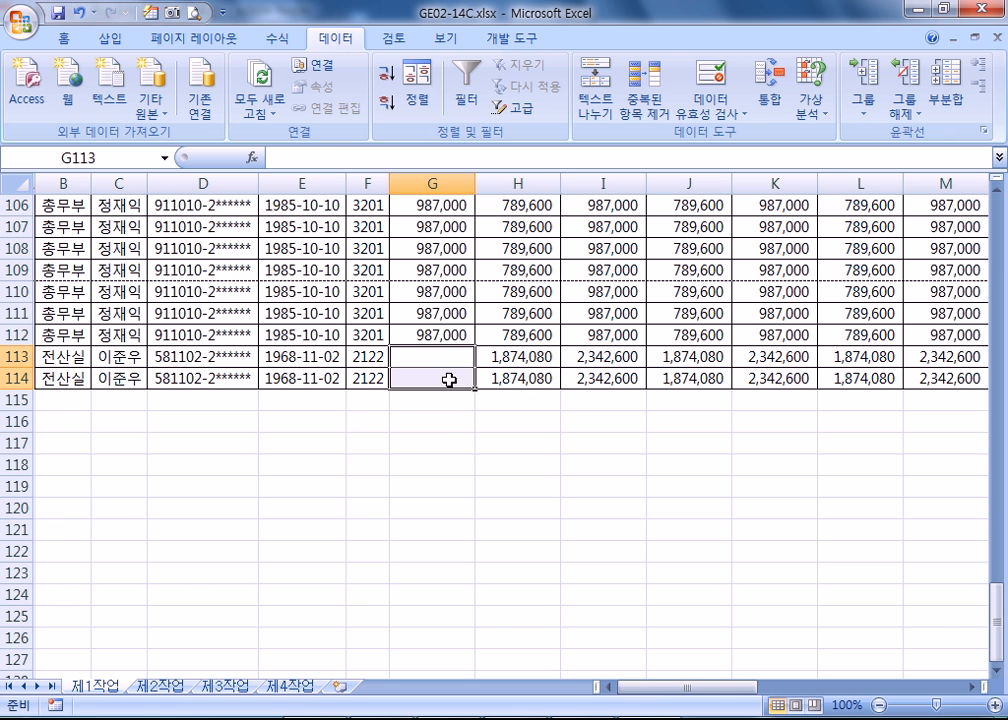
pyautogui.scroll(4, 440, 445)
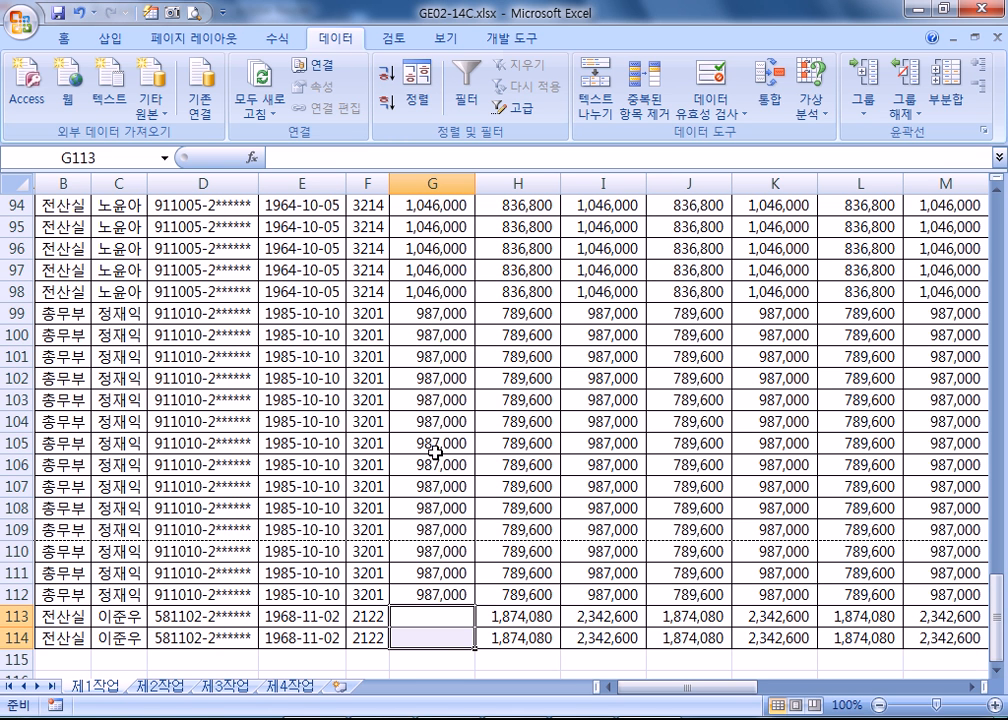
pyautogui.scroll(-4, 434, 452)
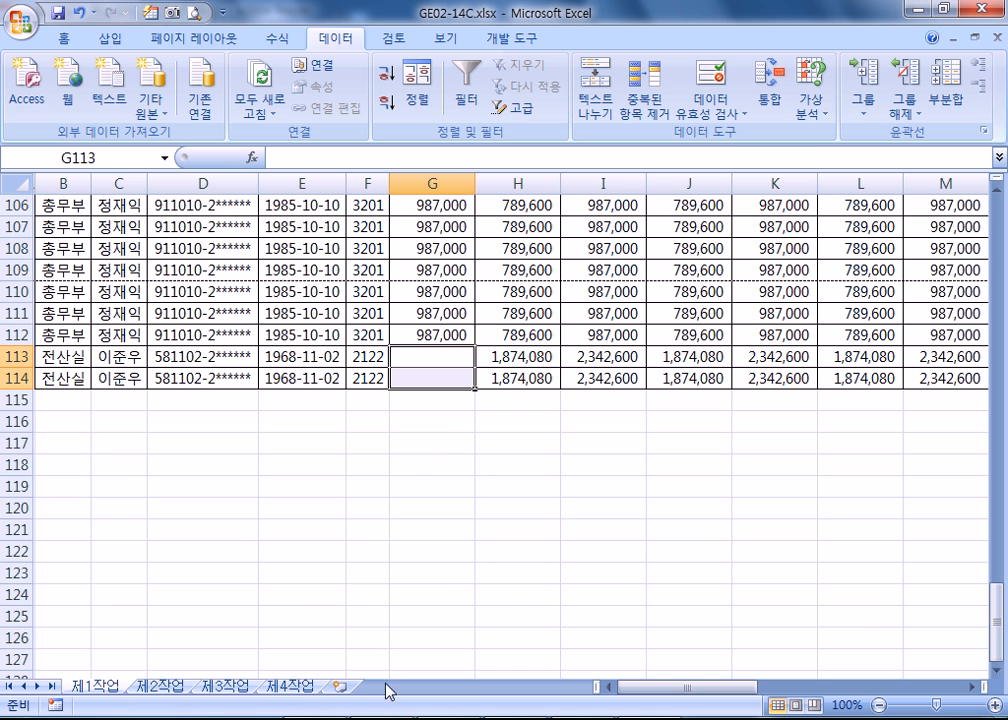
pyautogui.click(390, 718)
pyautogui.scroll(-5, 522, 465)
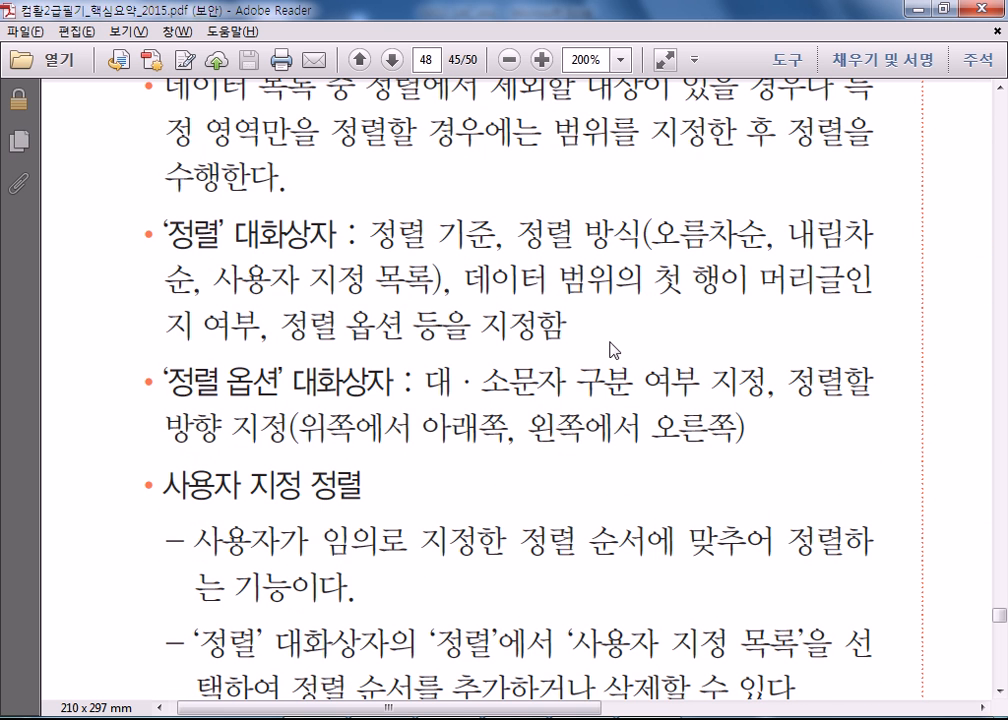
# - Highlight the sort-direction, case-sensitivity and 사용자 지정 정렬 lines in the sort notes
pyautogui.moveTo(517, 428); pyautogui.dragTo(620, 424)
pyautogui.moveTo(298, 428); pyautogui.dragTo(505, 430)
pyautogui.moveTo(424, 380); pyautogui.dragTo(555, 388)
pyautogui.scroll(-2, 555, 388)
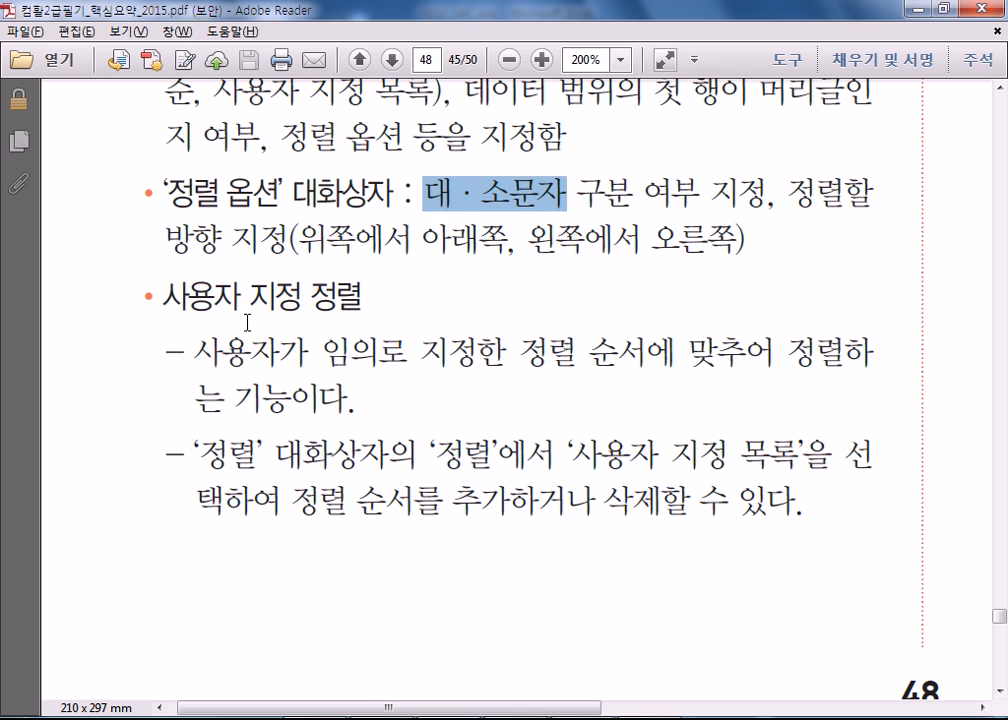
pyautogui.moveTo(215, 295); pyautogui.dragTo(257, 295)
pyautogui.tripleClick(257, 295)
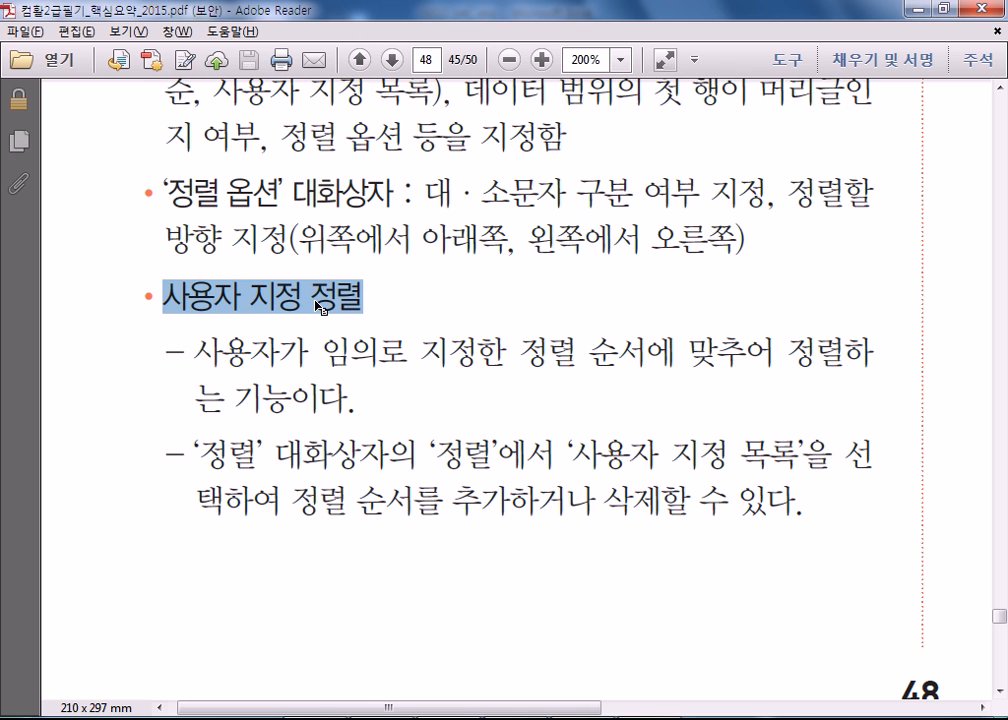
# - Read sections 121–123 on pages 48–49 through to the 124 부분합 heading
pyautogui.scroll(-1, 320, 311)
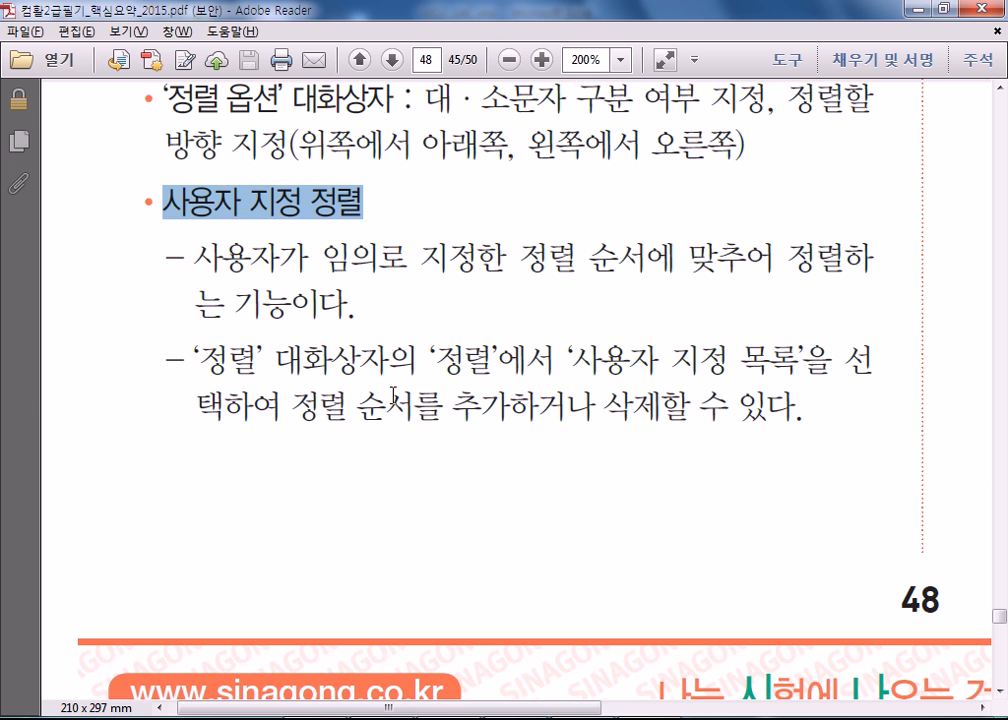
pyautogui.hscroll(5, 928, 622)
pyautogui.scroll(15, 772, 430)
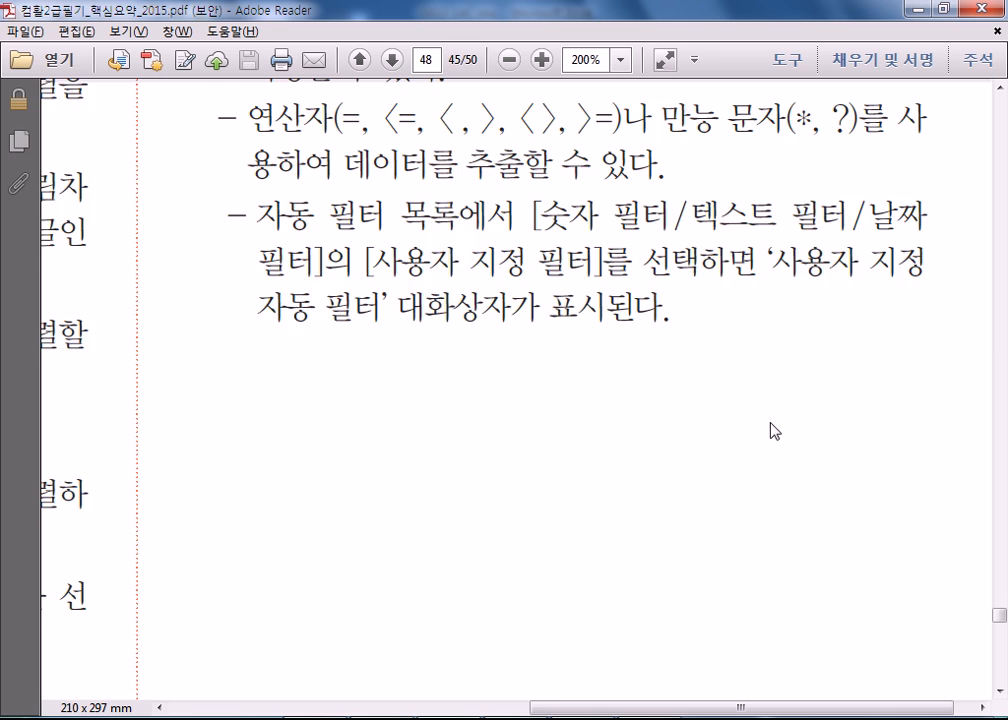
pyautogui.scroll(5, 752, 342)
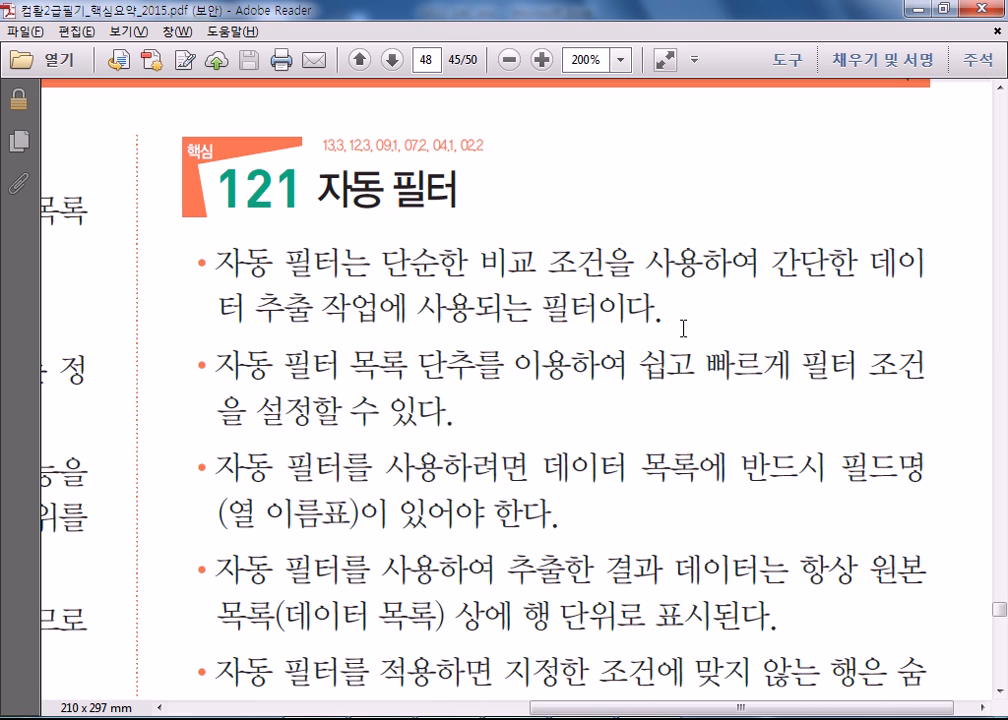
pyautogui.scroll(-1, 365, 298)
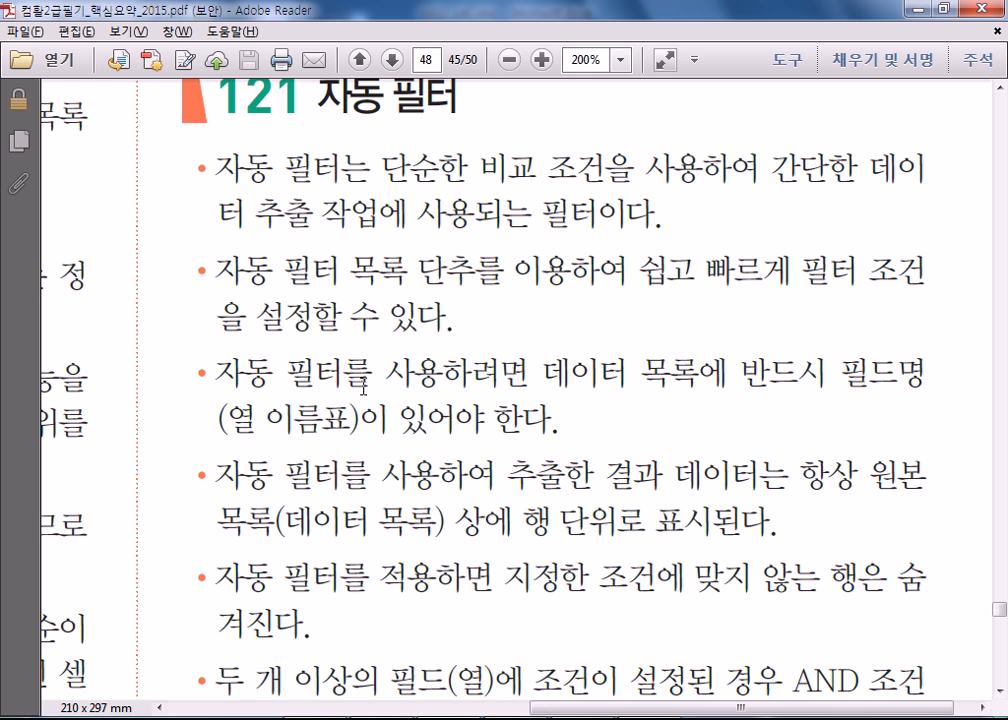
pyautogui.scroll(-4, 400, 238)
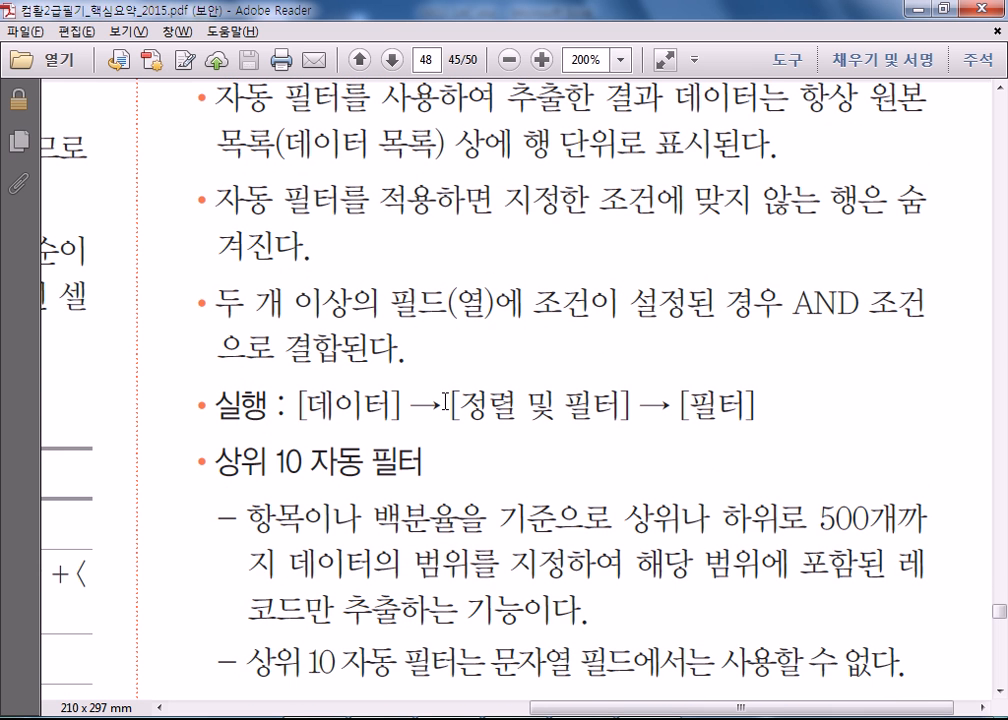
pyautogui.scroll(2, 404, 385)
pyautogui.scroll(-2, 404, 390)
pyautogui.scroll(-6, 404, 393)
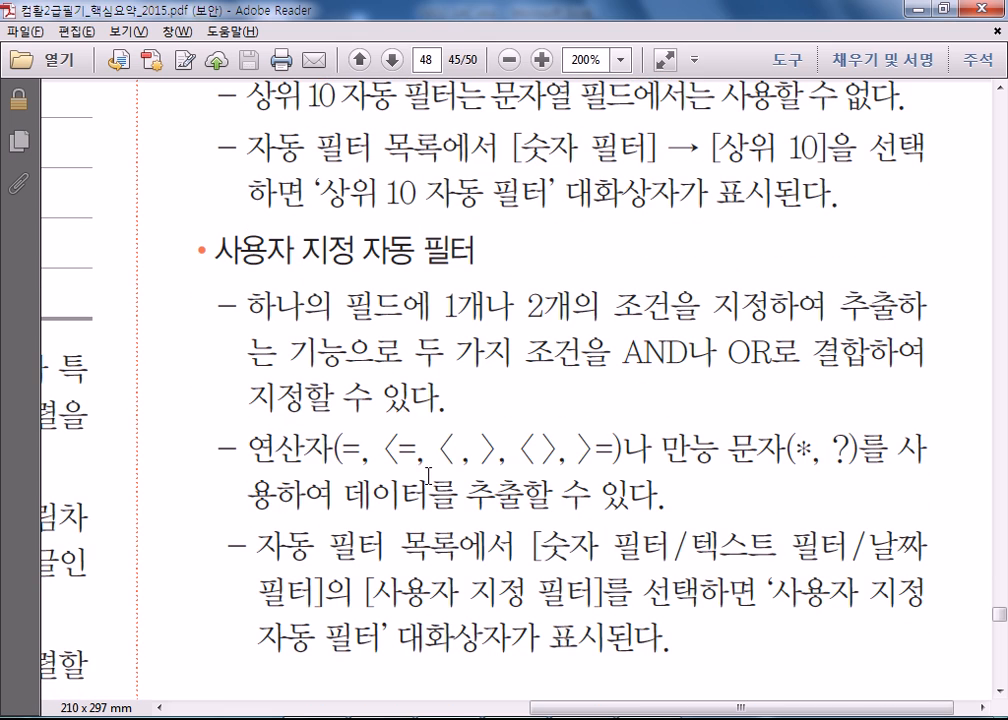
pyautogui.moveTo(590, 708); pyautogui.dragTo(181, 700)
pyautogui.scroll(-15, 330, 560)
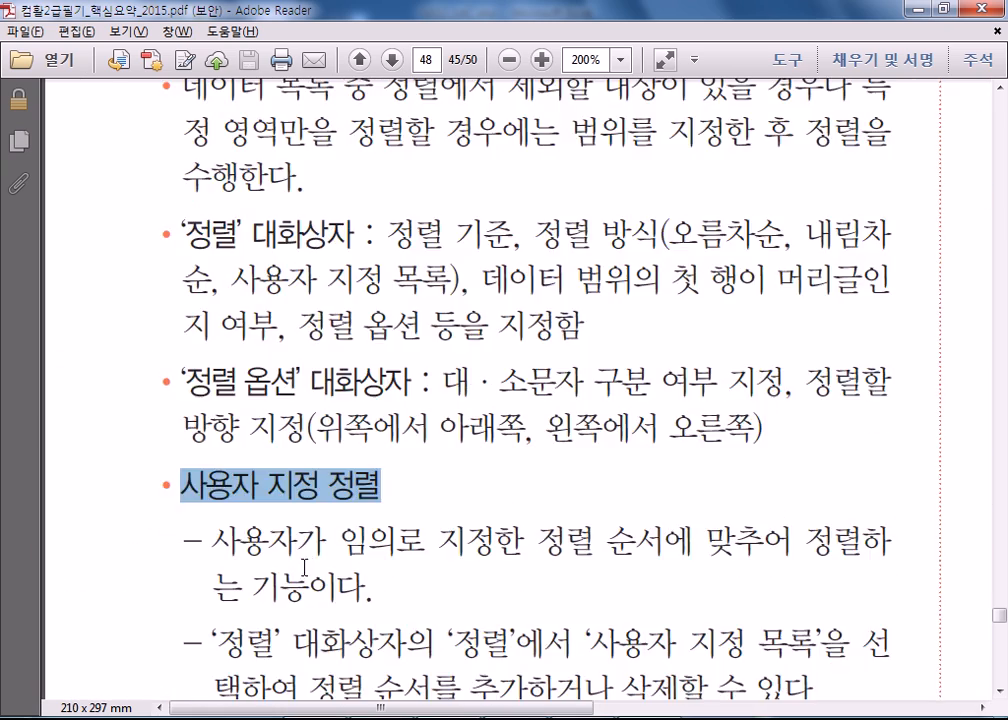
pyautogui.scroll(-11, 413, 557)
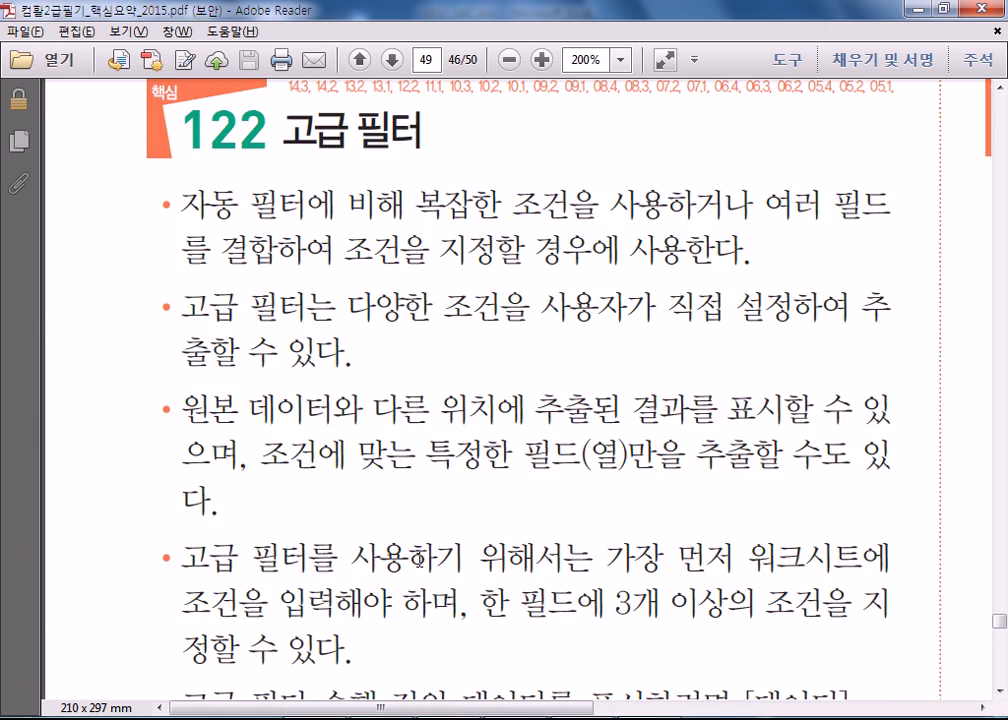
pyautogui.scroll(-7, 425, 558)
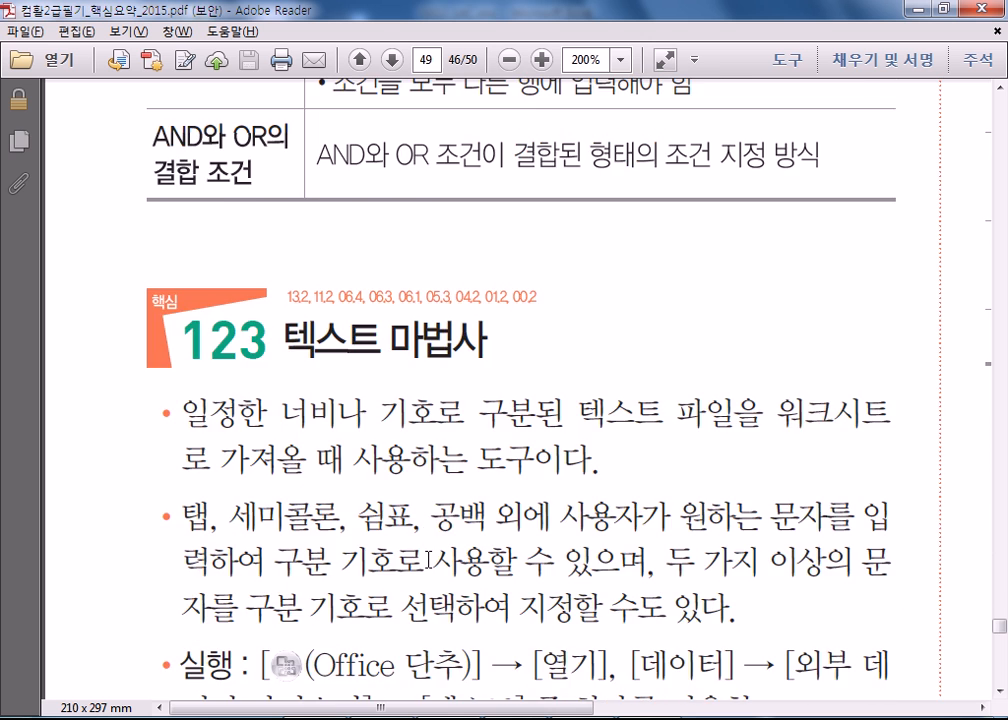
pyautogui.scroll(-2, 428, 558)
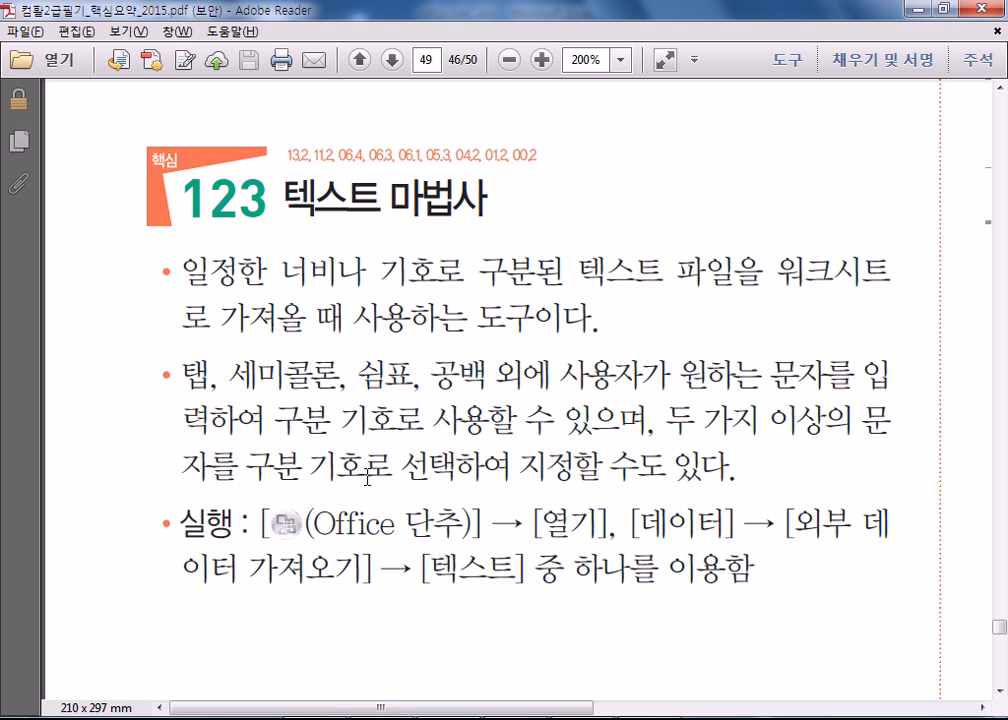
pyautogui.scroll(-10, 540, 585)
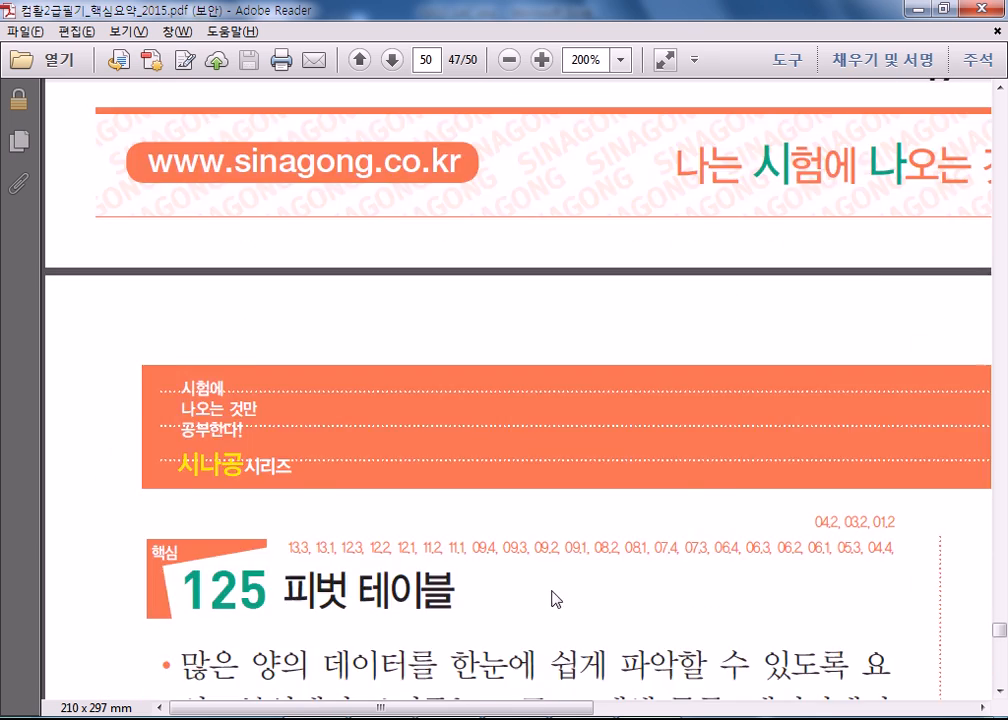
pyautogui.scroll(10, 590, 620)
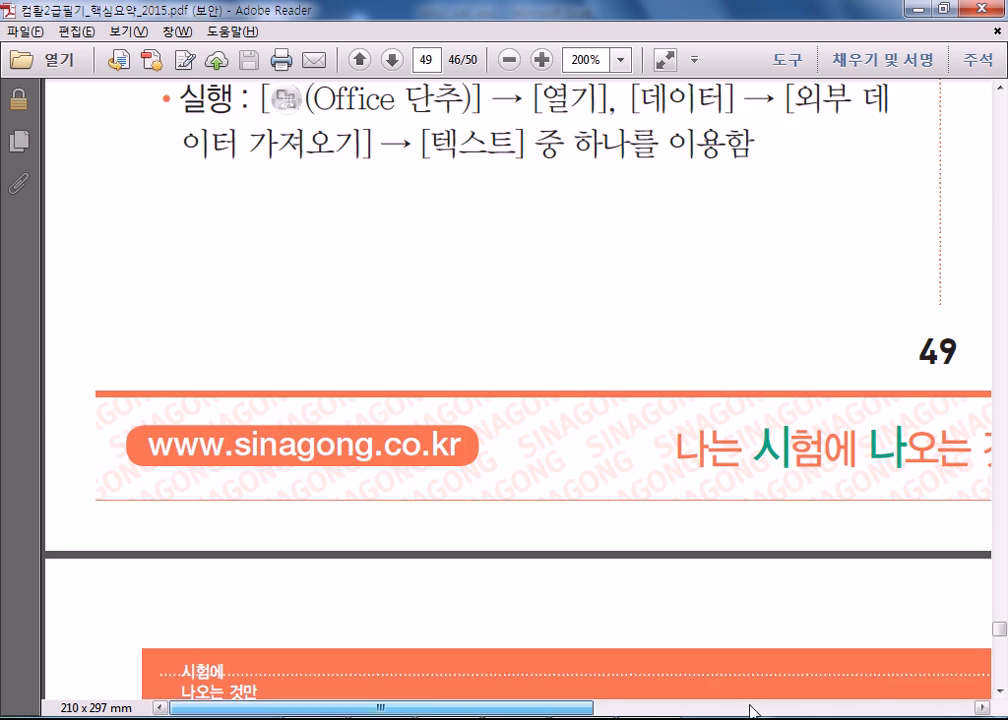
pyautogui.click(754, 709)
pyautogui.scroll(10, 628, 504)
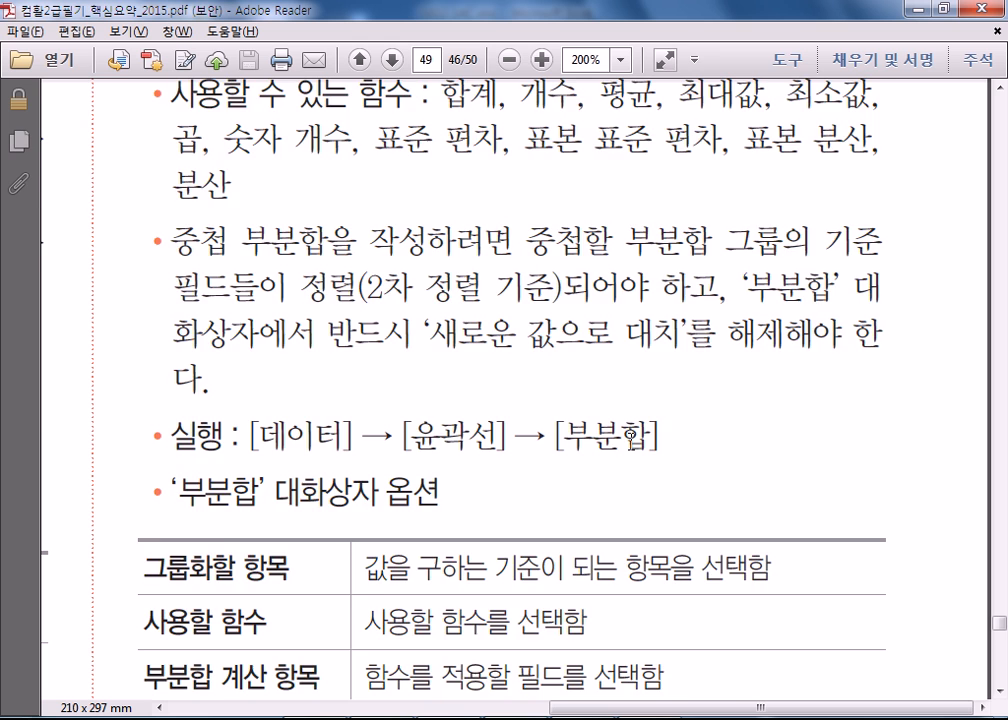
pyautogui.scroll(5, 634, 420)
pyautogui.scroll(-1, 600, 423)
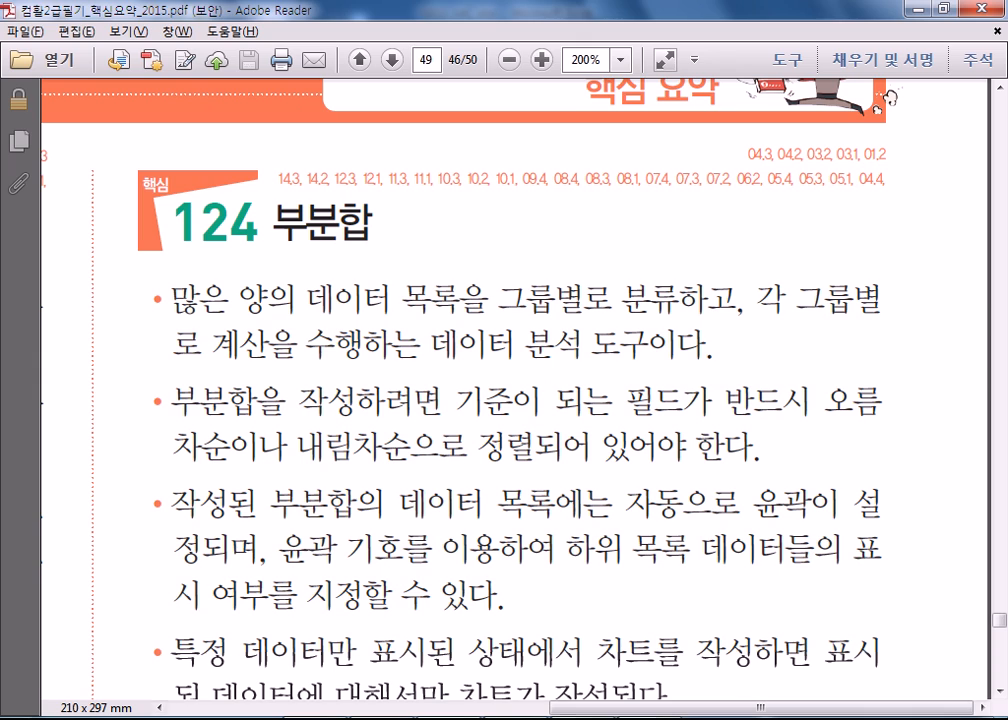
pyautogui.click(492, 718)
pyautogui.scroll(11, 519, 601)
# - Sort the salary rows ascending by the name column (column C)
pyautogui.click(60, 291)
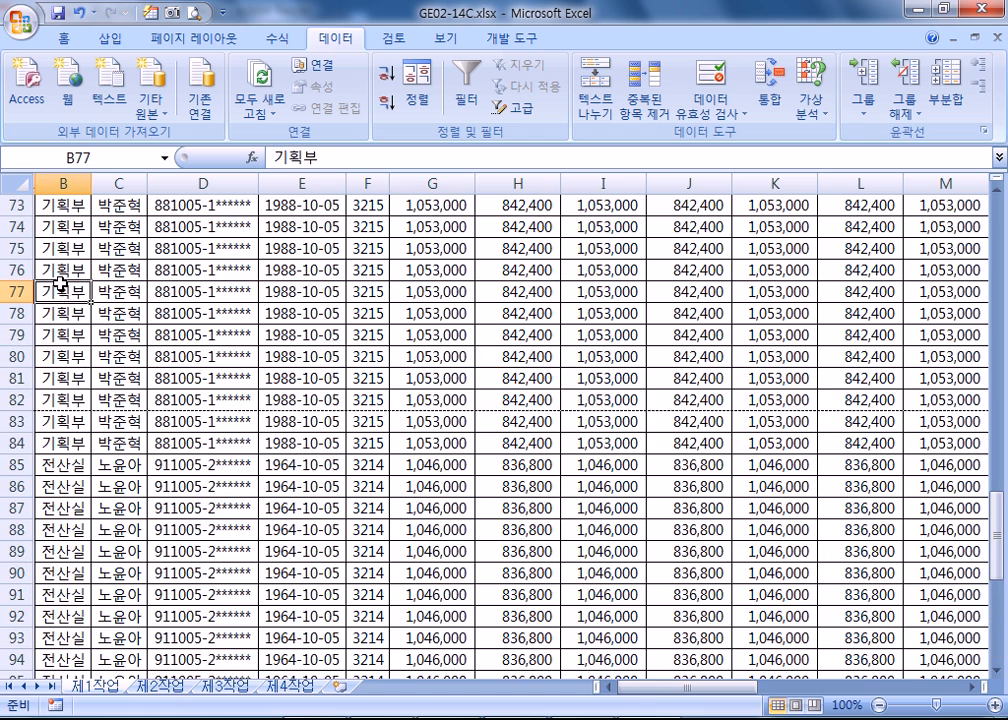
pyautogui.scroll(-3, 60, 405)
pyautogui.click(67, 420)
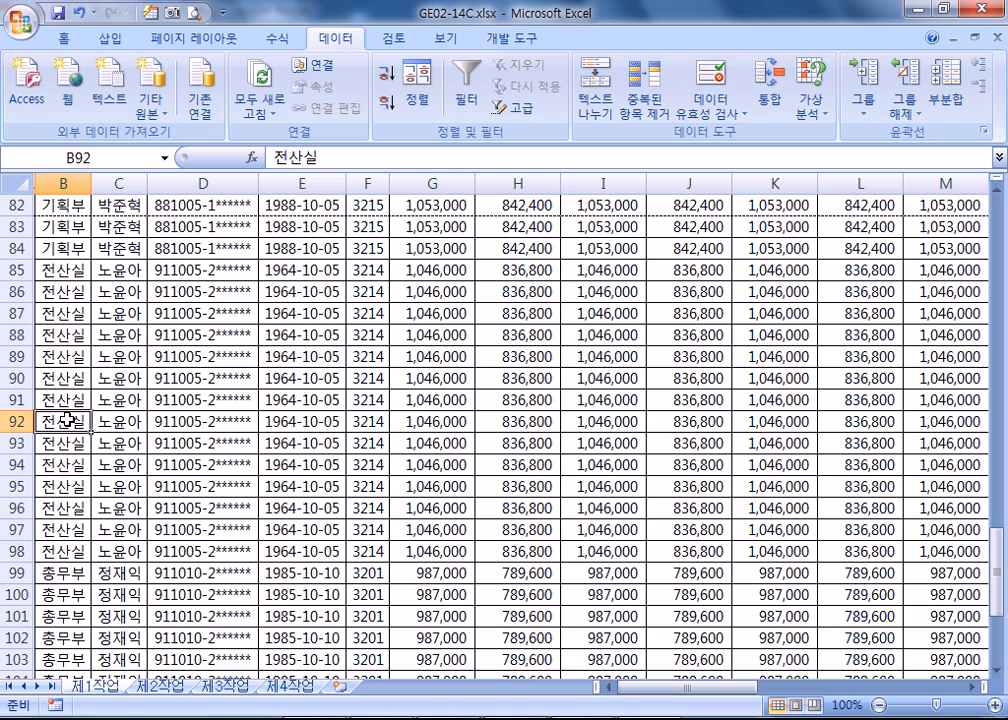
pyautogui.scroll(7, 98, 373)
pyautogui.click(116, 268)
pyautogui.scroll(7, 74, 337)
pyautogui.click(104, 268)
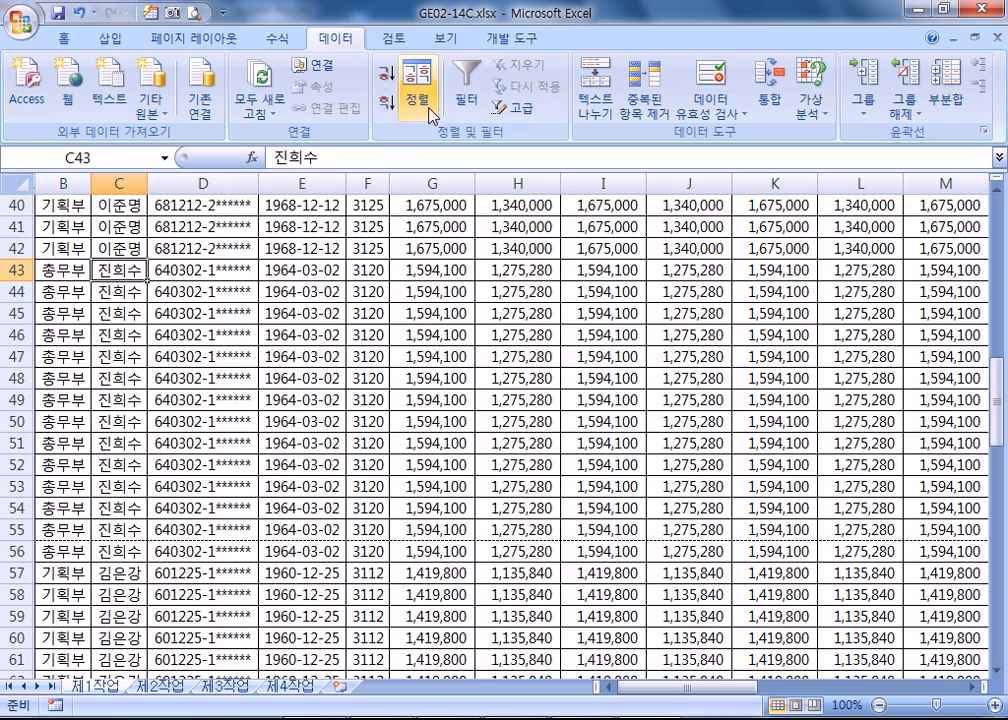
pyautogui.click(386, 72)
# - Select ranges of department cells to check how many rows each department block holds
pyautogui.scroll(8, 113, 404)
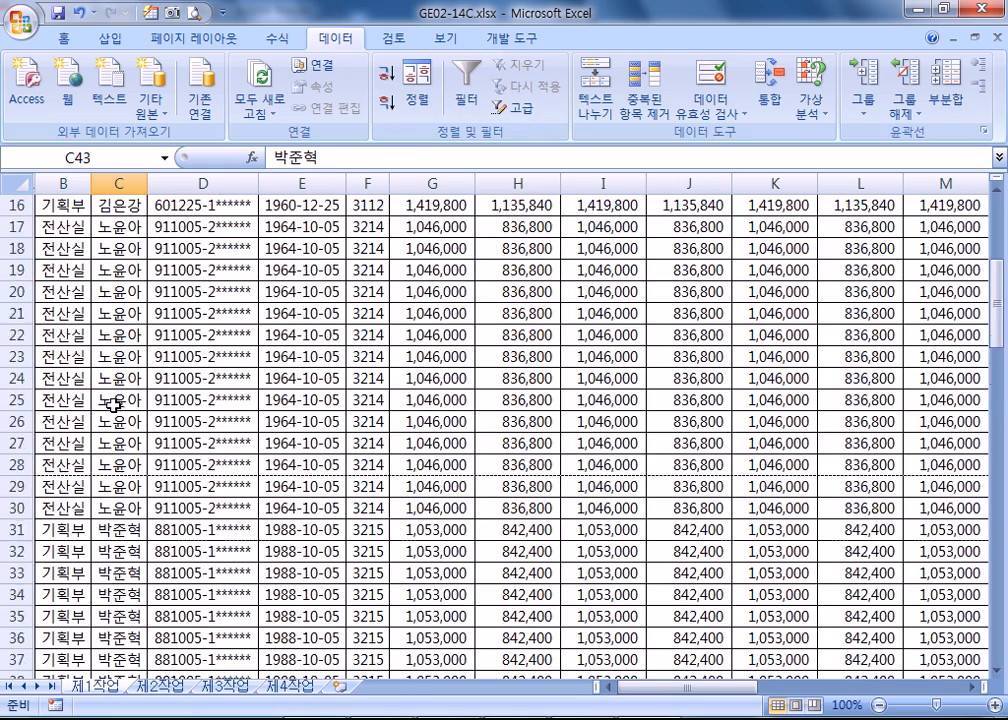
pyautogui.scroll(5, 113, 404)
pyautogui.moveTo(78, 258); pyautogui.dragTo(72, 530)
pyautogui.scroll(-3, 152, 488)
pyautogui.scroll(-1, 152, 488)
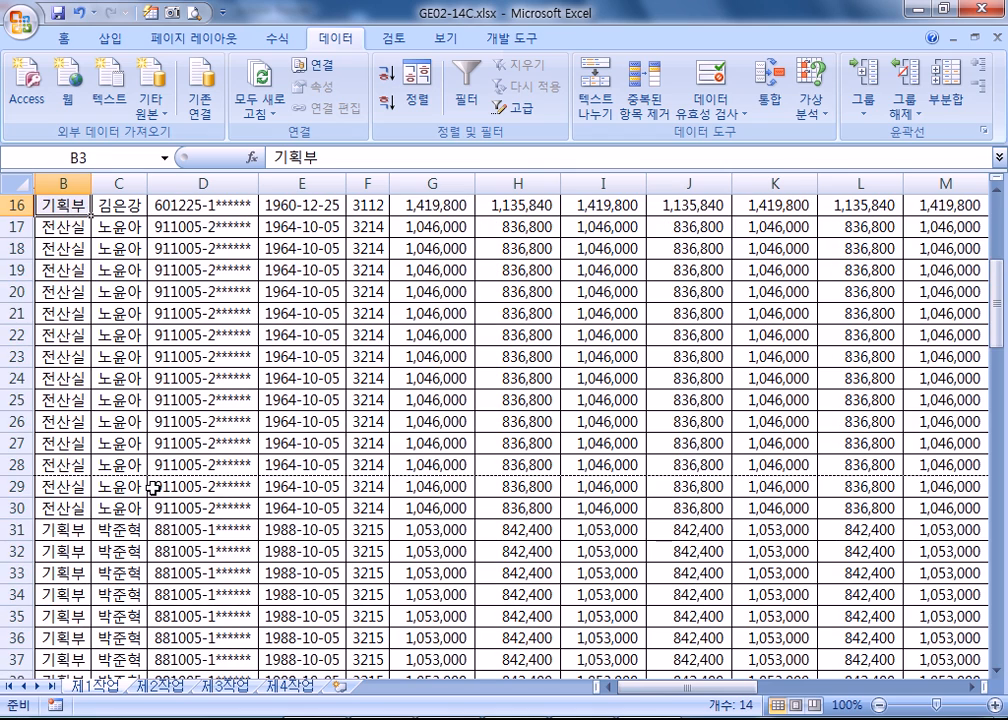
pyautogui.moveTo(68, 228); pyautogui.dragTo(63, 421)
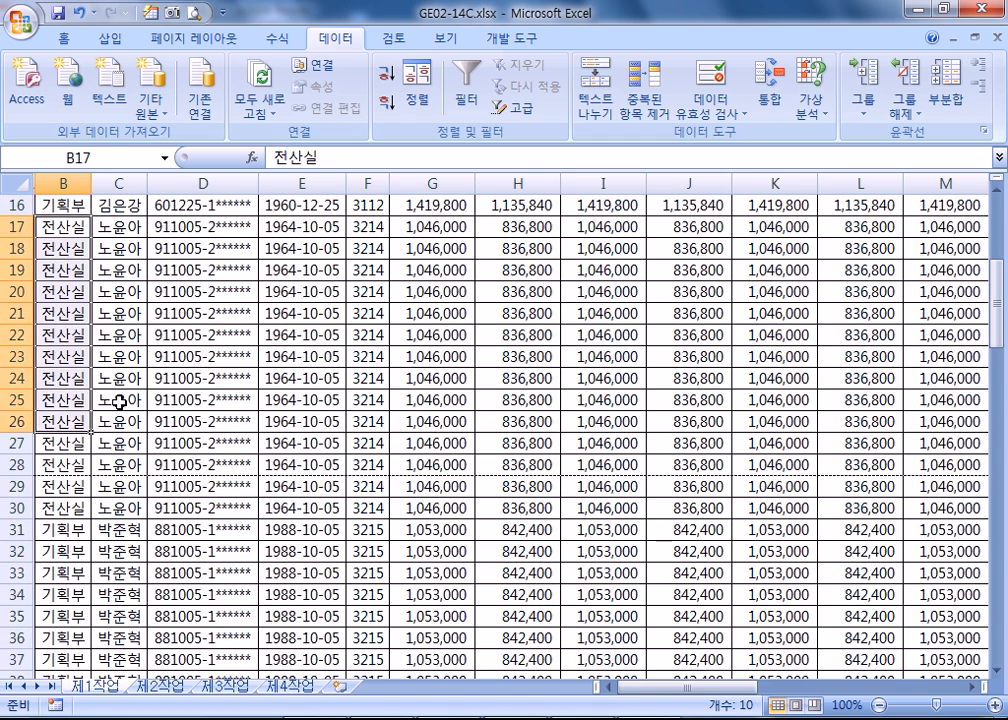
pyautogui.scroll(-4, 63, 421)
pyautogui.moveTo(62, 292); pyautogui.dragTo(68, 447)
pyautogui.scroll(-4, 68, 447)
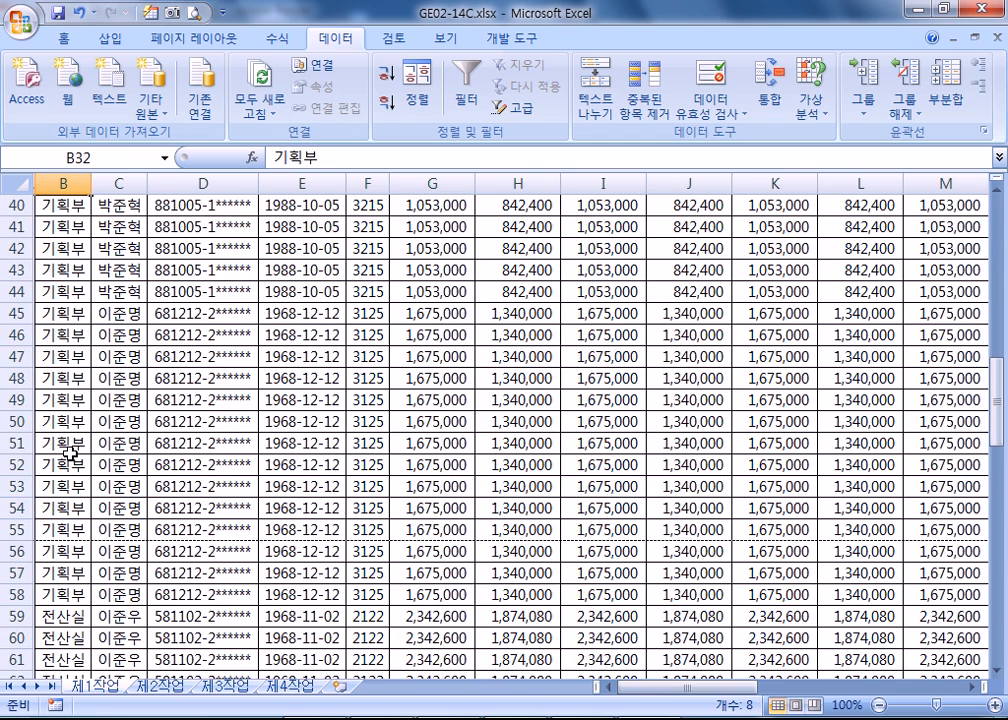
pyautogui.moveTo(60, 380); pyautogui.dragTo(61, 484)
pyautogui.scroll(4, 57, 487)
pyautogui.scroll(9, 55, 488)
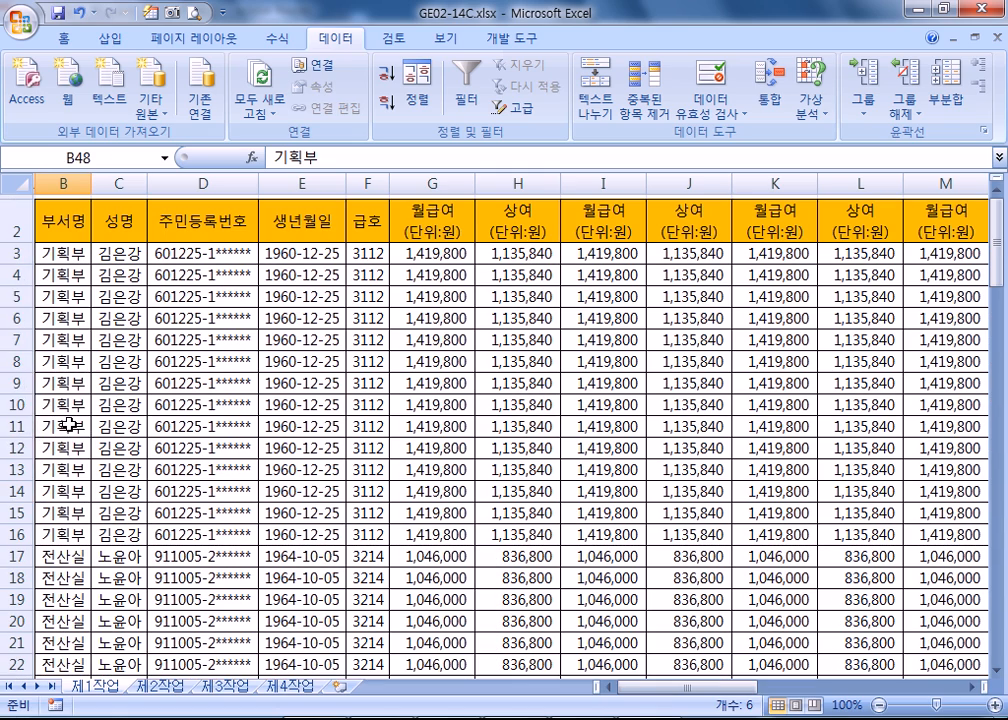
pyautogui.moveTo(60, 296); pyautogui.dragTo(68, 443)
# - From cell B3, sort the rows ascending by 부서명 so 기획부, 전산실, 총무부 group together
pyautogui.click(62, 253)
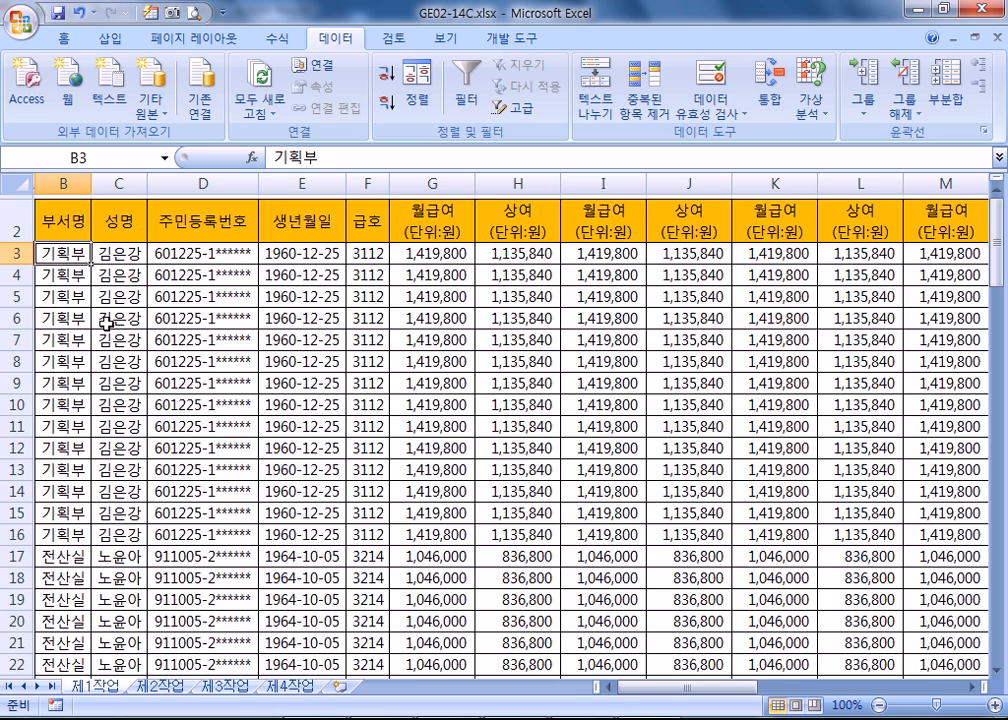
pyautogui.scroll(-10, 78, 320)
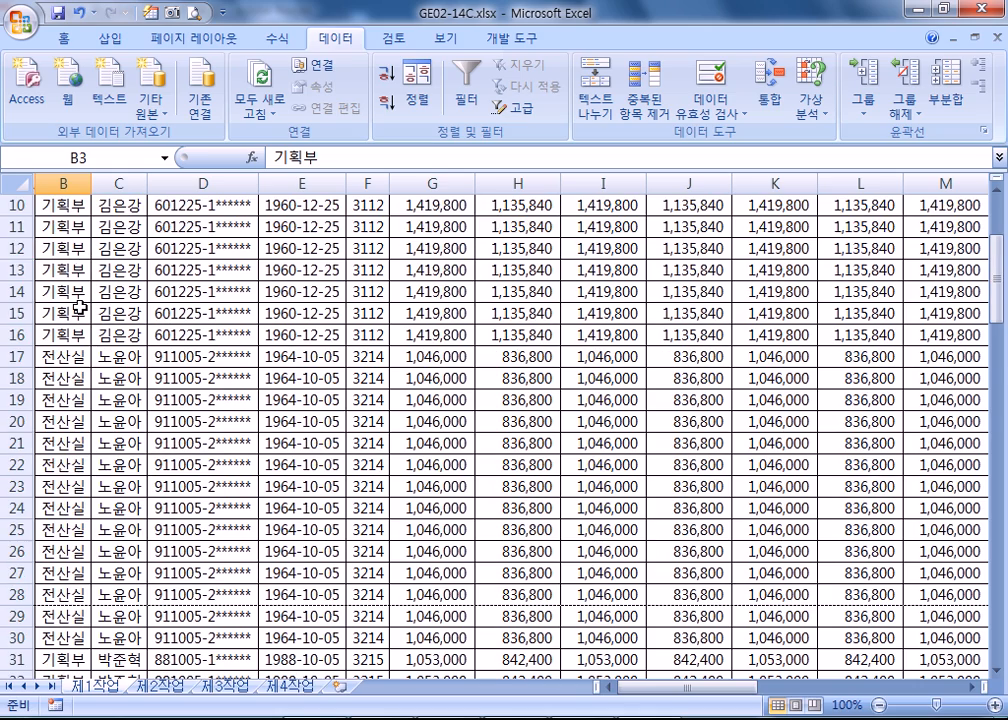
pyautogui.scroll(-18, 70, 440)
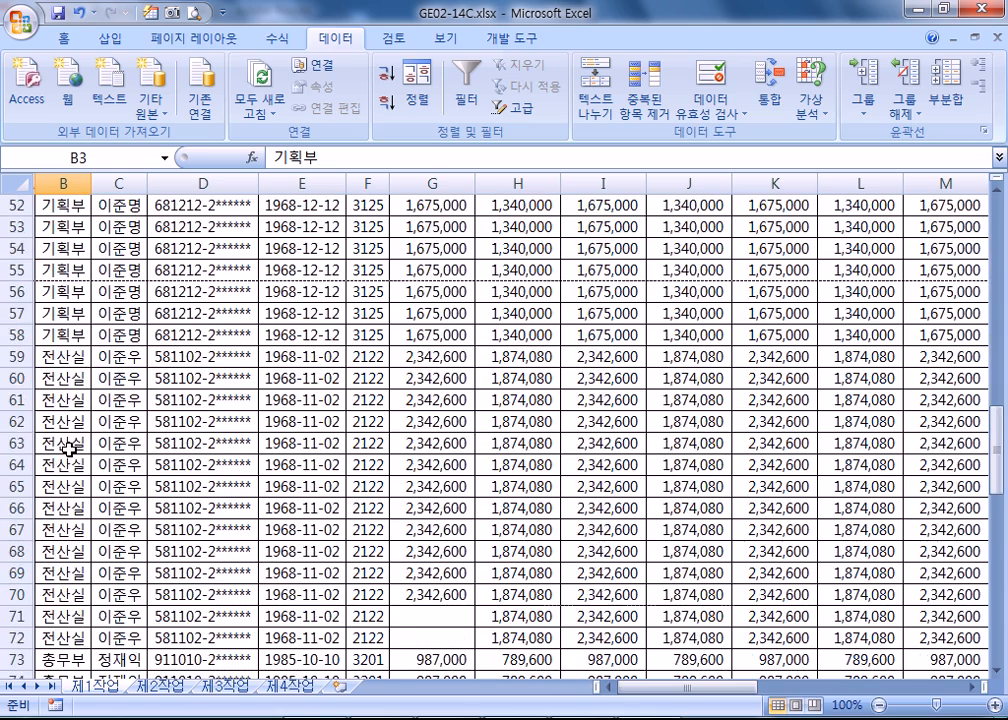
pyautogui.scroll(-4, 70, 468)
pyautogui.scroll(20, 65, 440)
pyautogui.scroll(10, 60, 425)
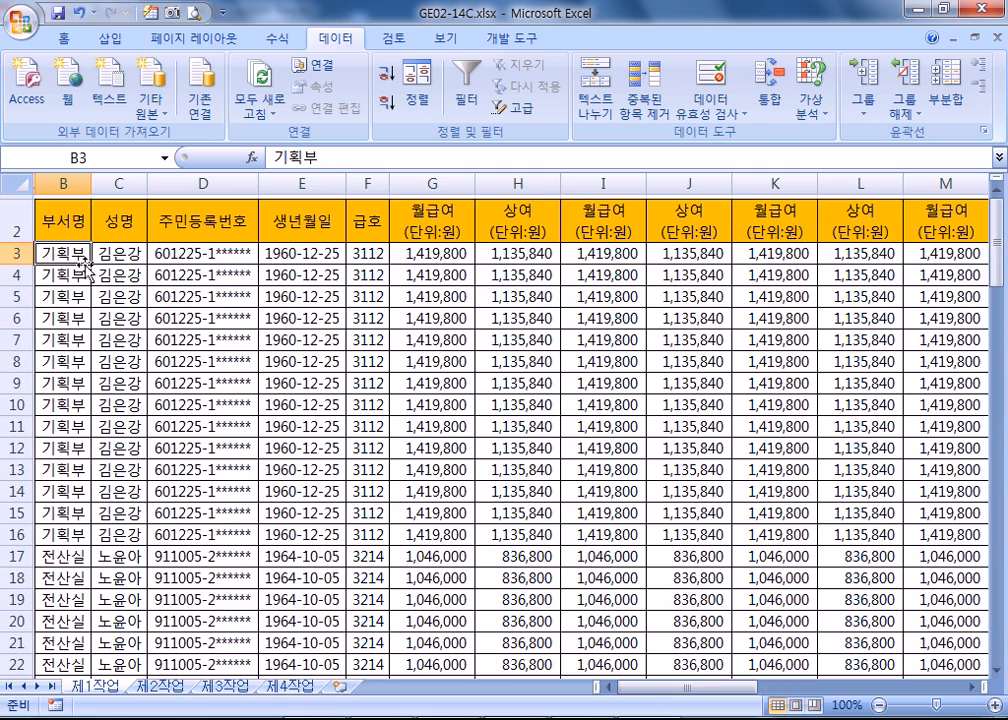
pyautogui.click(386, 73)
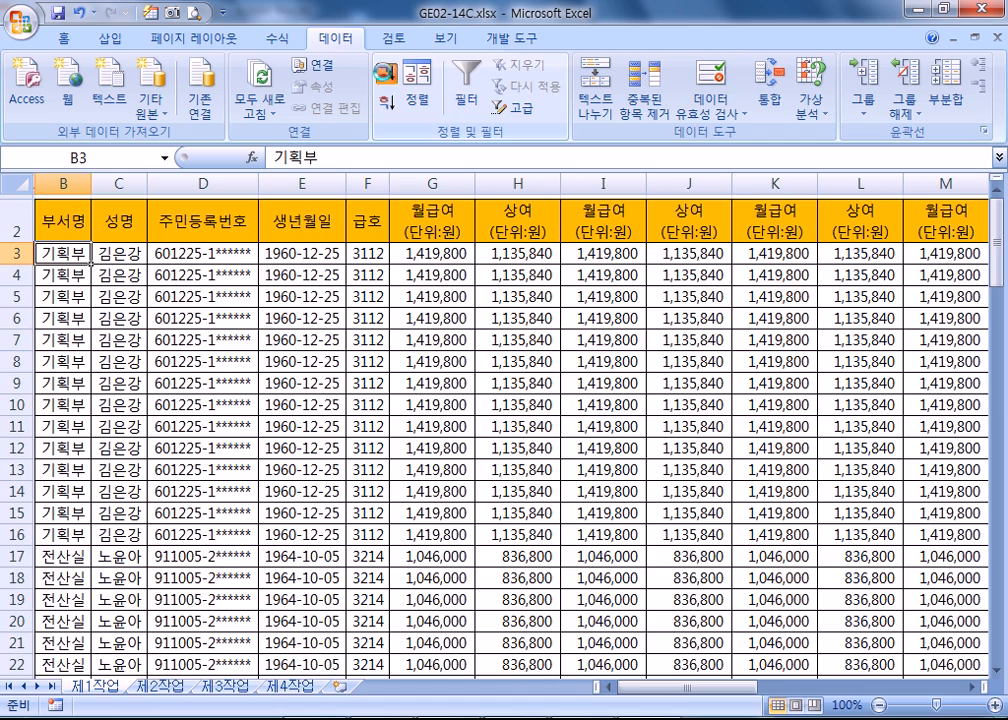
pyautogui.scroll(-20, 77, 287)
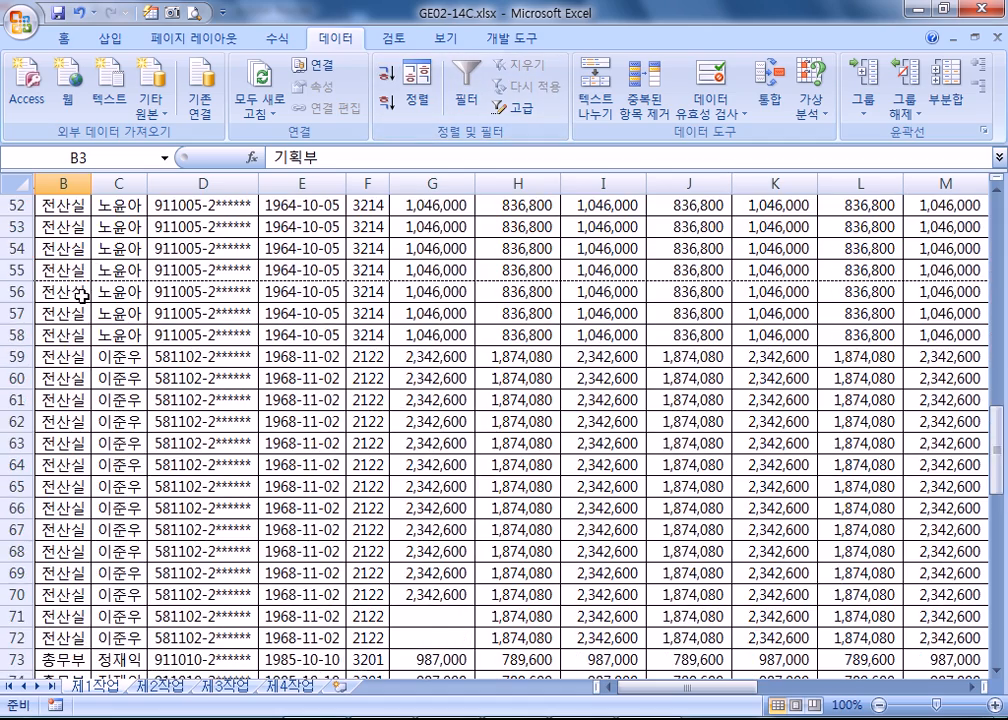
pyautogui.scroll(-4, 57, 400)
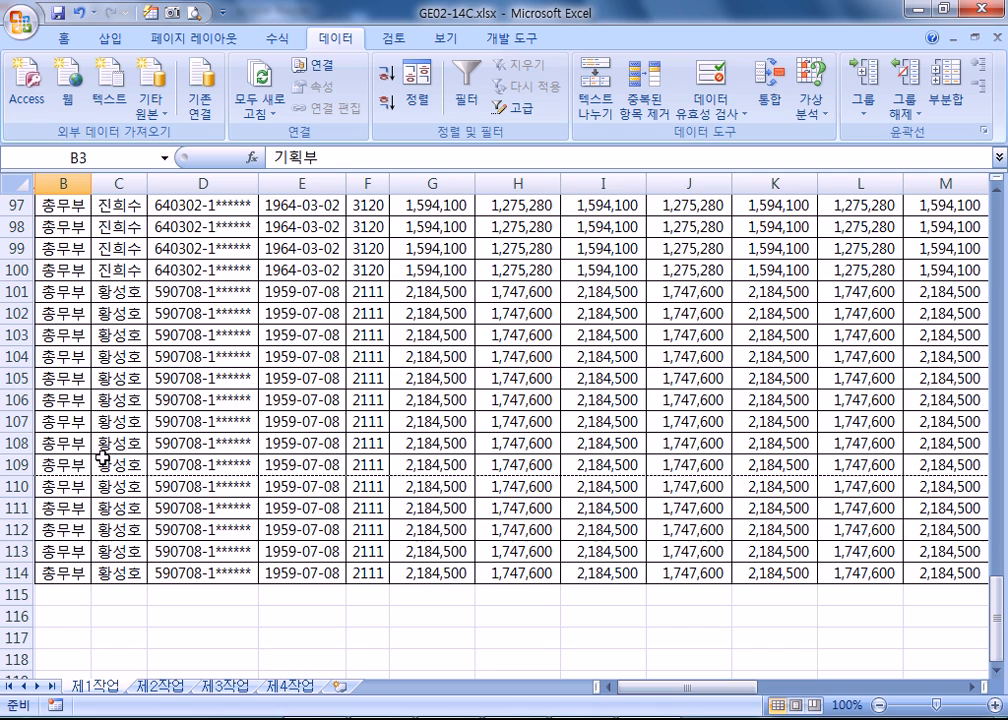
pyautogui.scroll(9, 78, 305)
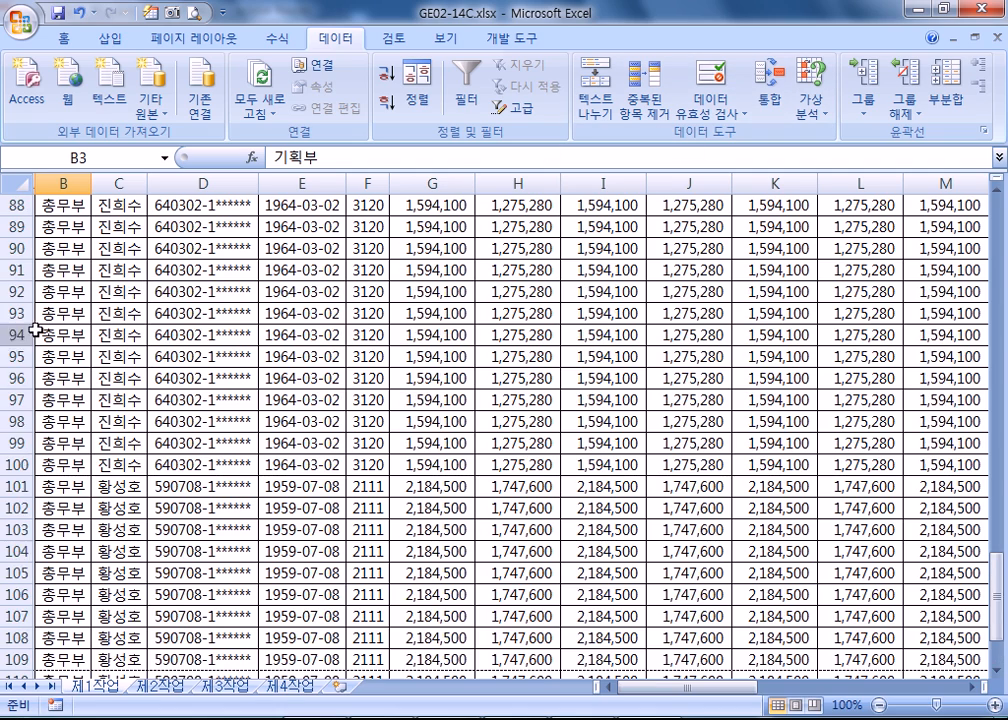
pyautogui.scroll(4, 78, 290)
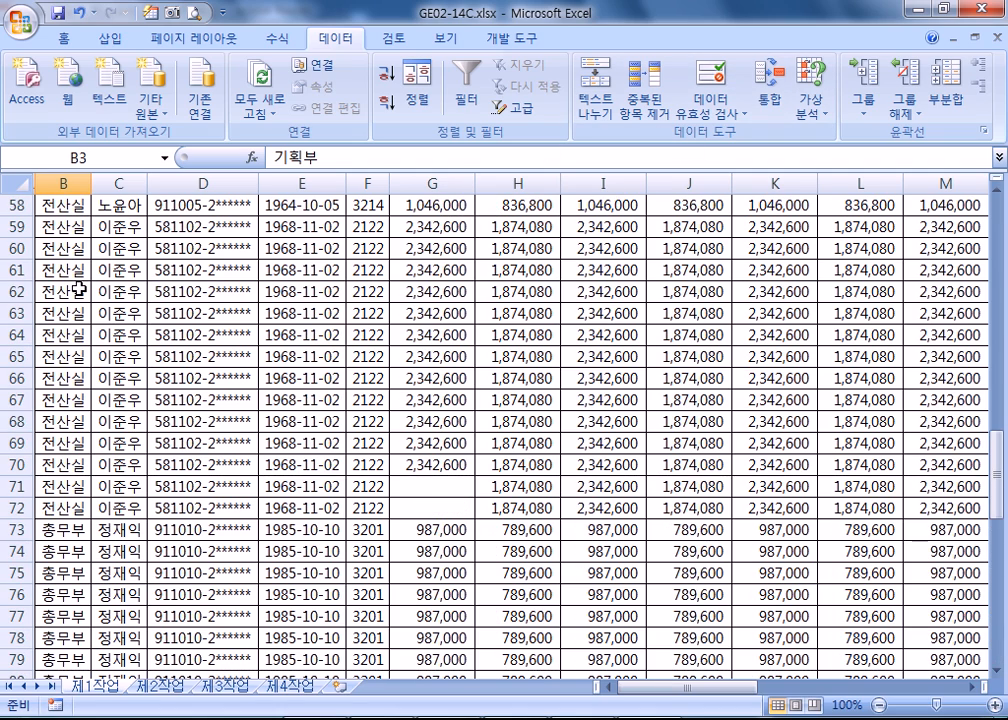
# - Add 부분합 subtotals grouped by 부서명 using 개수 on the 성명 field
pyautogui.click(948, 100)
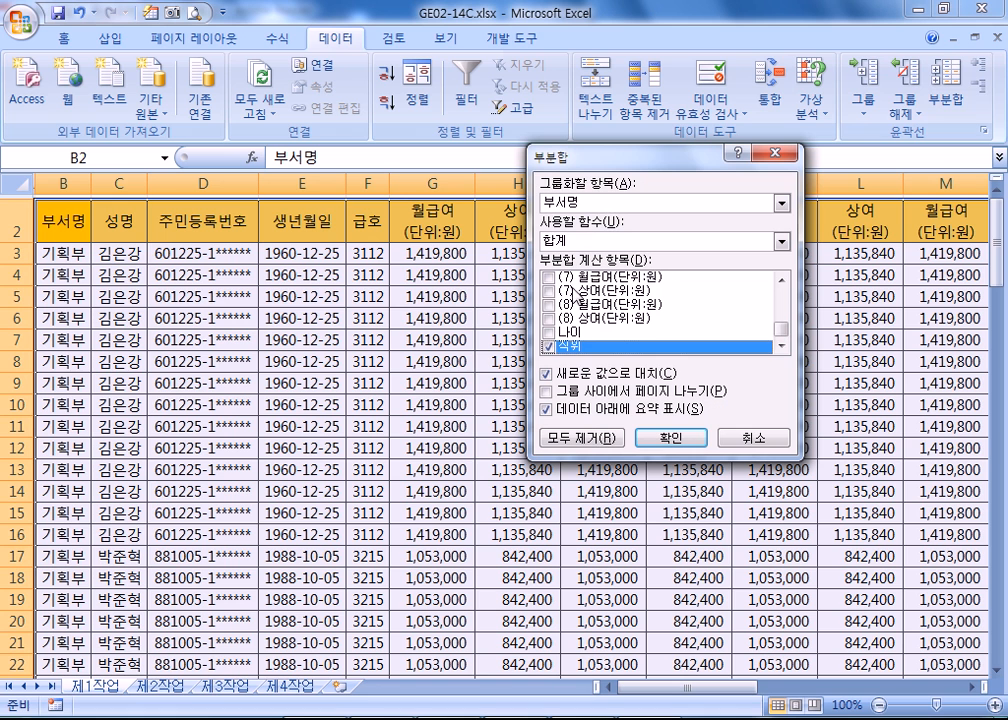
pyautogui.moveTo(783, 330); pyautogui.dragTo(779, 287)
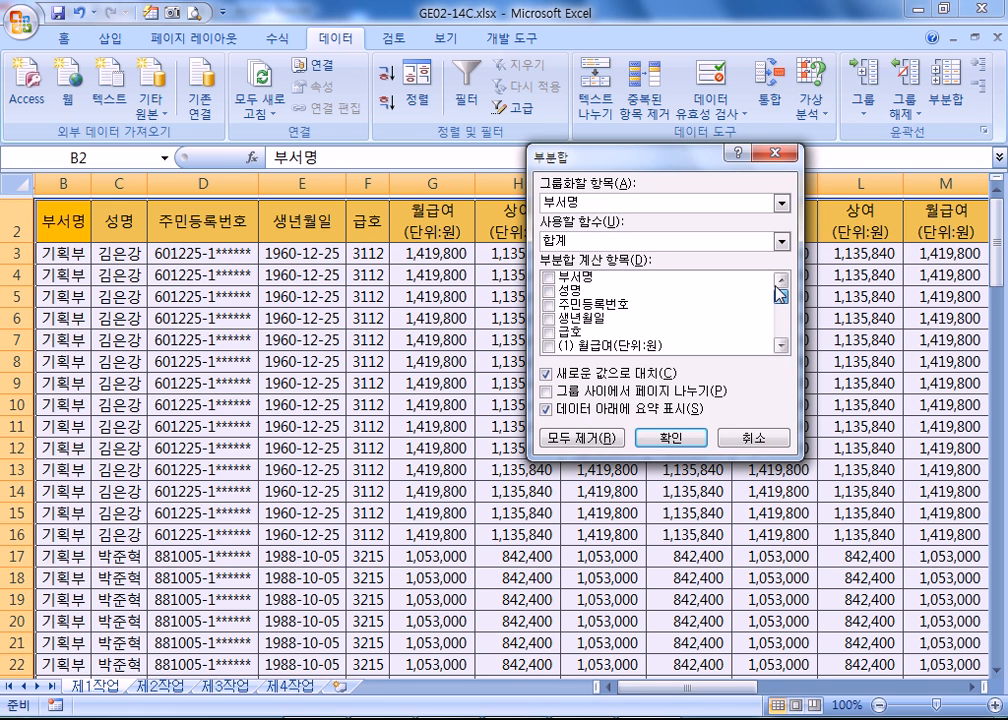
pyautogui.click(548, 291)
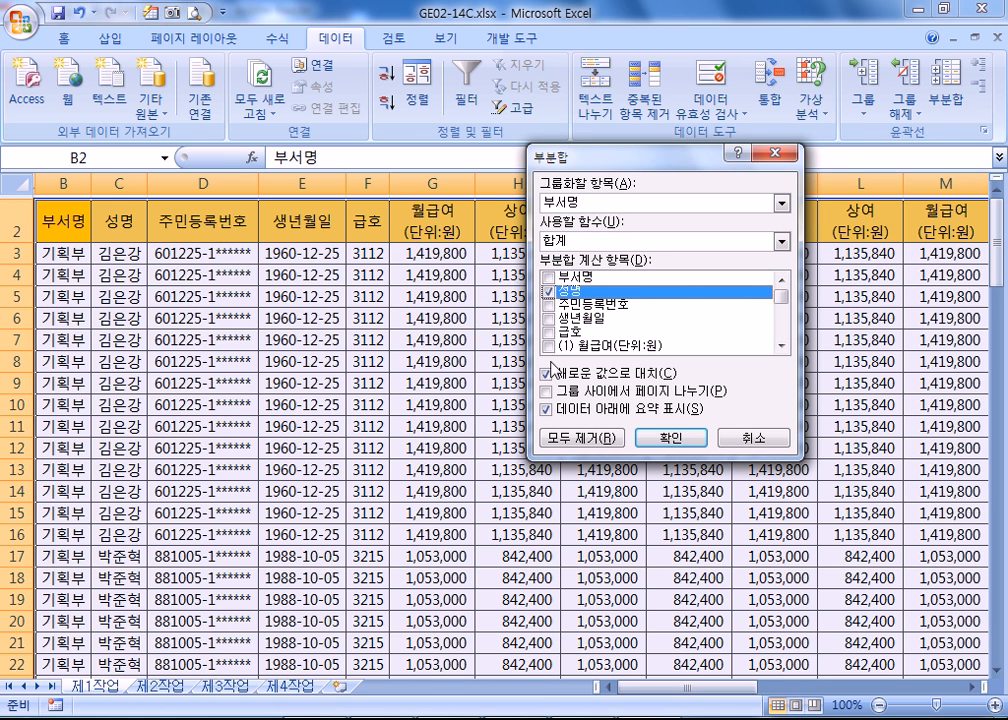
pyautogui.click(563, 241)
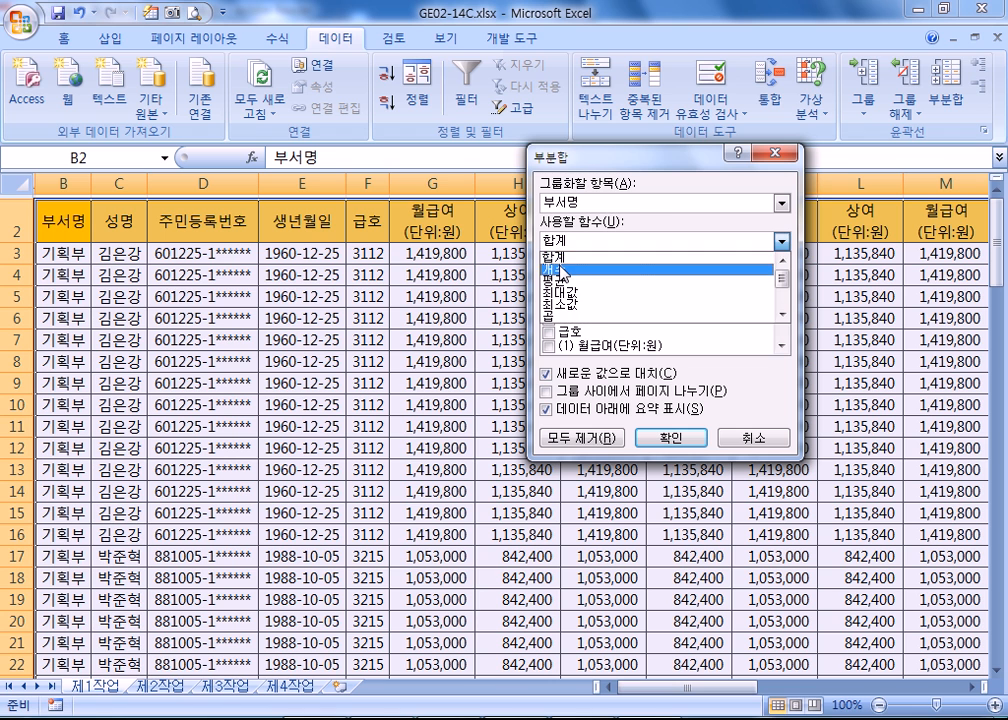
pyautogui.click(563, 270)
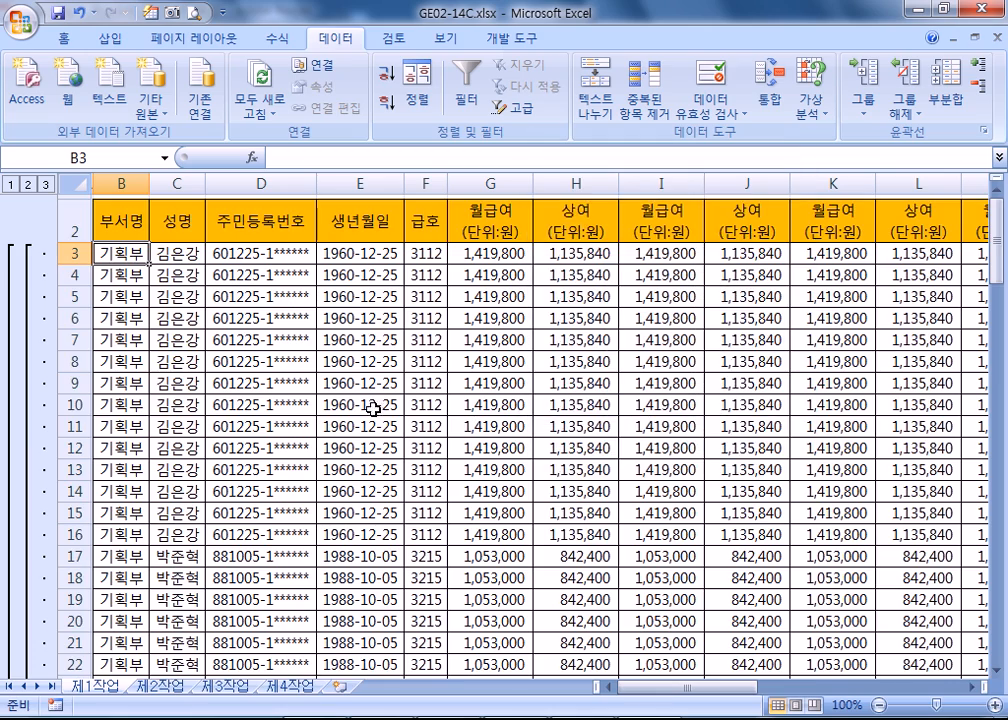
pyautogui.click(670, 437)
# - Autofit column B so subtotal labels like 전산실 개수 fit, then return to the PDF notes
pyautogui.scroll(-10, 165, 372)
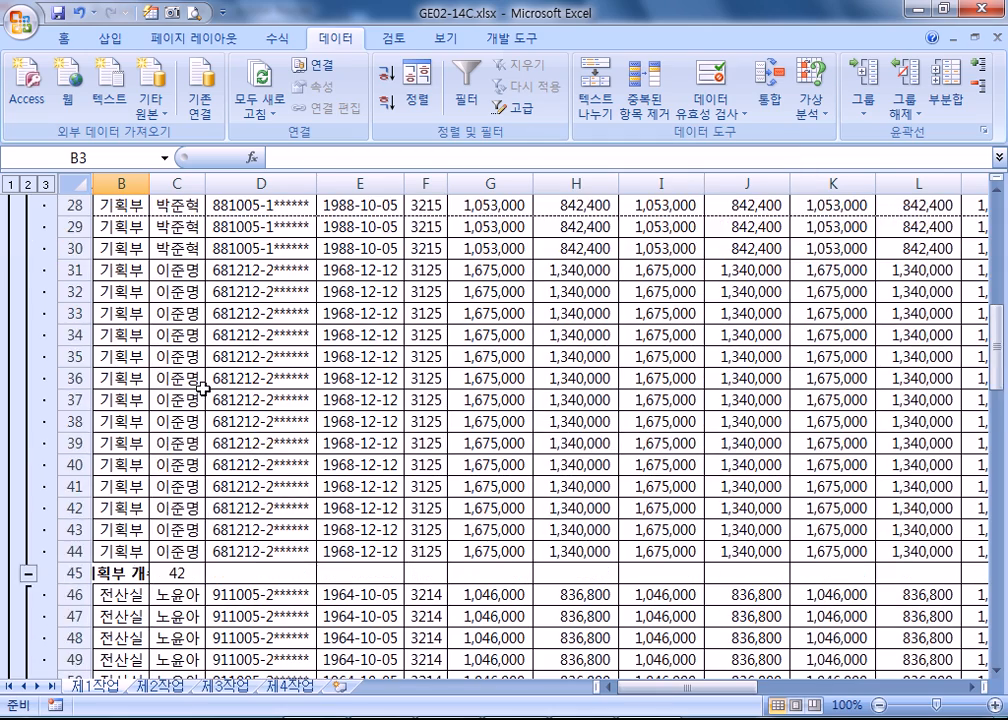
pyautogui.scroll(-12, 186, 443)
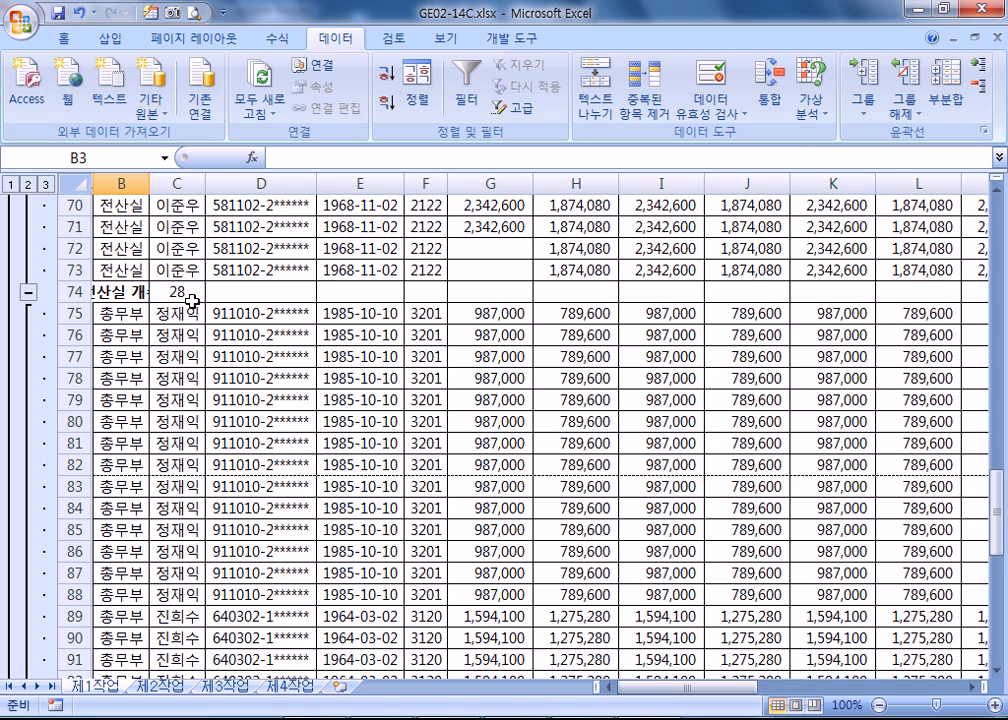
pyautogui.scroll(-1, 207, 349)
pyautogui.scroll(2, 160, 290)
pyautogui.doubleClick(145, 188)
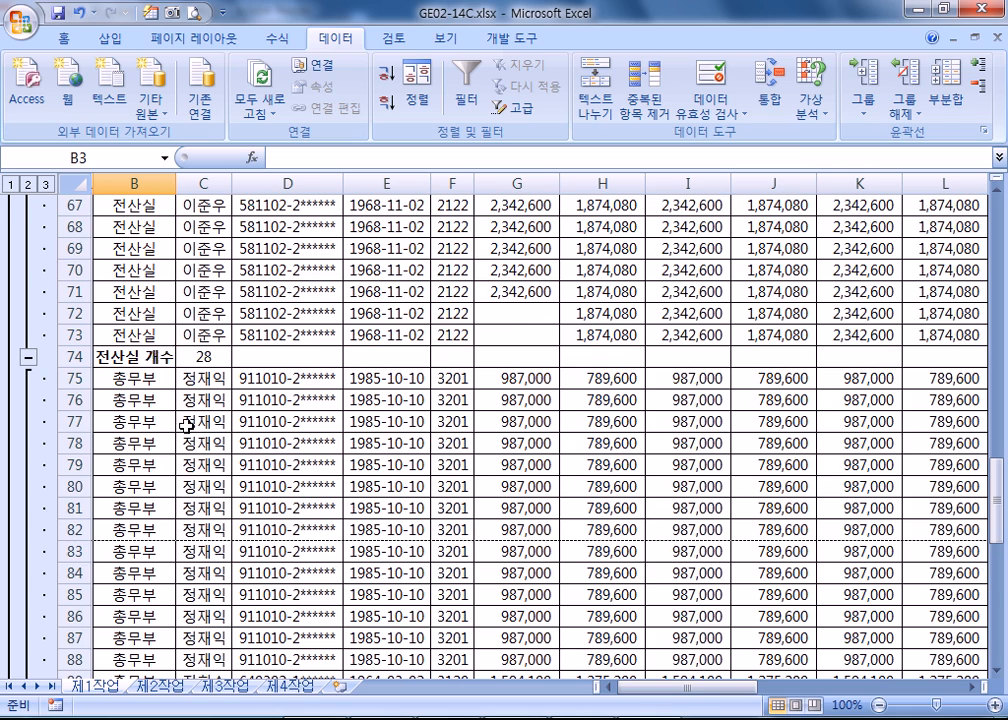
pyautogui.scroll(-13, 164, 376)
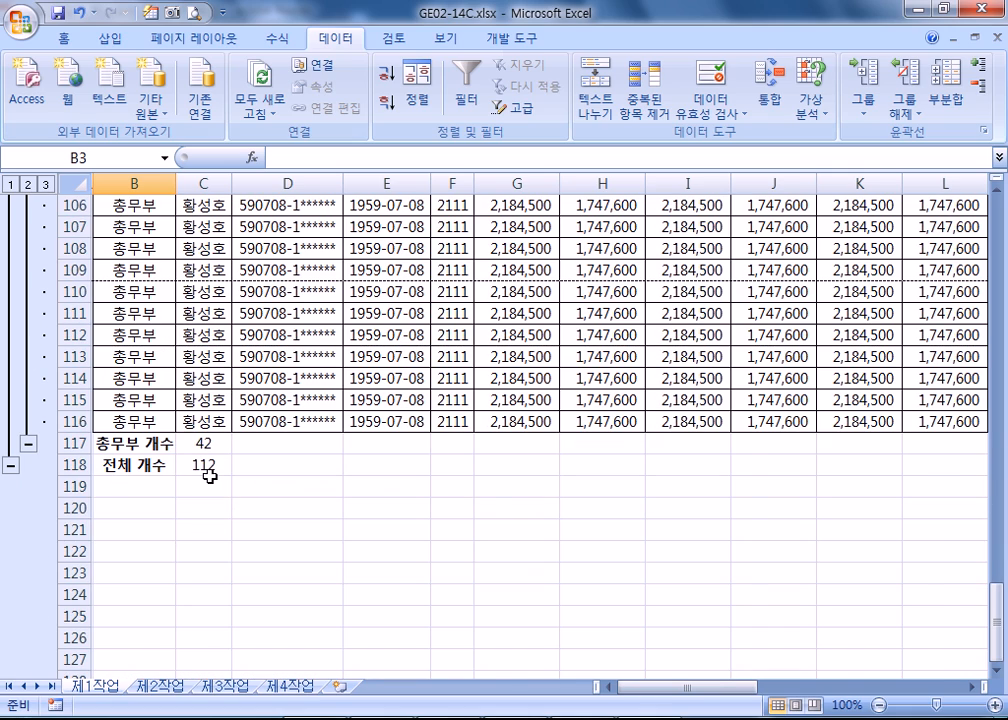
pyautogui.scroll(19, 200, 440)
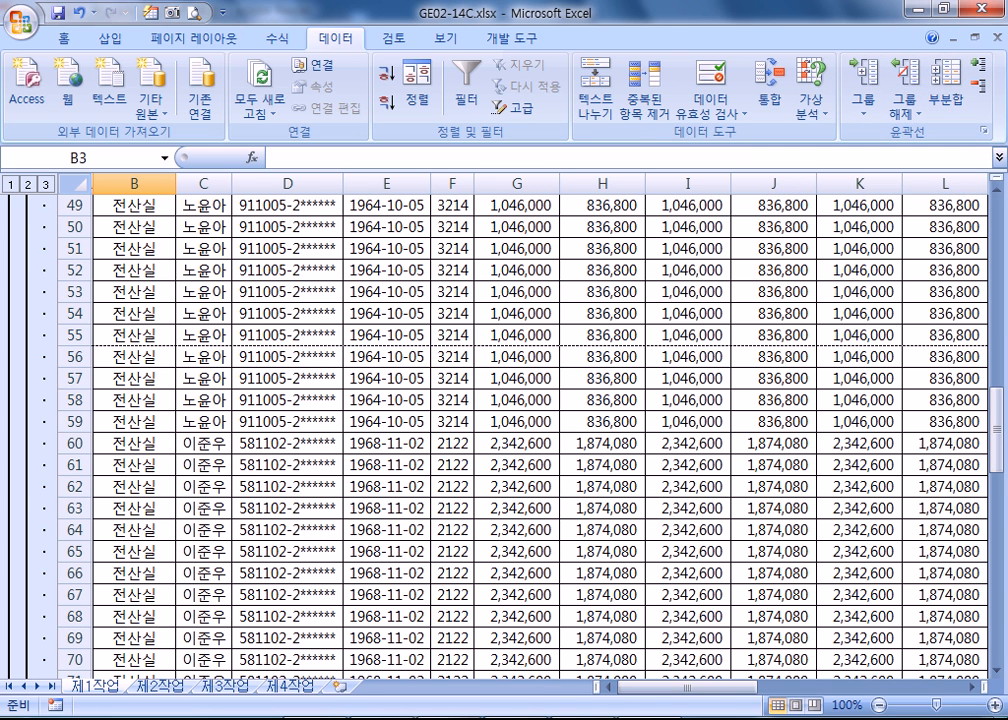
pyautogui.click(327, 719)
# - Read the 부분합 function list and options table, continuing to section 125 피벗 테이블 on page 47
pyautogui.scroll(-3, 405, 418)
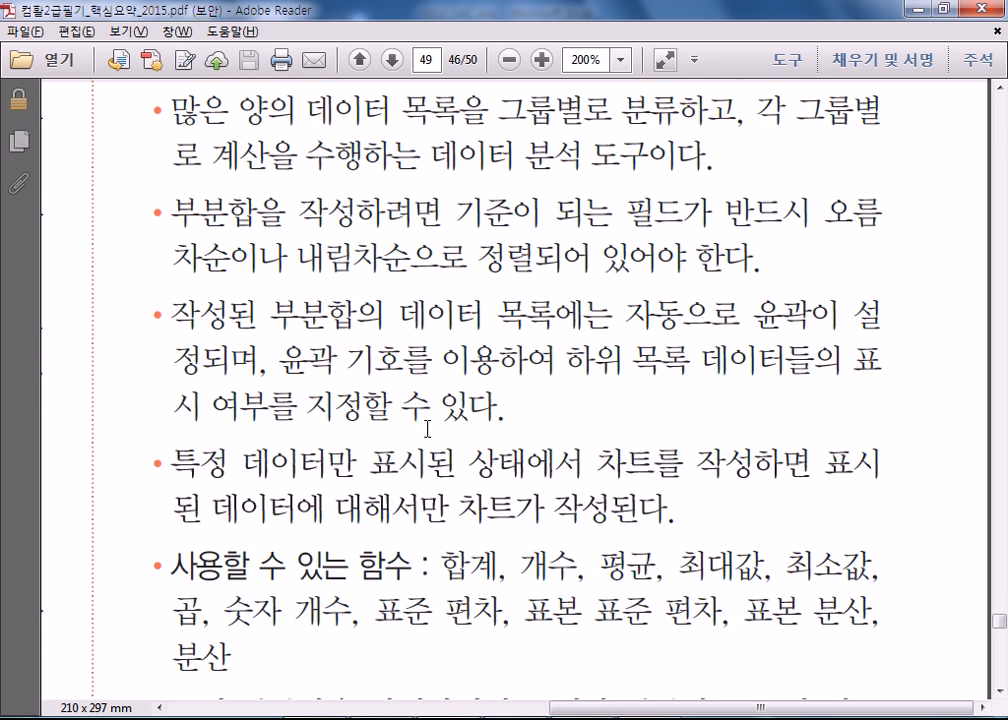
pyautogui.scroll(-2, 428, 428)
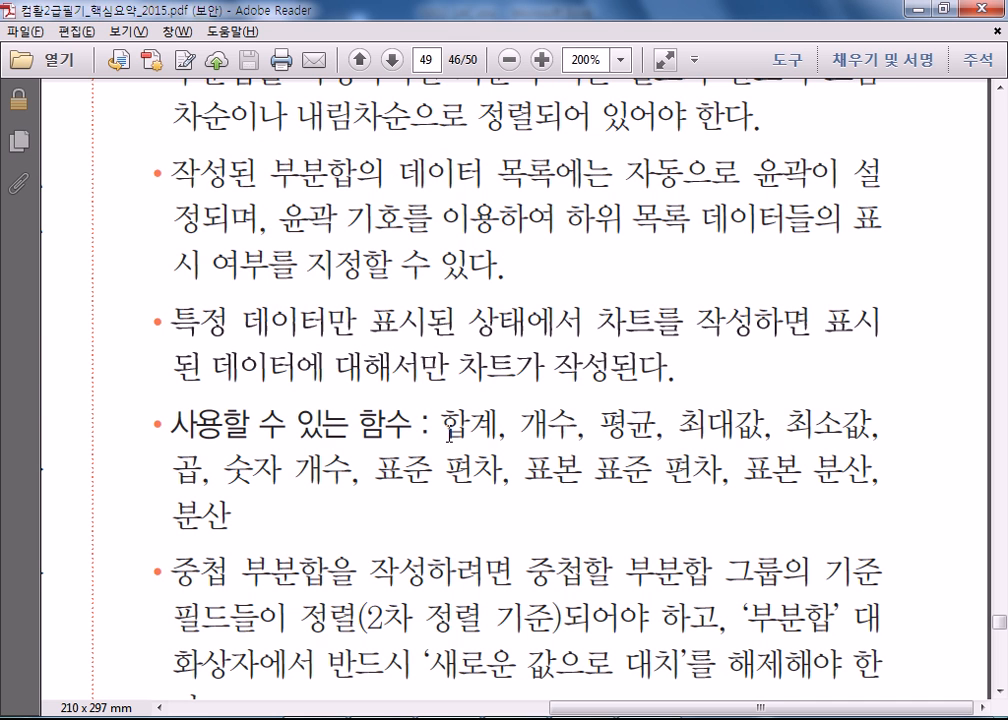
pyautogui.moveTo(441, 426); pyautogui.dragTo(589, 482)
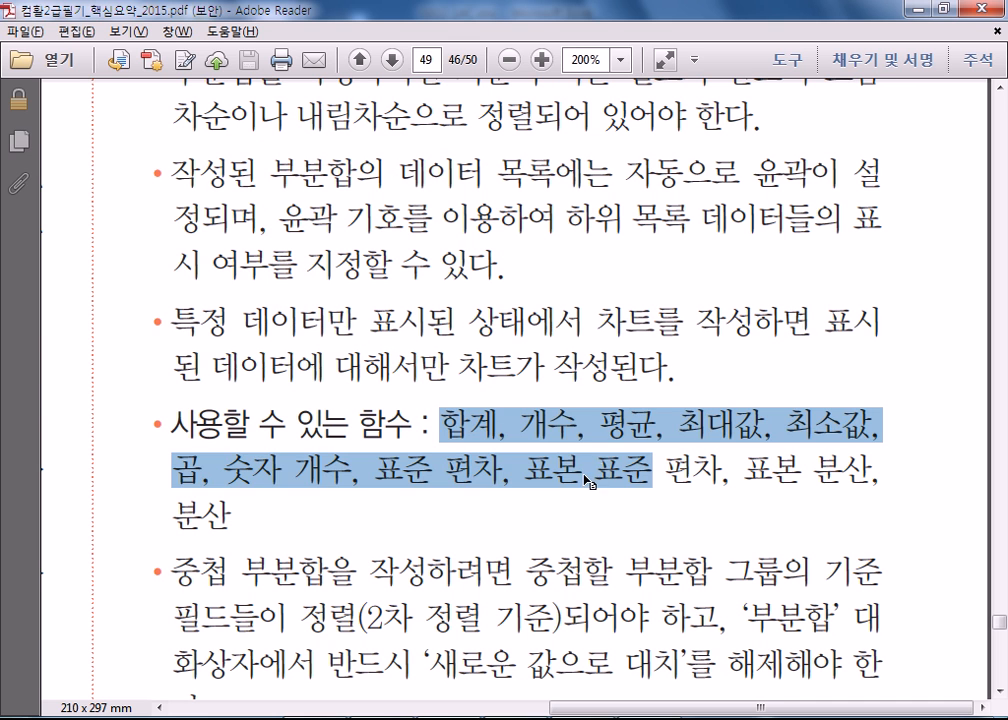
pyautogui.click(490, 517)
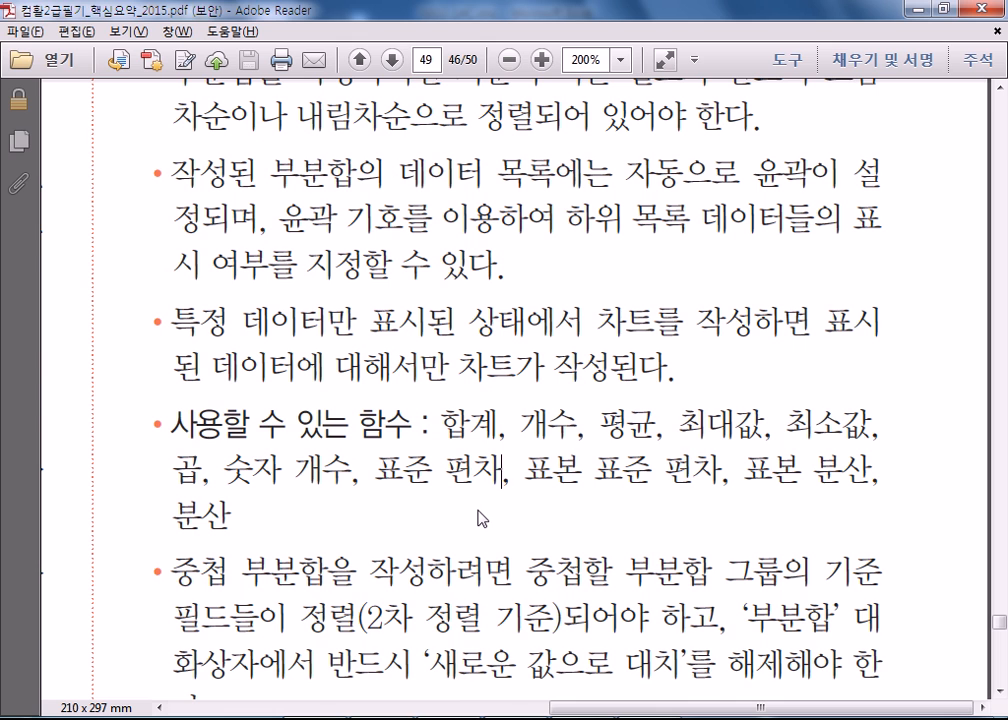
pyautogui.scroll(-3, 457, 516)
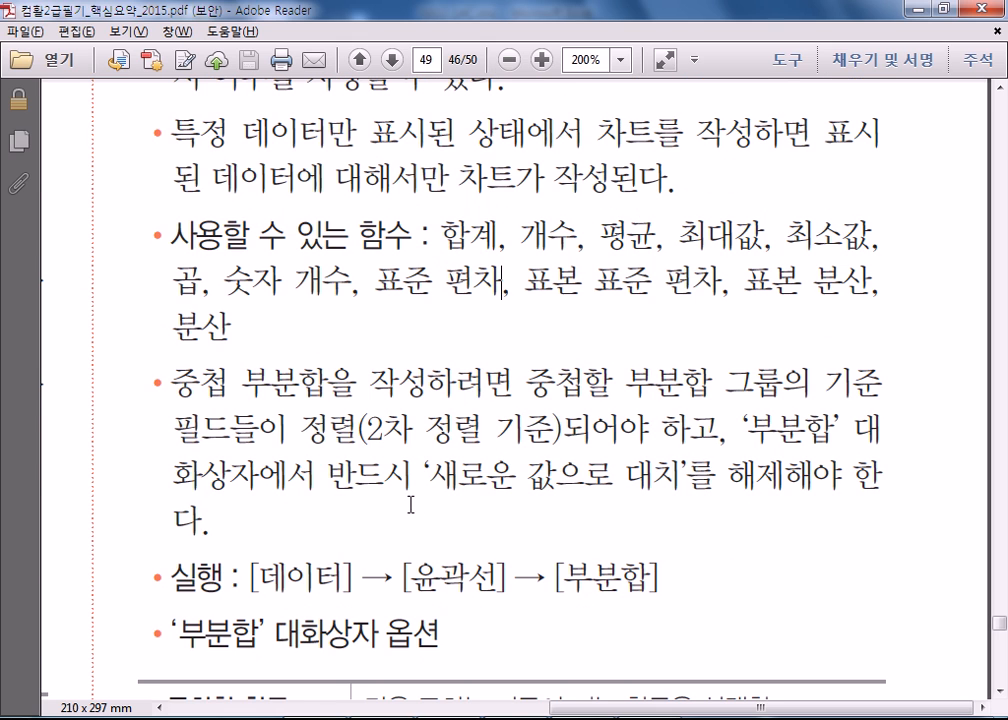
pyautogui.scroll(-15, 438, 418)
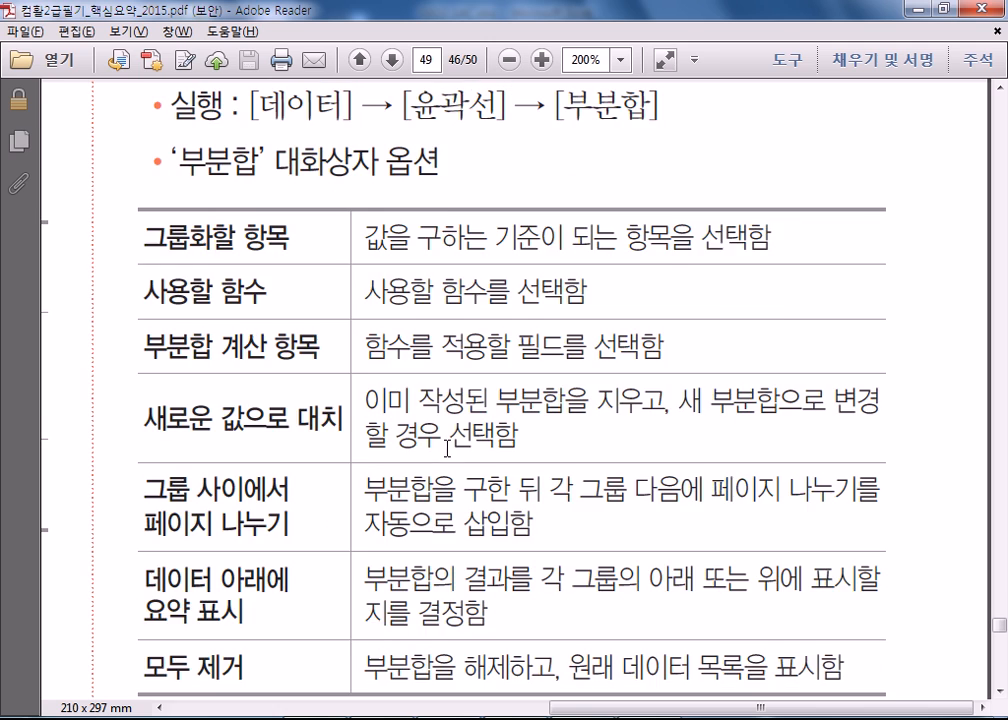
pyautogui.hscroll(-10, 416, 685)
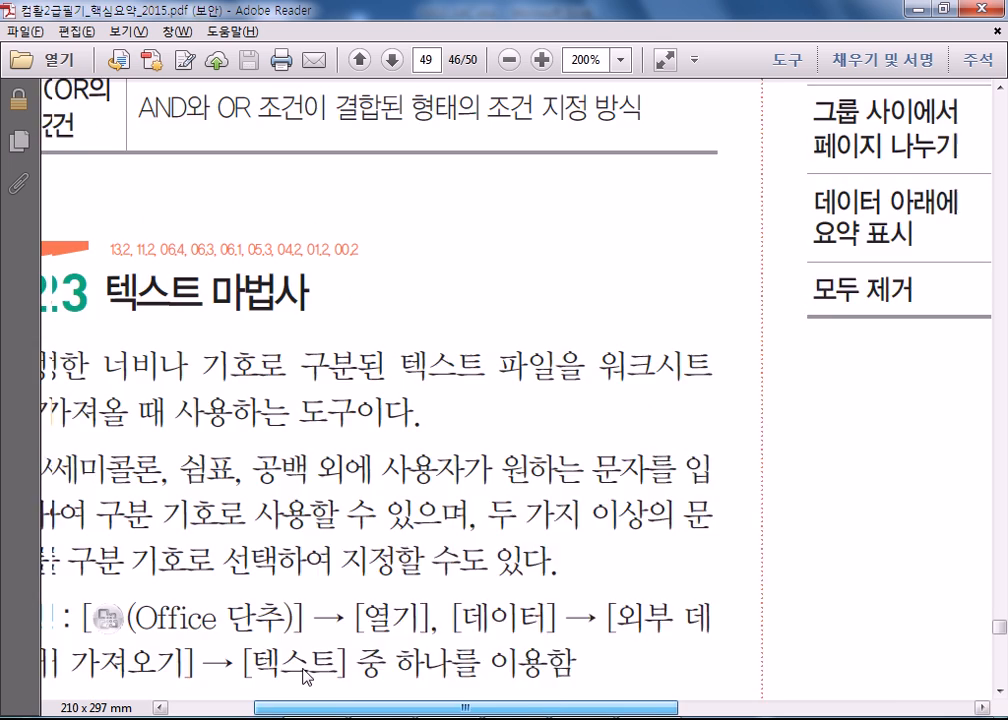
pyautogui.scroll(-20, 430, 572)
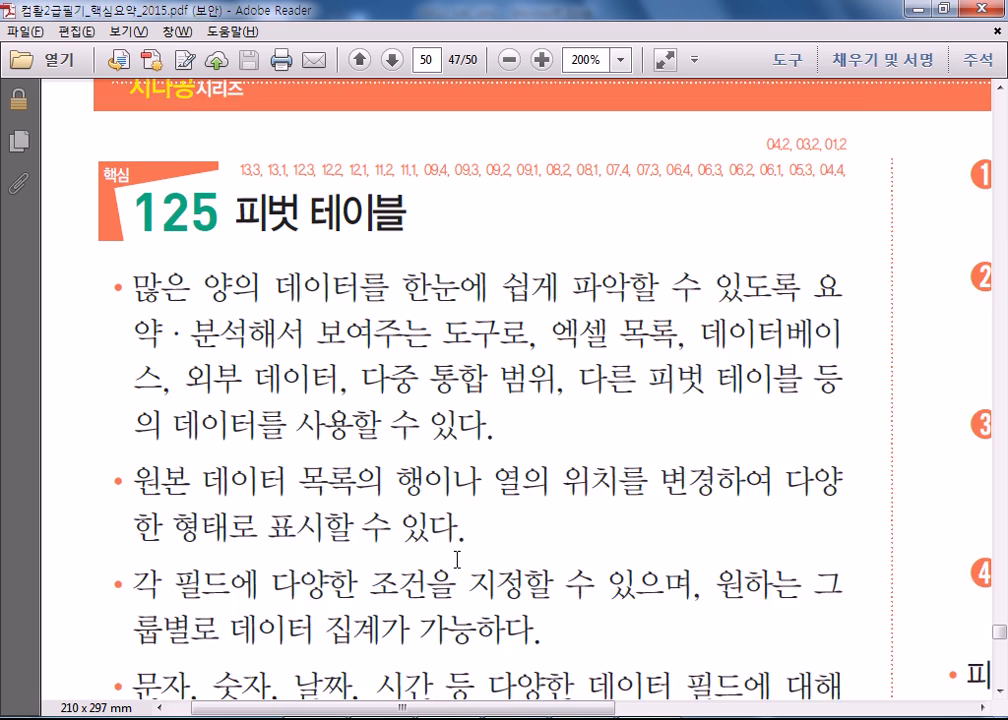
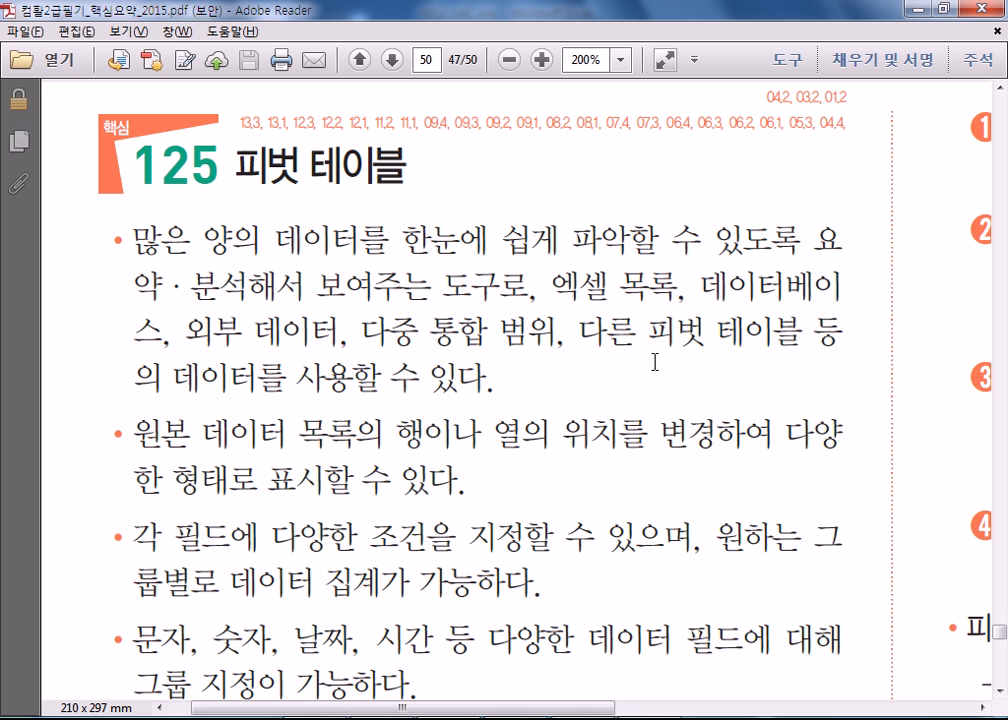
# - Read through the section 125 pivot table notes and Create PivotTable illustration, then move on to section 126
pyautogui.scroll(-3, 437, 394)
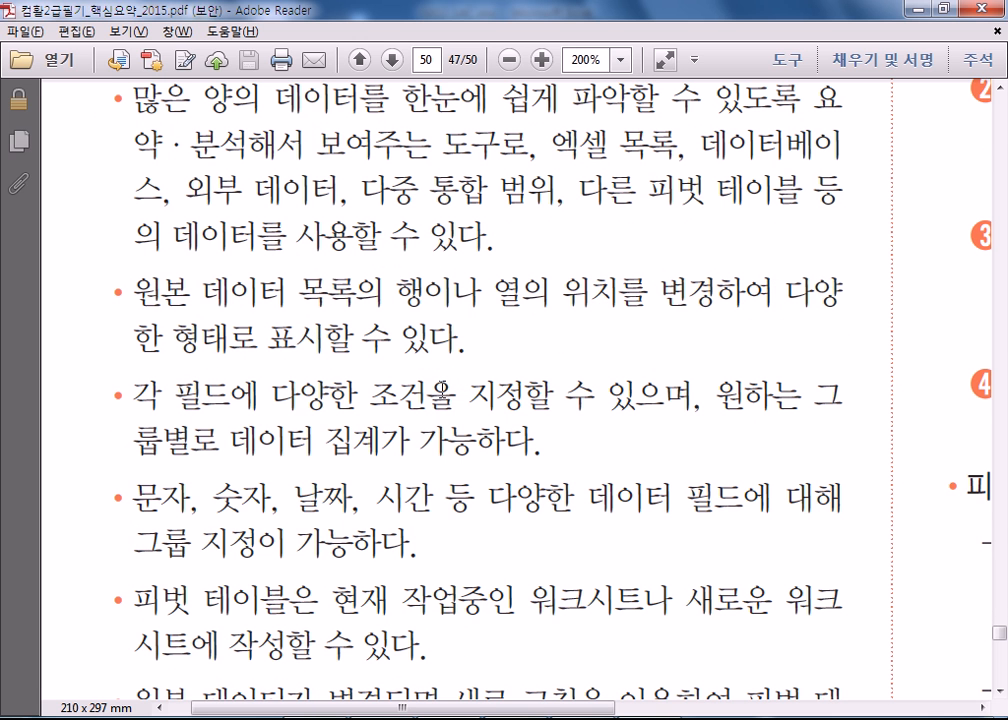
pyautogui.scroll(-12, 433, 470)
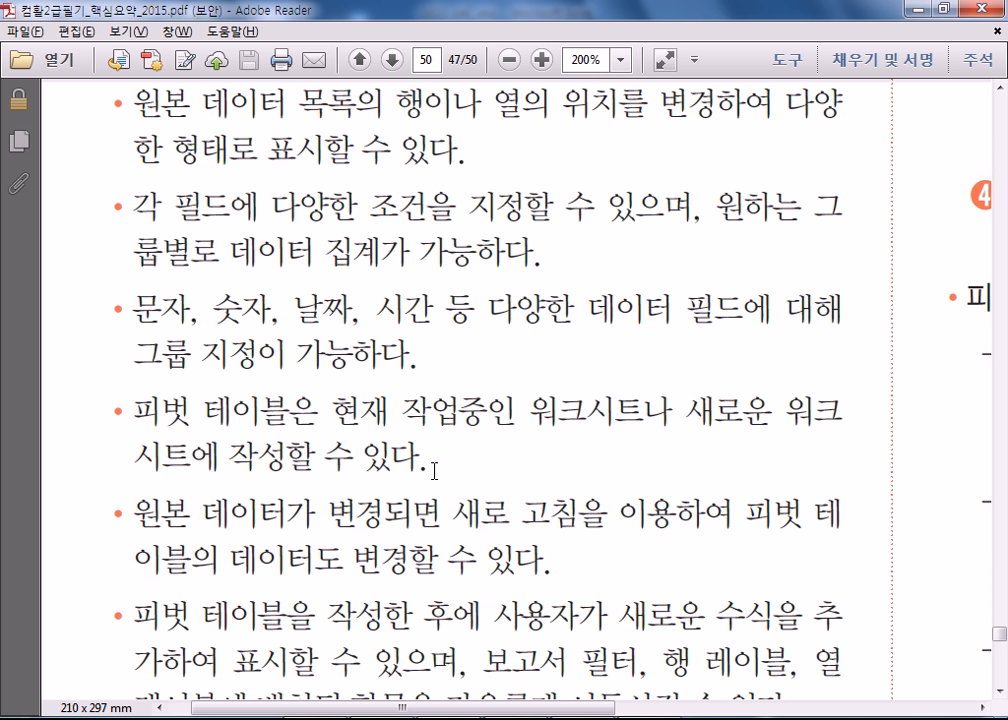
pyautogui.scroll(-18, 441, 479)
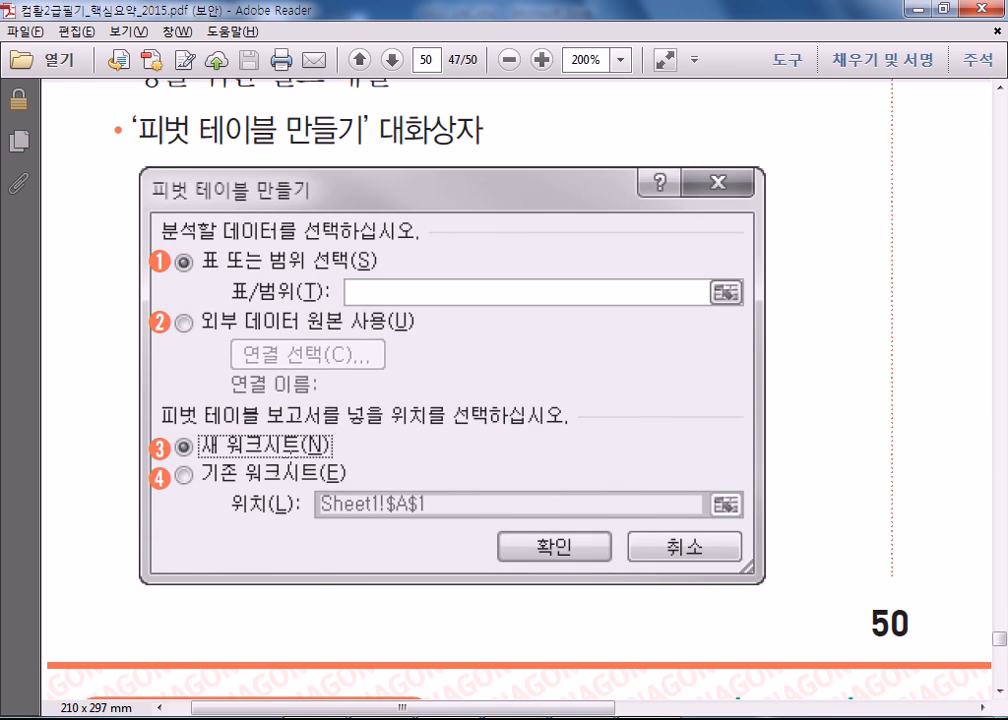
pyautogui.scroll(3, 440, 394)
pyautogui.scroll(-2, 290, 457)
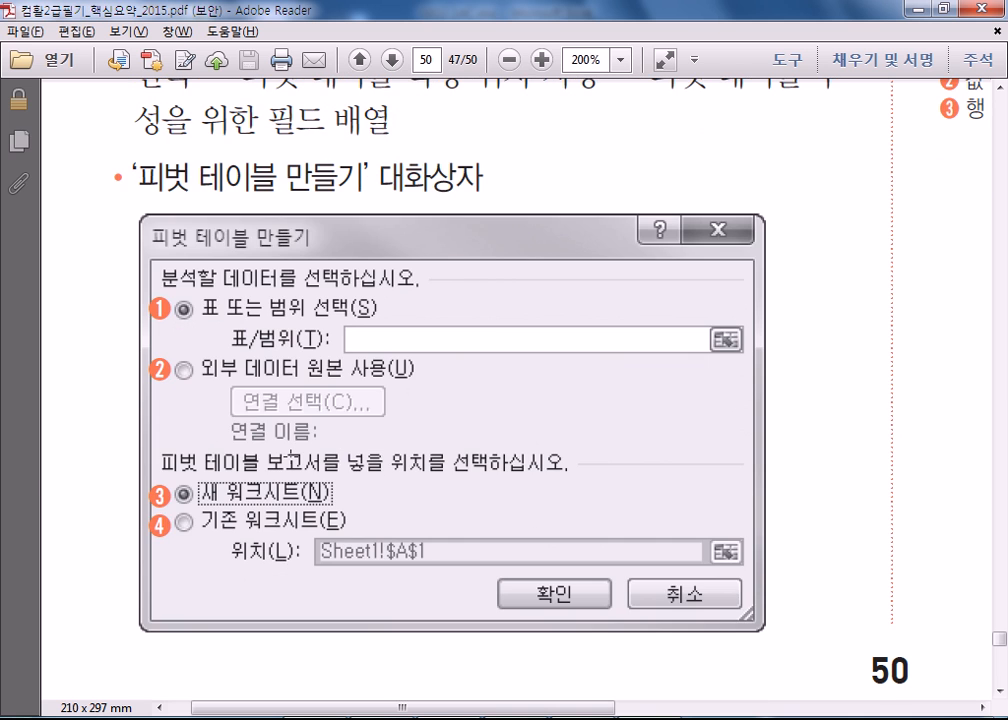
pyautogui.scroll(-5, 290, 457)
pyautogui.scroll(17, 293, 463)
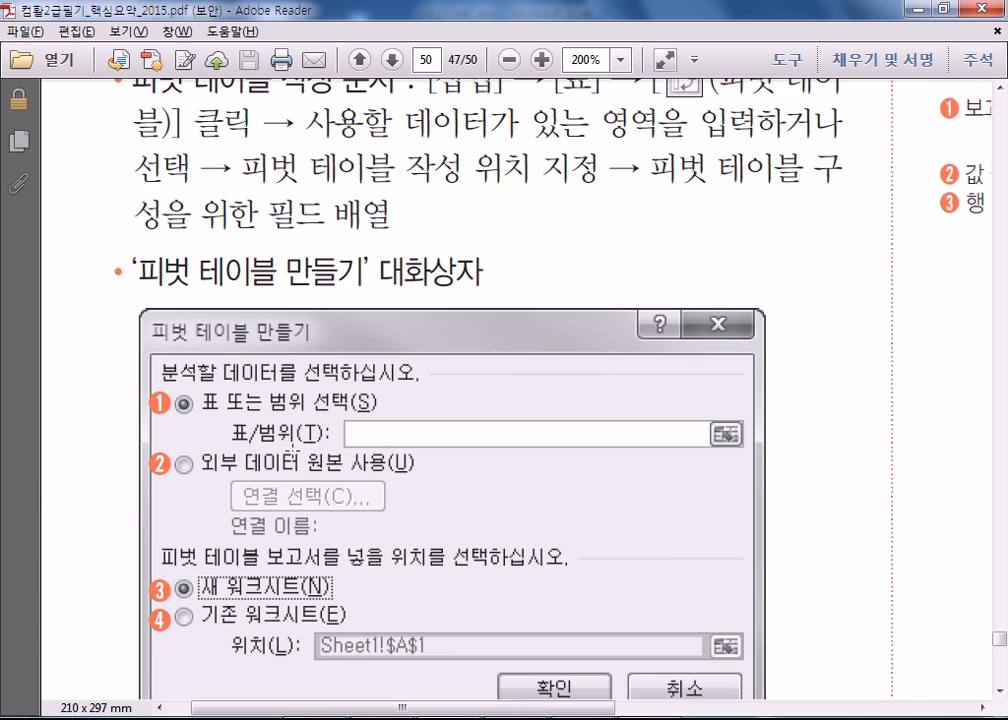
pyautogui.moveTo(385, 707); pyautogui.dragTo(886, 693)
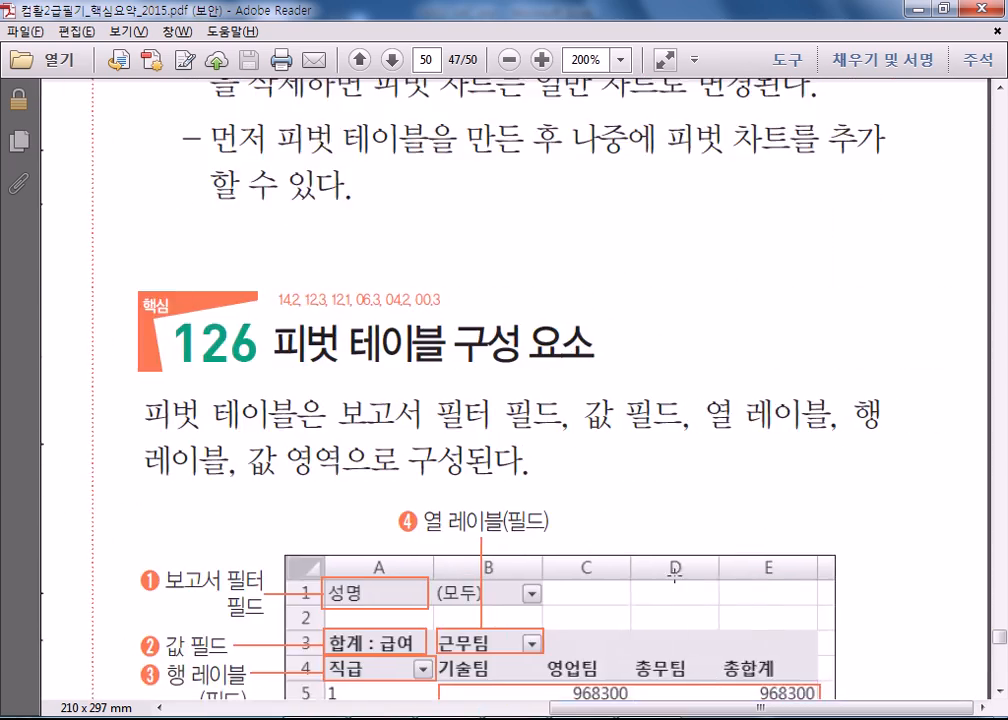
pyautogui.scroll(20, 663, 577)
pyautogui.scroll(-12, 663, 577)
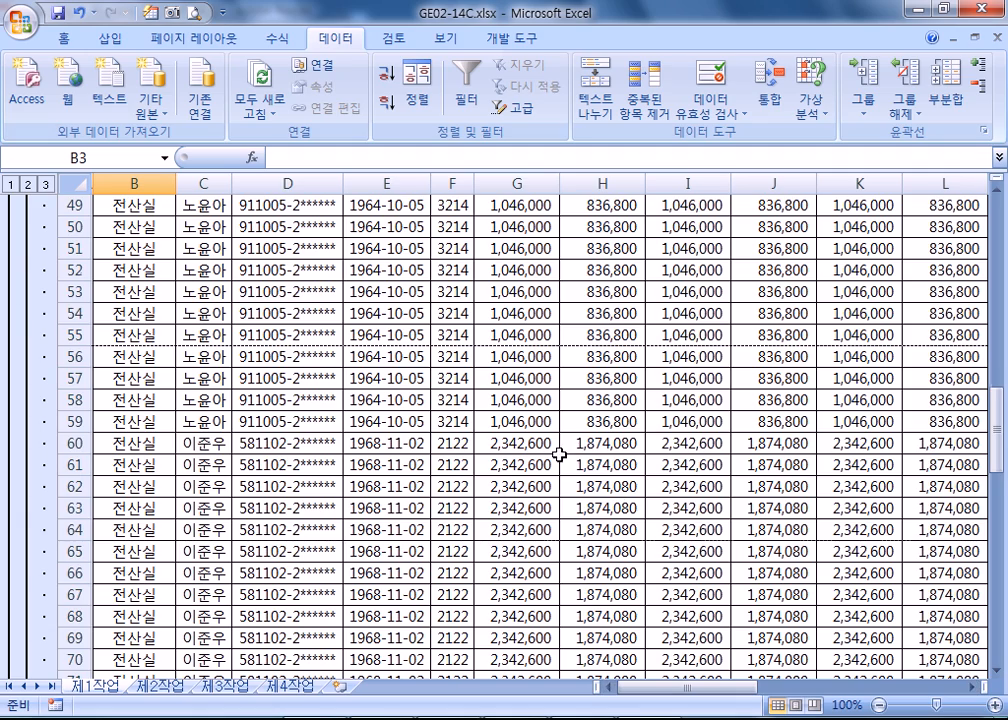
# - Remove all subtotals from the salary data and sort it ascending by name
pyautogui.scroll(6, 577, 443)
pyautogui.click(944, 95)
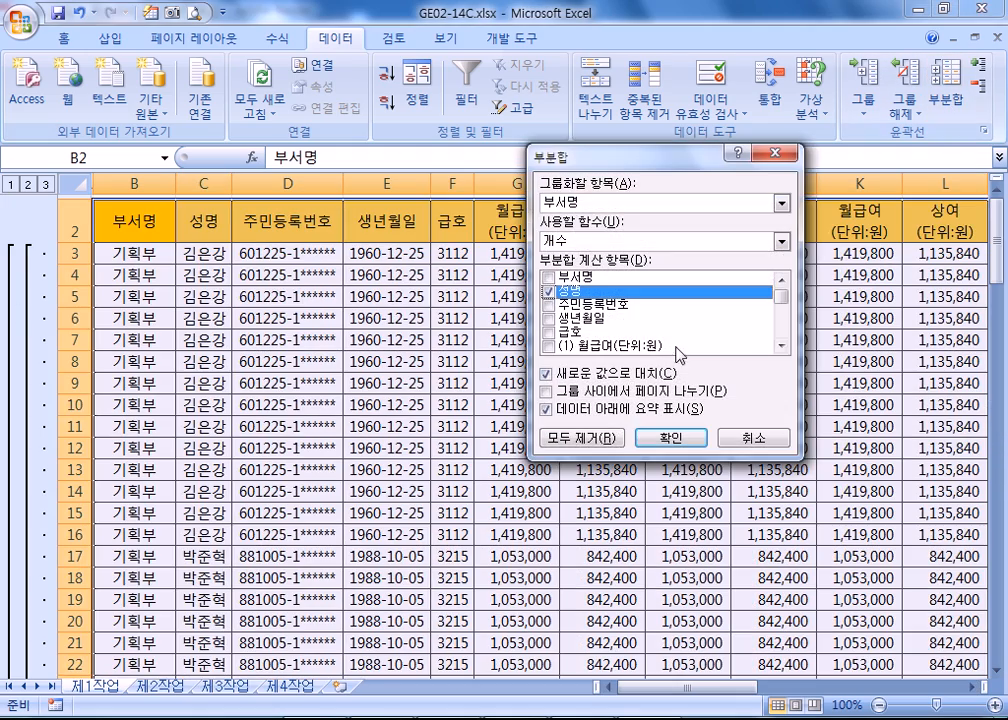
pyautogui.click(600, 440)
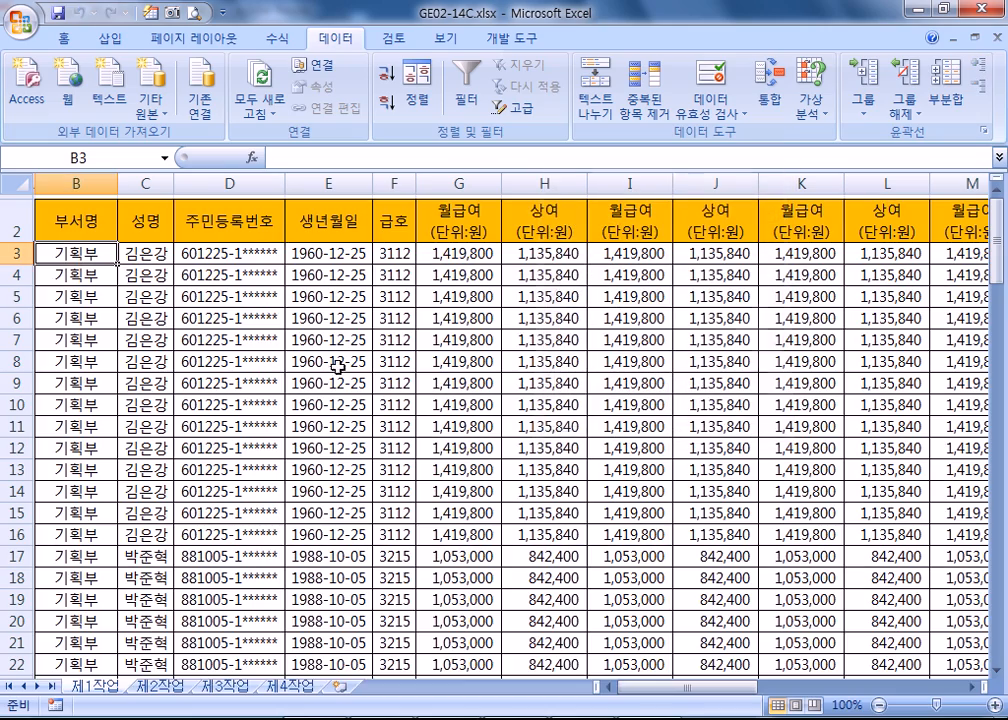
pyautogui.click(170, 276)
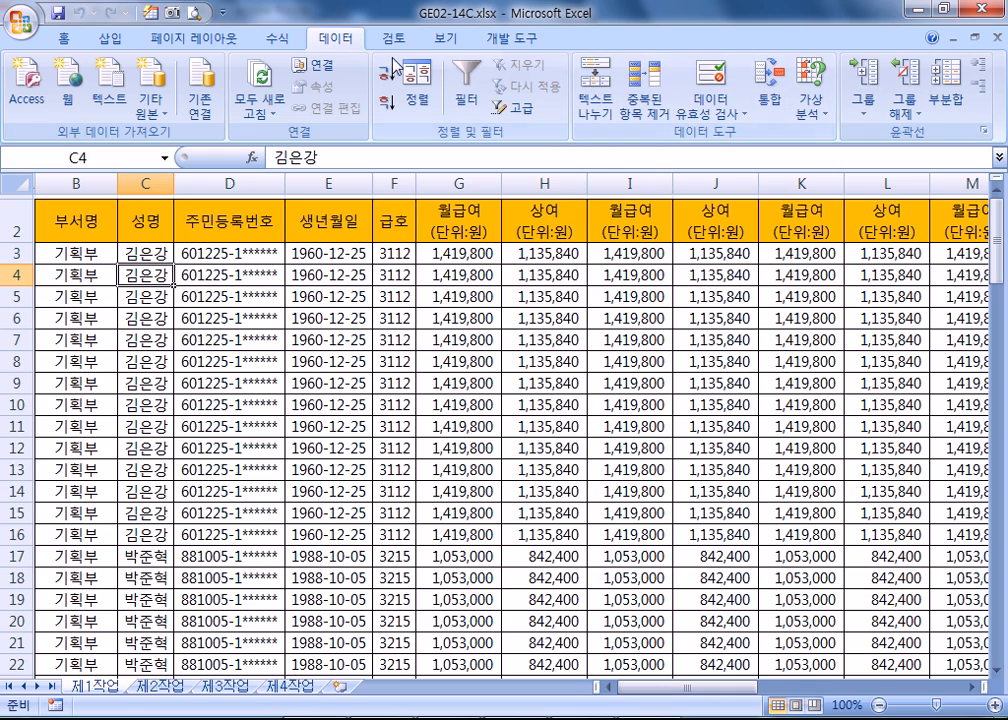
pyautogui.click(388, 84)
# - Create a pivot table from the salary data on a new worksheet
pyautogui.click(79, 253)
pyautogui.scroll(-9, 90, 319)
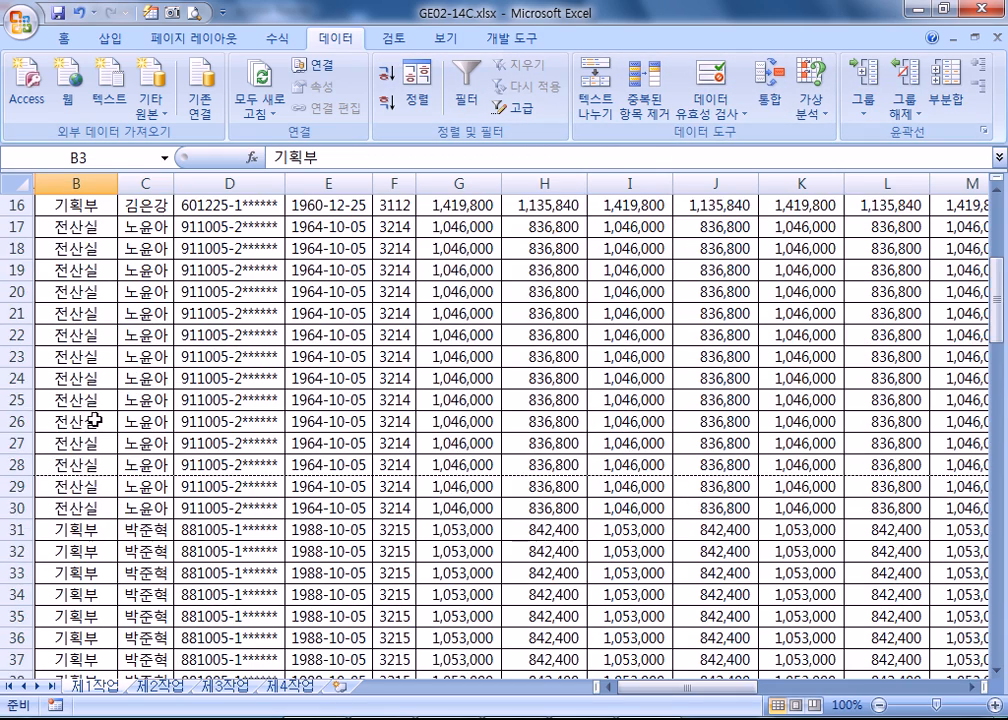
pyautogui.scroll(-6, 97, 424)
pyautogui.scroll(9, 99, 428)
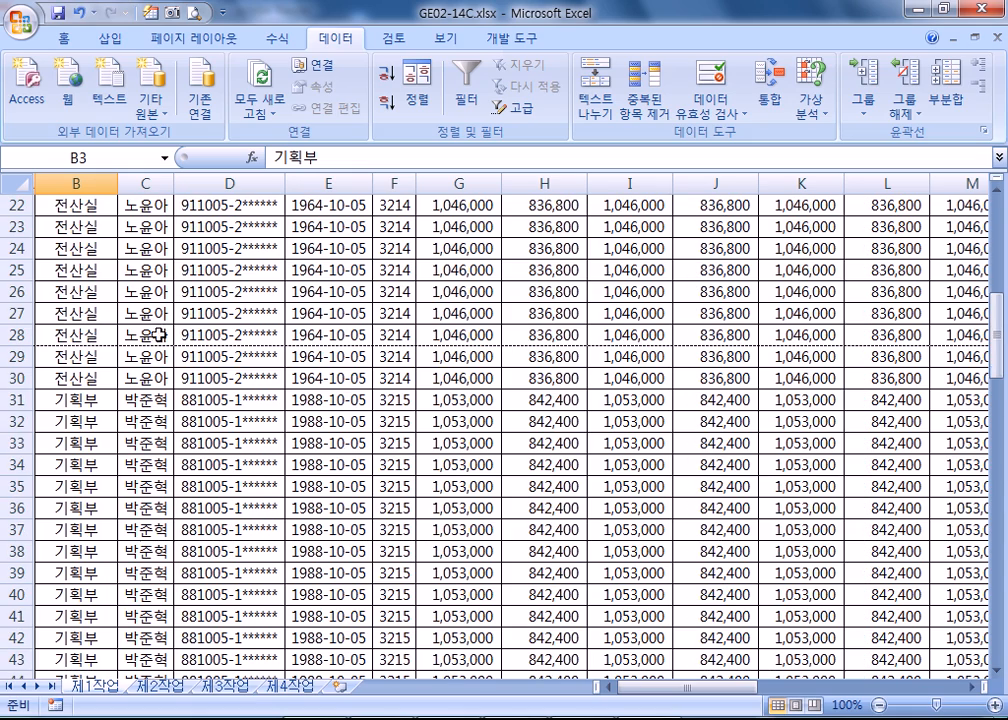
pyautogui.click(110, 38)
pyautogui.click(29, 85)
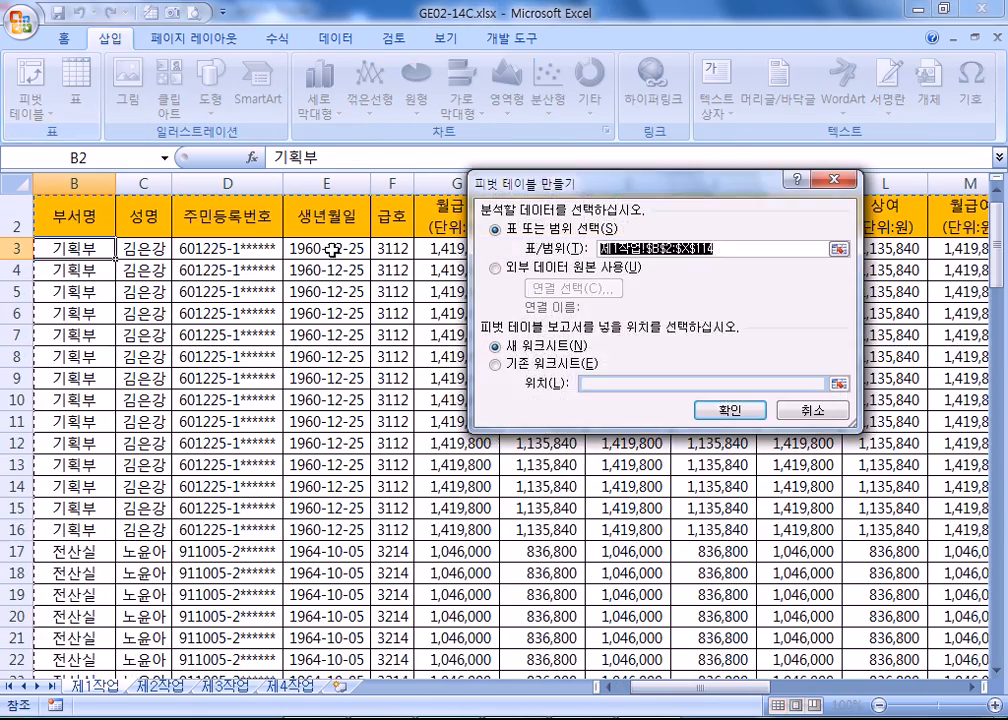
pyautogui.click(736, 412)
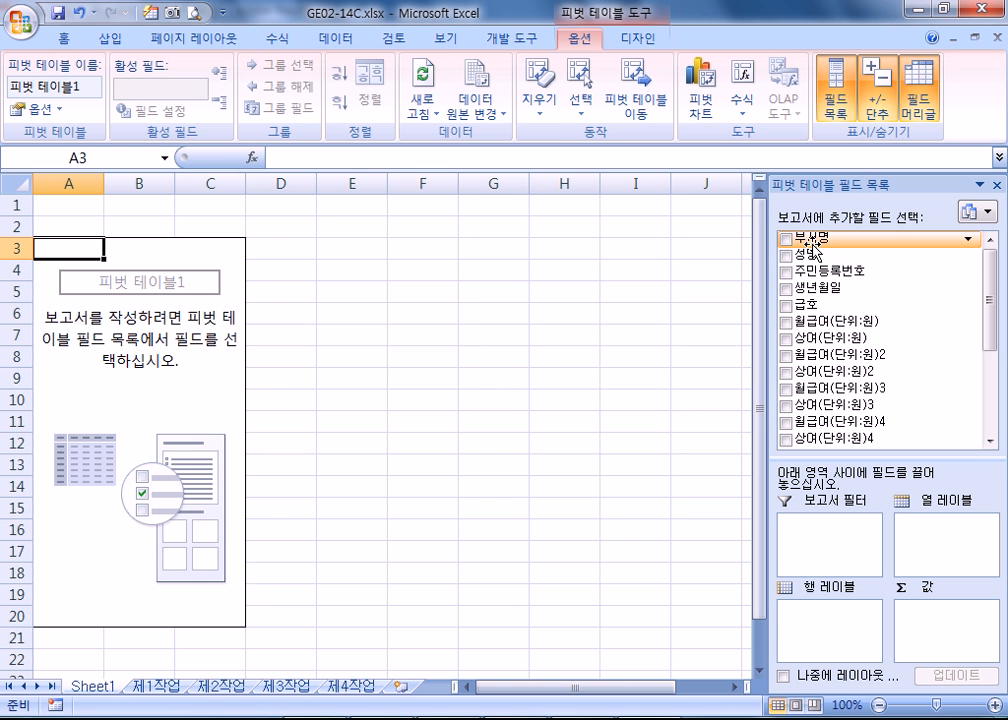
# - Lay out the pivot table with 부서명 as rows, 급호 as columns and a count of 성명 as values
pyautogui.moveTo(815, 240); pyautogui.dragTo(825, 620)
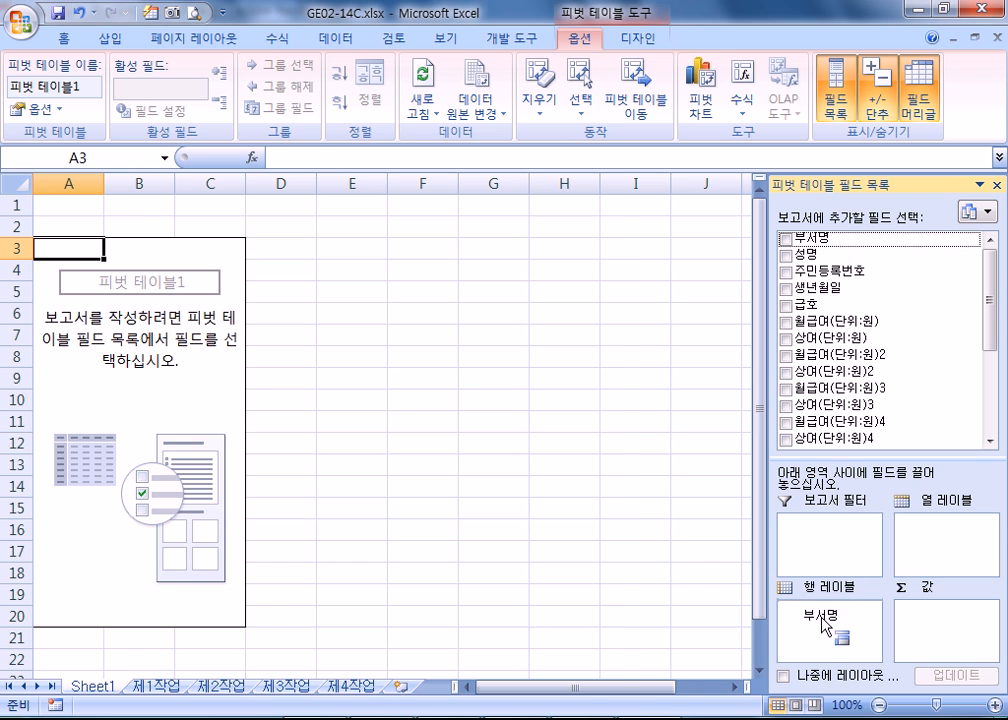
pyautogui.moveTo(850, 305); pyautogui.dragTo(930, 568)
pyautogui.moveTo(815, 254); pyautogui.dragTo(930, 607)
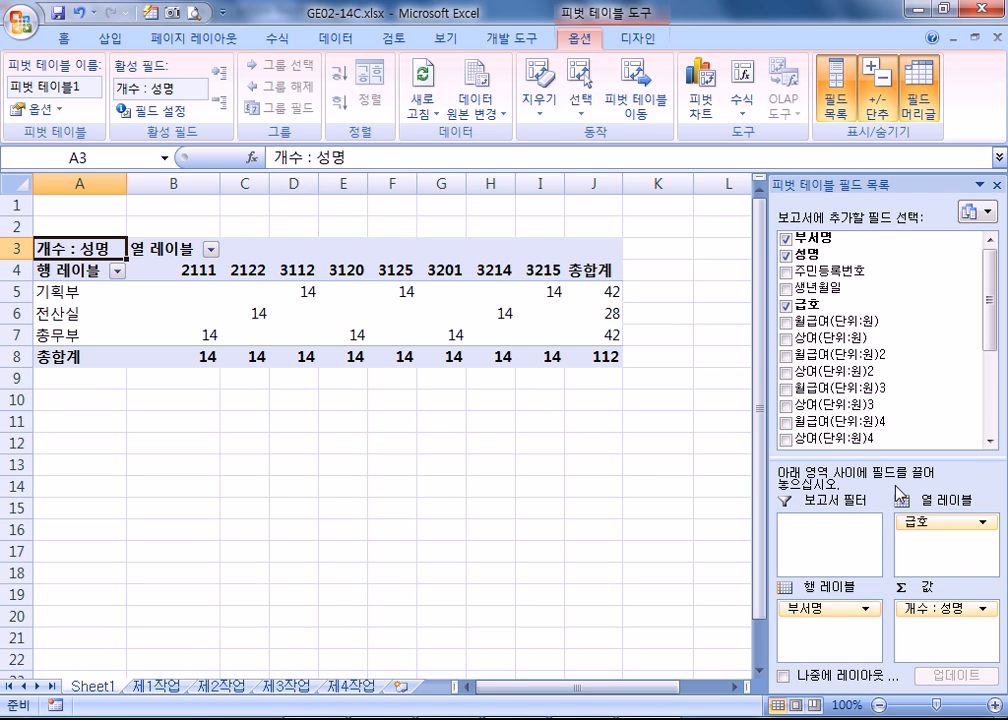
pyautogui.moveTo(206, 298)
pyautogui.click(304, 292)
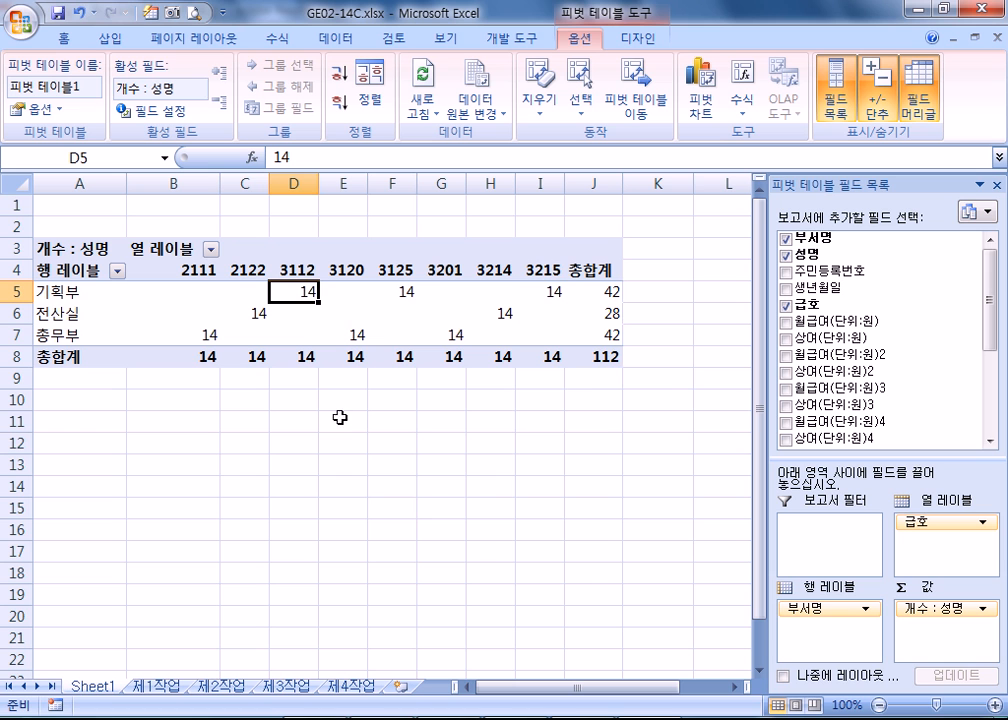
pyautogui.moveTo(610, 337)
# - On the 제1작업 sheet, change the first department entry in B3 to 영업부
pyautogui.click(155, 686)
pyautogui.write('DUDD')
pyautogui.press('BackSpace')
pyautogui.press('BackSpace')
pyautogui.press('BackSpace')
pyautogui.press('BackSpace')
pyautogui.press('Hangul')
pyautogui.write('ㅇuddjq')
pyautogui.write('부')
pyautogui.press('Return')
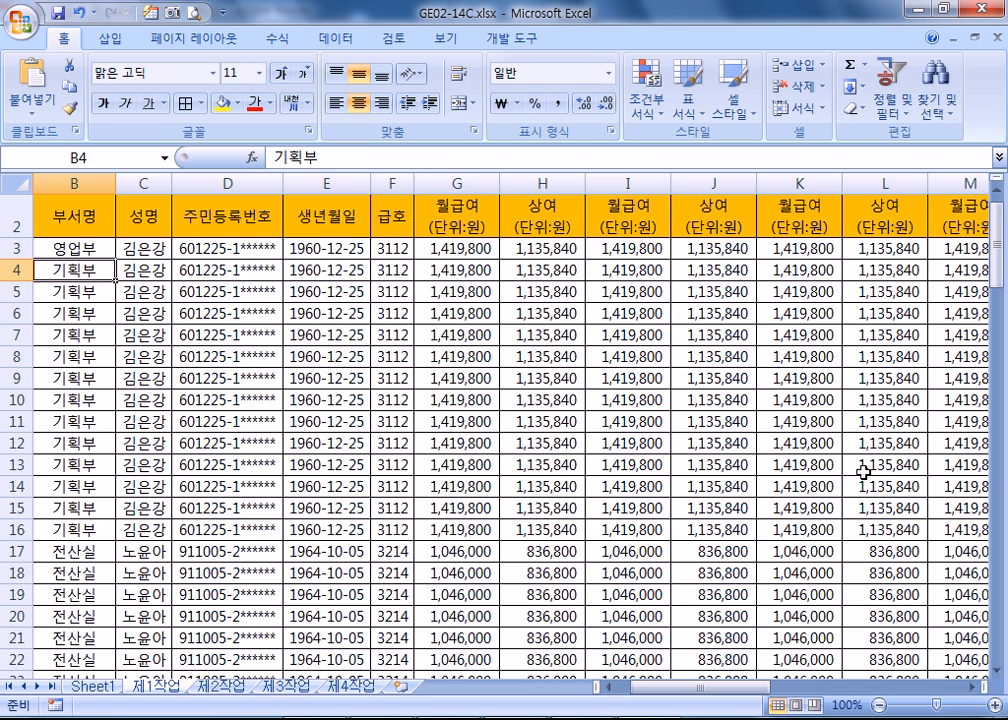
# - Refresh the Sheet1 pivot table so the new 영업부 row appears
pyautogui.click(80, 688)
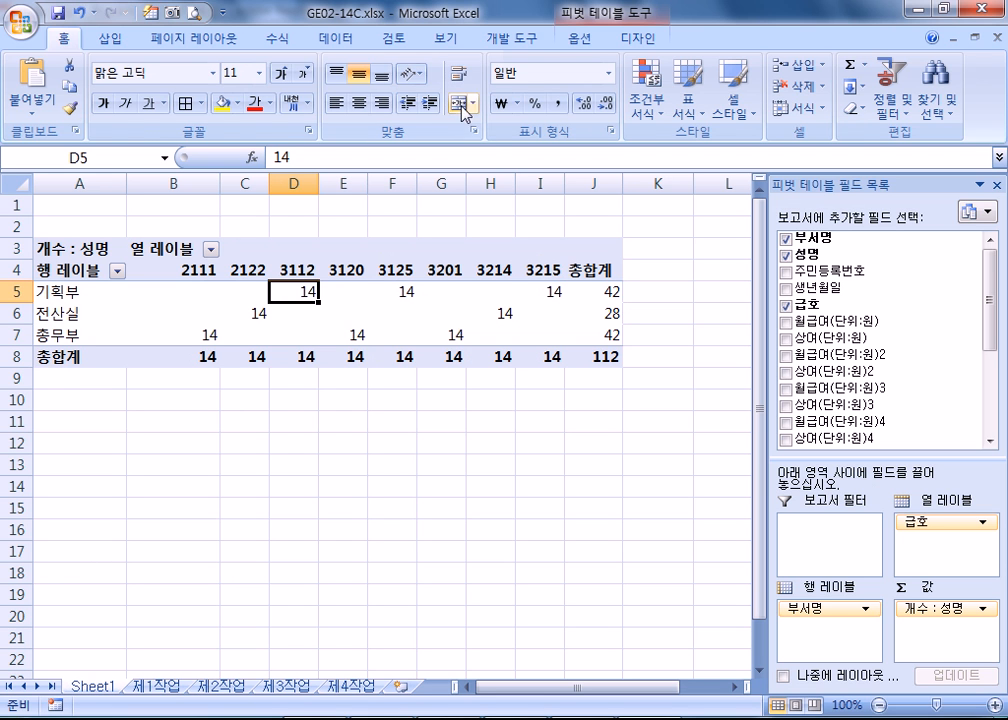
pyautogui.click(579, 38)
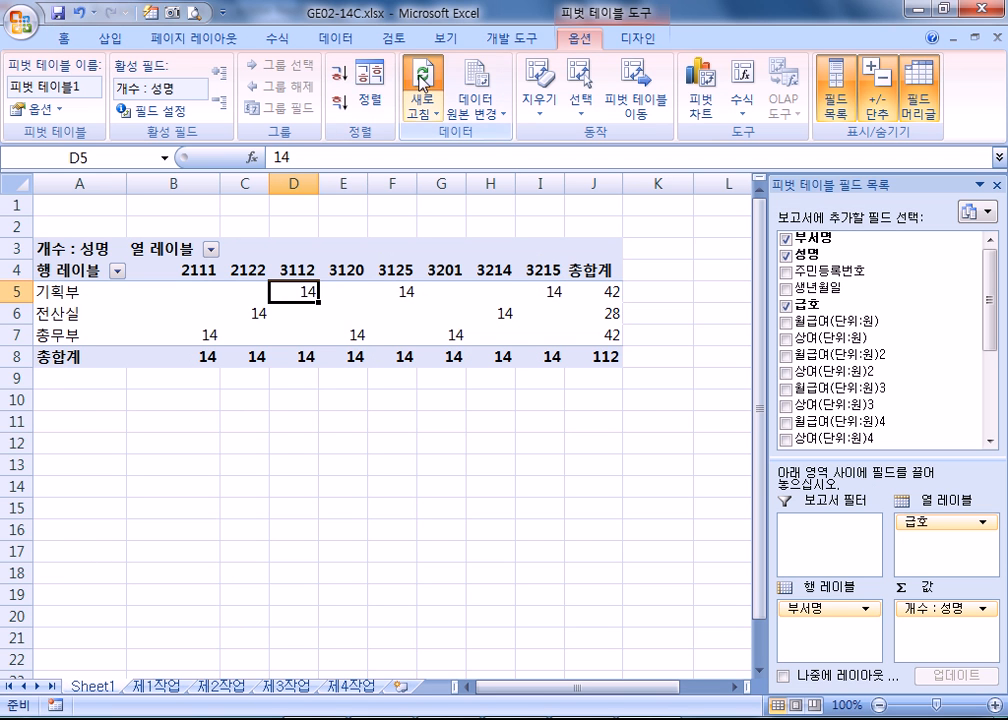
pyautogui.click(423, 88)
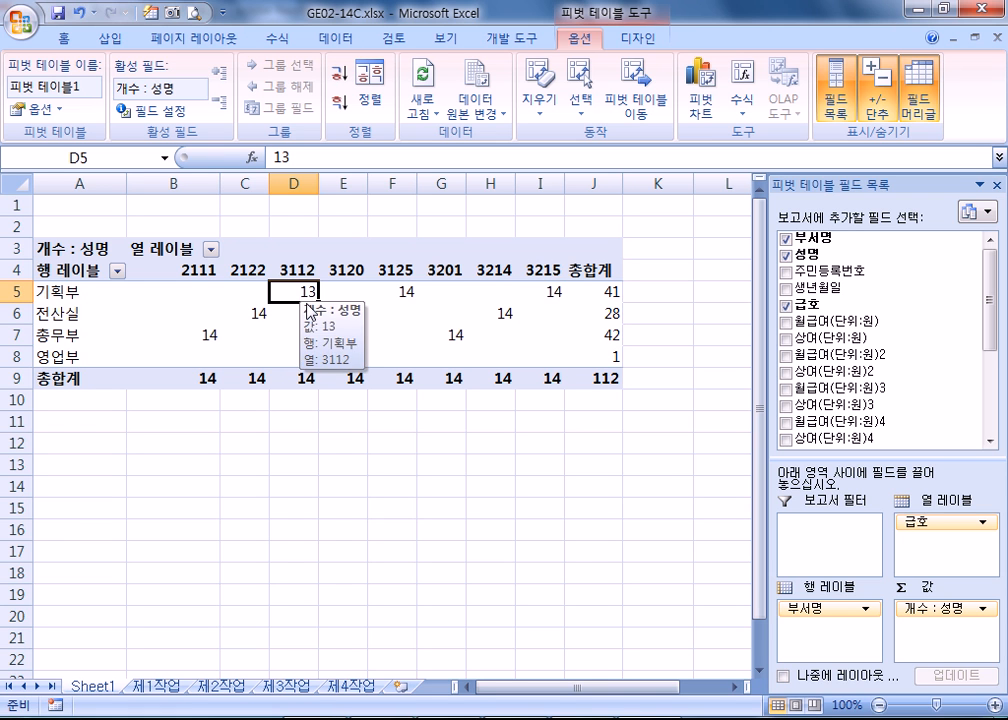
pyautogui.click(80, 356)
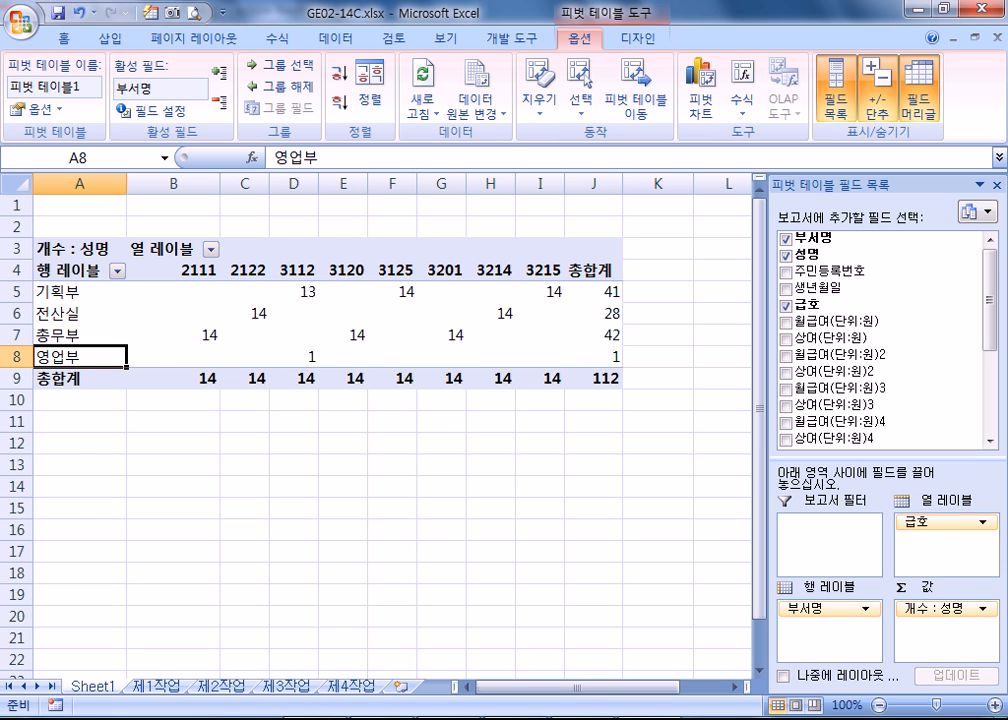
# - Check the monthly pay cell I3 on 제1작업, then review the 총무부 counts in the pivot table
pyautogui.click(157, 686)
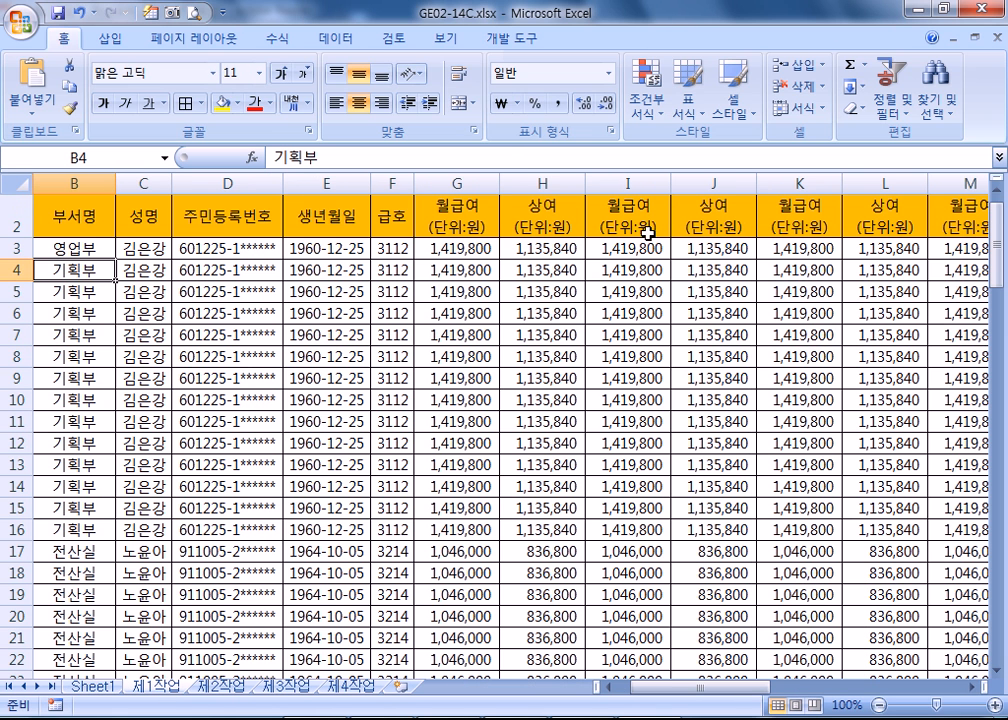
pyautogui.click(806, 262)
pyautogui.click(643, 248)
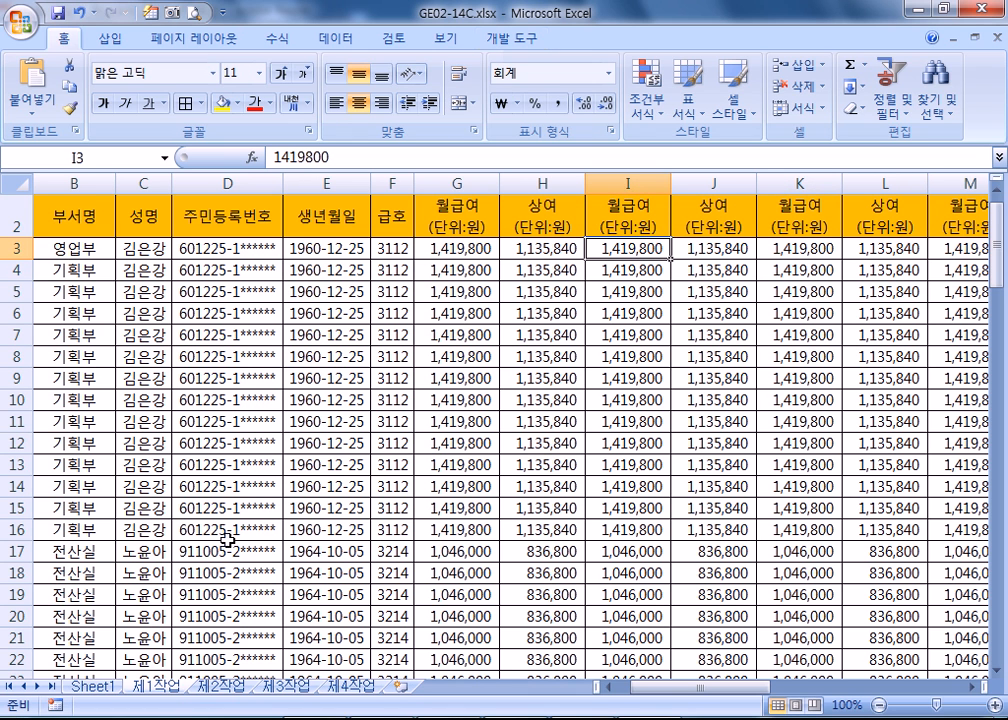
pyautogui.click(93, 688)
pyautogui.click(205, 333)
pyautogui.moveTo(218, 370)
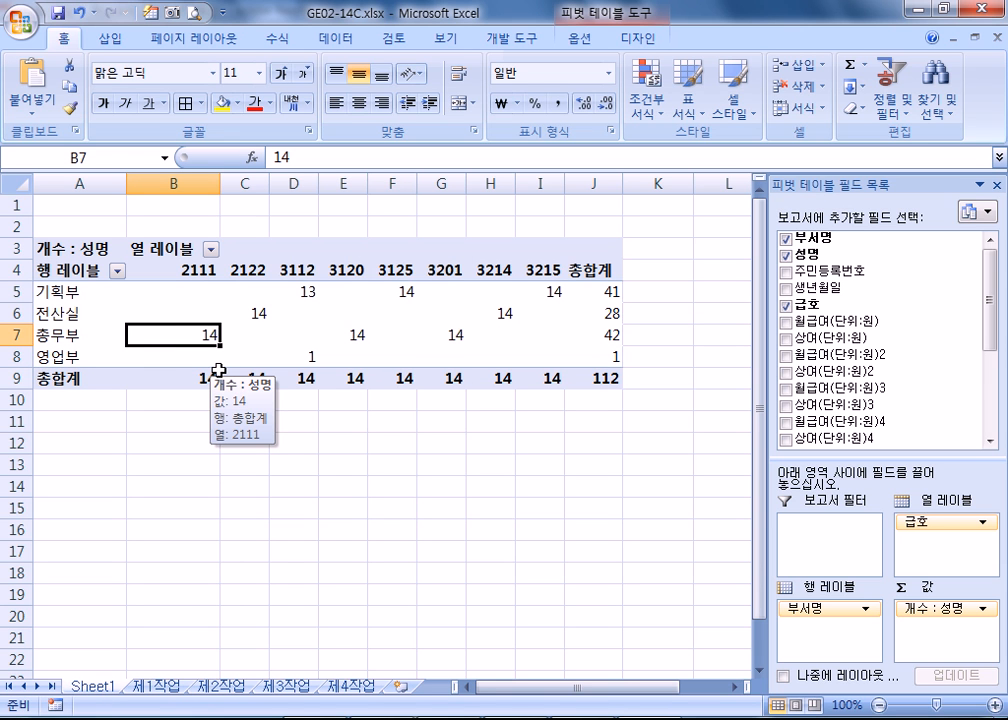
pyautogui.click(580, 39)
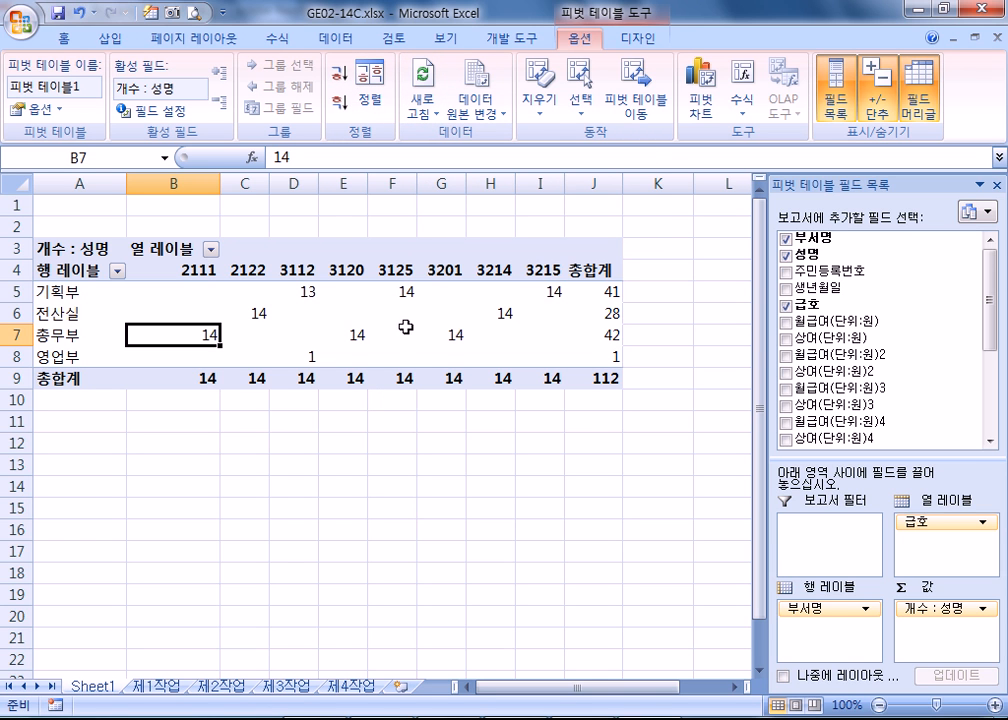
pyautogui.moveTo(410, 318)
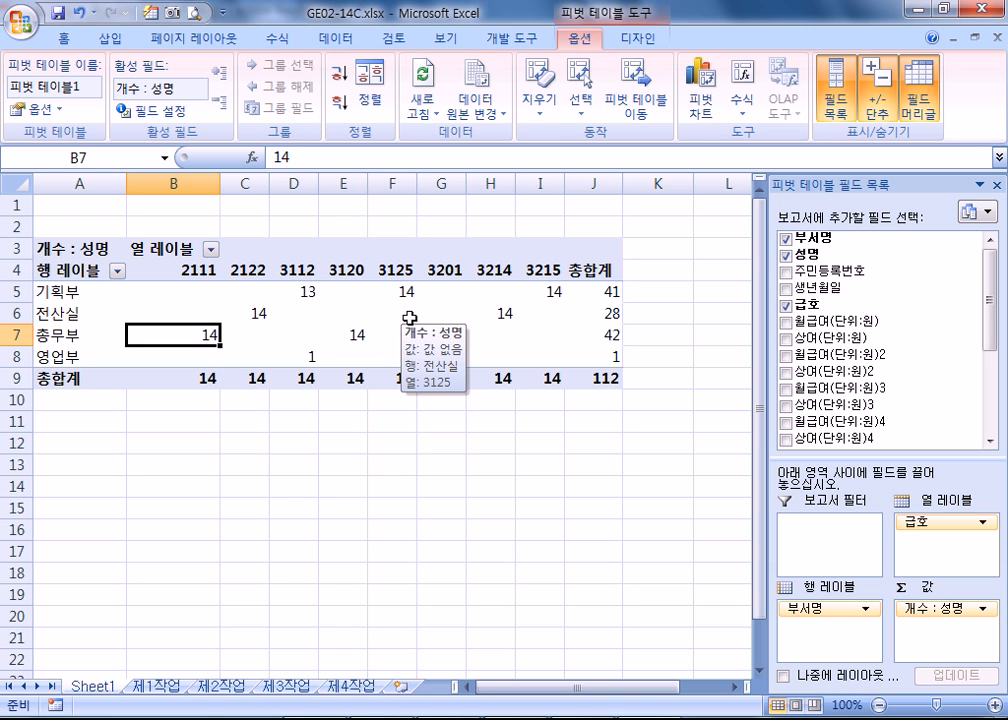
# - Return to the PDF notes and scroll past the pivot table pages toward section 129
pyautogui.click(487, 718)
pyautogui.scroll(-3, 504, 458)
pyautogui.scroll(-15, 508, 456)
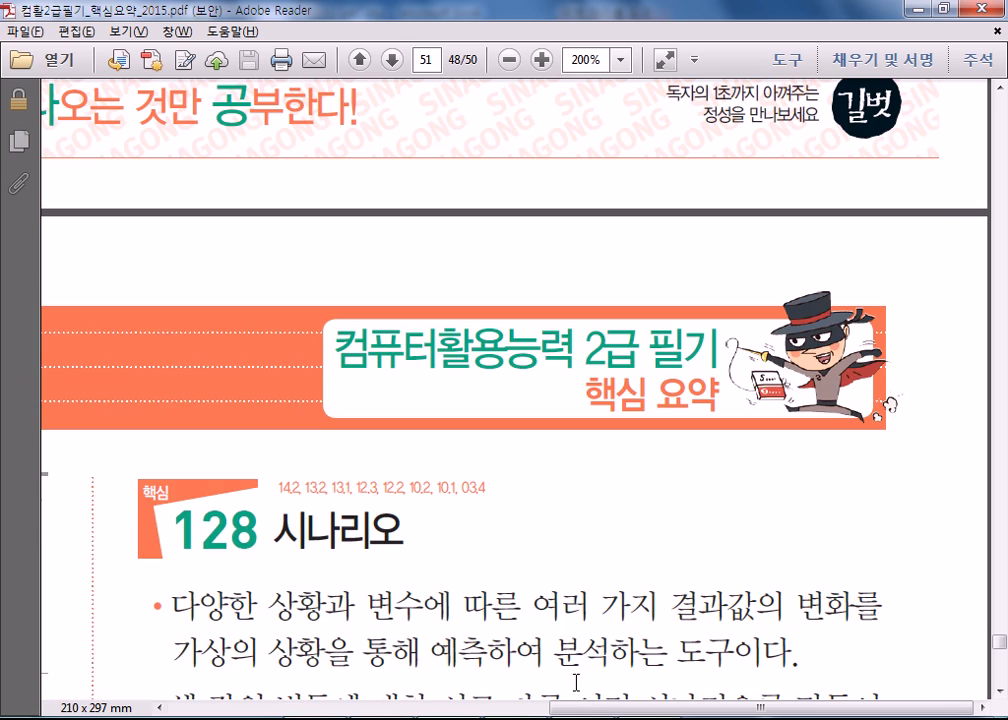
pyautogui.moveTo(592, 709); pyautogui.dragTo(248, 698)
pyautogui.scroll(-3, 283, 607)
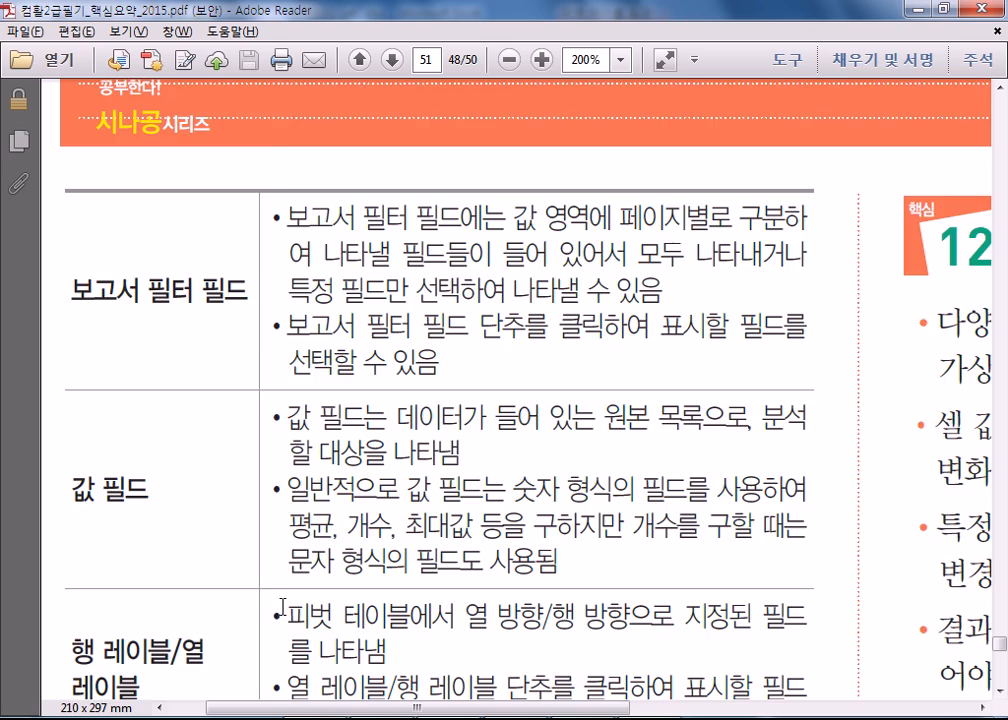
pyautogui.scroll(-10, 283, 607)
pyautogui.scroll(-5, 283, 607)
pyautogui.moveTo(476, 710); pyautogui.dragTo(857, 650)
pyautogui.scroll(12, 775, 510)
pyautogui.scroll(12, 775, 510)
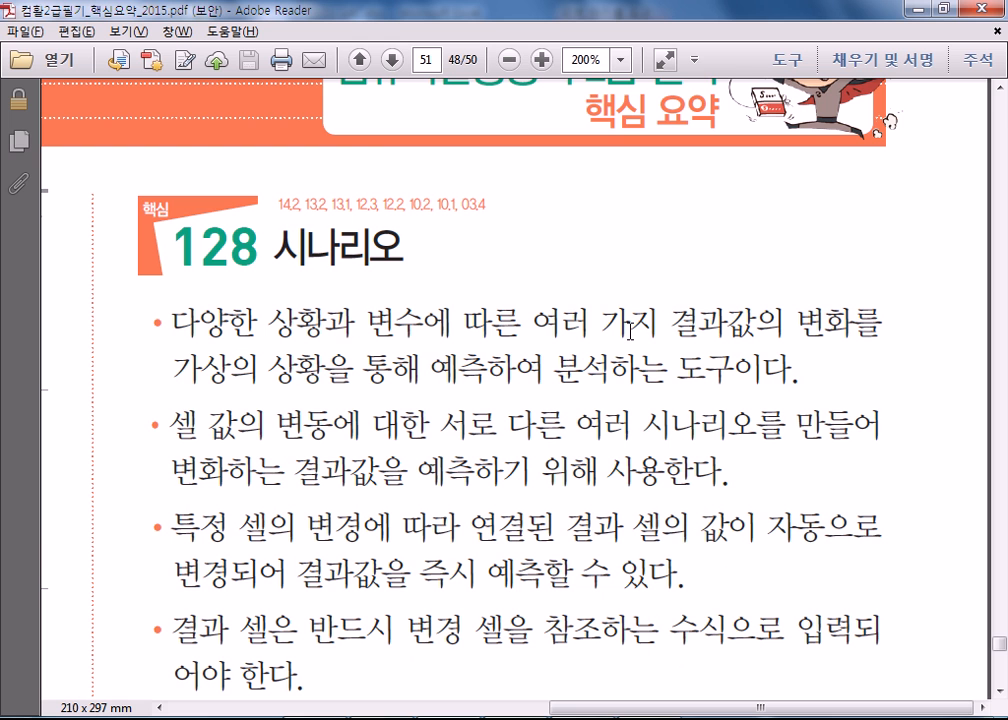
# - Read section 129 데이터 통합, highlighting and then clearing its list of usable functions
pyautogui.scroll(-4, 630, 332)
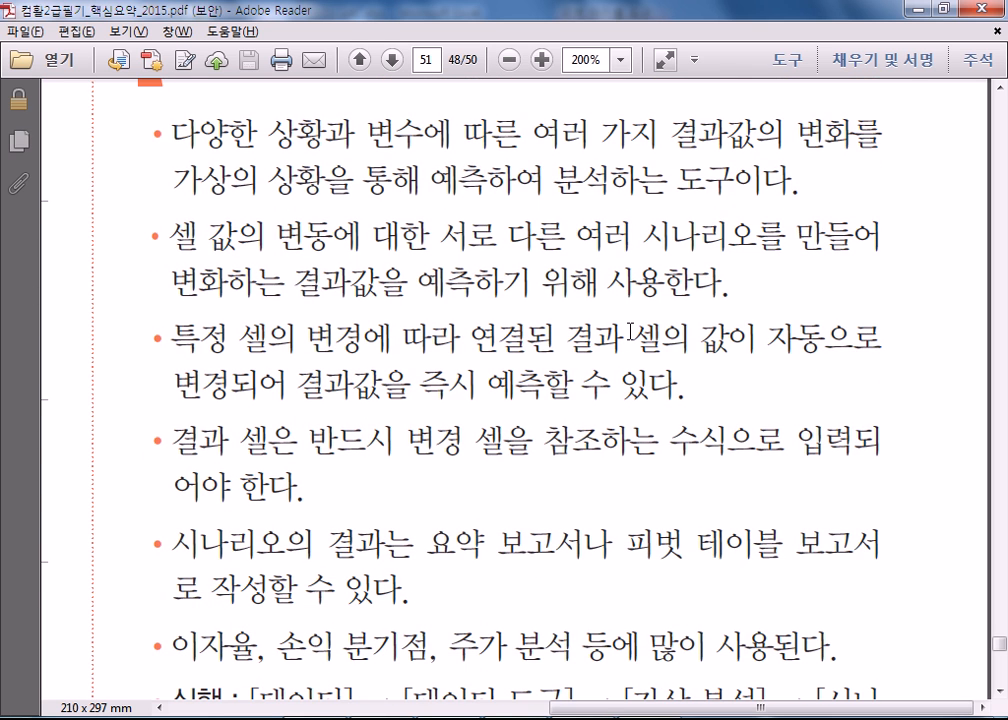
pyautogui.scroll(-20, 630, 332)
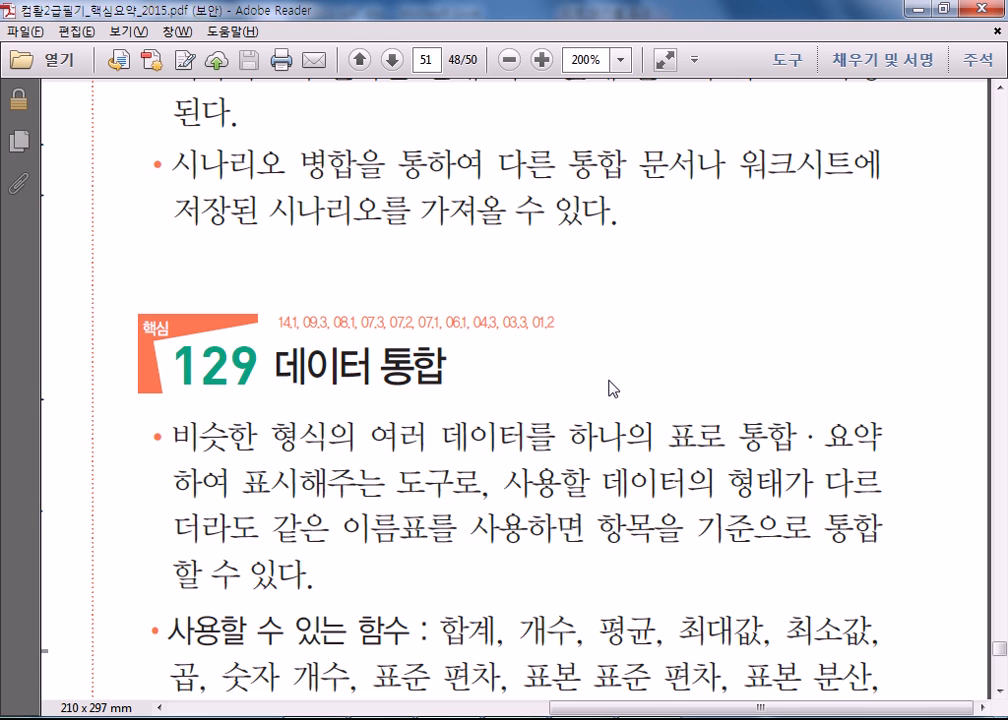
pyautogui.scroll(-5, 612, 388)
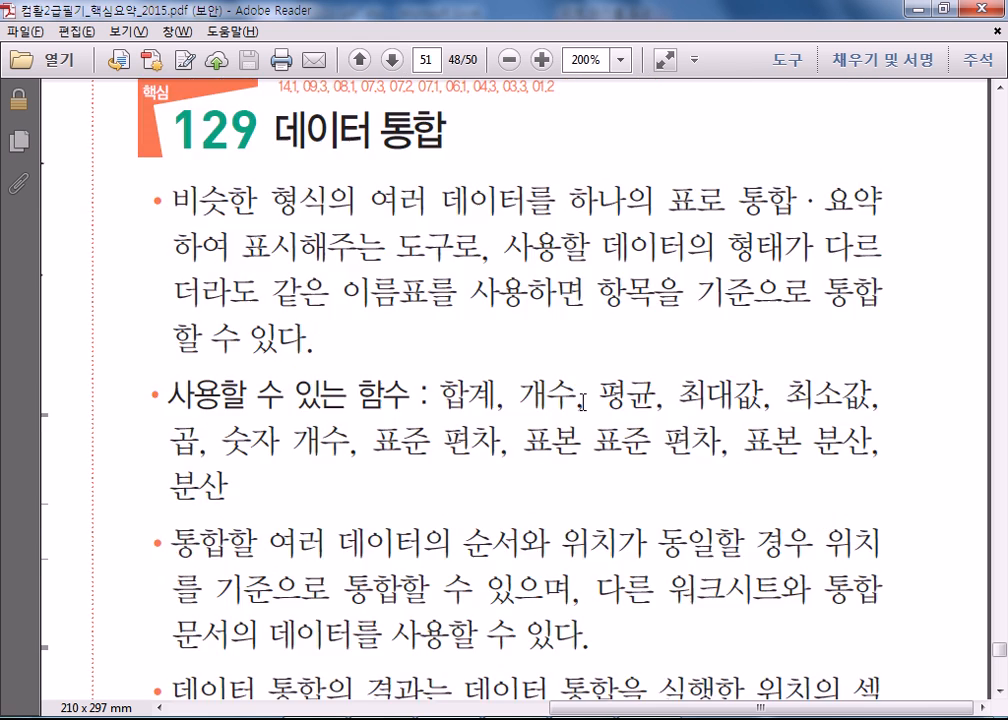
pyautogui.moveTo(440, 398); pyautogui.dragTo(851, 445)
pyautogui.click(646, 472)
pyautogui.scroll(-10, 457, 432)
# - Read through page 52 into the macro notes, briefly highlighting the Alt + F8 shortcut
pyautogui.scroll(-1, 467, 432)
pyautogui.moveTo(586, 708); pyautogui.dragTo(201, 662)
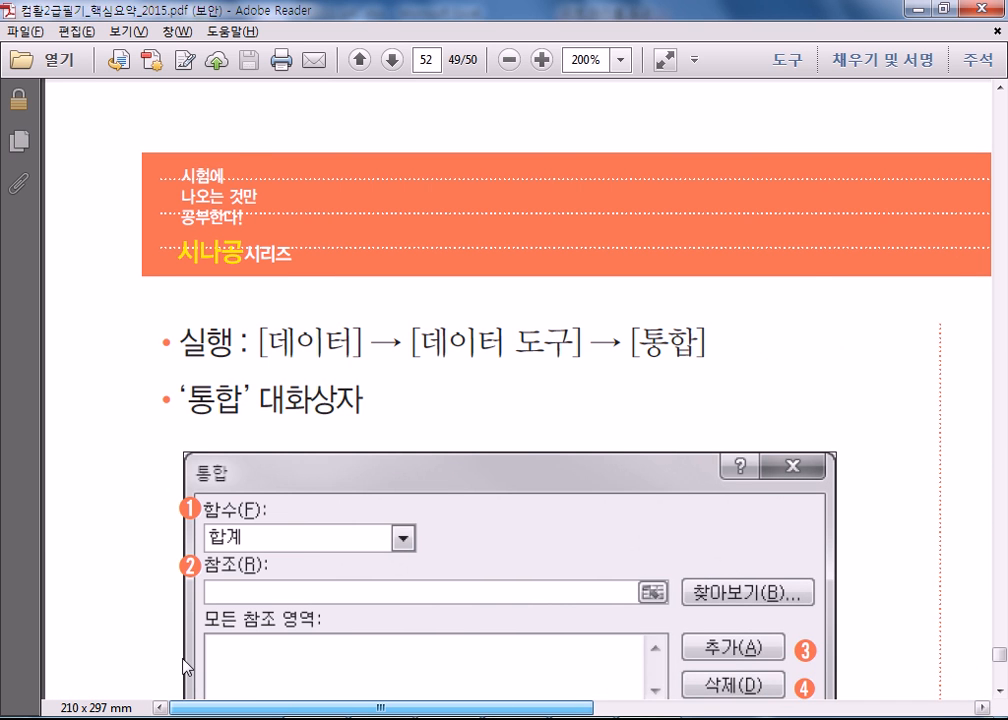
pyautogui.scroll(-10, 450, 428)
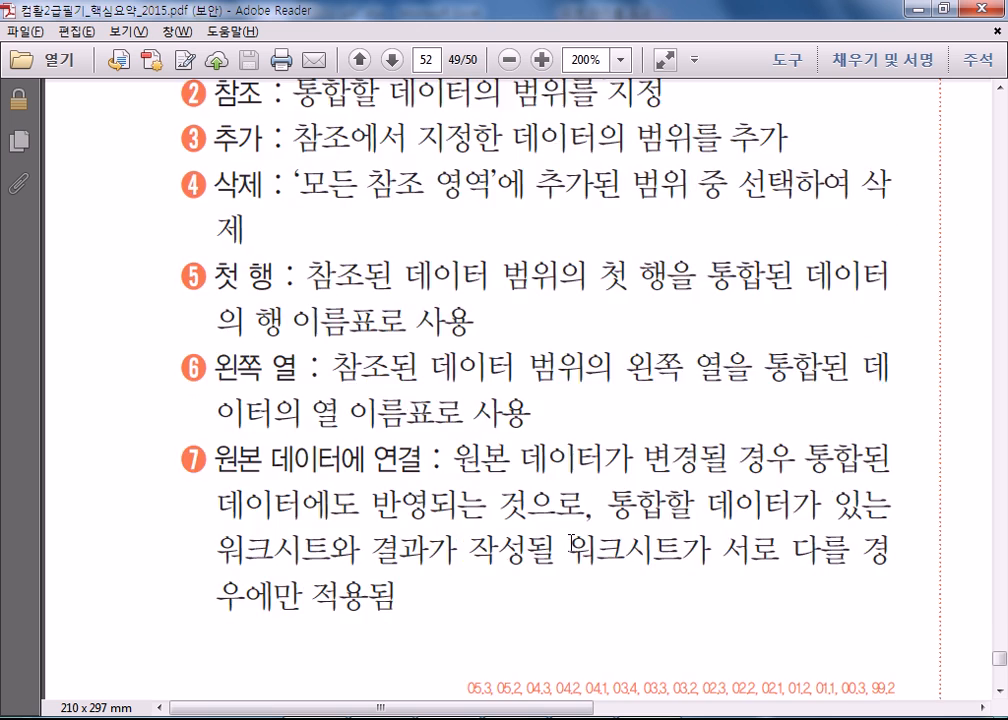
pyautogui.scroll(-5, 576, 551)
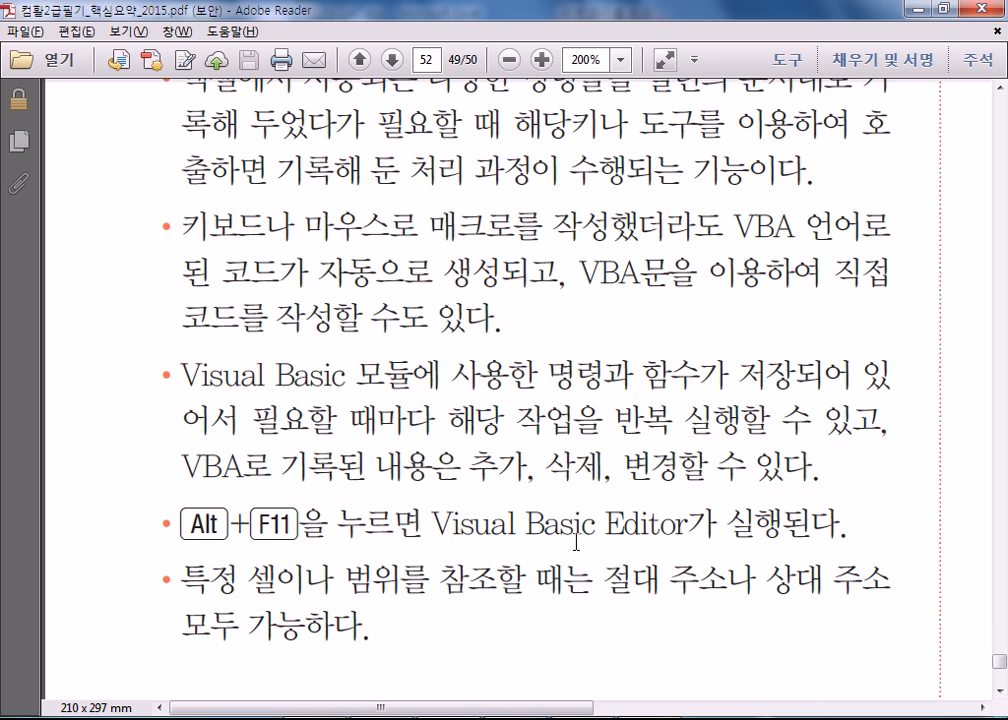
pyautogui.scroll(1, 288, 460)
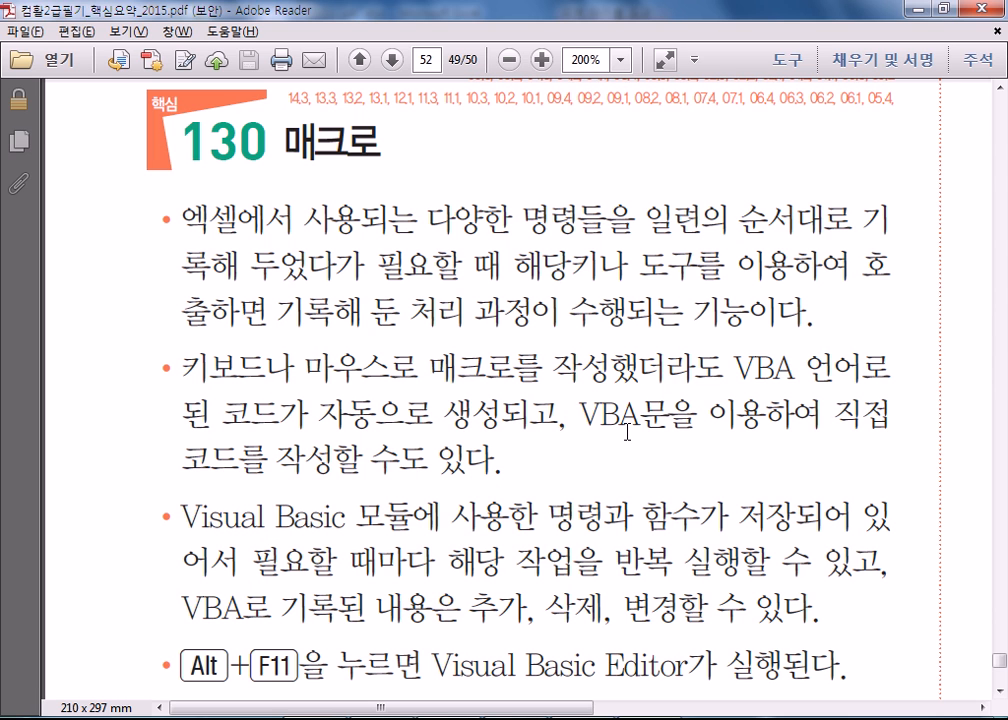
pyautogui.scroll(-1, 610, 445)
pyautogui.scroll(-3, 671, 463)
pyautogui.moveTo(462, 708); pyautogui.dragTo(853, 686)
pyautogui.scroll(-5, 523, 636)
pyautogui.scroll(3, 523, 641)
pyautogui.scroll(6, 700, 540)
pyautogui.scroll(5, 704, 523)
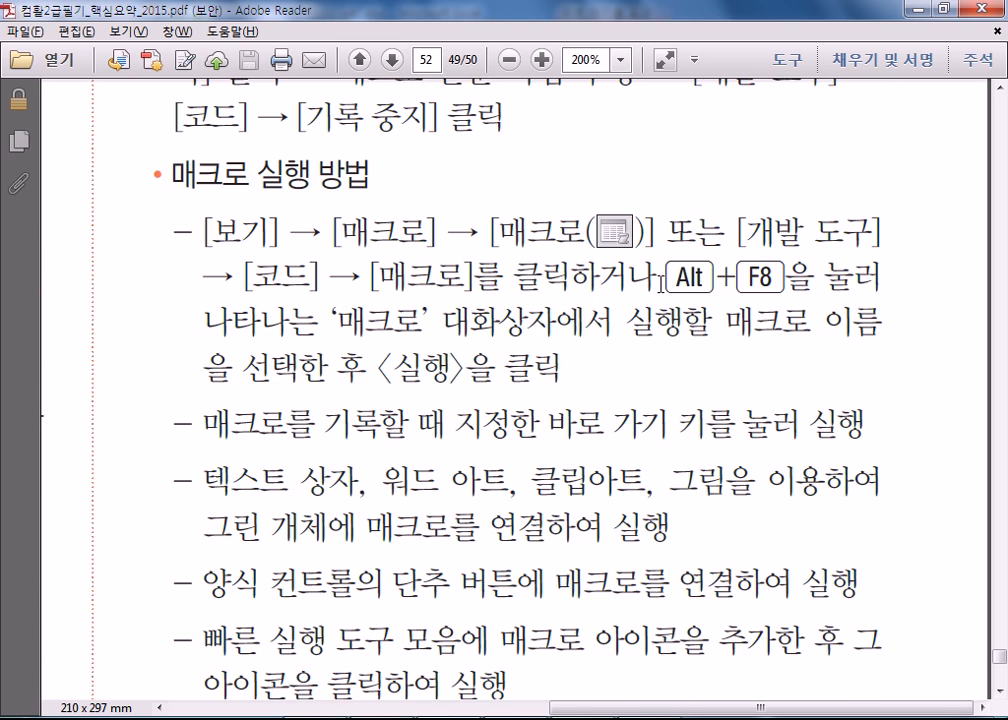
pyautogui.moveTo(662, 284); pyautogui.dragTo(786, 290)
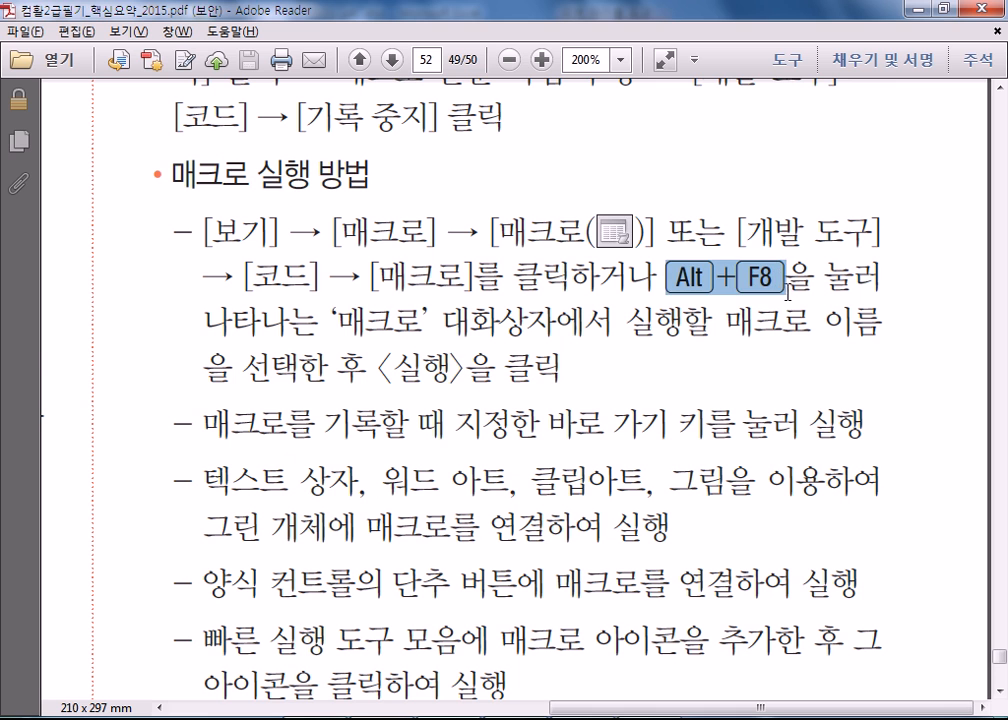
pyautogui.click(784, 363)
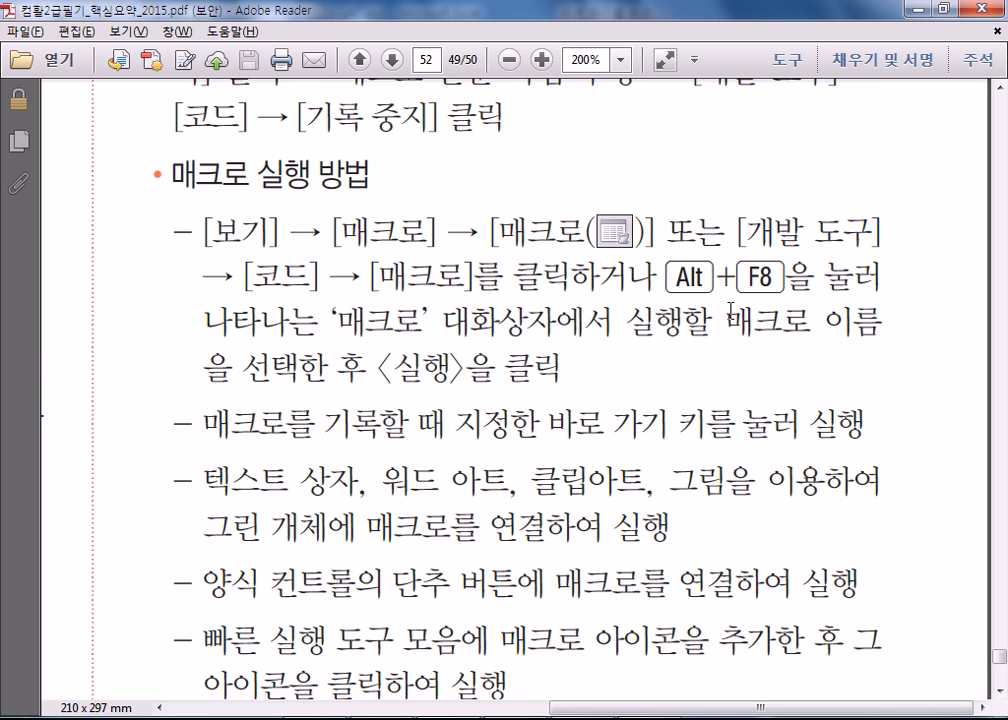
# - Page on to section 131 and highlight the default macro names 'Macro1, Macro2'
pyautogui.scroll(-2, 731, 309)
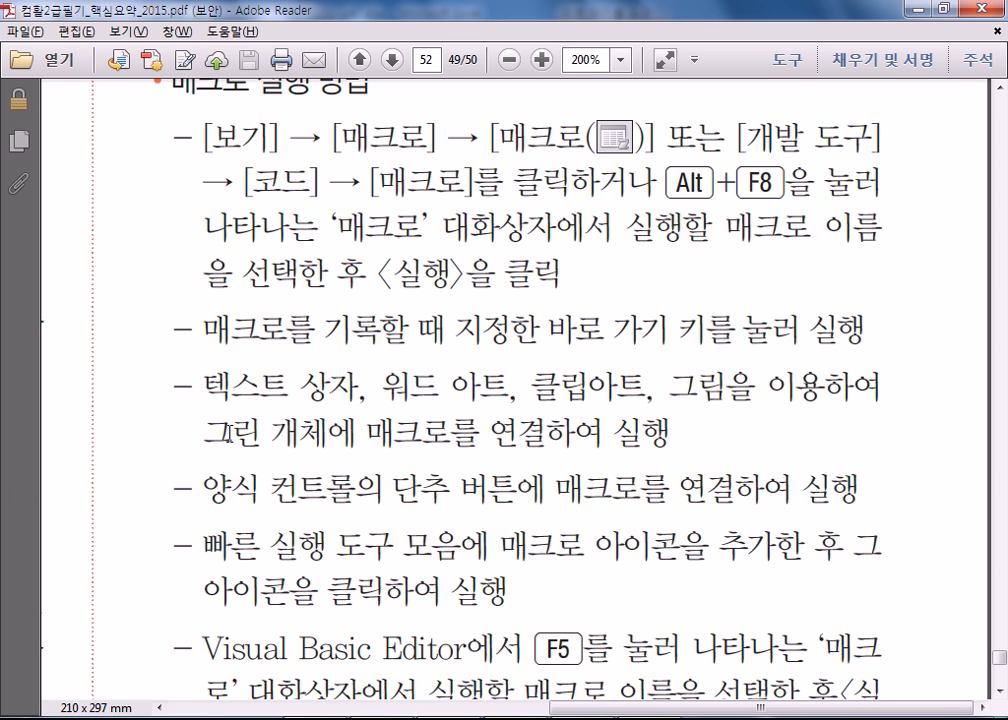
pyautogui.scroll(-2, 380, 391)
pyautogui.scroll(-2, 383, 391)
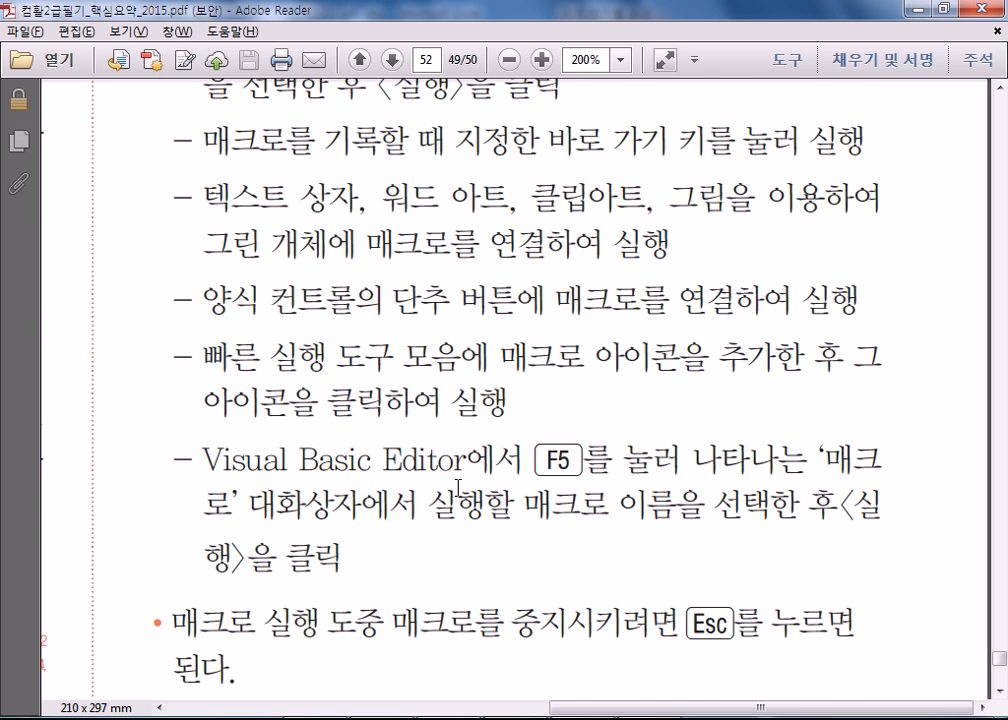
pyautogui.scroll(-9, 457, 487)
pyautogui.scroll(-2, 449, 495)
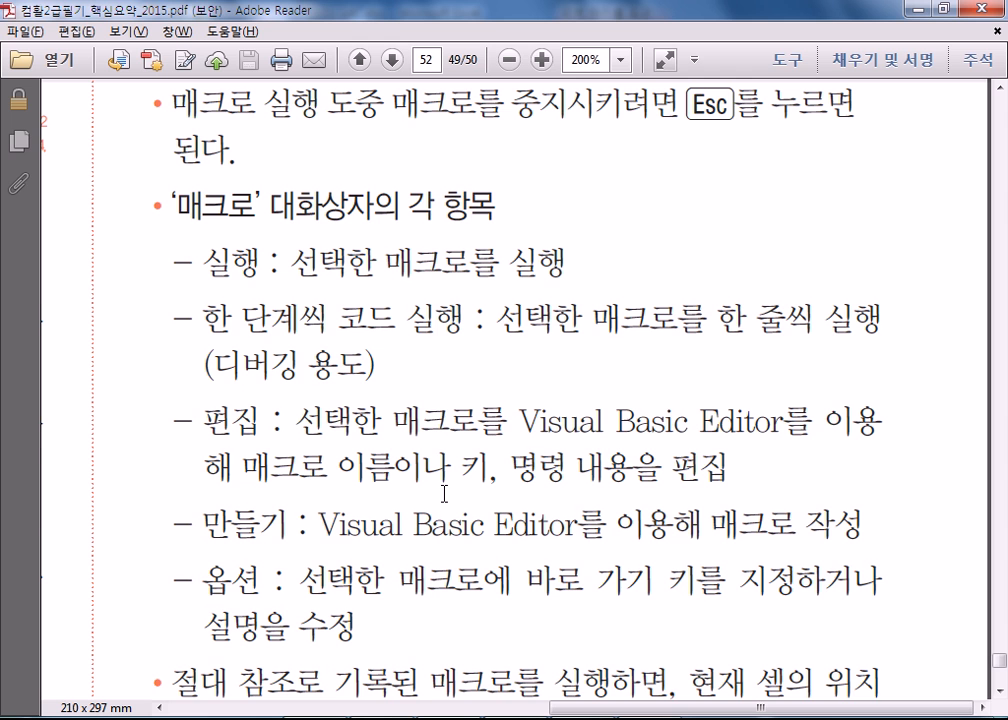
pyautogui.scroll(-2, 444, 493)
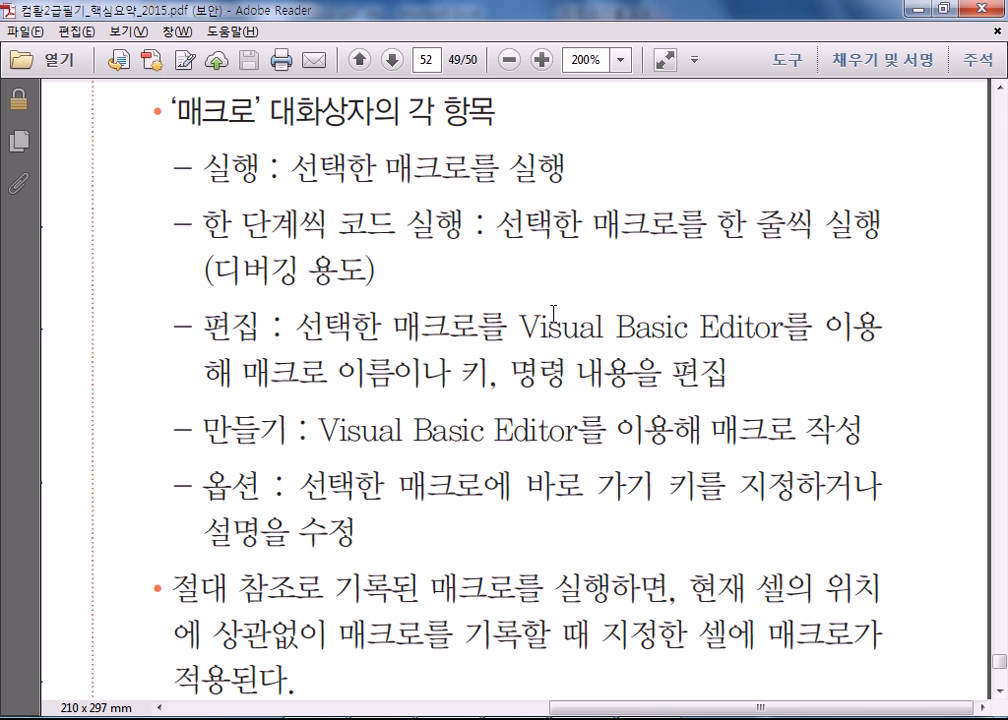
pyautogui.scroll(-5, 560, 596)
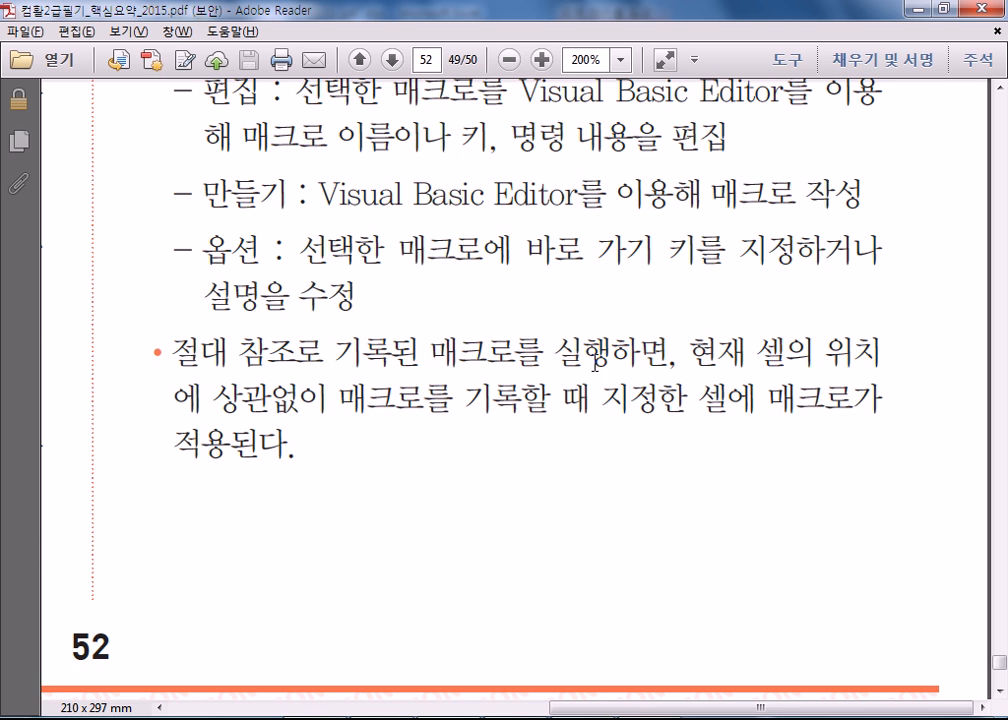
pyautogui.moveTo(675, 707); pyautogui.dragTo(295, 700)
pyautogui.scroll(-9, 330, 385)
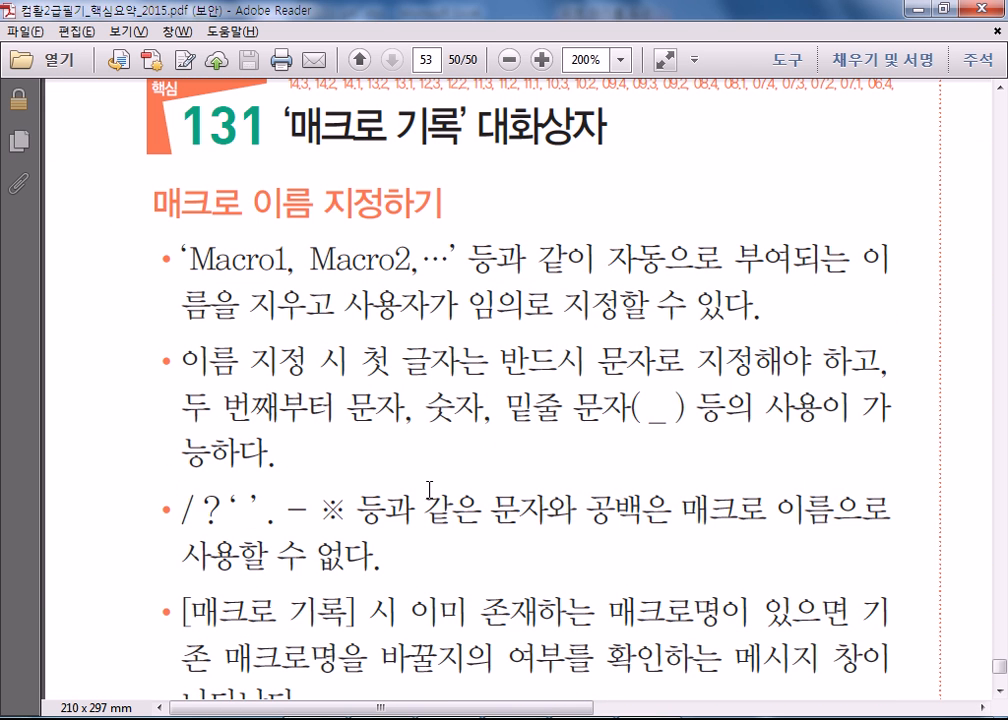
pyautogui.moveTo(190, 260); pyautogui.dragTo(385, 262)
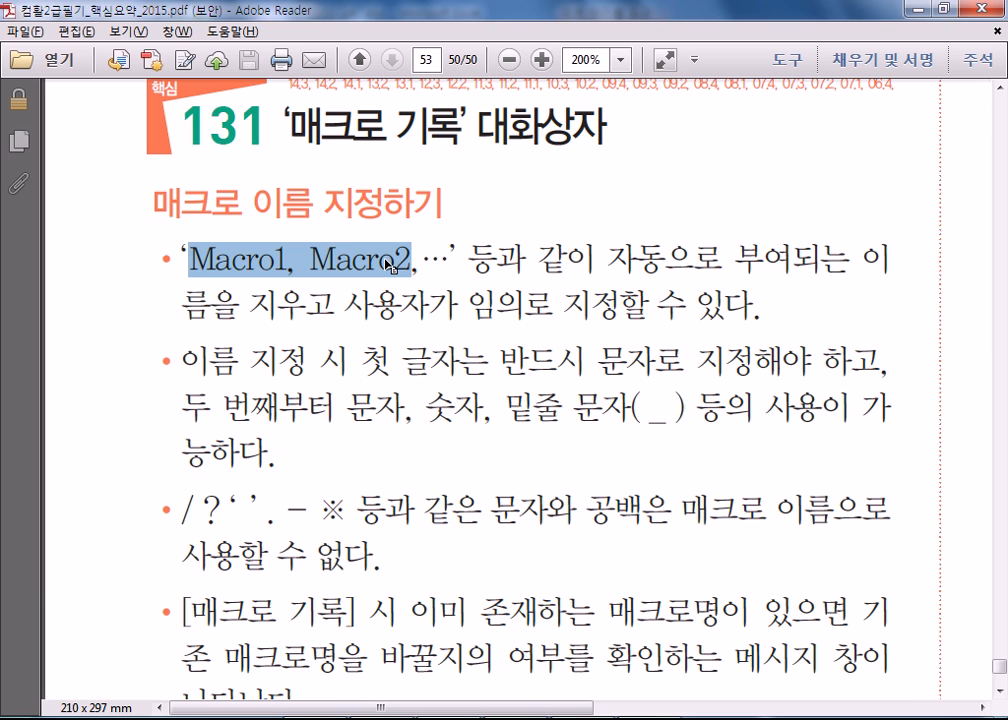
pyautogui.hotkey('alt', 'Tab')
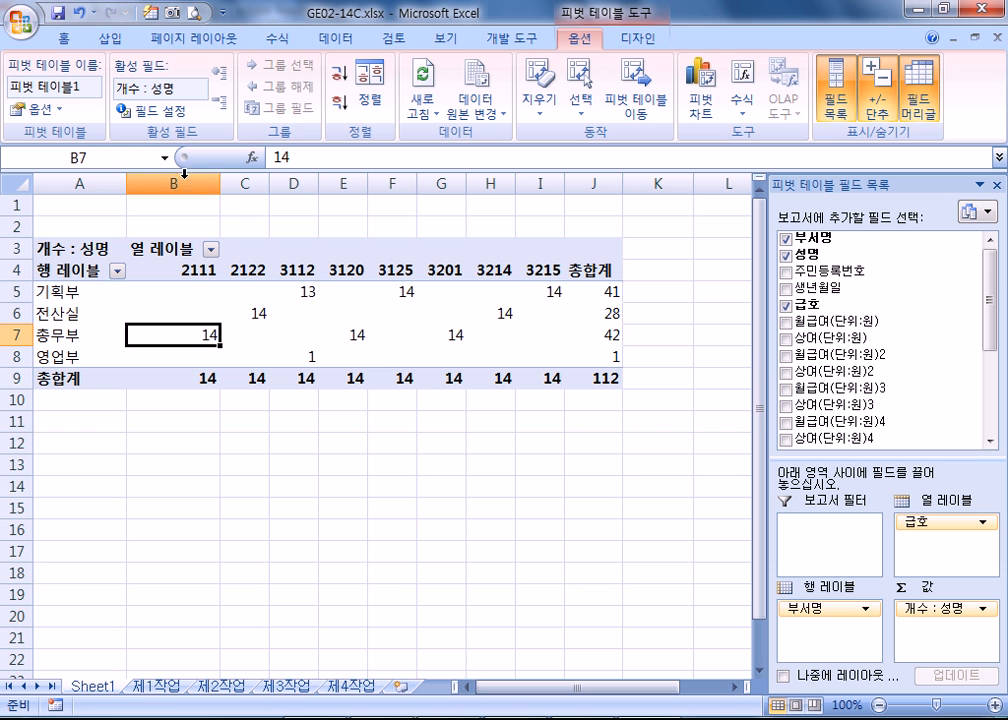
# - Select cell B3 and start recording a new macro from the Developer tab, default name Macro1
pyautogui.click(91, 160)
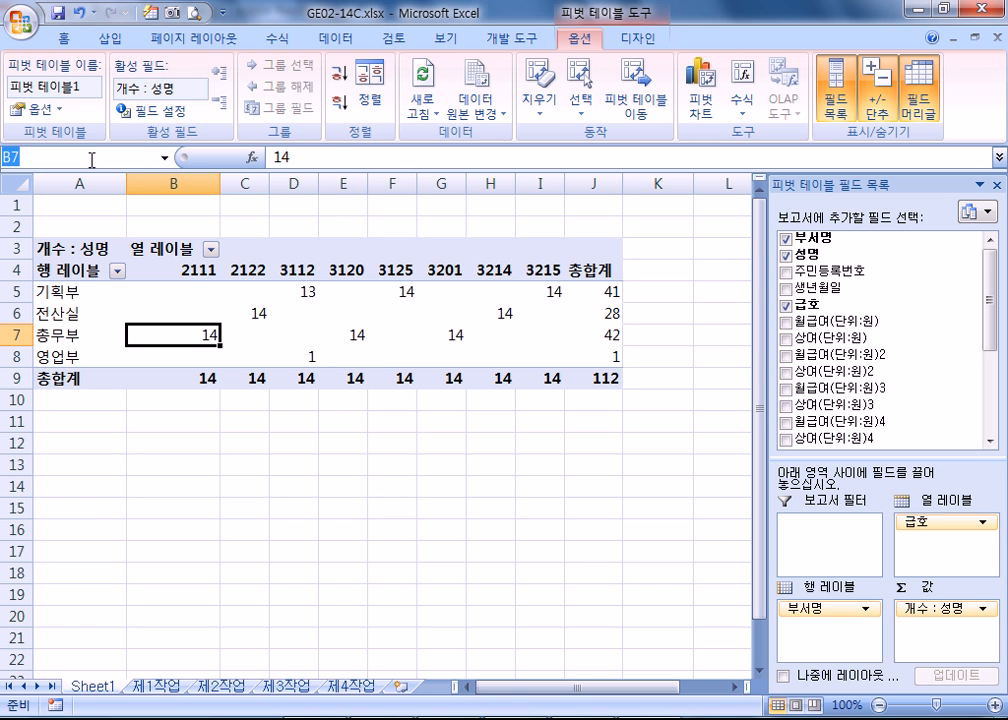
pyautogui.click(135, 249)
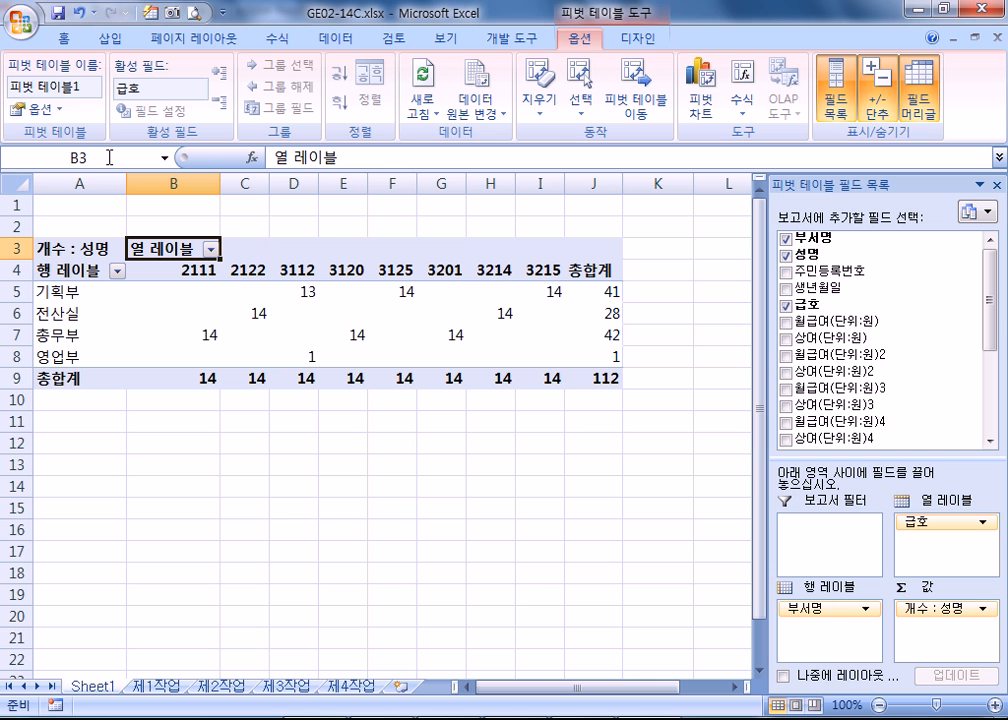
pyautogui.click(637, 38)
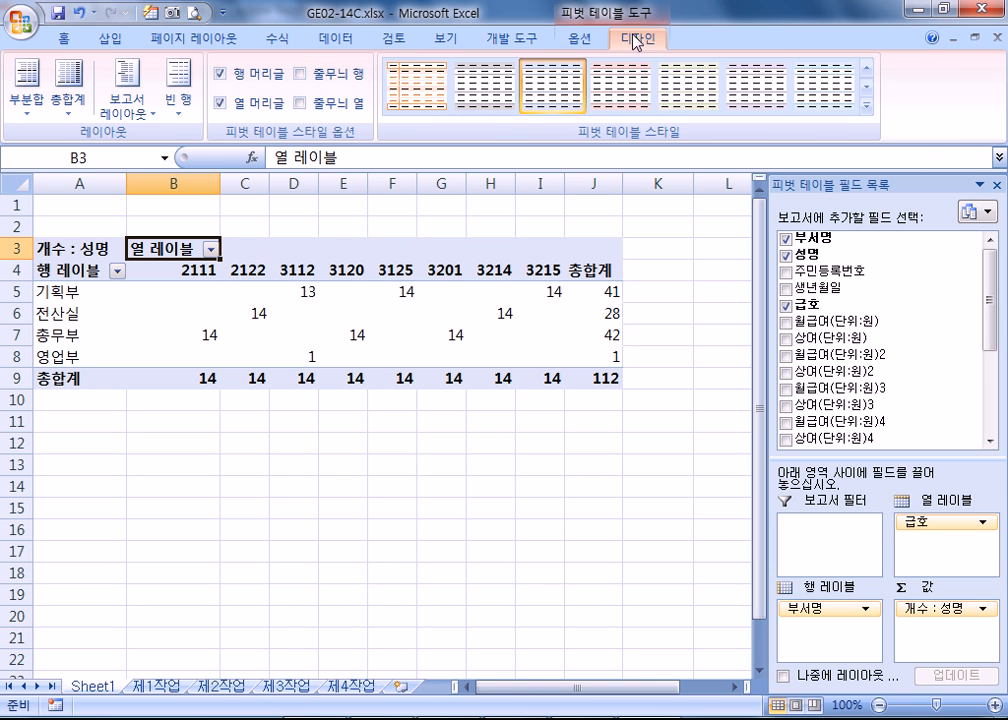
pyautogui.click(512, 38)
pyautogui.click(133, 64)
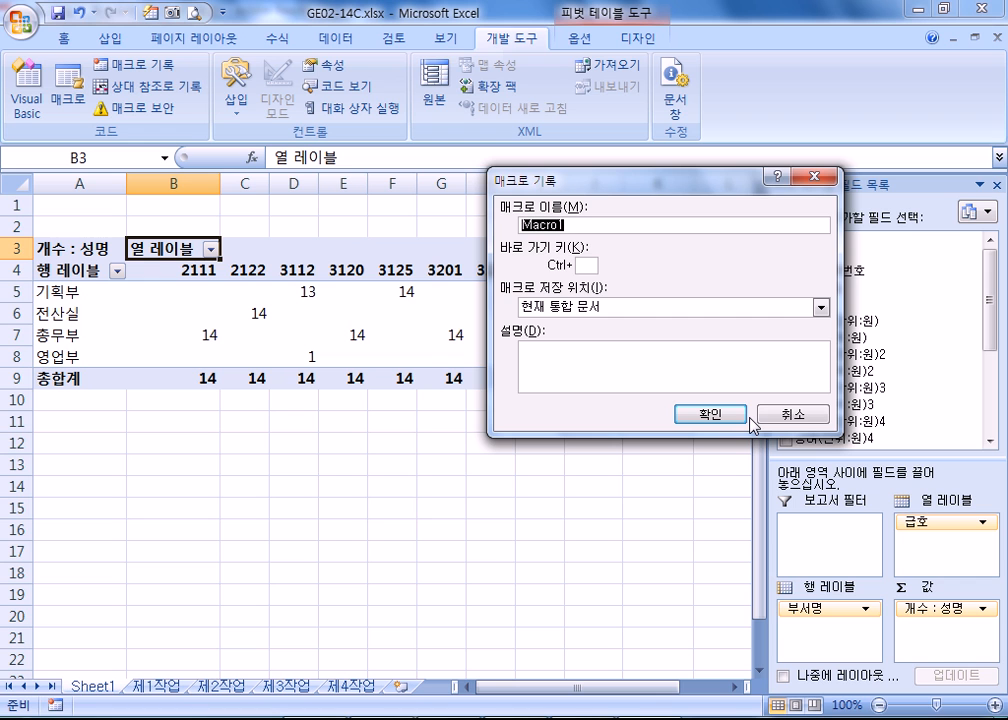
pyautogui.click(510, 718)
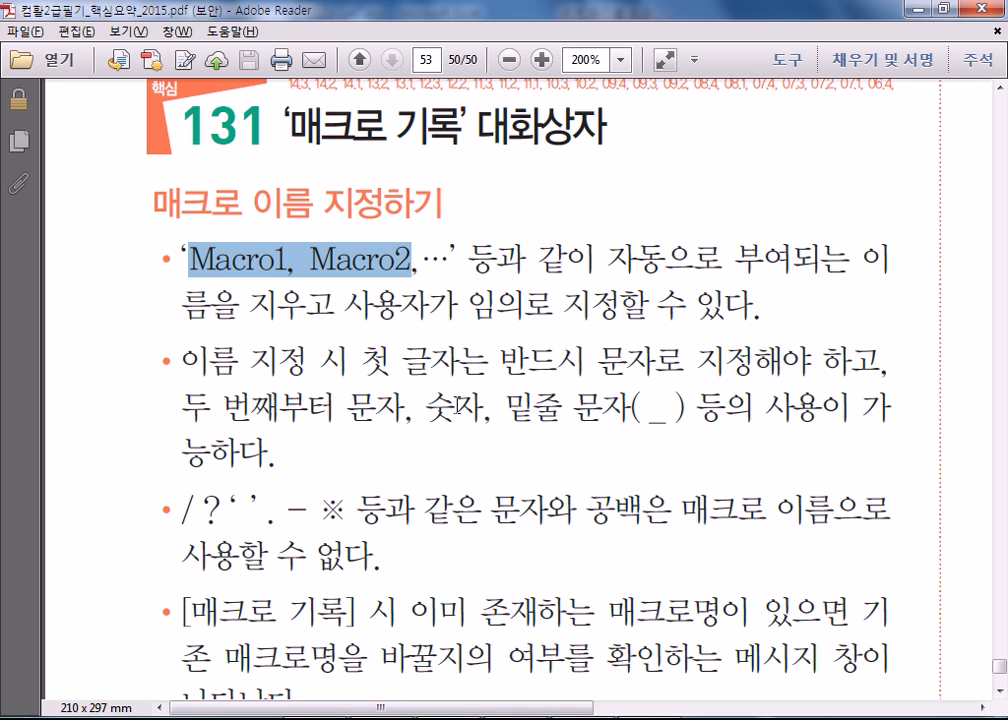
# - Highlight the naming rules: no spaces or / ? ' . characters, letter first, underscores allowed
pyautogui.moveTo(586, 512); pyautogui.dragTo(612, 512)
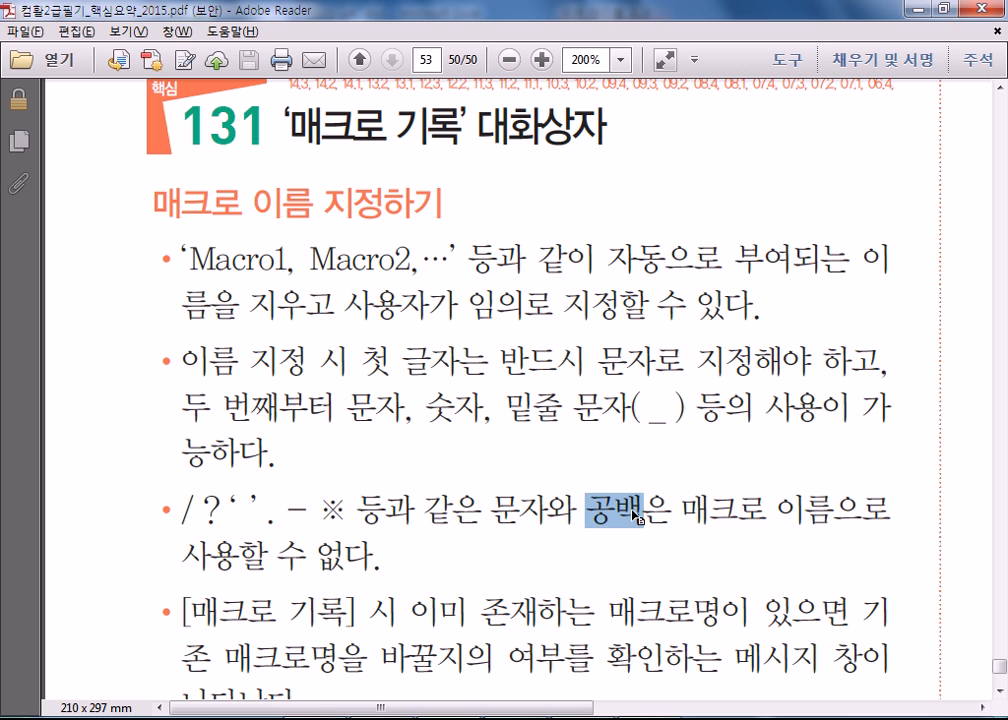
pyautogui.click(580, 512)
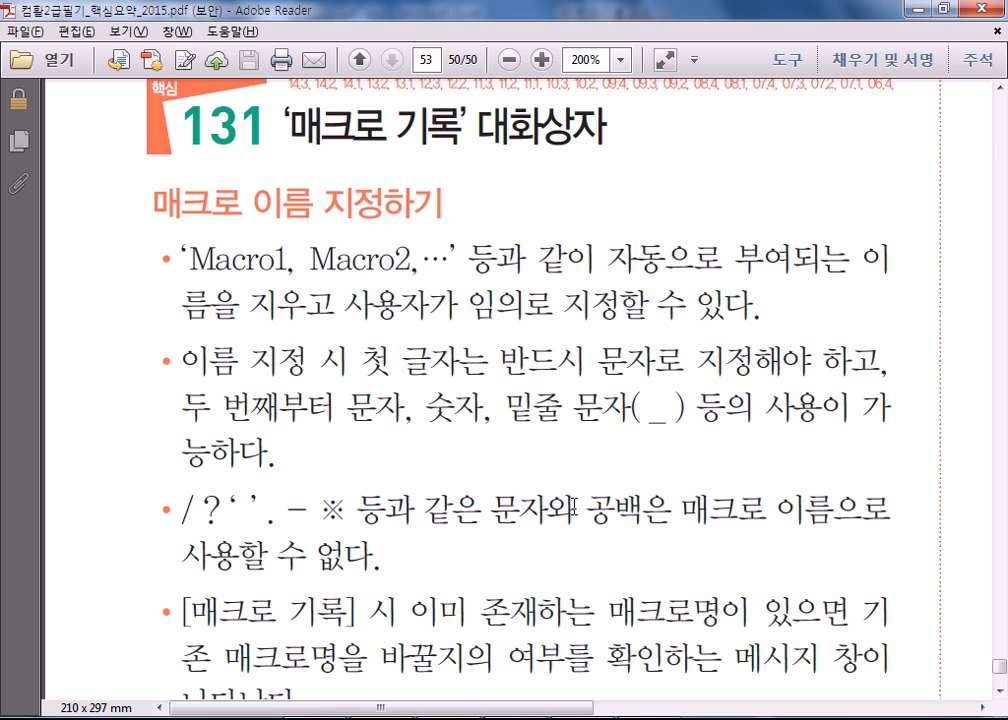
pyautogui.doubleClick(334, 511)
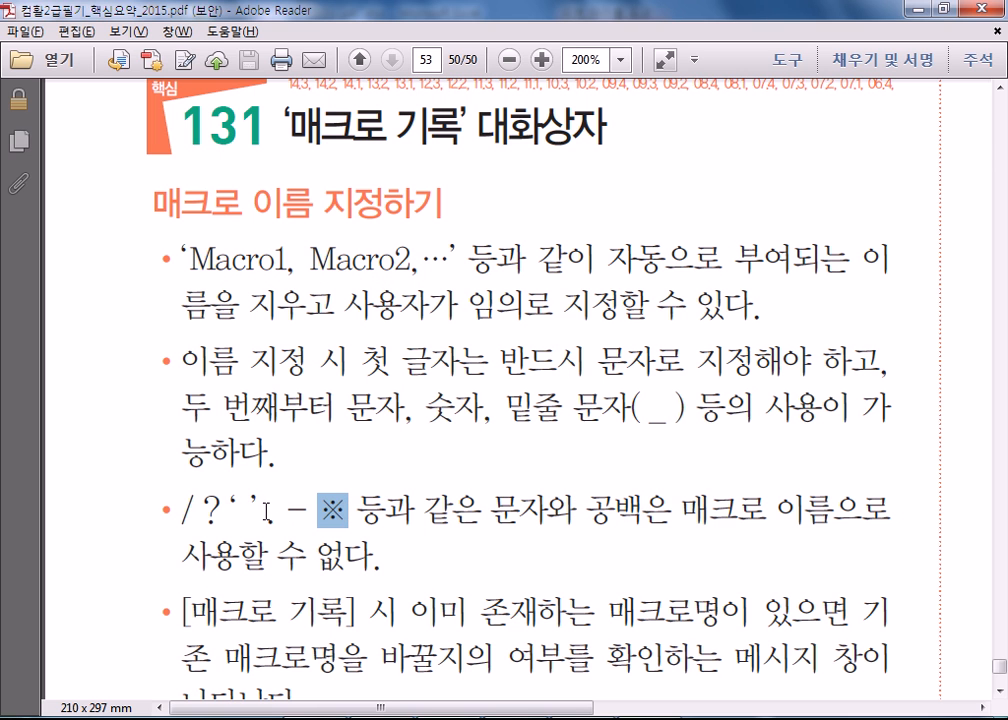
pyautogui.moveTo(180, 508); pyautogui.dragTo(282, 508)
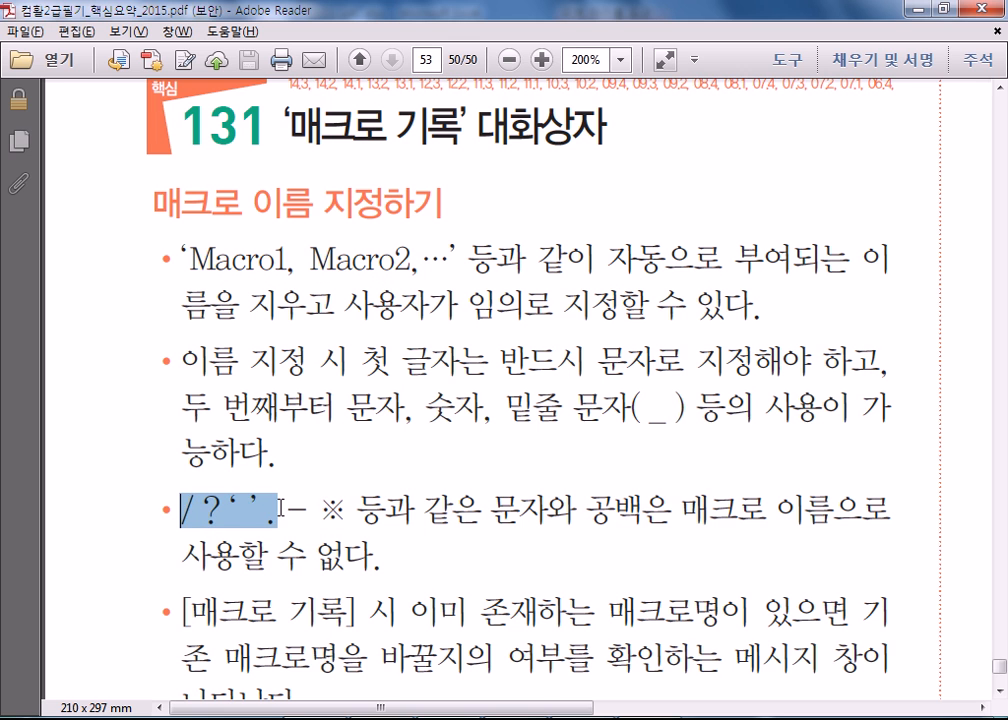
pyautogui.scroll(-1, 421, 398)
pyautogui.moveTo(390, 318); pyautogui.dragTo(488, 318)
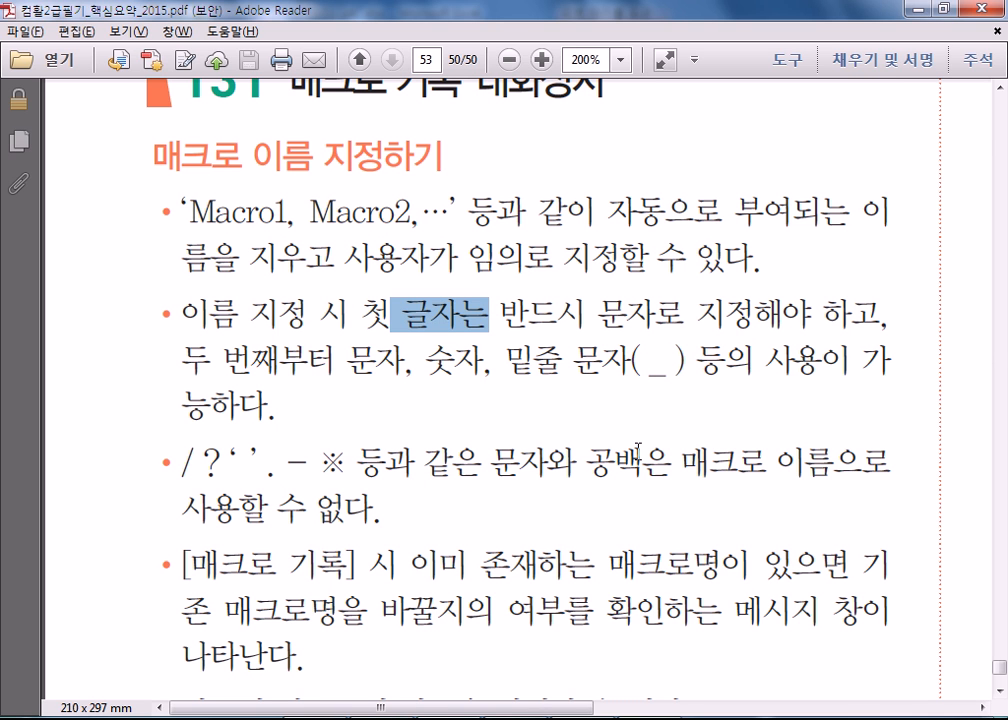
pyautogui.moveTo(646, 364); pyautogui.dragTo(670, 372)
pyautogui.click(668, 429)
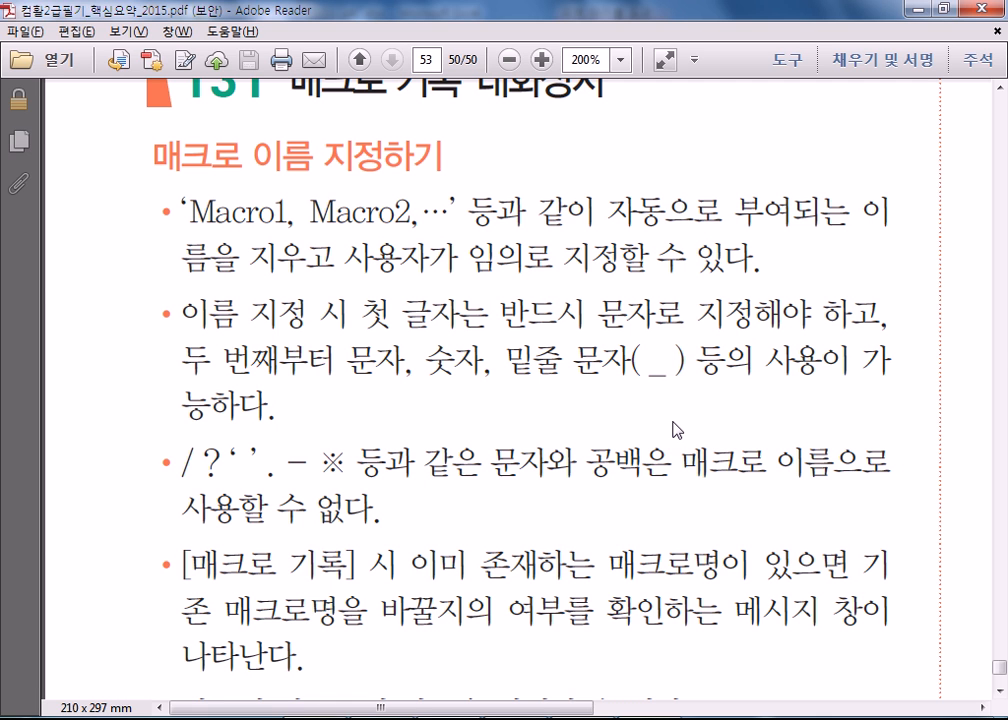
# - Scroll to the 바로 가기 키 지정하기 notes and go back to the Record Macro dialog
pyautogui.scroll(-6, 555, 522)
pyautogui.scroll(-3, 558, 522)
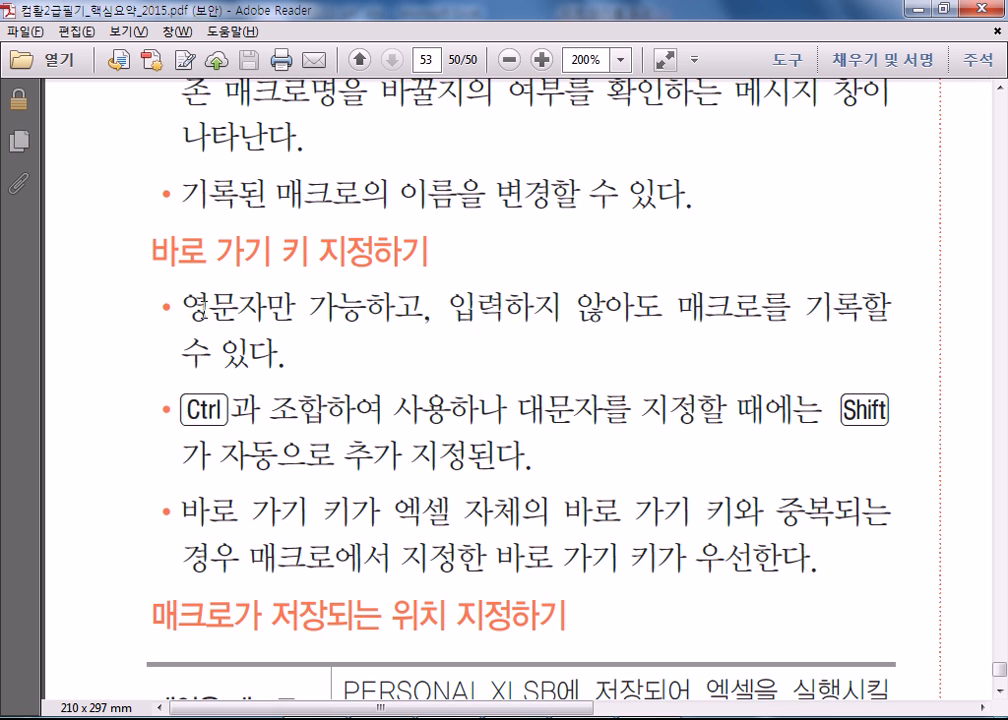
pyautogui.moveTo(205, 308); pyautogui.dragTo(266, 310)
pyautogui.click(545, 718)
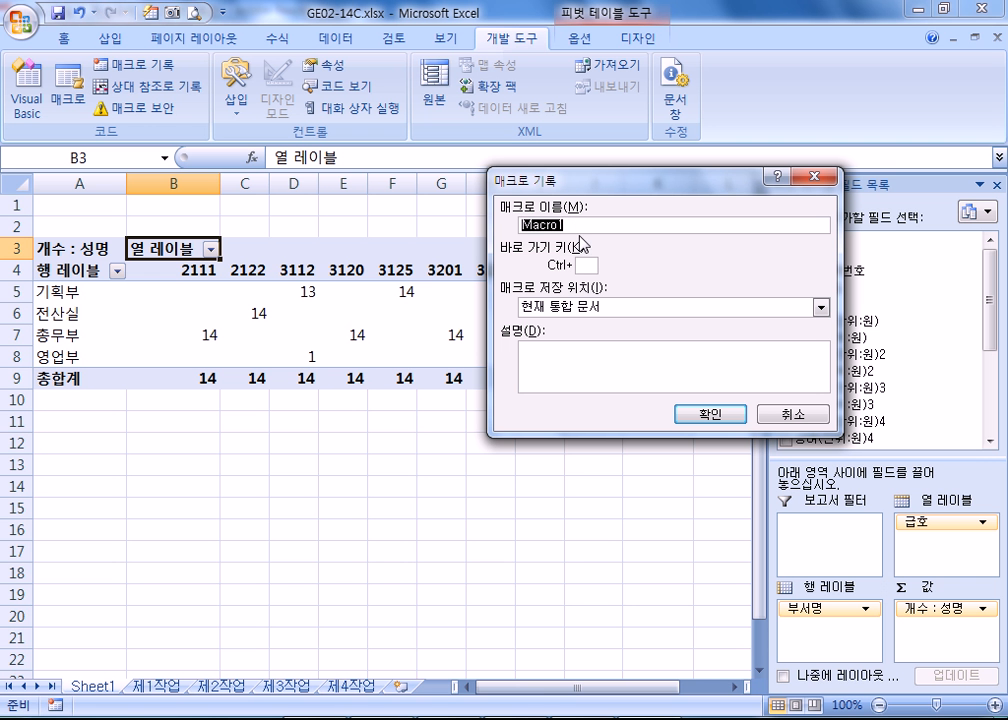
# - Set Macro1's shortcut key to Ctrl+c, replacing the earlier O and q entries
pyautogui.click(587, 265)
pyautogui.write('O')
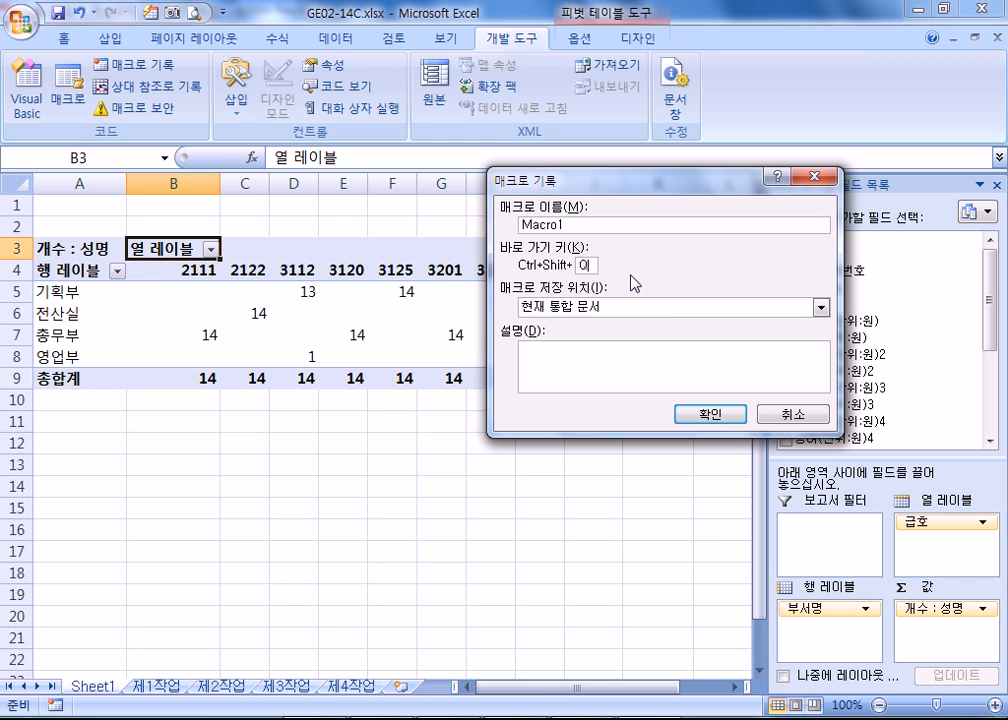
pyautogui.moveTo(574, 225); pyautogui.dragTo(466, 226)
pyautogui.click(589, 265)
pyautogui.write('q')
pyautogui.moveTo(566, 225); pyautogui.dragTo(508, 235)
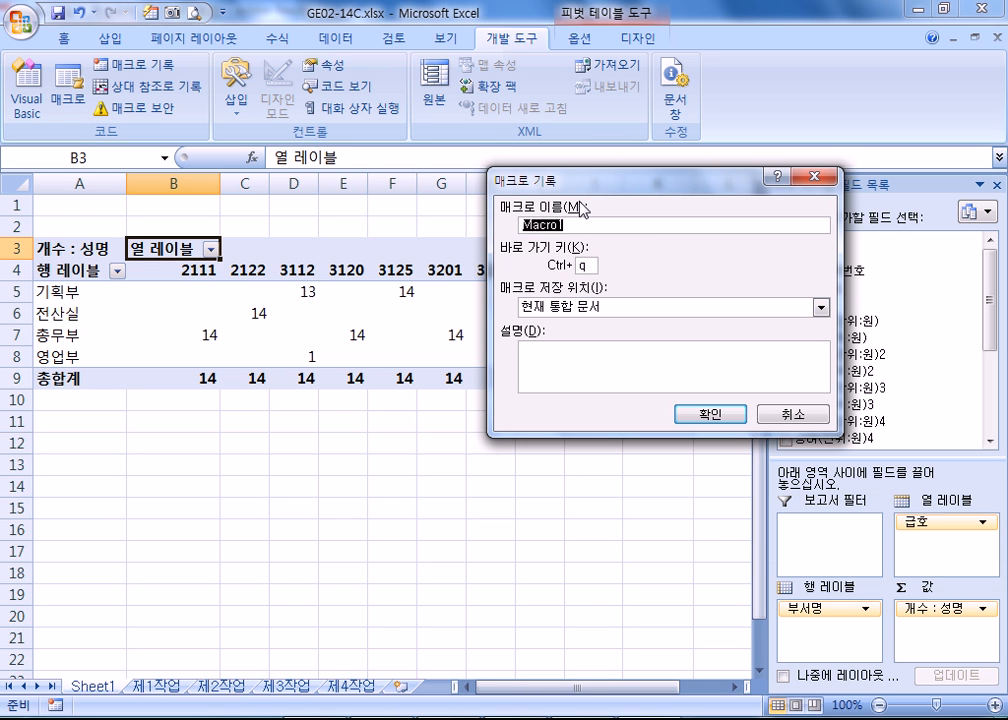
pyautogui.click(594, 265)
pyautogui.write('c')
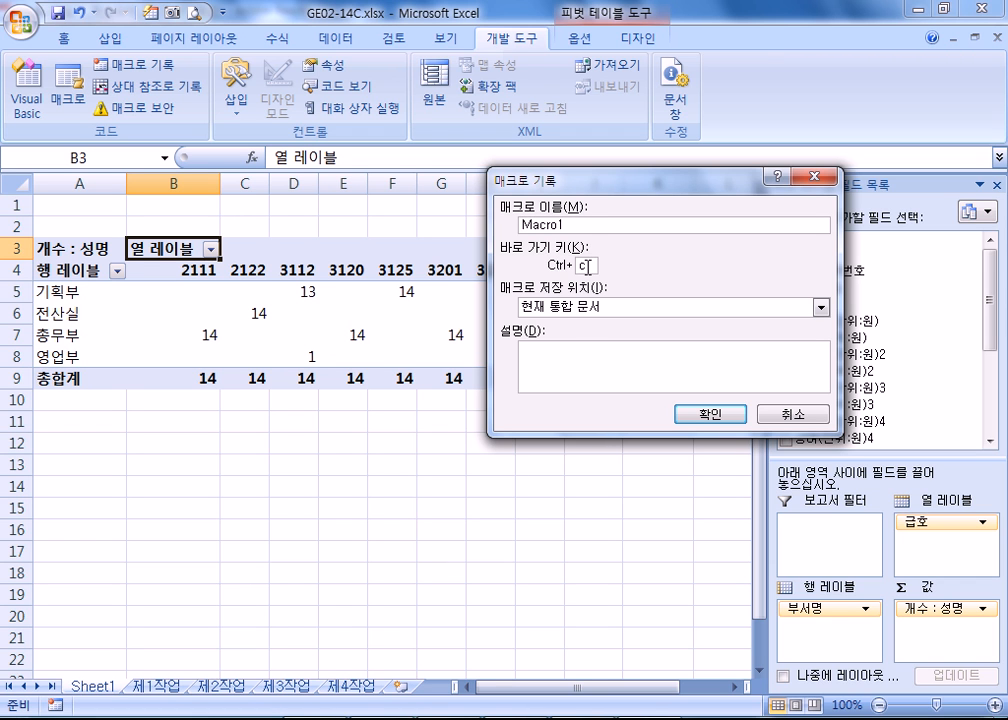
pyautogui.doubleClick(585, 225)
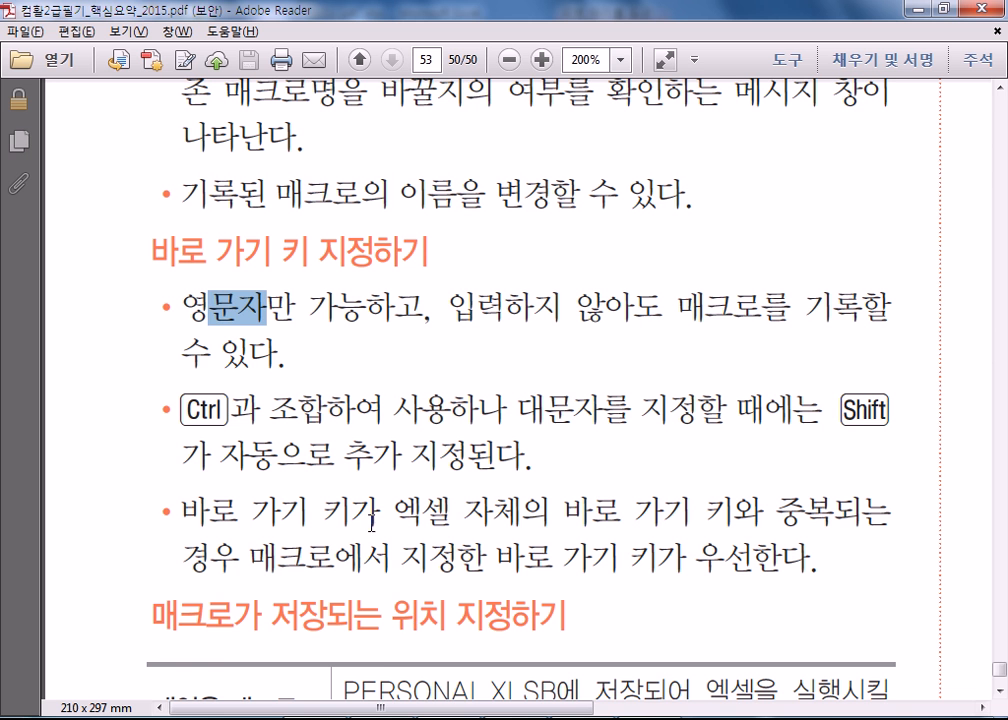
pyautogui.scroll(-4, 300, 405)
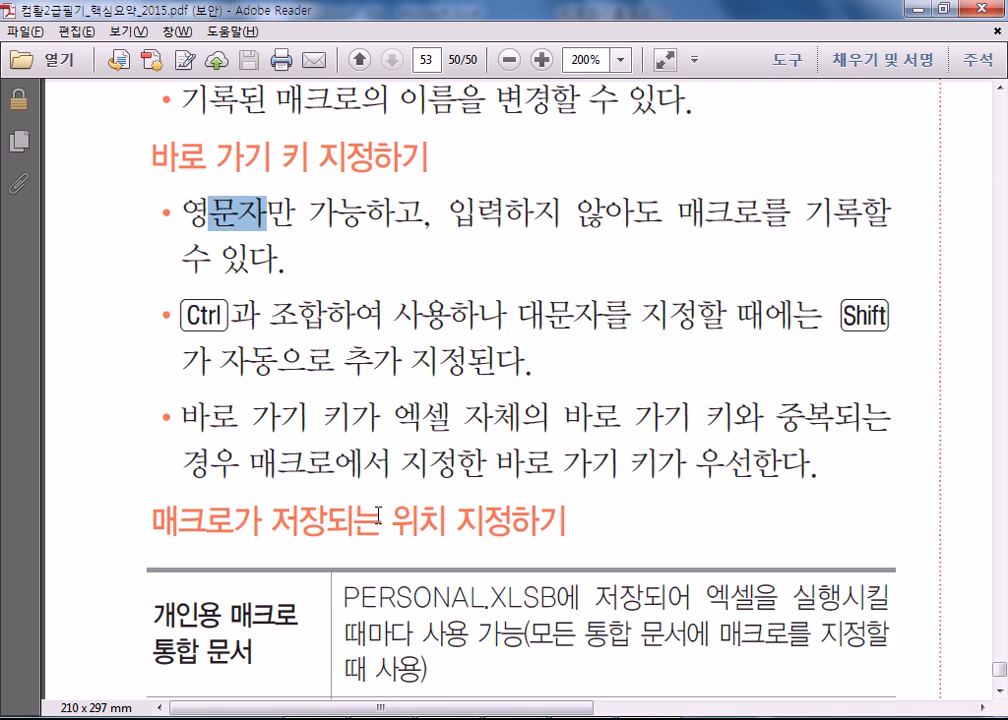
# - Highlight Ctrl in the shortcut-key notes and 개인용 매크로 and PERSONAL.XLSB in the storage table
pyautogui.scroll(1, 480, 275)
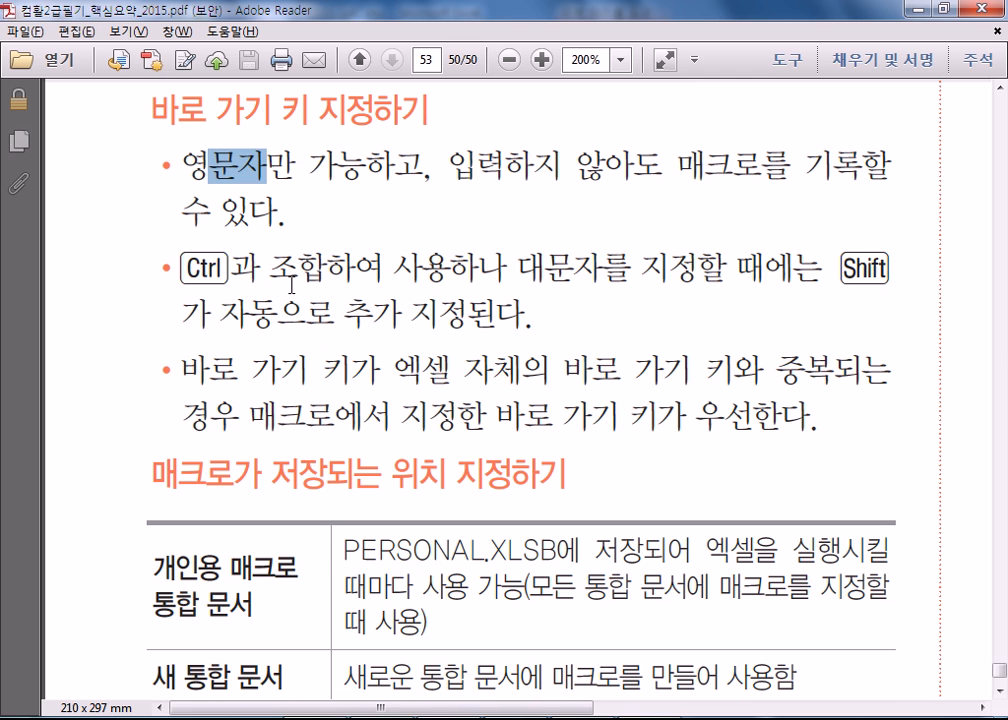
pyautogui.moveTo(191, 268); pyautogui.dragTo(234, 267)
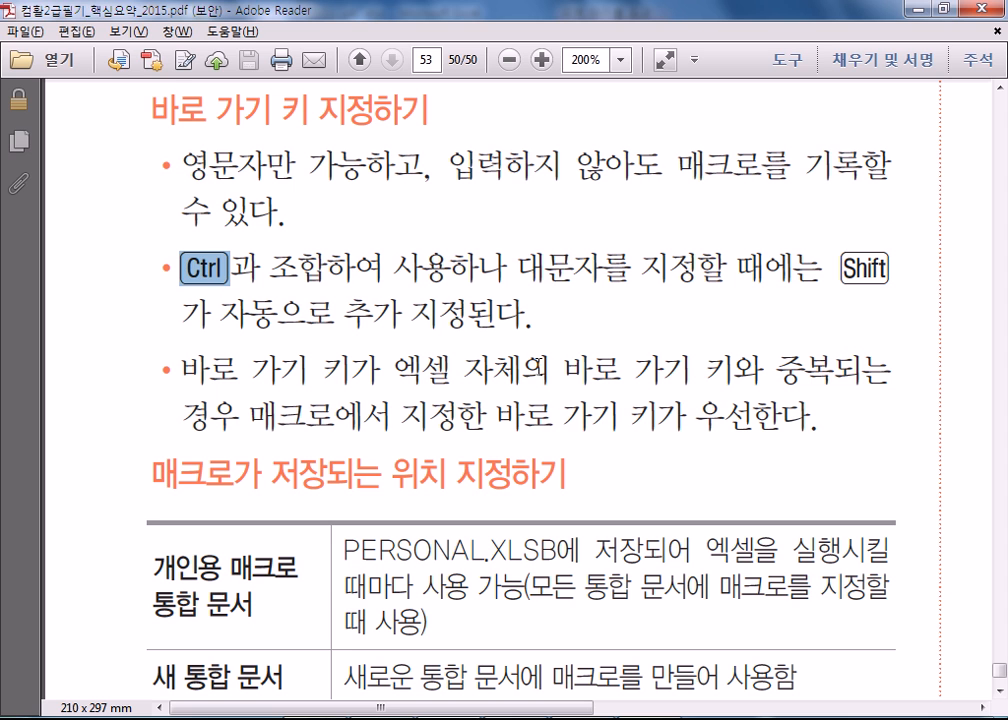
pyautogui.scroll(-4, 425, 295)
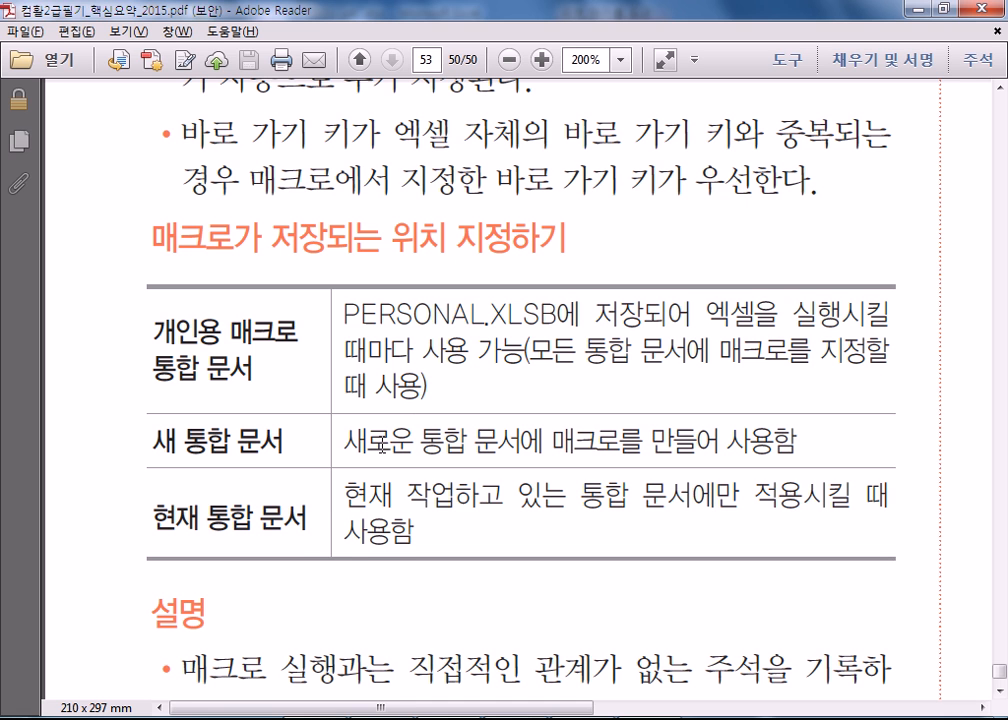
pyautogui.moveTo(162, 330); pyautogui.dragTo(261, 353)
pyautogui.moveTo(353, 315); pyautogui.dragTo(482, 316)
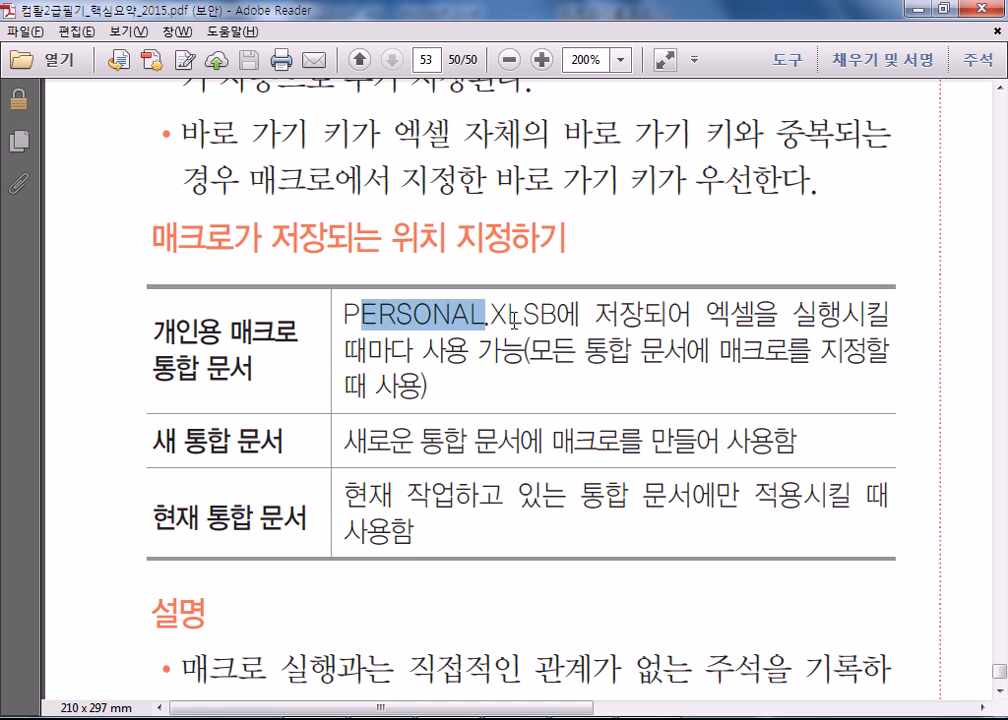
pyautogui.moveTo(556, 316); pyautogui.dragTo(348, 305)
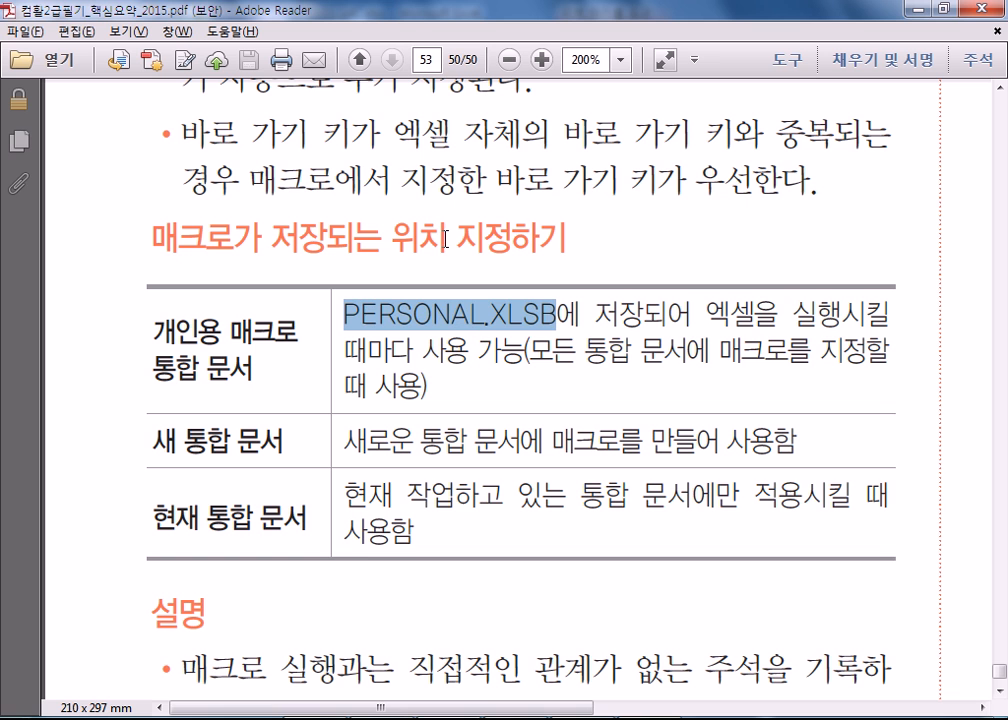
pyautogui.scroll(-3, 502, 475)
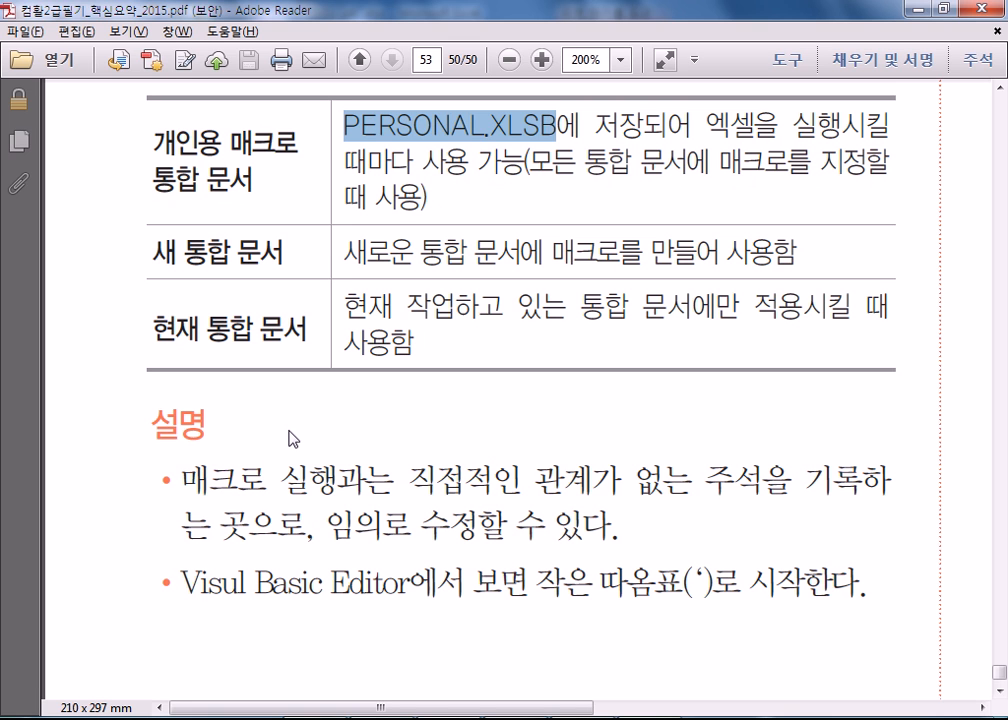
pyautogui.hotkey('alt', 'Tab')
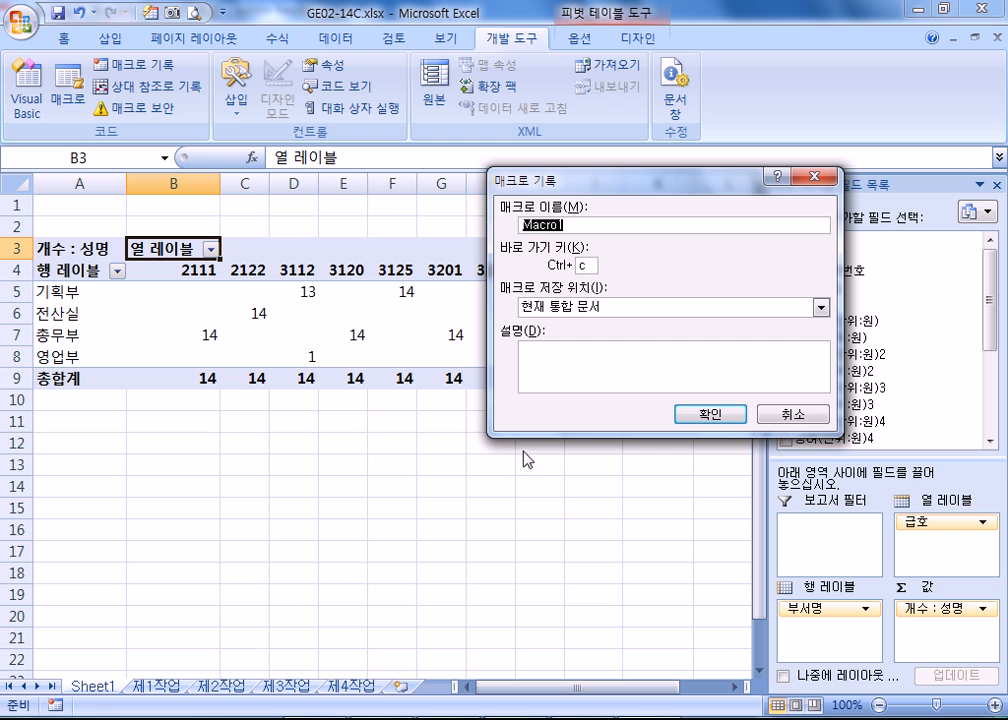
# - Cancel the macro recording and insert a new Chart1 chart sheet with F11
pyautogui.click(776, 415)
pyautogui.click(295, 444)
pyautogui.press('F5')
pyautogui.press('Escape')
pyautogui.press('F11')
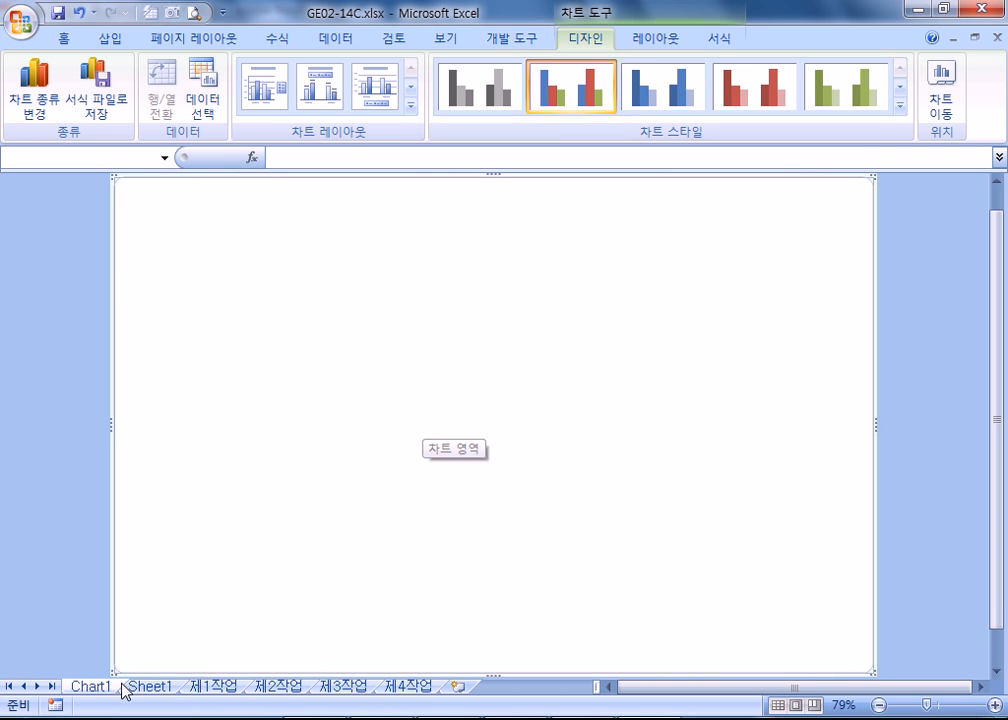
# - Return to the 제1작업 sheet and open the workbook's Visual Basic editor
pyautogui.click(238, 688)
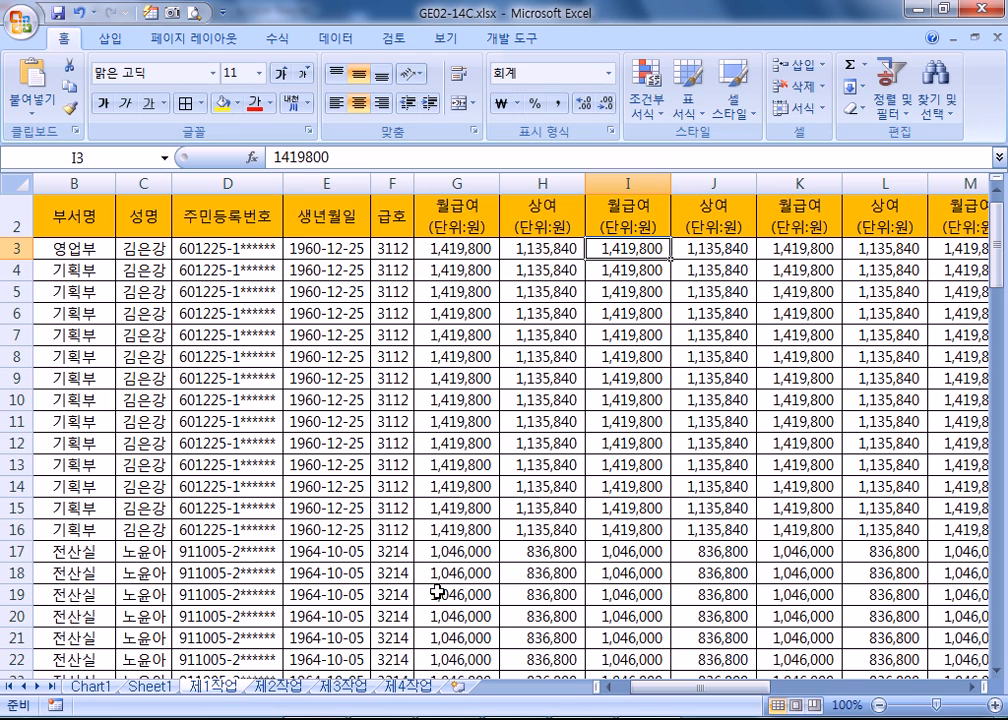
pyautogui.hotkey('alt', 'F11')
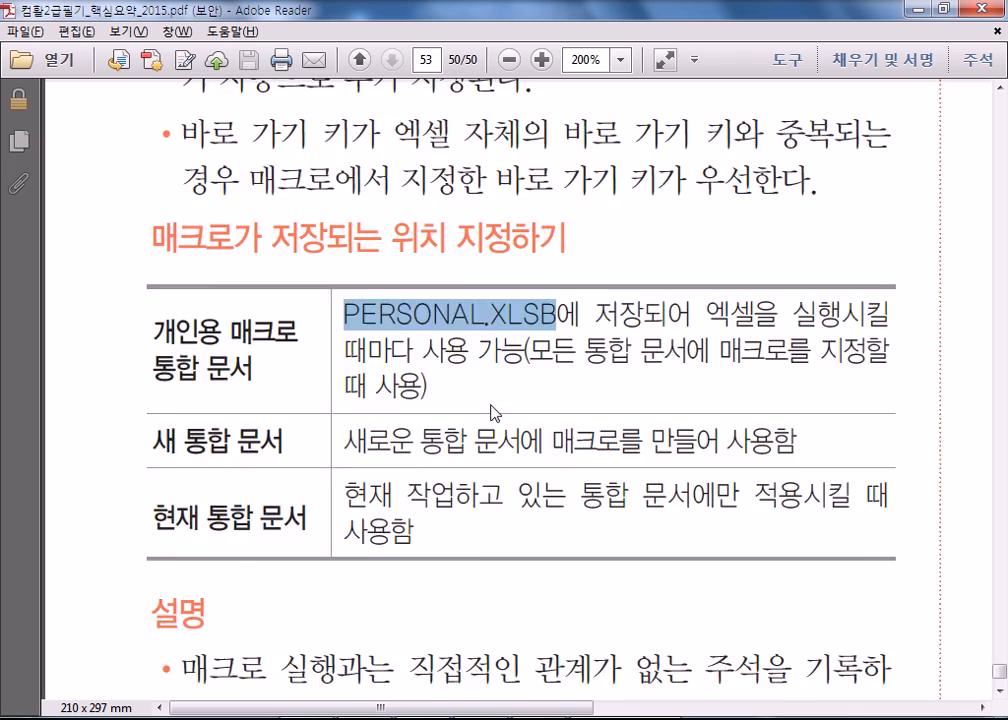
pyautogui.scroll(6, 493, 413)
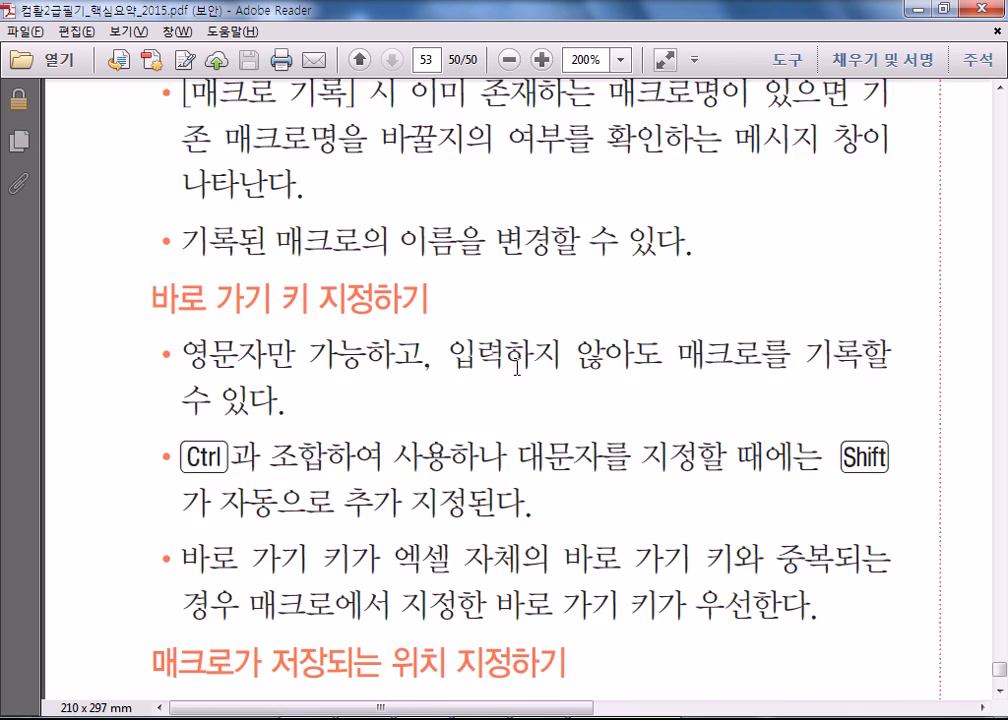
# - Read page 52's macro-running notes up to the Alt+F11 bullet, then return to Visual Basic
pyautogui.scroll(9, 517, 367)
pyautogui.click(768, 700)
pyautogui.click(768, 700)
pyautogui.scroll(10, 787, 322)
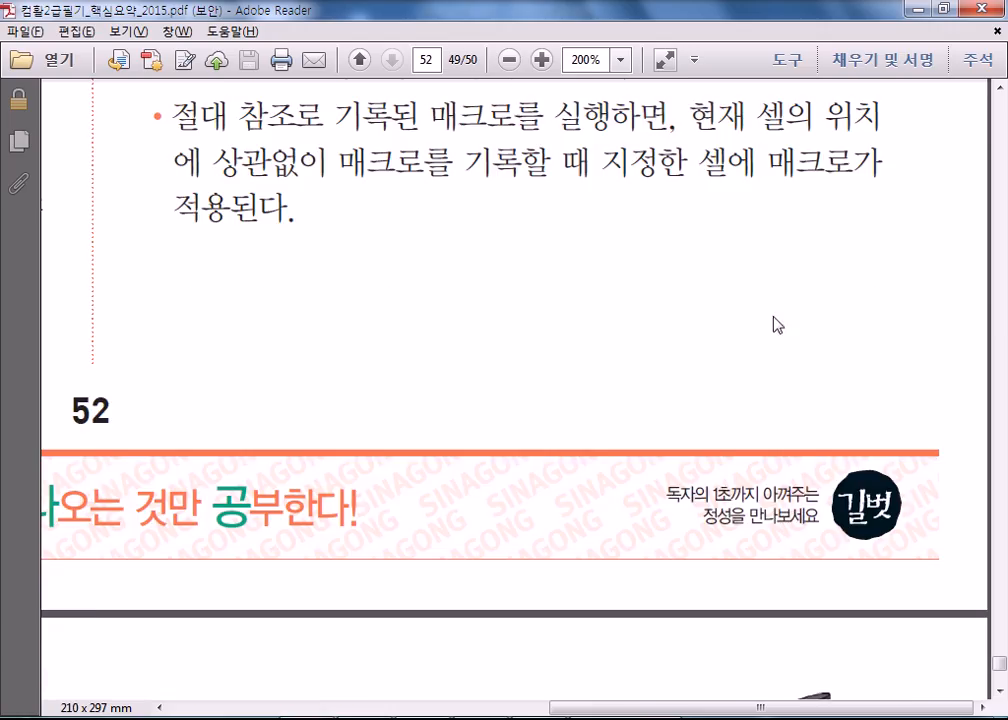
pyautogui.scroll(7, 768, 290)
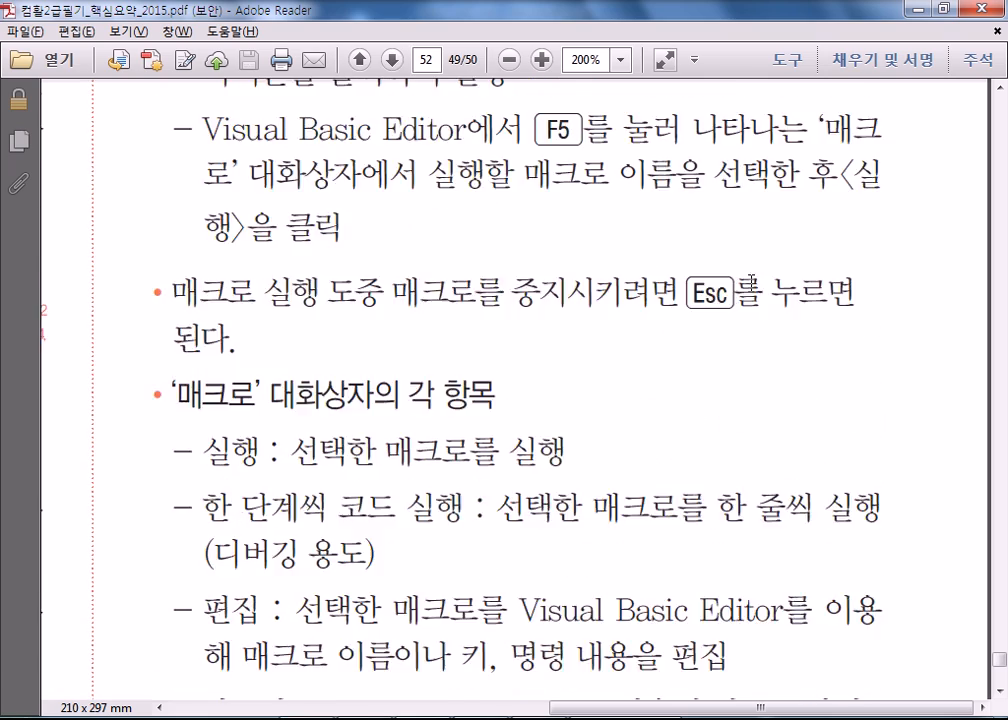
pyautogui.scroll(8, 744, 283)
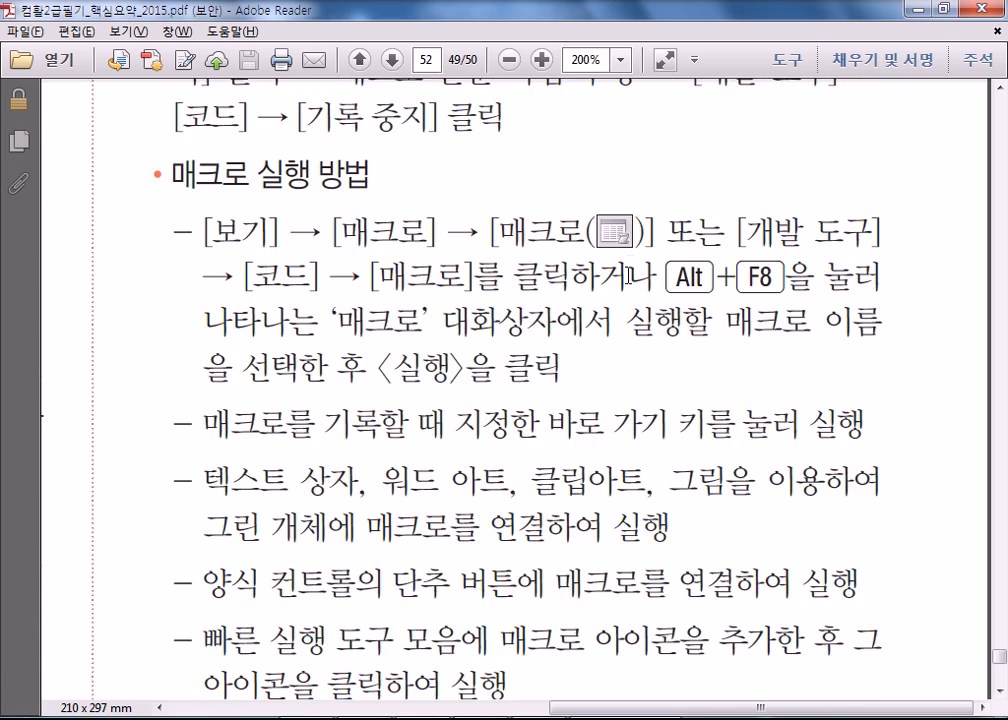
pyautogui.scroll(6, 632, 263)
pyautogui.scroll(-3, 632, 263)
pyautogui.moveTo(707, 714); pyautogui.dragTo(339, 714)
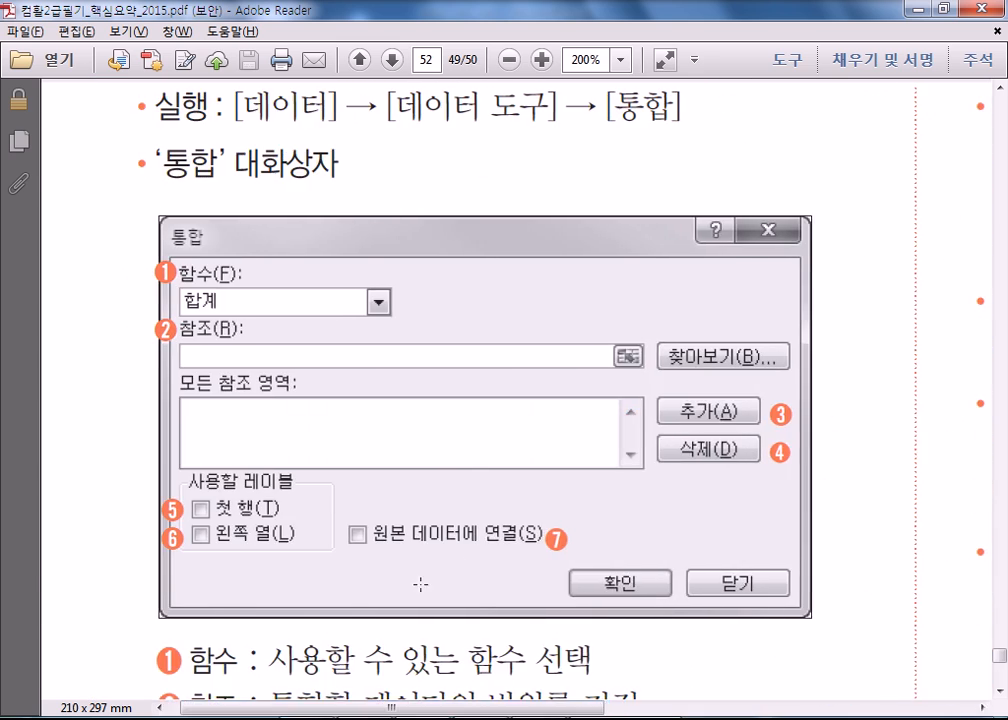
pyautogui.scroll(-8, 382, 623)
pyautogui.scroll(-13, 686, 513)
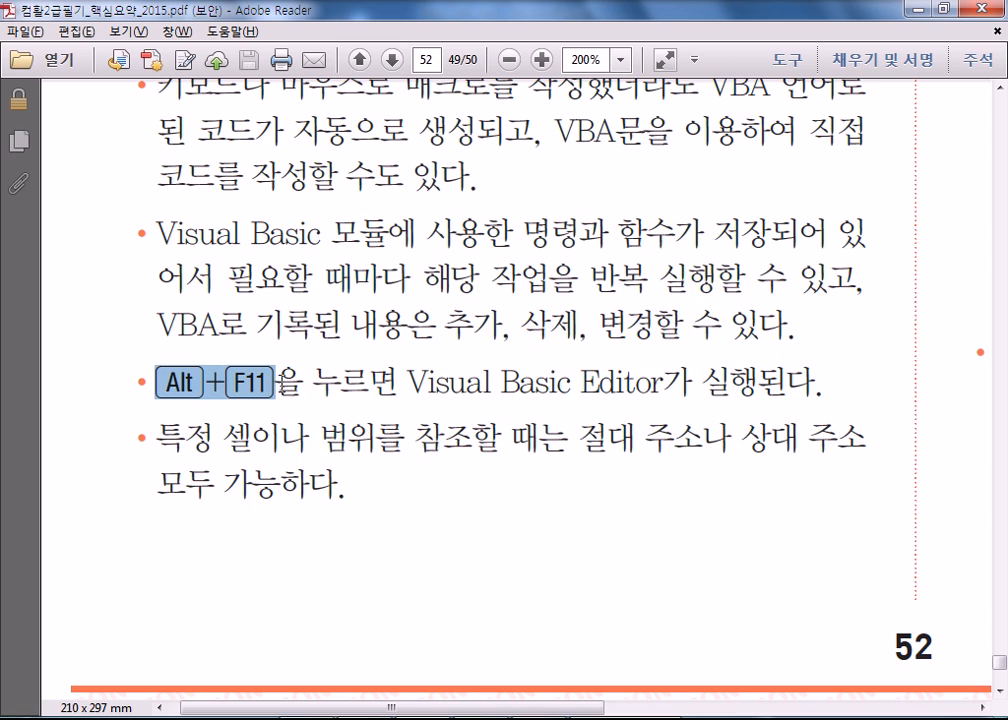
pyautogui.hotkey('alt', 'Tab')
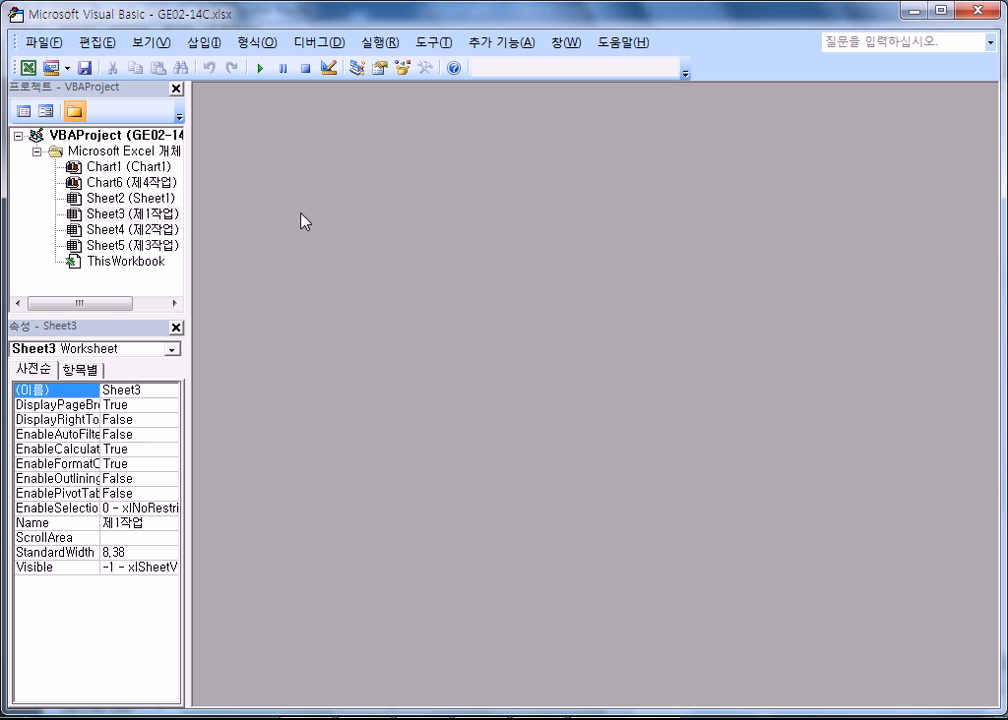
# - Open Chart6's code and create a Chart_Activate procedure from the Chart object
pyautogui.doubleClick(120, 183)
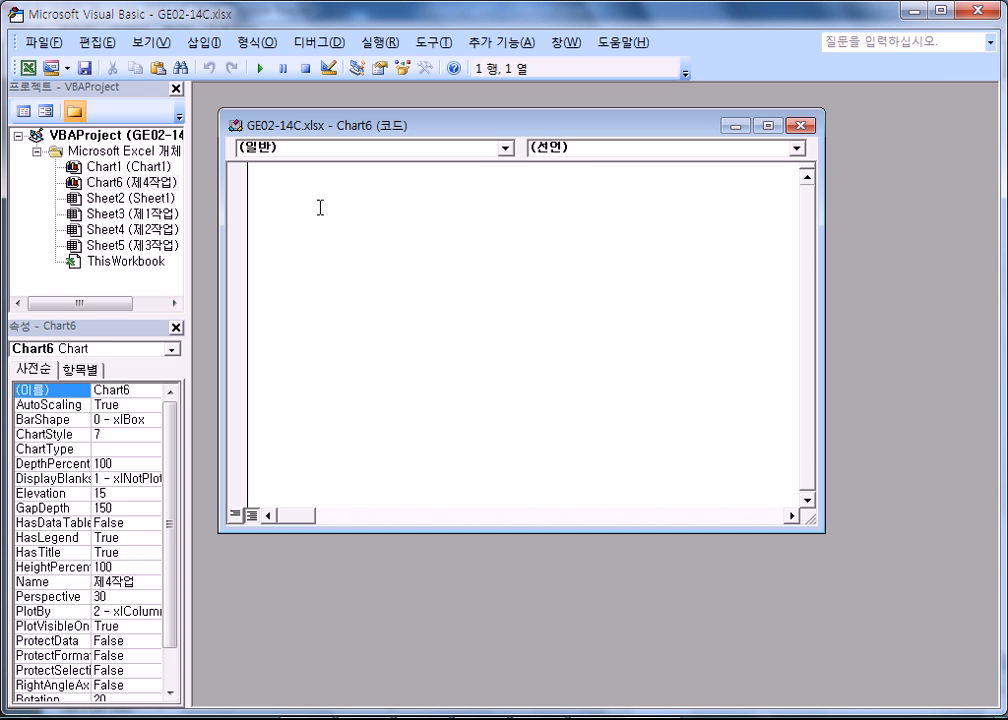
pyautogui.click(565, 152)
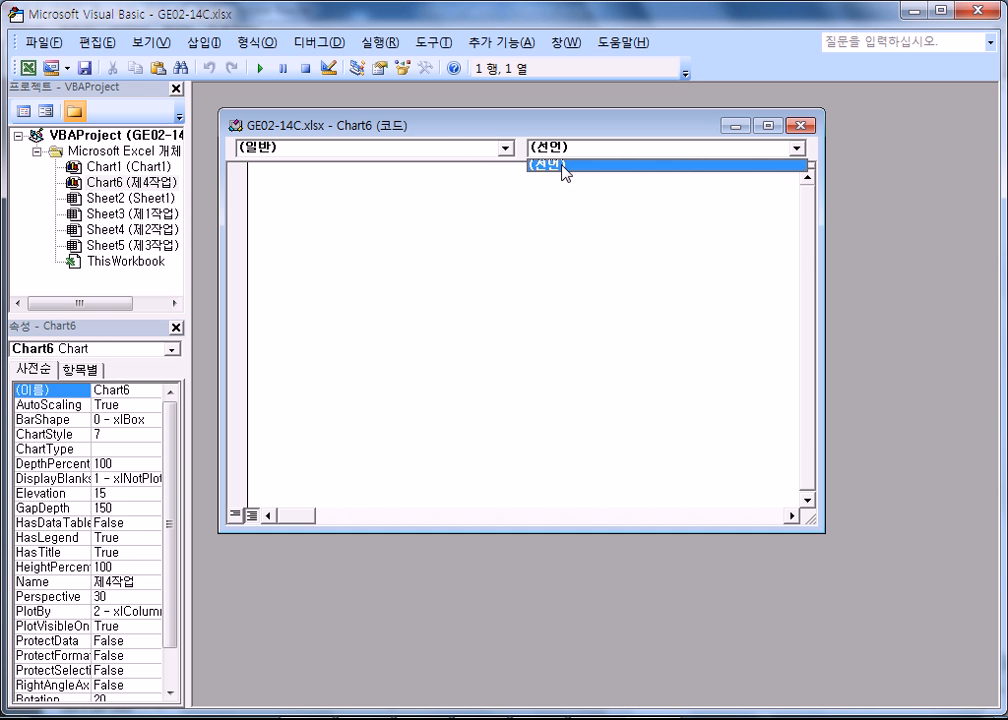
pyautogui.click(407, 150)
pyautogui.click(340, 148)
pyautogui.click(328, 177)
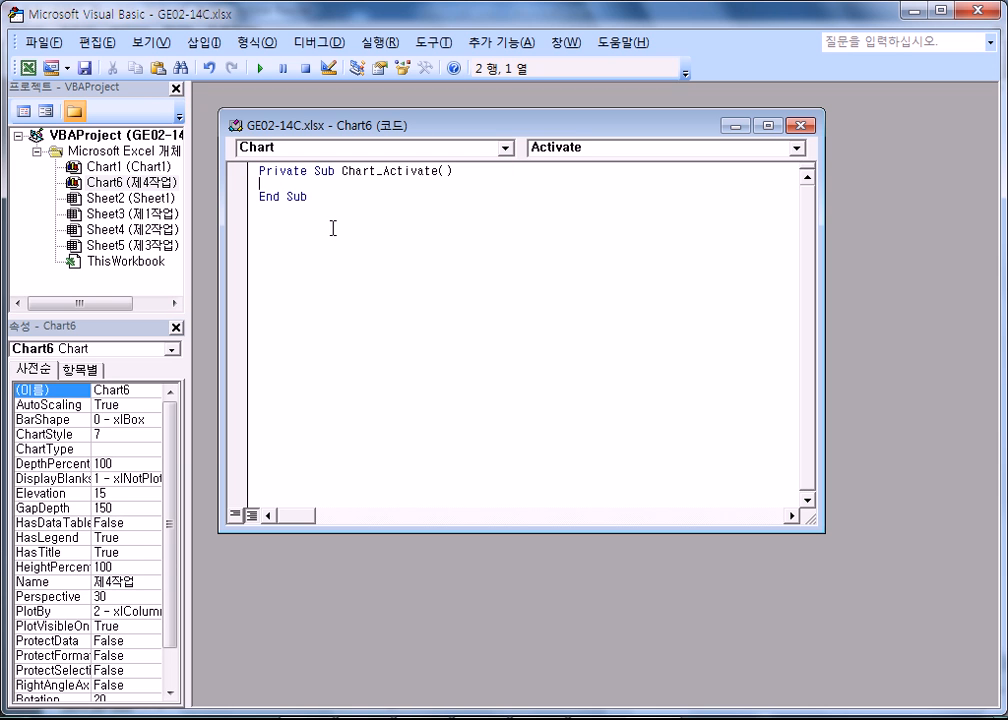
pyautogui.press('Return')
# - Add the line 이곳은 차트를 보여주는 공간입니다. and make it a comment with an apostrophe
pyautogui.write('이')
pyautogui.write('곳은 차트')
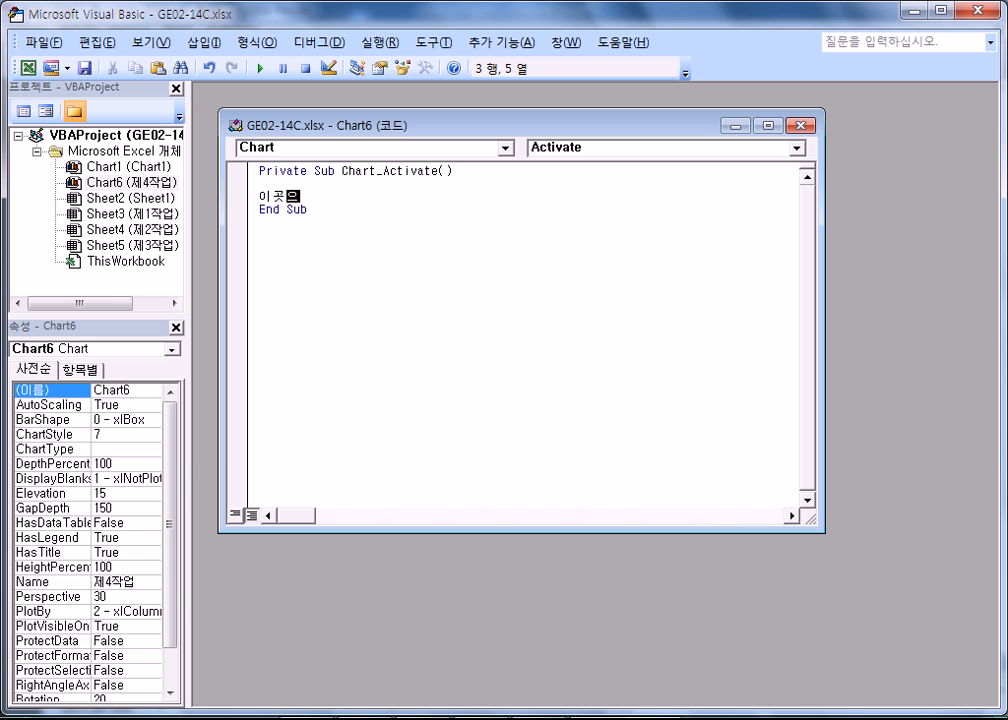
pyautogui.write('를 보여주는 ')
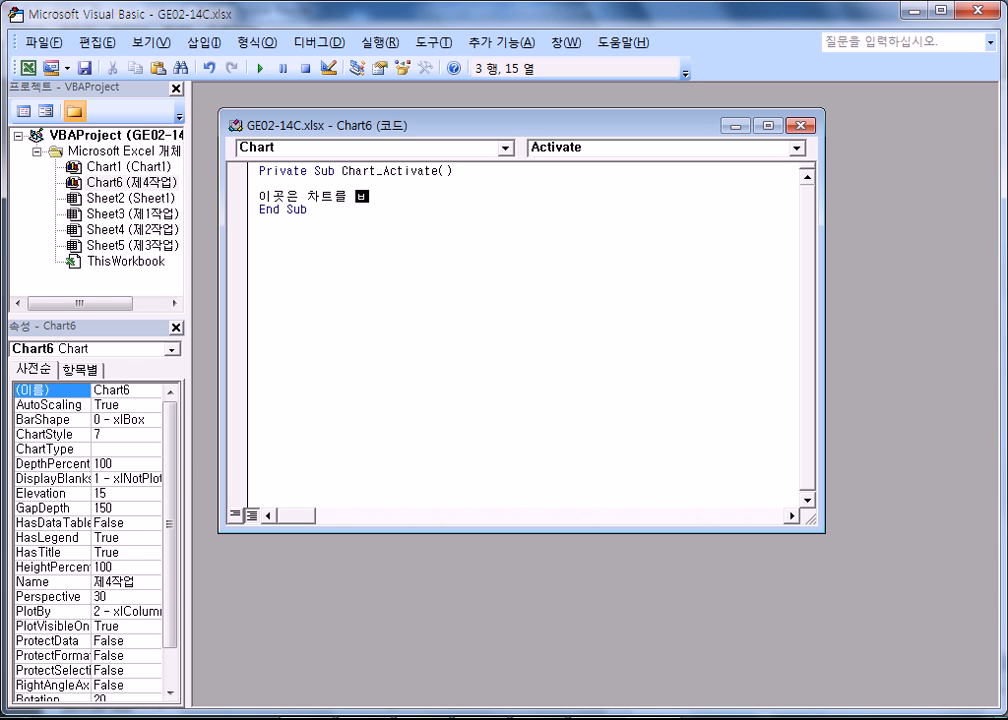
pyautogui.write('공간입니다.')
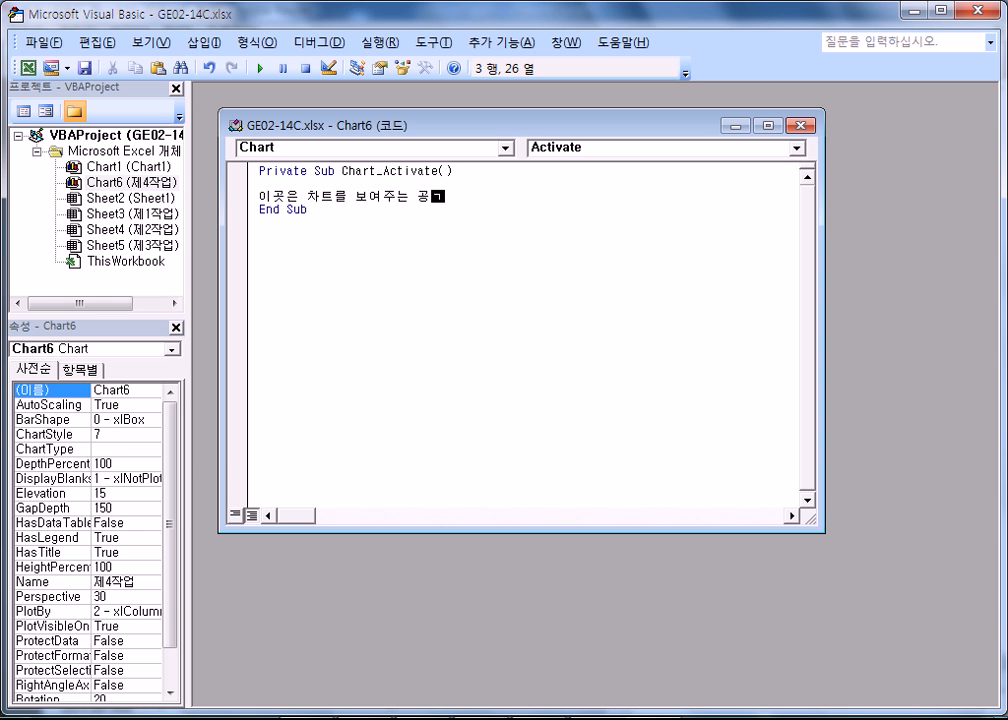
pyautogui.press('Return')
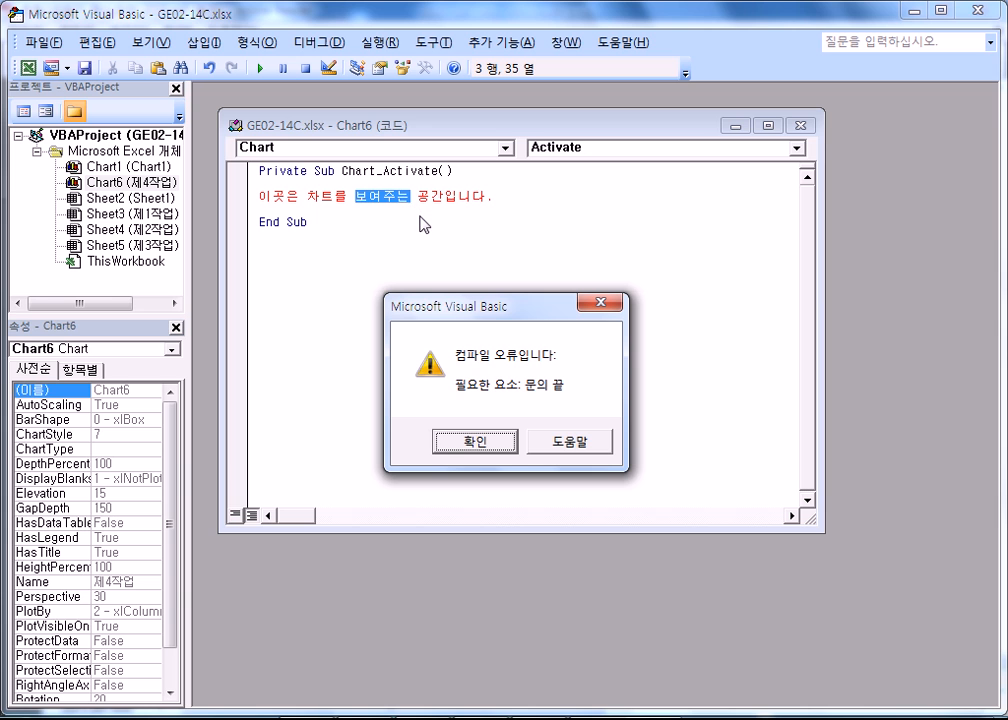
pyautogui.press('Return')
pyautogui.click(380, 212)
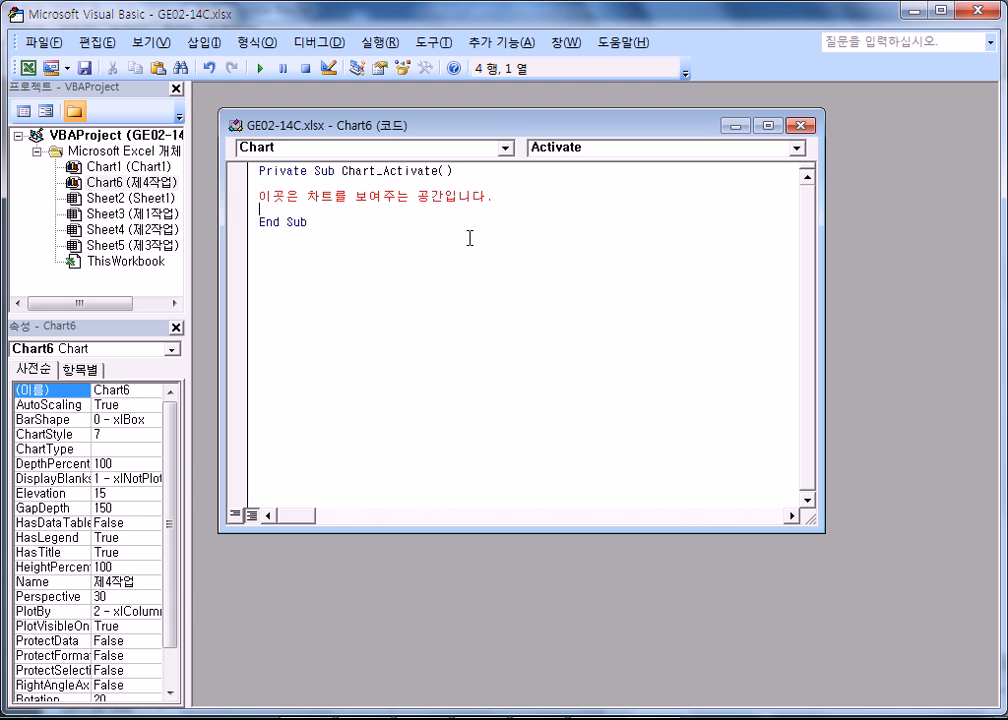
pyautogui.moveTo(256, 197); pyautogui.dragTo(475, 214)
pyautogui.click(430, 214)
pyautogui.press('Up')
pyautogui.write("'")
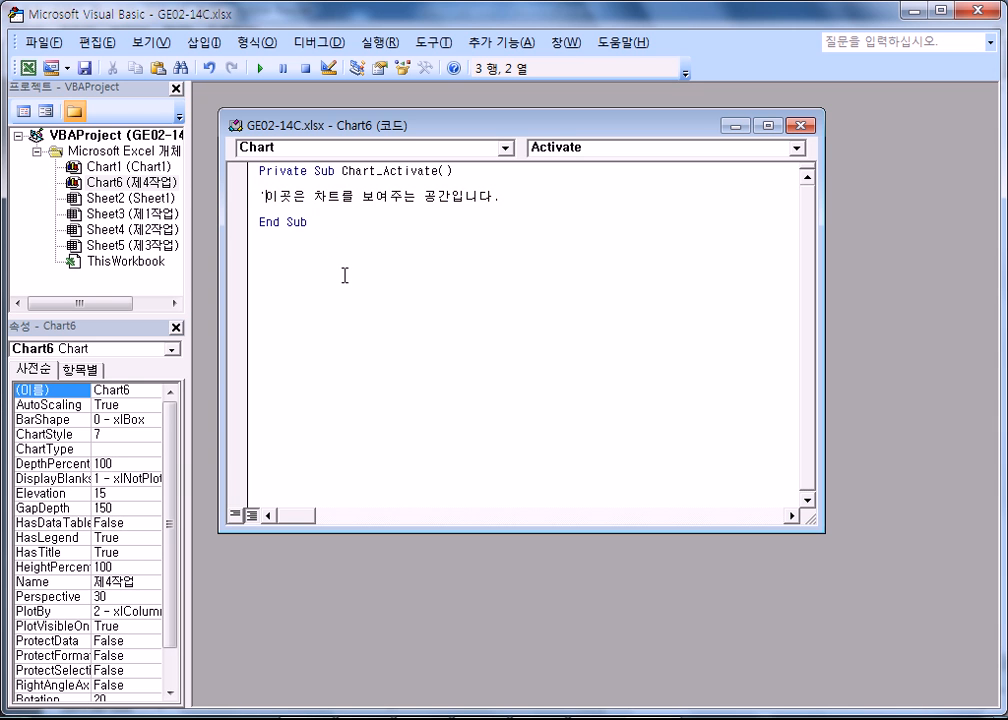
pyautogui.press('Down')
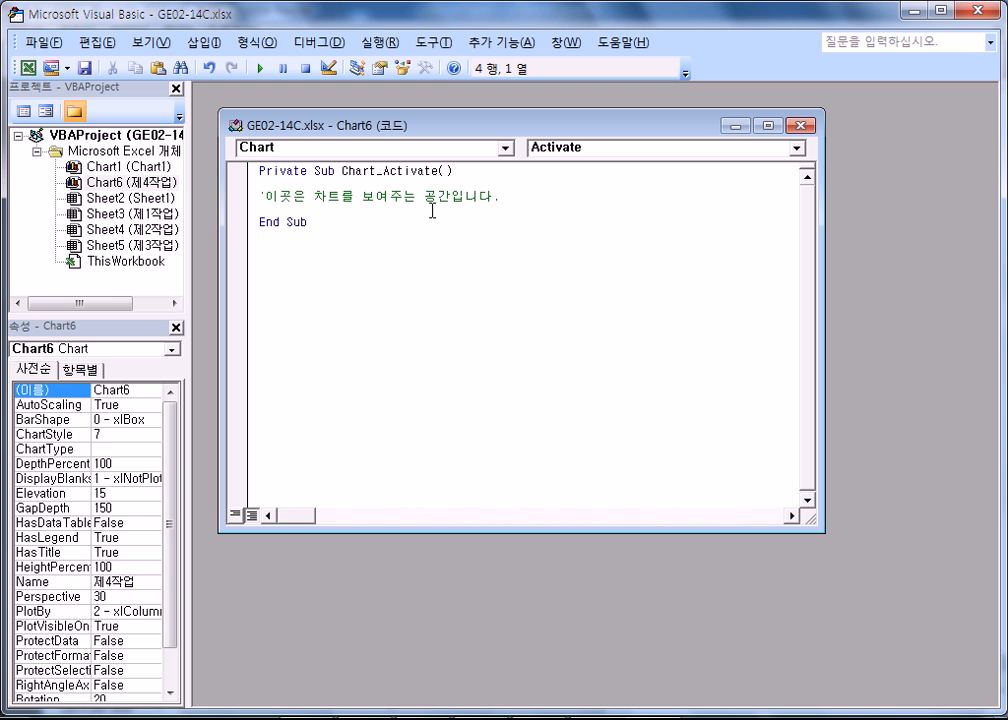
pyautogui.press('Return')
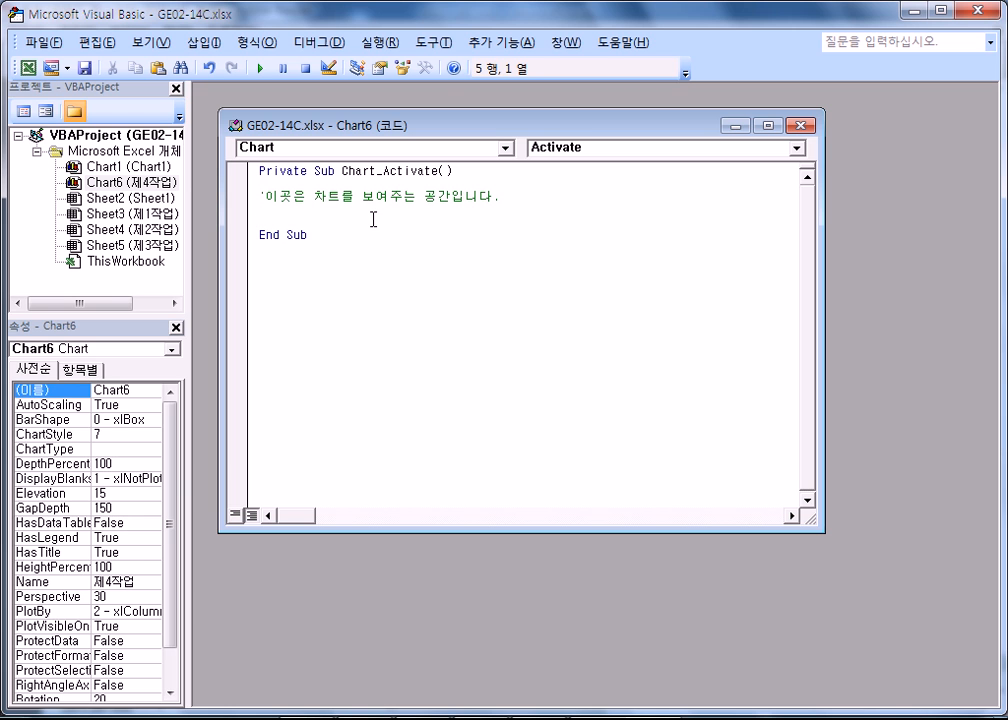
pyautogui.hotkey('alt', 'Tab')
# - Scroll the PDF to the 설명 section and highlight the single-quotation-mark comment text
pyautogui.scroll(-6, 437, 513)
pyautogui.scroll(-12, 508, 379)
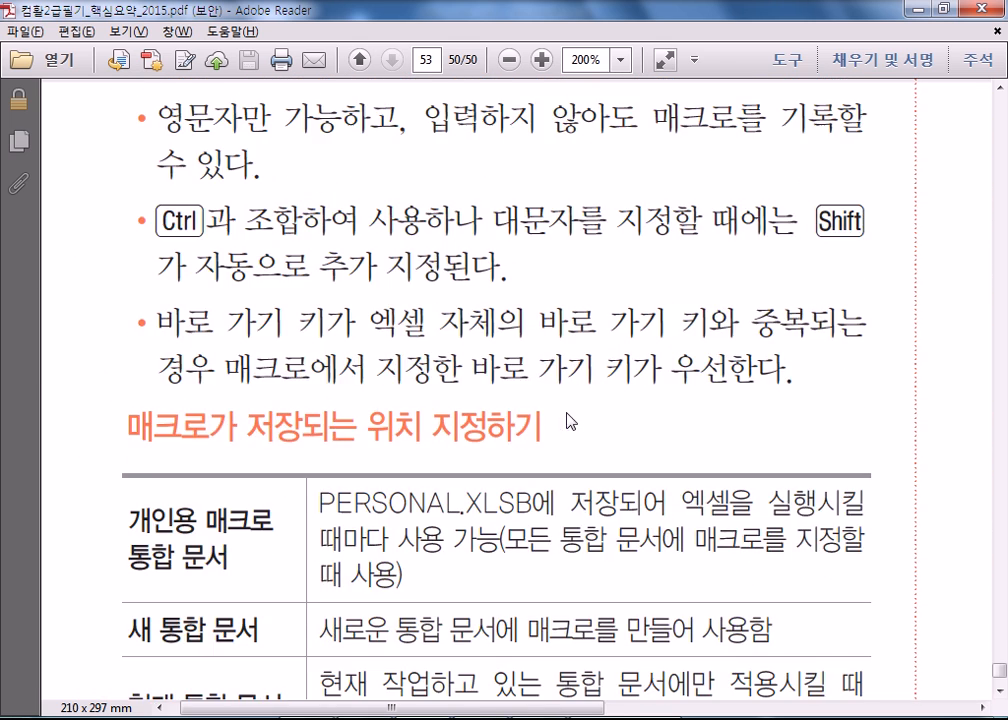
pyautogui.scroll(-4, 596, 420)
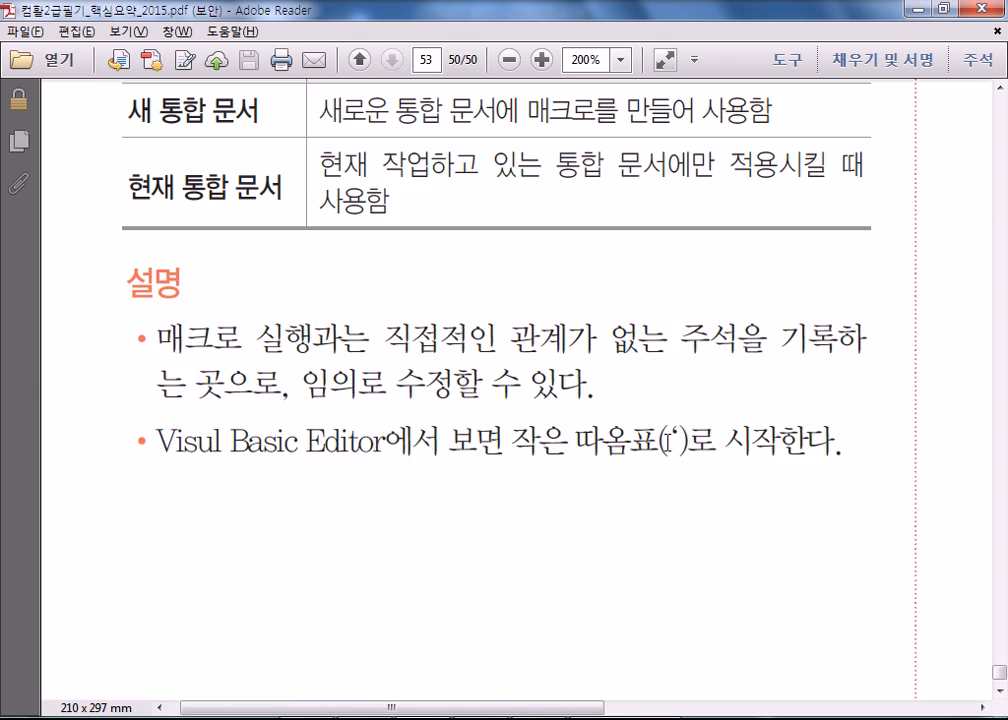
pyautogui.moveTo(668, 442); pyautogui.dragTo(421, 422)
pyautogui.doubleClick(159, 295)
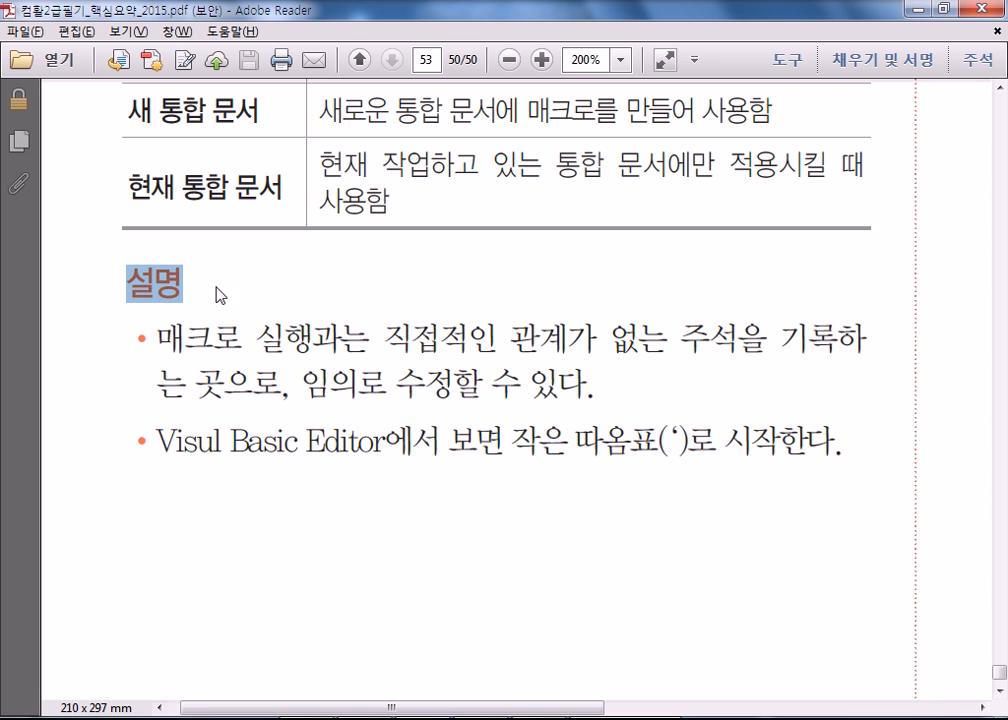
pyautogui.click(288, 291)
# - Switch to the Notepad formula notes and add a blank line below them
pyautogui.hotkey('alt', 'Tab')
pyautogui.scroll(-1, 360, 450)
pyautogui.press('Return')
pyautogui.press('Return')
pyautogui.press('Return')
pyautogui.press('Return')
pyautogui.press('Return')
pyautogui.press('Return')
pyautogui.press('Return')
pyautogui.press('Return')
pyautogui.press('Return')
pyautogui.press('Return')
pyautogui.press('Return')
pyautogui.press('Return')
pyautogui.press('Return')
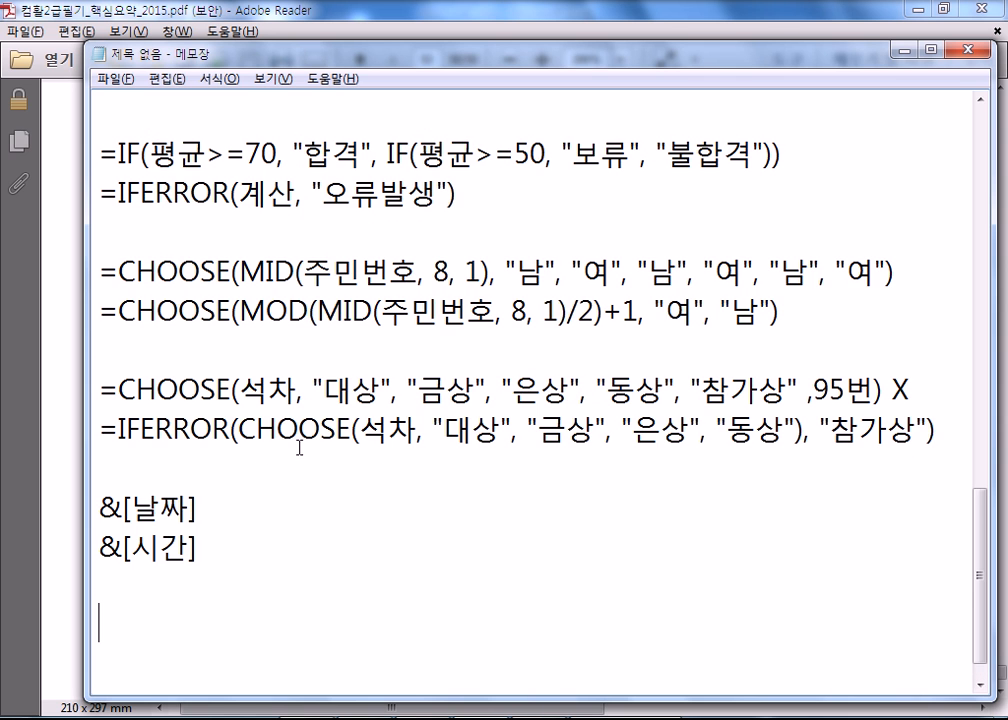
# - Type the notes 주석 = 설명문 = 비실행문 and ' 설명 on separate lines
pyautogui.click(160, 247)
pyautogui.write('주석 ')
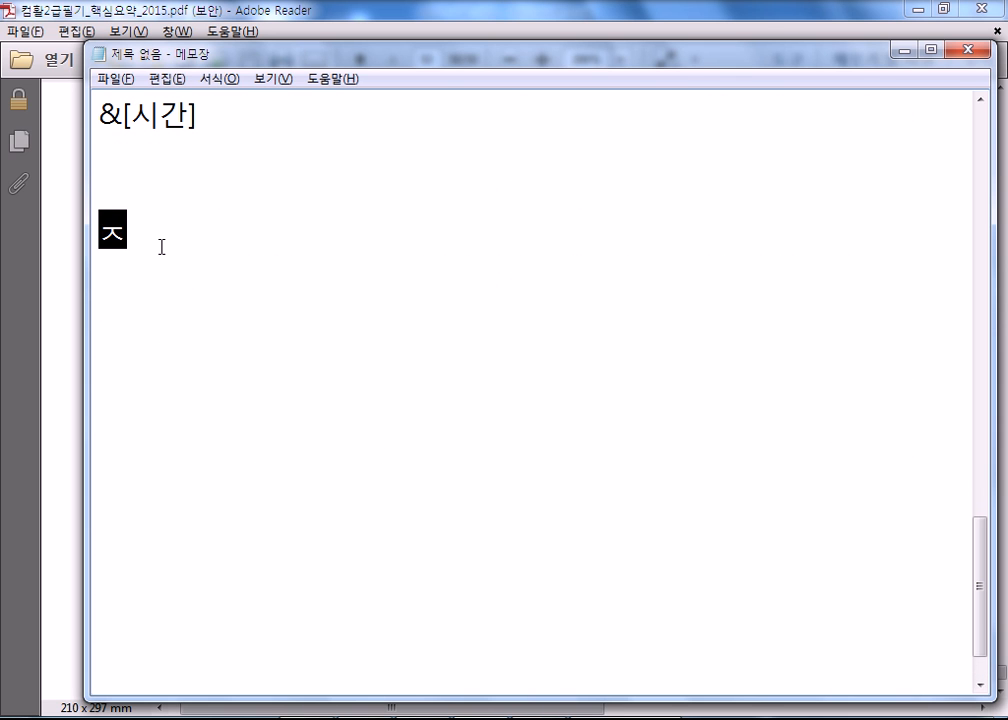
pyautogui.write('=')
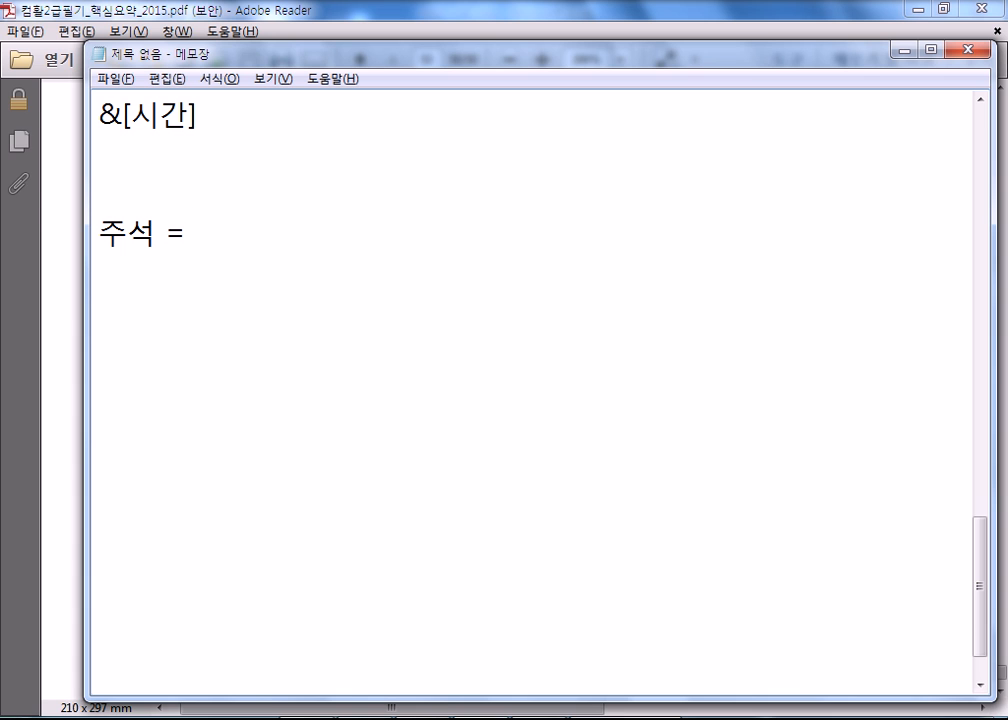
pyautogui.write(' 설명문')
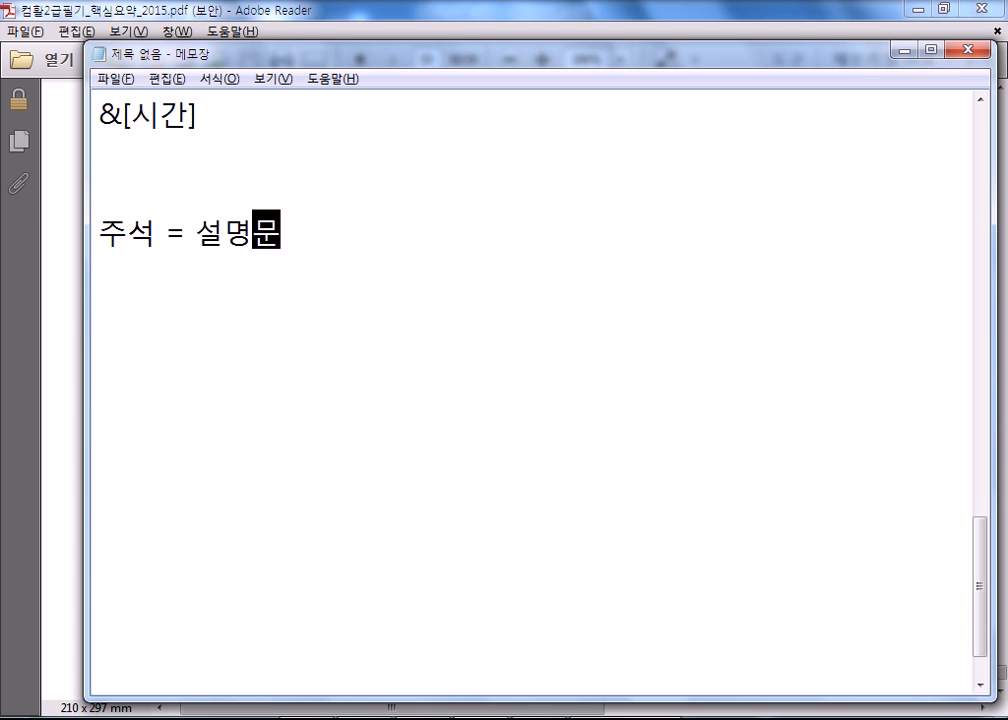
pyautogui.write(' = ㅂ;ㅣ')
pyautogui.press('BackSpace')
pyautogui.press('BackSpace')
pyautogui.press('BackSpace')
pyautogui.write('비실행ㅁㅜㄴ')
pyautogui.press('Return')
pyautogui.write("' 설며ㅇ")
pyautogui.press('Return')
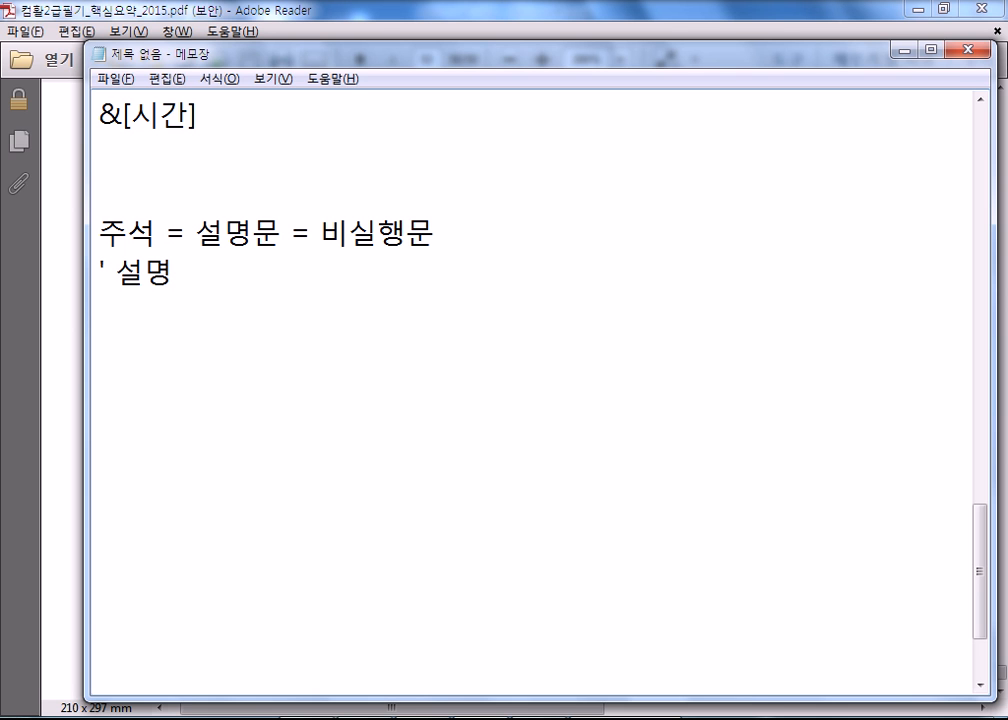
# - Highlight the single quotation mark in the PDF summary, then go back to Notepad
pyautogui.hotkey('alt', 'Tab')
pyautogui.moveTo(667, 440); pyautogui.dragTo(681, 440)
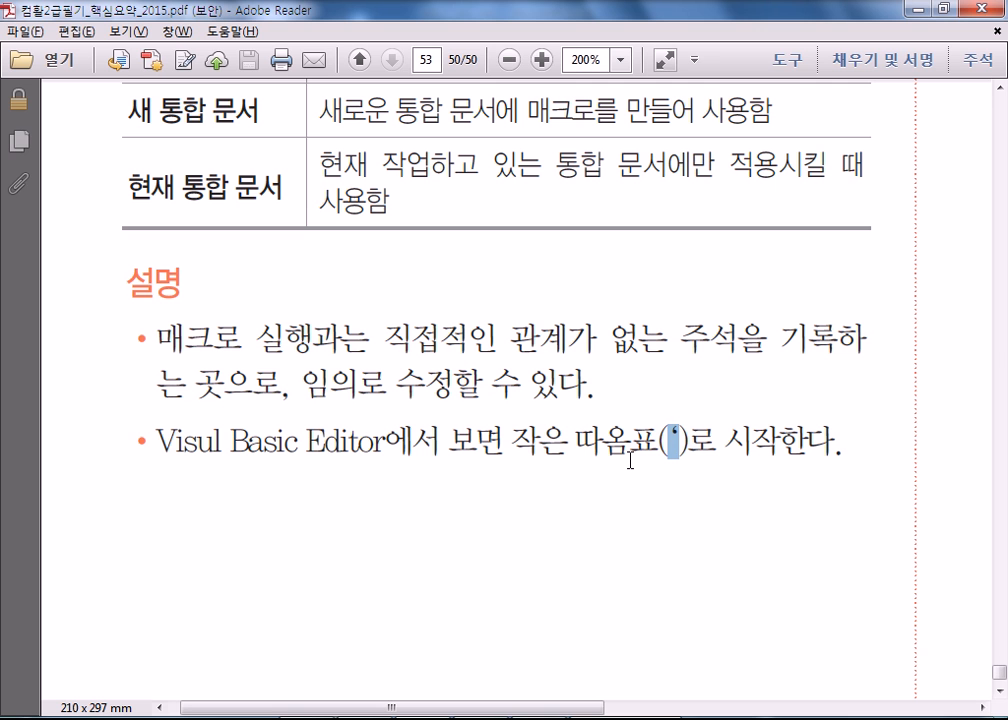
pyautogui.scroll(-3, 720, 468)
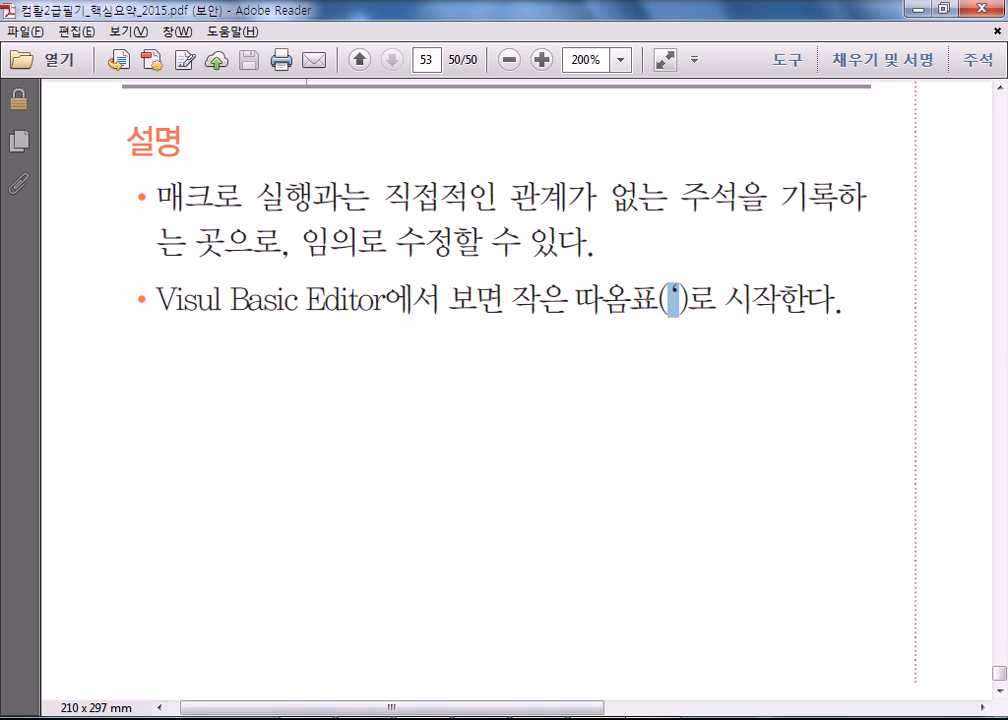
pyautogui.hotkey('alt', 'Tab')
pyautogui.scroll(-1, 263, 441)
# - Add the heading 매크로 이름 with Macro1 as the first example beneath it
pyautogui.press('Return')
pyautogui.write('매크로 이름')
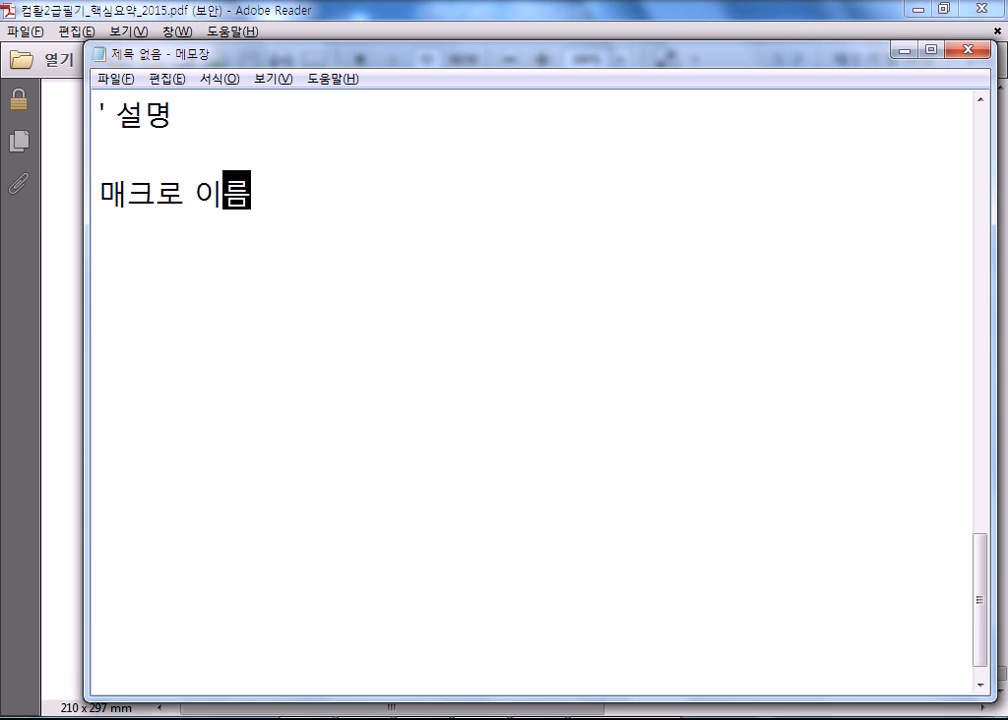
pyautogui.press('Return')
pyautogui.write('mA')
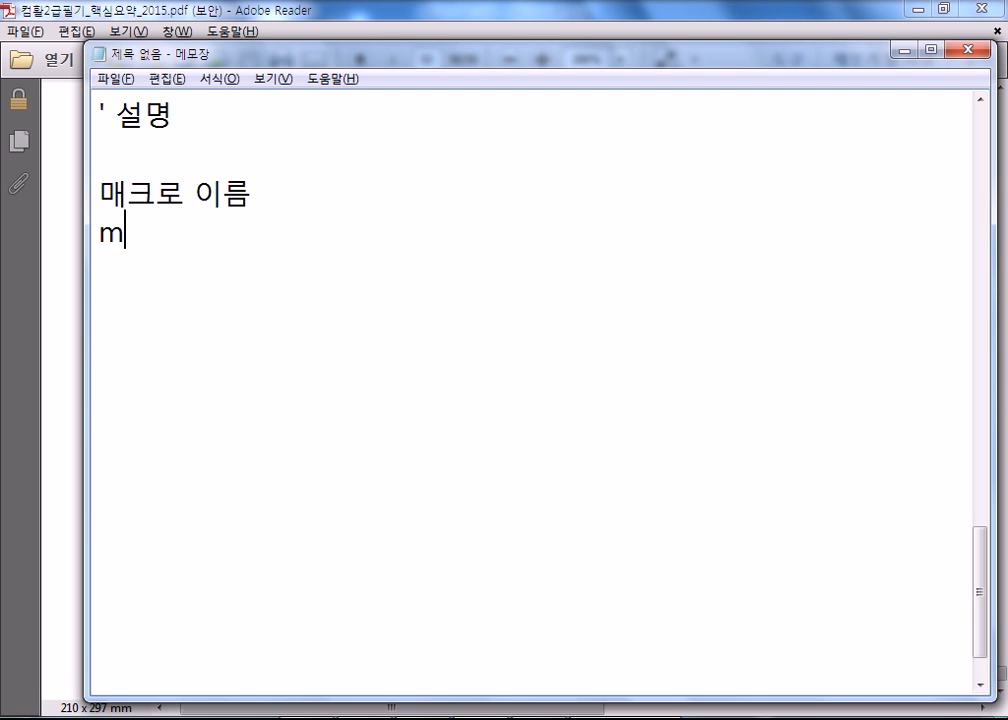
pyautogui.press('BackSpace')
pyautogui.press('BackSpace')
pyautogui.press('Tab')
pyautogui.press('BackSpace')
pyautogui.write('Macro1')
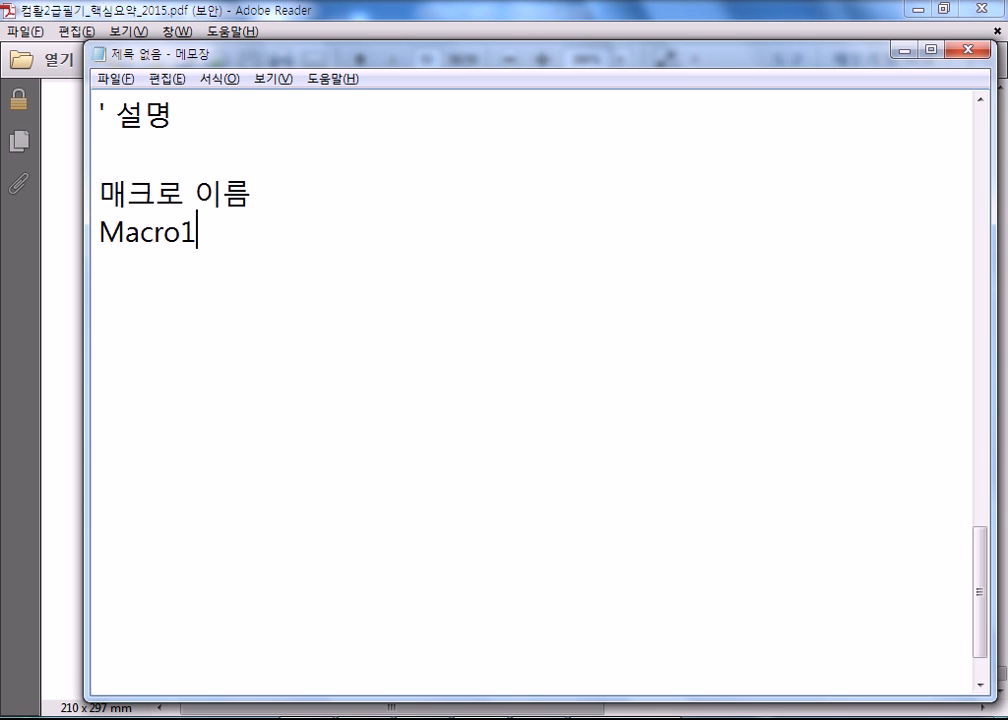
pyautogui.press('Return')
# - Add the example names 2학기성적 and 합계 구하기 on the following lines
pyautogui.write('2g')
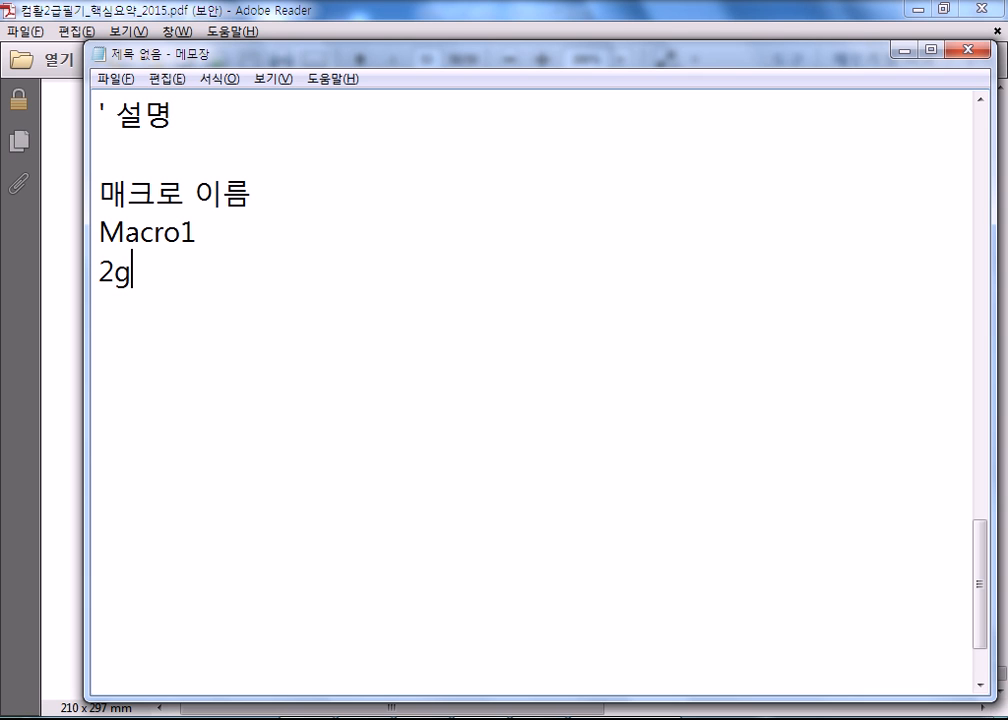
pyautogui.write('학기서ㅇ적')
pyautogui.press('Return')
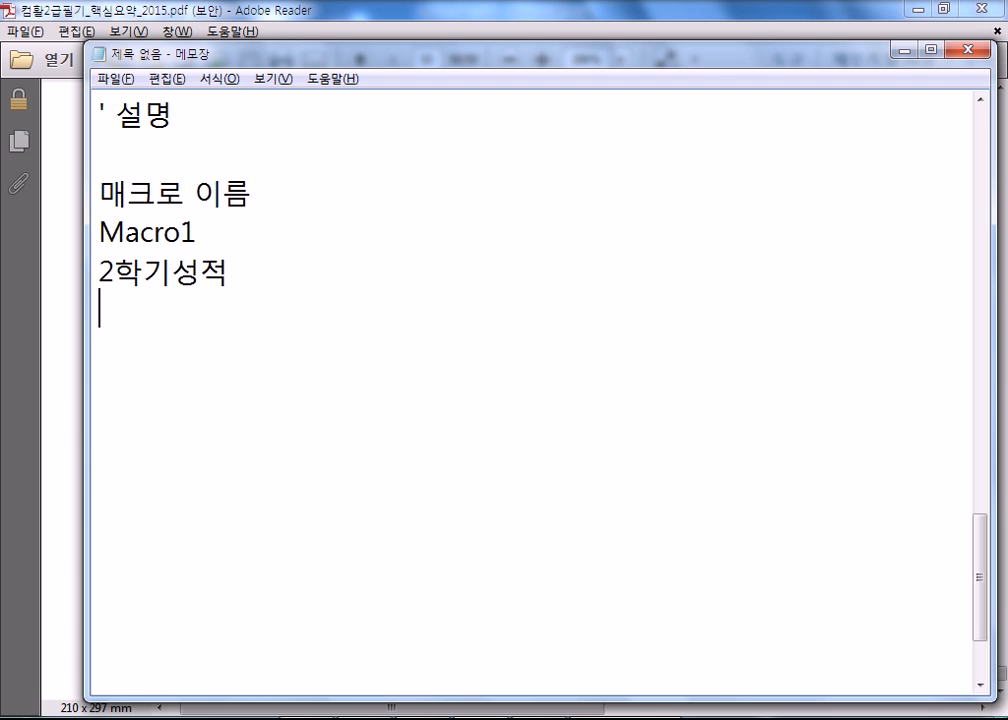
pyautogui.press('Up')
pyautogui.hotkey('shift', 'Right')
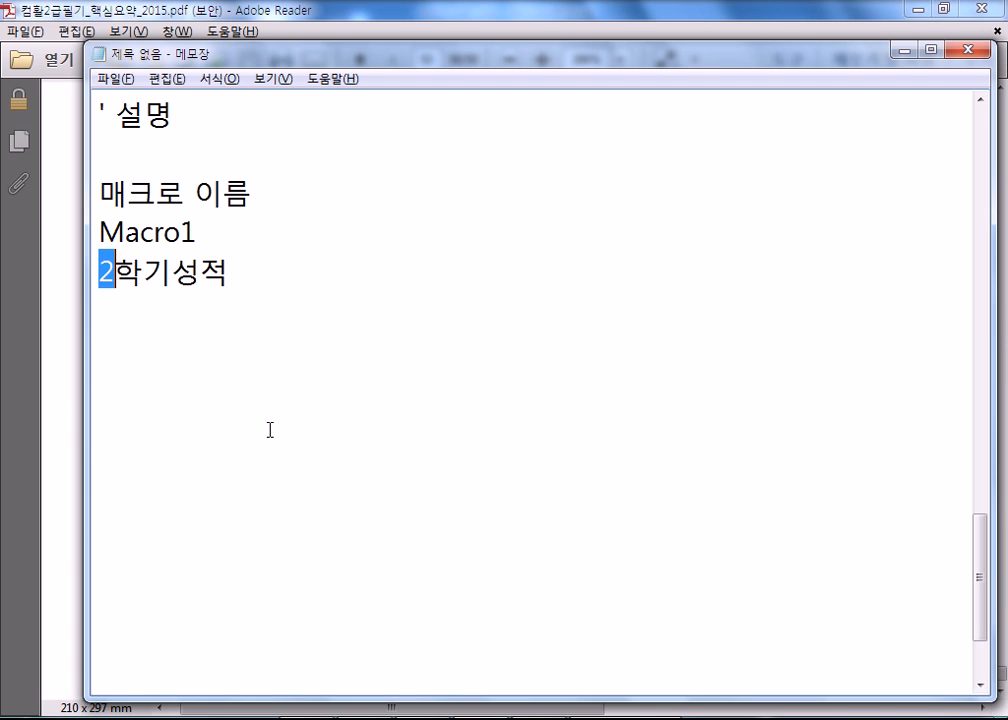
pyautogui.press('Down')
pyautogui.press('Up')
pyautogui.hotkey('shift', 'Right')
pyautogui.press('Down')
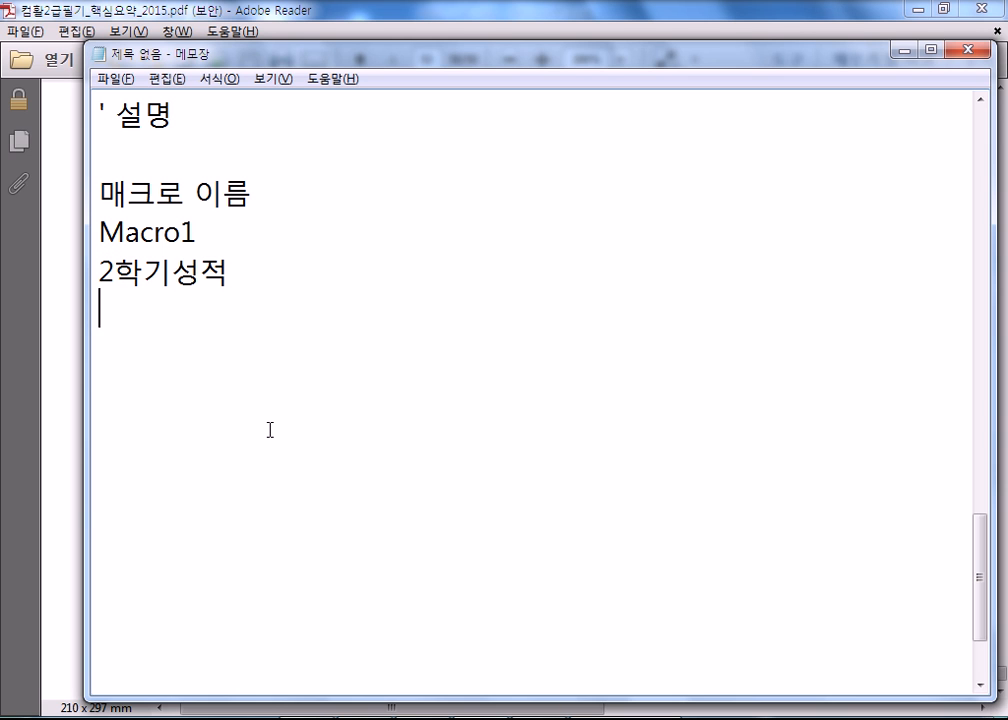
pyautogui.write('ㅎ합계 구하기')
pyautogui.press('Return')
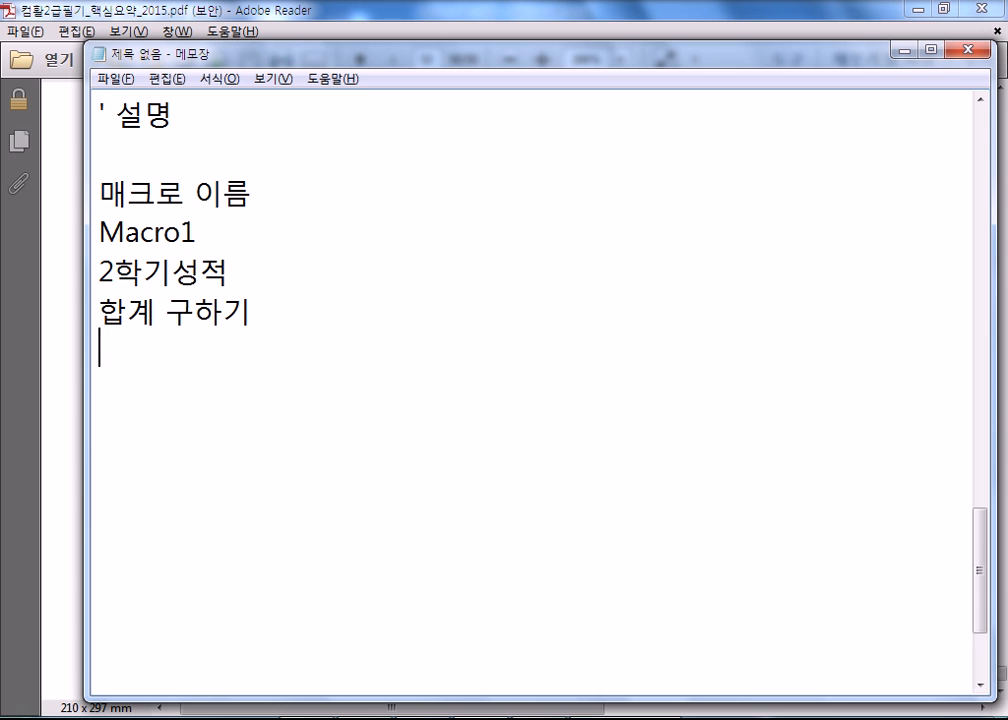
# - Replace the space in 합계 구하기 with an underscore so it reads 합계_구하기
pyautogui.press('Up')
pyautogui.press('Right')
pyautogui.press('Right')
pyautogui.hotkey('shift', 'Right')
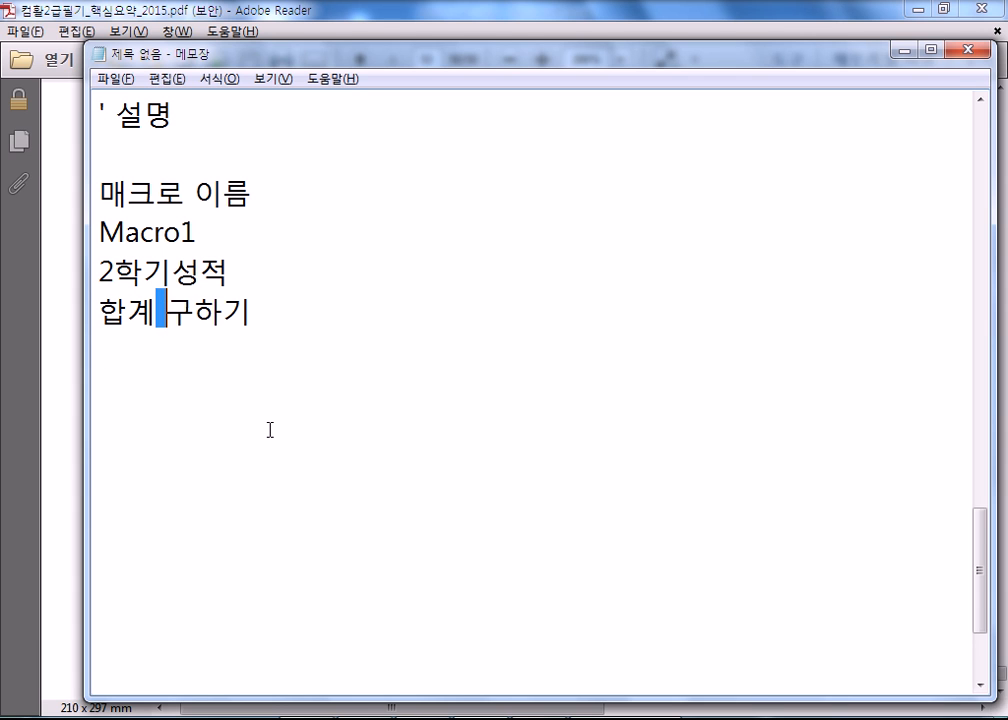
pyautogui.press('Left')
pyautogui.press('Right')
pyautogui.hotkey('shift', 'Left')
pyautogui.press('Up')
pyautogui.press('Home')
pyautogui.hotkey('shift', 'Right')
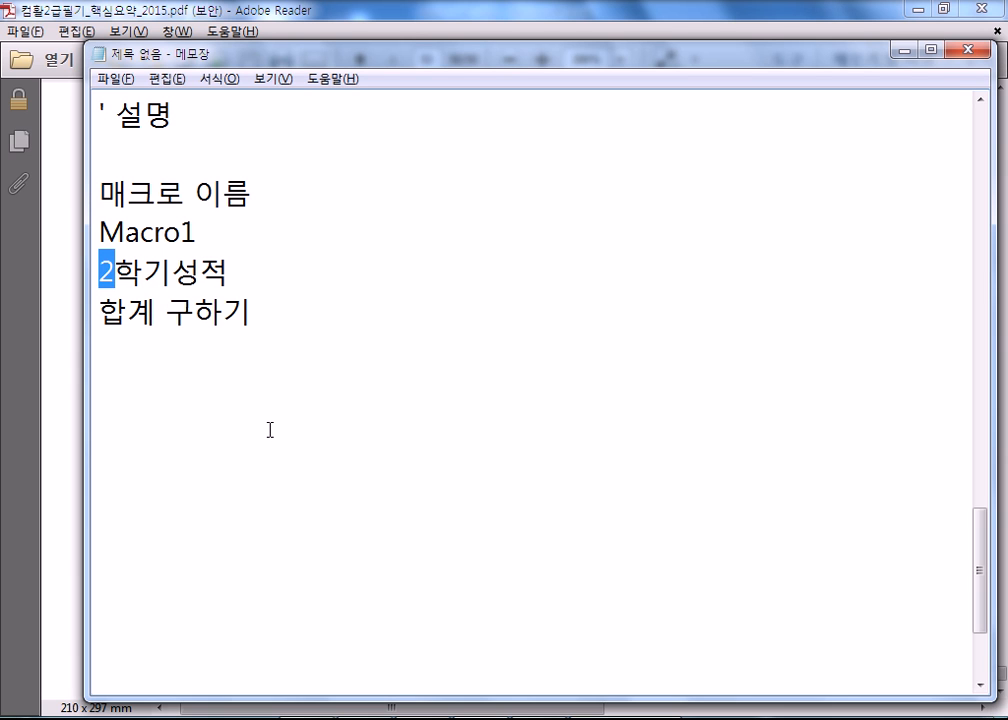
pyautogui.press('Down')
pyautogui.press('Right')
pyautogui.press('Right')
pyautogui.press('Right')
pyautogui.press('Left')
pyautogui.write('_')
pyautogui.press('Delete')
pyautogui.press('Down')
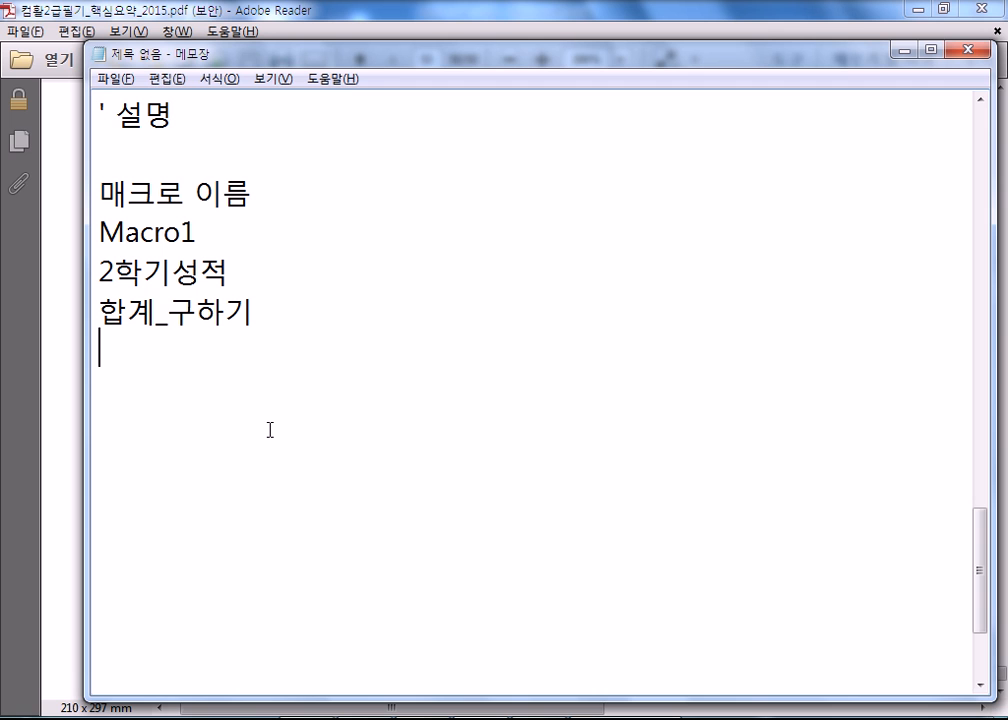
# - Add chart1계산 and highlight the first characters of chart1계산 and Macro1
pyautogui.write('chart1계산')
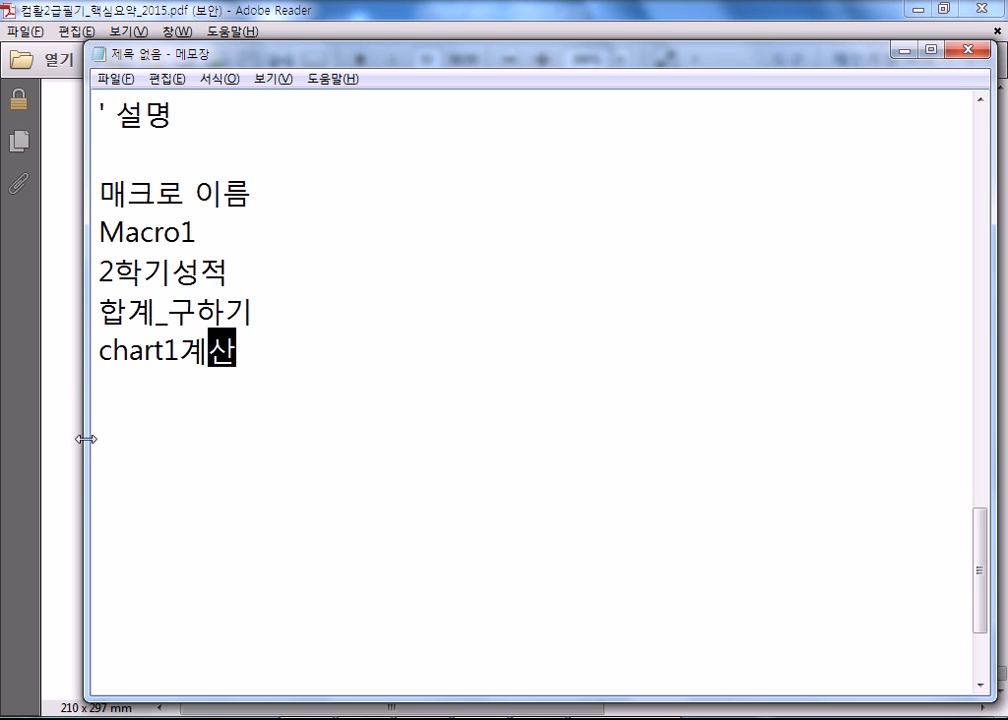
pyautogui.moveTo(99, 352); pyautogui.dragTo(181, 352)
pyautogui.click(380, 376)
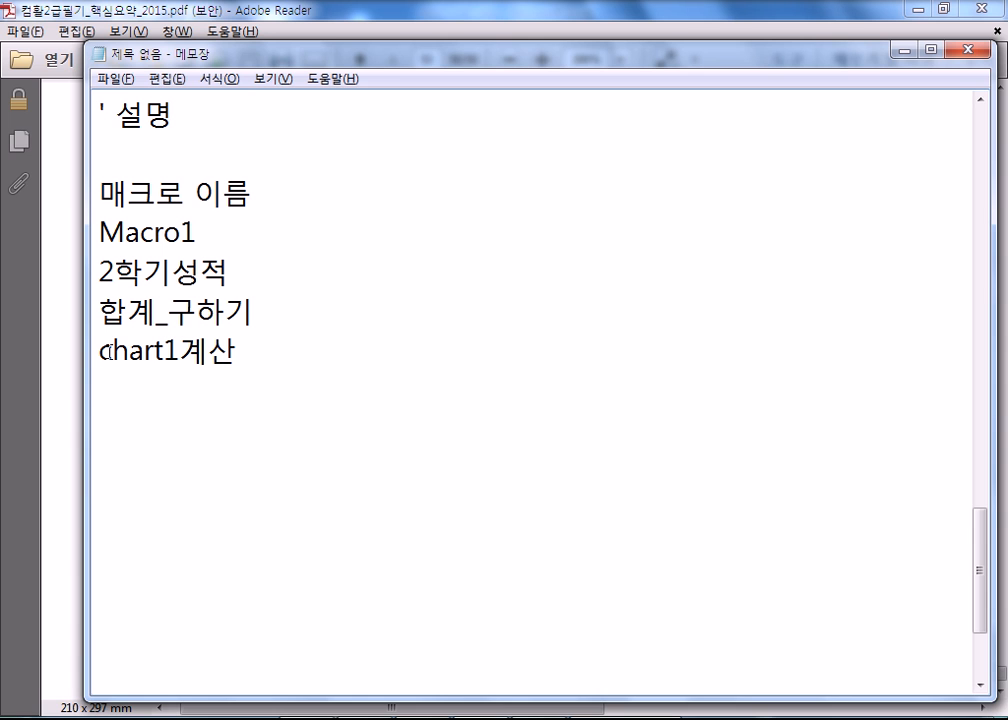
pyautogui.moveTo(99, 232); pyautogui.dragTo(115, 233)
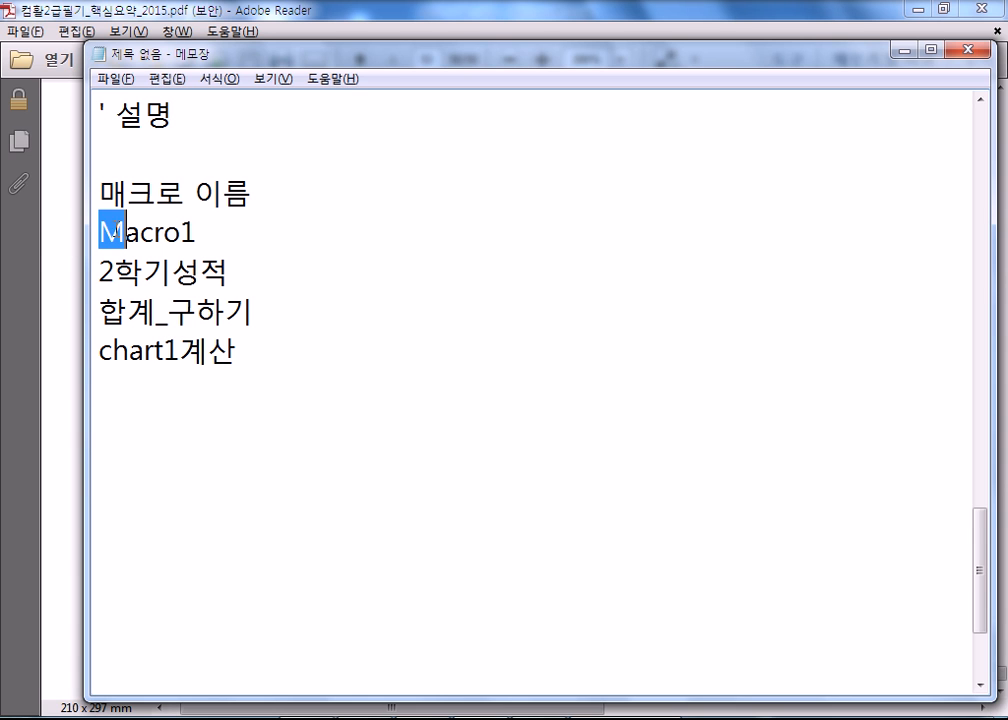
pyautogui.moveTo(112, 353); pyautogui.dragTo(90, 357)
pyautogui.click(178, 381)
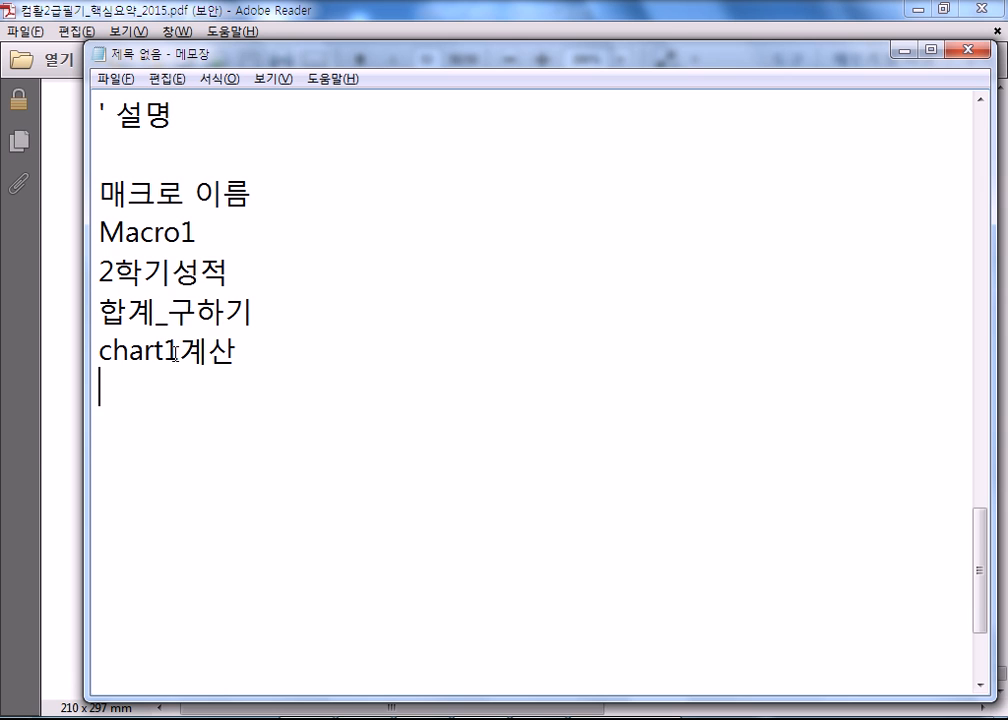
# - Illustrate naming rules by selecting 2학기성적's leading 2 and 합계_구하기's underscore
pyautogui.click(171, 266)
pyautogui.hotkey('shift', 'Left')
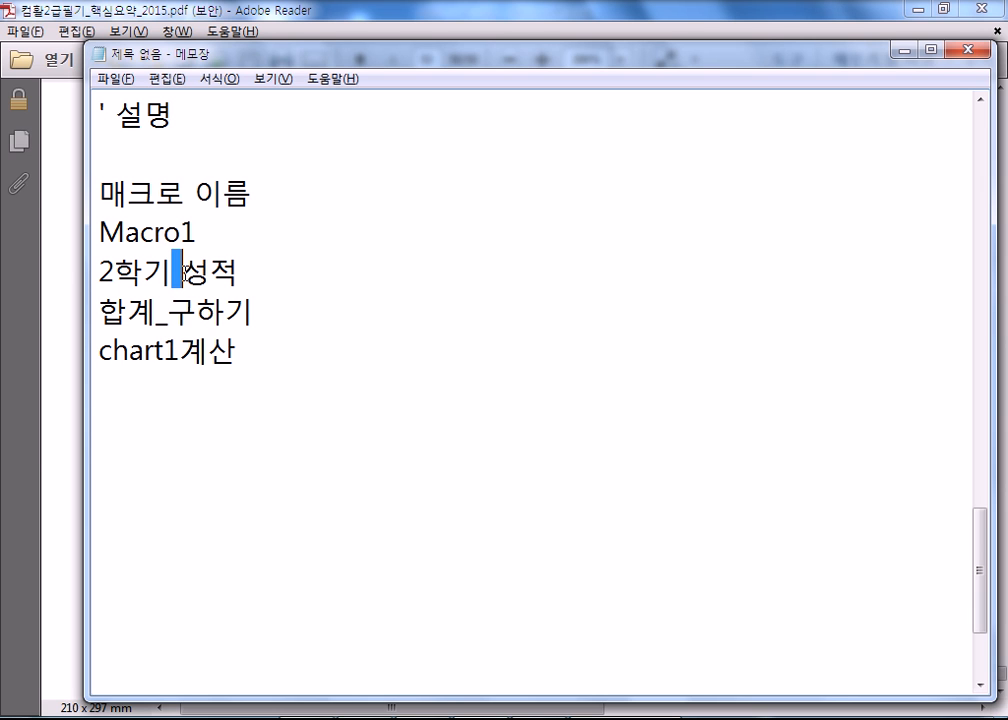
pyautogui.press('Delete')
pyautogui.moveTo(100, 270); pyautogui.dragTo(115, 270)
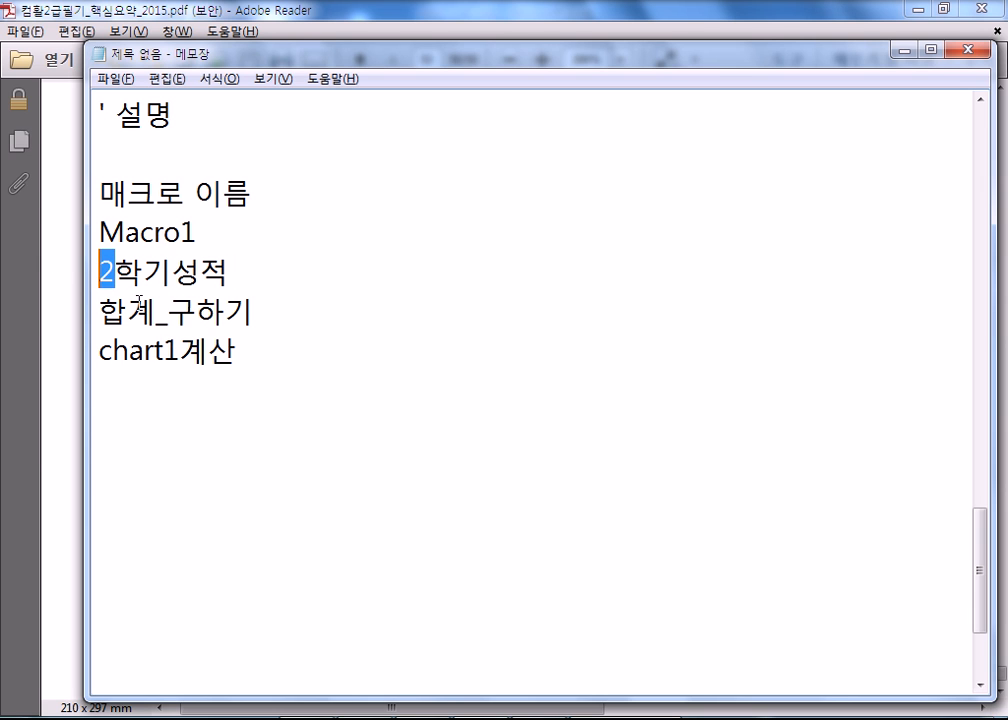
pyautogui.moveTo(167, 312); pyautogui.dragTo(156, 312)
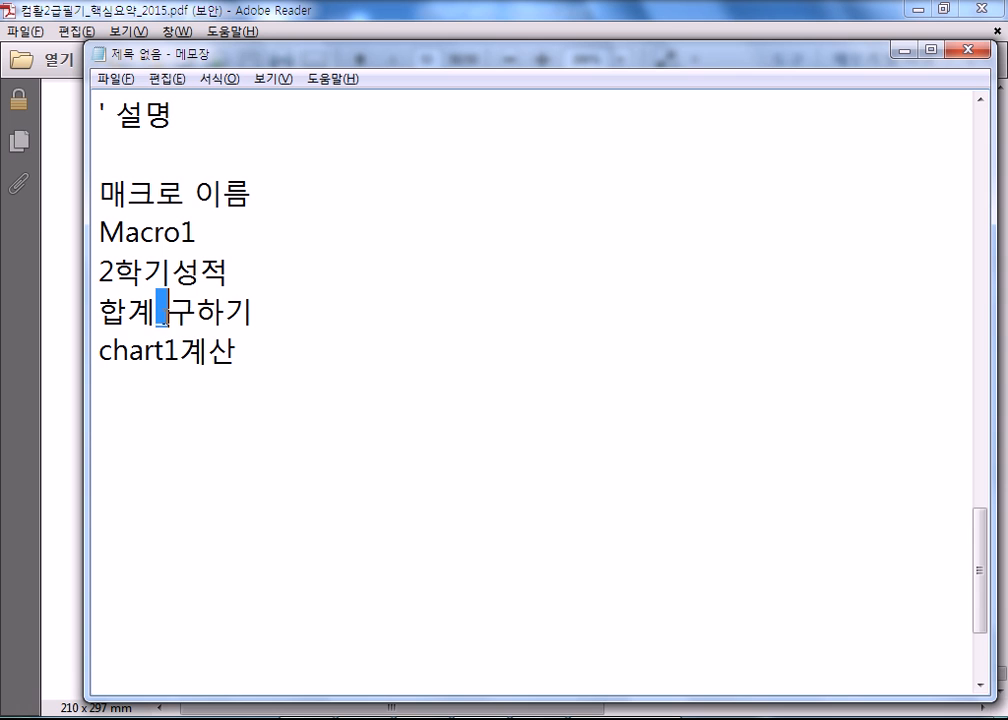
pyautogui.write('_')
pyautogui.click(150, 414)
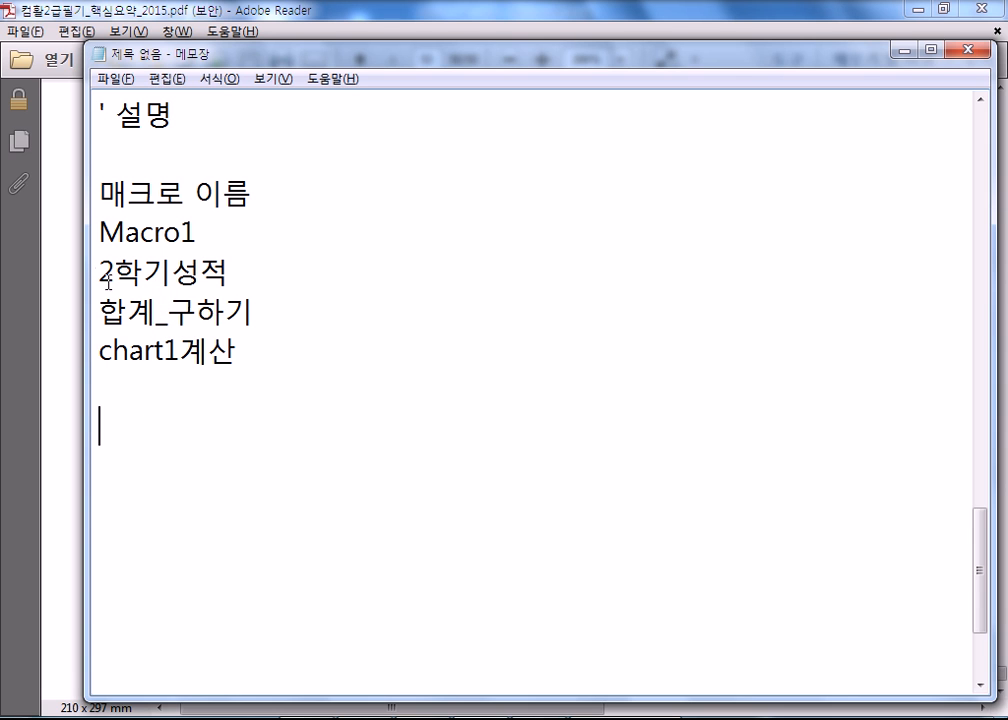
pyautogui.moveTo(99, 270); pyautogui.dragTo(251, 273)
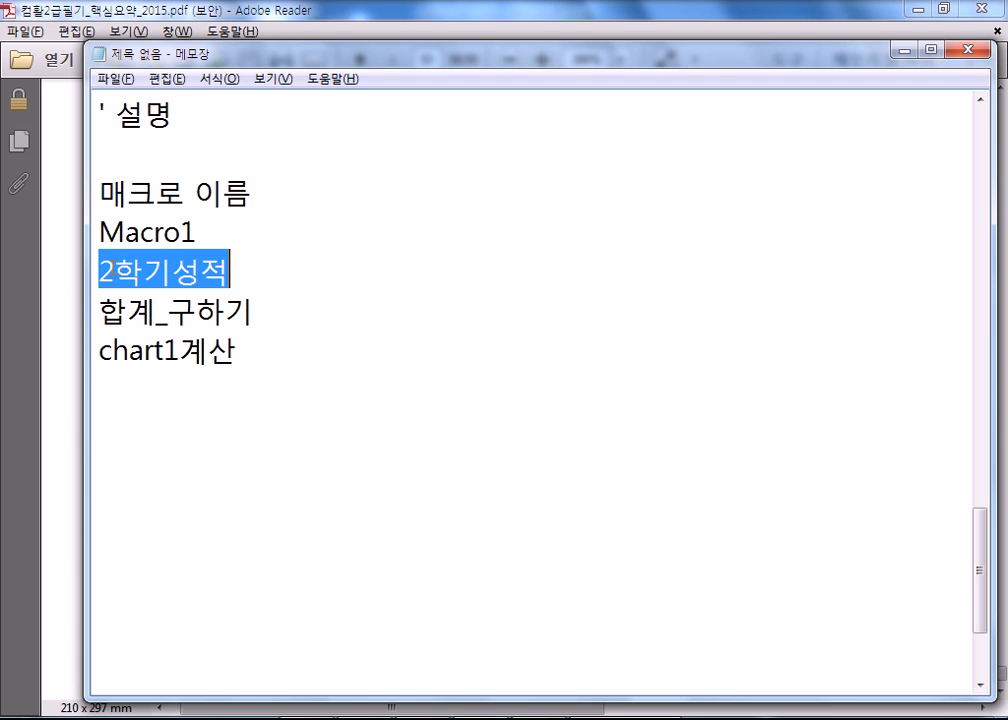
pyautogui.click(115, 268)
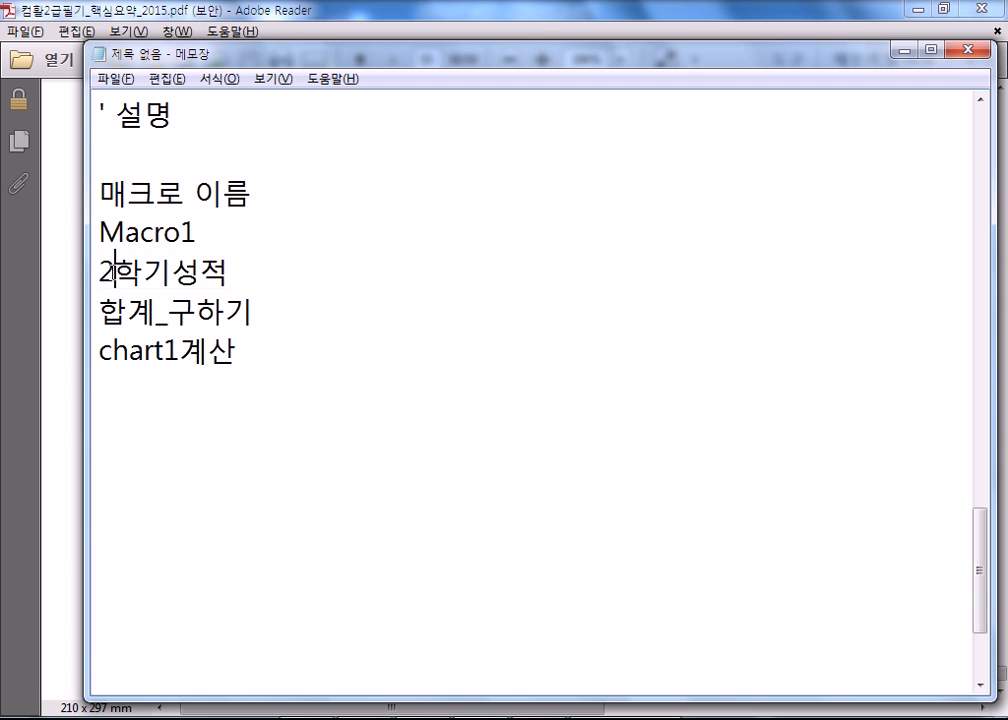
pyautogui.hotkey('shift', 'Home')
pyautogui.click(170, 393)
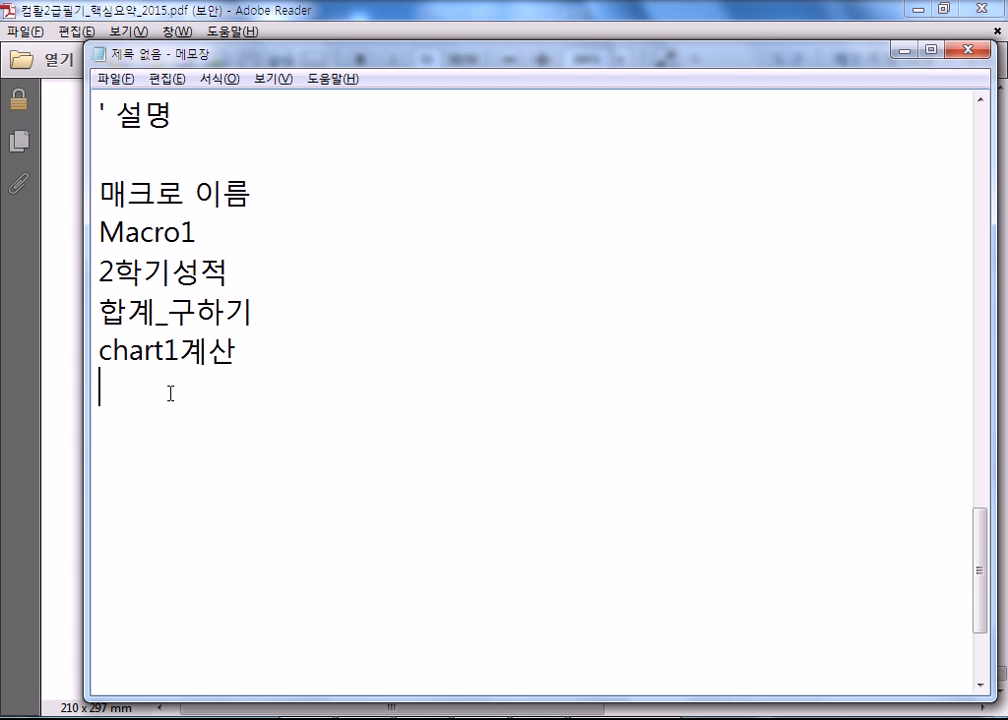